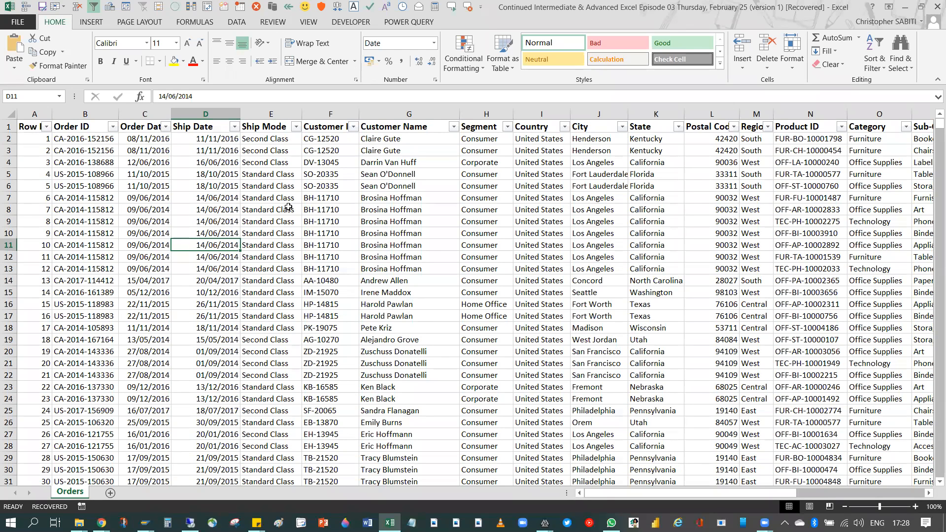
Clear the Customer Name column header in G1 and undo the deletion.
{"action": "left_click", "coordinate": [397, 127]}
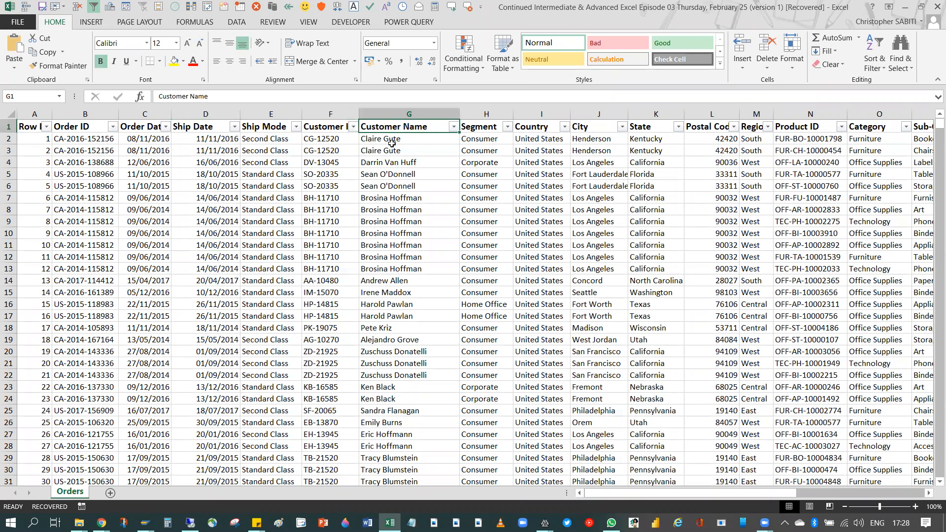
{"action": "key", "text": "BackSpace"}
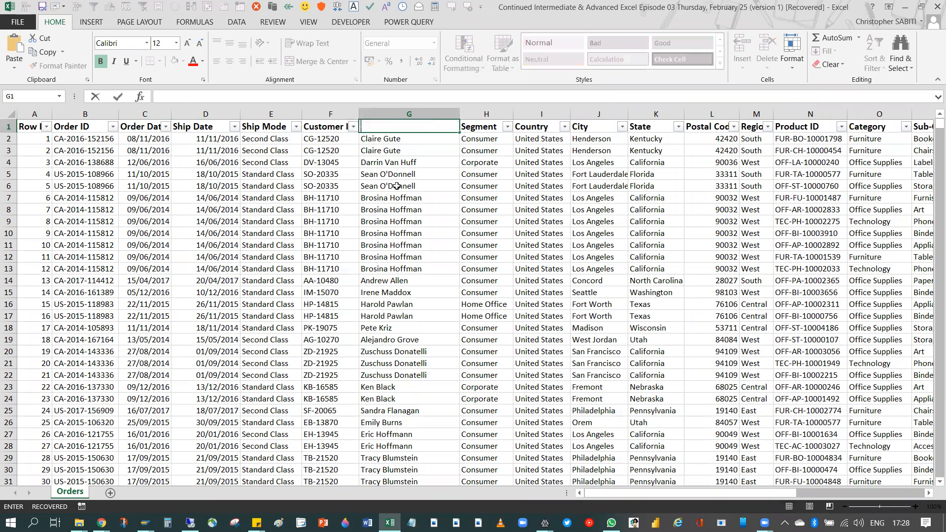
{"action": "left_click", "coordinate": [399, 196]}
{"action": "left_click", "coordinate": [416, 129]}
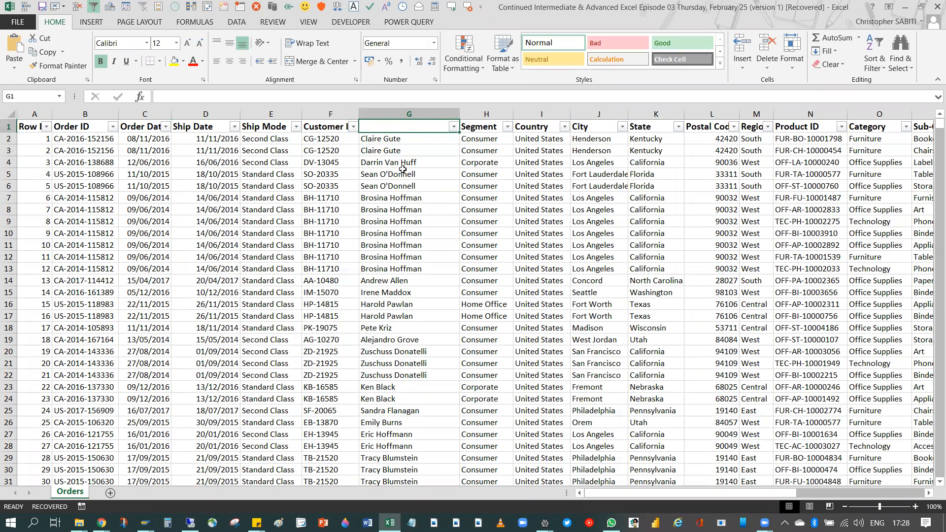
{"action": "key", "text": "ctrl+z"}
{"action": "left_click", "coordinate": [414, 188]}
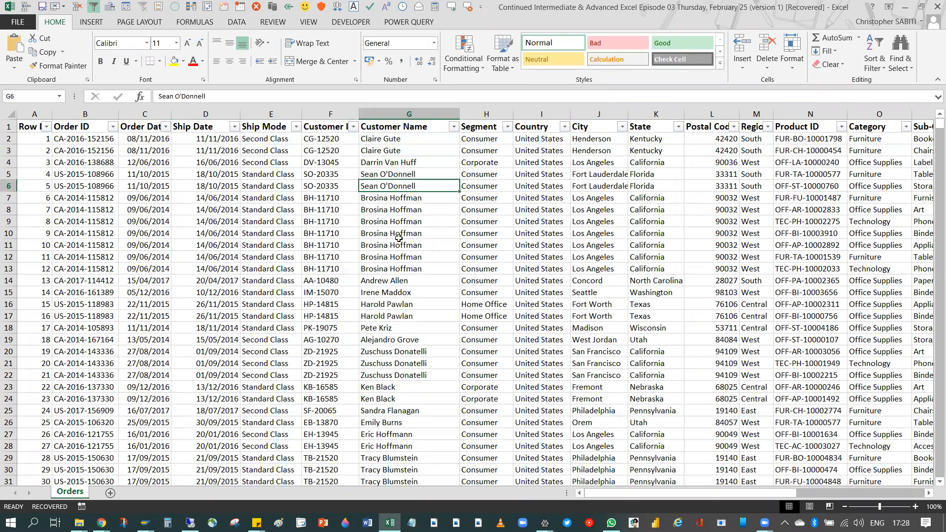
Convert the order data in range A1:U9995 into a table with headers.
{"action": "left_click", "coordinate": [262, 147]}
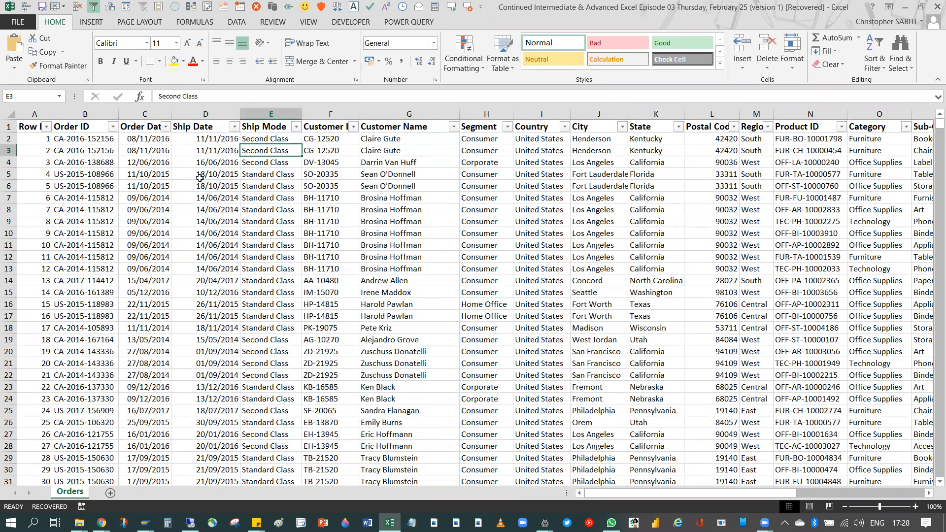
{"action": "left_click", "coordinate": [94, 24]}
{"action": "left_click", "coordinate": [107, 45]}
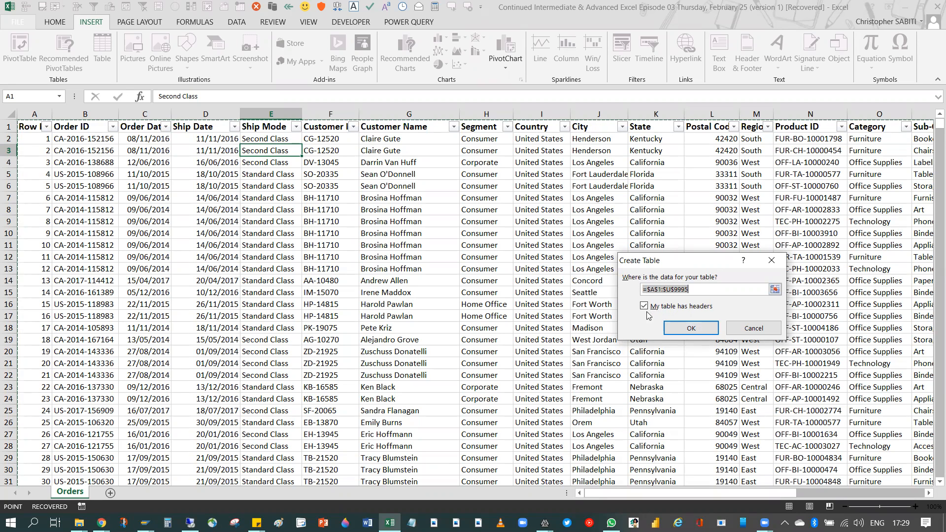
{"action": "left_click", "coordinate": [687, 327]}
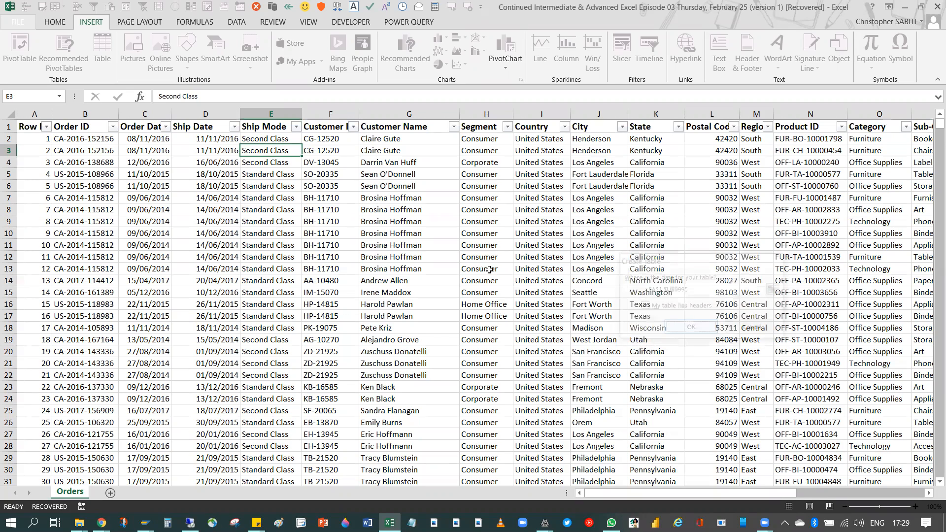
Apply the plain, uncoloured first style of the Light group to the whole orders table.
{"action": "key", "text": "ctrl+a"}
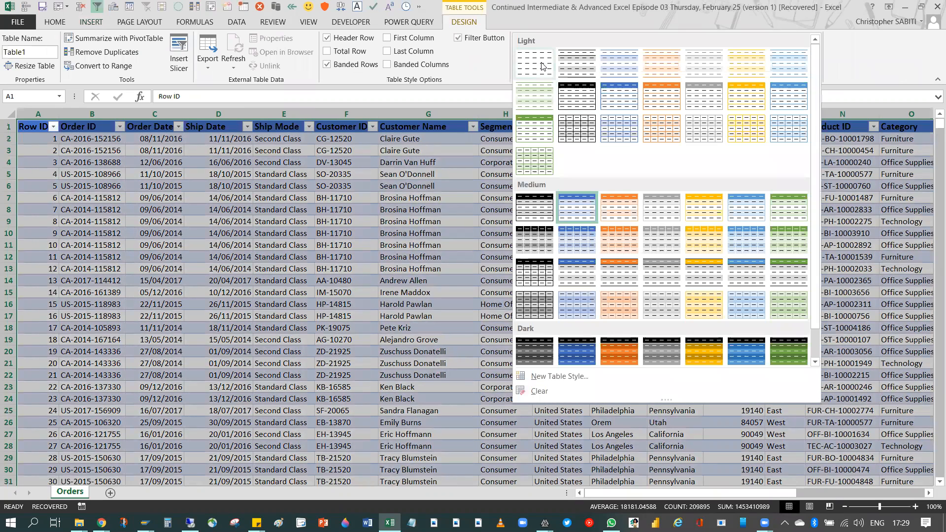
{"action": "key", "text": "Escape"}
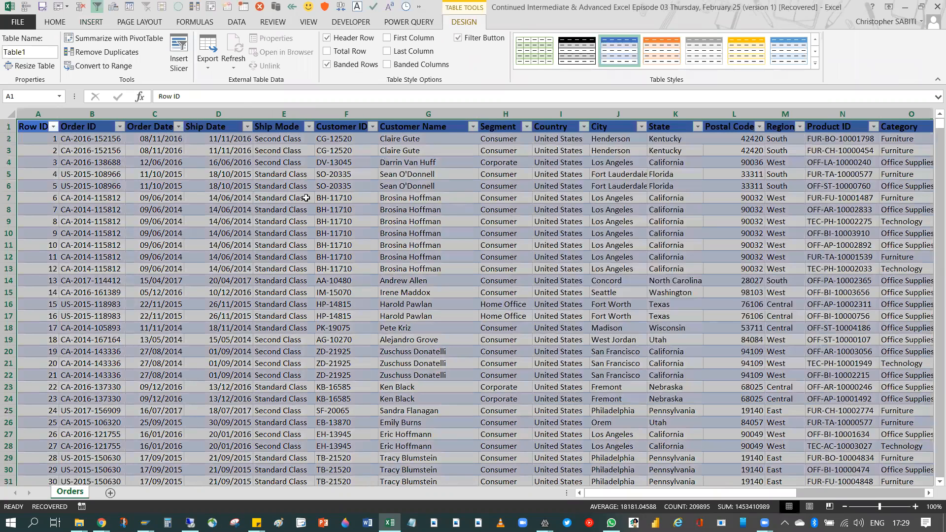
{"action": "left_click", "coordinate": [347, 202]}
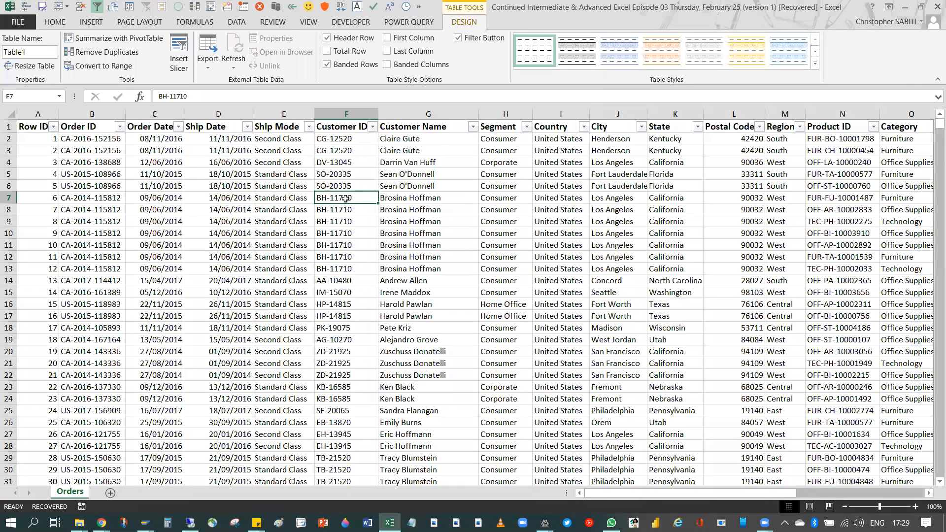
{"action": "key", "text": "Left"}
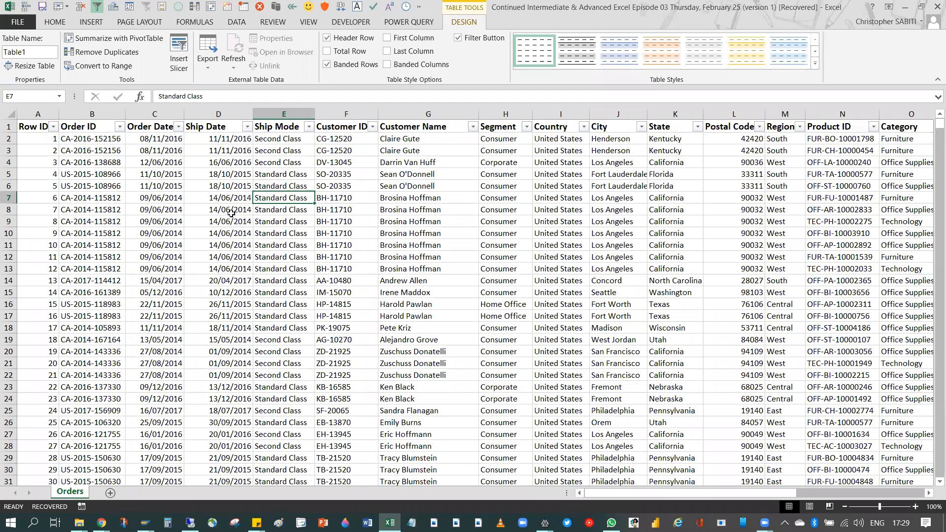
{"action": "key", "text": "Right"}
{"action": "key", "text": "Right"}
{"action": "key", "text": "Down"}
{"action": "key", "text": "Down"}
{"action": "key", "text": "Down"}
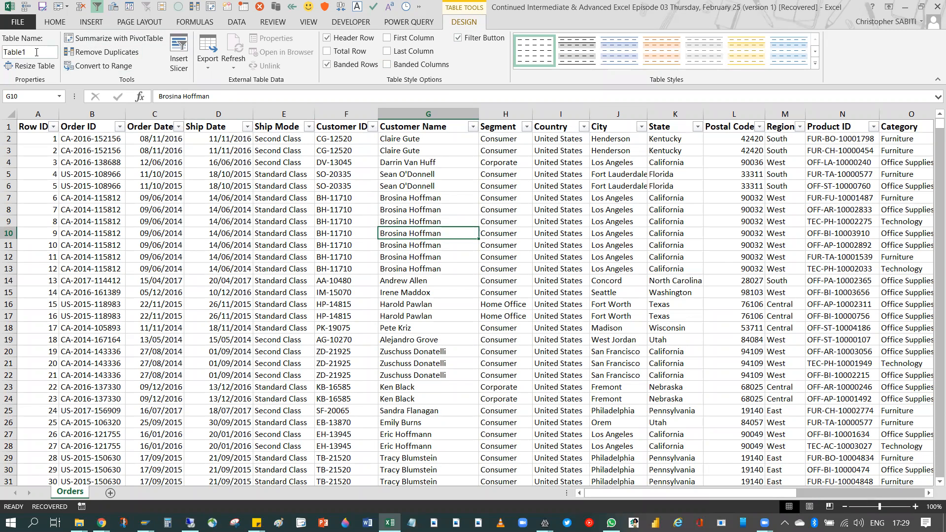
Rename the orders table as All_Data.
{"action": "left_click", "coordinate": [3, 51]}
{"action": "type", "text": "All_"}
{"action": "type", "text": "Data"}
Look through the records further down the orders table and check how the column headings behave there.
{"action": "scroll", "coordinate": [308, 235], "scroll_direction": "down", "scroll_amount": 13}
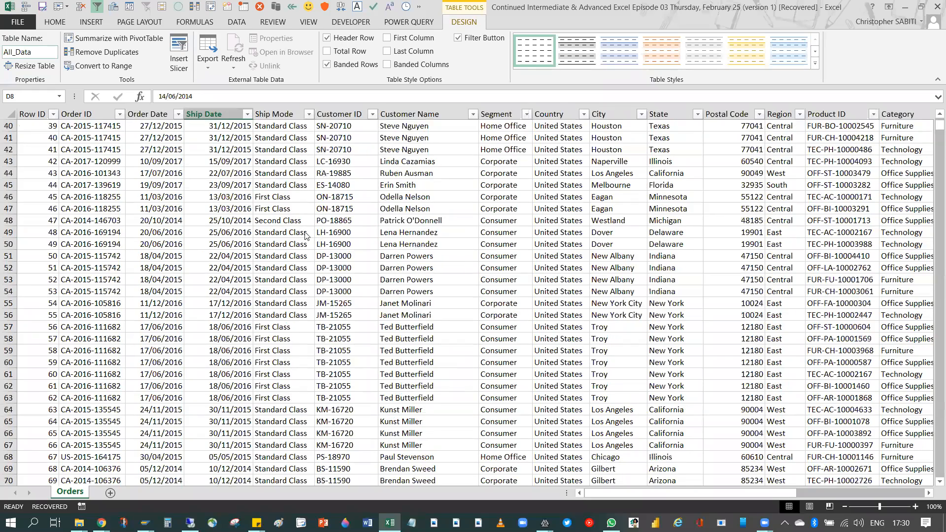
{"action": "scroll", "coordinate": [277, 226], "scroll_direction": "down", "scroll_amount": 10}
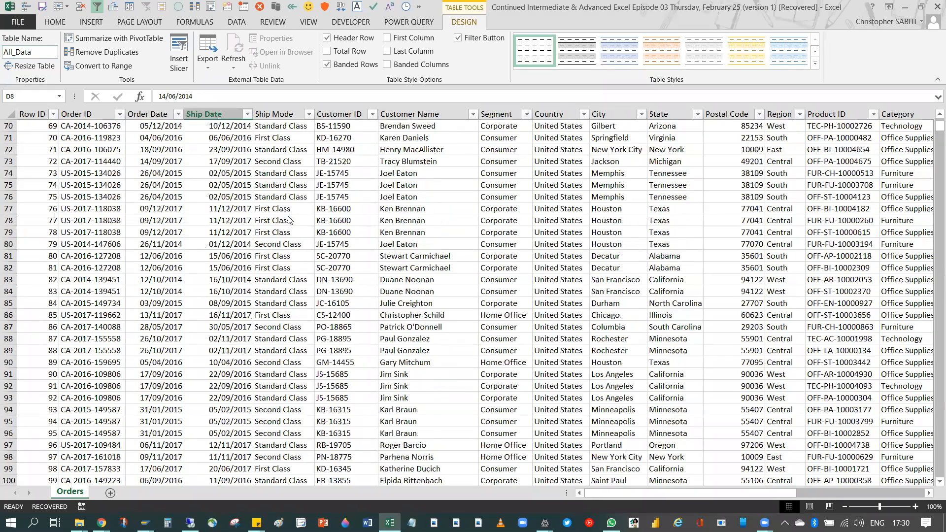
{"action": "scroll", "coordinate": [290, 220], "scroll_direction": "up", "scroll_amount": 18}
{"action": "scroll", "coordinate": [291, 219], "scroll_direction": "down", "scroll_amount": 6}
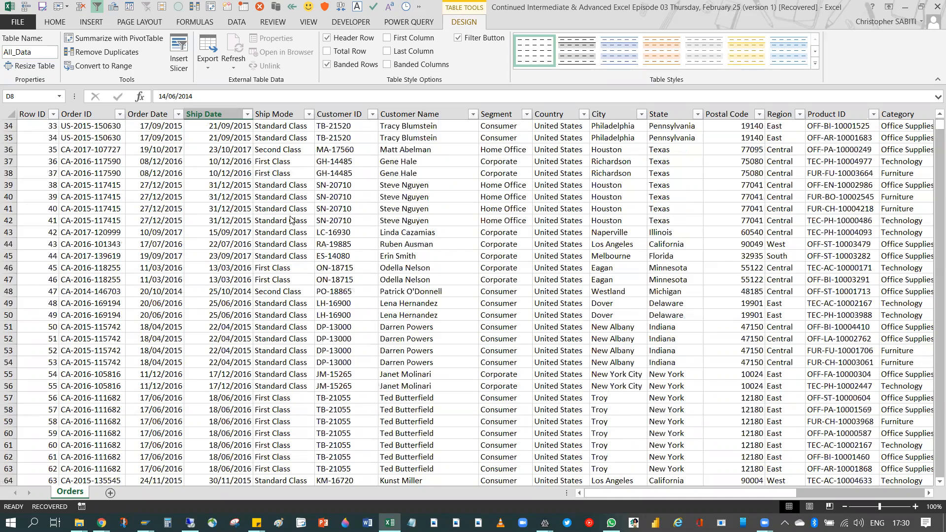
{"action": "scroll", "coordinate": [290, 216], "scroll_direction": "down", "scroll_amount": 20}
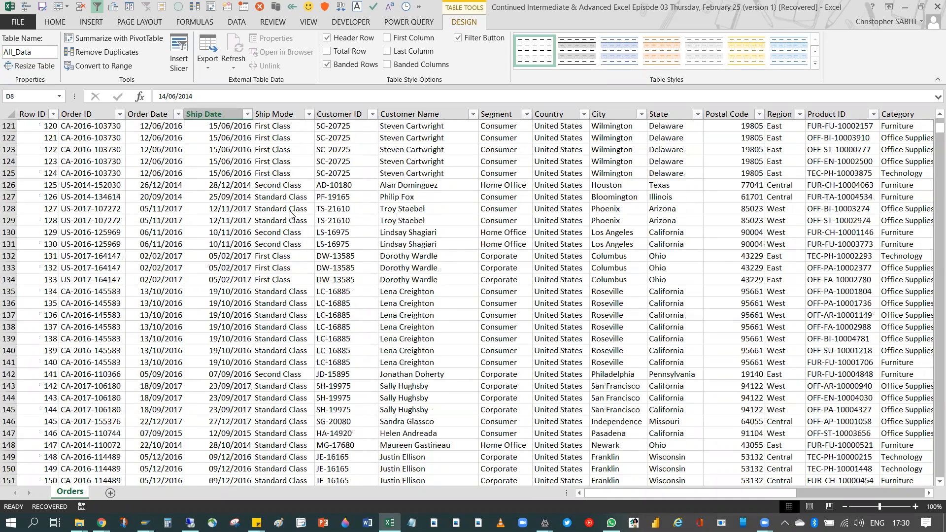
{"action": "scroll", "coordinate": [290, 217], "scroll_direction": "down", "scroll_amount": 20}
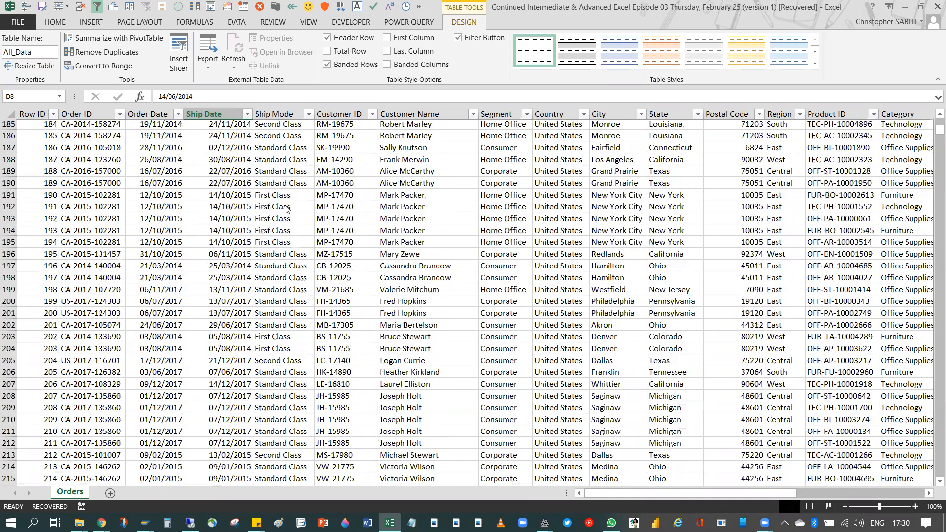
{"action": "scroll", "coordinate": [285, 212], "scroll_direction": "down", "scroll_amount": 6}
{"action": "scroll", "coordinate": [279, 209], "scroll_direction": "up", "scroll_amount": 19}
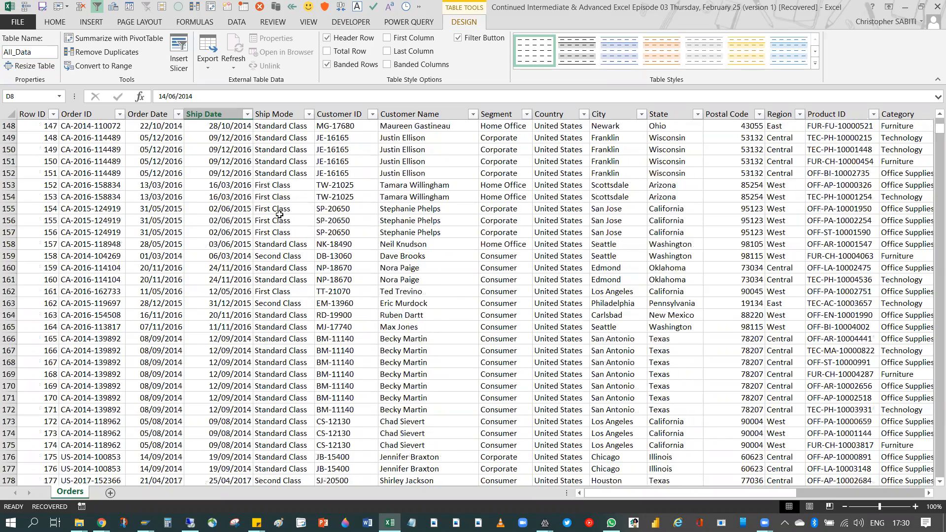
{"action": "scroll", "coordinate": [257, 247], "scroll_direction": "up", "scroll_amount": 20}
{"action": "left_click", "coordinate": [269, 197]}
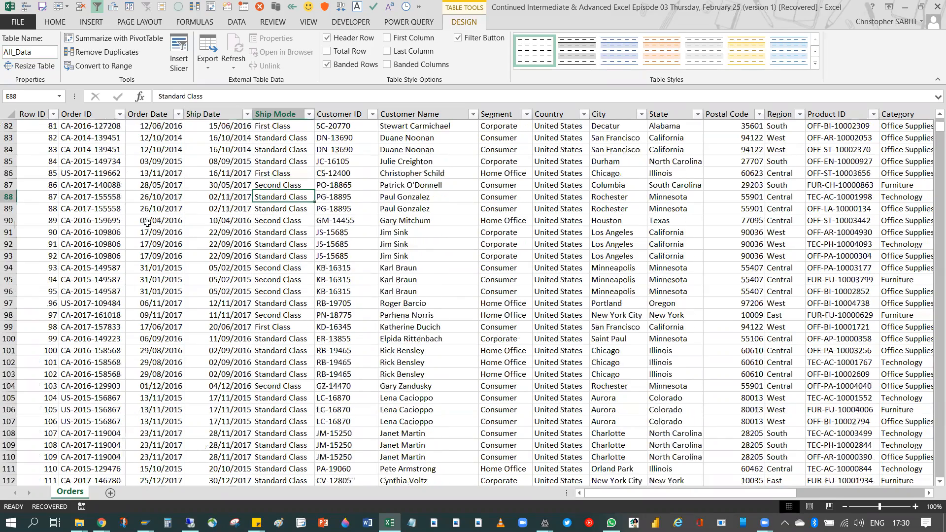
{"action": "scroll", "coordinate": [173, 232], "scroll_direction": "up", "scroll_amount": 20}
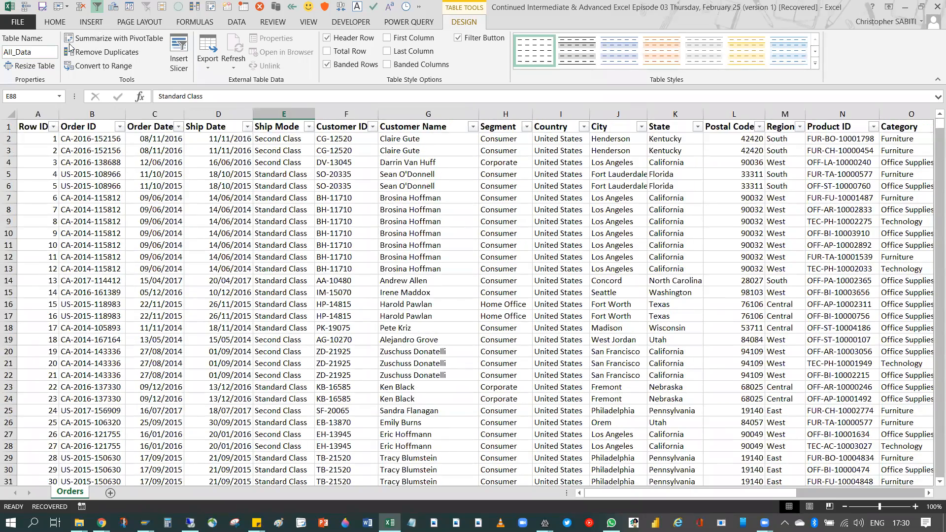
{"action": "scroll", "coordinate": [13, 56], "scroll_direction": "up", "scroll_amount": 8}
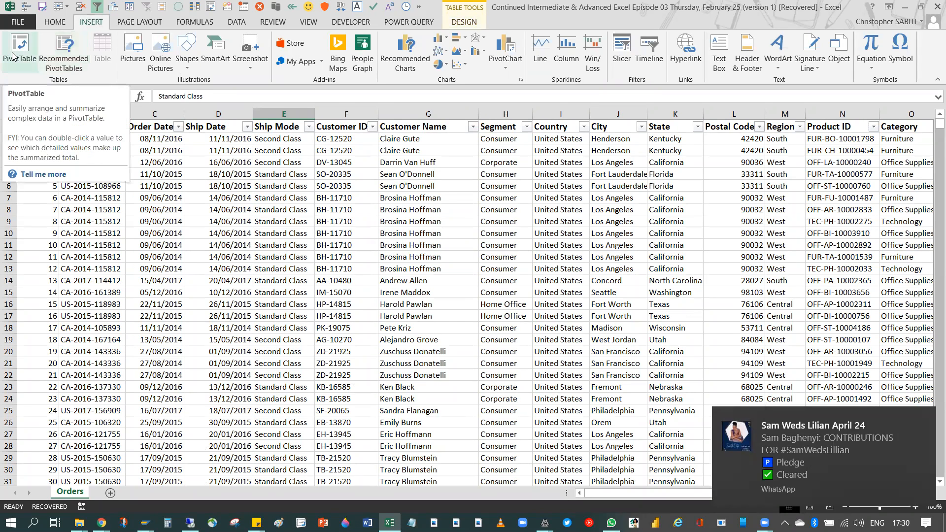
Insert a PivotTable based on the All_Data table in a new worksheet.
{"action": "left_click", "coordinate": [13, 55]}
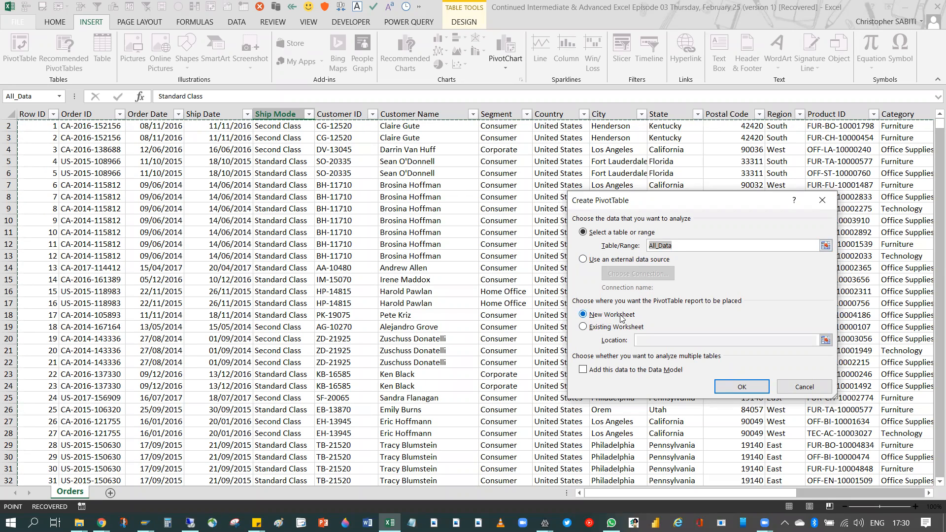
{"action": "left_click", "coordinate": [740, 384]}
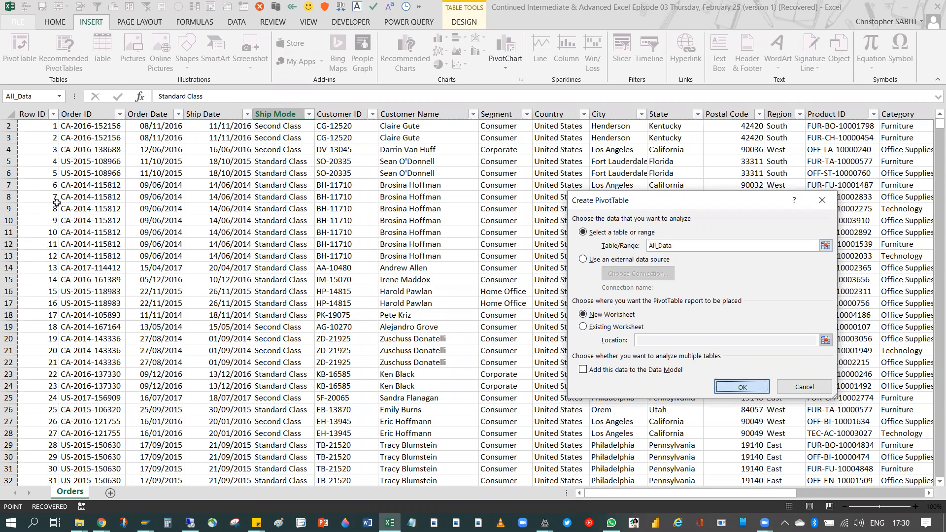
{"action": "key", "text": "Return"}
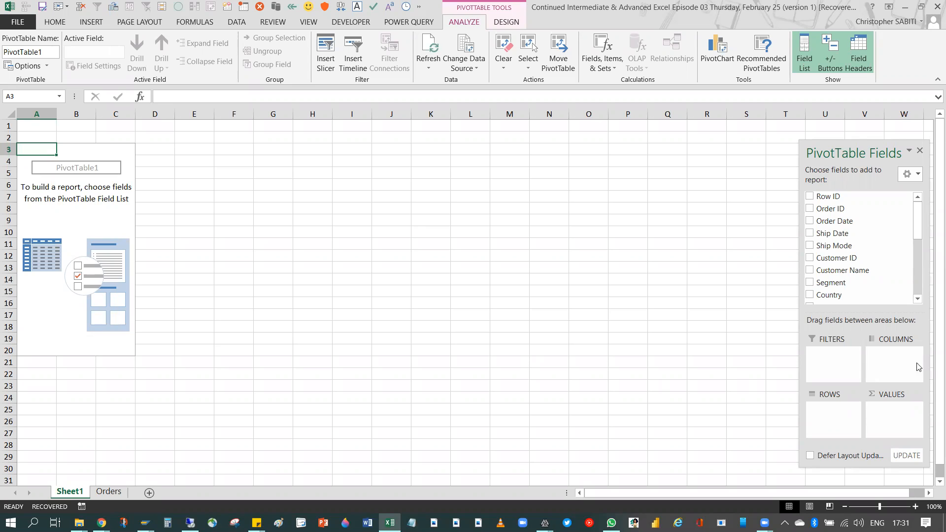
Add Order Date as the PivotTable's row field and Sales as its summed value field.
{"action": "scroll", "coordinate": [860, 276], "scroll_direction": "down", "scroll_amount": 4}
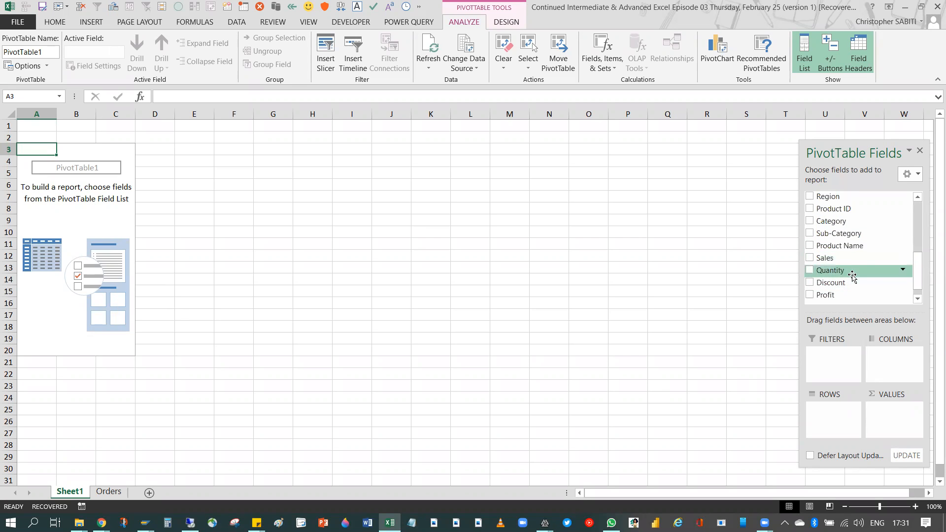
{"action": "scroll", "coordinate": [854, 270], "scroll_direction": "up", "scroll_amount": 4}
{"action": "left_click_drag", "start_coordinate": [840, 223], "coordinate": [842, 416]}
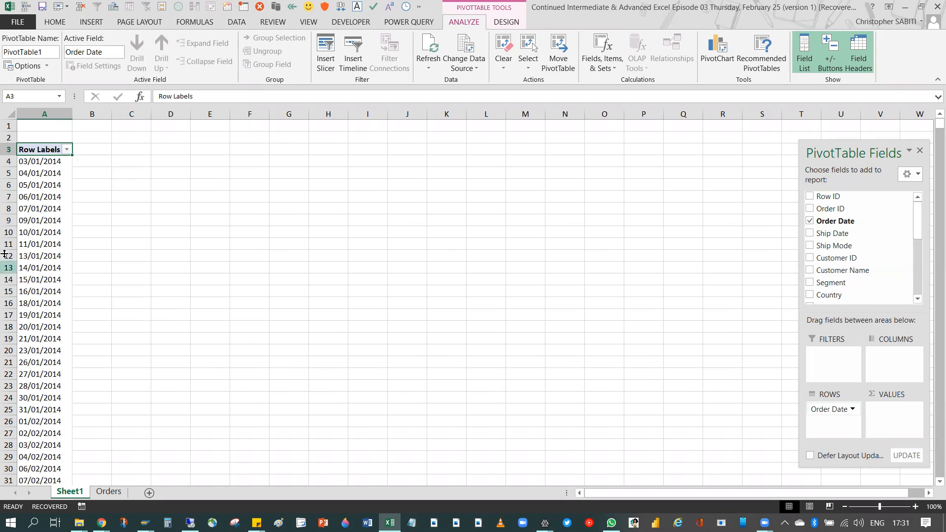
{"action": "scroll", "coordinate": [838, 268], "scroll_direction": "down", "scroll_amount": 5}
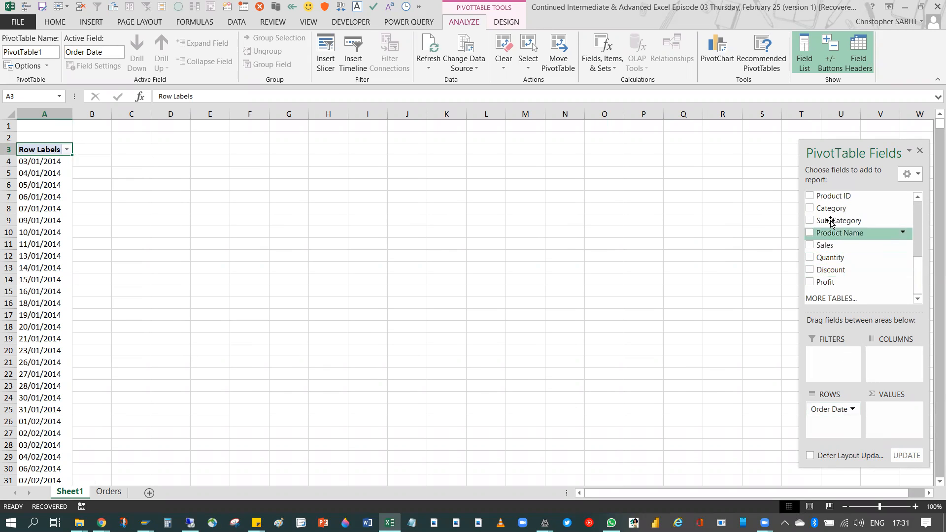
{"action": "left_click_drag", "start_coordinate": [838, 245], "coordinate": [890, 412]}
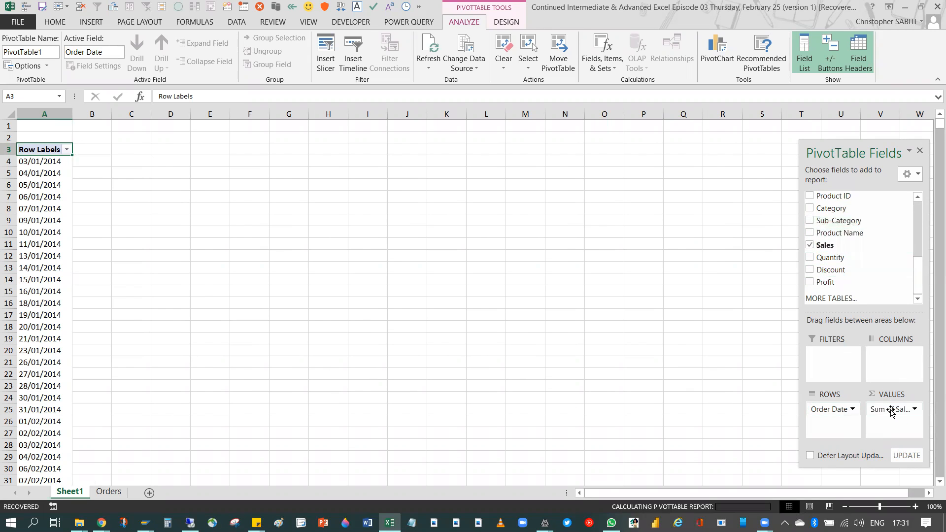
Group the PivotTable's order dates by months, quarters and years.
{"action": "left_click", "coordinate": [31, 217]}
{"action": "left_click", "coordinate": [48, 198]}
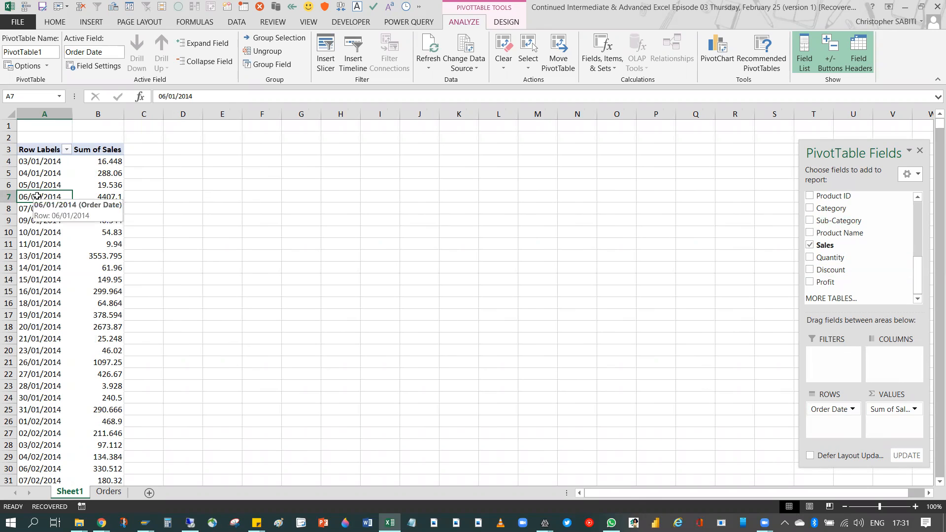
{"action": "left_click", "coordinate": [48, 211]}
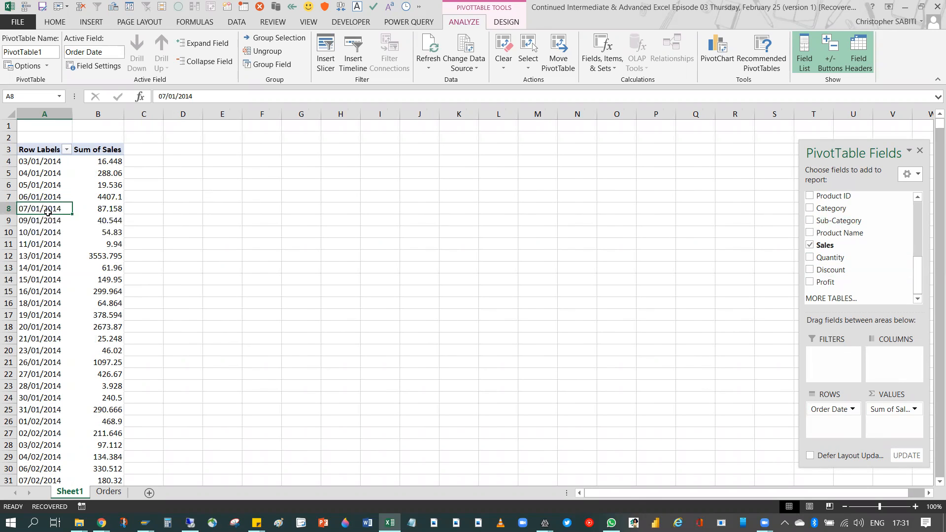
{"action": "left_click", "coordinate": [44, 197]}
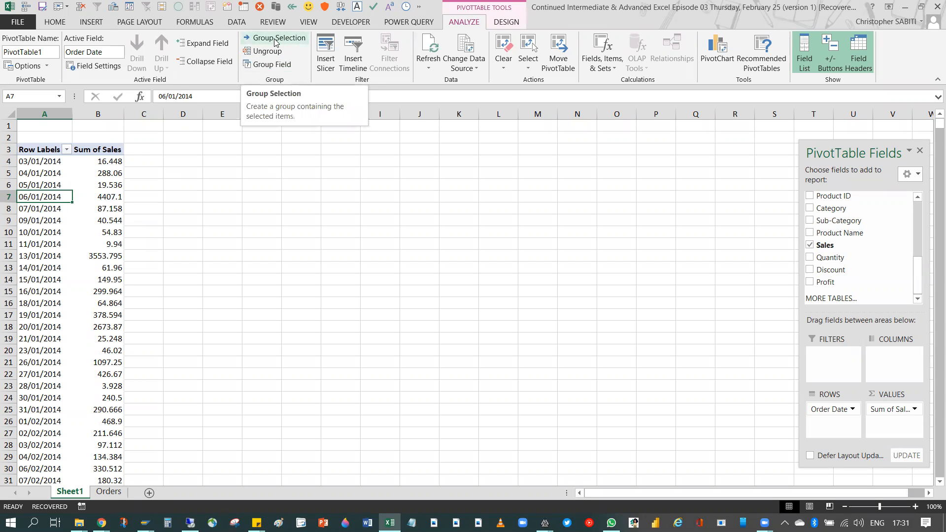
{"action": "left_click", "coordinate": [265, 65]}
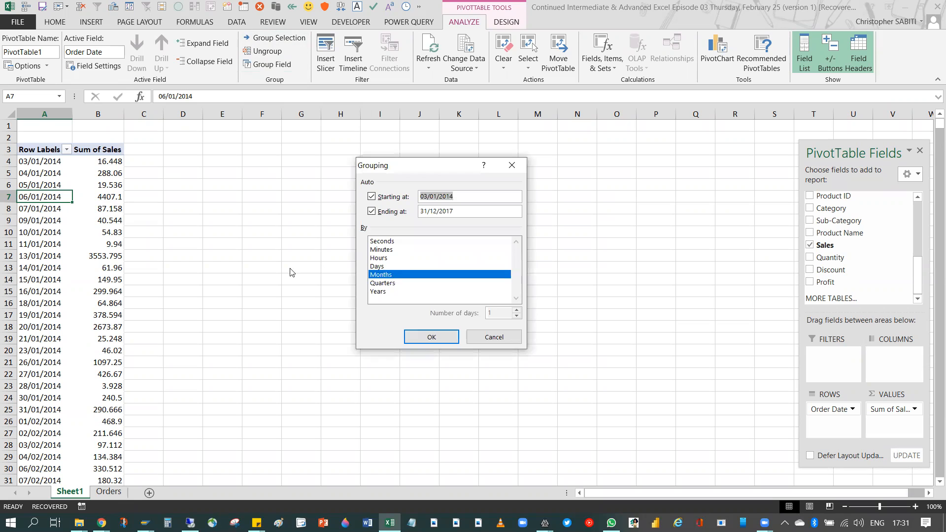
{"action": "left_click", "coordinate": [384, 276]}
{"action": "left_click", "coordinate": [384, 275]}
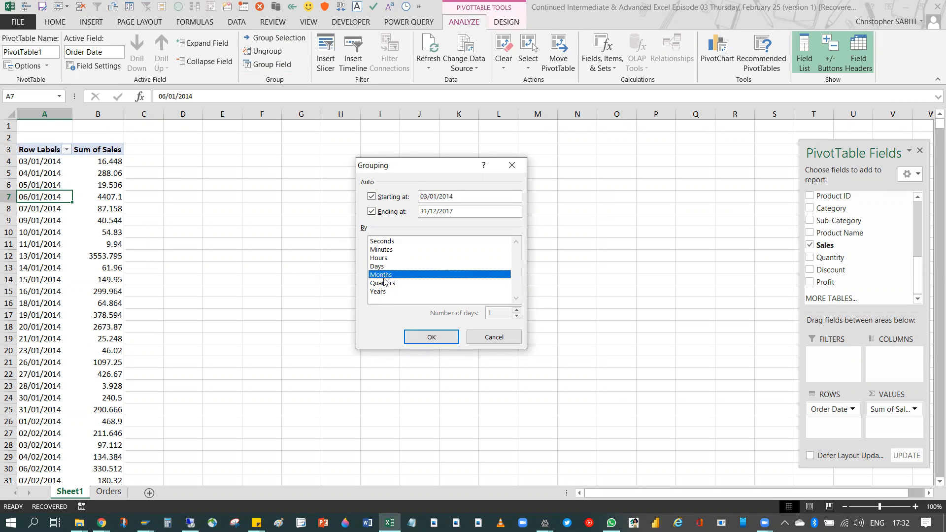
{"action": "left_click", "coordinate": [385, 283]}
{"action": "left_click", "coordinate": [382, 292]}
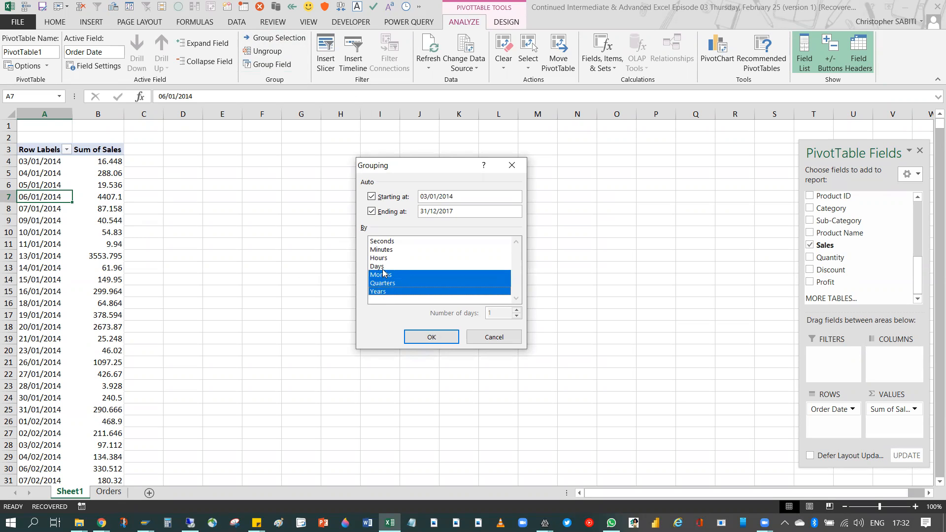
{"action": "left_click", "coordinate": [422, 338]}
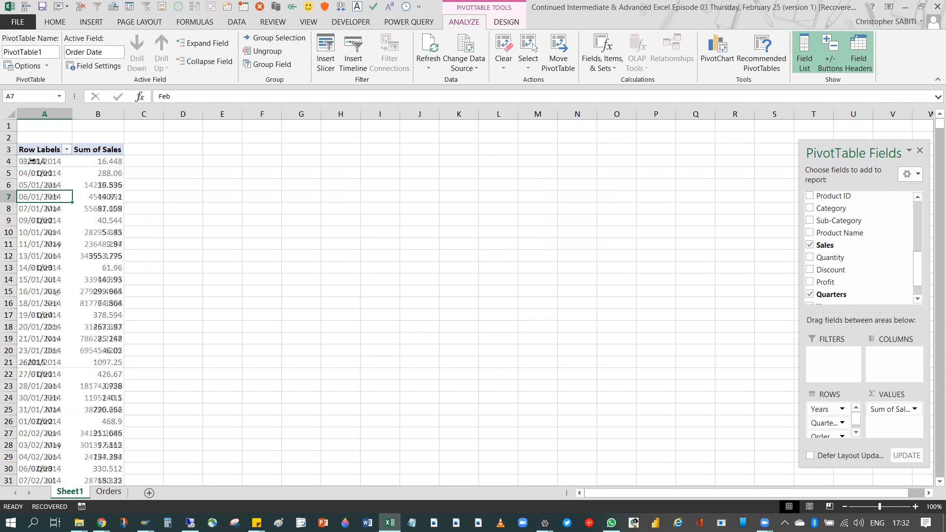
Regroup the PivotTable's order dates by years only, removing the months and quarters levels.
{"action": "left_click", "coordinate": [49, 173]}
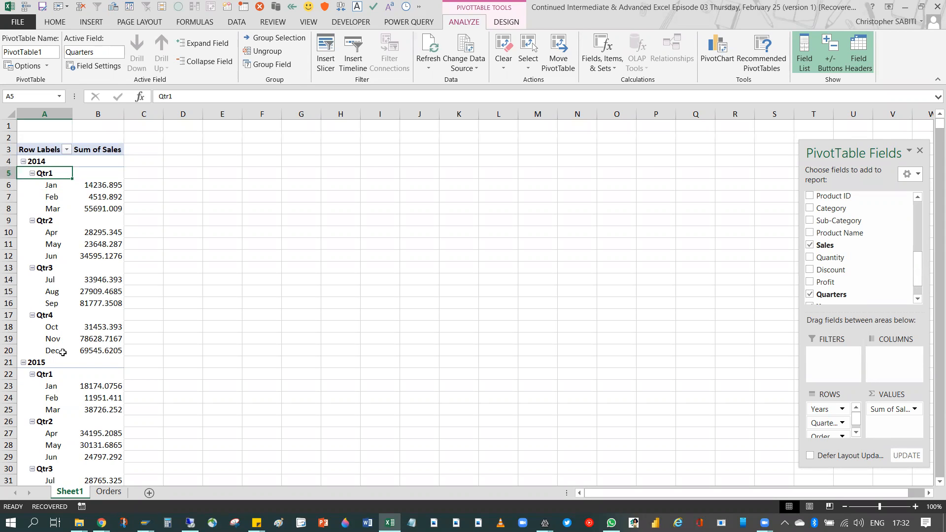
{"action": "left_click", "coordinate": [45, 189]}
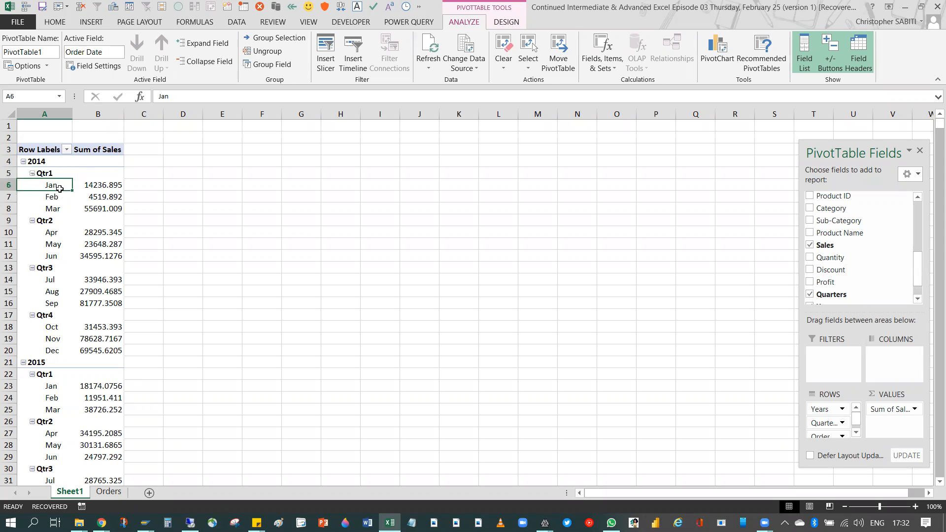
{"action": "left_click", "coordinate": [272, 64]}
{"action": "left_click", "coordinate": [386, 284]}
{"action": "left_click", "coordinate": [379, 275]}
{"action": "left_click", "coordinate": [435, 339]}
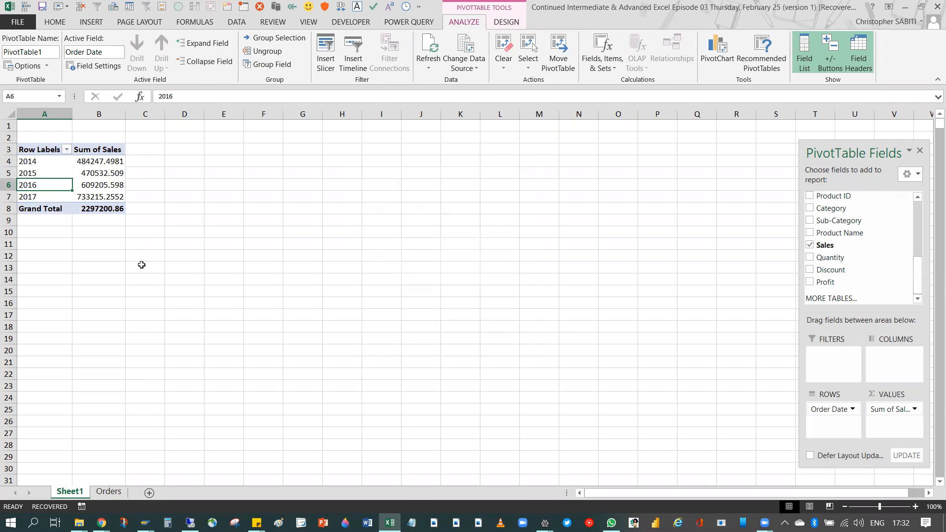
Try the comma style on the 2015 sales value alone, undoing it each time.
{"action": "key", "text": "Right"}
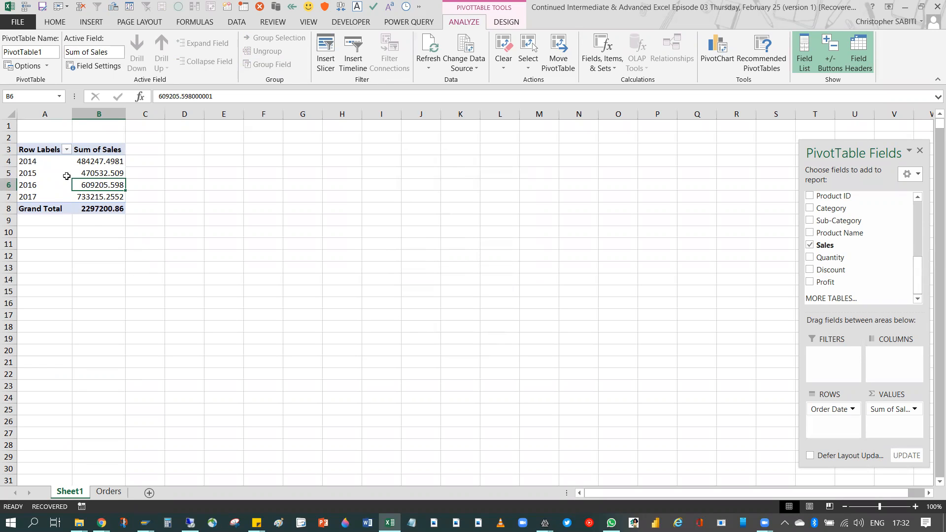
{"action": "left_click", "coordinate": [101, 174]}
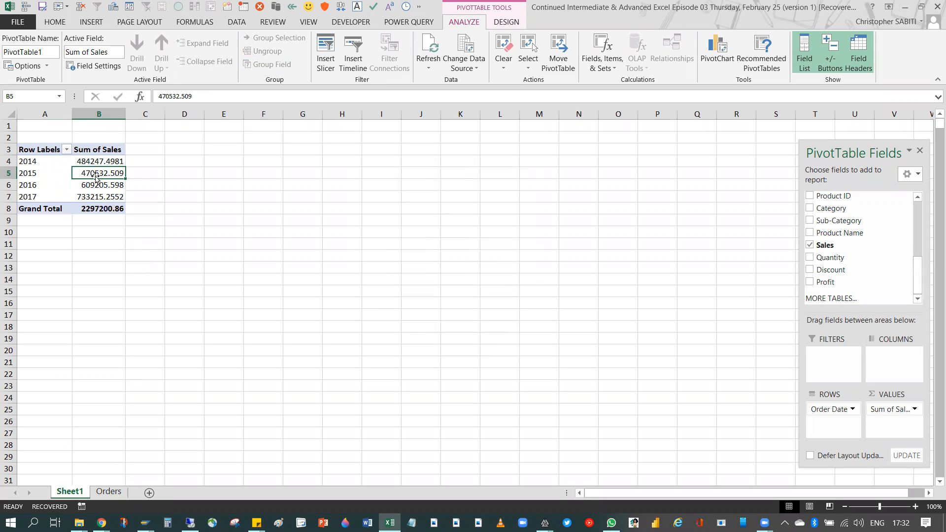
{"action": "left_click", "coordinate": [59, 23]}
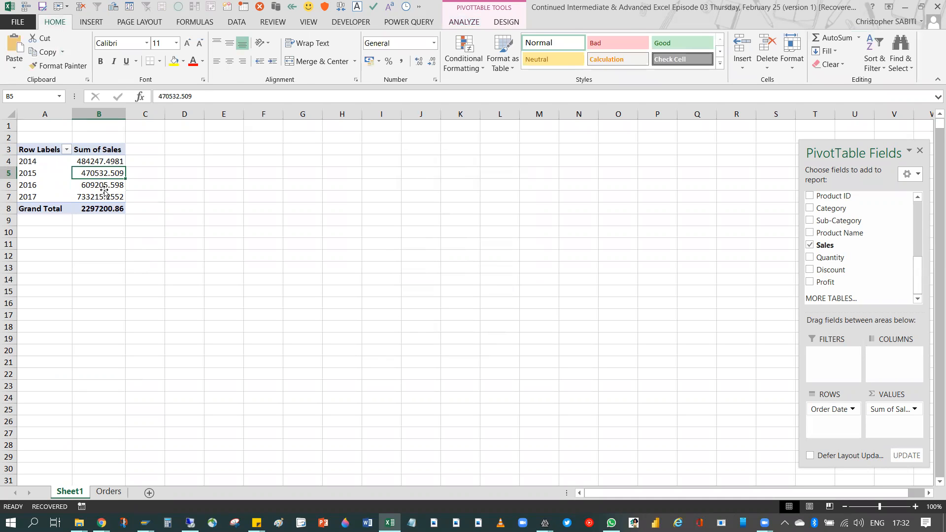
{"action": "left_click", "coordinate": [400, 65]}
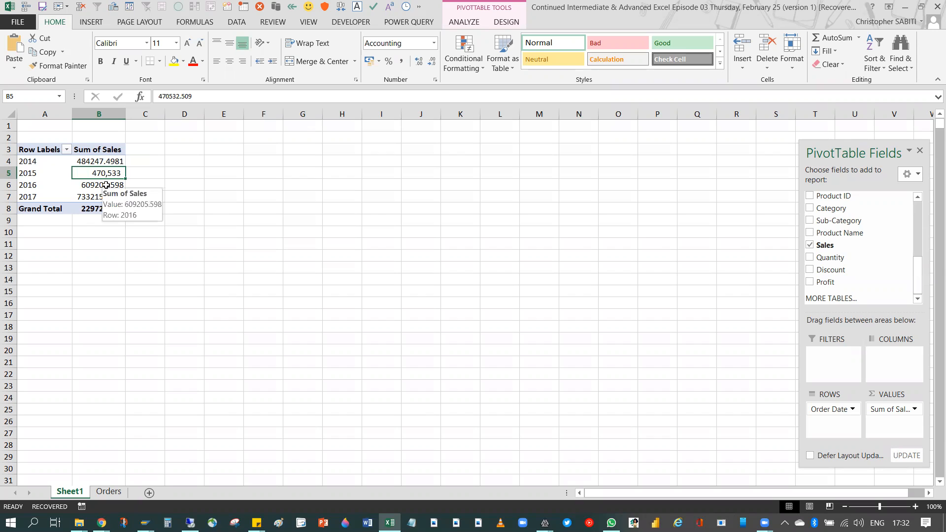
{"action": "key", "text": "ctrl+z"}
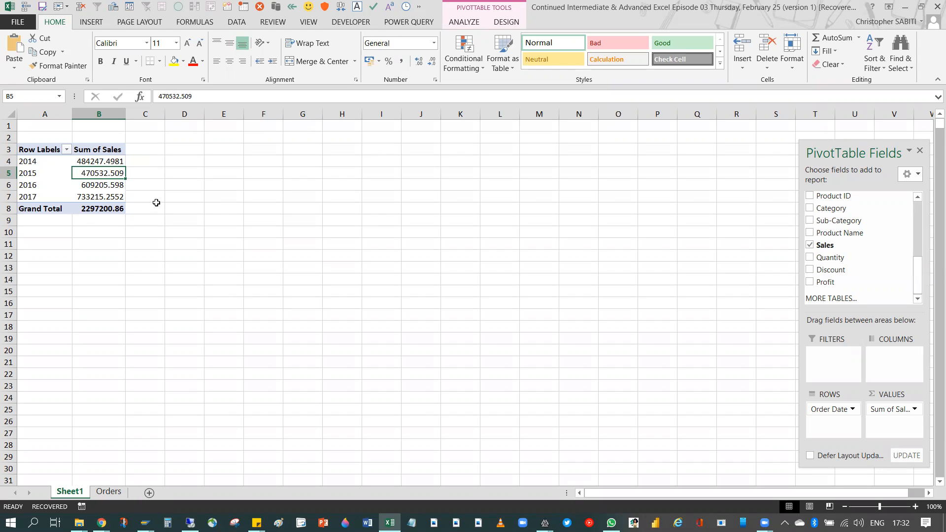
{"action": "mouse_move", "coordinate": [114, 190]}
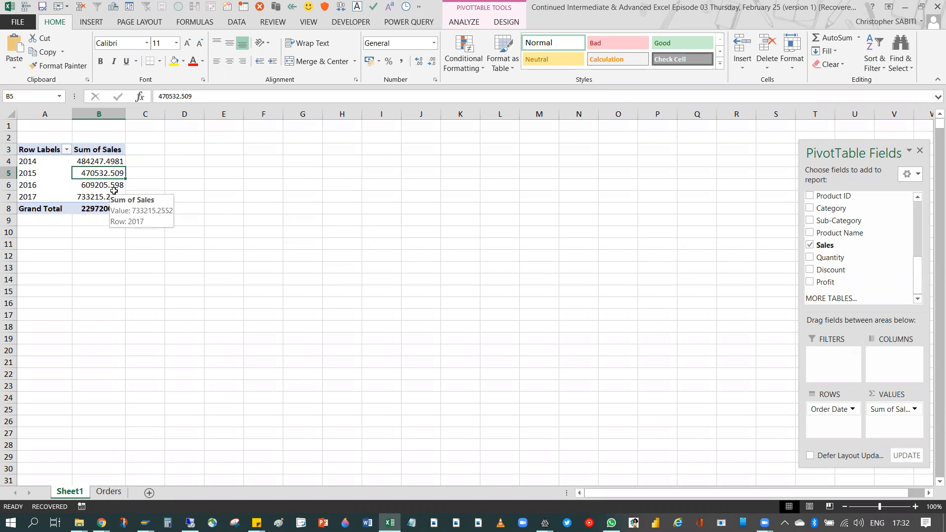
{"action": "left_click", "coordinate": [402, 61]}
{"action": "left_click", "coordinate": [464, 22]}
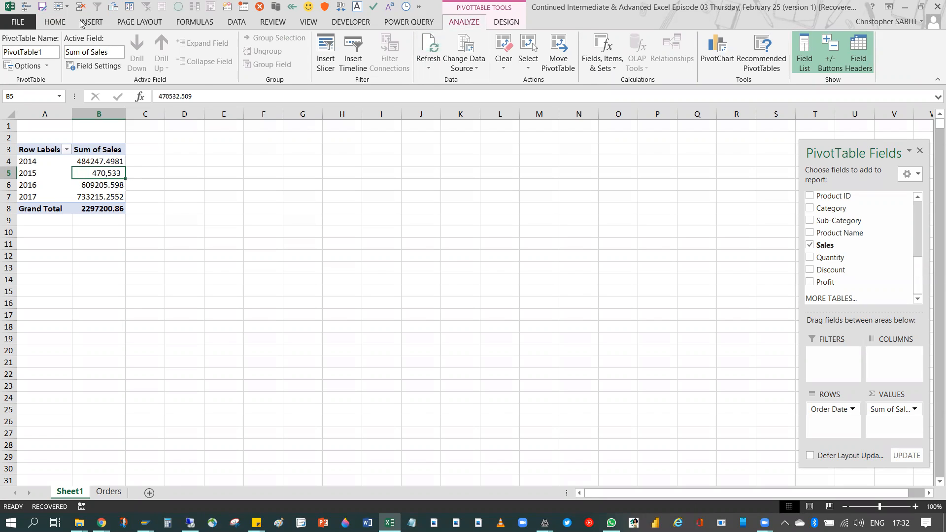
{"action": "left_click", "coordinate": [54, 21]}
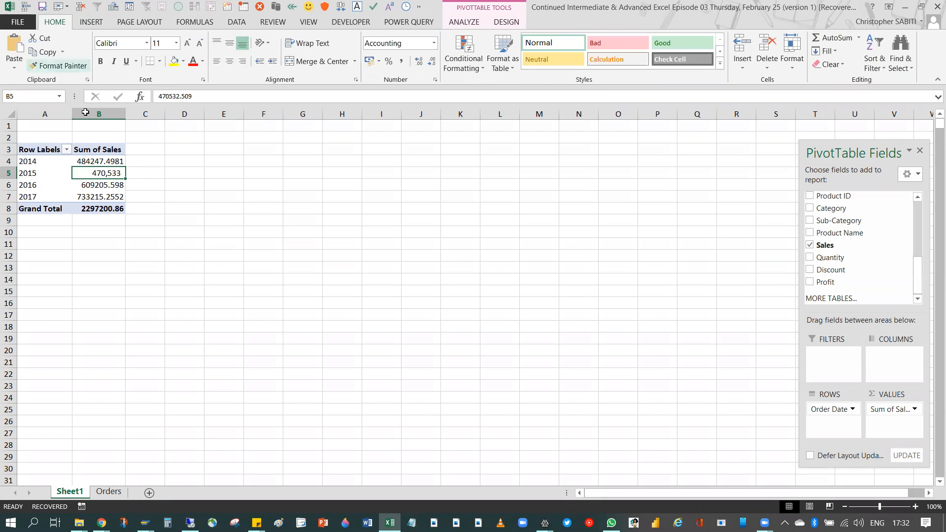
{"action": "key", "text": "ctrl+z"}
Set the Sum of Sales field's number format to Number with 0 decimal places and the 1000 separator.
{"action": "right_click", "coordinate": [104, 177]}
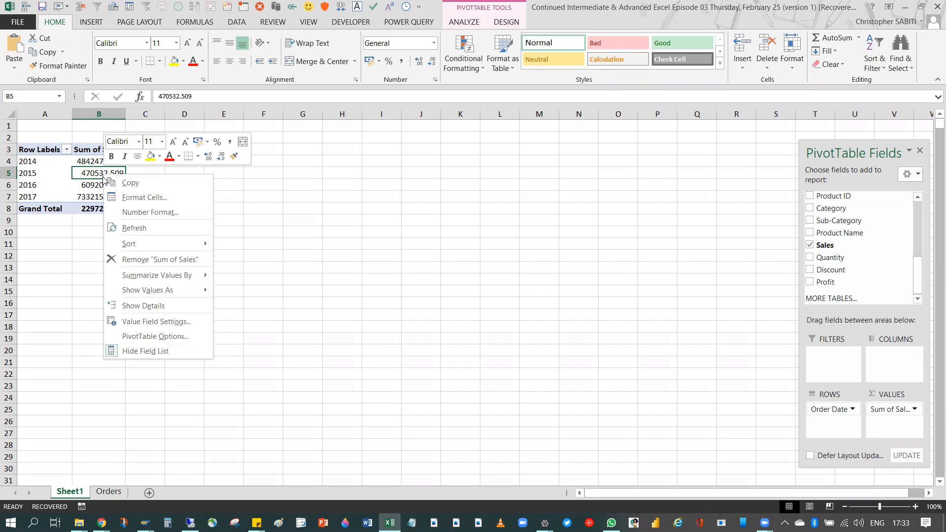
{"action": "left_click", "coordinate": [149, 213]}
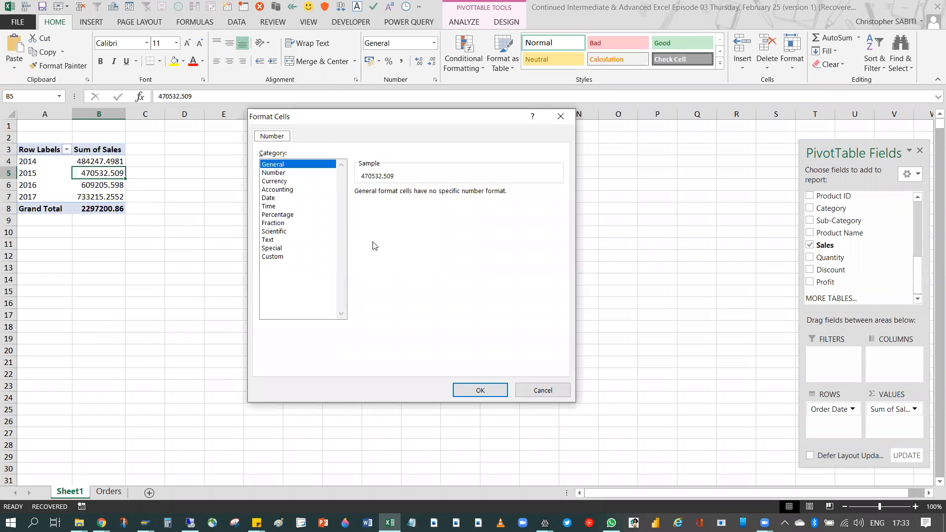
{"action": "key", "text": "Down"}
{"action": "left_click", "coordinate": [358, 208]}
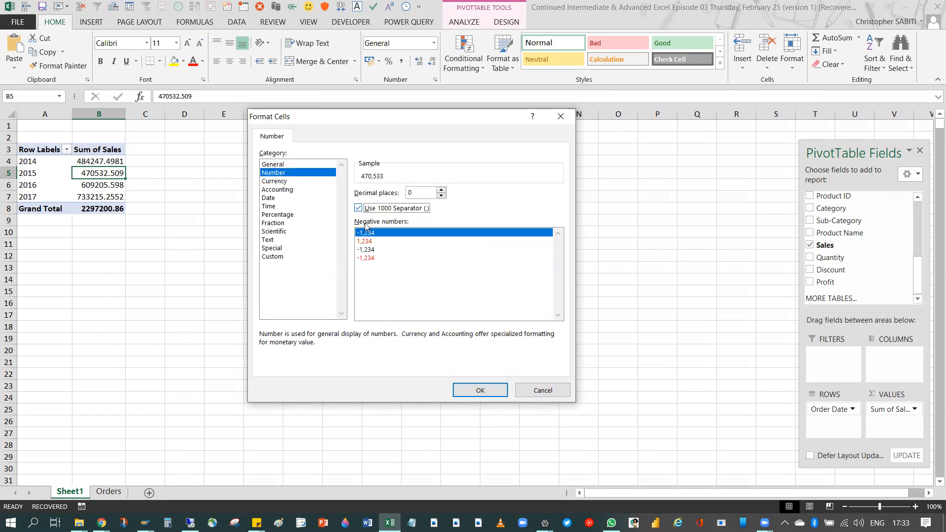
{"action": "left_click", "coordinate": [477, 394]}
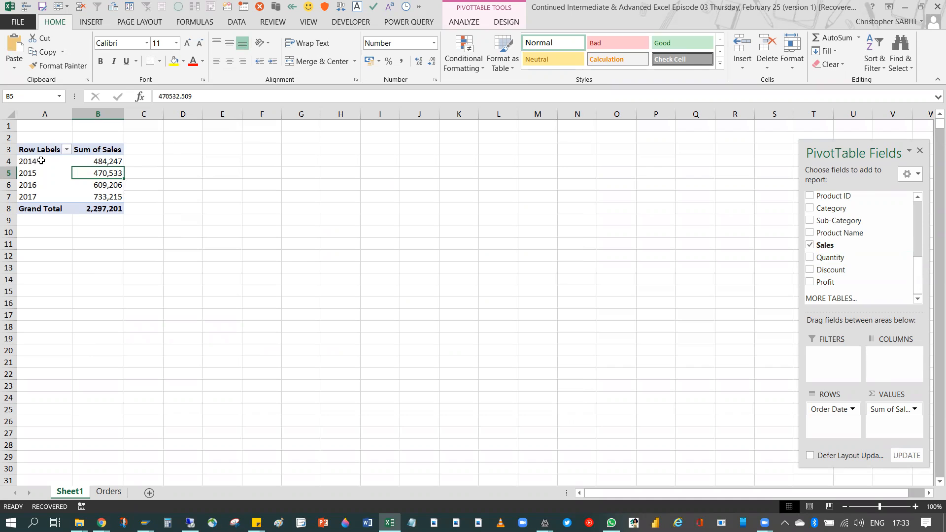
Try the tabular form report layout on the PivotTable, check its row heading, and undo the change.
{"action": "left_click_drag", "start_coordinate": [38, 161], "coordinate": [29, 197]}
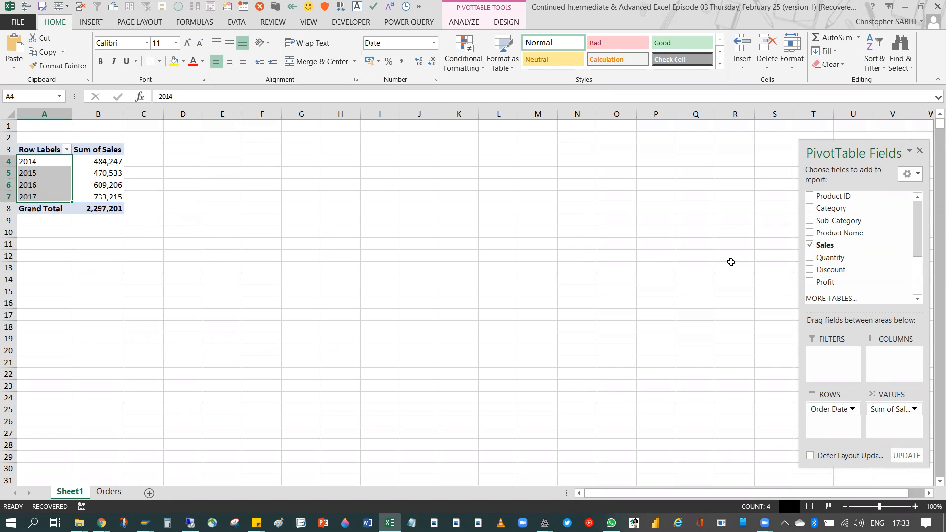
{"action": "left_click", "coordinate": [100, 184]}
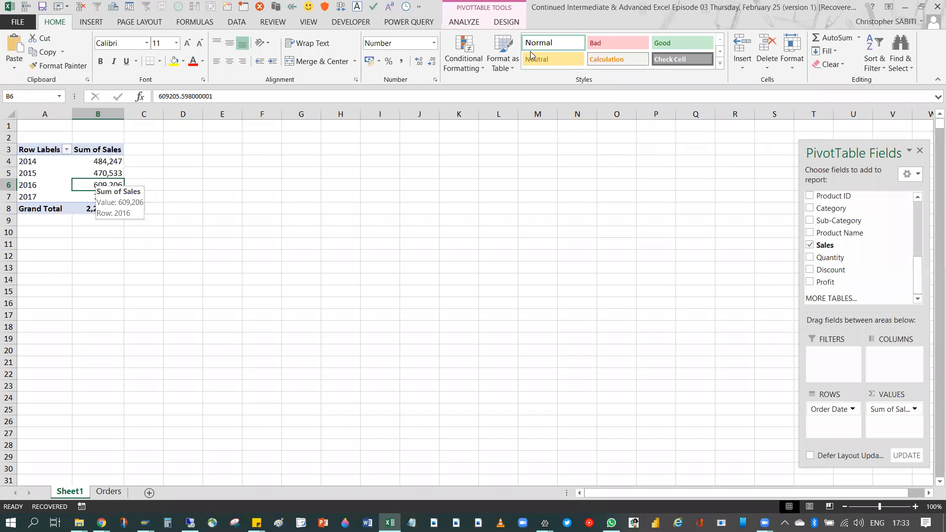
{"action": "left_click", "coordinate": [471, 22]}
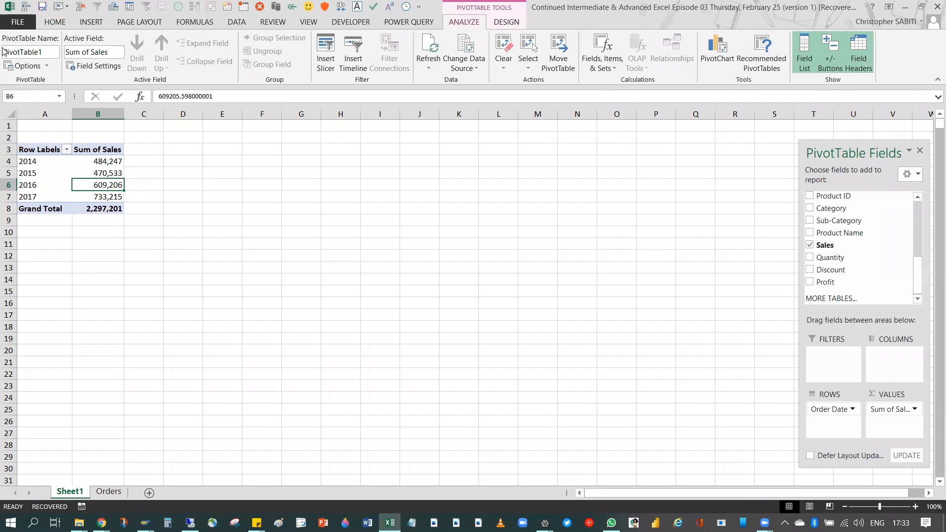
{"action": "left_click", "coordinate": [506, 21]}
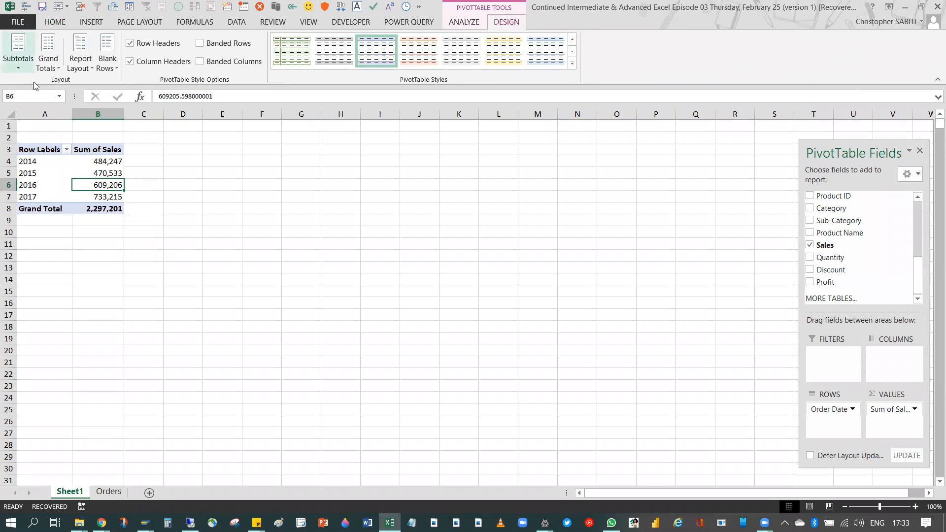
{"action": "left_click", "coordinate": [88, 70]}
{"action": "left_click", "coordinate": [131, 140]}
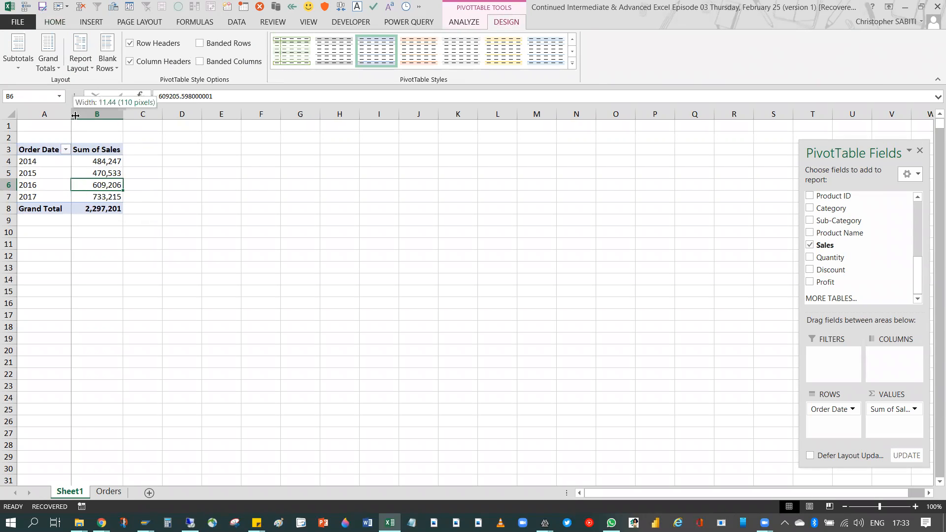
{"action": "left_click", "coordinate": [44, 152]}
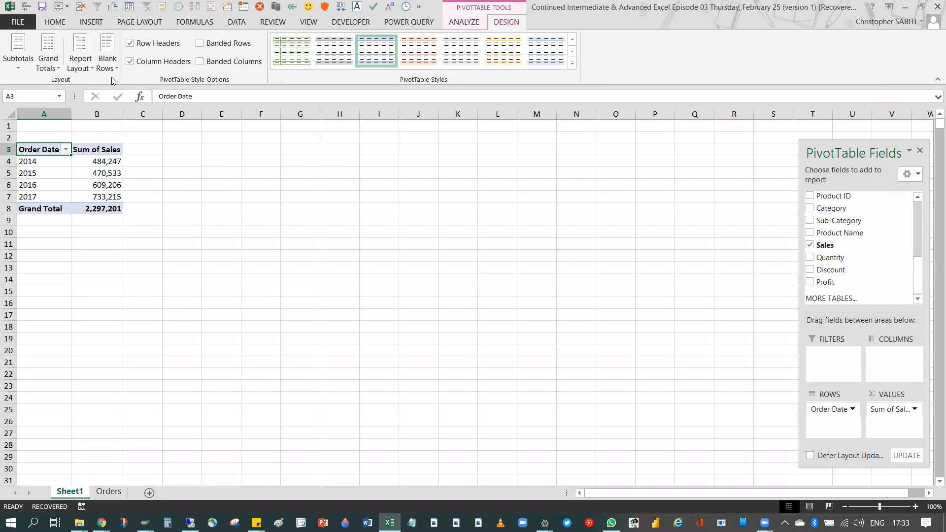
{"action": "key", "text": "ctrl+z"}
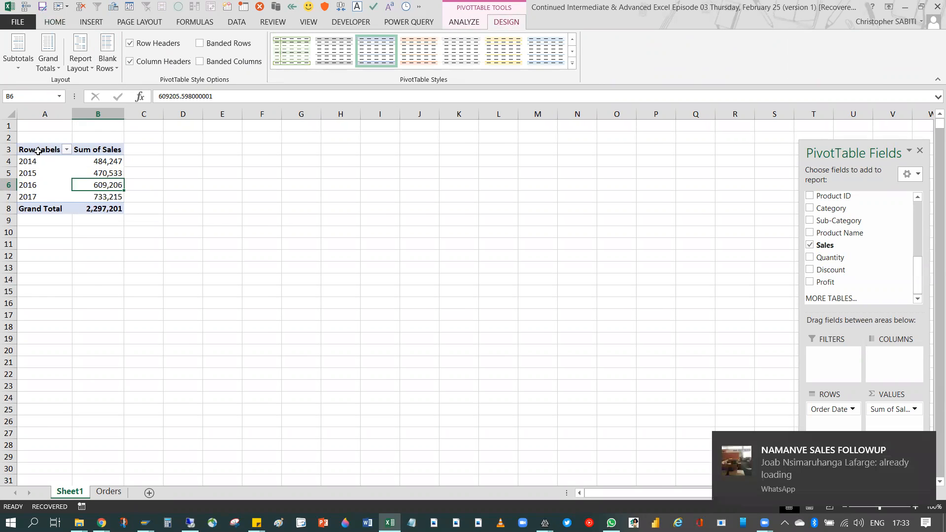
Show the PivotTable in tabular form and widen column A slightly.
{"action": "left_click", "coordinate": [37, 152]}
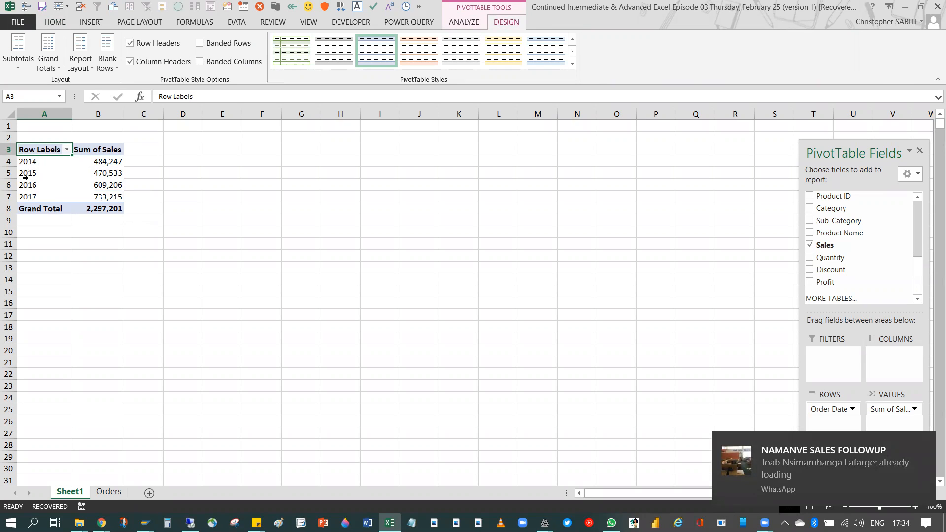
{"action": "left_click", "coordinate": [91, 69]}
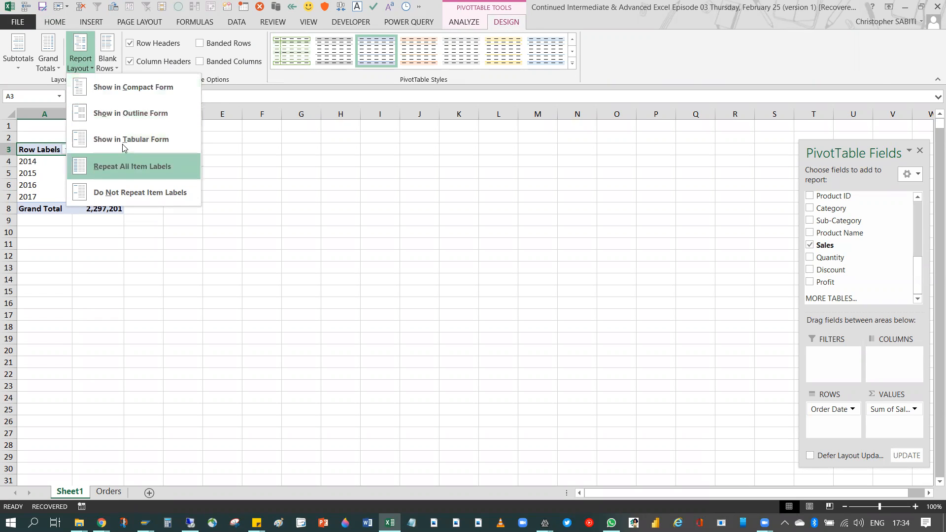
{"action": "left_click", "coordinate": [89, 118]}
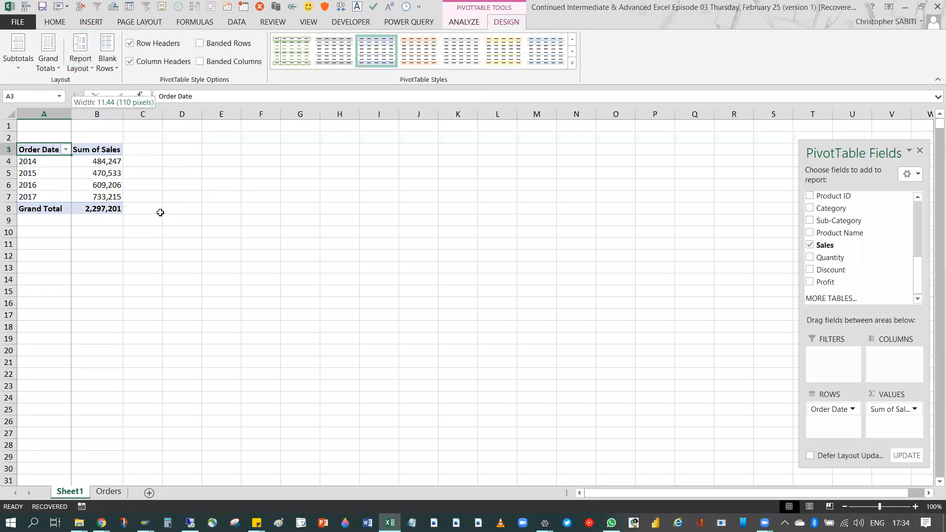
{"action": "left_click", "coordinate": [117, 182]}
Check the grand totals, subtotals and report layout options, and insert a blank line after each PivotTable item.
{"action": "left_click", "coordinate": [48, 55]}
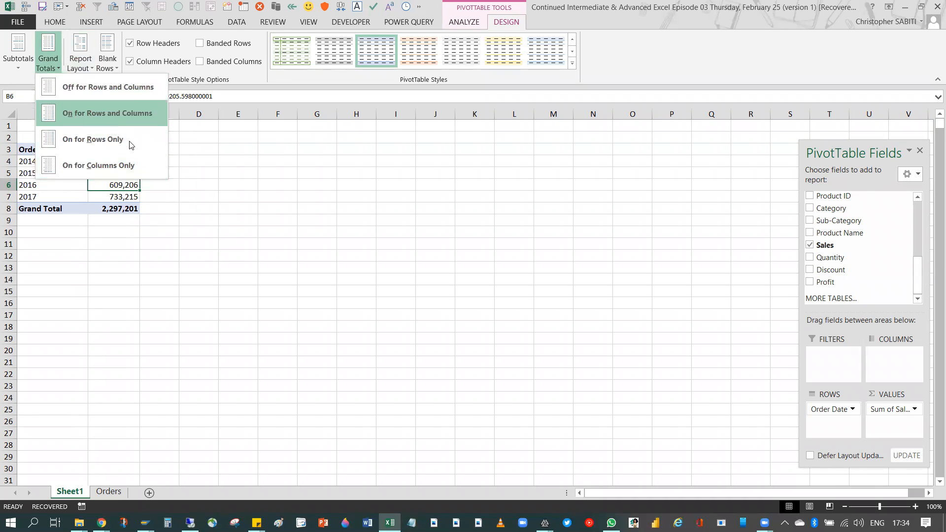
{"action": "left_click", "coordinate": [20, 66]}
{"action": "left_click", "coordinate": [20, 67]}
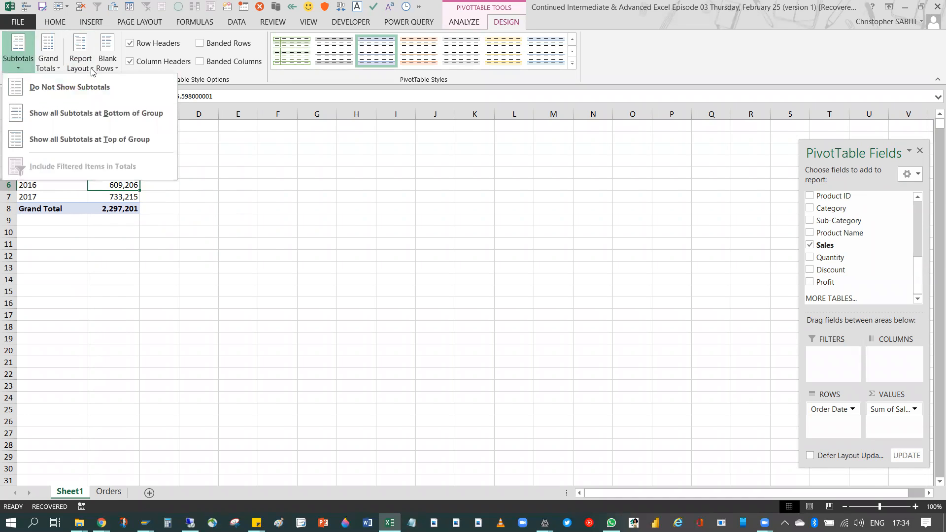
{"action": "left_click", "coordinate": [91, 69]}
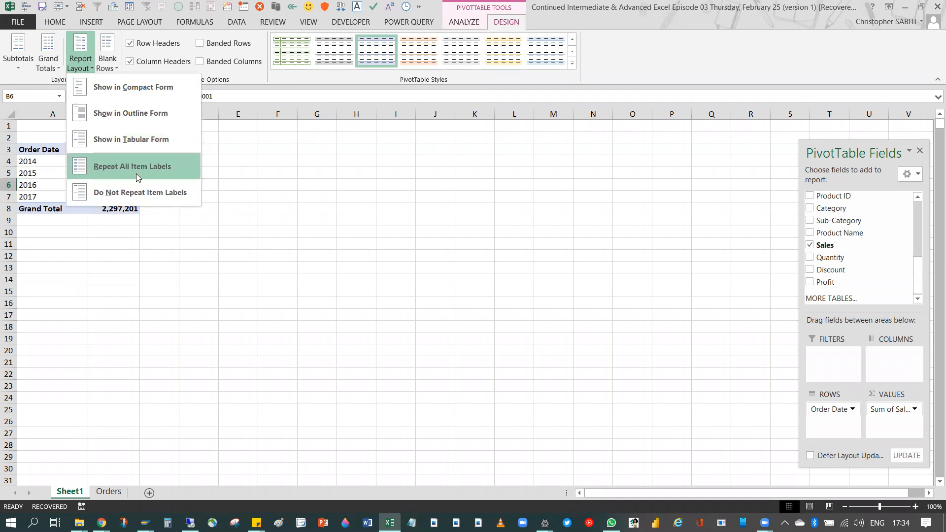
{"action": "left_click", "coordinate": [112, 66]}
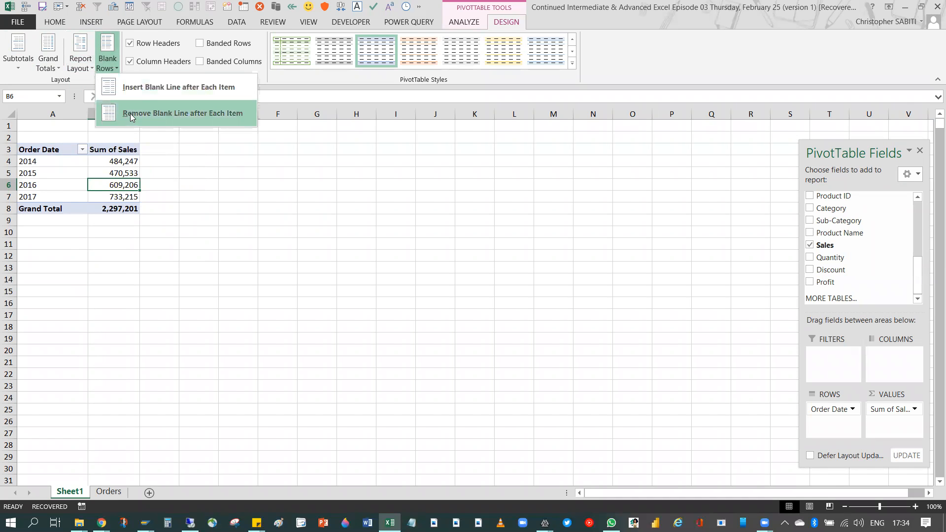
{"action": "left_click", "coordinate": [145, 90]}
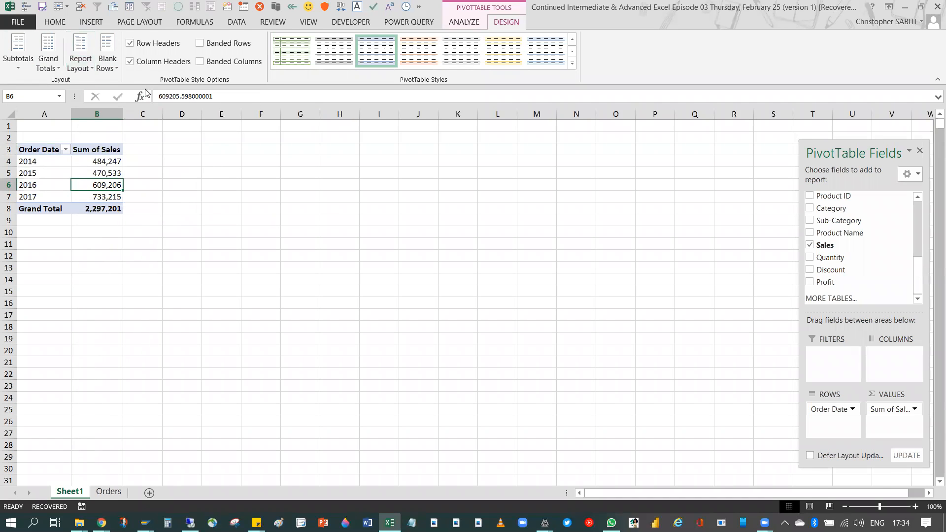
Try banded rows on the PivotTable, turn them off again, and look over the available PivotTable styles.
{"action": "left_click", "coordinate": [116, 69]}
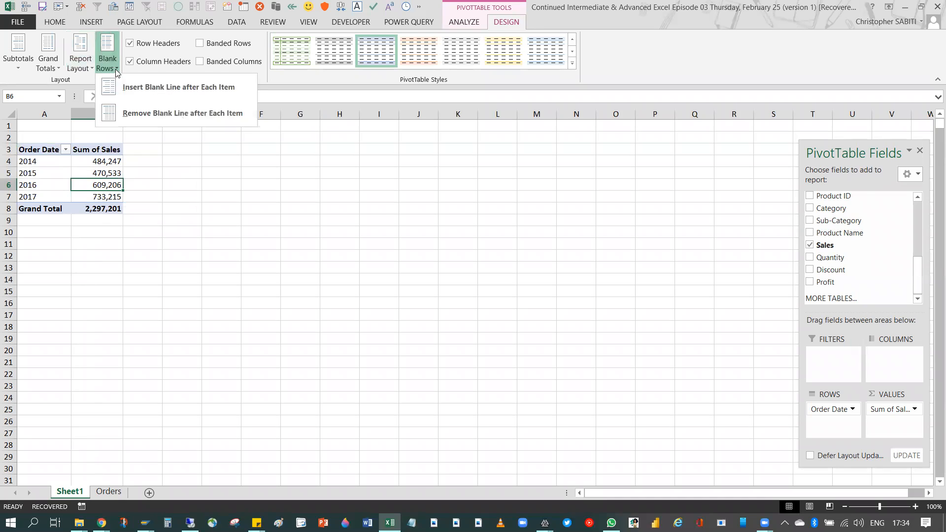
{"action": "left_click", "coordinate": [114, 154]}
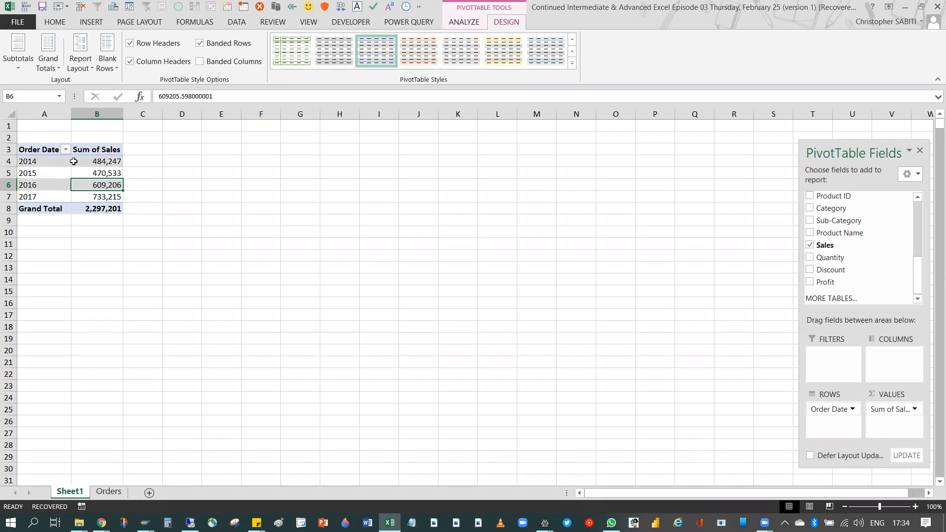
{"action": "left_click", "coordinate": [201, 44]}
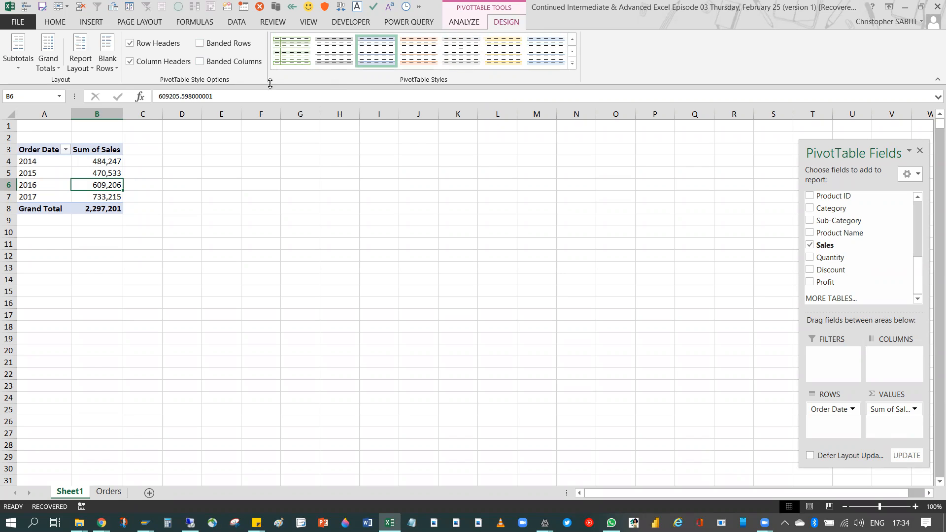
{"action": "left_click", "coordinate": [572, 63]}
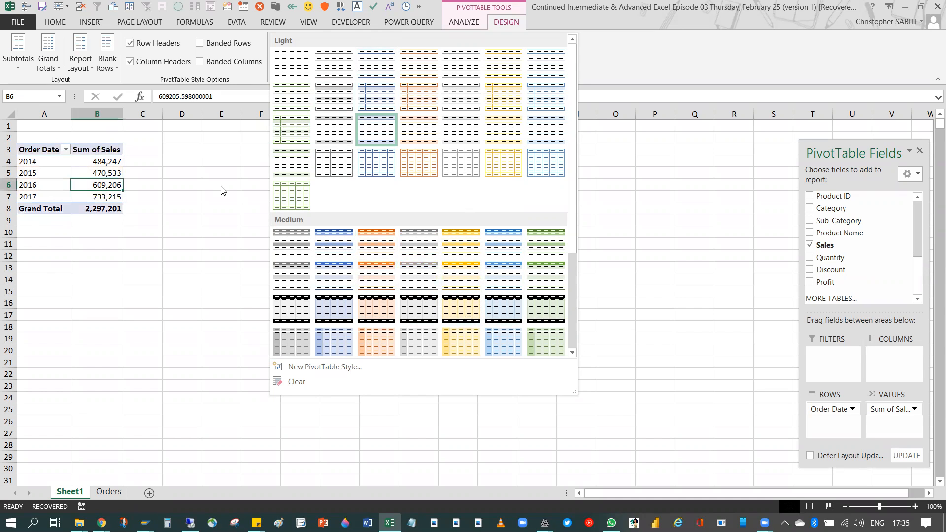
{"action": "left_click", "coordinate": [234, 160]}
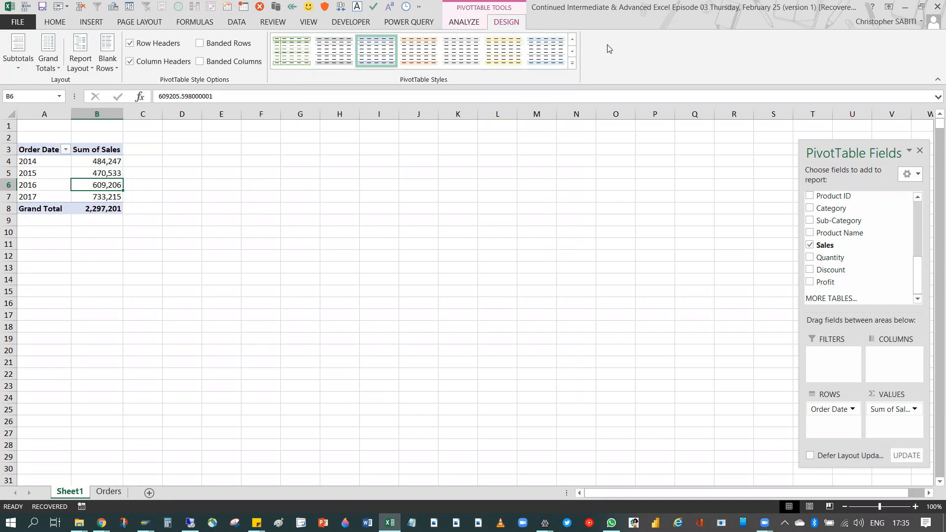
Look over the PivotTable analysis tools and inspect the yearly Sum of Sales values from 2014 to 2017.
{"action": "left_click", "coordinate": [476, 27]}
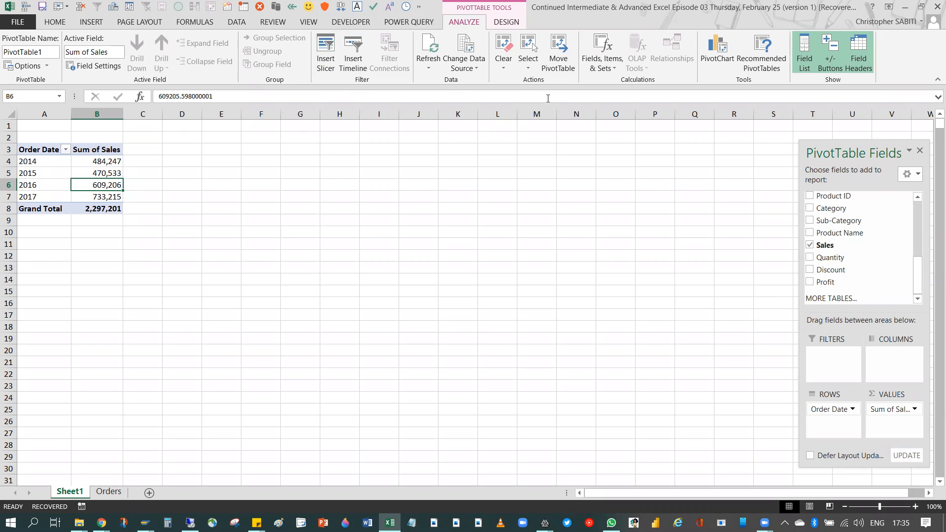
{"action": "left_click", "coordinate": [116, 165]}
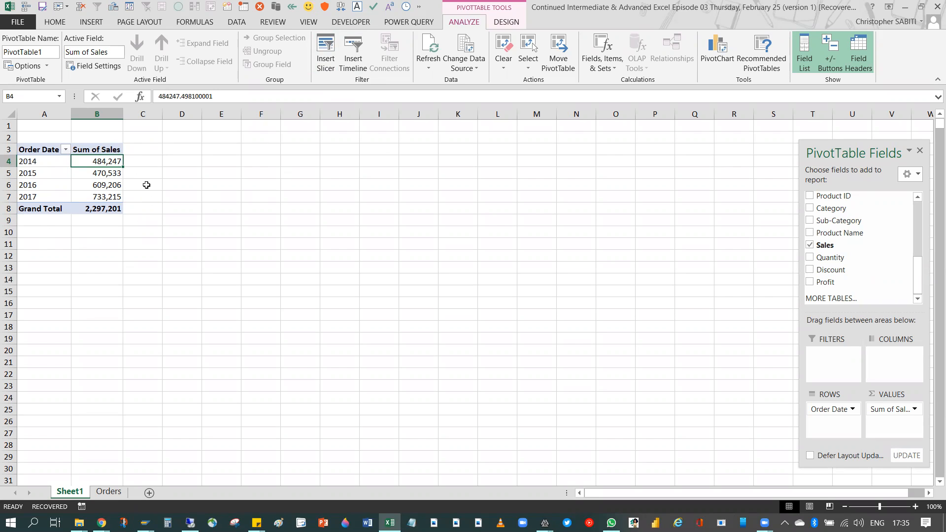
{"action": "left_click", "coordinate": [96, 185]}
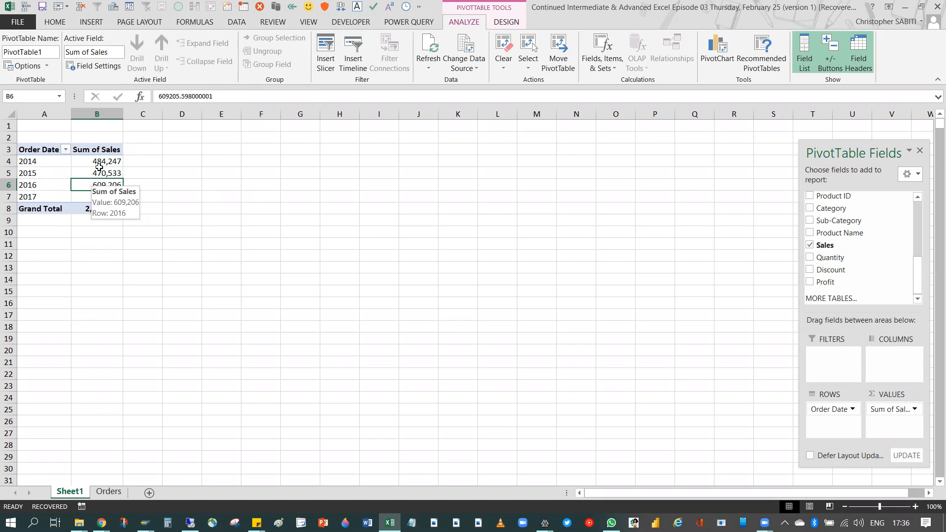
{"action": "left_click", "coordinate": [99, 171]}
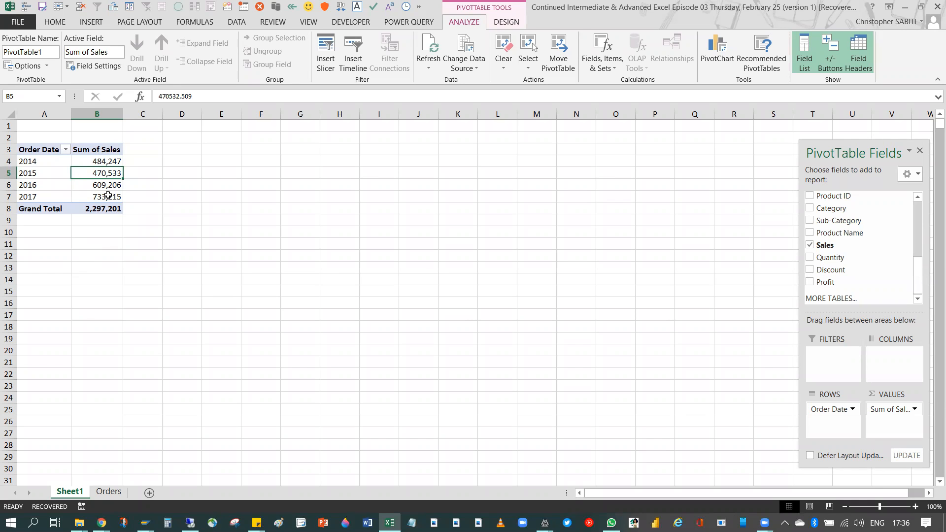
{"action": "mouse_move", "coordinate": [108, 195]}
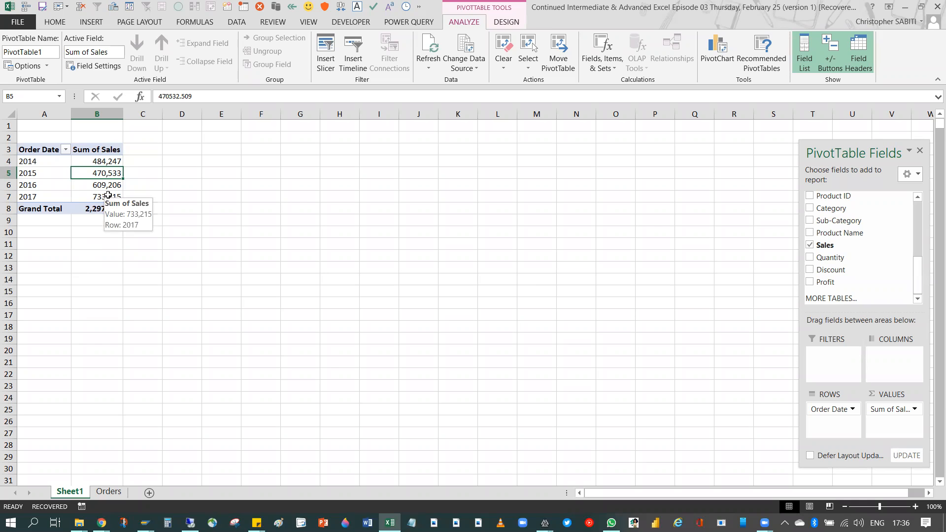
{"action": "left_click", "coordinate": [107, 160]}
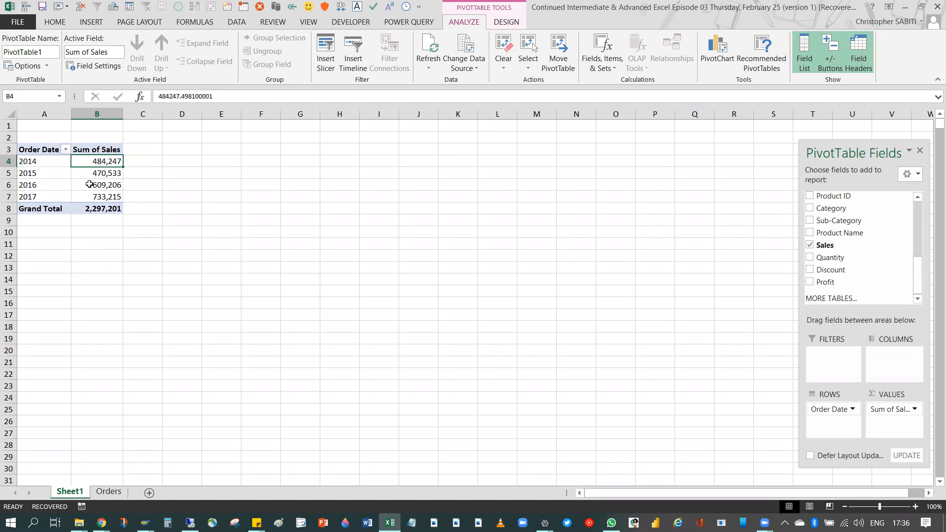
Filter the PivotTable's Order Date field to show only 2015.
{"action": "left_click", "coordinate": [66, 150]}
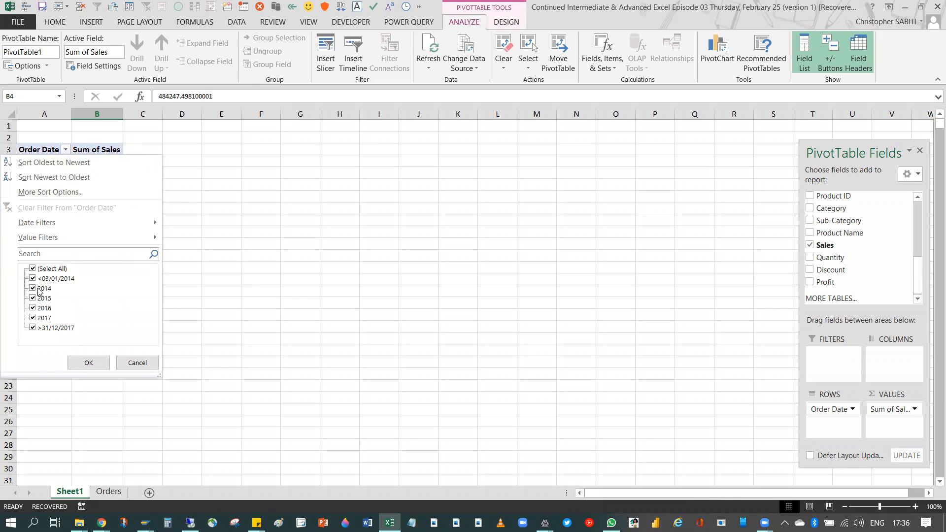
{"action": "left_click", "coordinate": [53, 269]}
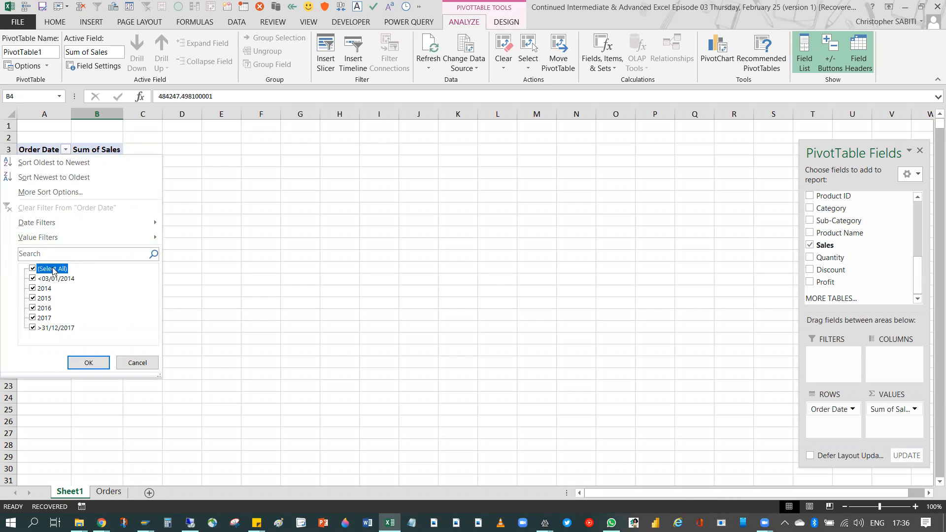
{"action": "left_click", "coordinate": [33, 269]}
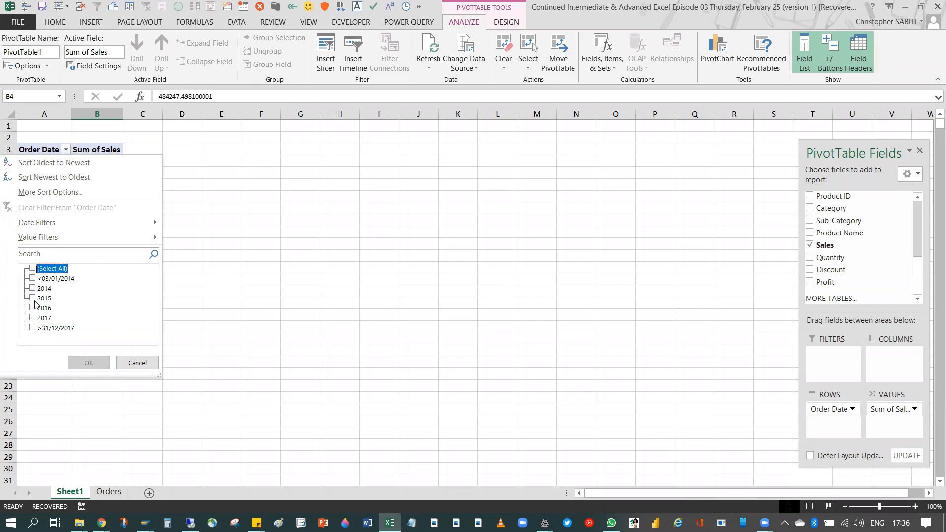
{"action": "left_click", "coordinate": [33, 298]}
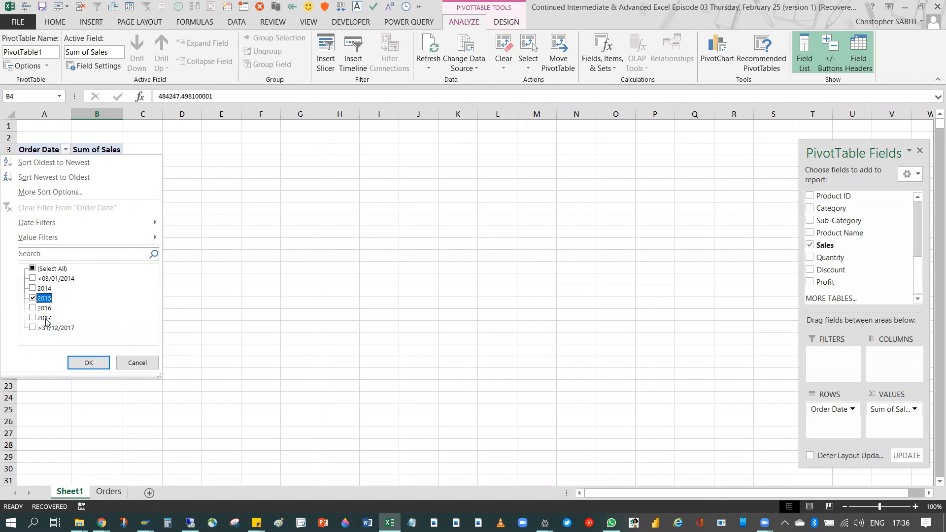
{"action": "left_click", "coordinate": [82, 363]}
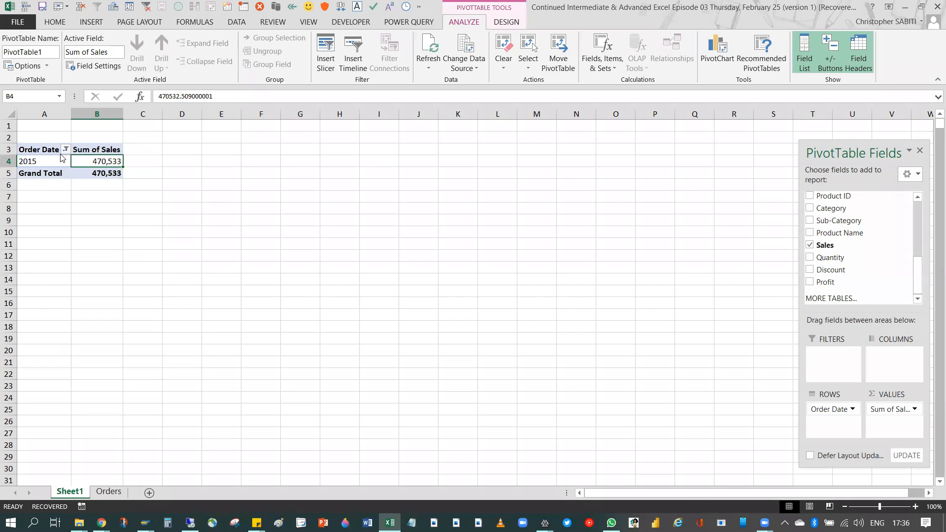
Restore all order years in the PivotTable by selecting every item in the Order Date filter.
{"action": "left_click", "coordinate": [66, 149]}
{"action": "left_click", "coordinate": [37, 298]}
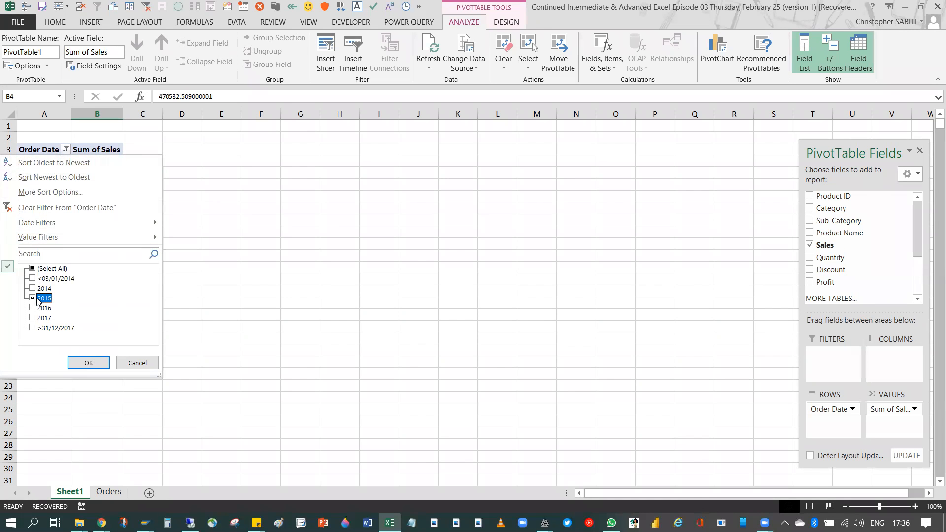
{"action": "left_click", "coordinate": [33, 269]}
{"action": "left_click", "coordinate": [88, 363]}
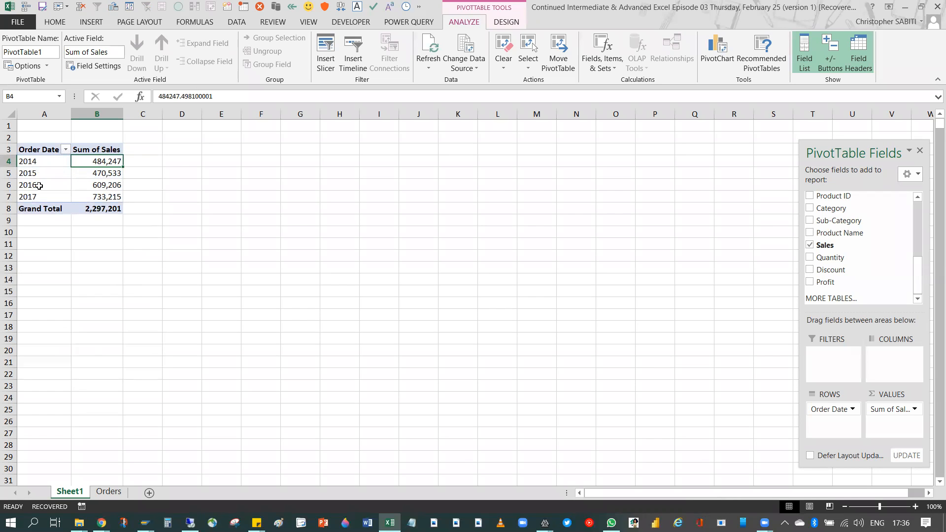
Examine the grouped year items in the PivotTable and the choices offered by the Order Date filter.
{"action": "left_click", "coordinate": [30, 161]}
{"action": "left_click", "coordinate": [65, 185]}
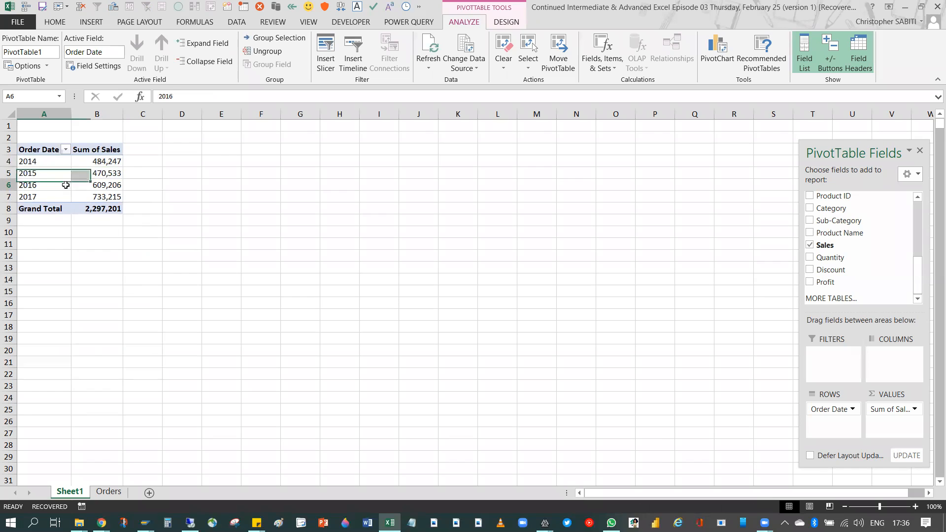
{"action": "left_click", "coordinate": [66, 150]}
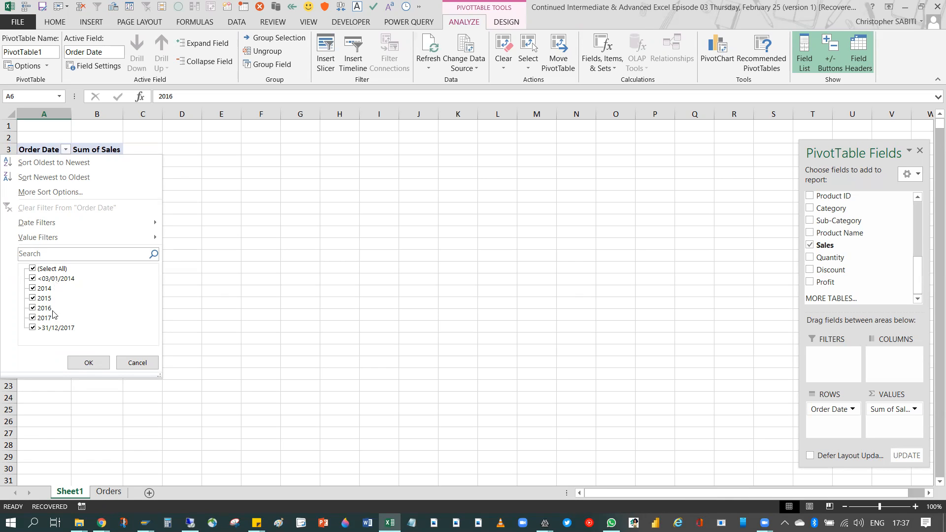
{"action": "left_click", "coordinate": [89, 362]}
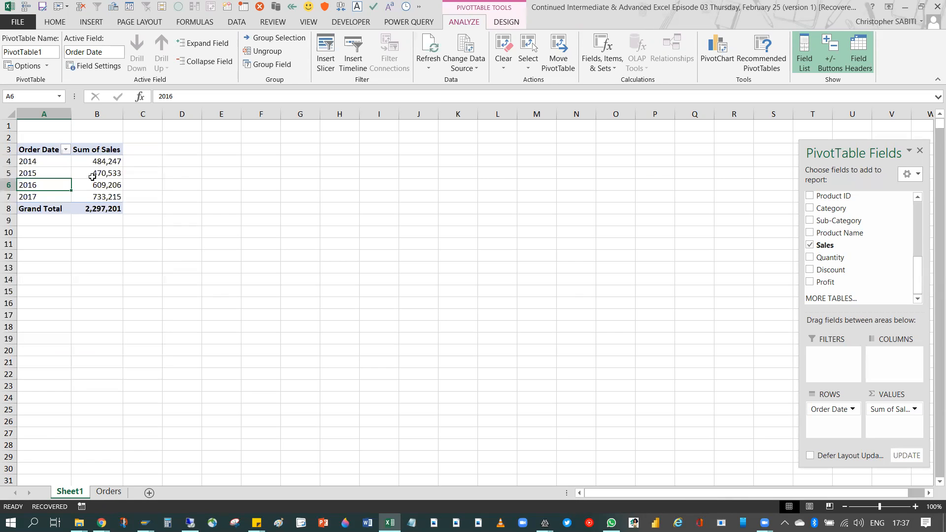
{"action": "left_click_drag", "start_coordinate": [34, 161], "coordinate": [46, 198]}
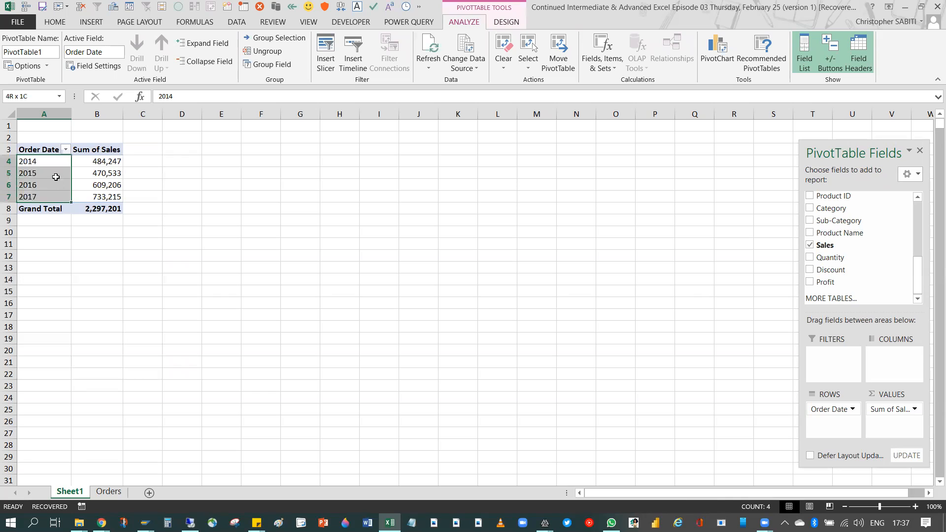
{"action": "left_click", "coordinate": [47, 164]}
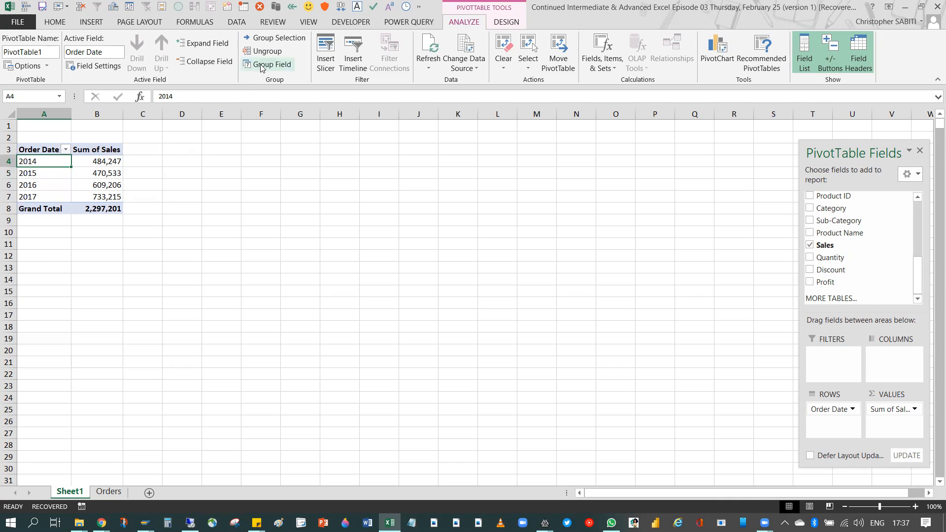
{"action": "left_click", "coordinate": [66, 150]}
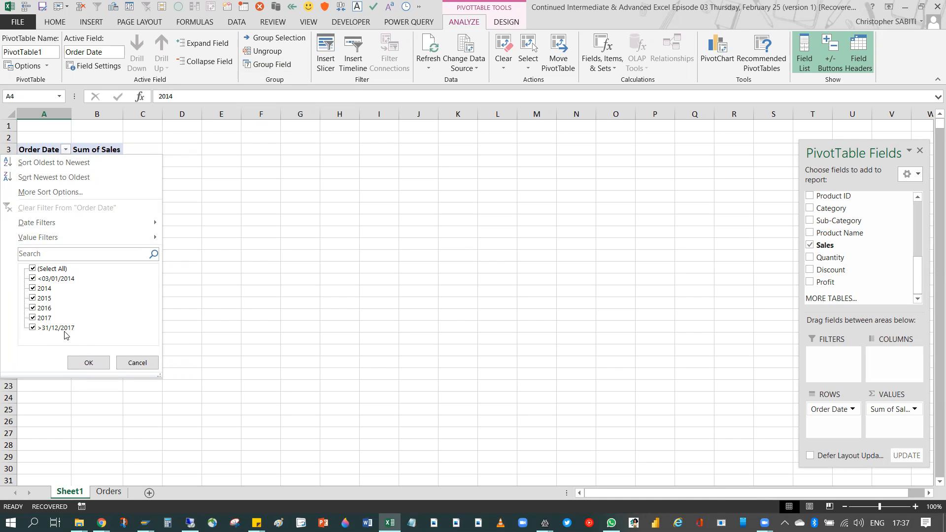
{"action": "left_click", "coordinate": [217, 238]}
Add the Quantity field to the PivotTable values beside Sum of Sales and compare the 2014 figures.
{"action": "left_click", "coordinate": [106, 173]}
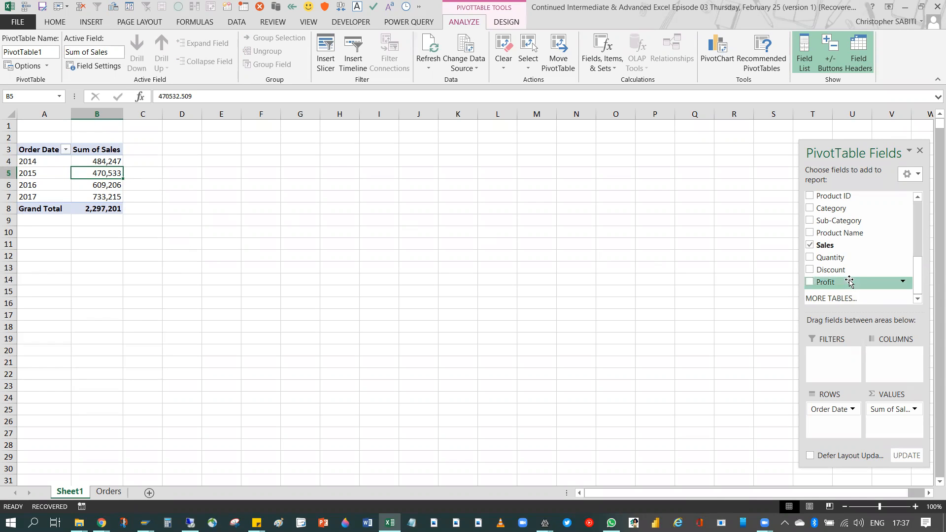
{"action": "left_click_drag", "start_coordinate": [833, 260], "coordinate": [892, 425]}
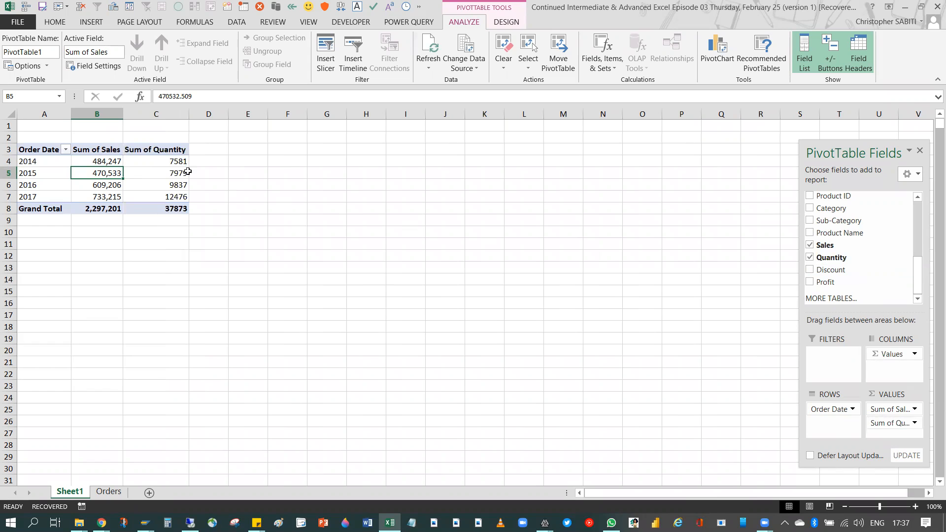
{"action": "left_click", "coordinate": [179, 163]}
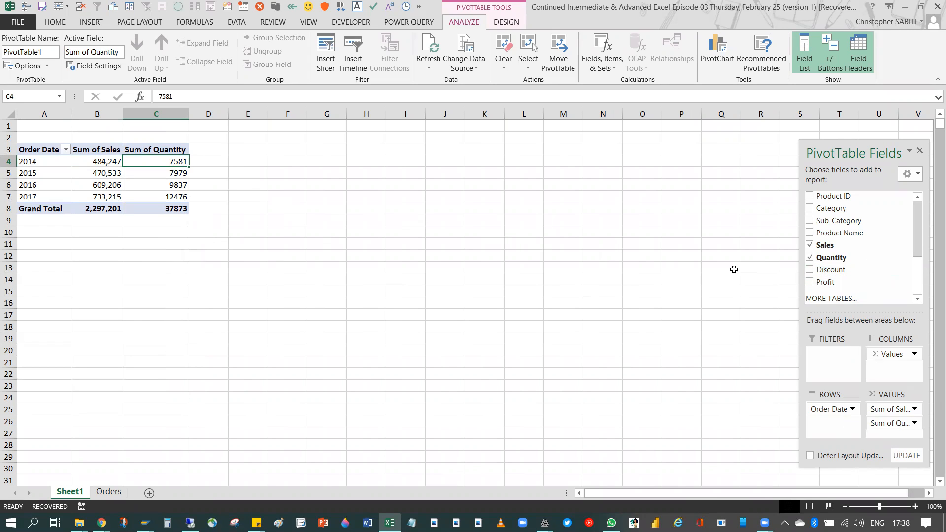
{"action": "left_click", "coordinate": [96, 163]}
{"action": "left_click", "coordinate": [174, 162]}
Enter the heading "Rate for @" in cell H3 and widen column H slightly to fit it.
{"action": "left_click", "coordinate": [367, 150]}
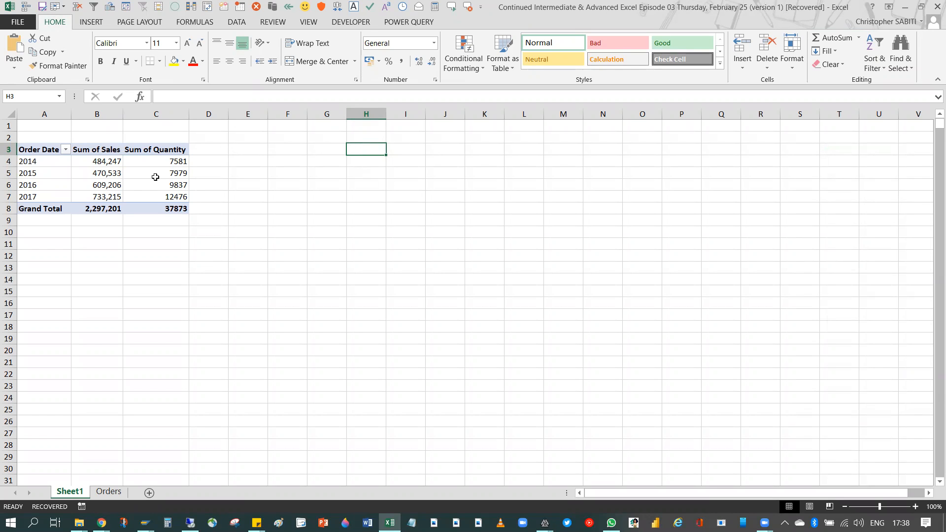
{"action": "type", "text": "Rate for @"}
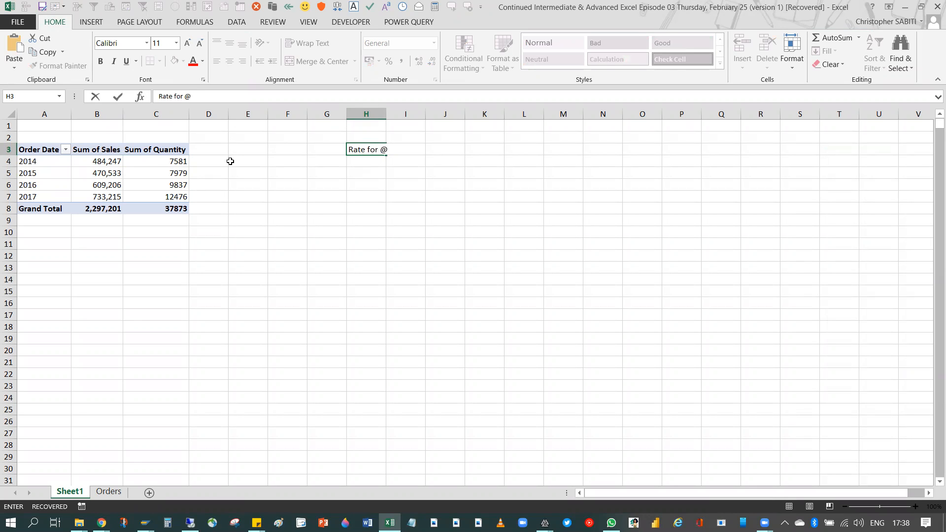
{"action": "key", "text": "Return"}
{"action": "left_click_drag", "start_coordinate": [387, 113], "coordinate": [393, 113]}
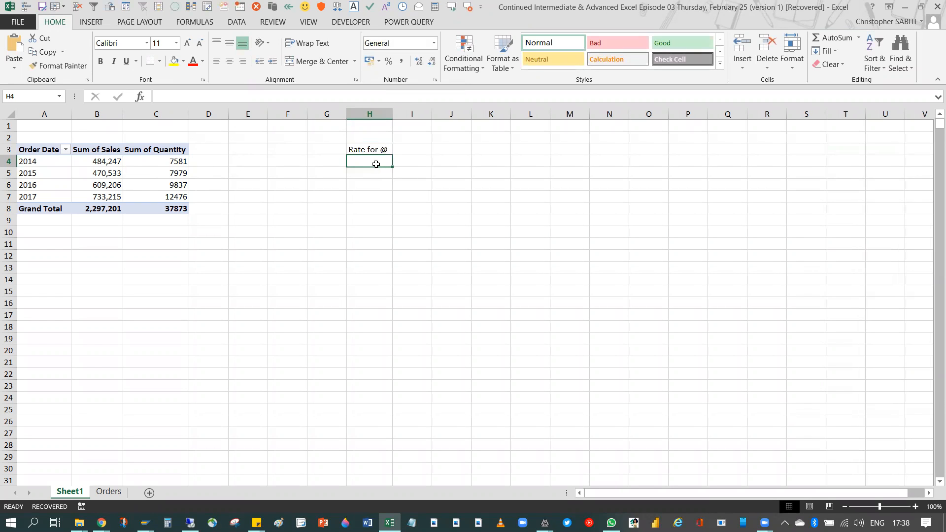
In H4, enter a formula dividing the PivotTable's 2014 Sum of Sales by its 2014 Sum of Quantity.
{"action": "left_click", "coordinate": [110, 162]}
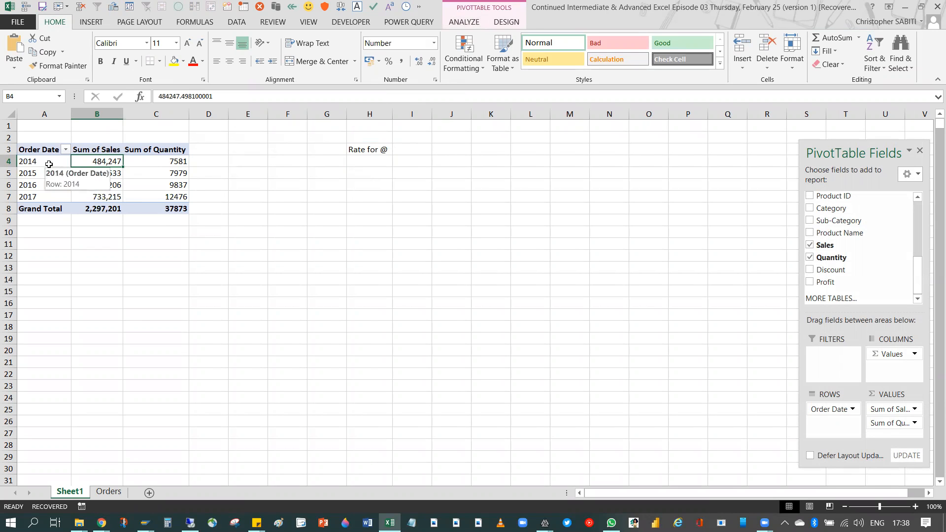
{"action": "left_click", "coordinate": [166, 162]}
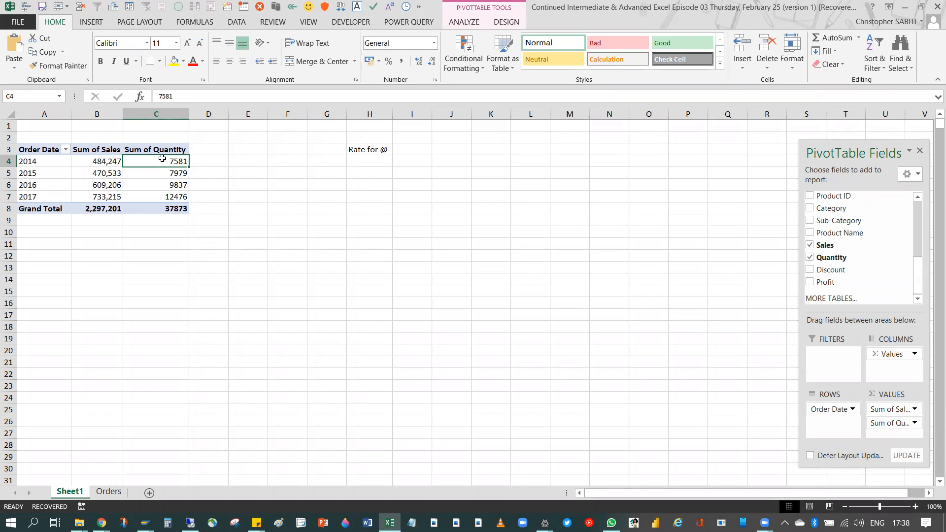
{"action": "left_click", "coordinate": [107, 162]}
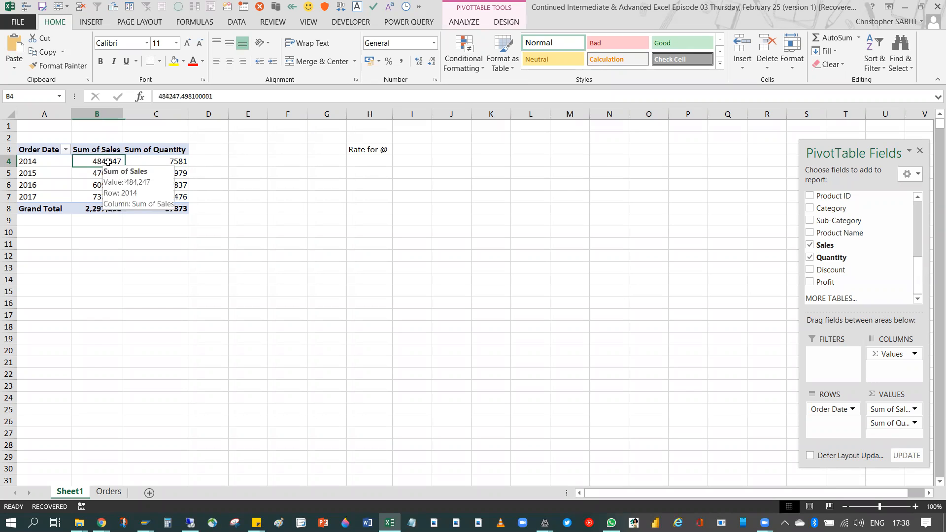
{"action": "left_click", "coordinate": [159, 161]}
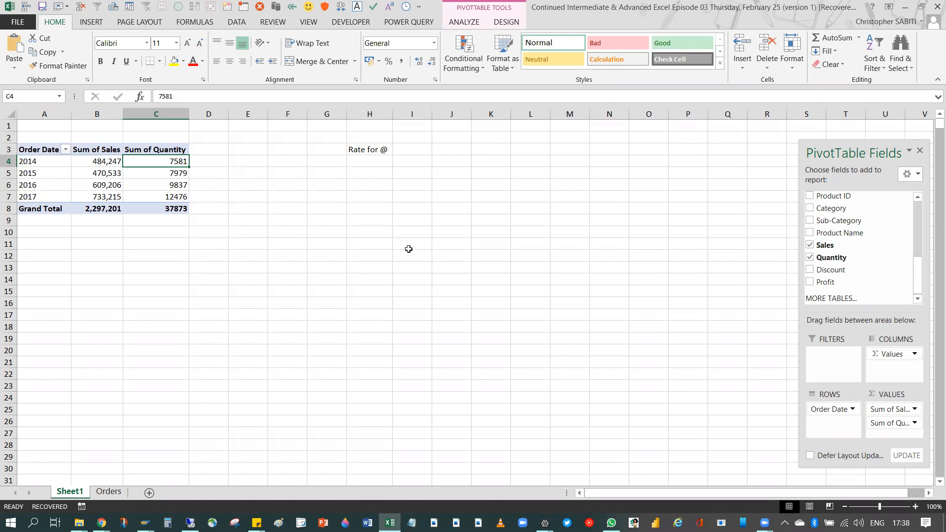
{"action": "left_click", "coordinate": [369, 162]}
{"action": "type", "text": "="}
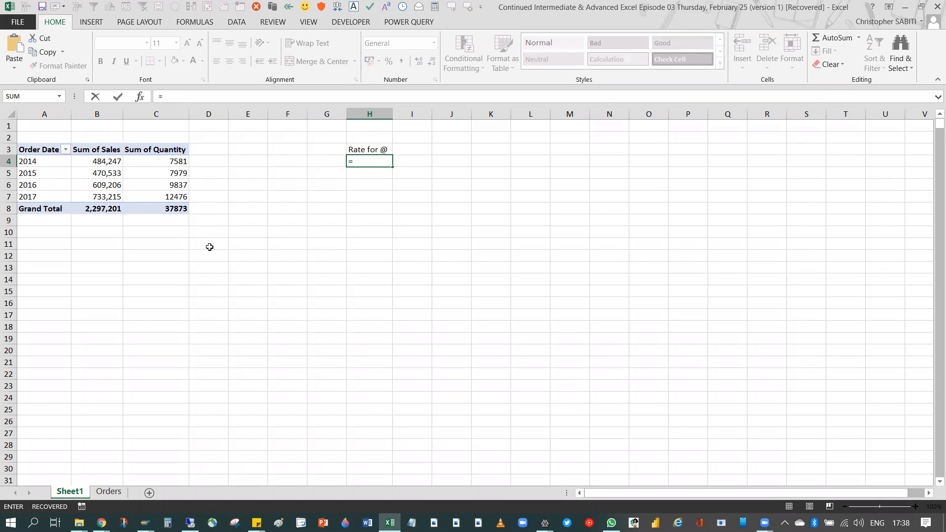
{"action": "left_click", "coordinate": [111, 162]}
{"action": "type", "text": "/"}
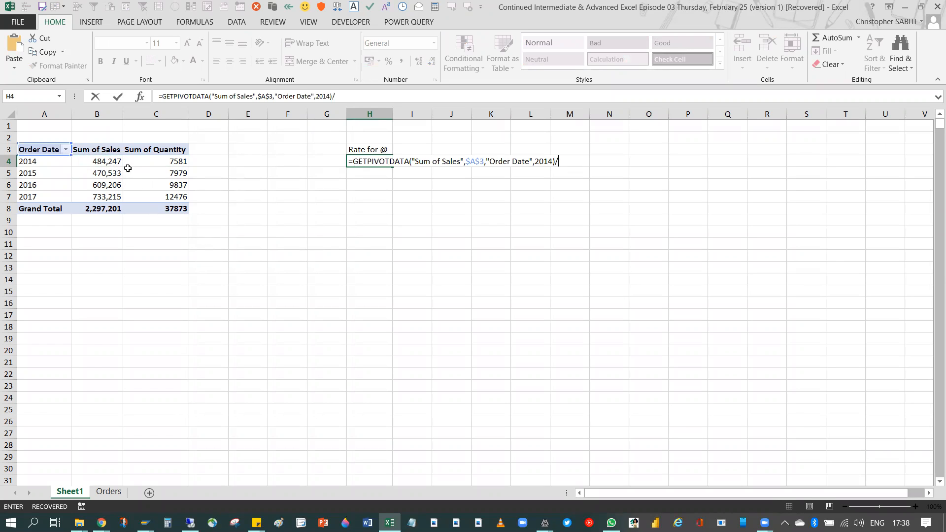
{"action": "left_click", "coordinate": [153, 161]}
{"action": "key", "text": "Return"}
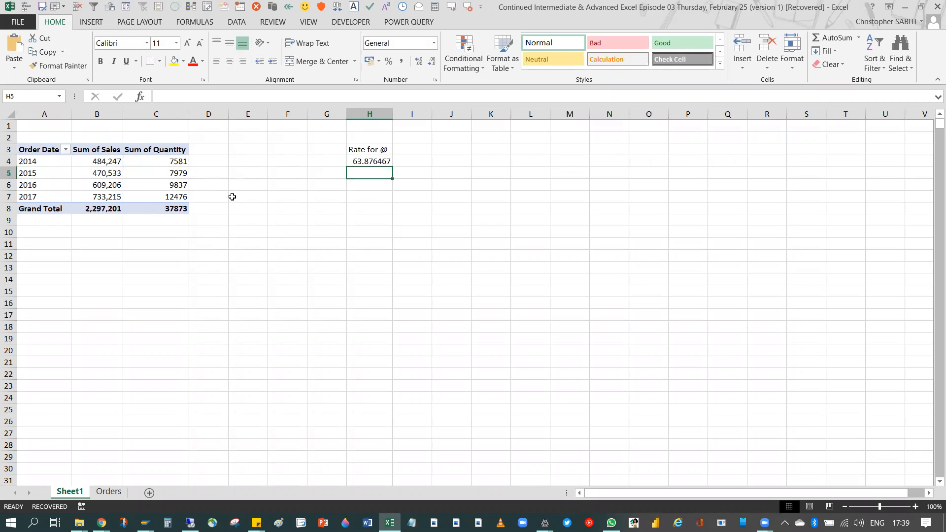
Review the GETPIVOTDATA formula in H4 against the 2014 sales cell in the PivotTable.
{"action": "left_click", "coordinate": [369, 159]}
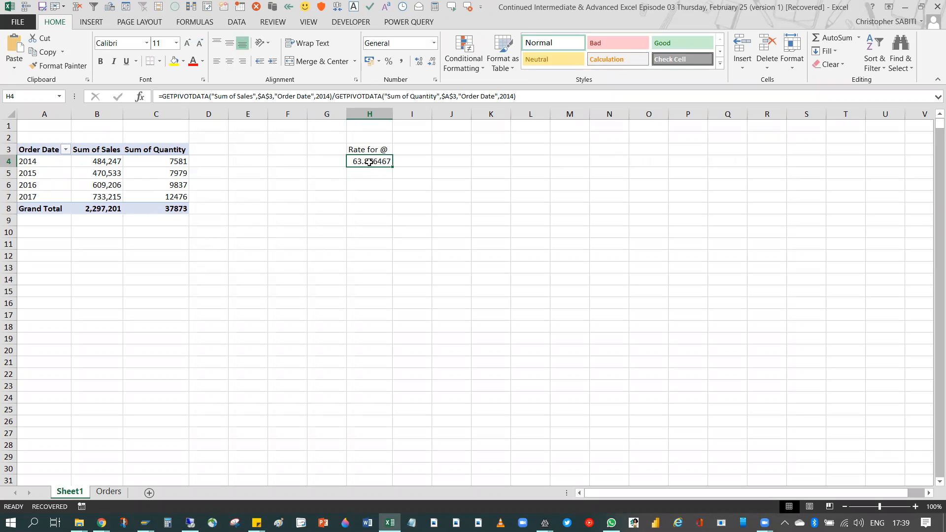
{"action": "left_click", "coordinate": [116, 161]}
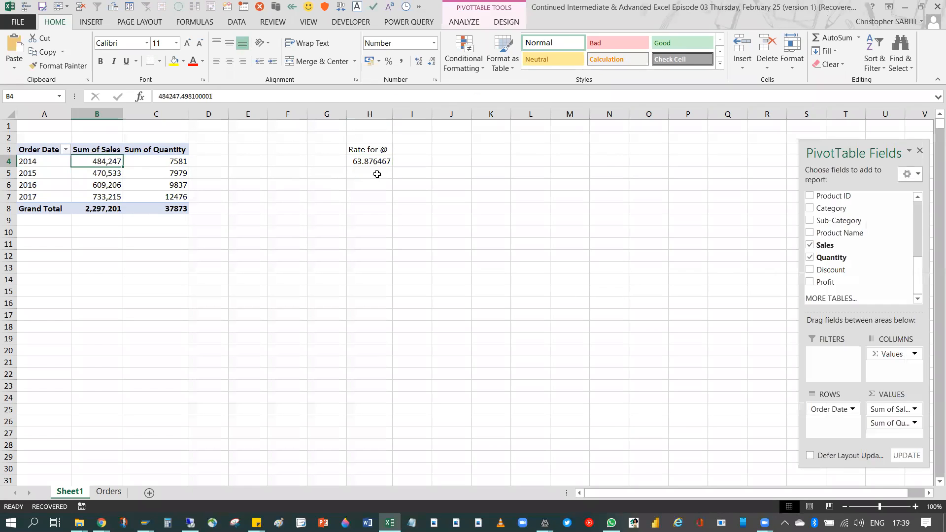
{"action": "left_click", "coordinate": [372, 162]}
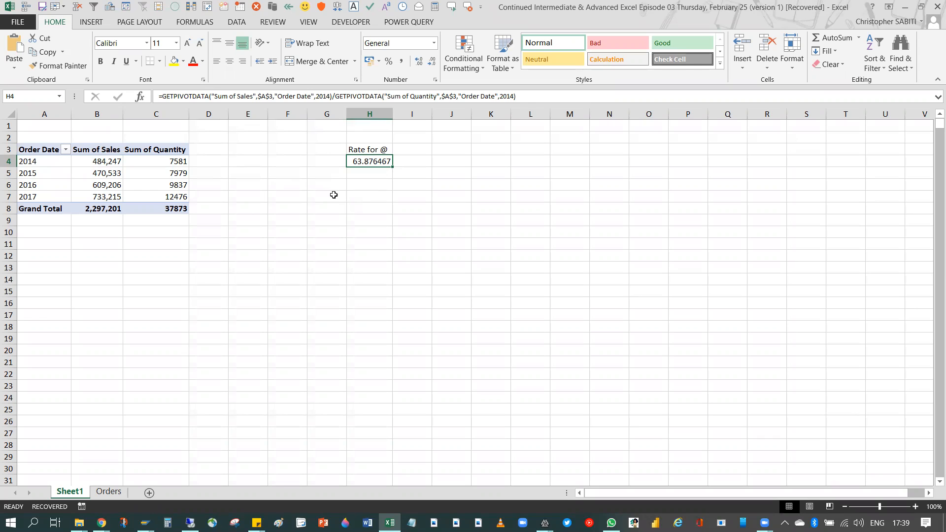
Regroup the PivotTable's Order Date rows by Months instead of Years to test the rate formula in H4.
{"action": "left_click", "coordinate": [208, 161]}
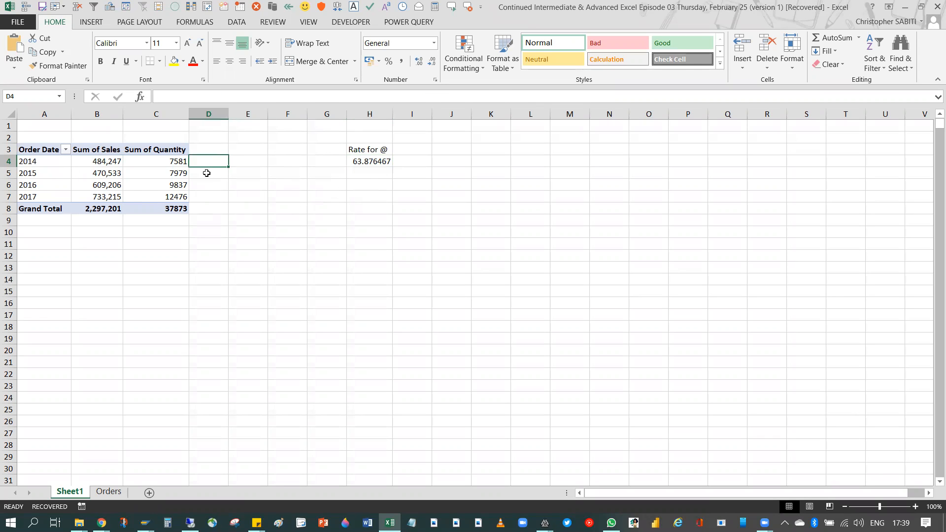
{"action": "left_click", "coordinate": [371, 166]}
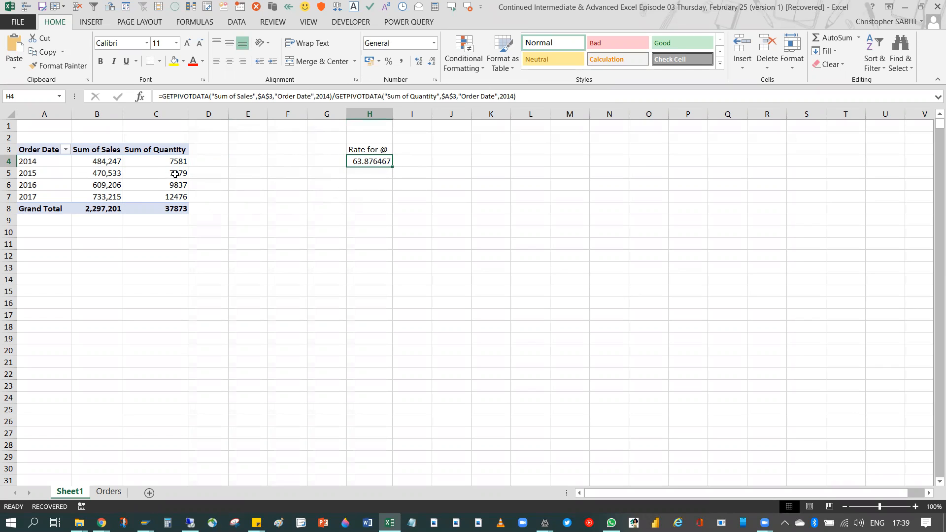
{"action": "left_click", "coordinate": [41, 174]}
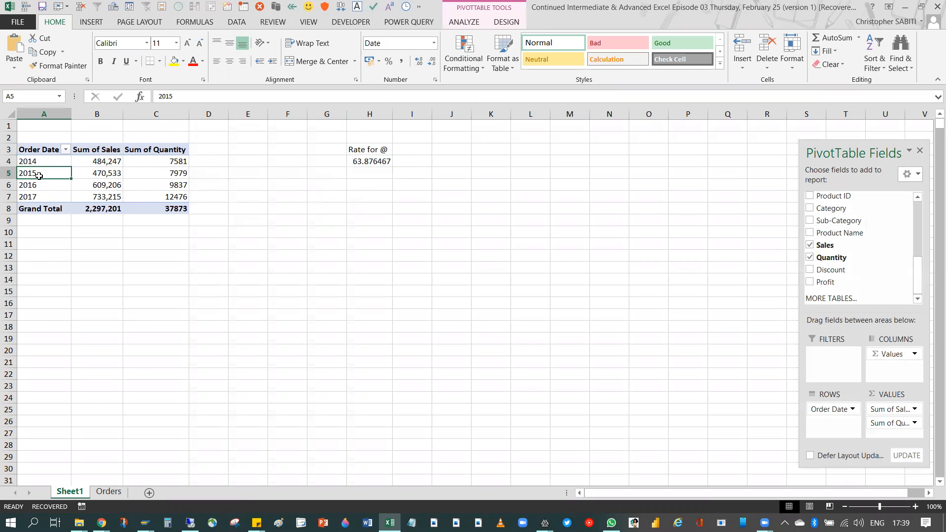
{"action": "left_click", "coordinate": [462, 22]}
{"action": "left_click", "coordinate": [270, 65]}
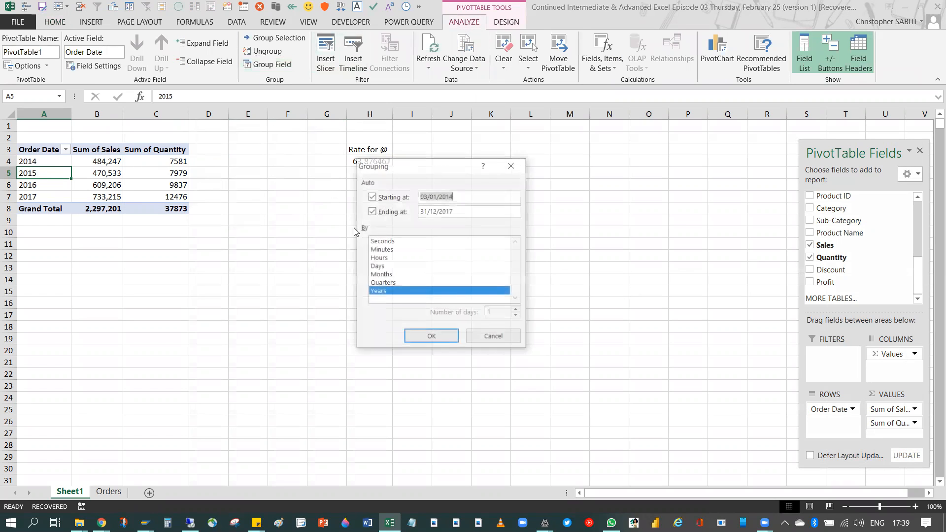
{"action": "left_click", "coordinate": [384, 275]}
{"action": "left_click", "coordinate": [383, 291]}
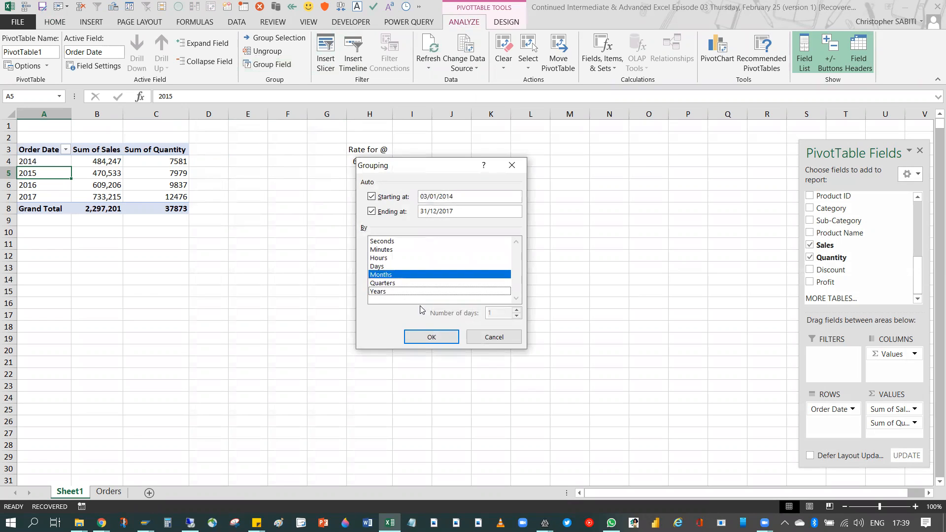
{"action": "left_click", "coordinate": [431, 337]}
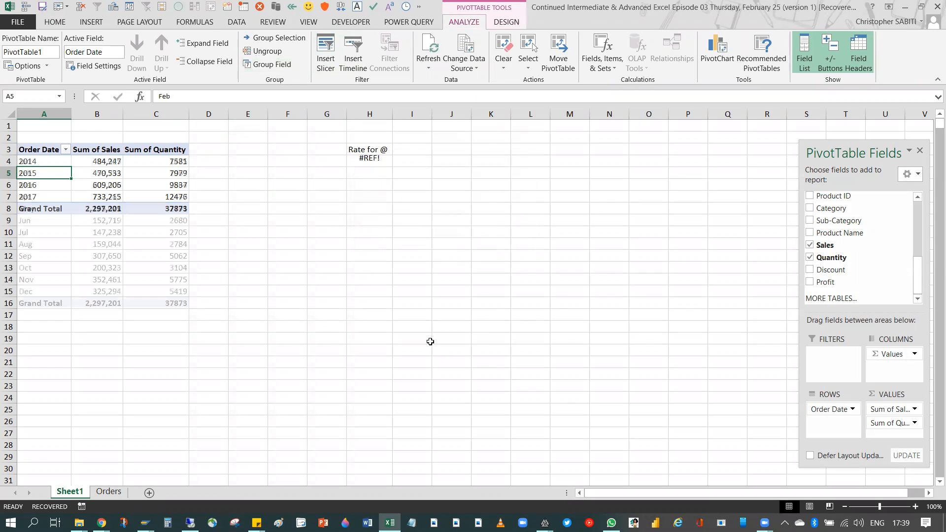
Clear the rate formula from H4, and undo both that deletion and the month grouping.
{"action": "left_click", "coordinate": [367, 164]}
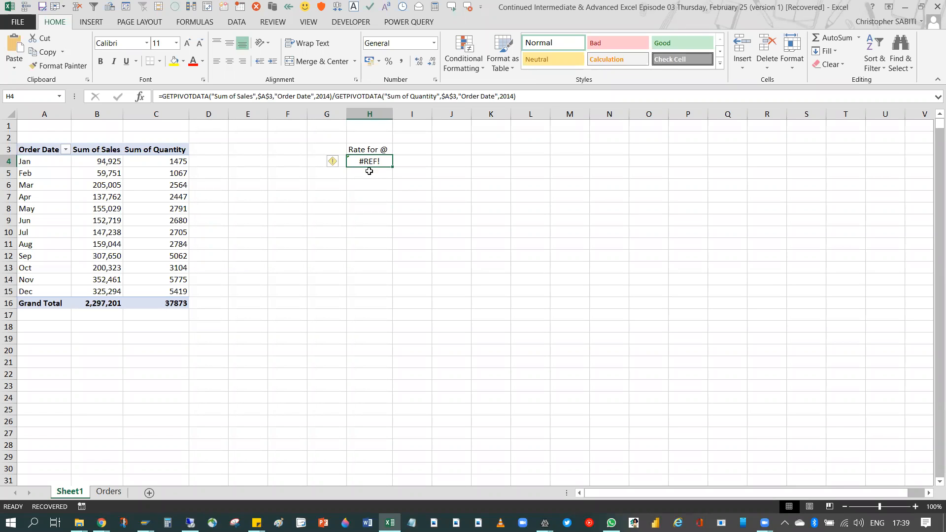
{"action": "key", "text": "Delete"}
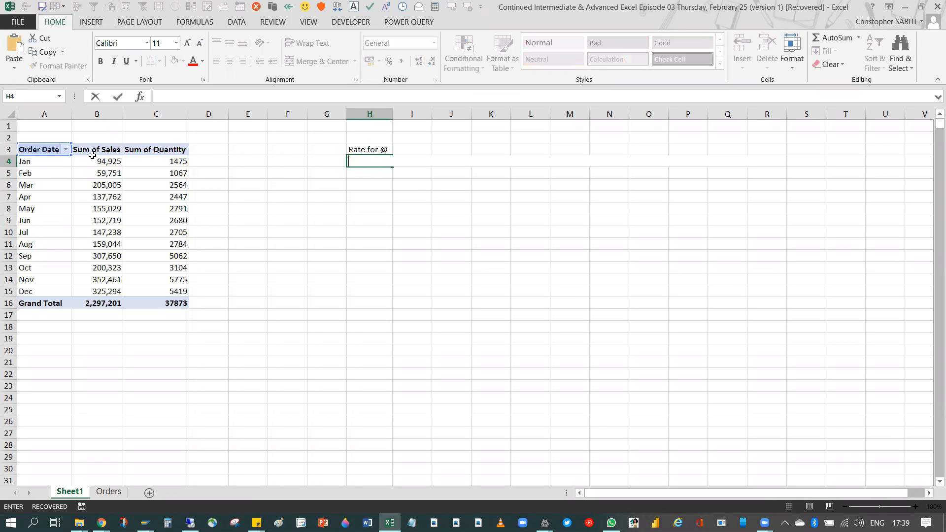
{"action": "left_click", "coordinate": [52, 177]}
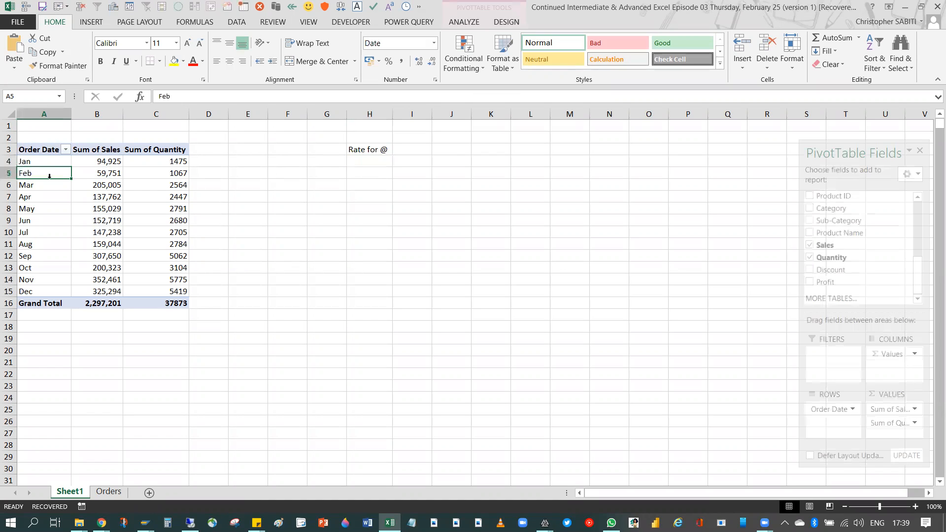
{"action": "key", "text": "ctrl+z"}
{"action": "key", "text": "ctrl+z"}
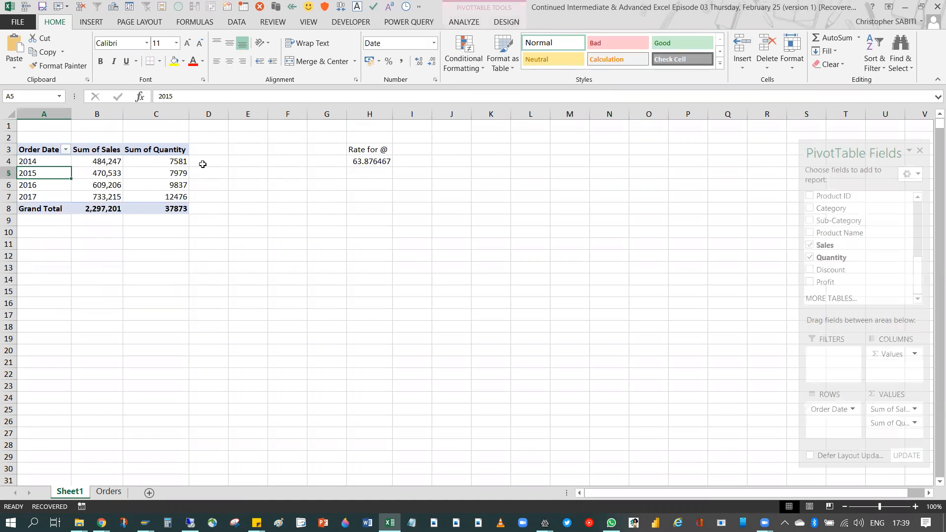
{"action": "left_click", "coordinate": [203, 163]}
{"action": "left_click_drag", "start_coordinate": [202, 149], "coordinate": [209, 211]}
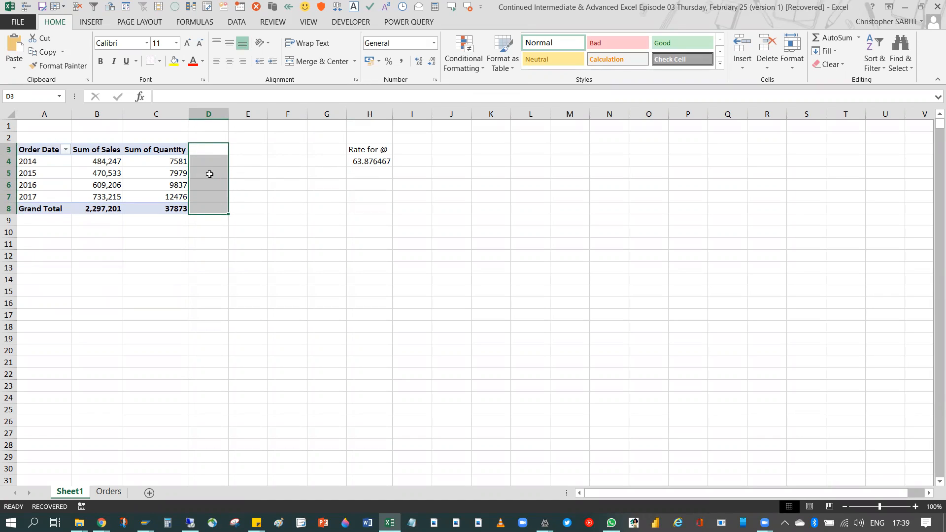
{"action": "left_click", "coordinate": [209, 174]}
Start a new calculated field for the PivotTable and name it "Rate for @ Item".
{"action": "left_click", "coordinate": [136, 176]}
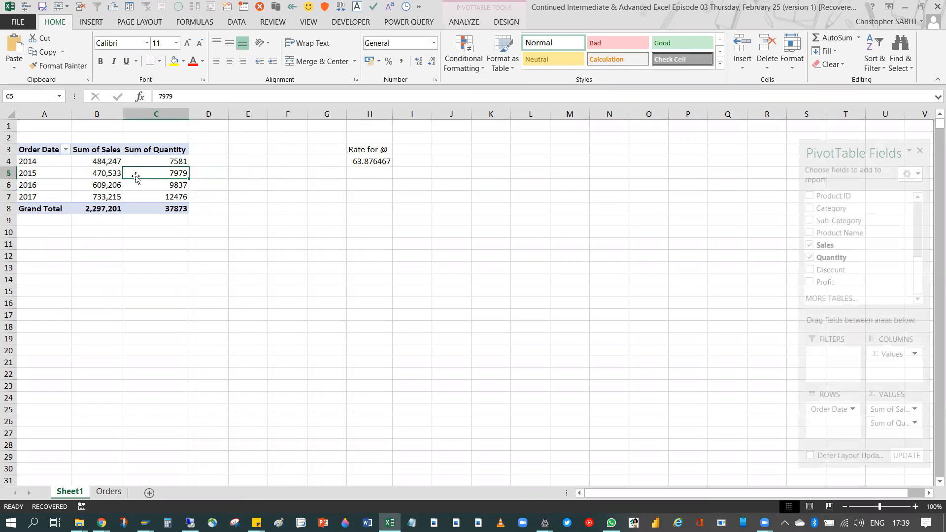
{"action": "left_click", "coordinate": [465, 22]}
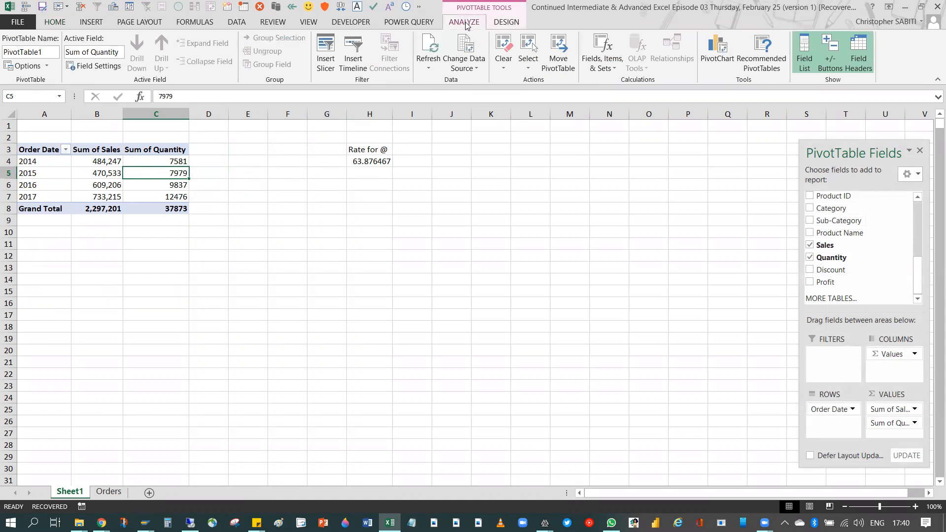
{"action": "left_click", "coordinate": [615, 69]}
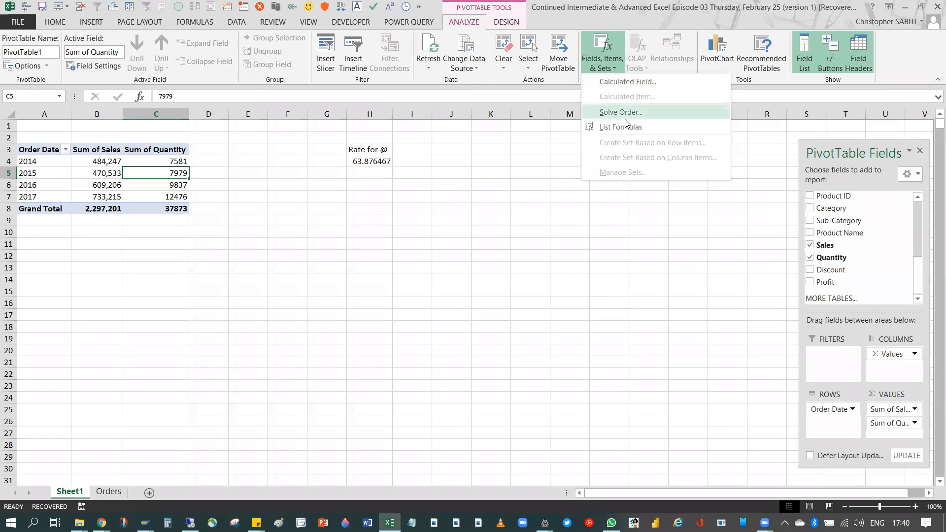
{"action": "left_click", "coordinate": [632, 82]}
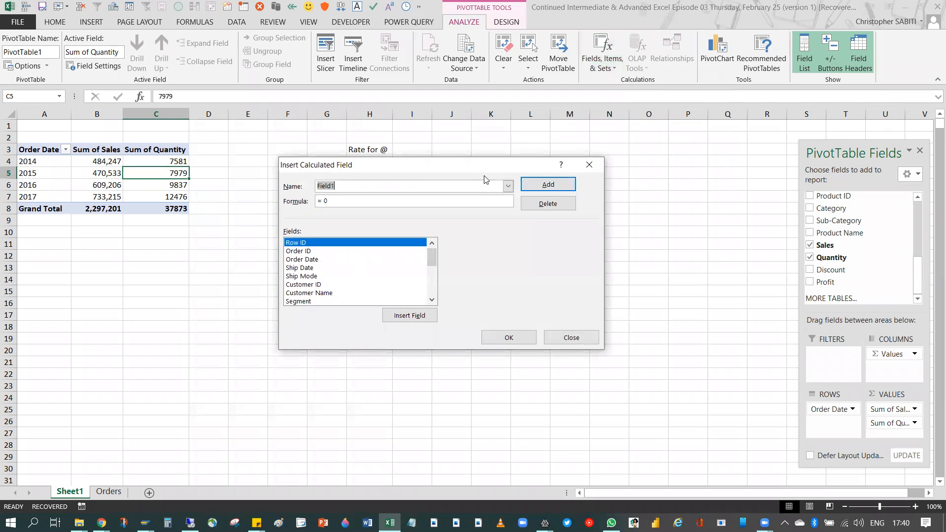
{"action": "left_click_drag", "start_coordinate": [484, 170], "coordinate": [642, 145]}
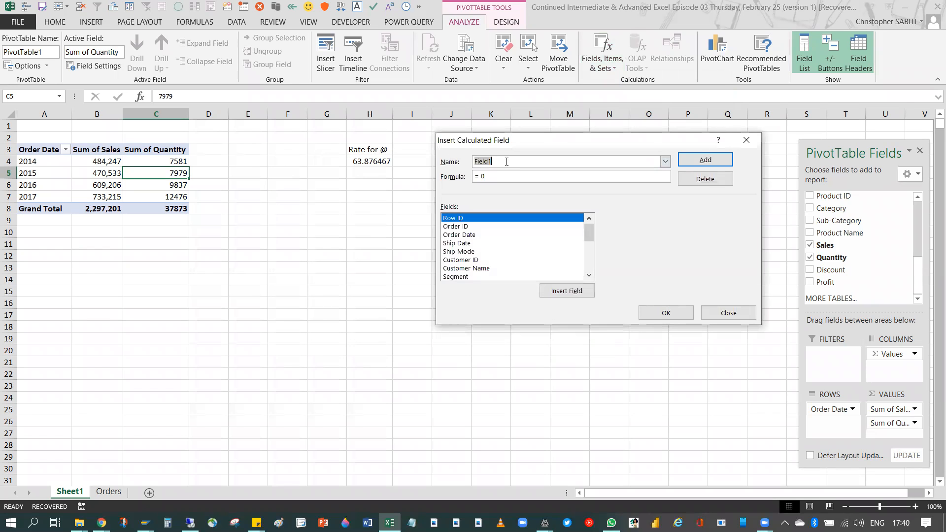
{"action": "type", "text": "Rate for @ Item"}
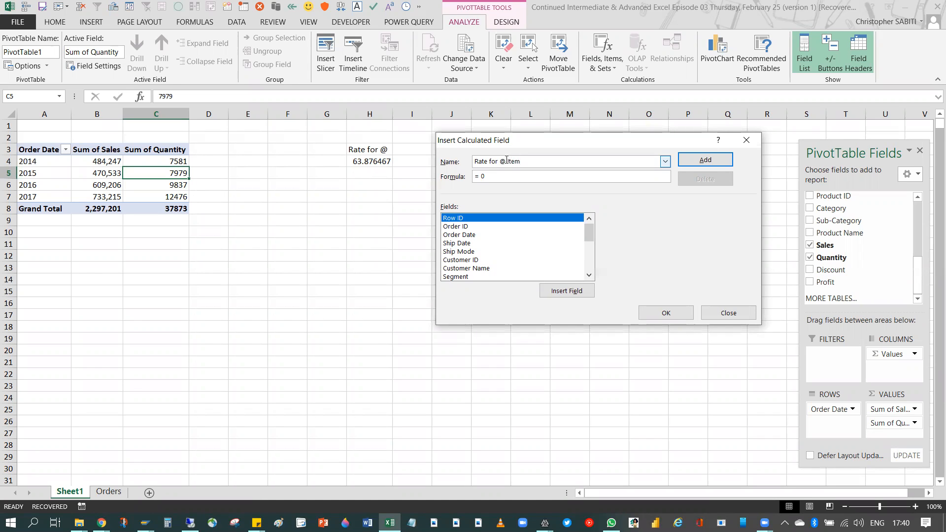
Define the calculated field's formula as Sales divided by Quantity and add it to the available fields.
{"action": "left_click_drag", "start_coordinate": [491, 176], "coordinate": [474, 176]}
{"action": "key", "text": "BackSpace"}
{"action": "left_click_drag", "start_coordinate": [589, 232], "coordinate": [588, 262]}
{"action": "left_click", "coordinate": [452, 252]}
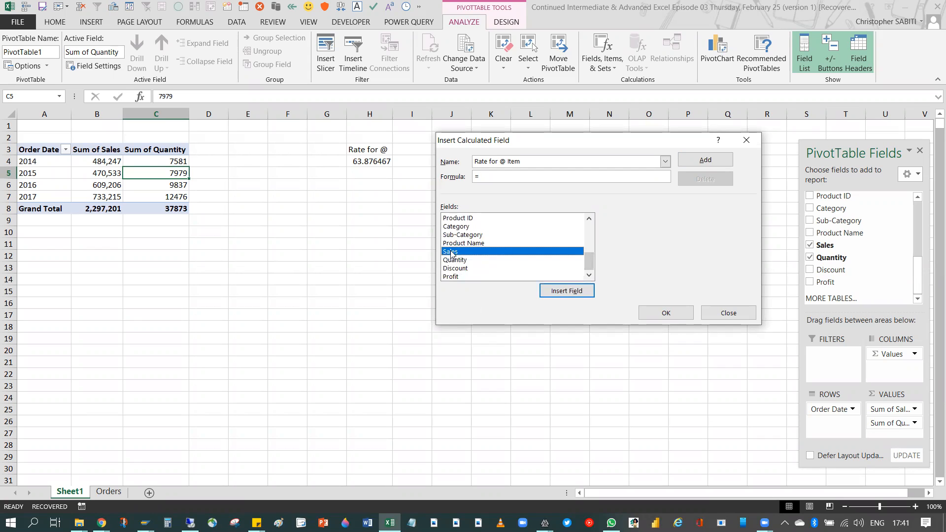
{"action": "double_click", "coordinate": [452, 252]}
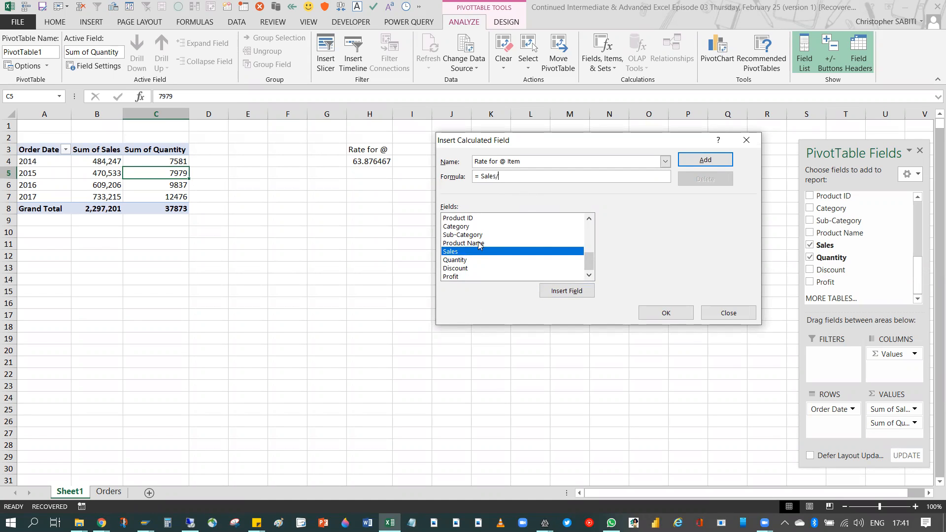
{"action": "scroll", "coordinate": [464, 265], "scroll_direction": "up", "scroll_amount": 2}
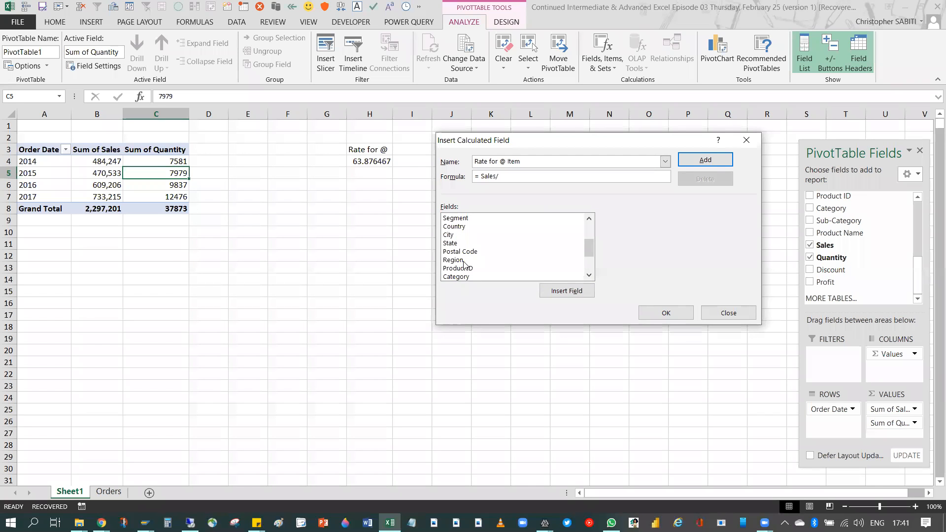
{"action": "scroll", "coordinate": [463, 265], "scroll_direction": "down", "scroll_amount": 2}
{"action": "double_click", "coordinate": [456, 260]}
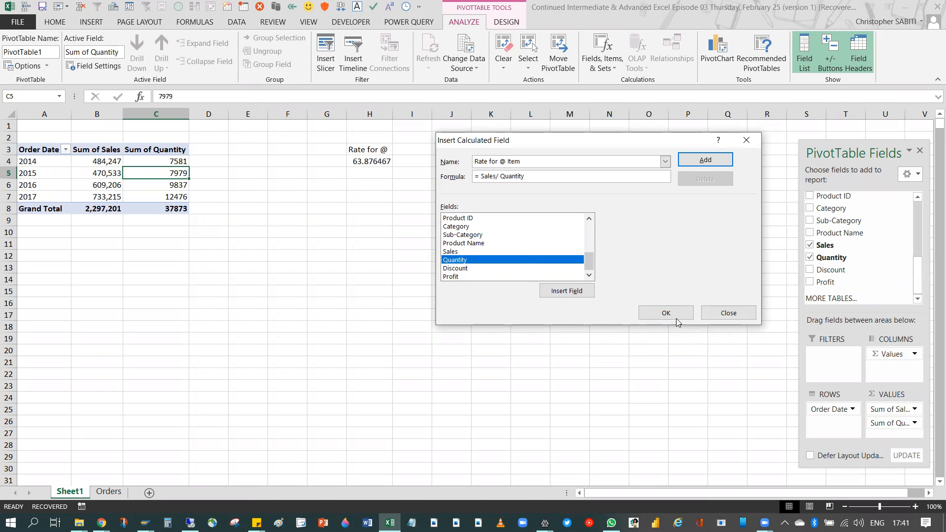
{"action": "left_click", "coordinate": [711, 166]}
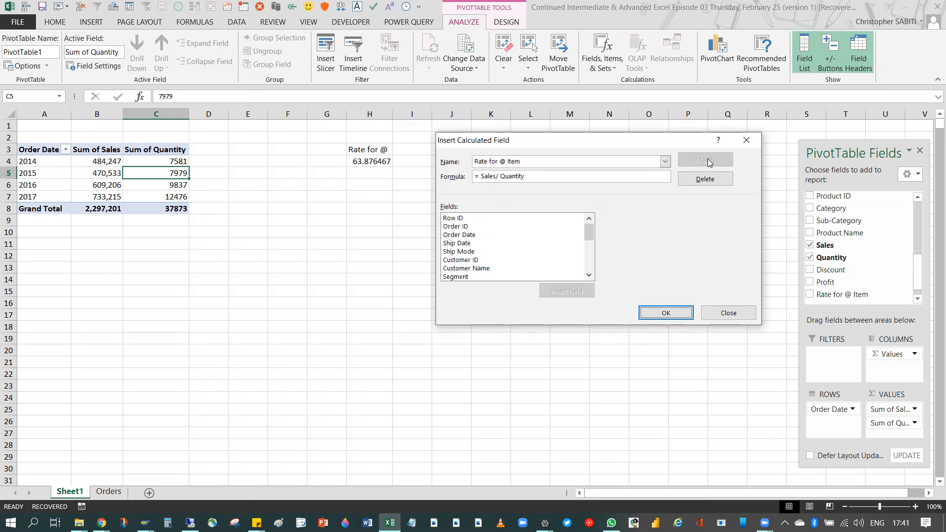
Check that Rate for @ Item is among the available fields and accept the calculated field into the PivotTable.
{"action": "left_click_drag", "start_coordinate": [589, 234], "coordinate": [589, 268]}
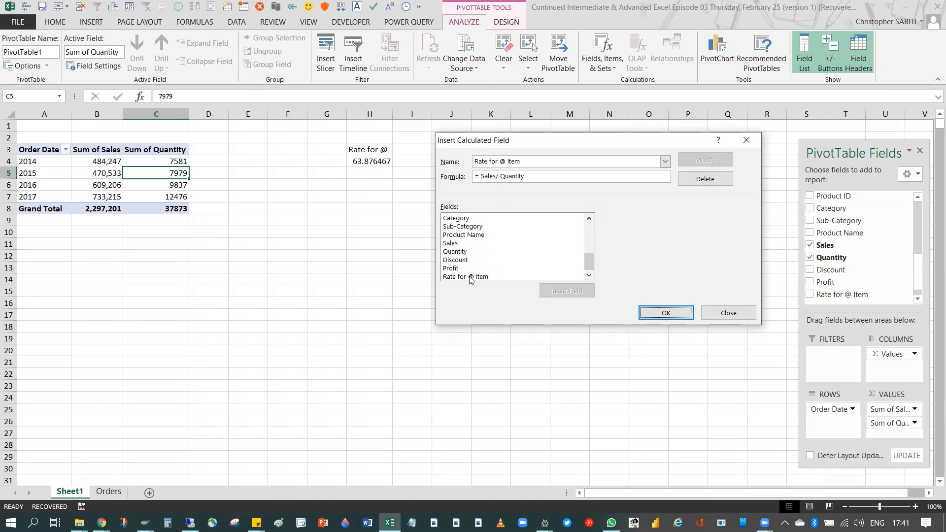
{"action": "left_click", "coordinate": [469, 277]}
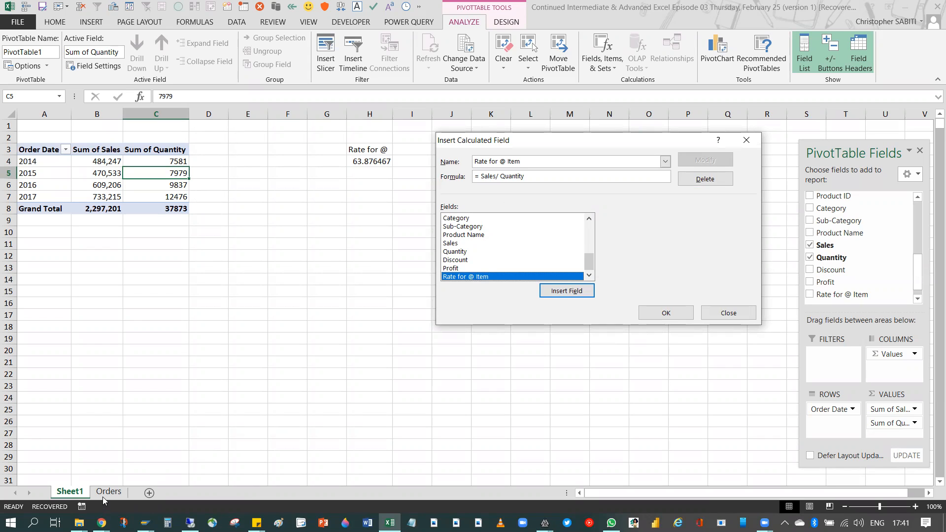
{"action": "left_click", "coordinate": [666, 313]}
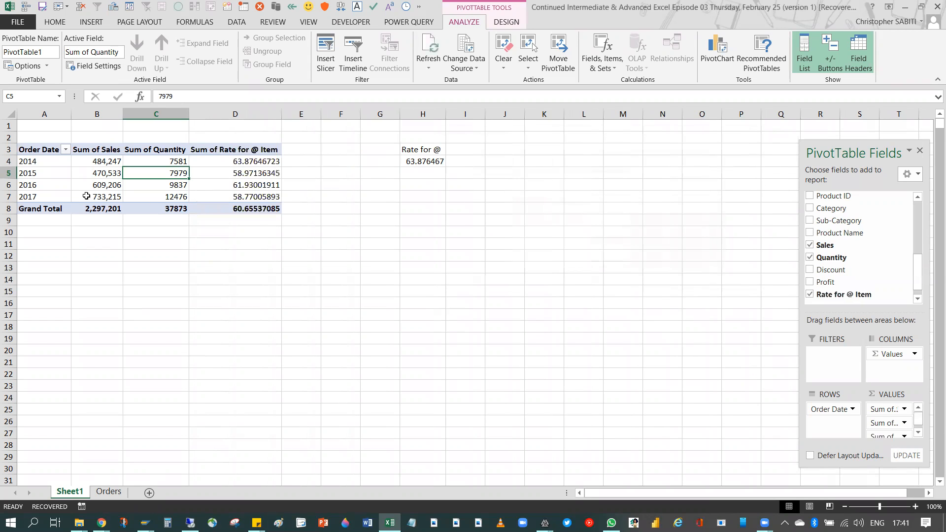
Format the Sum of Rate for @ Item values as Number with 2 decimal places.
{"action": "left_click", "coordinate": [233, 176]}
{"action": "left_click_drag", "start_coordinate": [253, 161], "coordinate": [253, 196]}
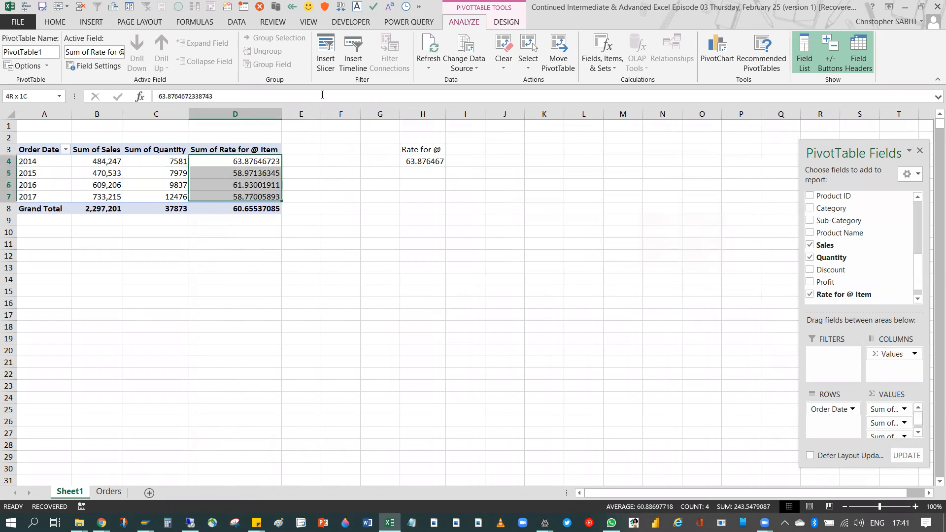
{"action": "left_click", "coordinate": [257, 173]}
{"action": "right_click", "coordinate": [256, 173]}
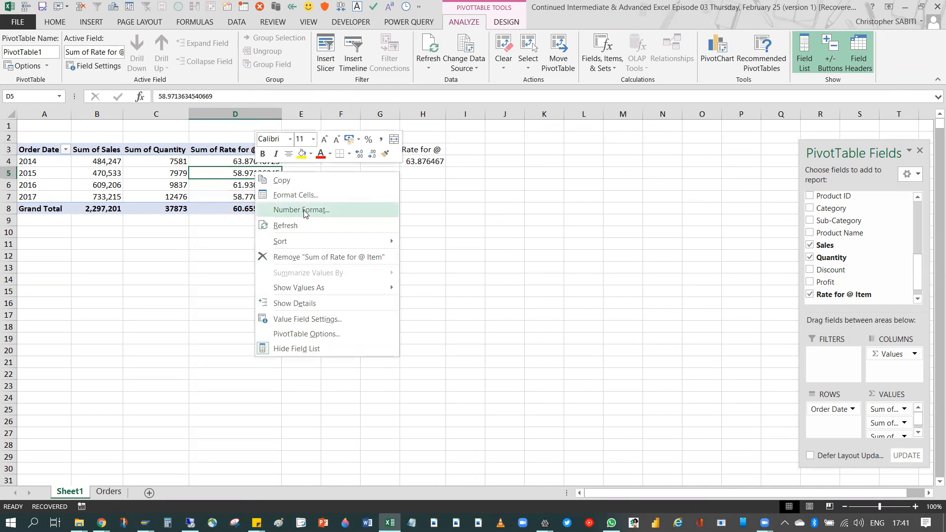
{"action": "left_click", "coordinate": [303, 211]}
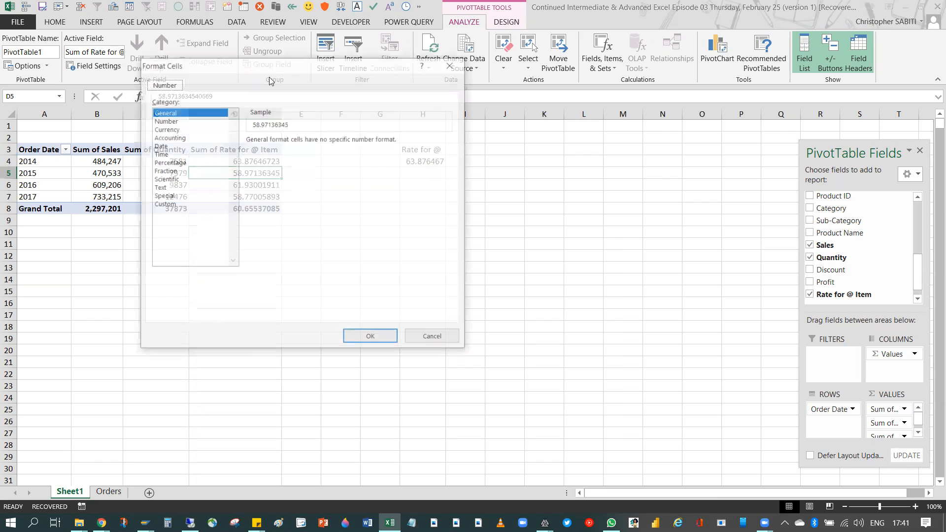
{"action": "left_click", "coordinate": [330, 217]}
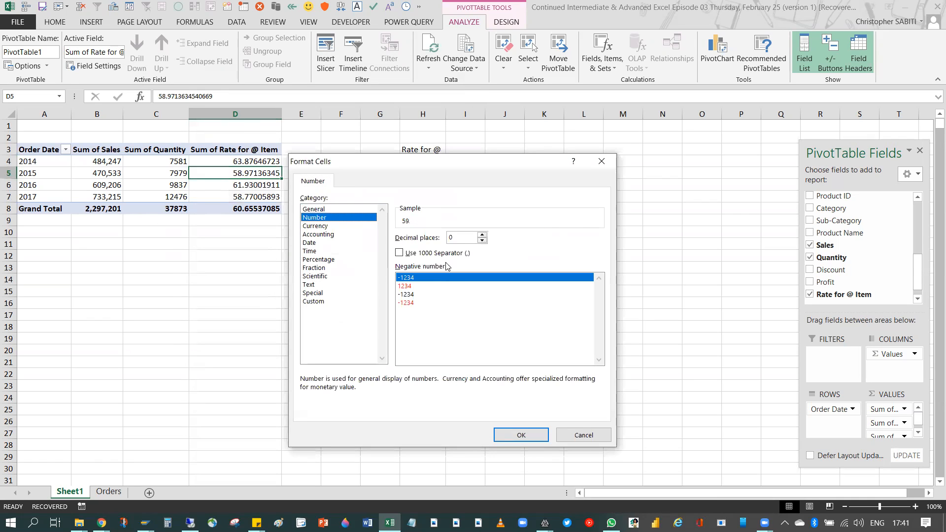
{"action": "left_click", "coordinate": [483, 235]}
{"action": "left_click", "coordinate": [483, 235]}
{"action": "left_click", "coordinate": [520, 434]}
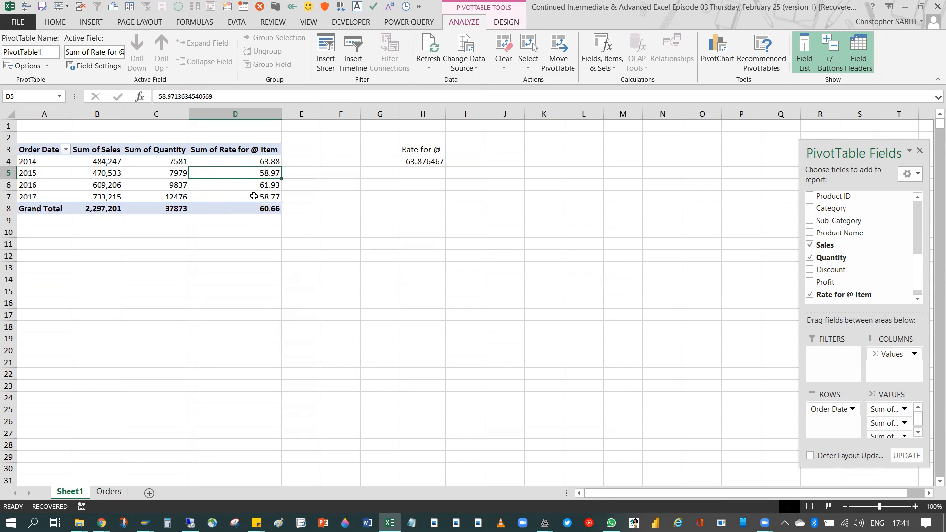
Replace Order Date with Category in the PivotTable's rows and check the Furniture row's figures.
{"action": "mouse_move", "coordinate": [254, 196]}
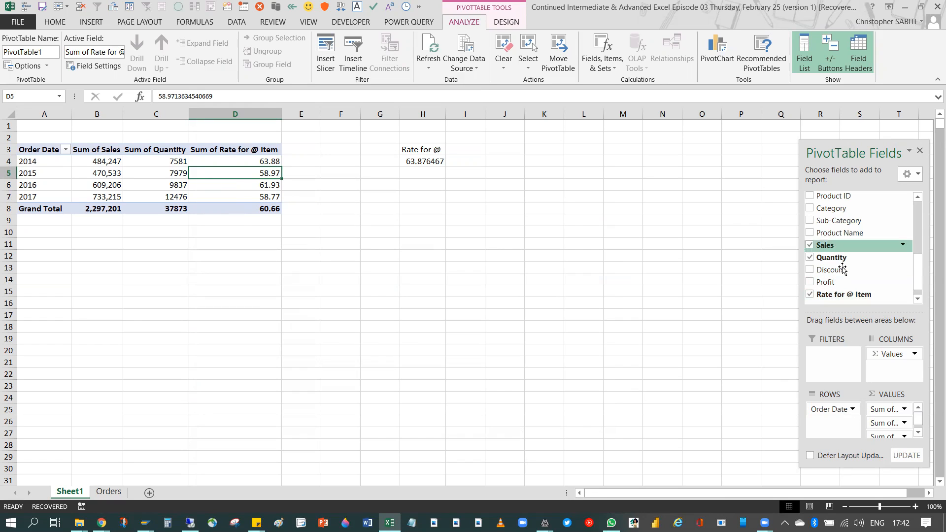
{"action": "scroll", "coordinate": [832, 256], "scroll_direction": "up", "scroll_amount": 1}
{"action": "left_click_drag", "start_coordinate": [832, 242], "coordinate": [831, 413]}
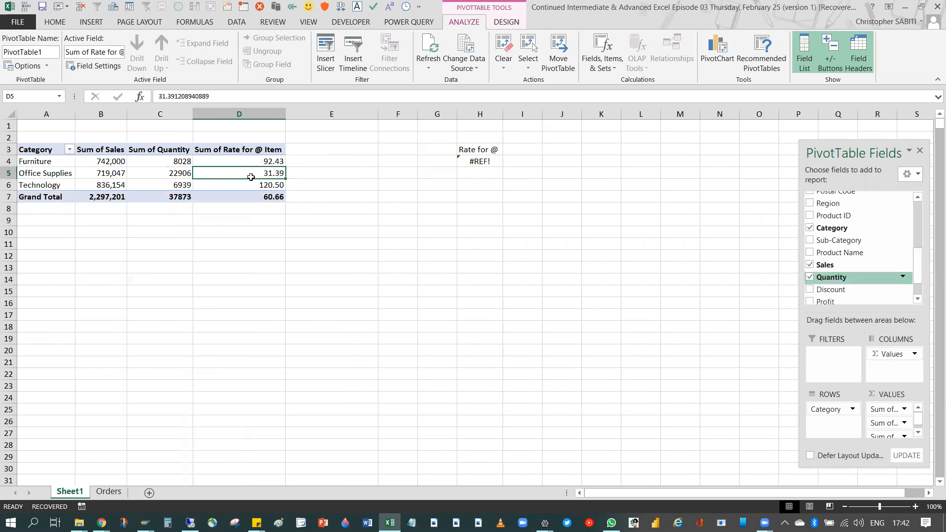
{"action": "key", "text": "Up"}
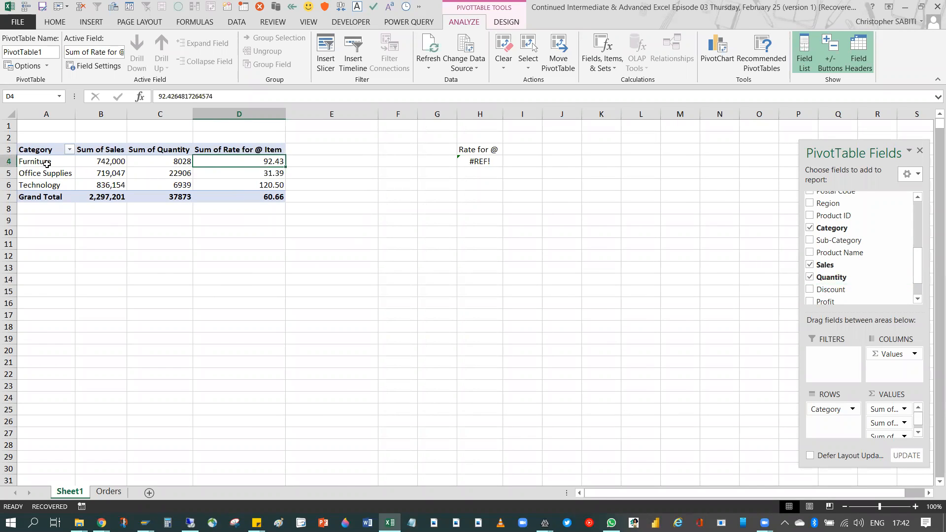
{"action": "left_click", "coordinate": [107, 164]}
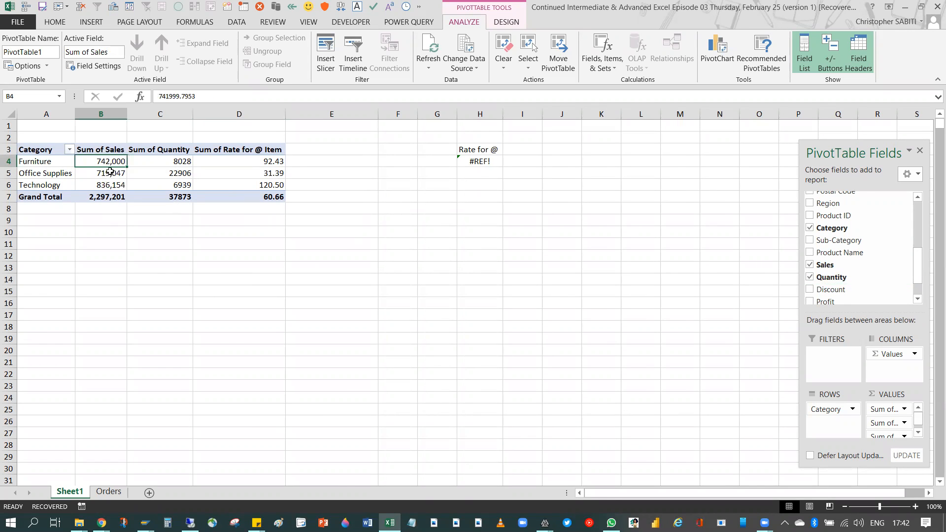
{"action": "left_click", "coordinate": [43, 164]}
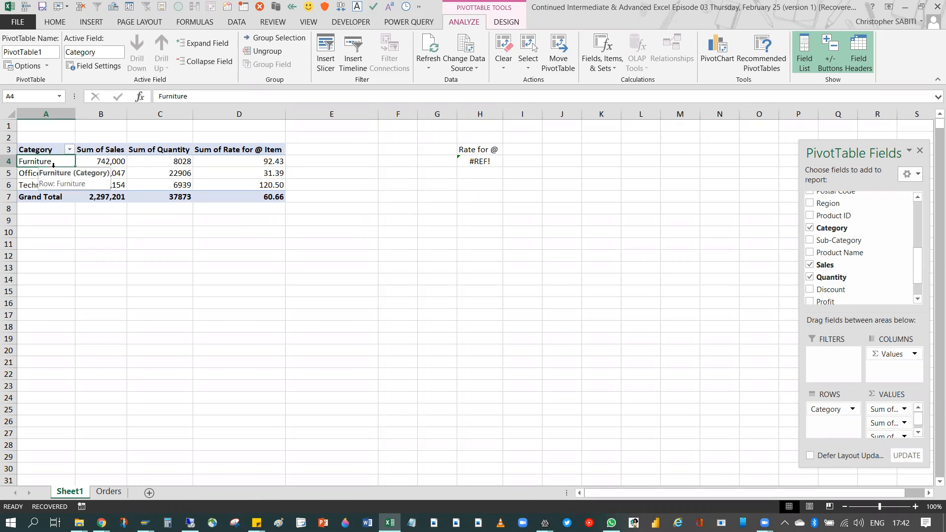
Check the Furniture and Office Supplies rows, and replace Category with Sub-Category in the PivotTable's rows.
{"action": "left_click", "coordinate": [109, 164]}
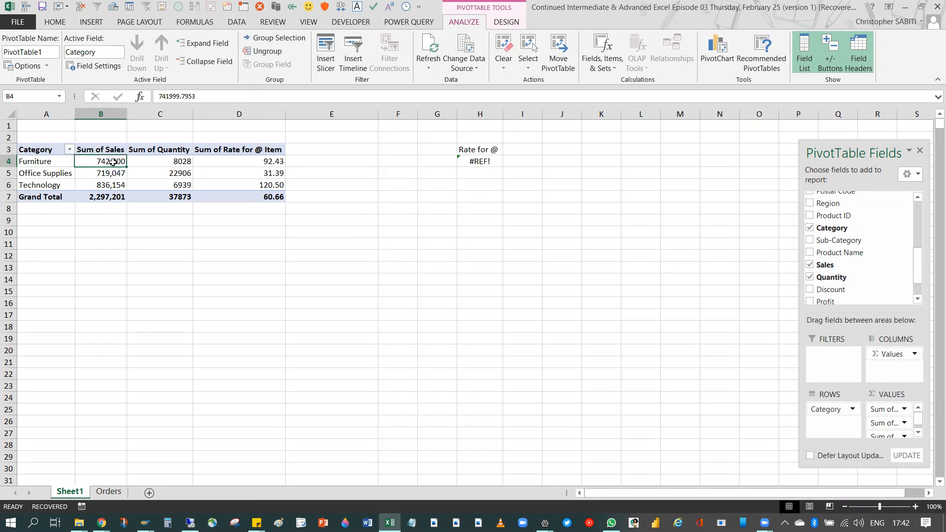
{"action": "left_click", "coordinate": [182, 161]}
{"action": "left_click", "coordinate": [268, 162]}
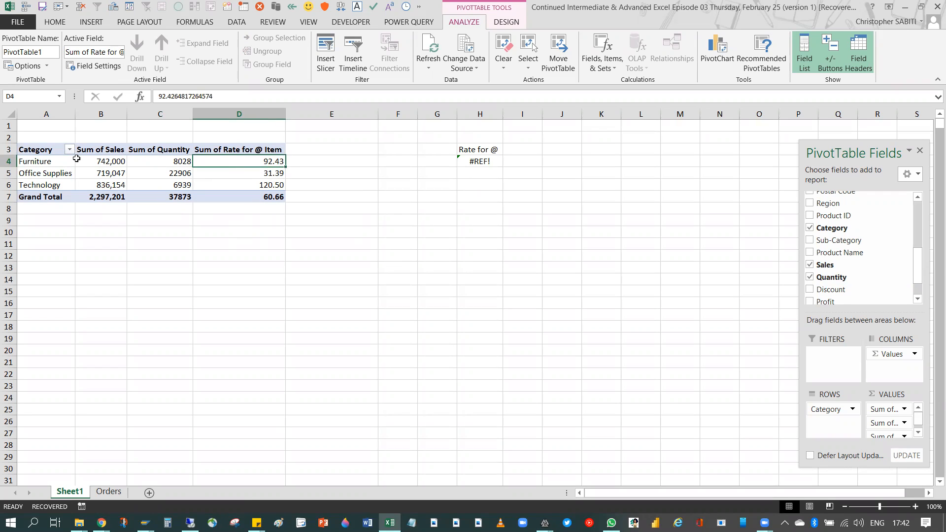
{"action": "left_click", "coordinate": [62, 174]}
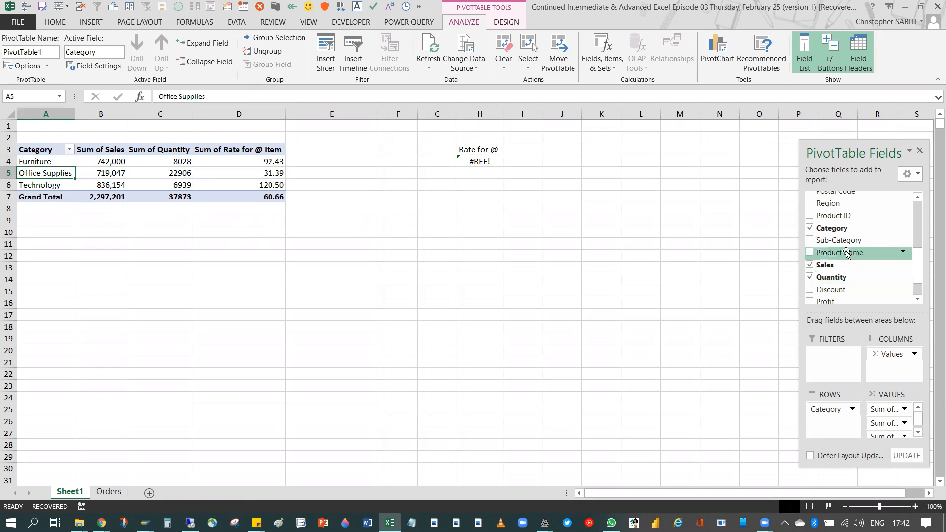
{"action": "left_click_drag", "start_coordinate": [821, 240], "coordinate": [861, 281]}
{"action": "left_click_drag", "start_coordinate": [271, 165], "coordinate": [275, 351]}
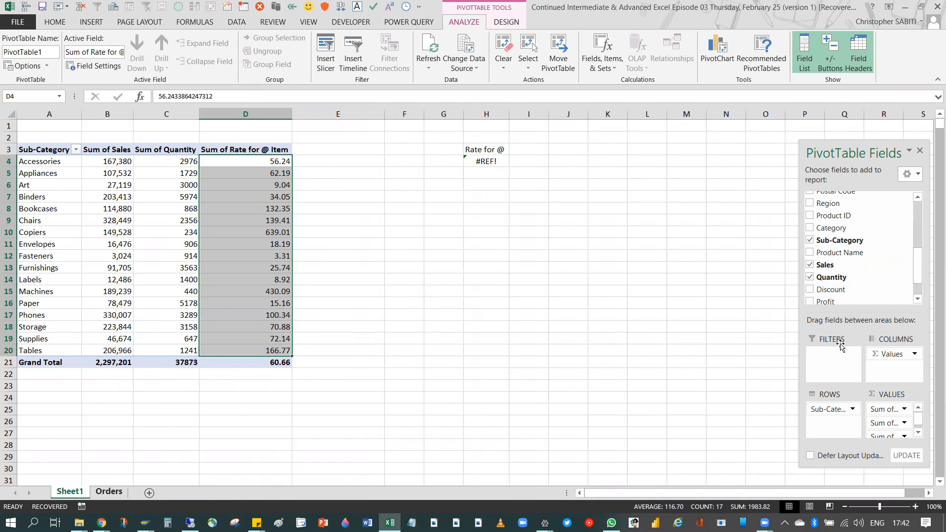
Examine the Product ID, Category and Sub-Category columns on the Orders sheet as the source of the PivotTable's groupings.
{"action": "key", "text": "ctrl+Page_Down"}
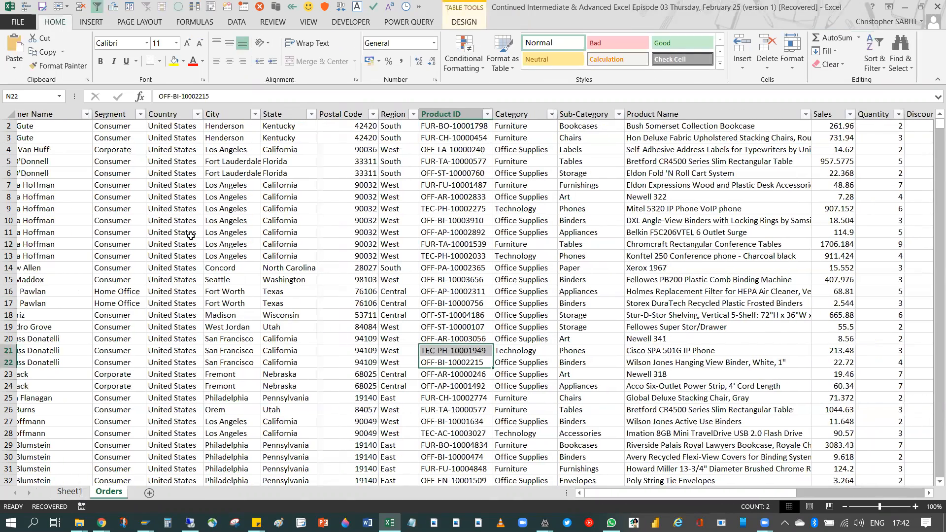
{"action": "key", "text": "ctrl+z"}
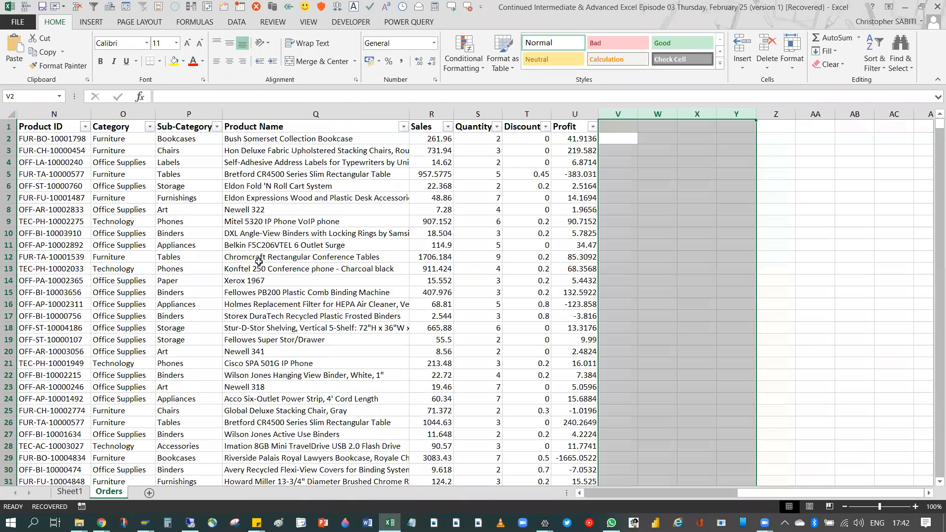
{"action": "key", "text": "ctrl+z"}
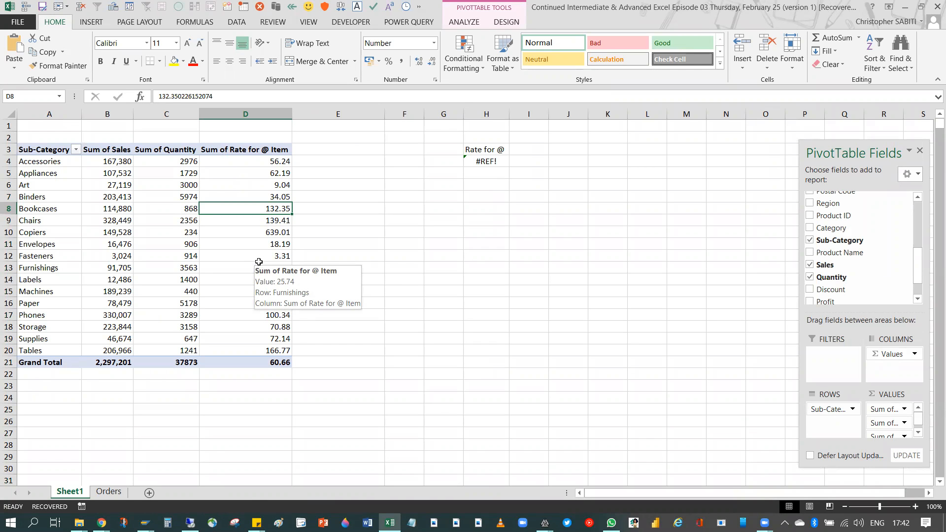
{"action": "left_click", "coordinate": [109, 491]}
{"action": "left_click_drag", "start_coordinate": [68, 113], "coordinate": [169, 111]}
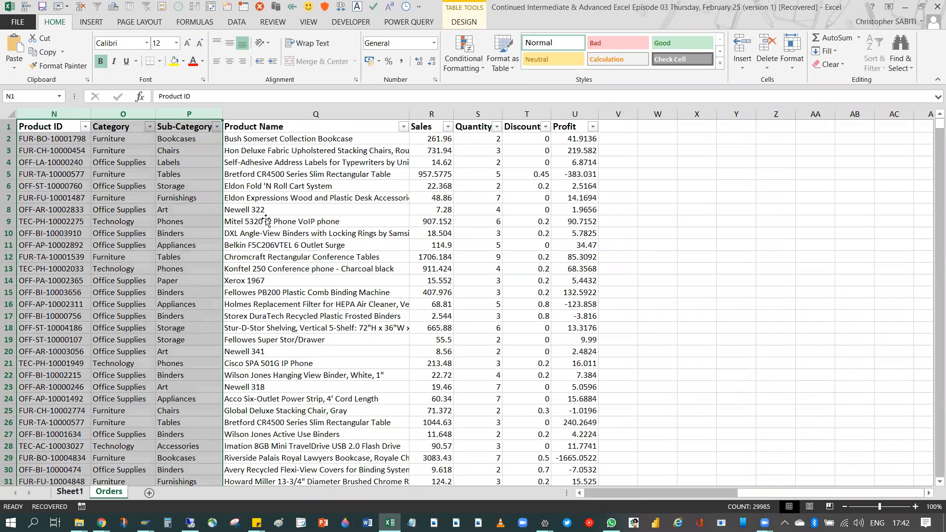
{"action": "key", "text": "ctrl+Page_Up"}
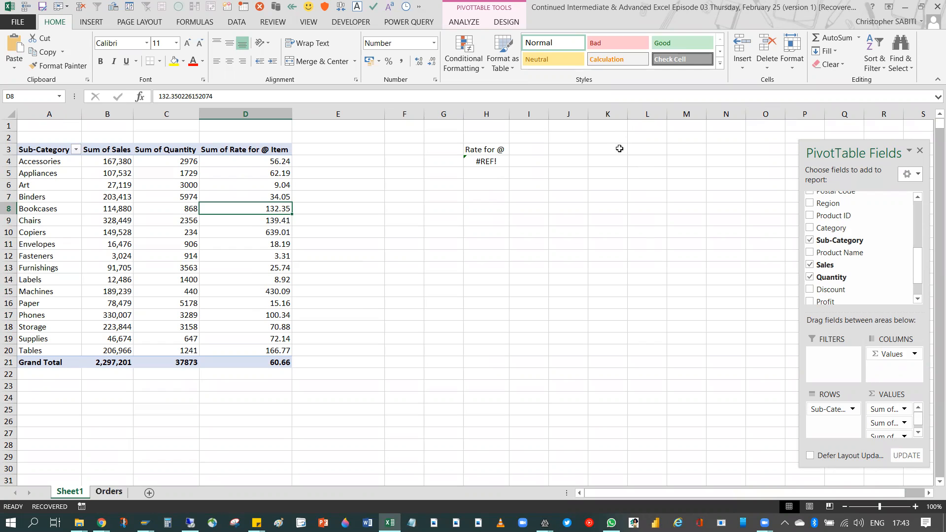
{"action": "key", "text": "ctrl+Page_Down"}
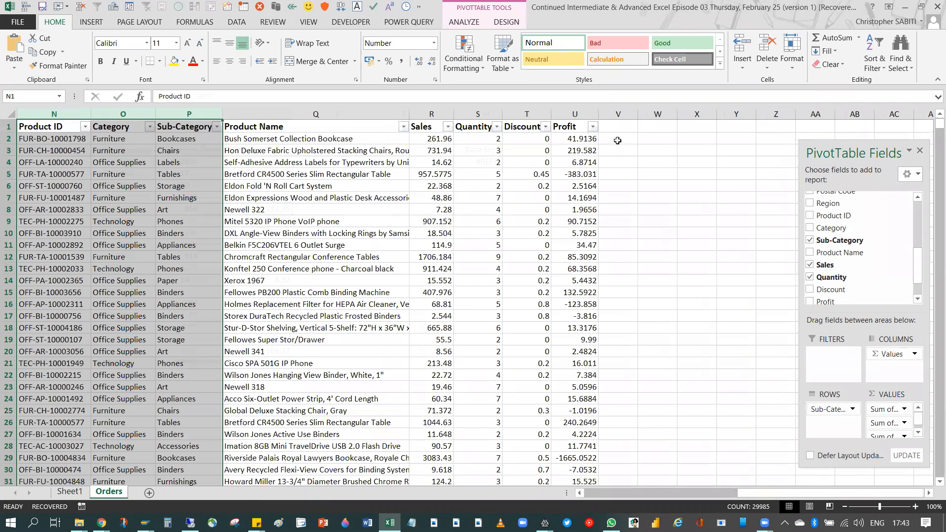
Add a column beside Profit in the Orders table that divides Sales by Quantity, and compare it with the PivotTable.
{"action": "type", "text": "="}
{"action": "left_click", "coordinate": [458, 139]}
{"action": "type", "text": "/"}
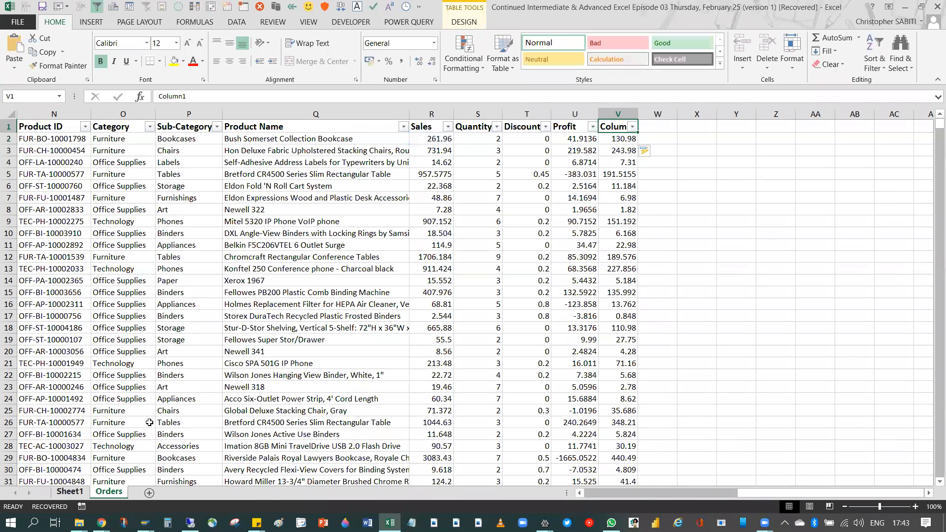
{"action": "left_click", "coordinate": [69, 492]}
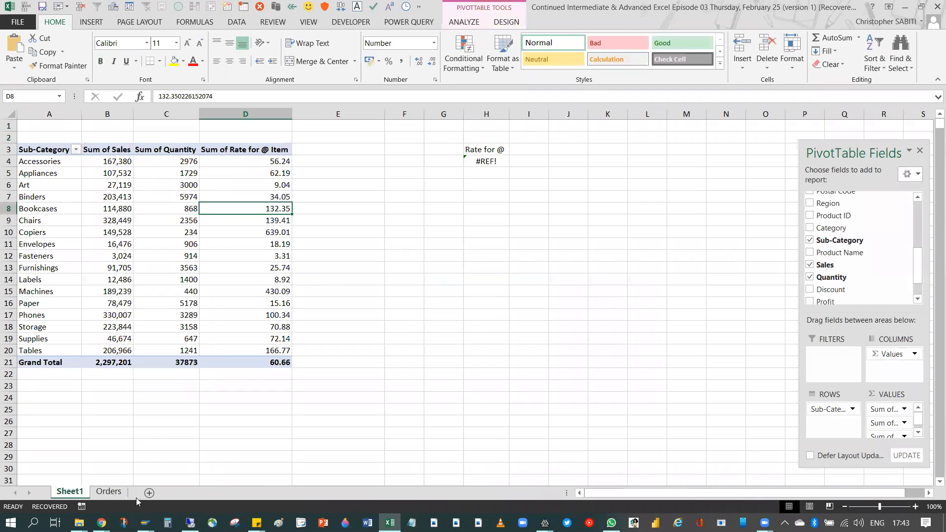
{"action": "key", "text": "ctrl+Page_Down"}
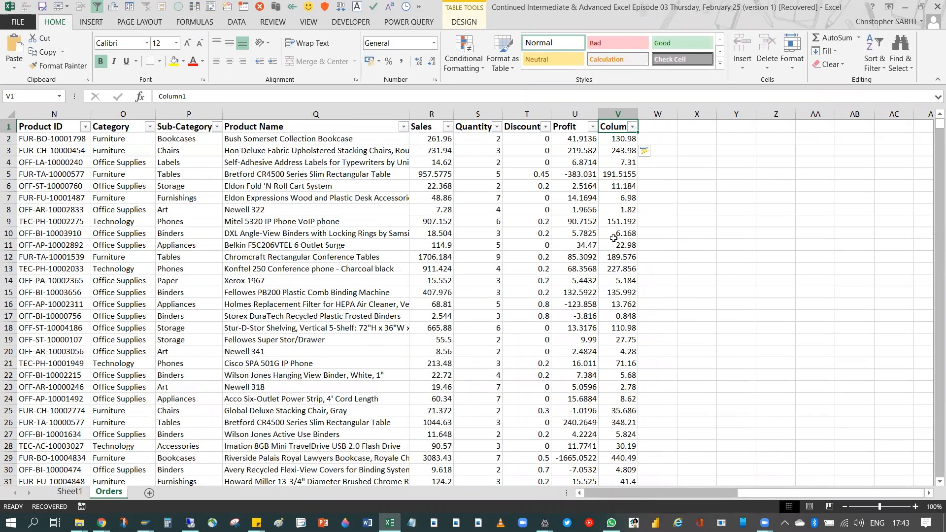
Delete the added rate column V from the Orders sheet.
{"action": "key", "text": "ctrl+shift+Down"}
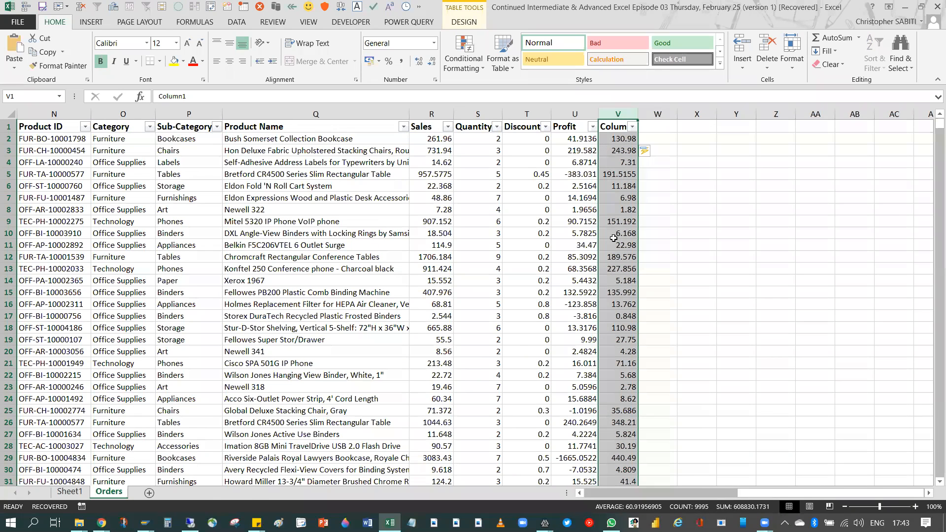
{"action": "left_click", "coordinate": [620, 109]}
{"action": "key", "text": "Delete"}
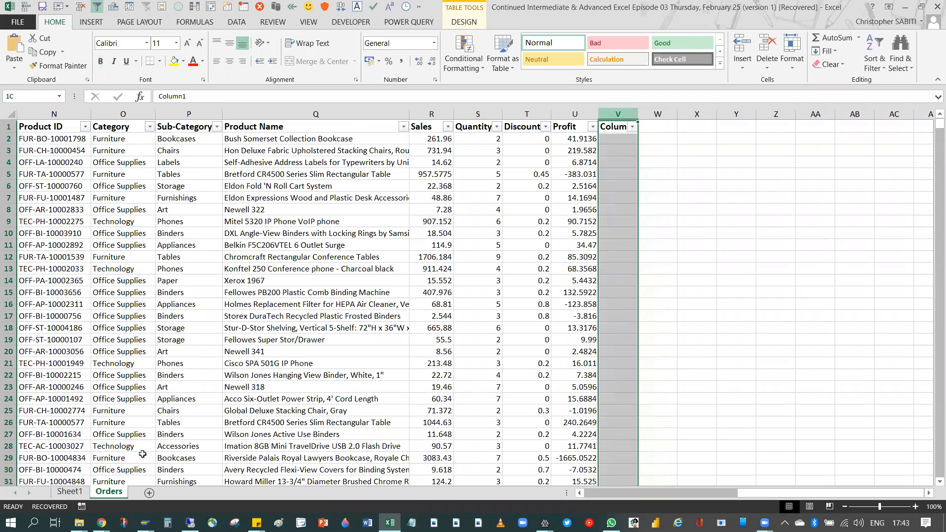
{"action": "key", "text": "ctrl+minus"}
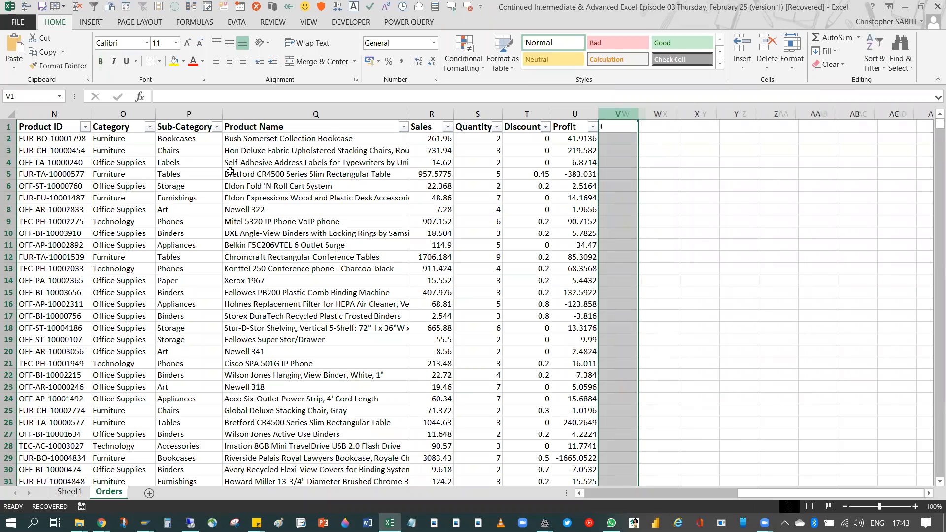
Return to the PivotTable and view the Insert Calculated Field dialog, closing it without adding a field.
{"action": "key", "text": "ctrl+Page_Up"}
{"action": "scroll", "coordinate": [883, 281], "scroll_direction": "down", "scroll_amount": 1}
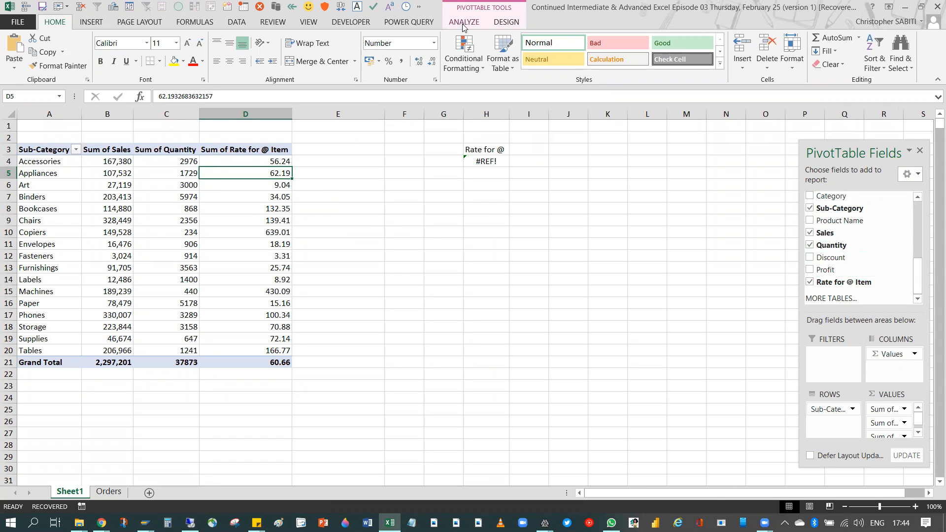
{"action": "left_click", "coordinate": [139, 206]}
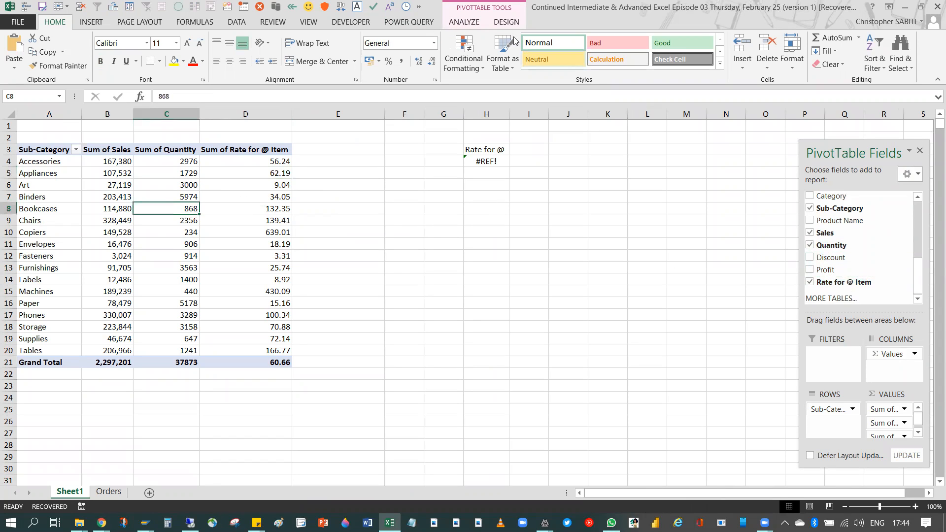
{"action": "left_click", "coordinate": [463, 22]}
{"action": "left_click", "coordinate": [613, 66]}
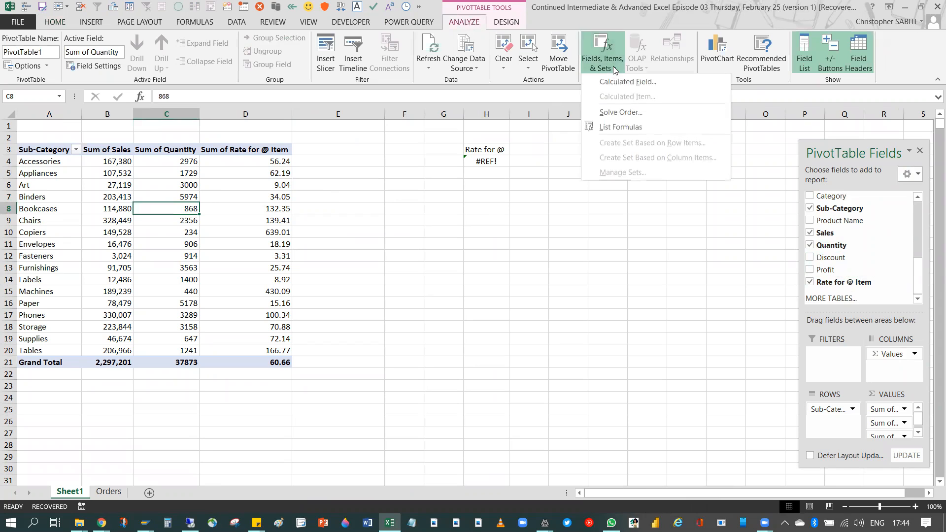
{"action": "left_click", "coordinate": [616, 82]}
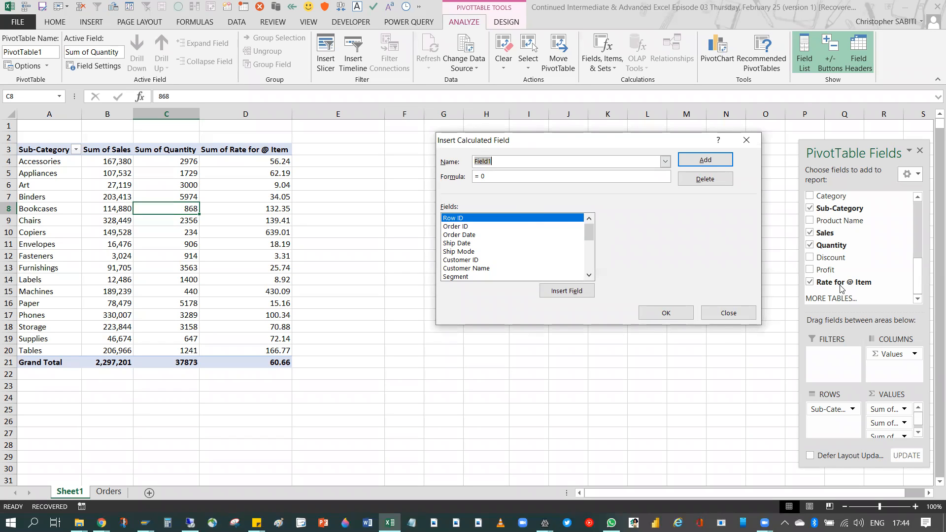
{"action": "left_click", "coordinate": [745, 140]}
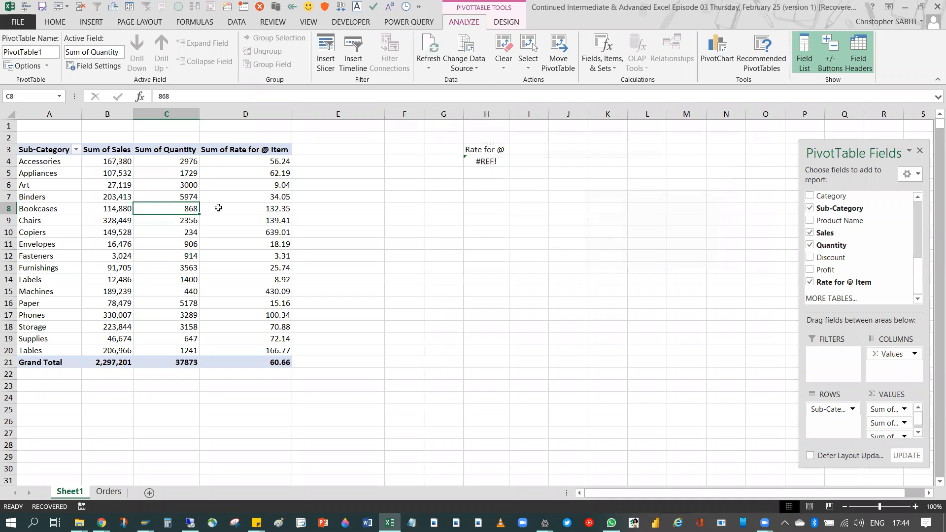
{"action": "key", "text": "Right"}
{"action": "key", "text": "Up"}
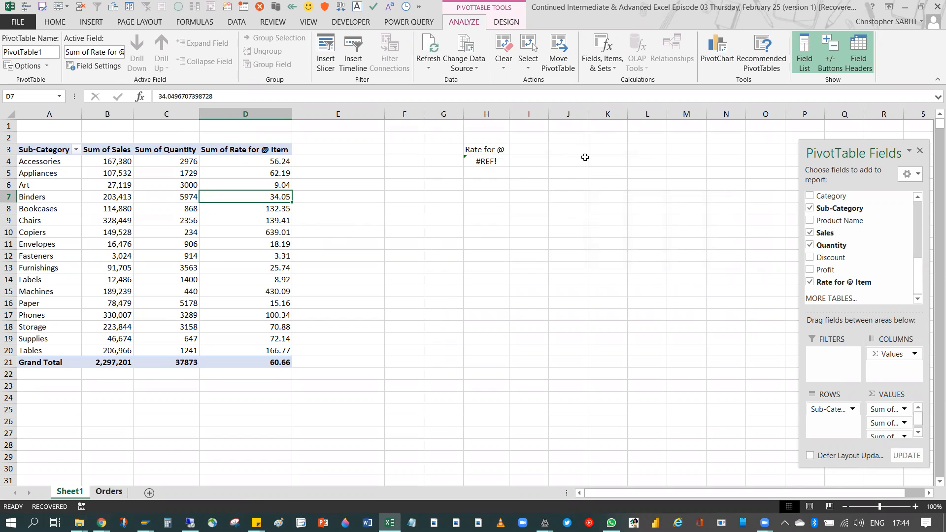
{"action": "key", "text": "ctrl+Page_Down"}
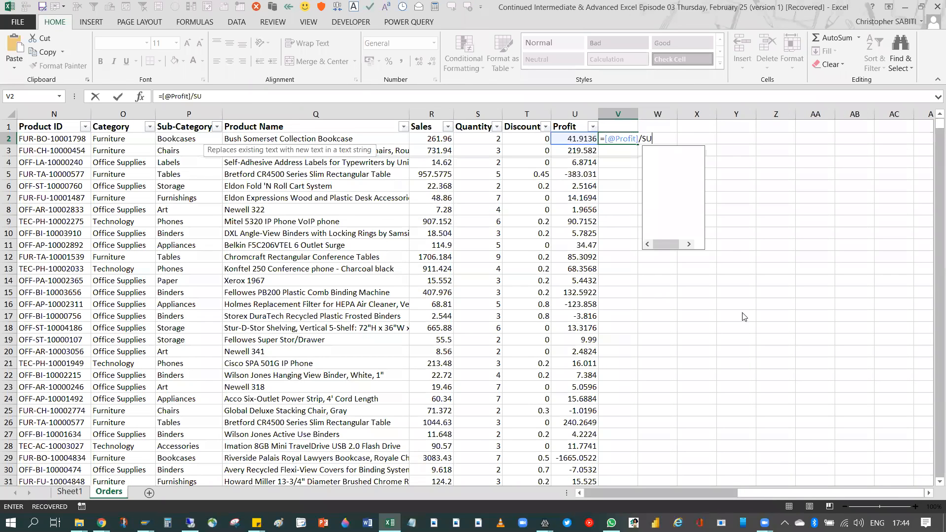
{"action": "key", "text": "BackSpace"}
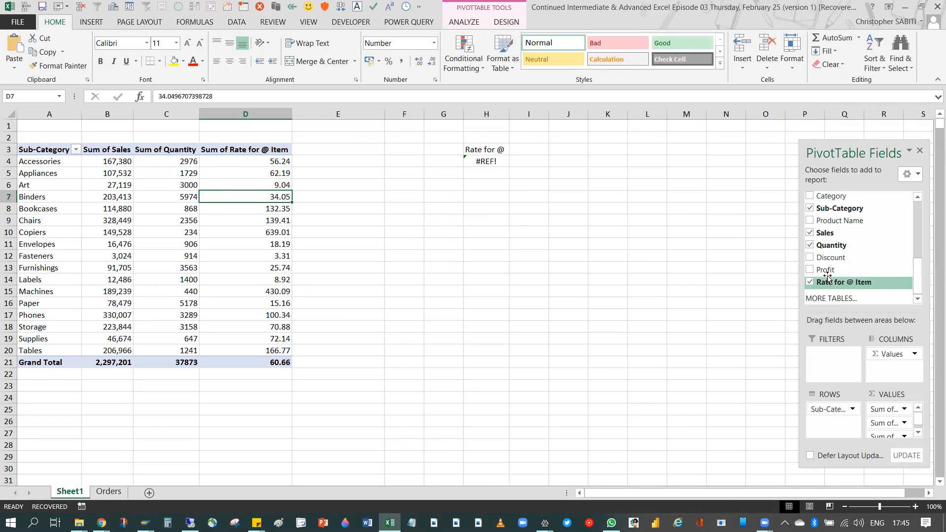
Add Profit to the PivotTable's values and show it as % of Grand Total for each sub-category.
{"action": "left_click_drag", "start_coordinate": [828, 274], "coordinate": [889, 439]}
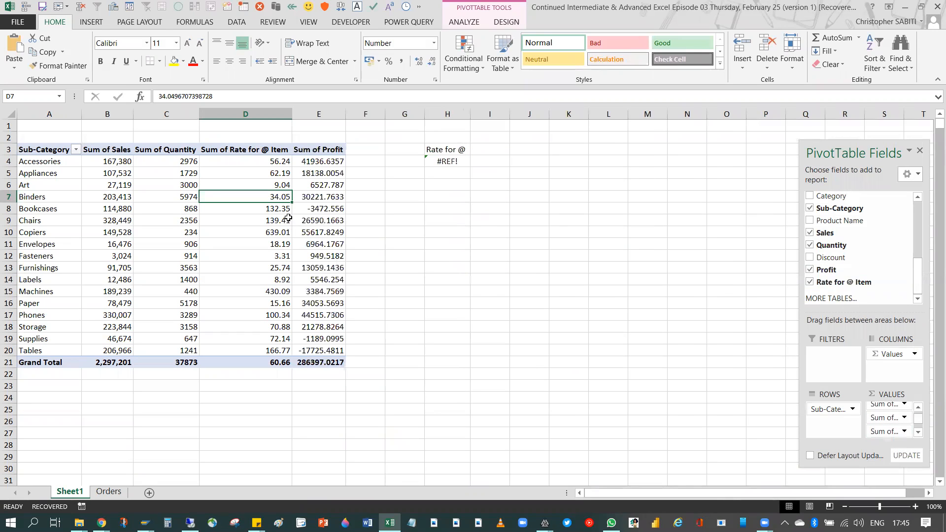
{"action": "left_click", "coordinate": [334, 196]}
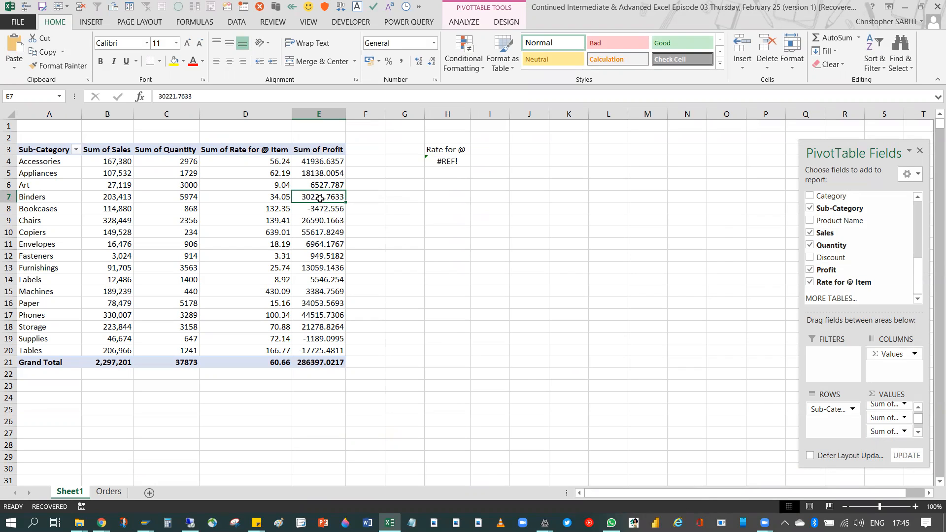
{"action": "right_click", "coordinate": [321, 201]}
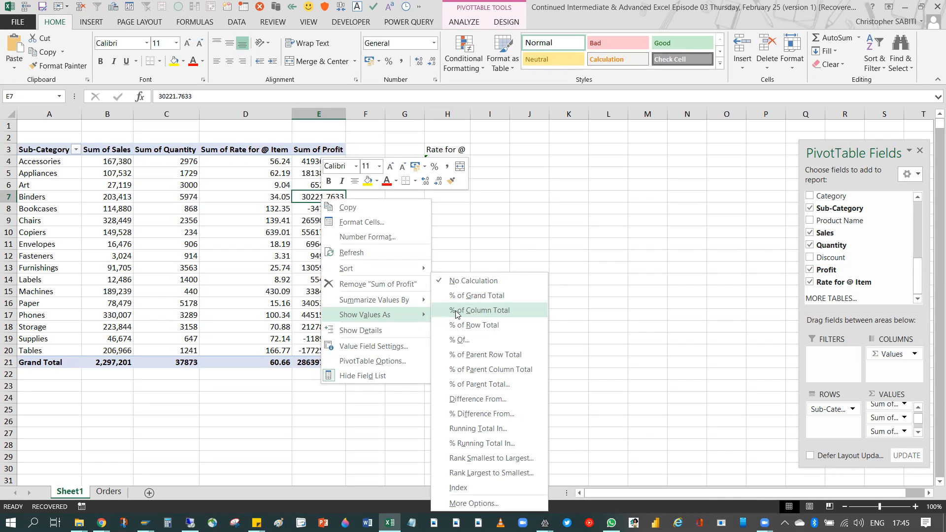
{"action": "left_click", "coordinate": [477, 296]}
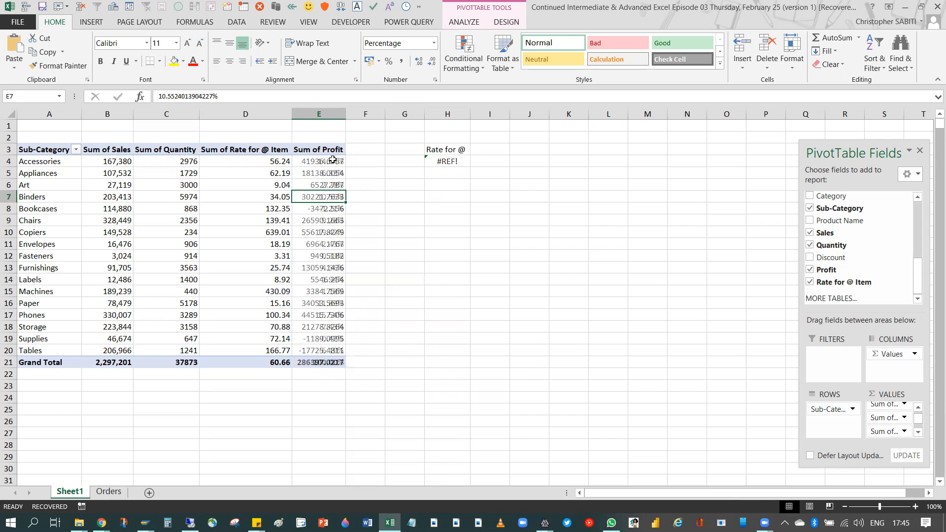
{"action": "left_click_drag", "start_coordinate": [333, 160], "coordinate": [333, 352]}
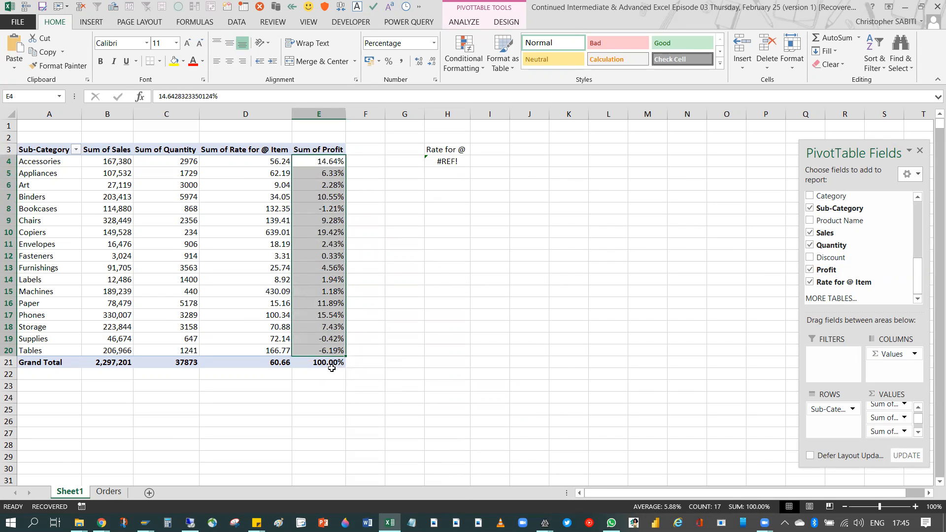
{"action": "left_click", "coordinate": [326, 196]}
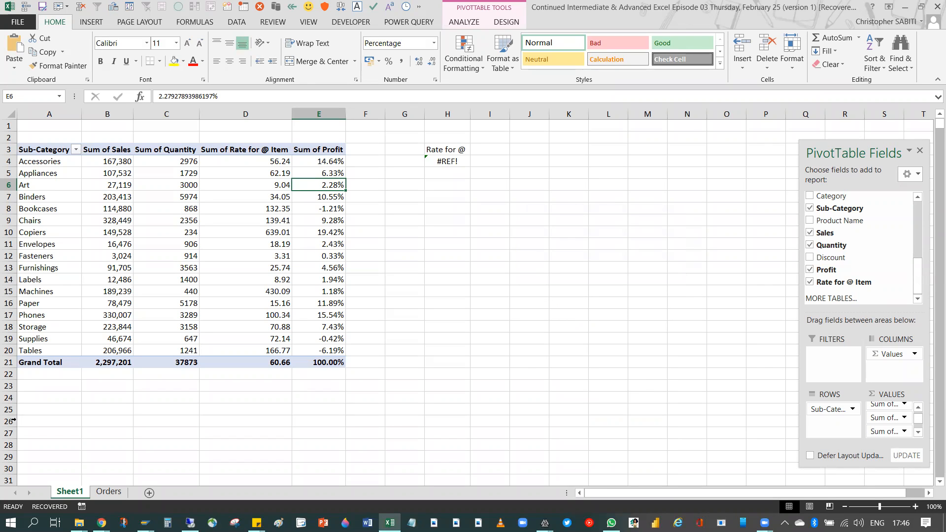
{"action": "left_click", "coordinate": [247, 206]}
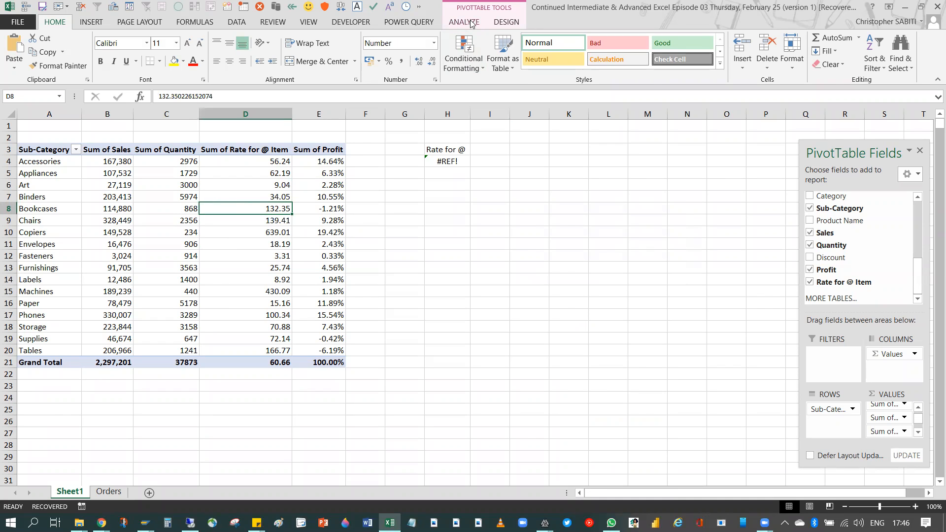
{"action": "left_click", "coordinate": [470, 23]}
{"action": "left_click", "coordinate": [612, 68]}
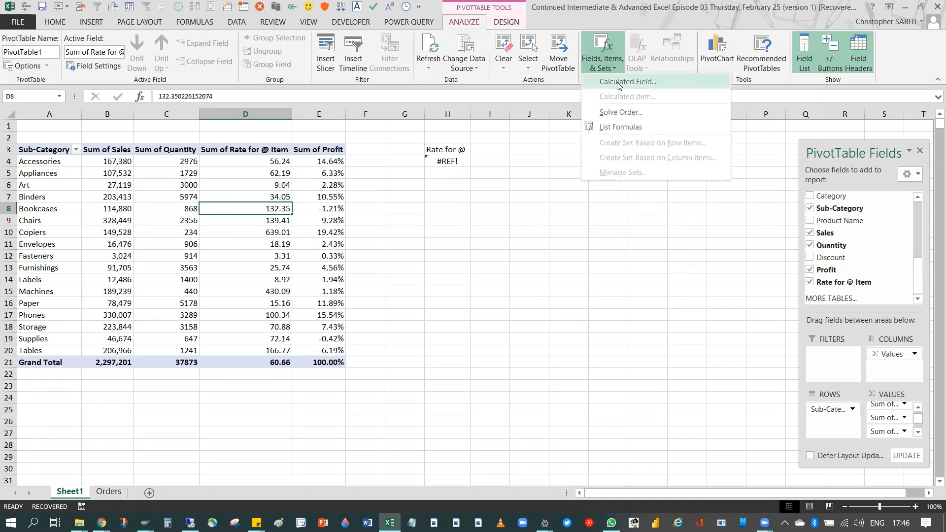
{"action": "left_click", "coordinate": [618, 85]}
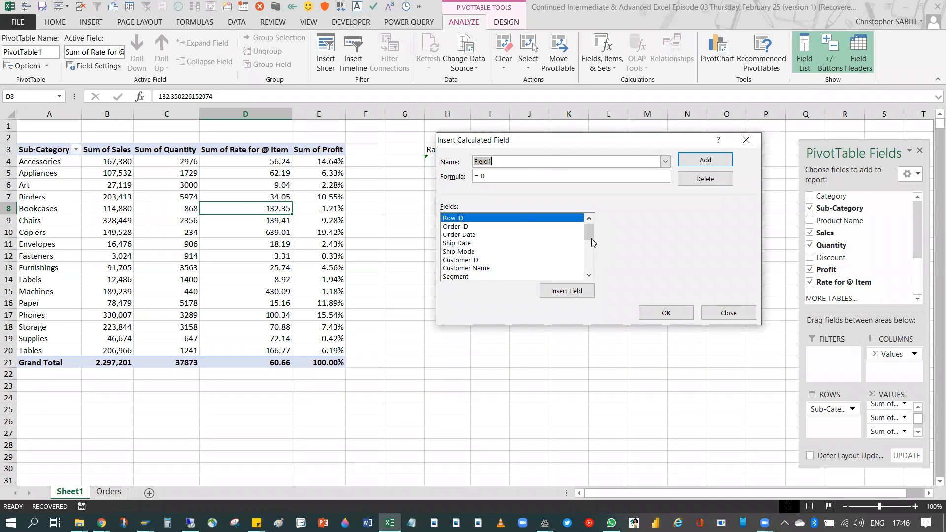
{"action": "left_click", "coordinate": [589, 270]}
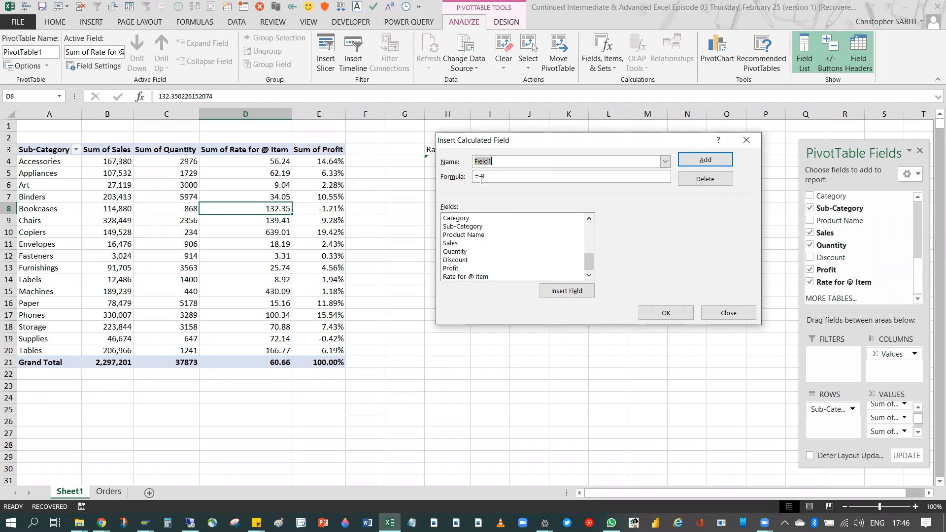
{"action": "left_click_drag", "start_coordinate": [485, 177], "coordinate": [472, 180]}
{"action": "type", "text": "=if"}
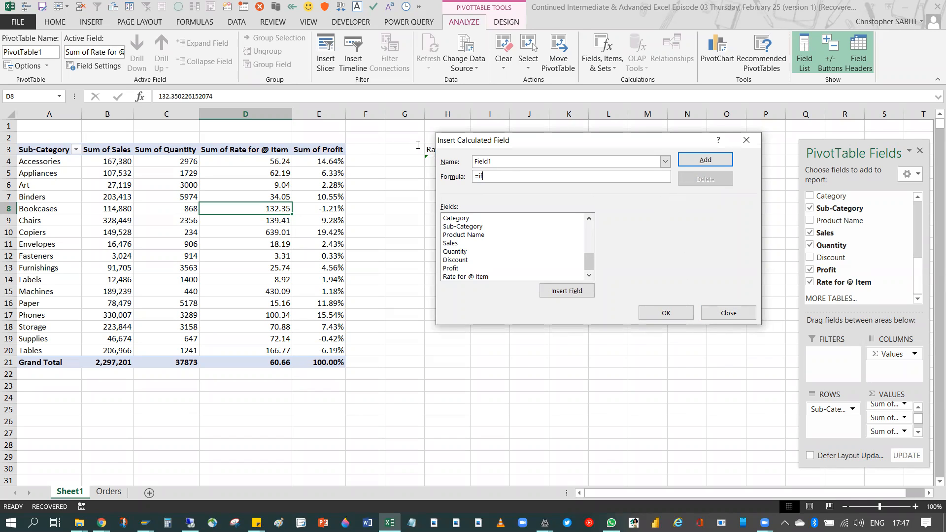
{"action": "left_click", "coordinate": [718, 313]}
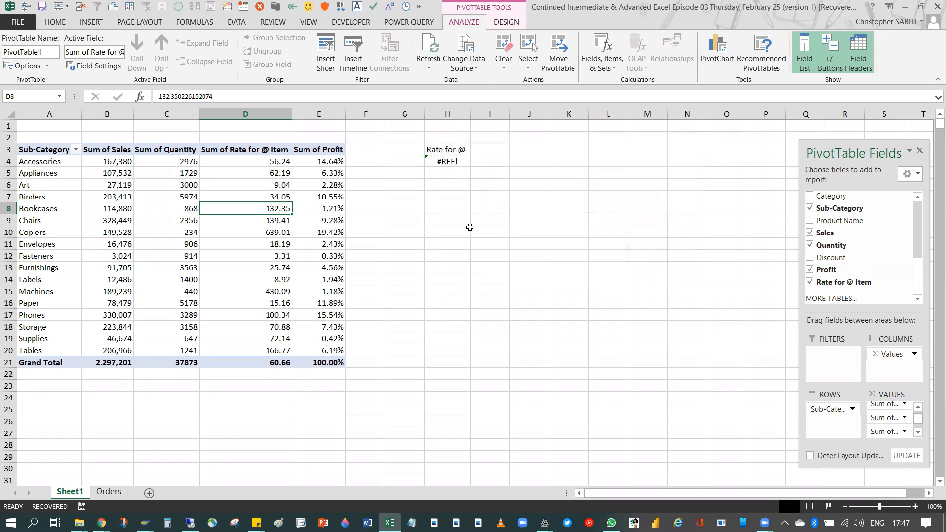
Clear the leftover "Rate for @" heading and its #REF! formula from cells H3:H4 beside the PivotTable.
{"action": "left_click_drag", "start_coordinate": [436, 137], "coordinate": [469, 183]}
{"action": "key", "text": "Delete"}
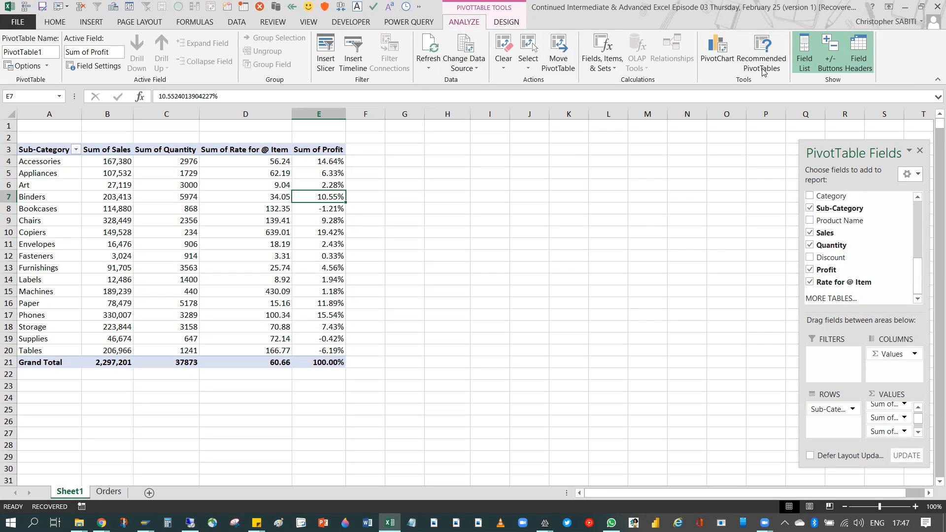
{"action": "left_click", "coordinate": [616, 69]}
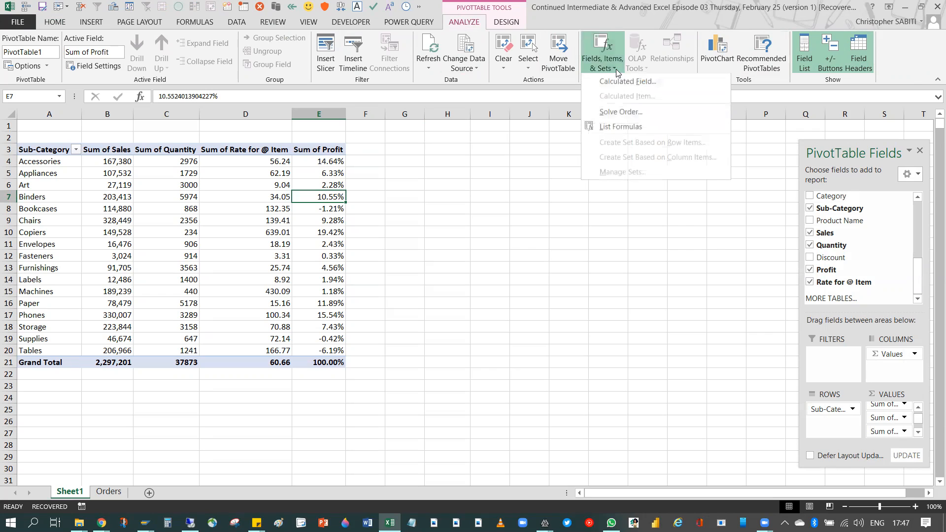
{"action": "left_click", "coordinate": [613, 71]}
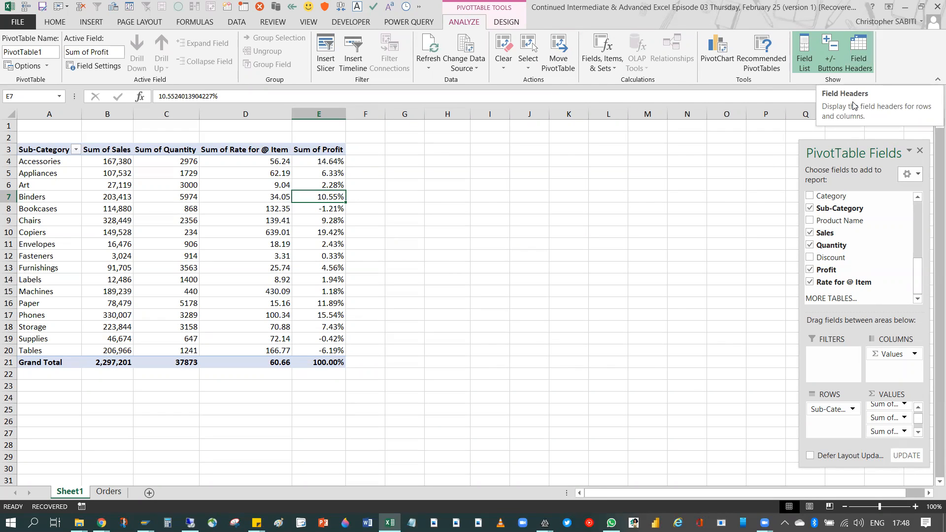
Toggle the PivotTable's field headers and +/- buttons off and back on.
{"action": "left_click", "coordinate": [860, 50]}
{"action": "left_click", "coordinate": [861, 50]}
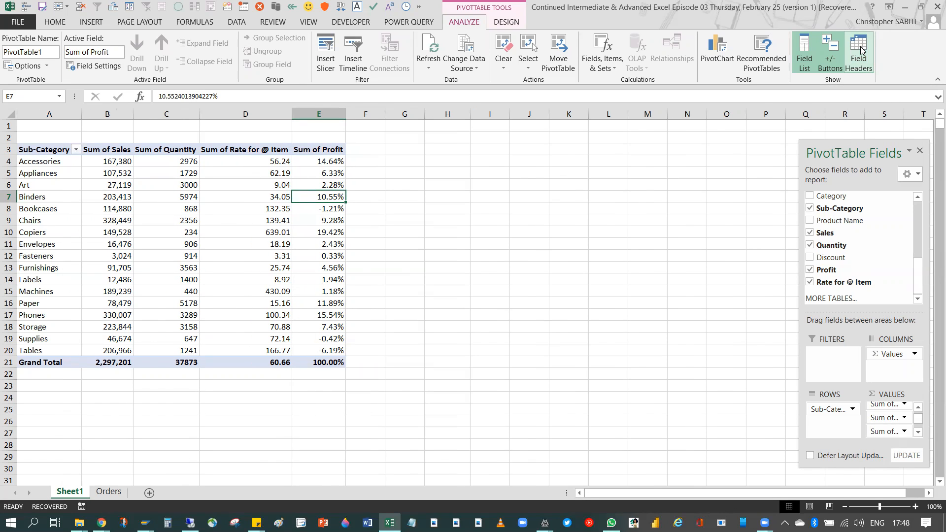
{"action": "left_click", "coordinate": [860, 50]}
{"action": "left_click", "coordinate": [861, 50]}
{"action": "left_click", "coordinate": [860, 50]}
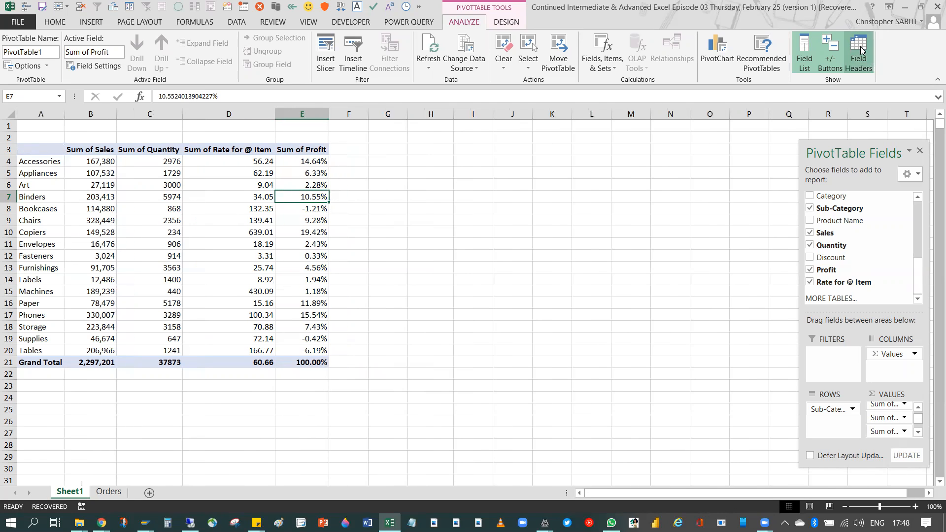
{"action": "left_click", "coordinate": [861, 50]}
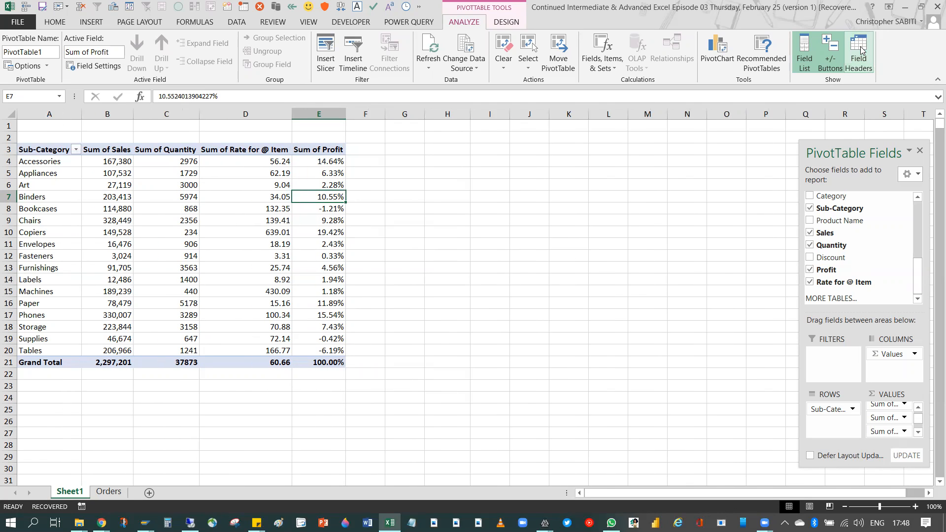
{"action": "left_click", "coordinate": [831, 60]}
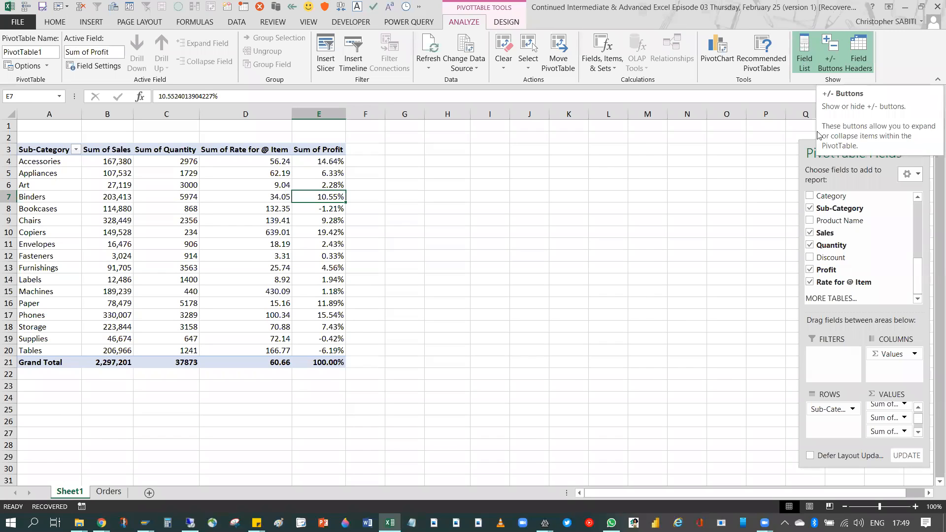
Hide and redisplay the PivotTable field list, and move it closer to the PivotTable.
{"action": "left_click", "coordinate": [805, 57]}
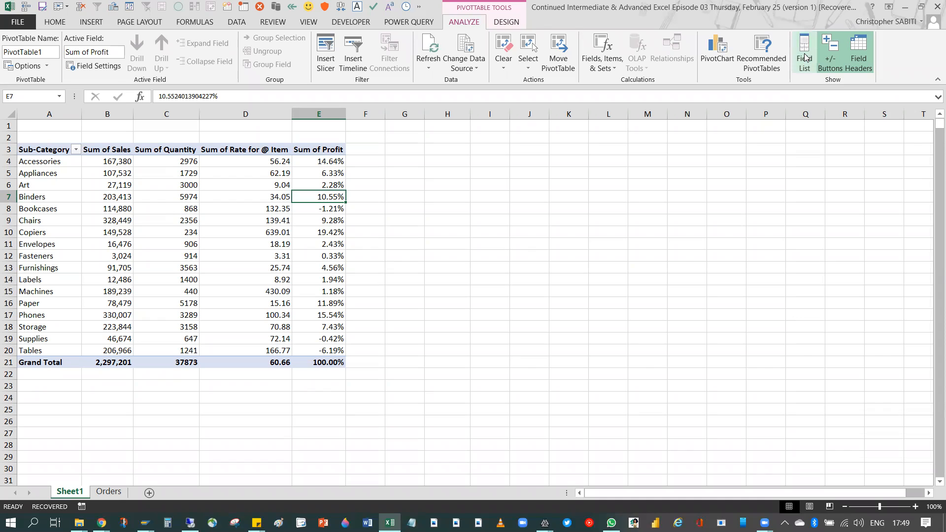
{"action": "left_click", "coordinate": [244, 206]}
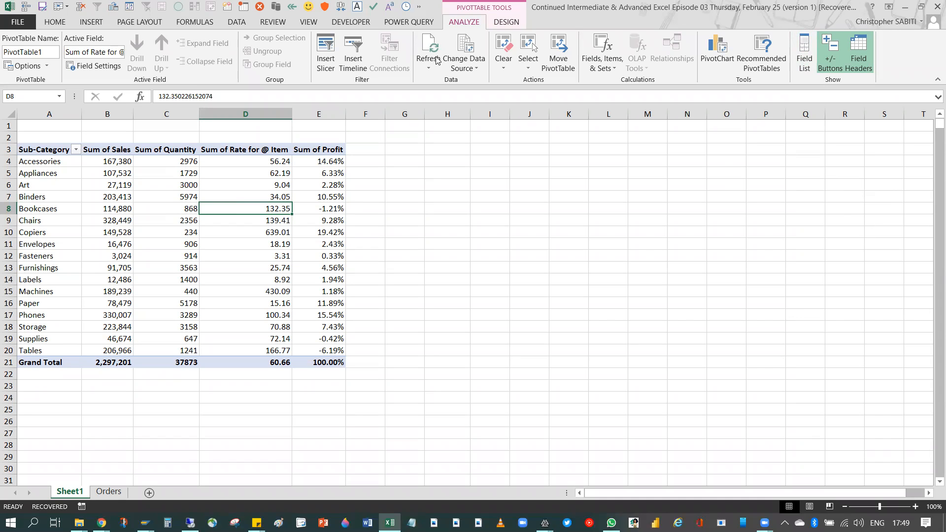
{"action": "left_click", "coordinate": [804, 52]}
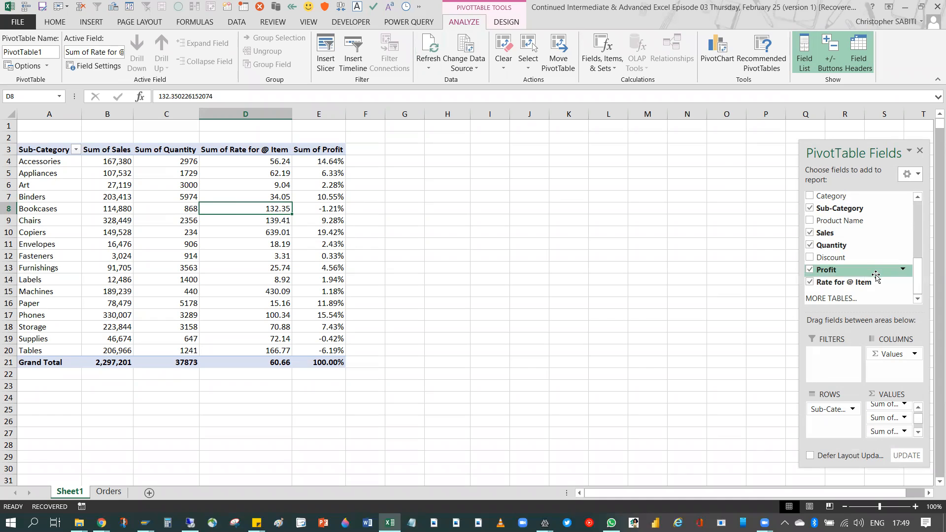
{"action": "left_click_drag", "start_coordinate": [871, 147], "coordinate": [775, 142]}
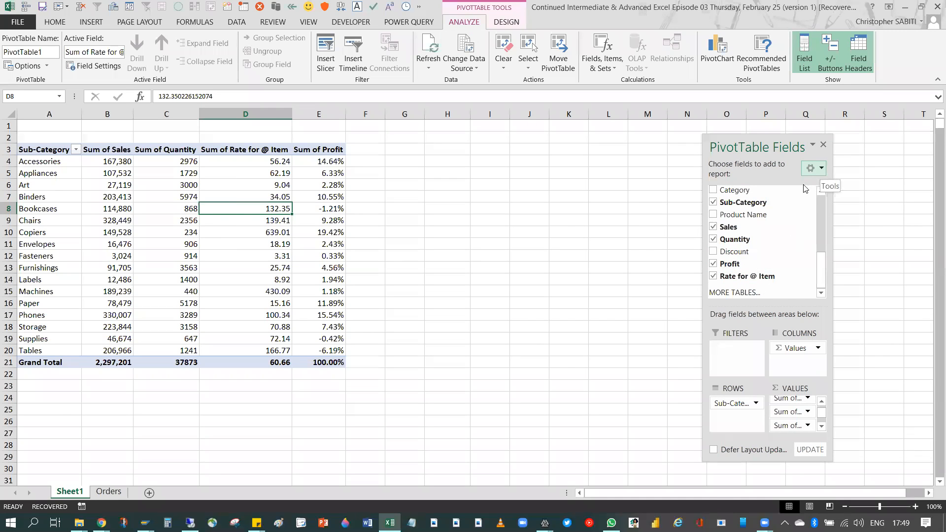
Arrange the field list's fields and areas sections side by side, and return them to the stacked layout.
{"action": "left_click", "coordinate": [811, 168]}
{"action": "left_click", "coordinate": [803, 214]}
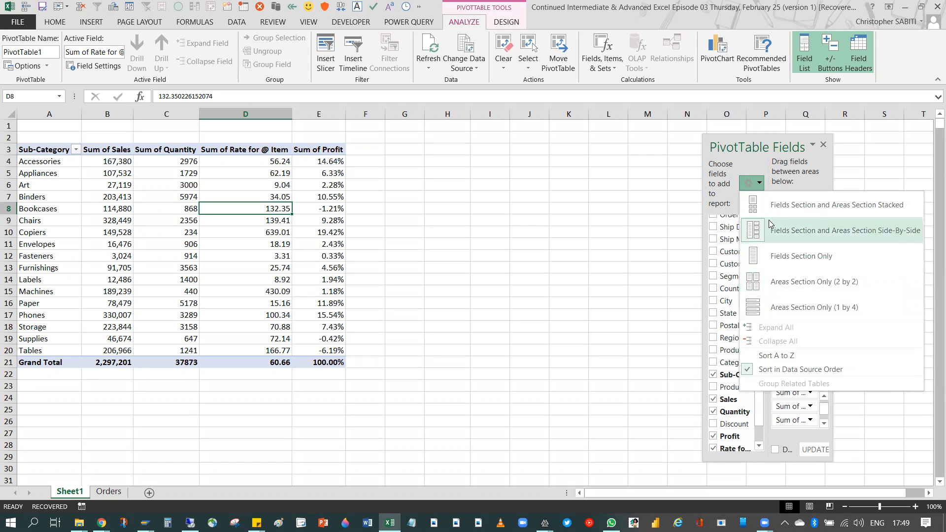
{"action": "left_click", "coordinate": [784, 206]}
Sort the fields in the PivotTable field list from A to Z and look through them.
{"action": "left_click", "coordinate": [822, 168]}
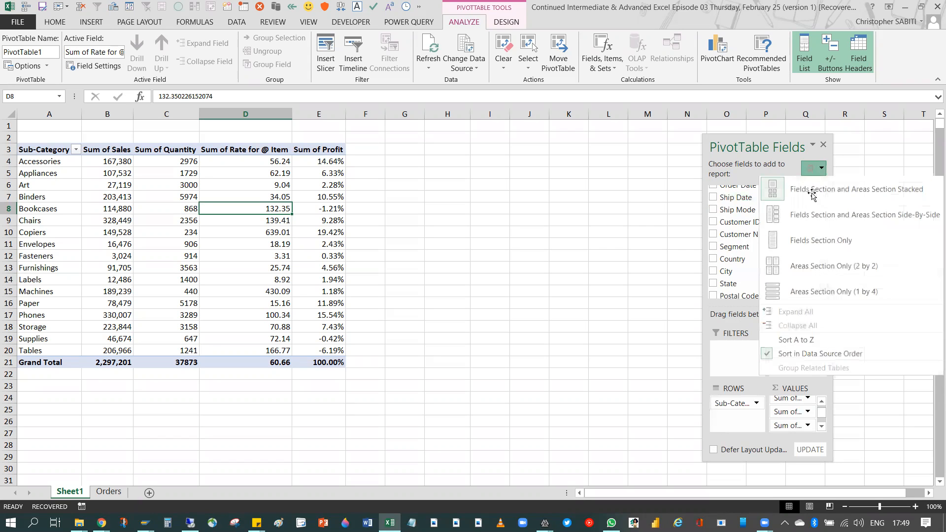
{"action": "left_click", "coordinate": [804, 341]}
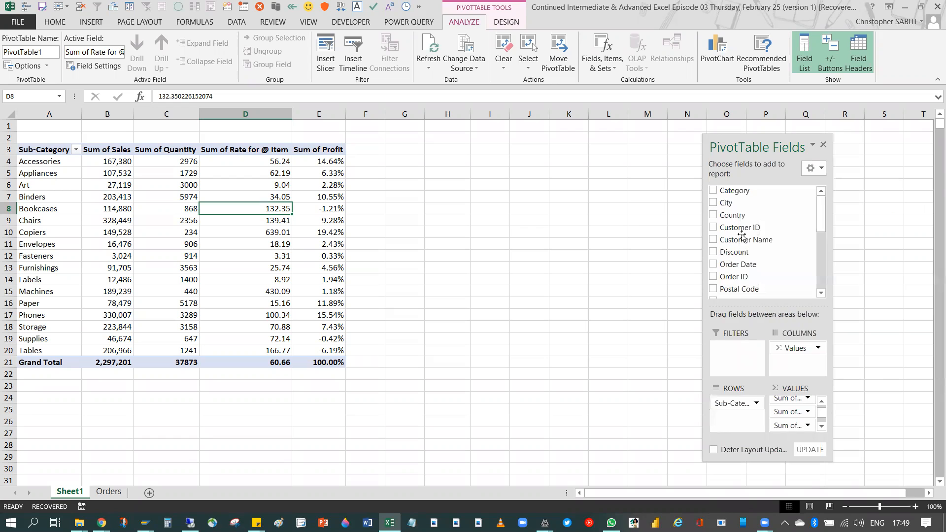
{"action": "left_click_drag", "start_coordinate": [819, 228], "coordinate": [816, 279]}
{"action": "scroll", "coordinate": [808, 256], "scroll_direction": "up", "scroll_amount": 5}
Check the column order on the Orders sheet and return the field list to data source order.
{"action": "key", "text": "ctrl+Page_Down"}
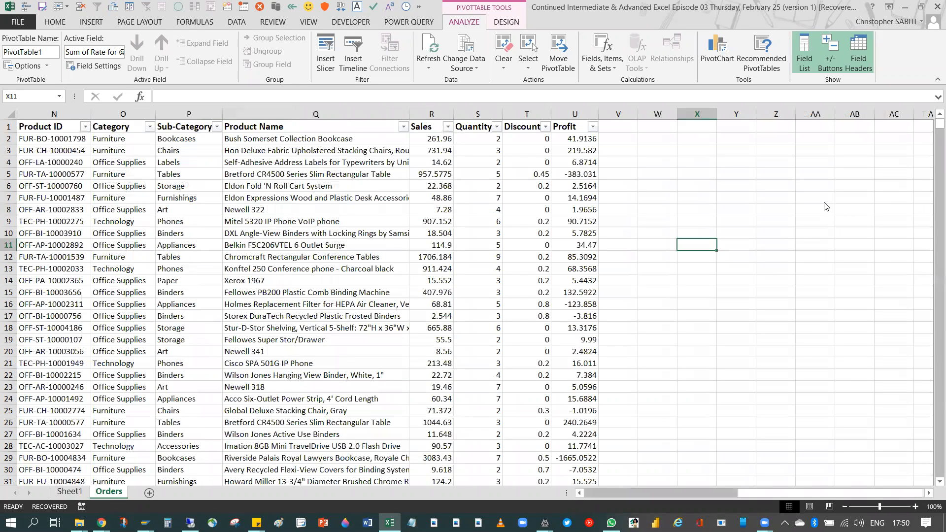
{"action": "key", "text": "ctrl+Page_Up"}
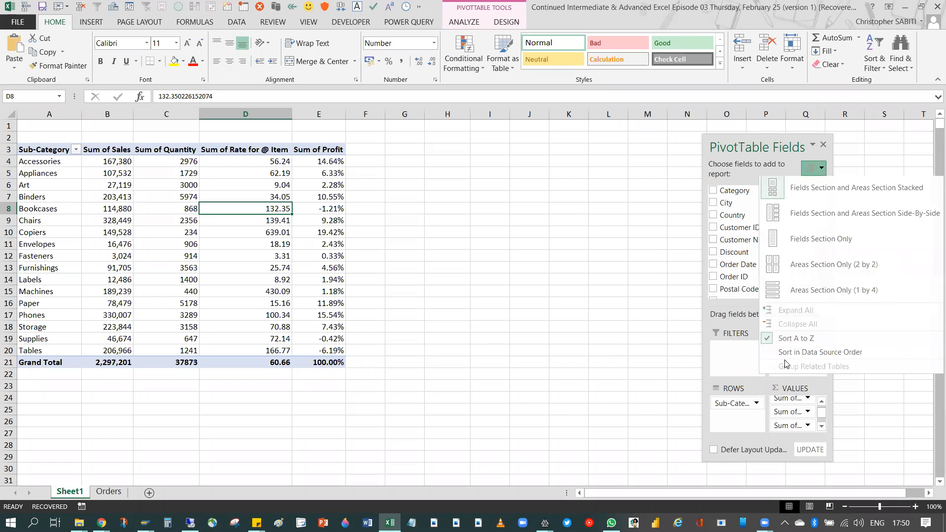
{"action": "left_click", "coordinate": [844, 355]}
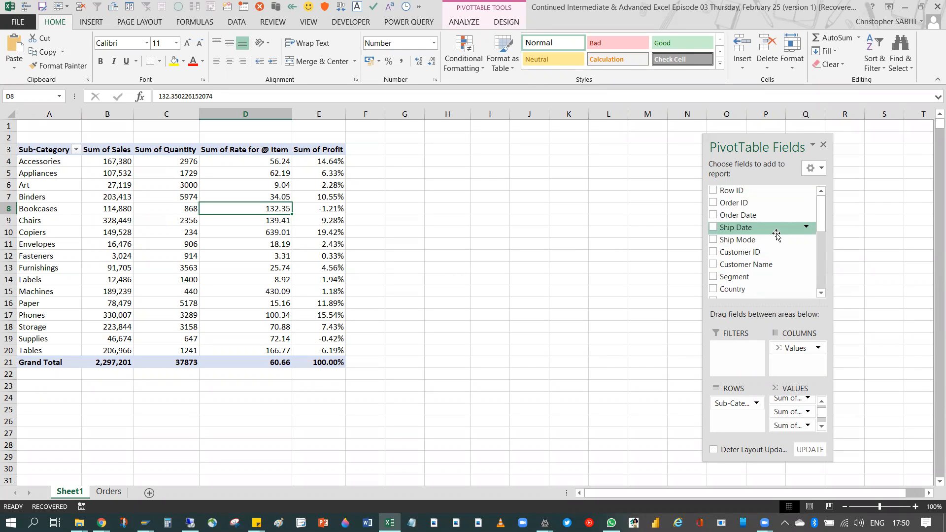
{"action": "mouse_move", "coordinate": [821, 219]}
{"action": "left_mouse_down"}
{"action": "mouse_move", "coordinate": [821, 279]}
{"action": "mouse_move", "coordinate": [821, 223]}
{"action": "left_mouse_up"}
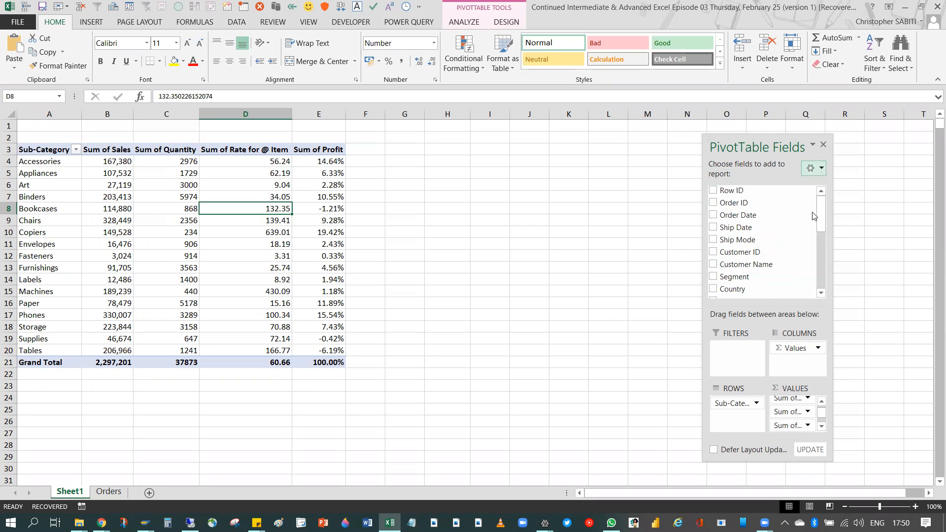
Set the PivotTable field list back to A to Z order.
{"action": "left_click", "coordinate": [821, 170]}
{"action": "left_click", "coordinate": [805, 342]}
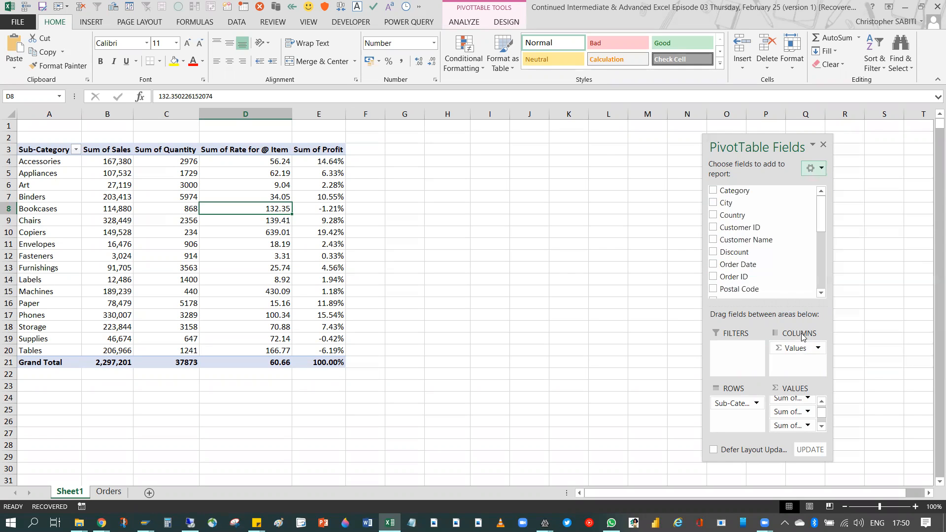
{"action": "left_click", "coordinate": [820, 170]}
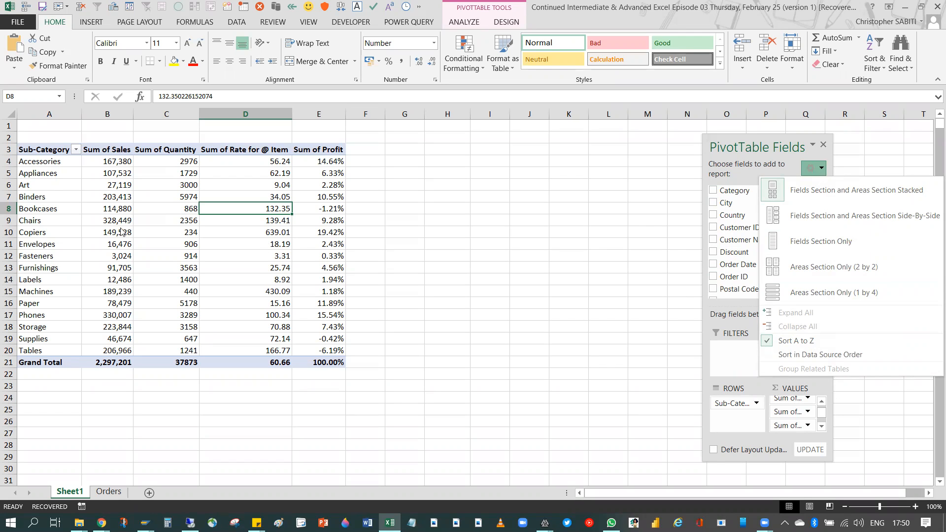
{"action": "left_click", "coordinate": [54, 191]}
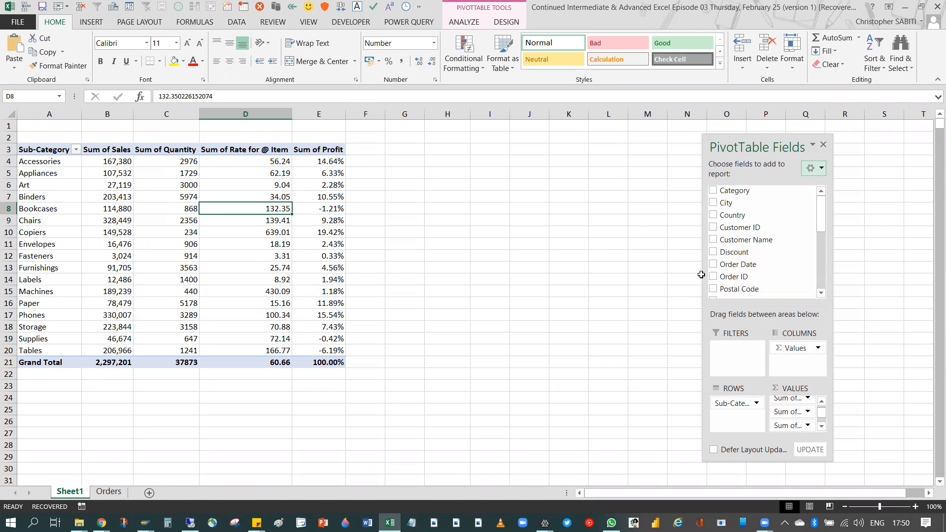
Replace Sub-Category with State as the PivotTable's row field.
{"action": "left_click", "coordinate": [45, 234]}
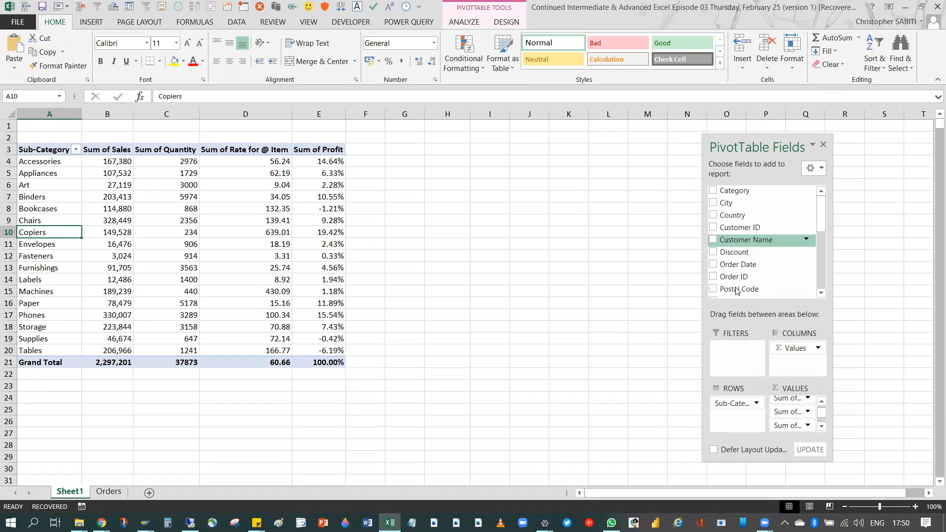
{"action": "scroll", "coordinate": [738, 242], "scroll_direction": "down", "scroll_amount": 5}
{"action": "scroll", "coordinate": [738, 242], "scroll_direction": "up", "scroll_amount": 5}
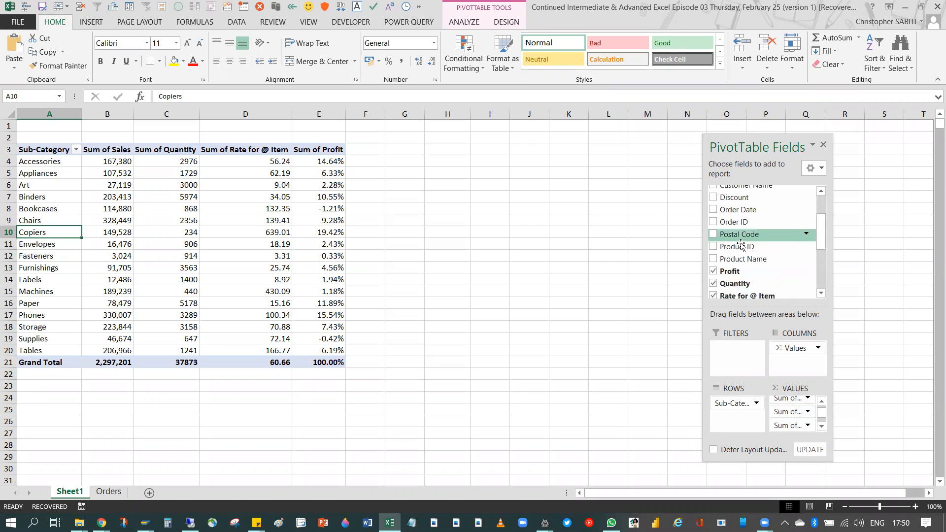
{"action": "scroll", "coordinate": [749, 267], "scroll_direction": "down", "scroll_amount": 4}
{"action": "scroll", "coordinate": [741, 269], "scroll_direction": "down", "scroll_amount": 3}
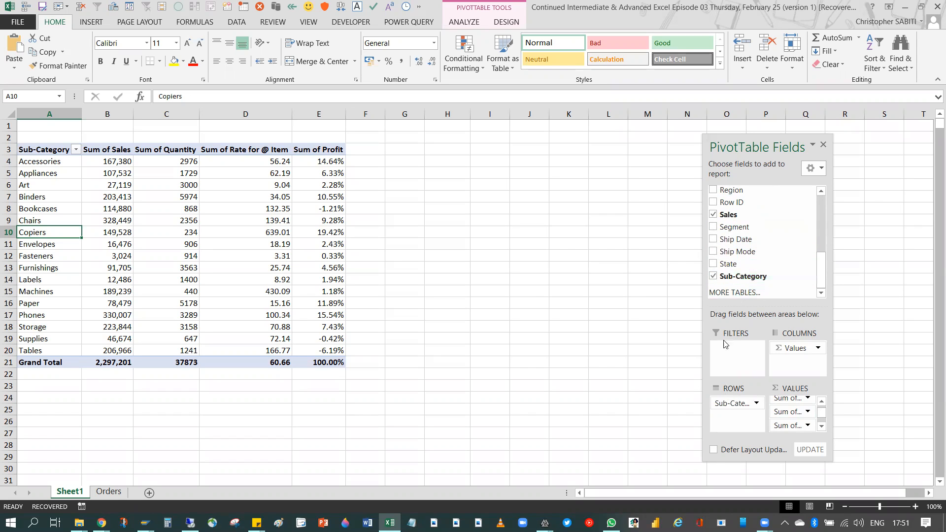
{"action": "left_click_drag", "start_coordinate": [727, 264], "coordinate": [762, 262]}
{"action": "left_click", "coordinate": [763, 263]}
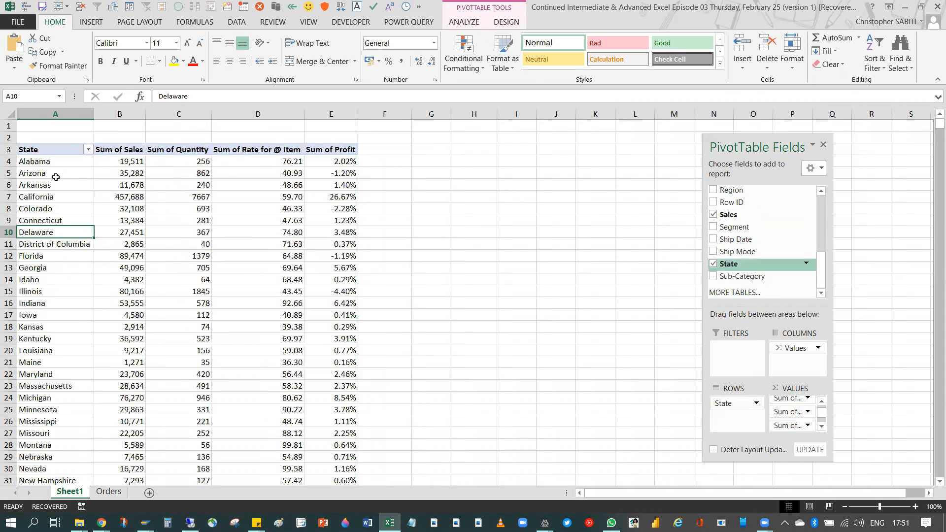
Examine the sales, quantity, rate per item and profit share of each state in the PivotTable.
{"action": "left_click", "coordinate": [60, 177]}
{"action": "left_click", "coordinate": [44, 198]}
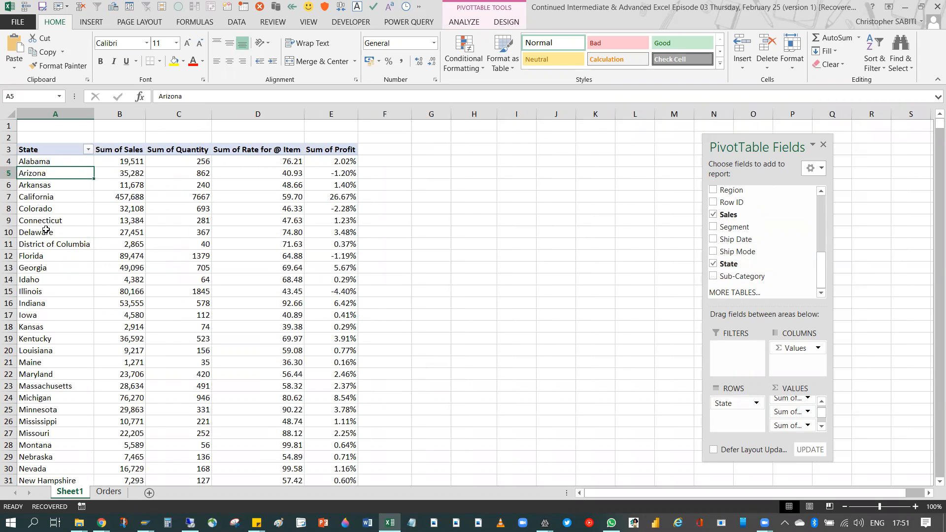
{"action": "key", "text": "Down"}
{"action": "key", "text": "Down"}
{"action": "key", "text": "Down"}
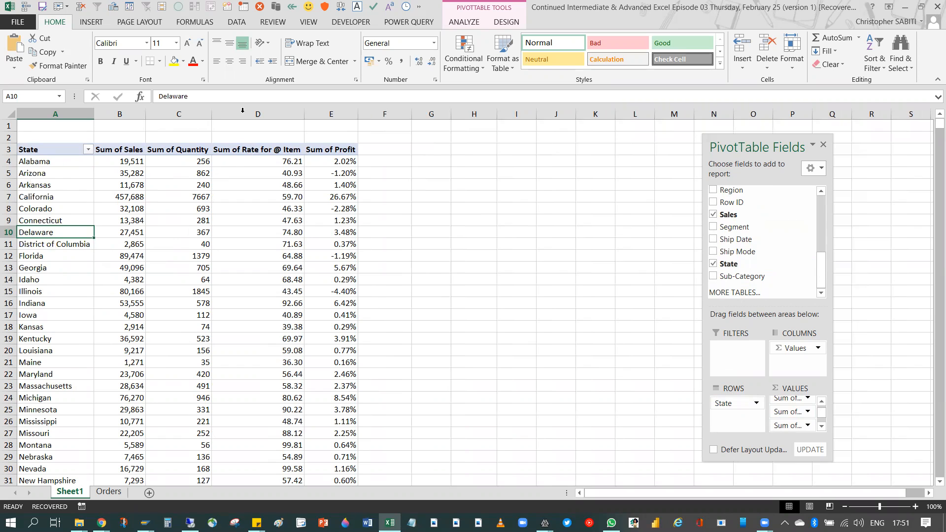
{"action": "scroll", "coordinate": [315, 129], "scroll_direction": "down", "scroll_amount": 4}
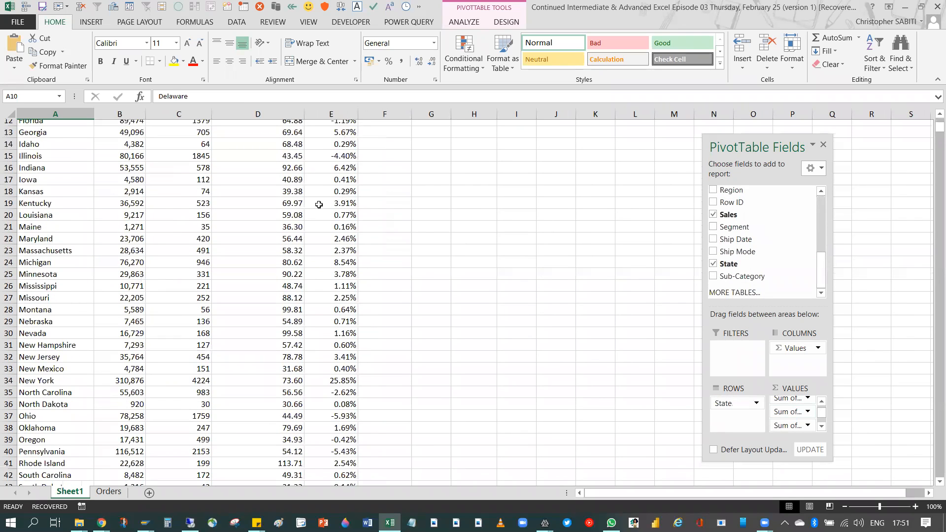
{"action": "scroll", "coordinate": [315, 180], "scroll_direction": "up", "scroll_amount": 4}
{"action": "key", "text": "Up"}
{"action": "key", "text": "Up"}
{"action": "key", "text": "Up"}
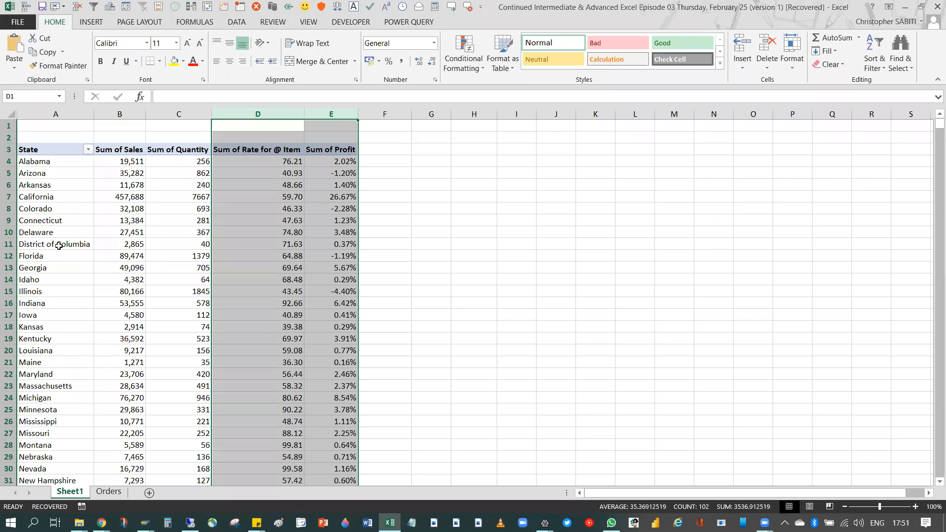
Copy the state names Alabama through Indiana from the PivotTable's State column.
{"action": "key", "text": "ctrl+z"}
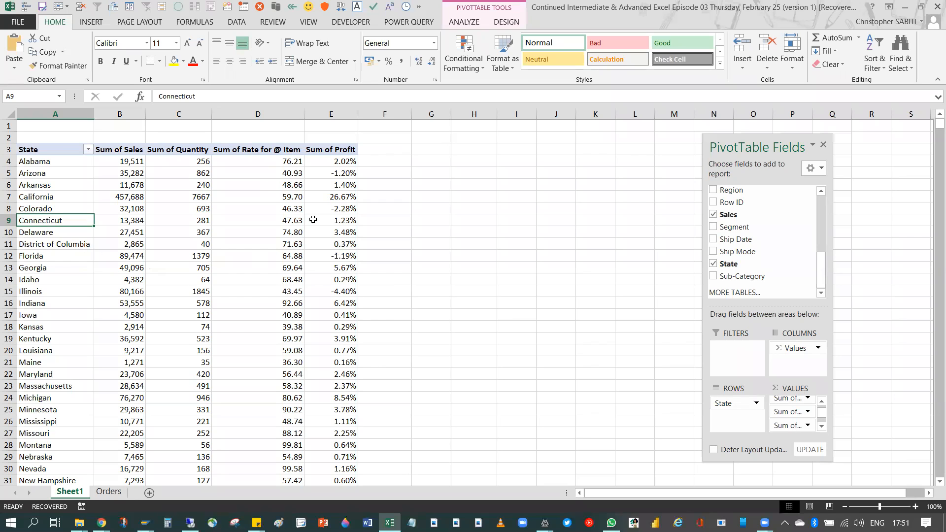
{"action": "left_click", "coordinate": [47, 243]}
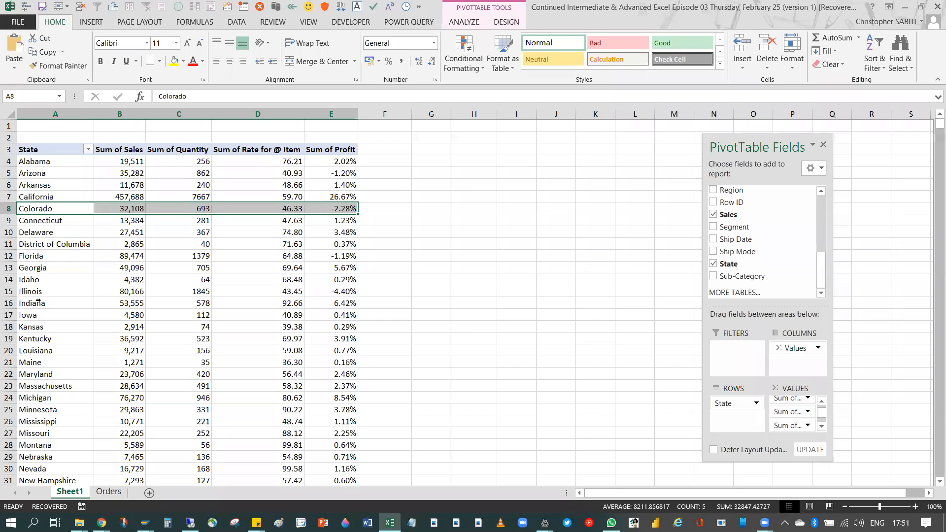
{"action": "left_click_drag", "start_coordinate": [34, 161], "coordinate": [38, 302]}
{"action": "key", "text": "ctrl+c"}
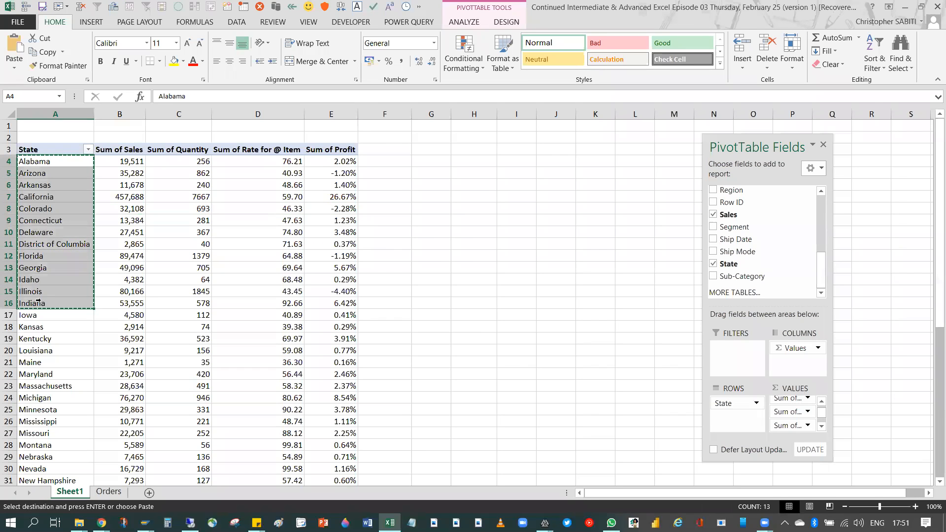
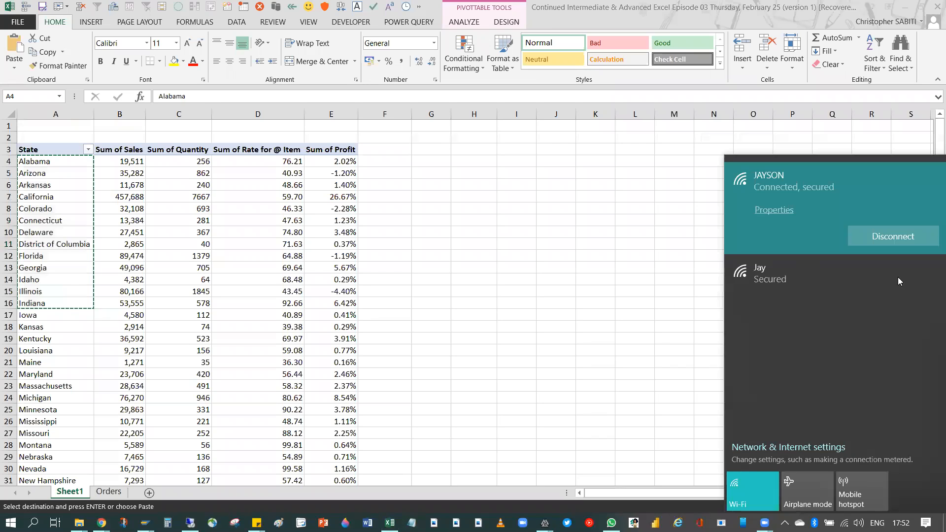
Switch the computer's Wi-Fi connection to the other available secured network.
{"action": "left_click", "coordinate": [898, 281]}
{"action": "key", "text": "Return"}
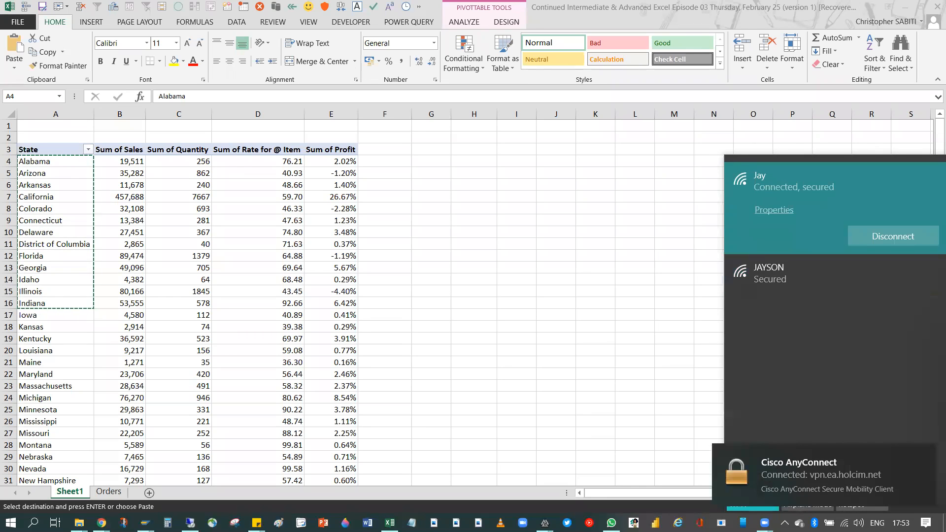
{"action": "key", "text": "Escape"}
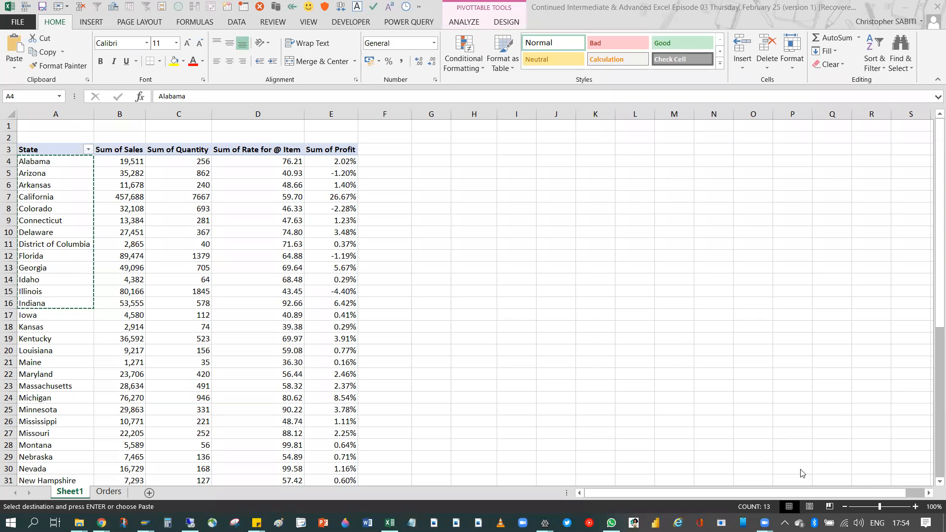
Check the headset's speaker volume and return to the PivotTable worksheet.
{"action": "mouse_move", "coordinate": [844, 523]}
{"action": "left_click", "coordinate": [858, 523]}
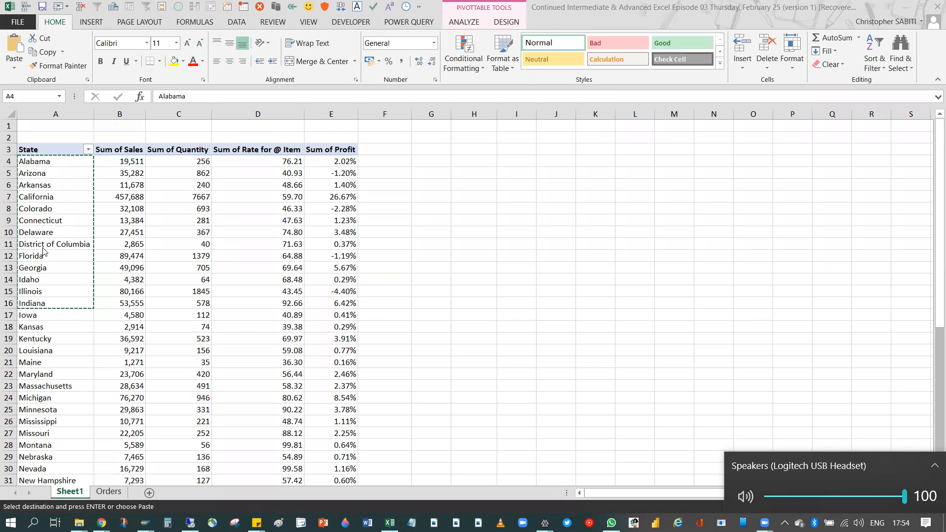
{"action": "left_click", "coordinate": [144, 229]}
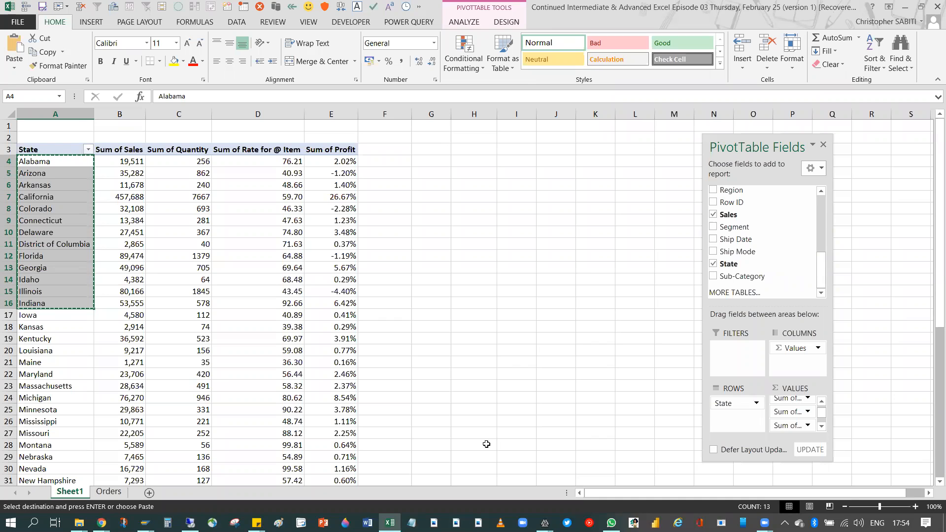
{"action": "key", "text": "XF86AudioRaiseVolume"}
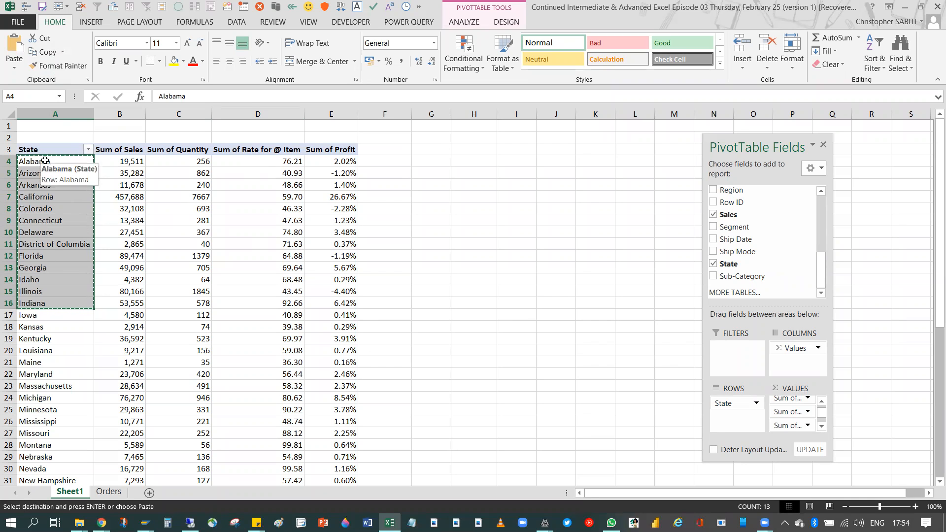
Paste the copied states starting at I3, and copy Iowa through New Hampshire into the column starting at J3.
{"action": "left_click", "coordinate": [520, 151]}
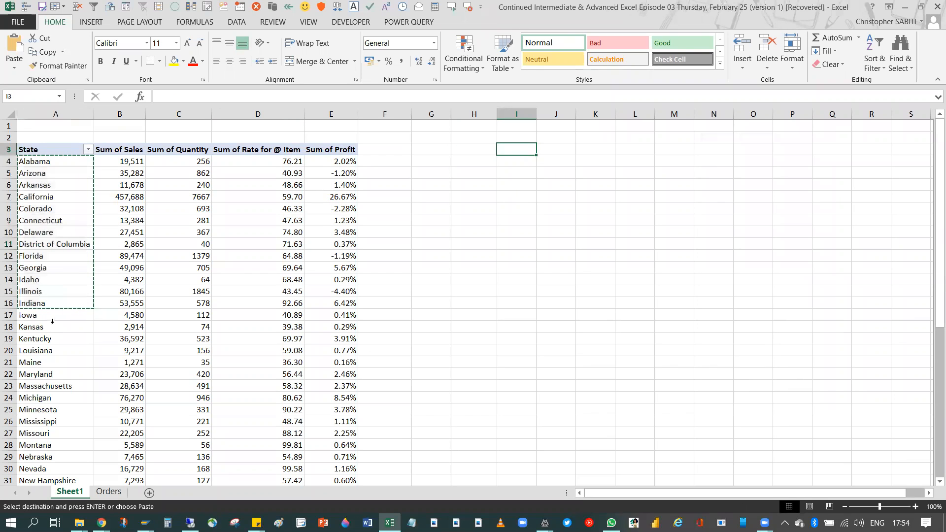
{"action": "key", "text": "ctrl+v"}
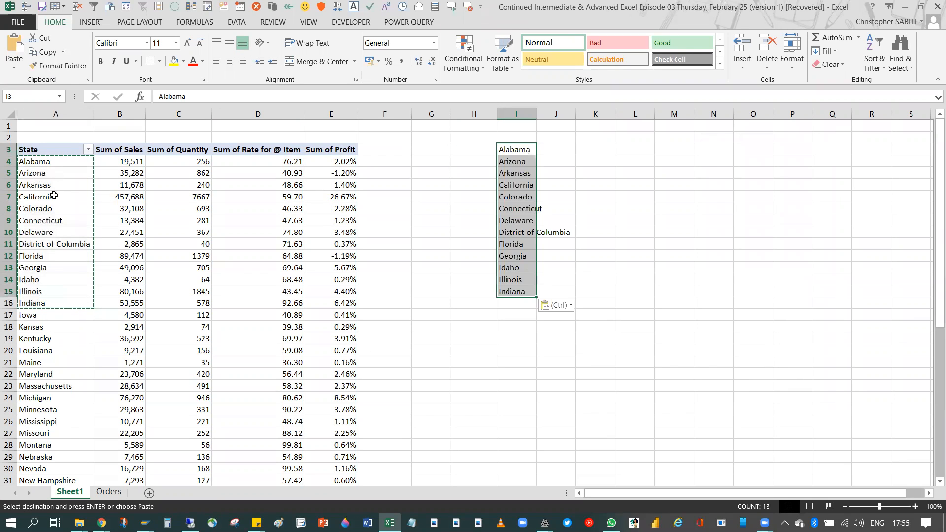
{"action": "scroll", "coordinate": [41, 341], "scroll_direction": "down", "scroll_amount": 3}
{"action": "scroll", "coordinate": [41, 341], "scroll_direction": "down", "scroll_amount": 2}
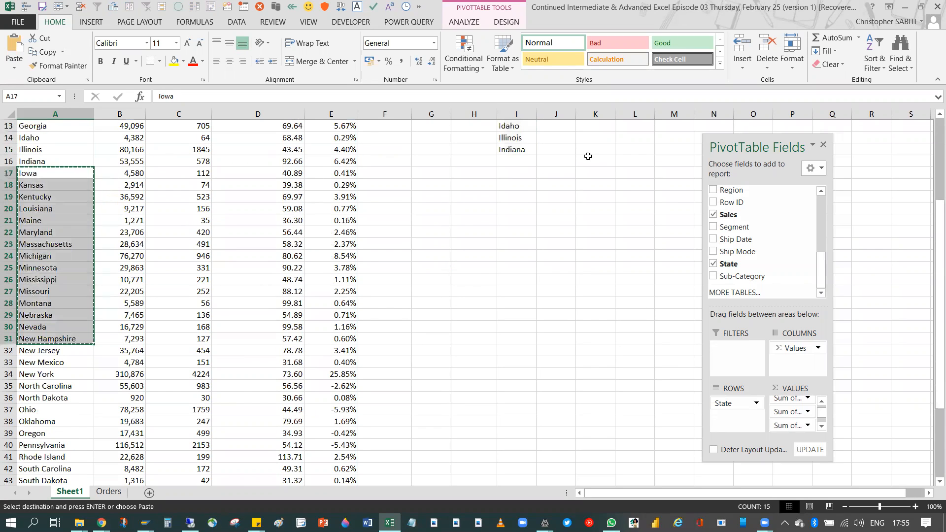
{"action": "scroll", "coordinate": [589, 156], "scroll_direction": "up", "scroll_amount": 4}
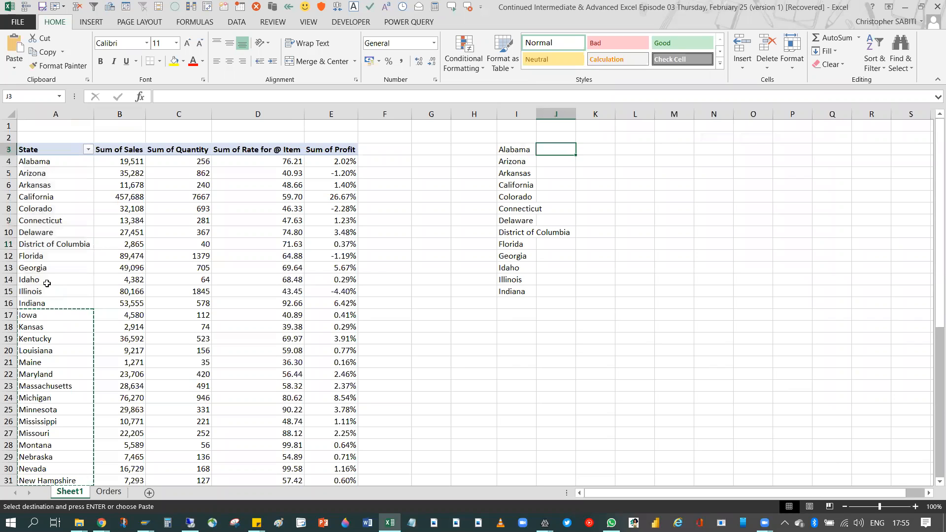
{"action": "key", "text": "ctrl+v"}
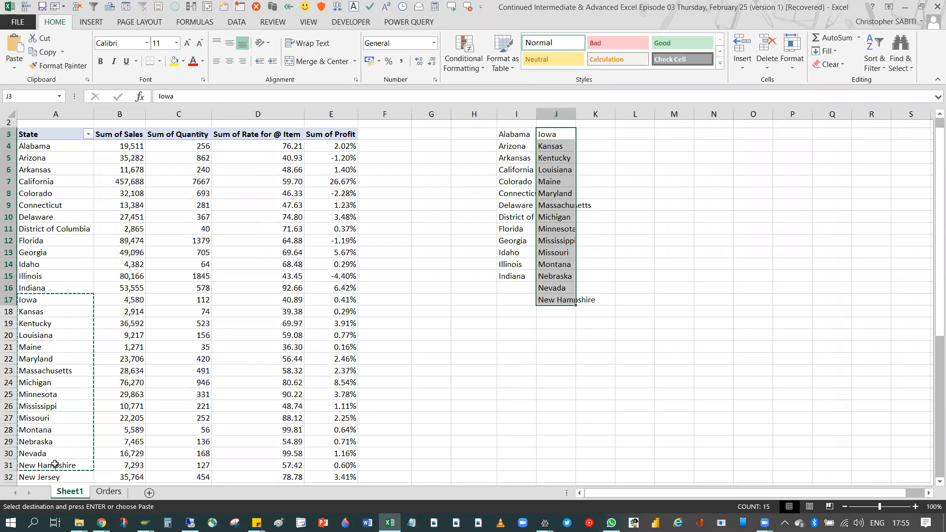
Copy the remaining states, New Jersey through Wyoming, into the column starting at K3.
{"action": "scroll", "coordinate": [58, 463], "scroll_direction": "down", "scroll_amount": 2}
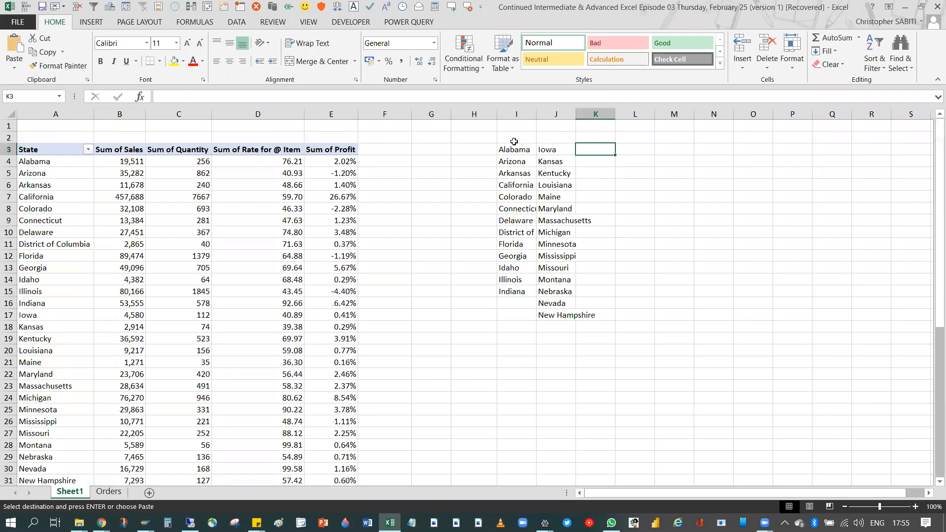
{"action": "key", "text": "ctrl+v"}
{"action": "key", "text": "Escape"}
Enter the heading "East Region" in I2 above the first state list and autofit column I.
{"action": "key", "text": "ctrl+Left"}
{"action": "key", "text": "Up"}
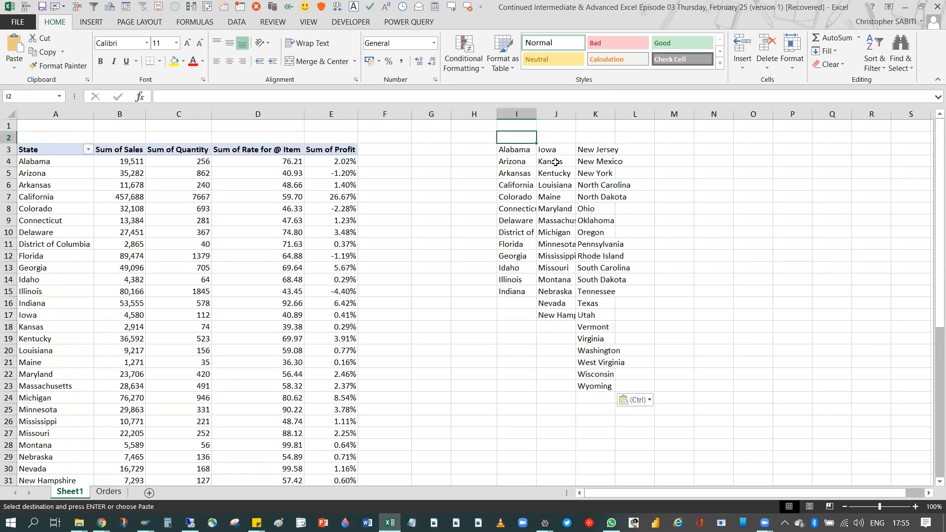
{"action": "type", "text": "East Region"}
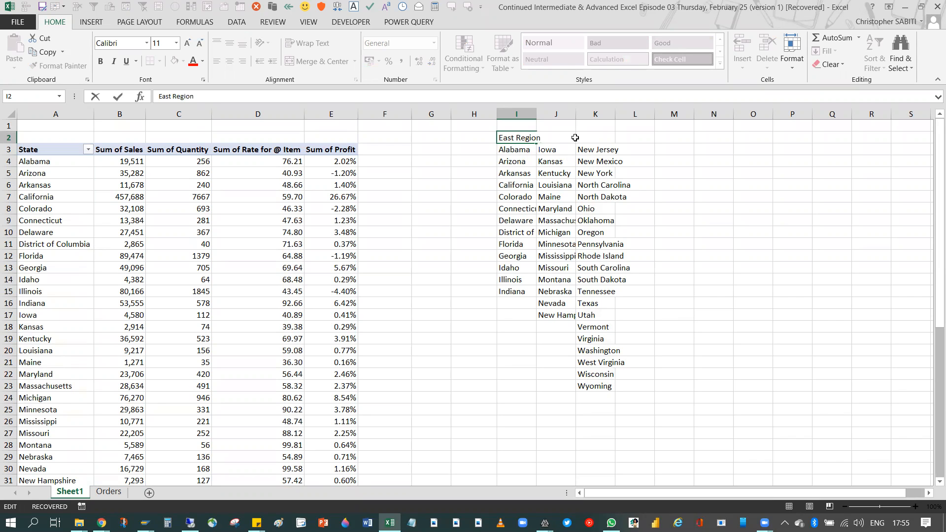
{"action": "key", "text": "Return"}
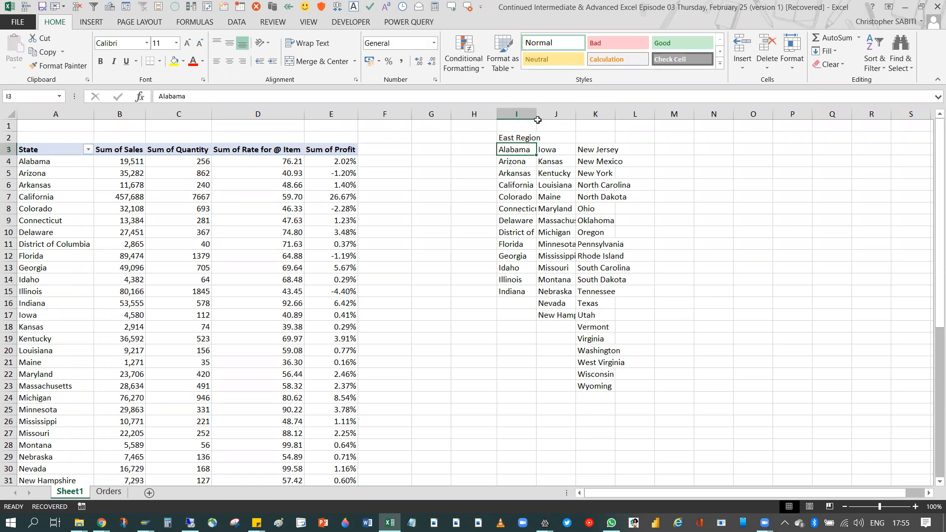
{"action": "double_click", "coordinate": [536, 114]}
Enter the heading "West Region" in J2 above the second state list and autofit column J.
{"action": "left_click", "coordinate": [585, 136]}
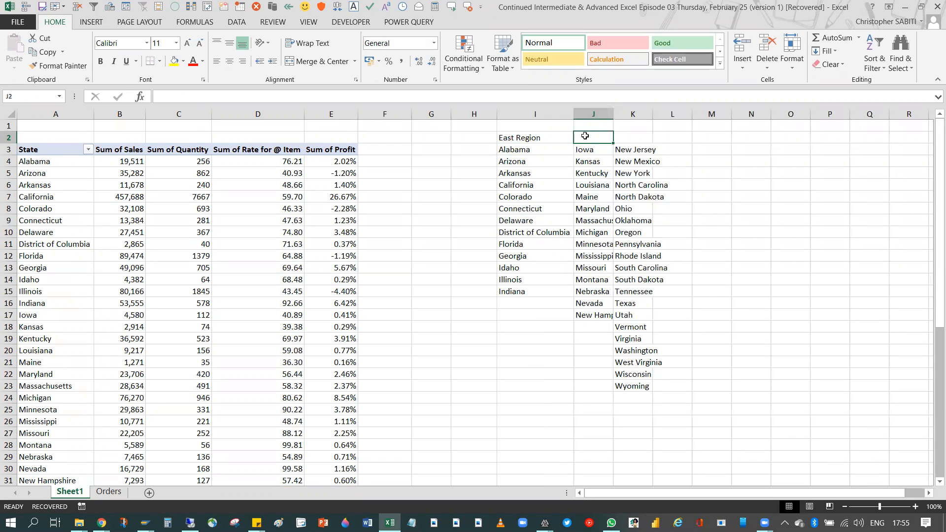
{"action": "type", "text": "West "}
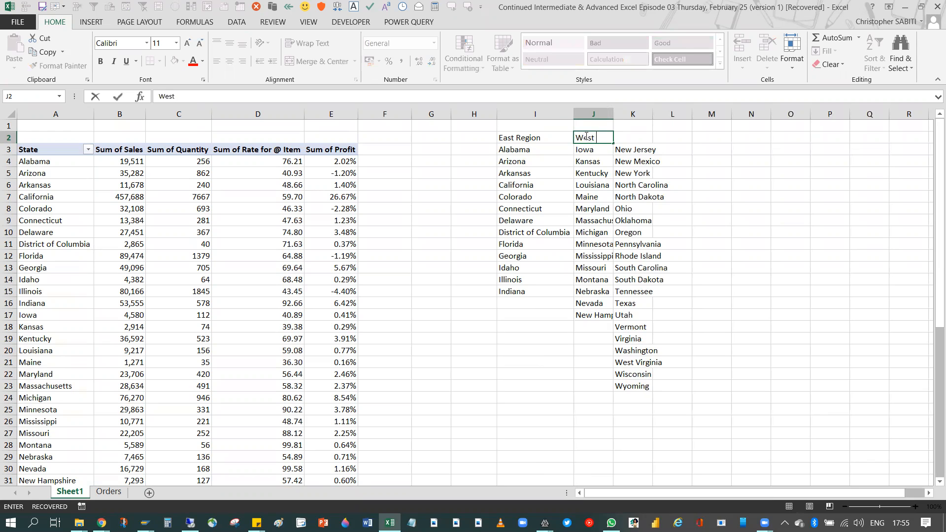
{"action": "type", "text": "Region"}
{"action": "key", "text": "Return"}
{"action": "double_click", "coordinate": [614, 115]}
Enter the heading "North Region" in K2 above the third state list and autofit column K.
{"action": "left_click", "coordinate": [652, 138]}
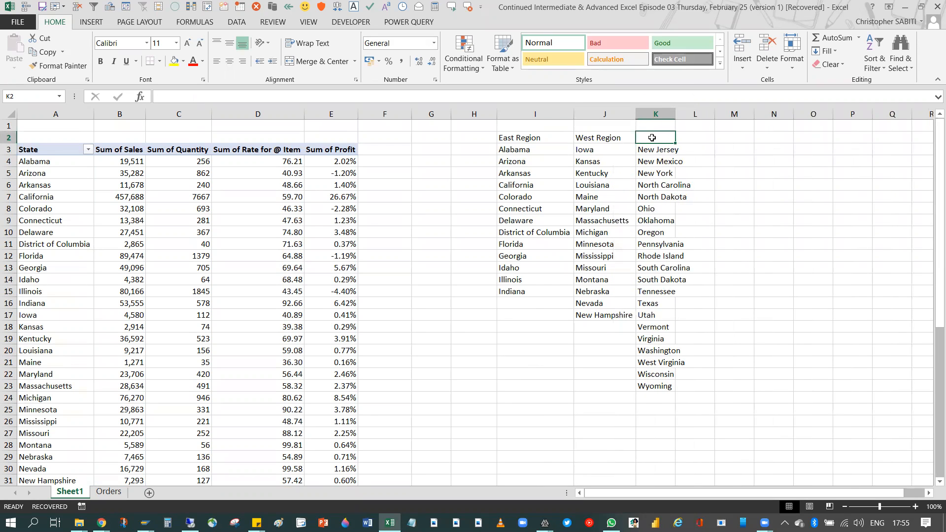
{"action": "type", "text": "North Region"}
{"action": "key", "text": "Return"}
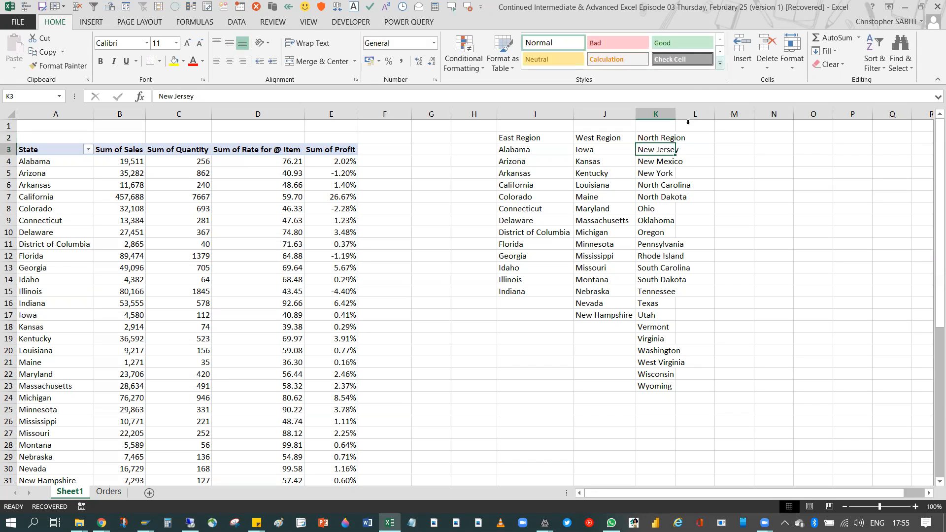
{"action": "double_click", "coordinate": [675, 115]}
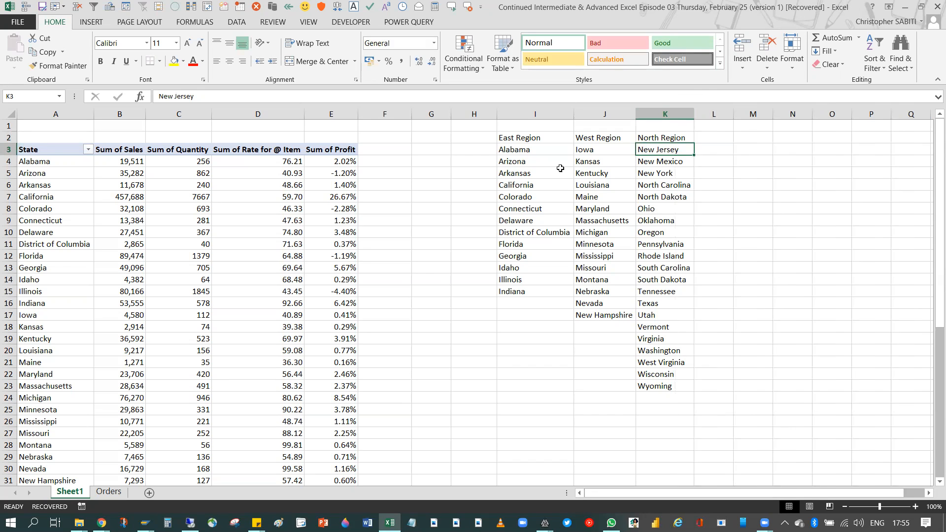
Make the three region headings in I2:K2 bold.
{"action": "left_click_drag", "start_coordinate": [508, 137], "coordinate": [665, 137]}
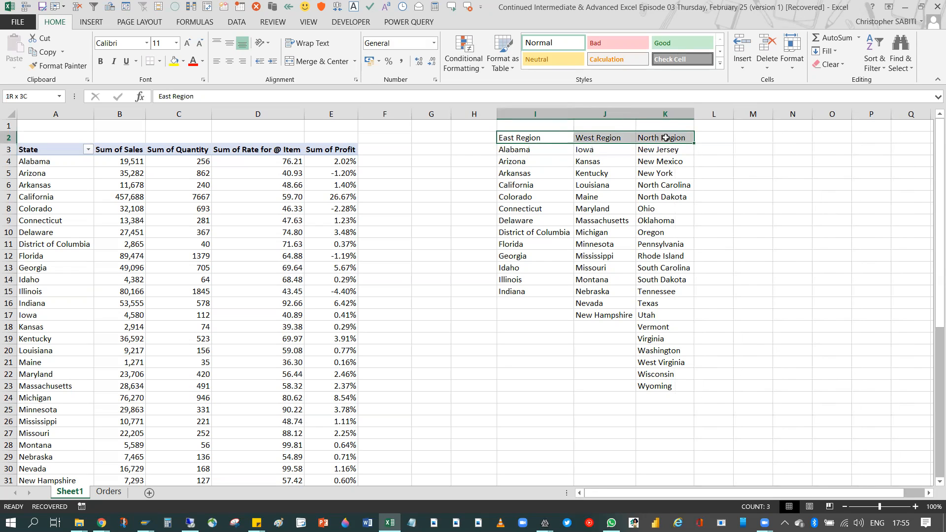
{"action": "left_click", "coordinate": [100, 61]}
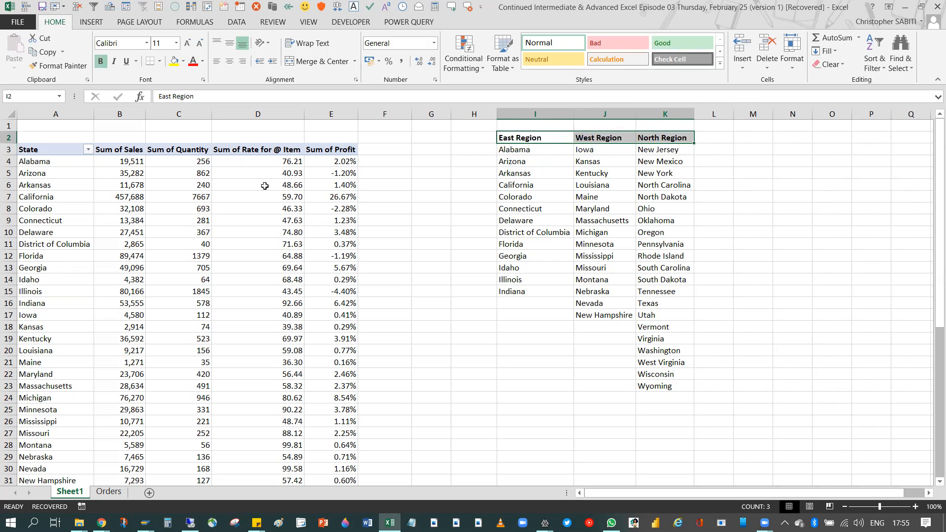
{"action": "left_click", "coordinate": [544, 211]}
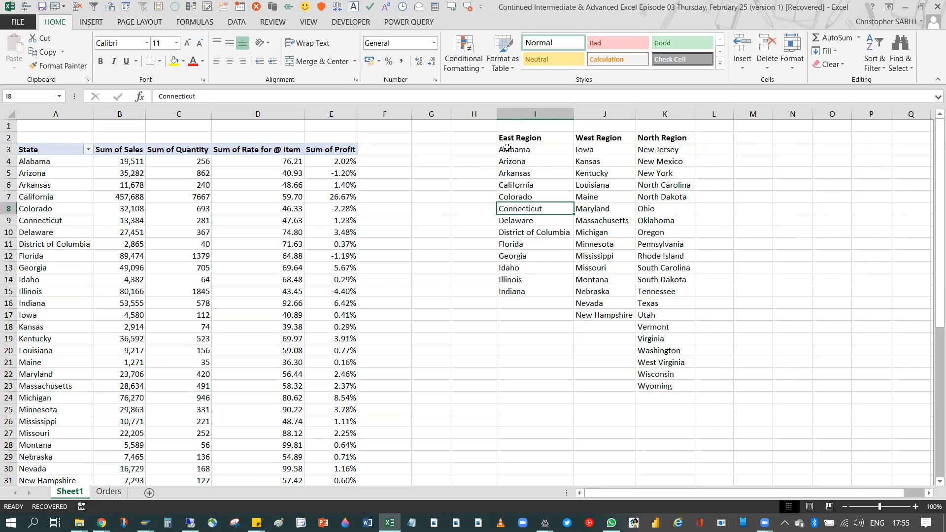
Review which states are listed under the East Region heading.
{"action": "left_click_drag", "start_coordinate": [508, 294], "coordinate": [507, 161]}
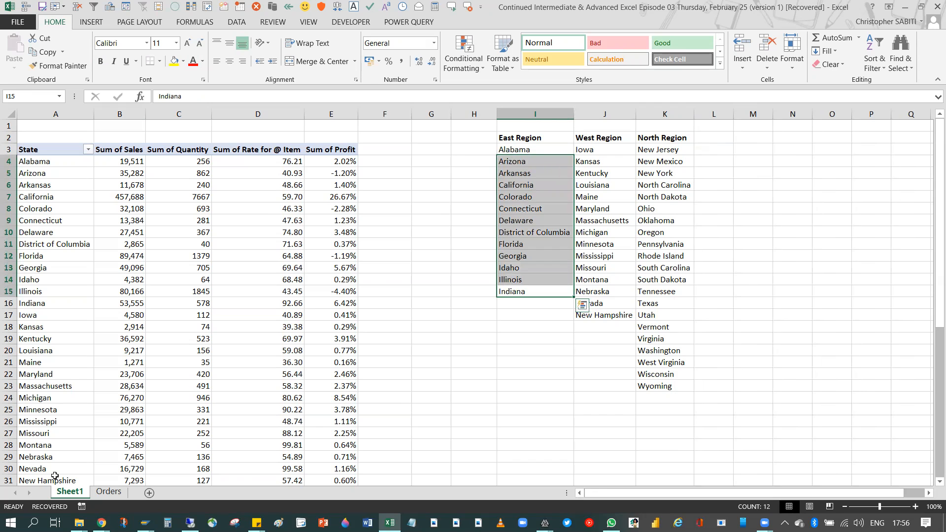
{"action": "left_click", "coordinate": [519, 150]}
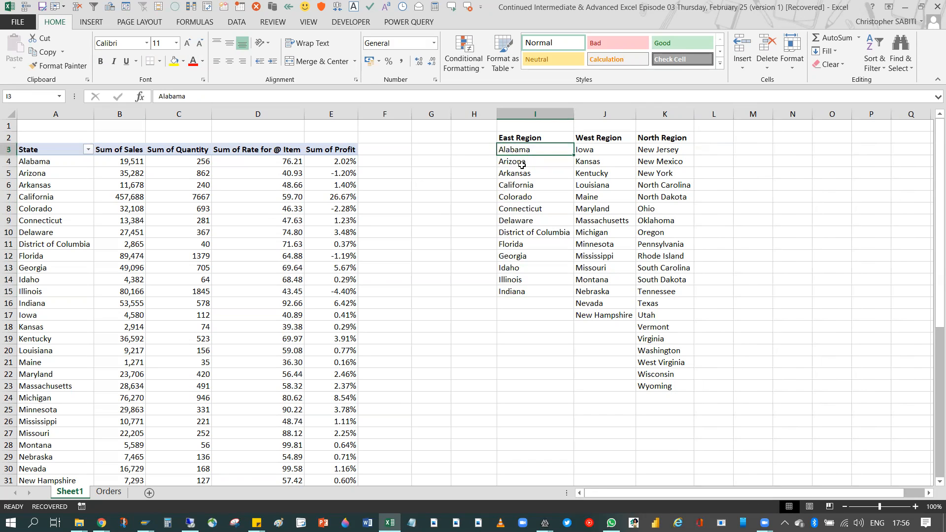
{"action": "left_click", "coordinate": [517, 138]}
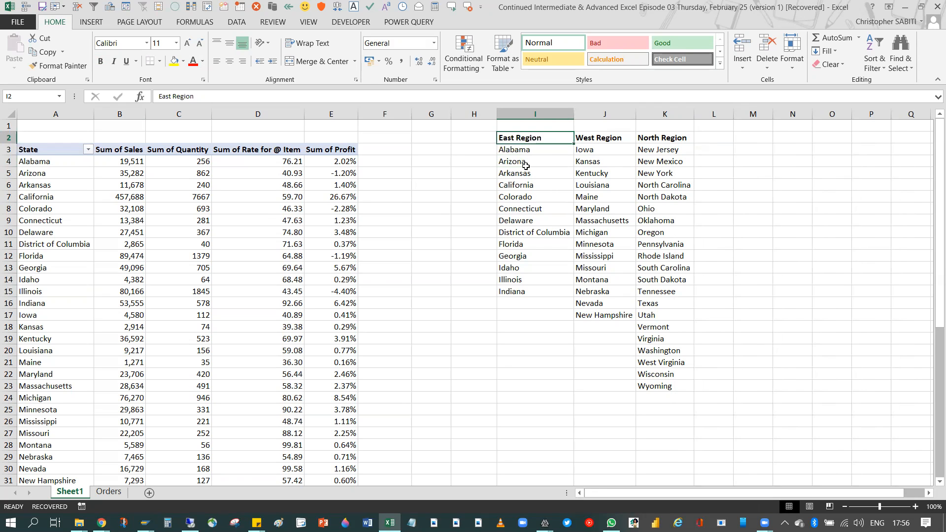
{"action": "left_click", "coordinate": [520, 184]}
{"action": "left_click", "coordinate": [526, 140]}
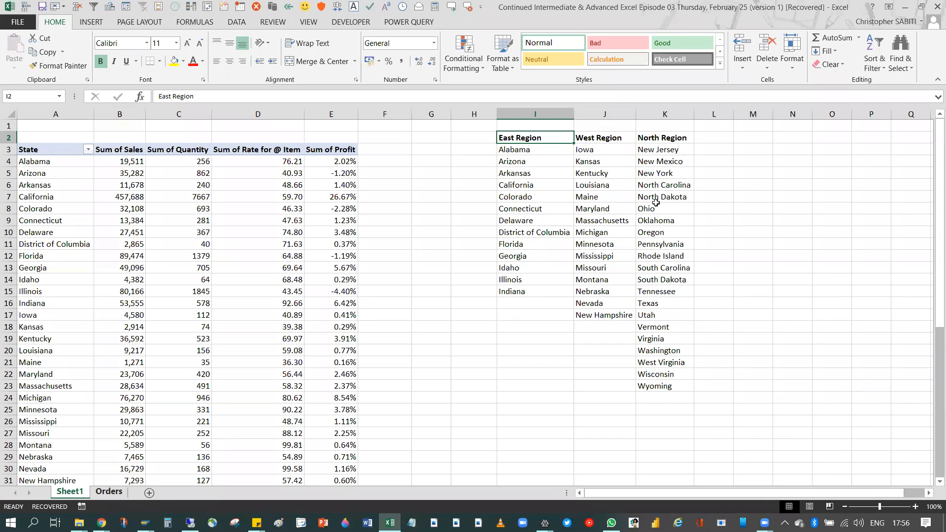
On the Orders sheet, add a table column headed "Region" in V1 after Profit and widen it.
{"action": "key", "text": "ctrl+Page_Down"}
{"action": "type", "text": "Regio"}
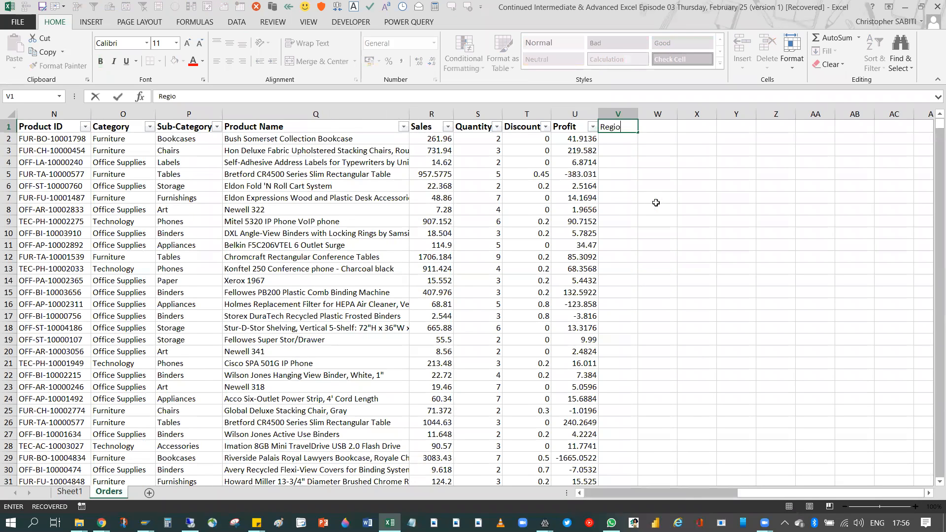
{"action": "type", "text": "n"}
{"action": "key", "text": "Return"}
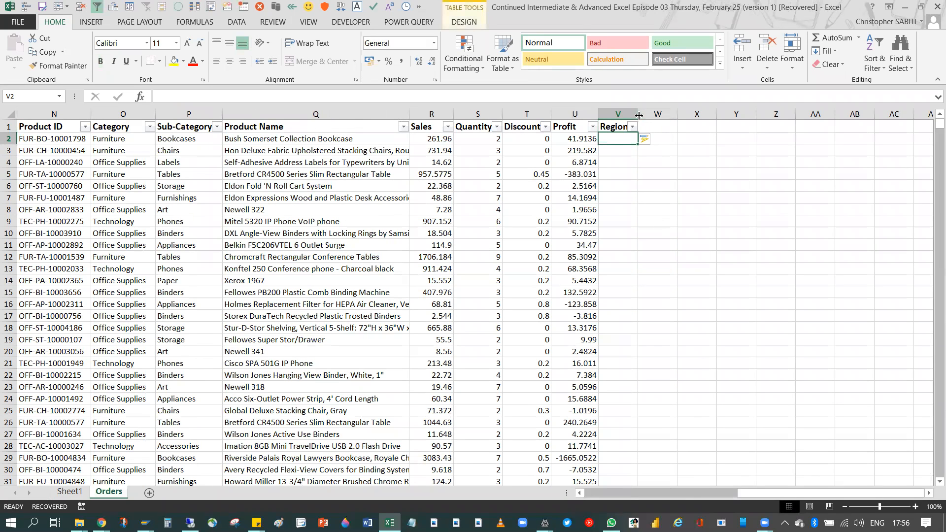
{"action": "left_click_drag", "start_coordinate": [638, 114], "coordinate": [668, 127]}
{"action": "type", "text": "="}
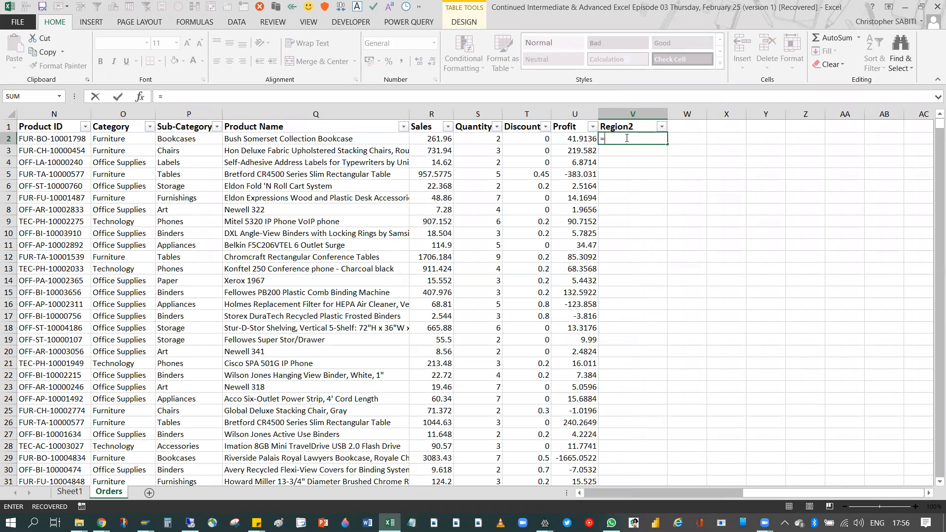
{"action": "key", "text": "Escape"}
{"action": "key", "text": "Escape"}
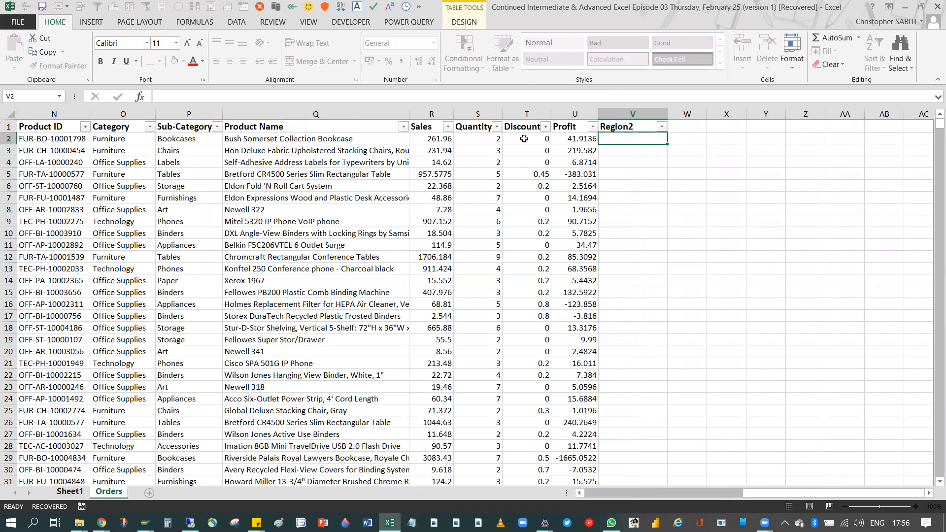
On Sheet1, copy the PivotTable's State header and all state names into column M starting at M2.
{"action": "key", "text": "ctrl+Page_Up"}
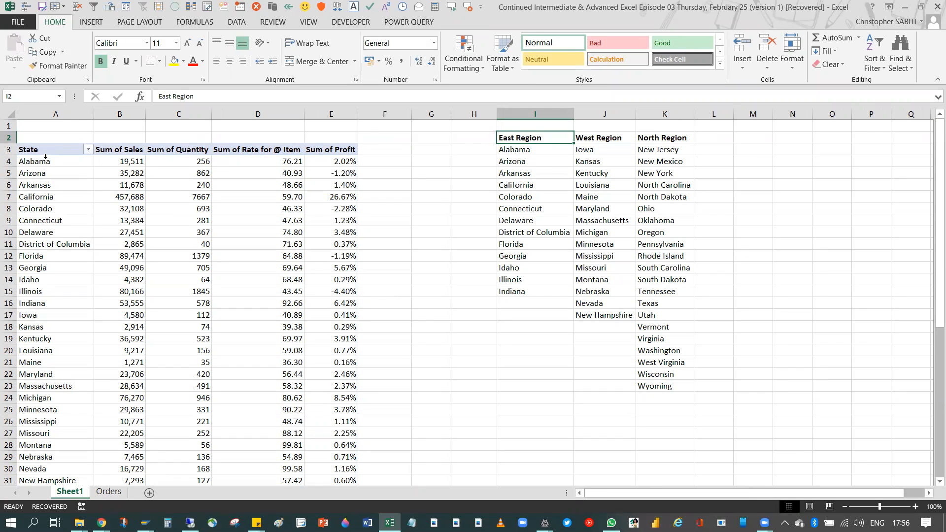
{"action": "left_click_drag", "start_coordinate": [46, 151], "coordinate": [42, 457]}
{"action": "key", "text": "ctrl+c"}
{"action": "scroll", "coordinate": [657, 250], "scroll_direction": "up", "scroll_amount": 8}
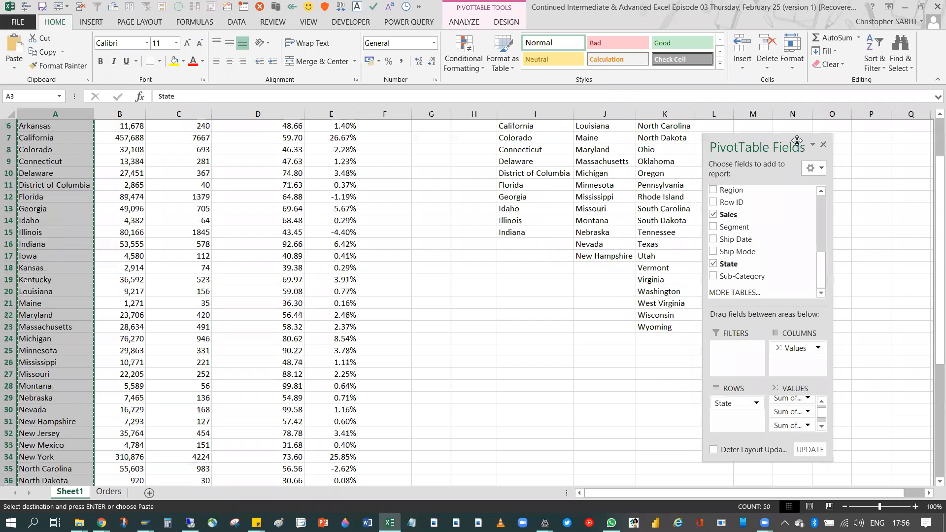
{"action": "left_click_drag", "start_coordinate": [742, 149], "coordinate": [833, 249]}
{"action": "left_click", "coordinate": [752, 138]}
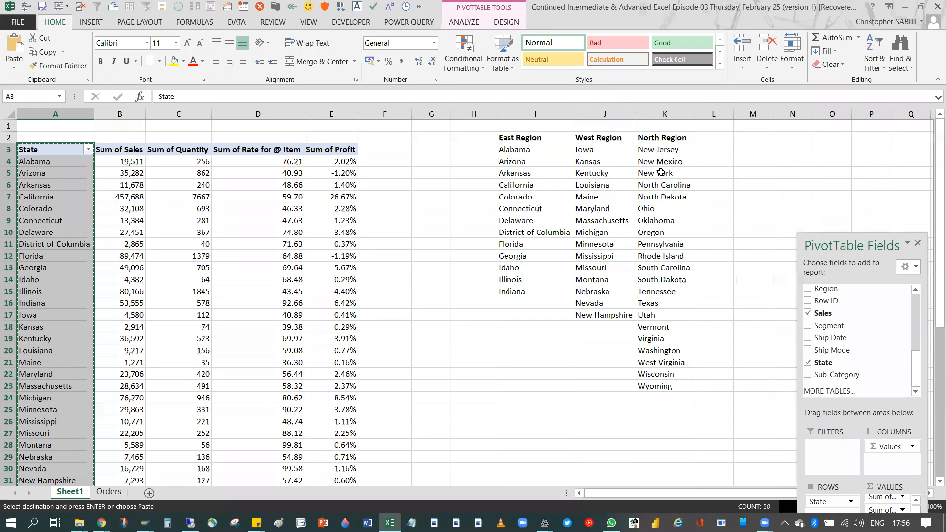
{"action": "key", "text": "ctrl+v"}
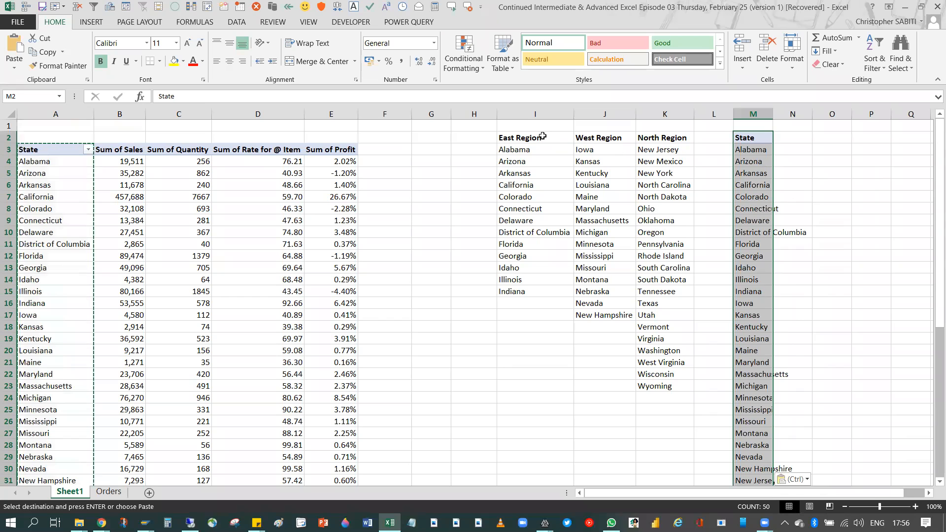
Fill N3:N15 beside Alabama through Indiana with the "East Region" heading copied from I2.
{"action": "left_click", "coordinate": [542, 138]}
{"action": "key", "text": "ctrl+c"}
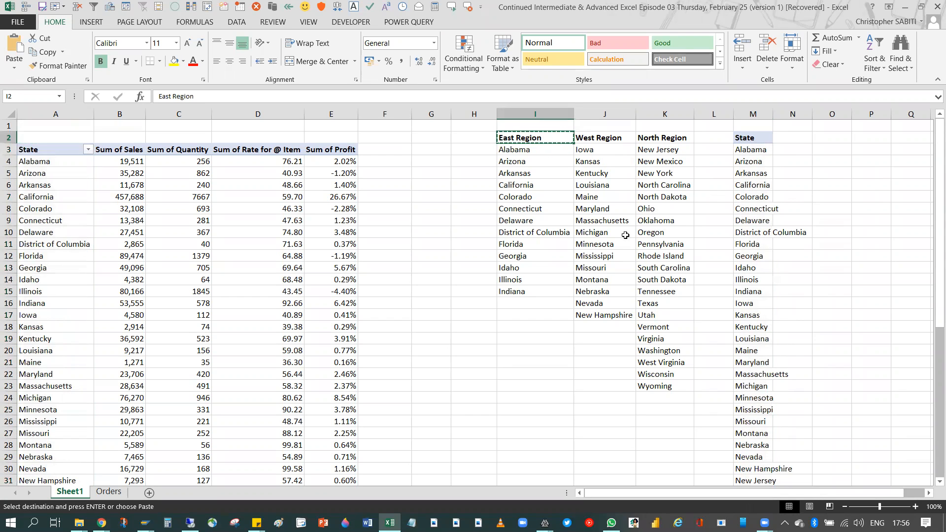
{"action": "left_click_drag", "start_coordinate": [783, 149], "coordinate": [783, 291]}
{"action": "key", "text": "ctrl+v"}
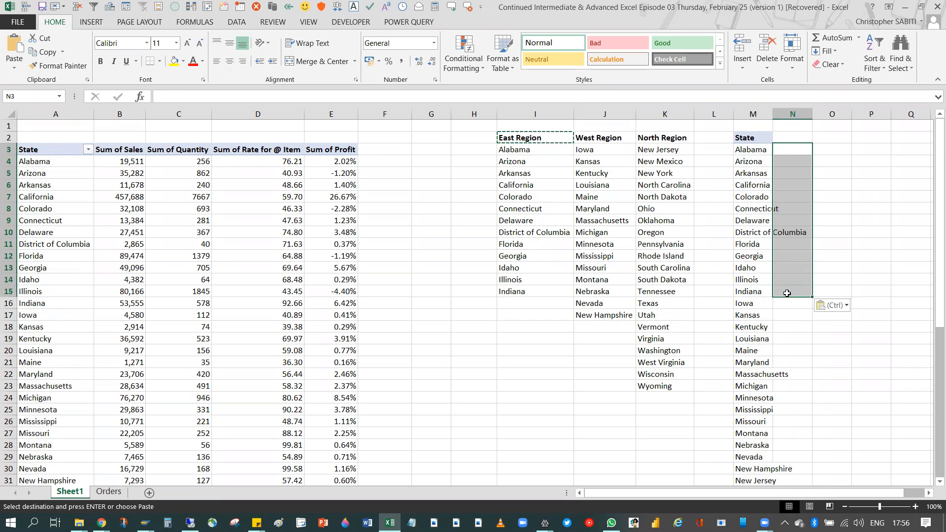
Fill N16:N30 beside Iowa through New Hampshire with the "West Region" heading copied from J2.
{"action": "left_click", "coordinate": [603, 139]}
{"action": "key", "text": "ctrl+c"}
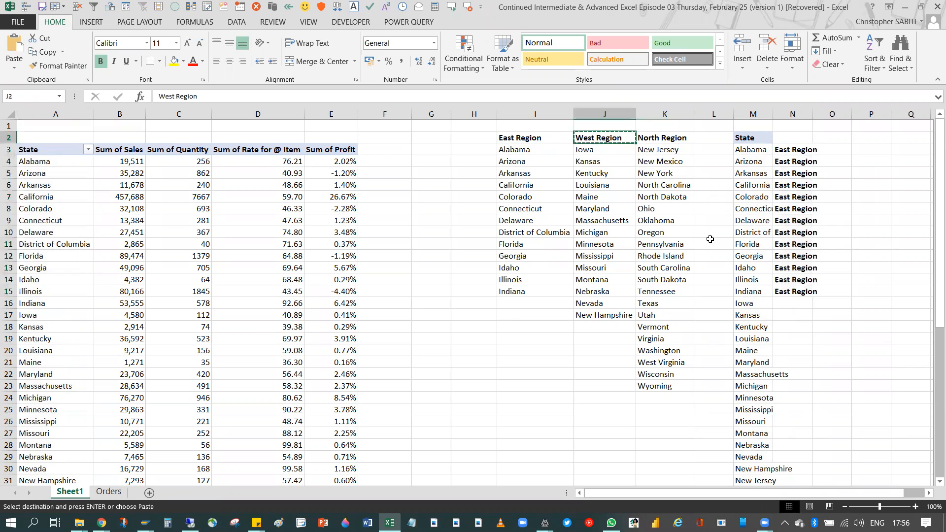
{"action": "left_click_drag", "start_coordinate": [791, 303], "coordinate": [794, 467]}
{"action": "key", "text": "ctrl+v"}
Fill N31:N51 beside New Jersey through Wyoming with the "North Region" heading copied from K2.
{"action": "scroll", "coordinate": [682, 137], "scroll_direction": "down", "scroll_amount": 1}
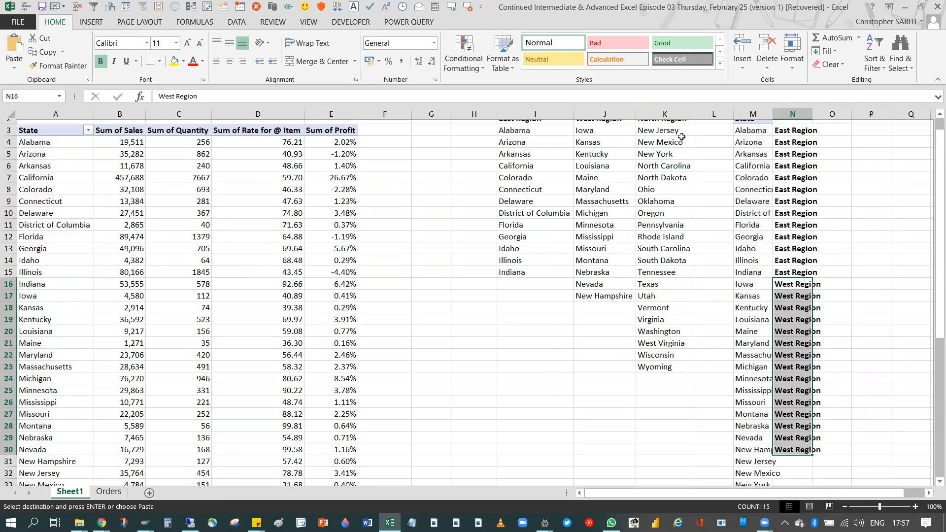
{"action": "scroll", "coordinate": [678, 140], "scroll_direction": "down", "scroll_amount": 4}
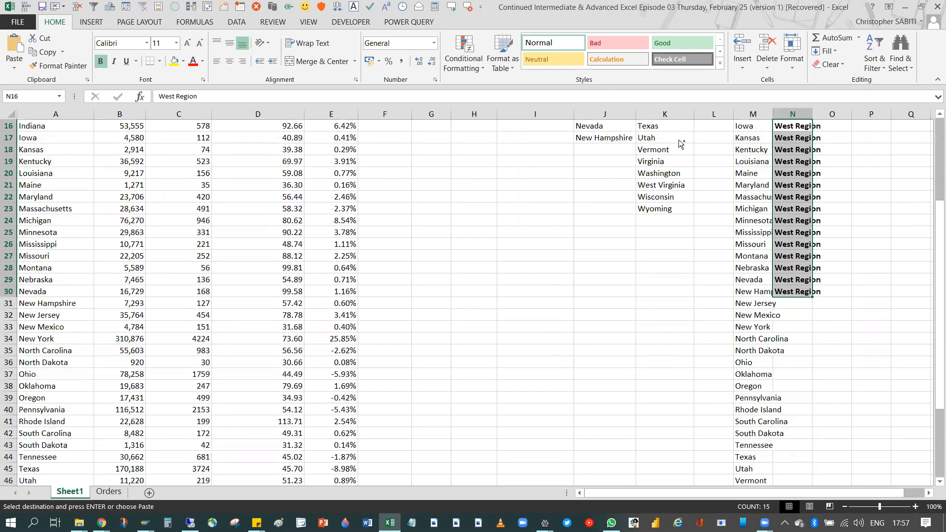
{"action": "scroll", "coordinate": [682, 143], "scroll_direction": "up", "scroll_amount": 5}
{"action": "left_click", "coordinate": [665, 138]}
{"action": "key", "text": "ctrl+c"}
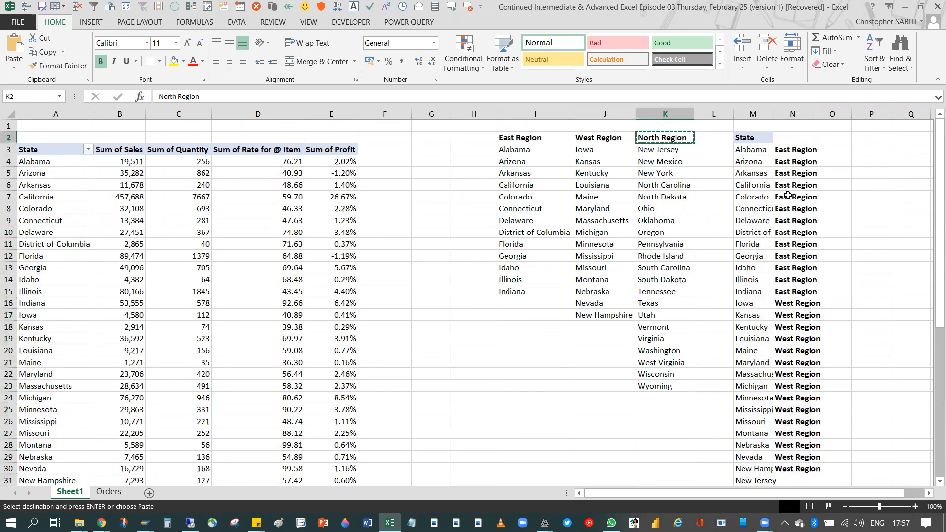
{"action": "scroll", "coordinate": [792, 419], "scroll_direction": "down", "scroll_amount": 8}
{"action": "left_click", "coordinate": [792, 422]}
{"action": "left_click", "coordinate": [792, 432], "text": "shift"}
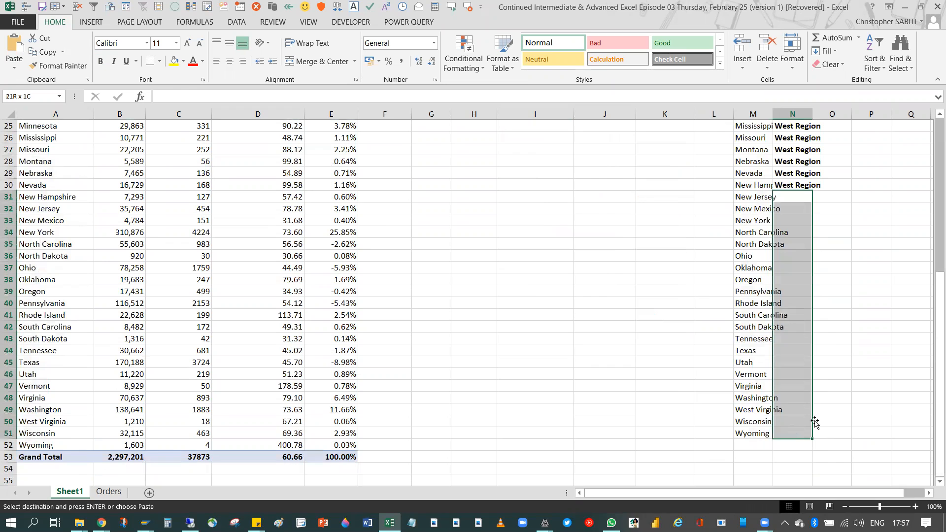
{"action": "key", "text": "ctrl+v"}
{"action": "scroll", "coordinate": [785, 191], "scroll_direction": "up", "scroll_amount": 2}
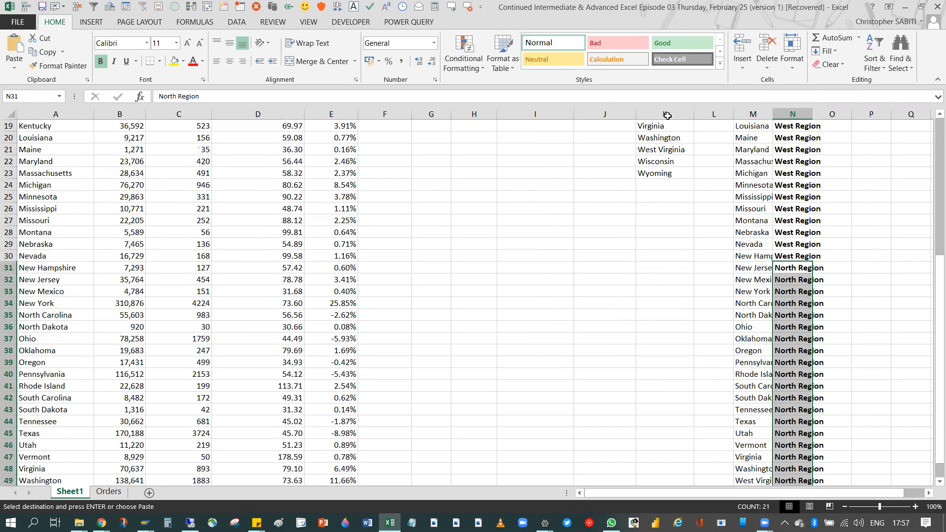
Delete columns I:K holding the three separate region lists and autofit the column of region names beside the states.
{"action": "scroll", "coordinate": [667, 118], "scroll_direction": "up", "scroll_amount": 4}
{"action": "scroll", "coordinate": [664, 118], "scroll_direction": "up", "scroll_amount": 2}
{"action": "left_click", "coordinate": [664, 114]}
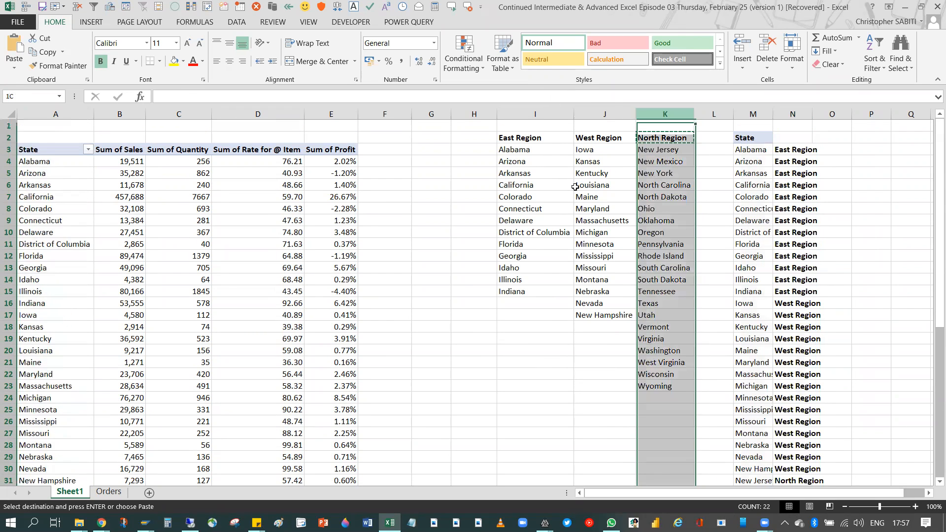
{"action": "left_click", "coordinate": [535, 114], "text": "shift"}
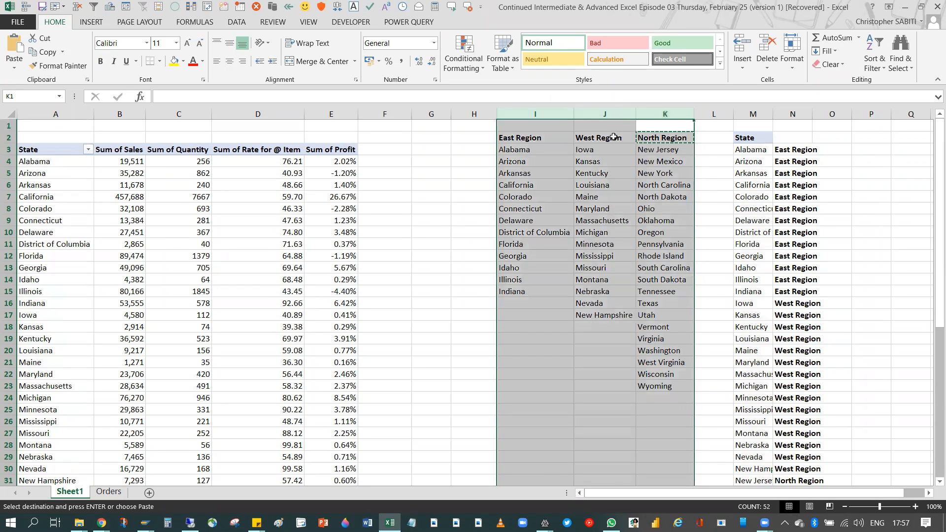
{"action": "key", "text": "ctrl+z"}
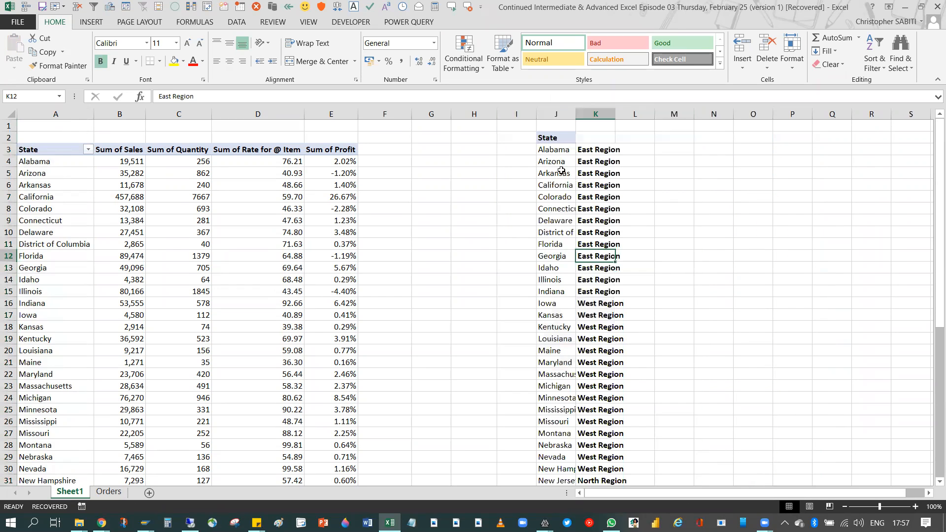
{"action": "key", "text": "ctrl+z"}
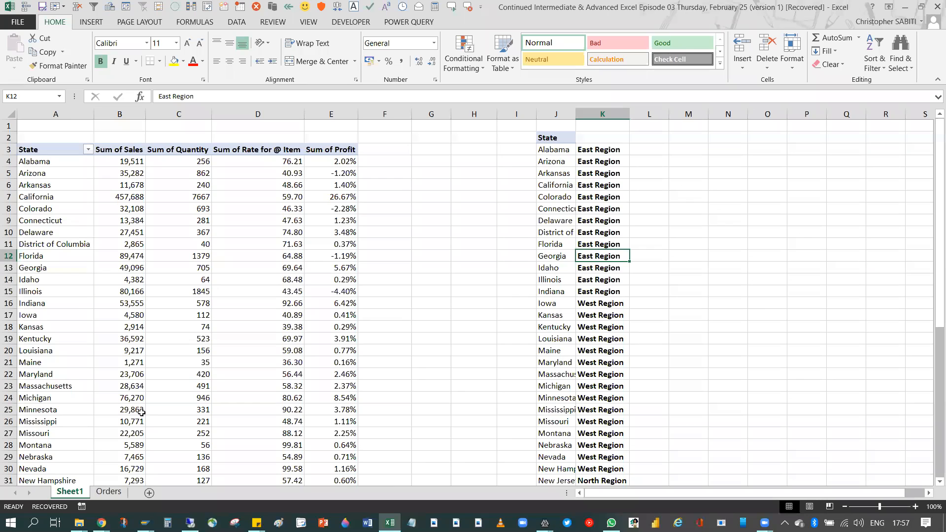
{"action": "key", "text": "ctrl+z"}
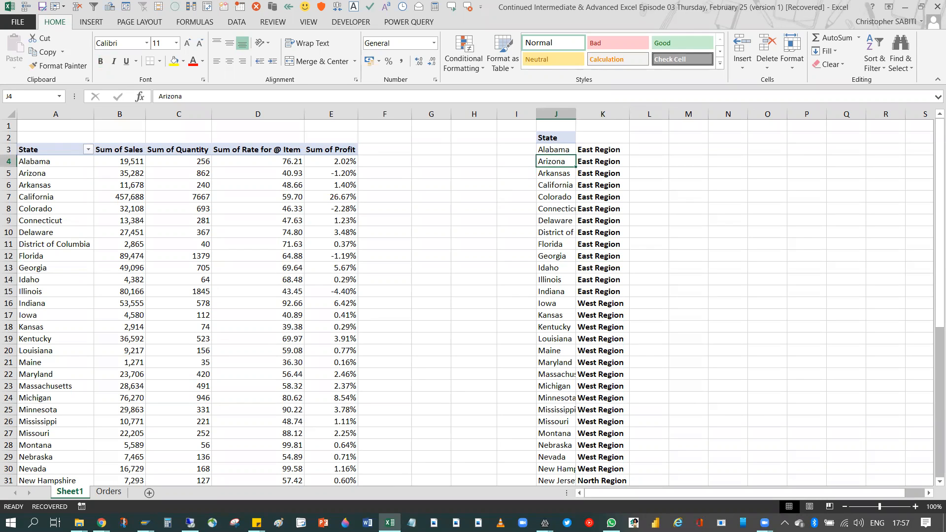
{"action": "key", "text": "ctrl+z"}
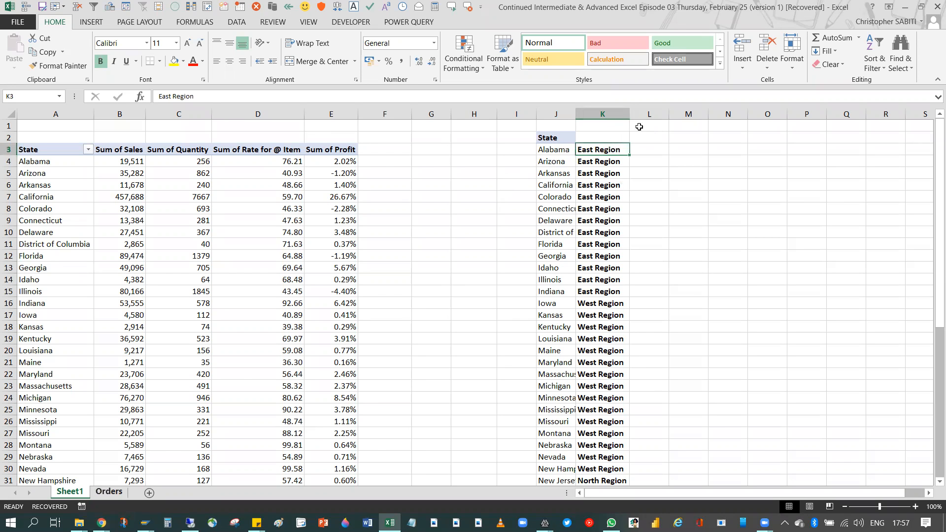
On the Orders sheet, rename the Region2 column header in V1 as "Pronvice".
{"action": "key", "text": "ctrl+Page_Down"}
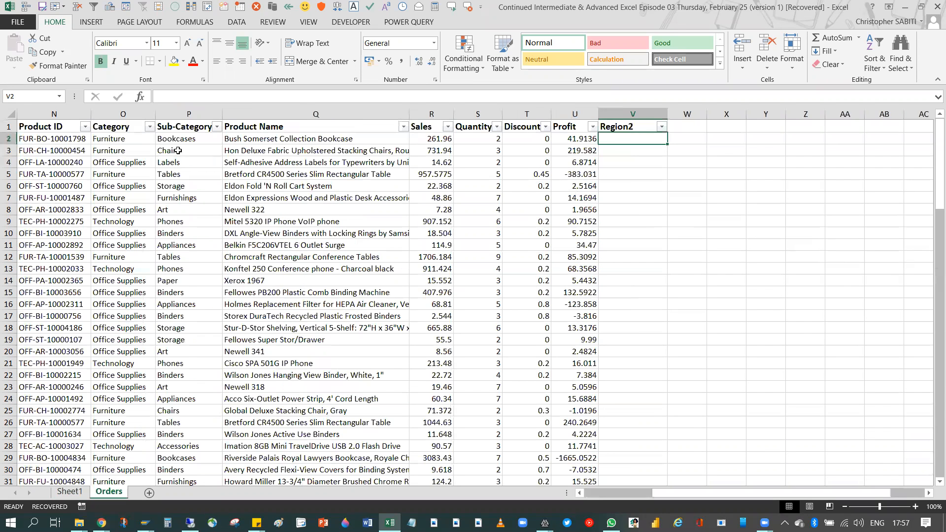
{"action": "key", "text": "Up"}
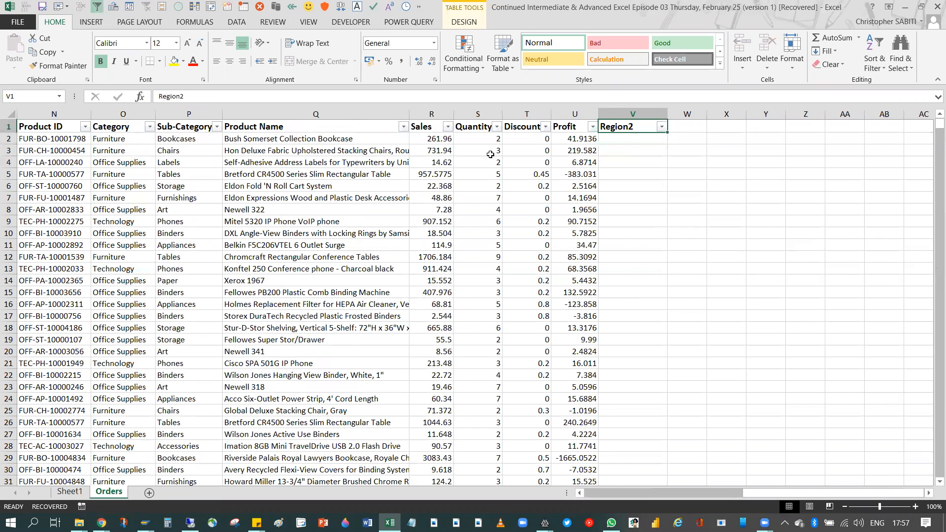
{"action": "scroll", "coordinate": [498, 162], "scroll_direction": "left", "scroll_amount": 3}
{"action": "scroll", "coordinate": [500, 164], "scroll_direction": "left", "scroll_amount": 1}
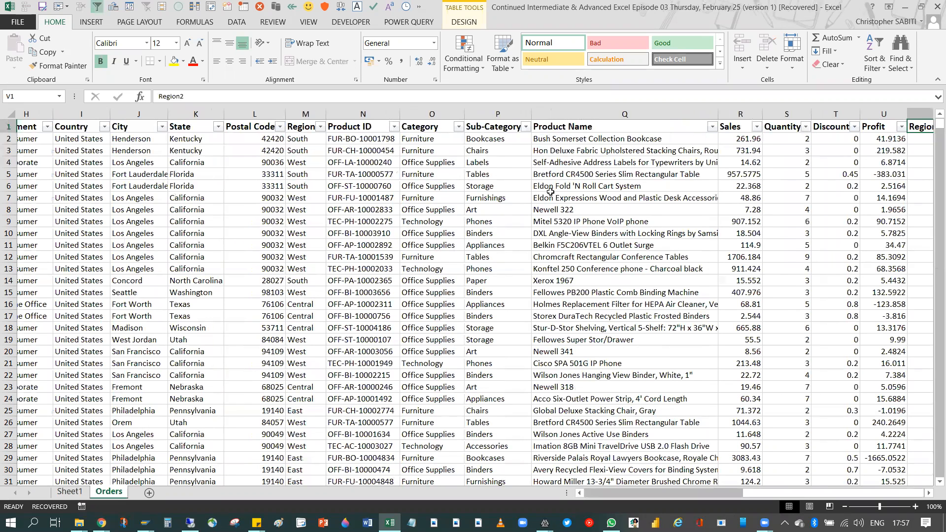
{"action": "scroll", "coordinate": [569, 214], "scroll_direction": "left", "scroll_amount": 7}
{"action": "scroll", "coordinate": [583, 216], "scroll_direction": "right", "scroll_amount": 1}
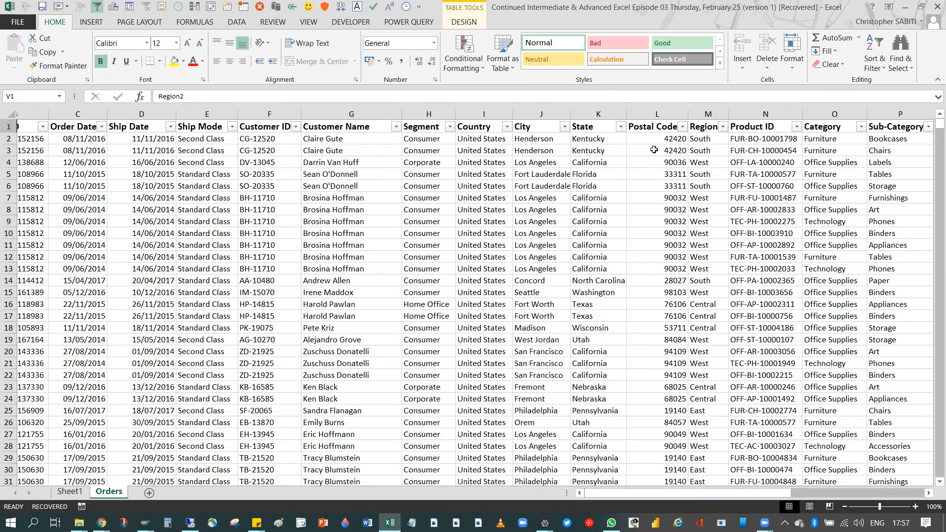
{"action": "scroll", "coordinate": [654, 150], "scroll_direction": "right", "scroll_amount": 6}
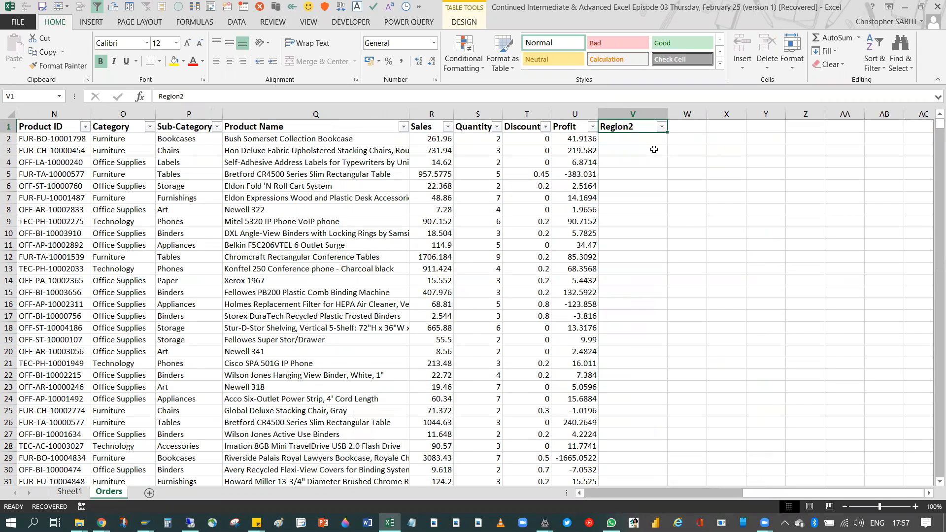
{"action": "type", "text": "Pronvice"}
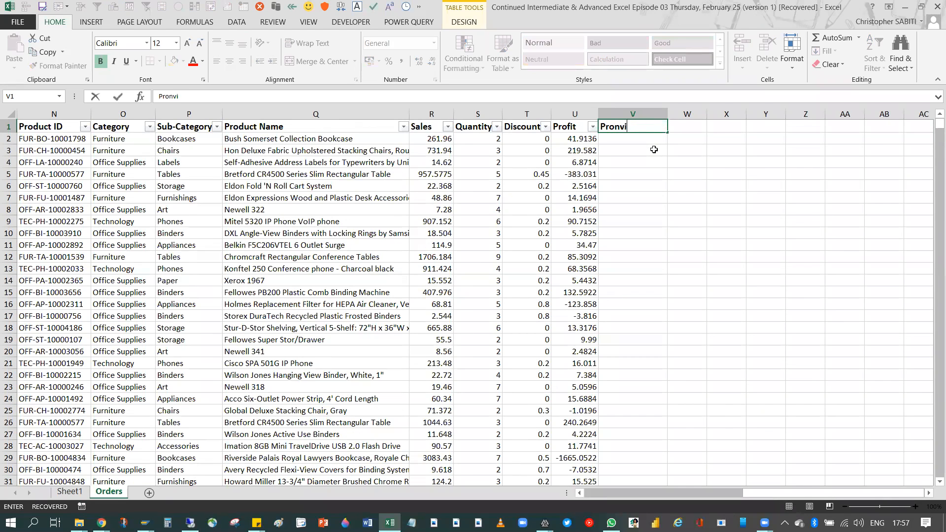
{"action": "key", "text": "Return"}
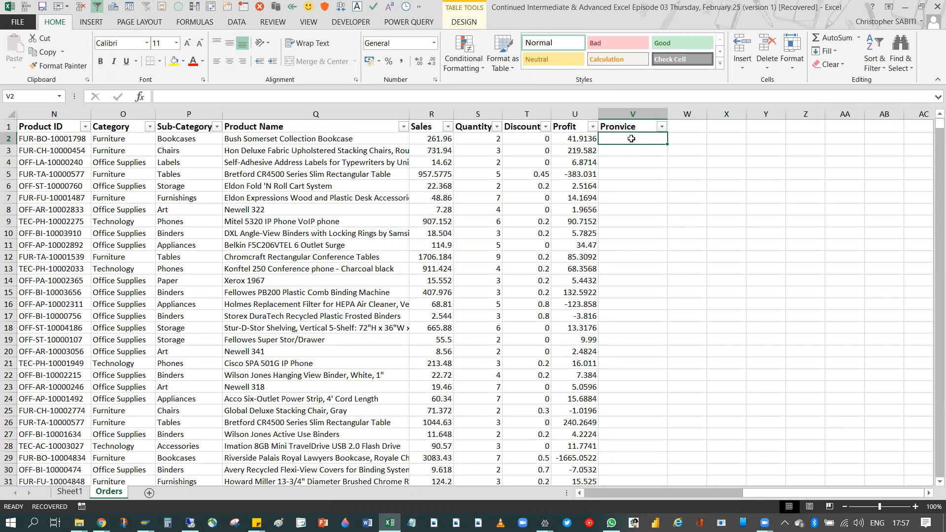
Begin a VLOOKUP formula in V2 of the Pronvice column with the row's State as the lookup value.
{"action": "type", "text": "="}
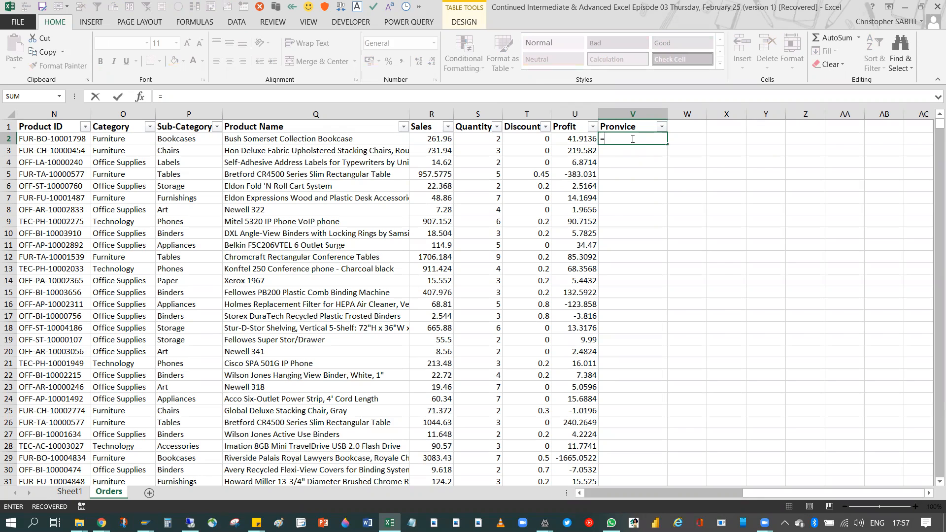
{"action": "type", "text": "vl"}
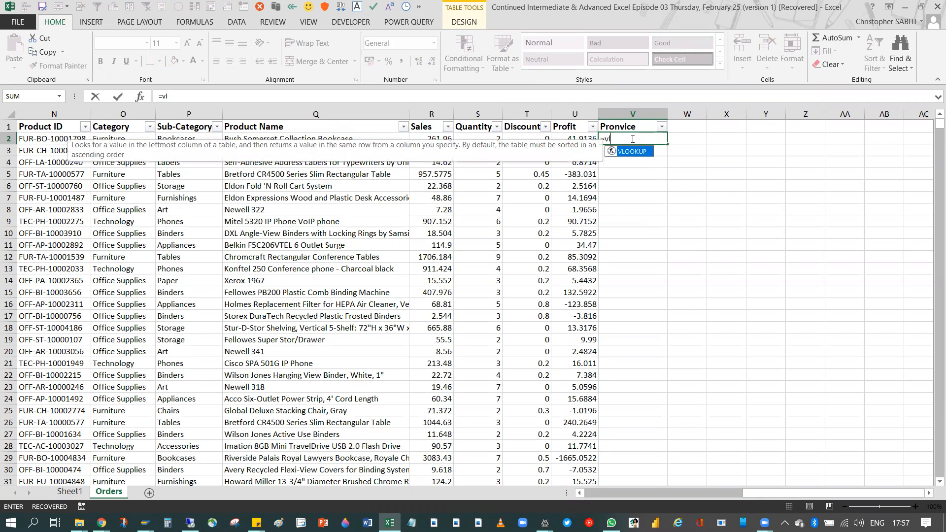
{"action": "type", "text": "o"}
{"action": "key", "text": "Tab"}
{"action": "key", "text": "Left"}
{"action": "key", "text": "Left"}
{"action": "key", "text": "Left"}
{"action": "key", "text": "Left"}
{"action": "key", "text": "Left"}
{"action": "key", "text": "Left"}
{"action": "key", "text": "Left"}
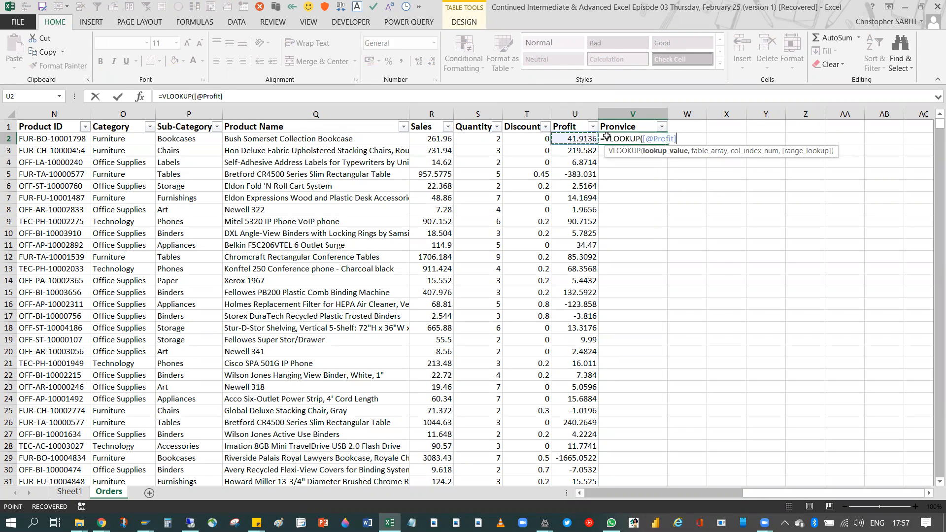
{"action": "key", "text": "Left"}
{"action": "key", "text": "Left"}
{"action": "key", "text": "Left"}
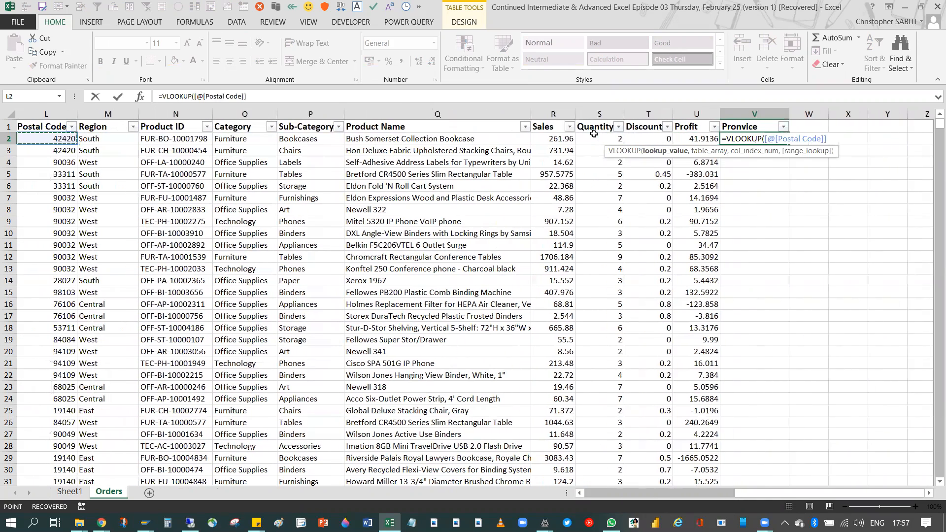
{"action": "key", "text": "Left"}
{"action": "key", "text": "Left"}
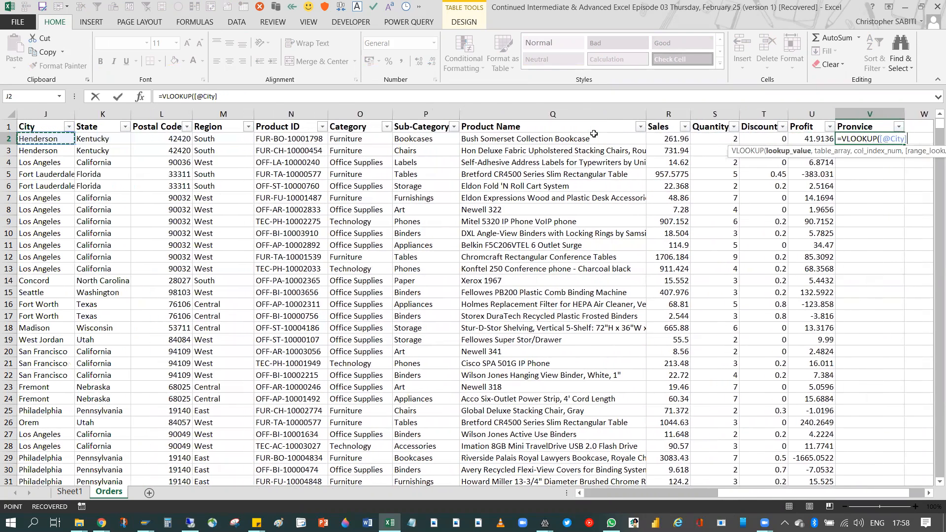
{"action": "key", "text": "Right"}
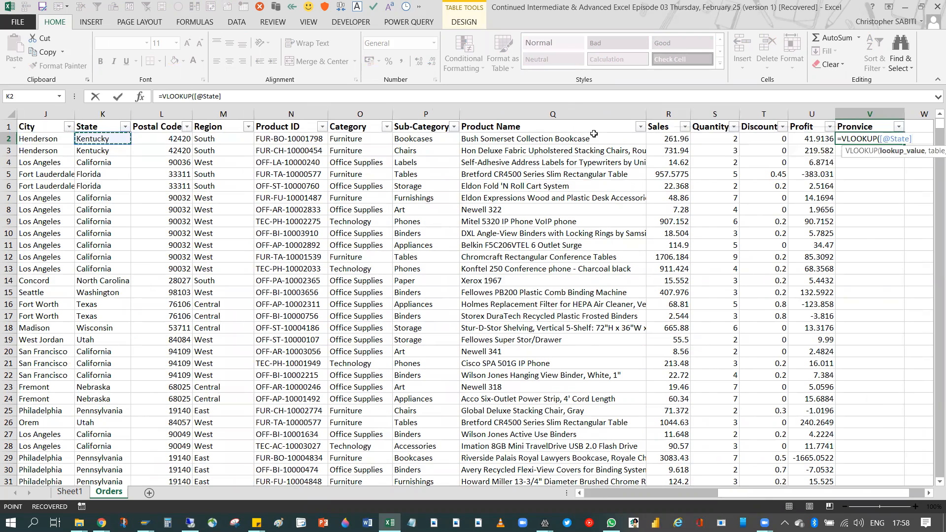
{"action": "type", "text": ","}
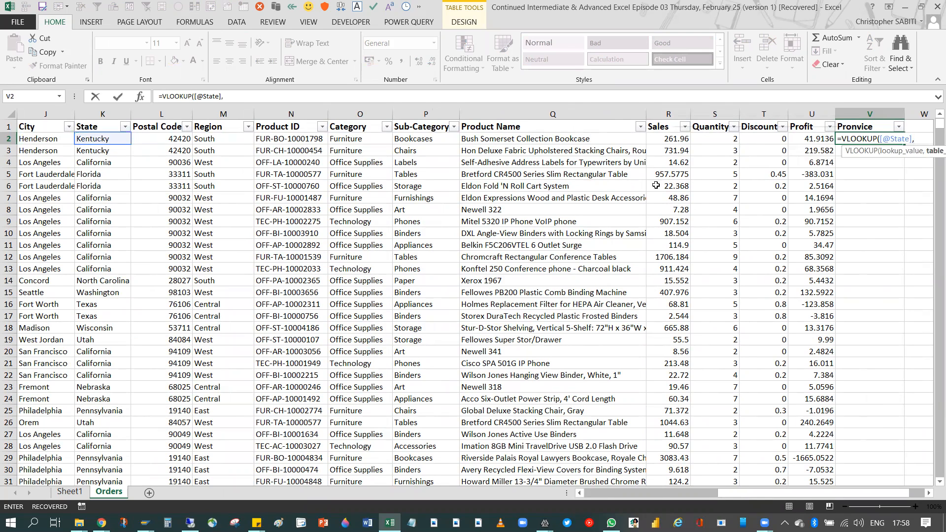
Set the VLOOKUP table array to columns J:K on Sheet1, ready for the column index argument.
{"action": "left_click", "coordinate": [77, 491]}
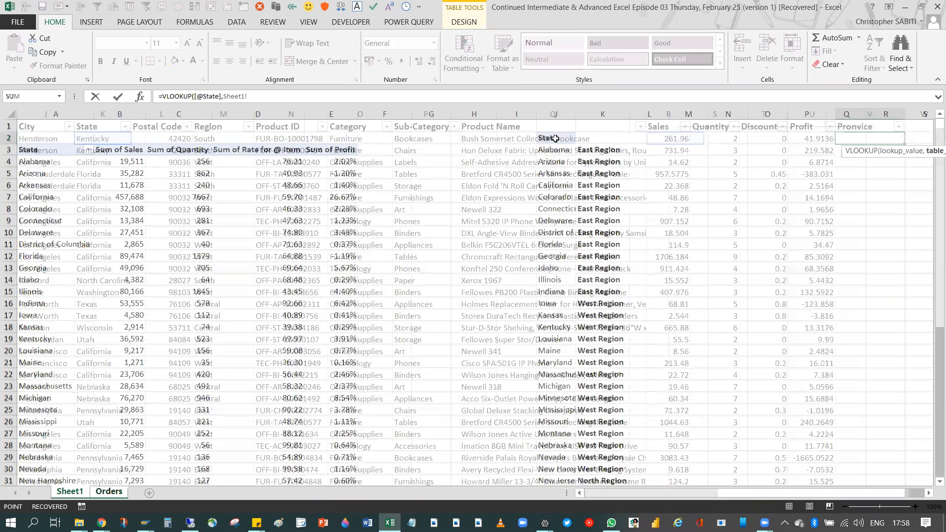
{"action": "left_click", "coordinate": [574, 115]}
{"action": "left_click_drag", "start_coordinate": [576, 118], "coordinate": [596, 114]}
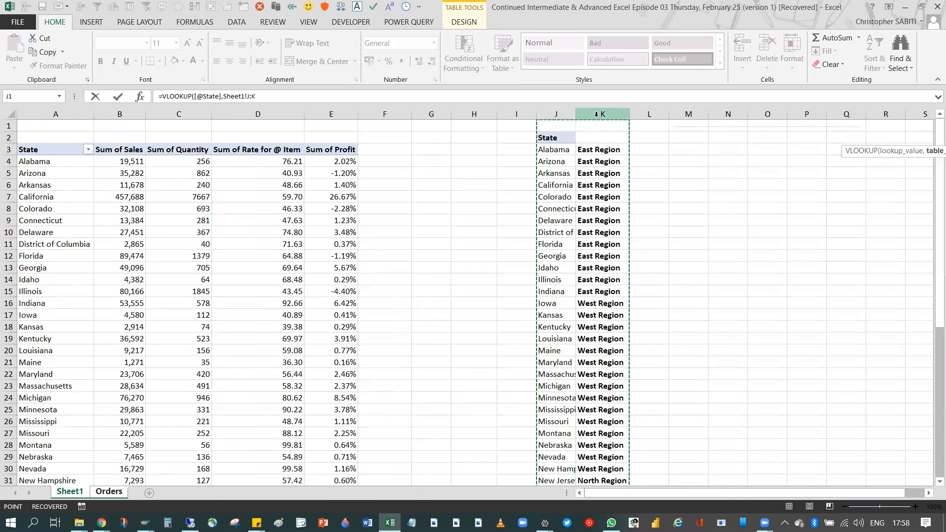
{"action": "type", "text": ","}
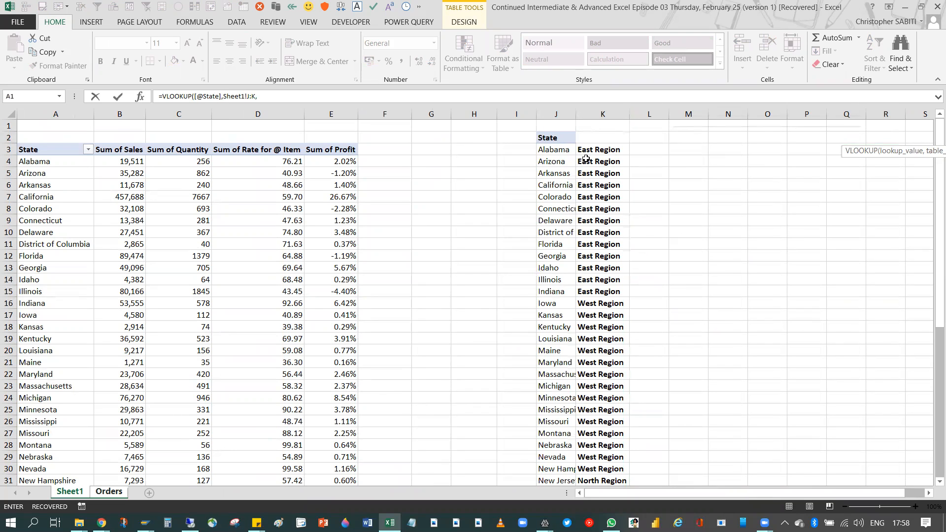
Complete the Pronvice VLOOKUP with column index 2 and exact match 0, fill it down the column, and review the assigned regions.
{"action": "type", "text": "2,0"}
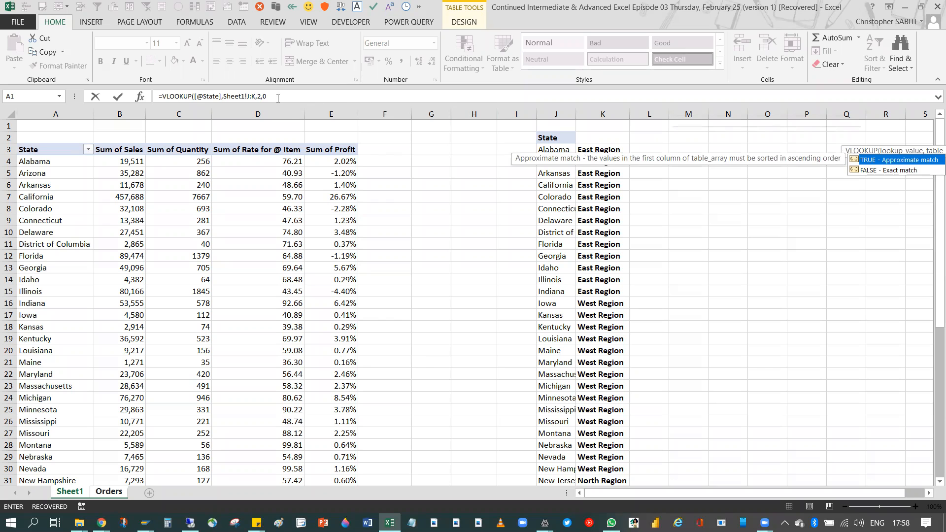
{"action": "left_click_drag", "start_coordinate": [278, 98], "coordinate": [158, 96]}
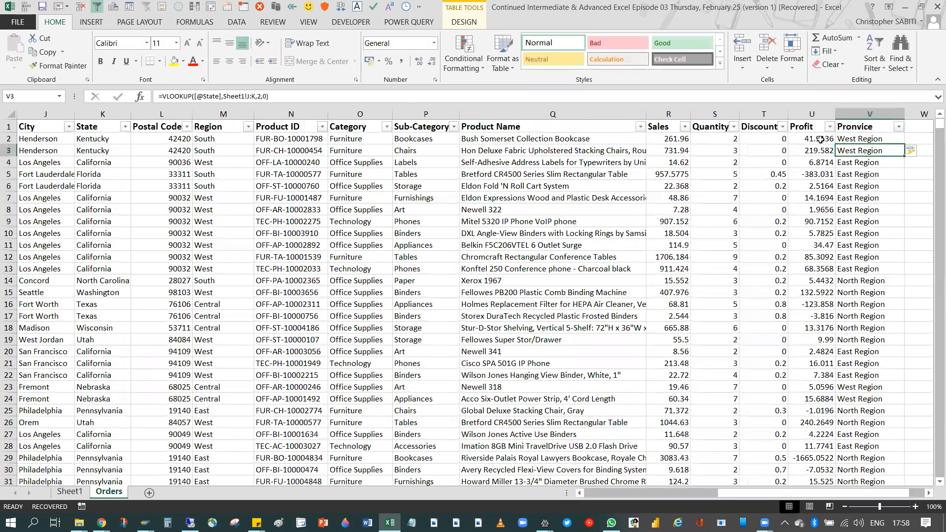
{"action": "key", "text": "Return"}
{"action": "left_click", "coordinate": [809, 140]}
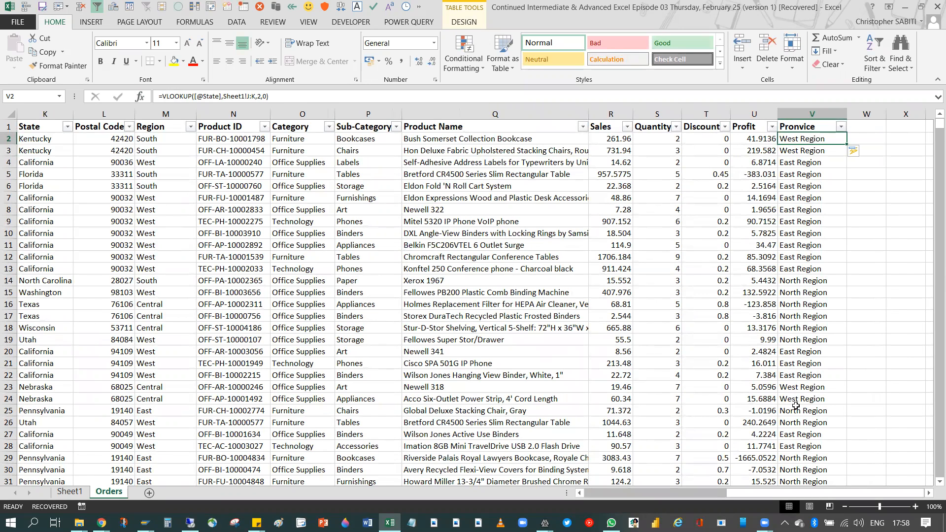
{"action": "scroll", "coordinate": [818, 376], "scroll_direction": "down", "scroll_amount": 1}
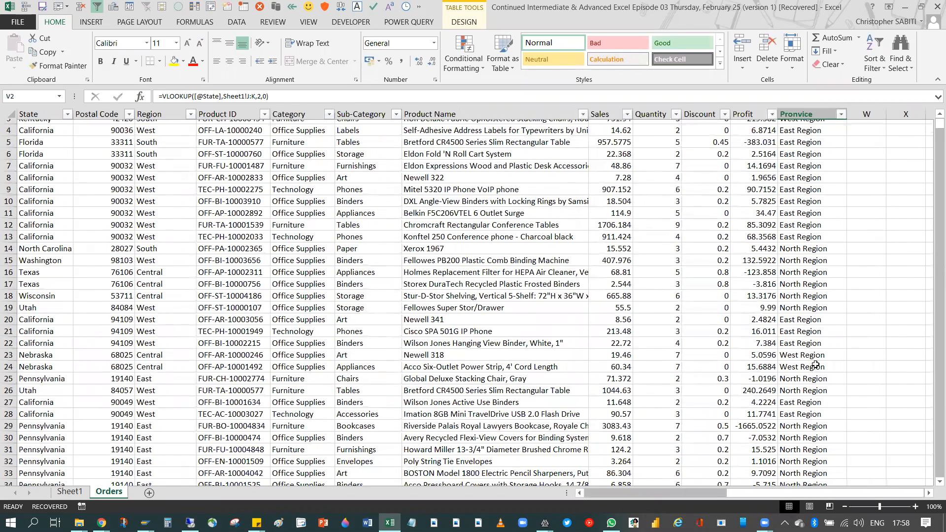
{"action": "scroll", "coordinate": [822, 156], "scroll_direction": "down", "scroll_amount": 6}
{"action": "scroll", "coordinate": [833, 168], "scroll_direction": "up", "scroll_amount": 8}
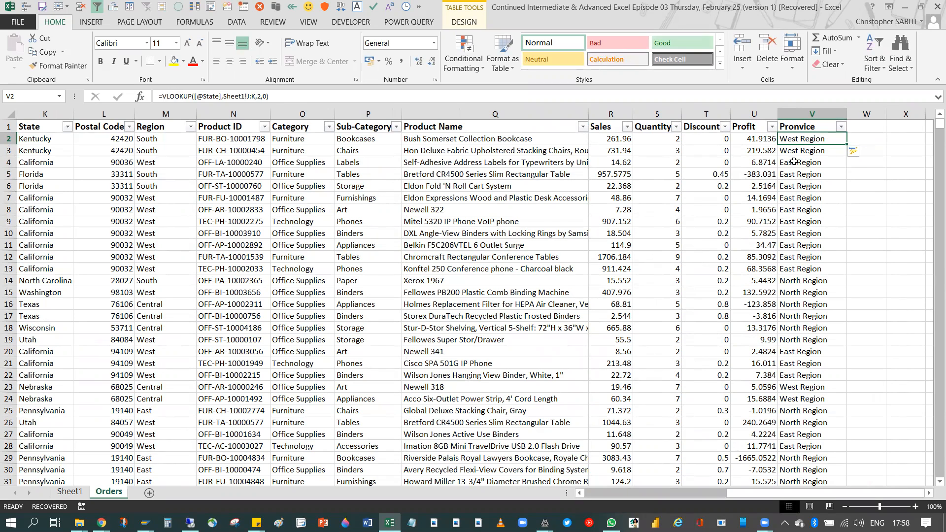
{"action": "left_click", "coordinate": [810, 222]}
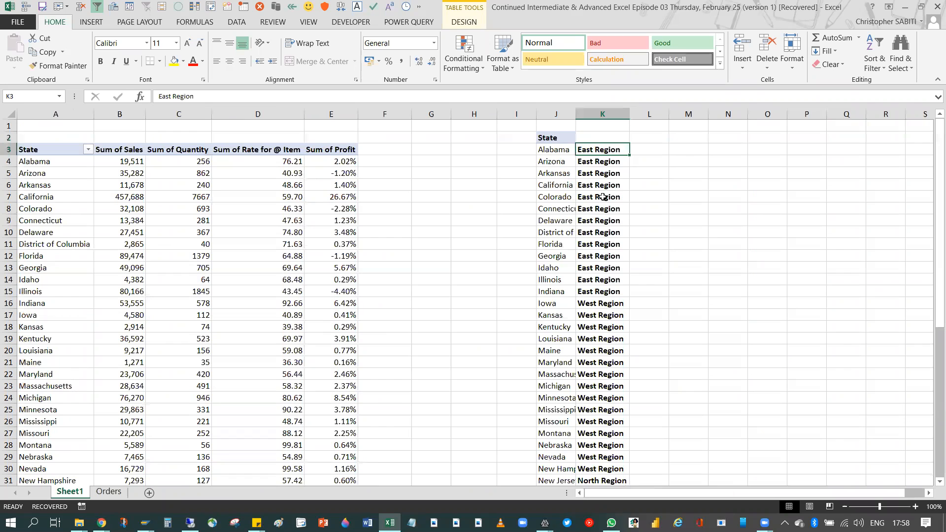
Return to the PivotTable on Sheet1 and refresh it to load the Pronvice field from Orders.
{"action": "key", "text": "ctrl+Page_Up"}
{"action": "left_click", "coordinate": [555, 114]}
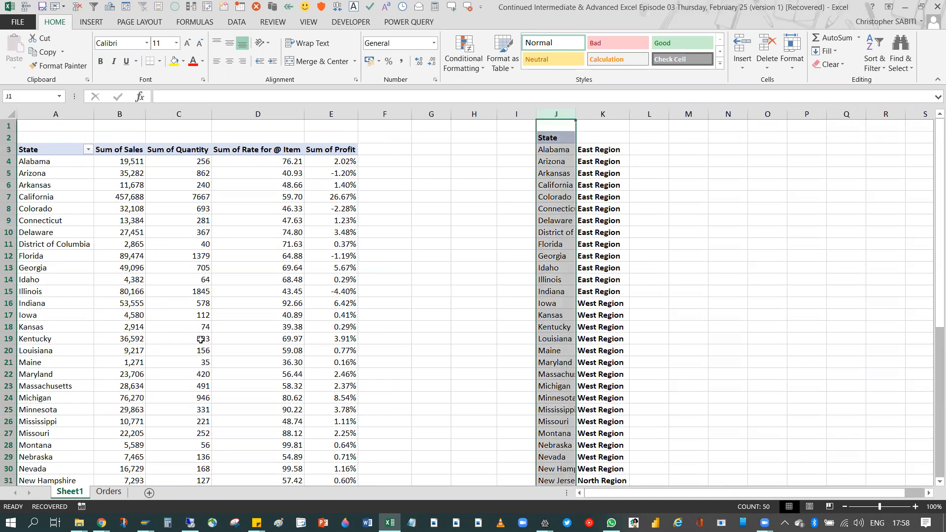
{"action": "scroll", "coordinate": [146, 350], "scroll_direction": "down", "scroll_amount": 4}
{"action": "left_click", "coordinate": [9, 244]}
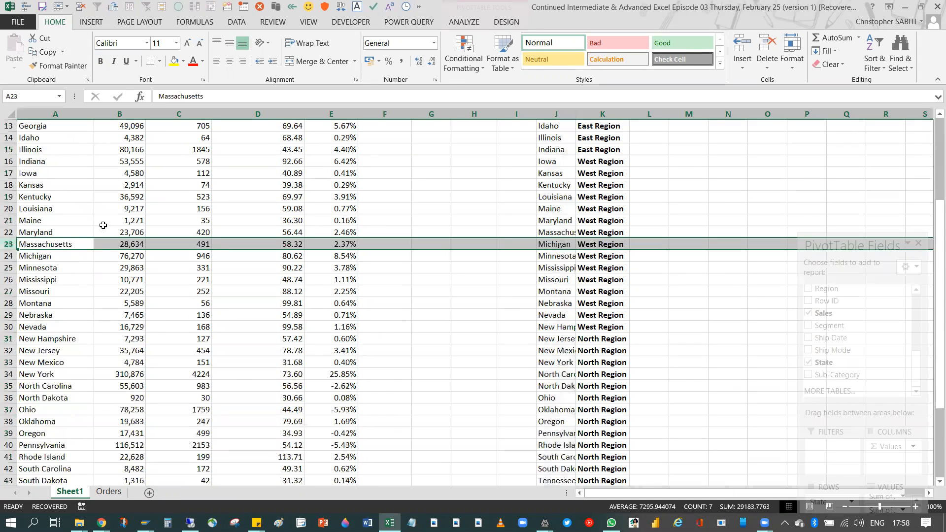
{"action": "left_click", "coordinate": [53, 205]}
{"action": "scroll", "coordinate": [60, 200], "scroll_direction": "up", "scroll_amount": 4}
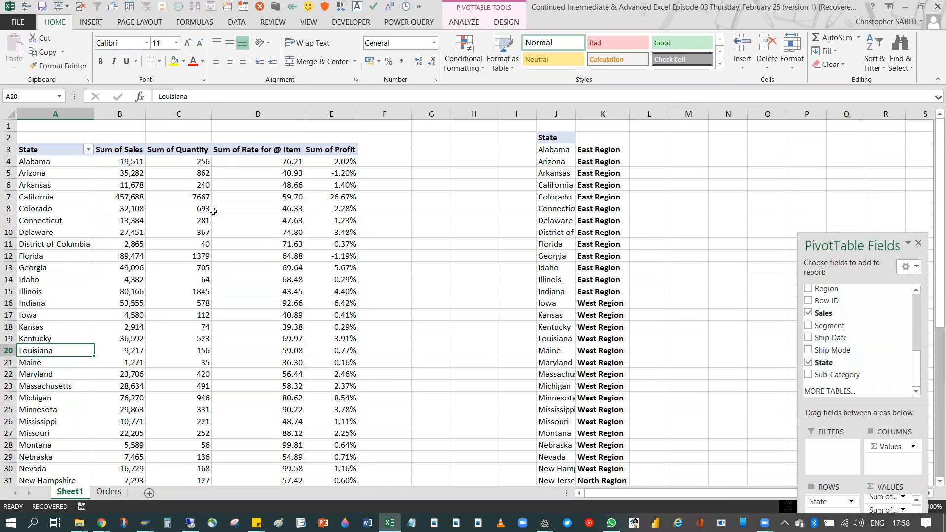
{"action": "left_click", "coordinate": [462, 22]}
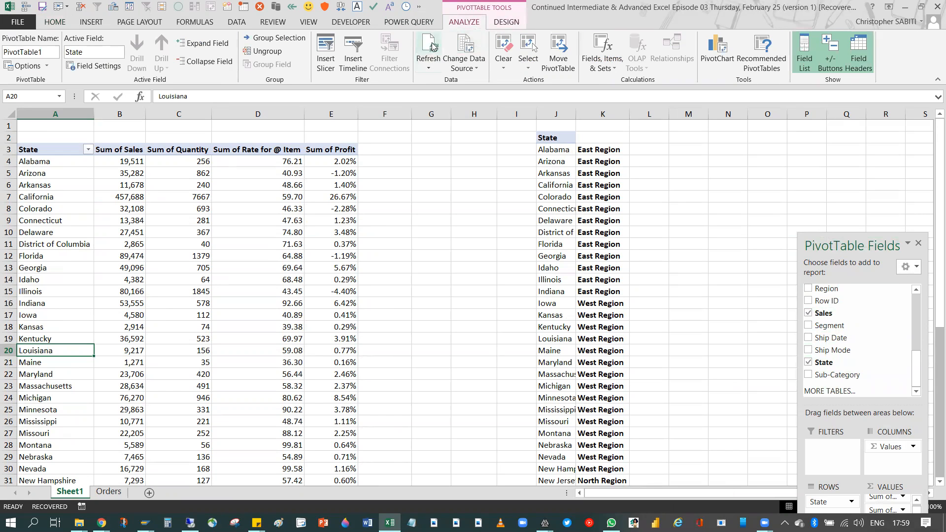
Replace State with the Pronvice field in the PivotTable's rows.
{"action": "scroll", "coordinate": [900, 375], "scroll_direction": "down", "scroll_amount": 1}
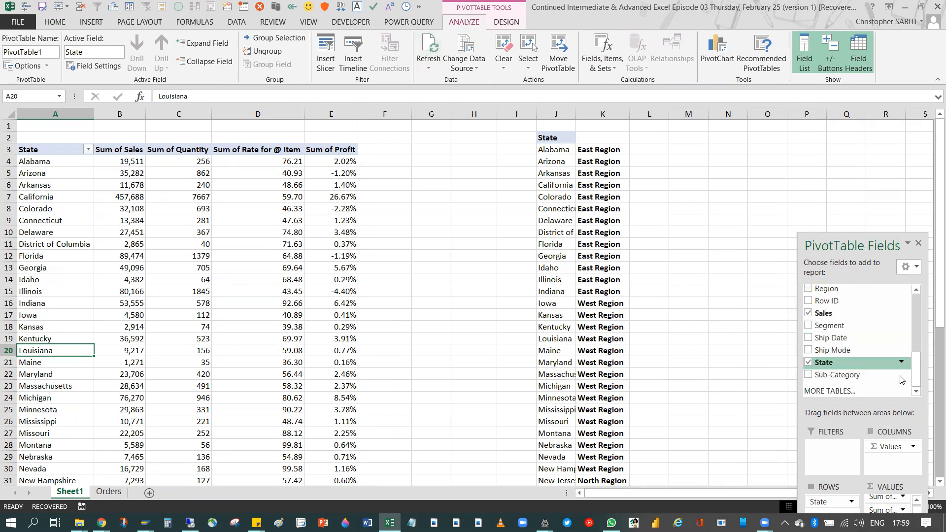
{"action": "scroll", "coordinate": [914, 356], "scroll_direction": "up", "scroll_amount": 1}
{"action": "left_click_drag", "start_coordinate": [915, 356], "coordinate": [914, 312]}
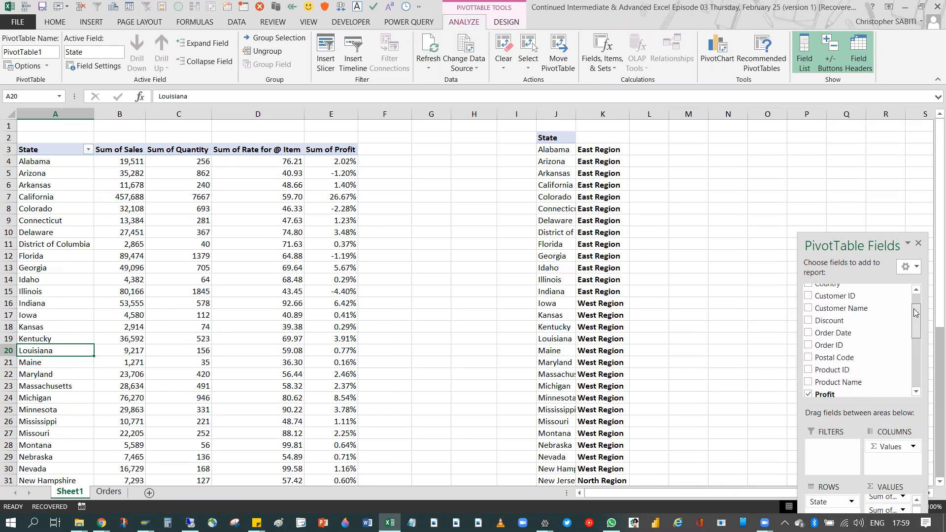
{"action": "left_click", "coordinate": [914, 269]}
{"action": "left_click", "coordinate": [798, 440]}
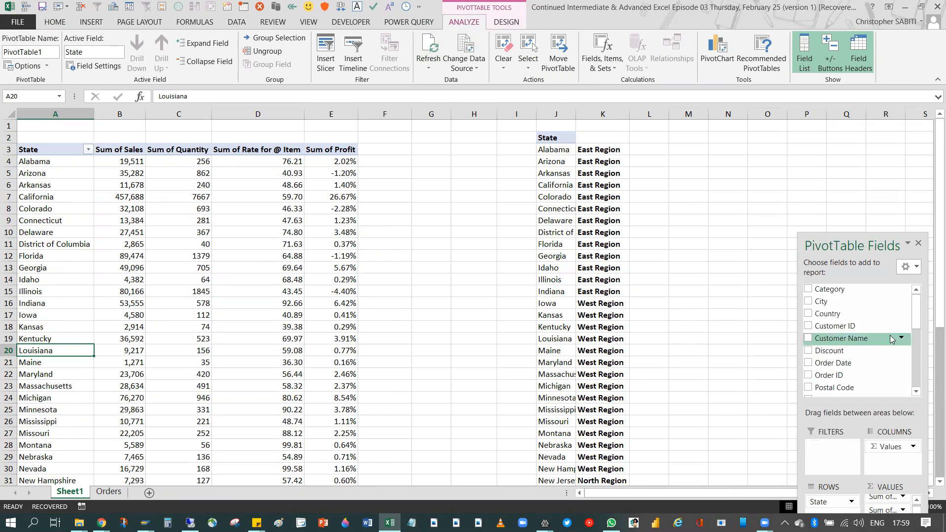
{"action": "left_click_drag", "start_coordinate": [918, 311], "coordinate": [917, 338]}
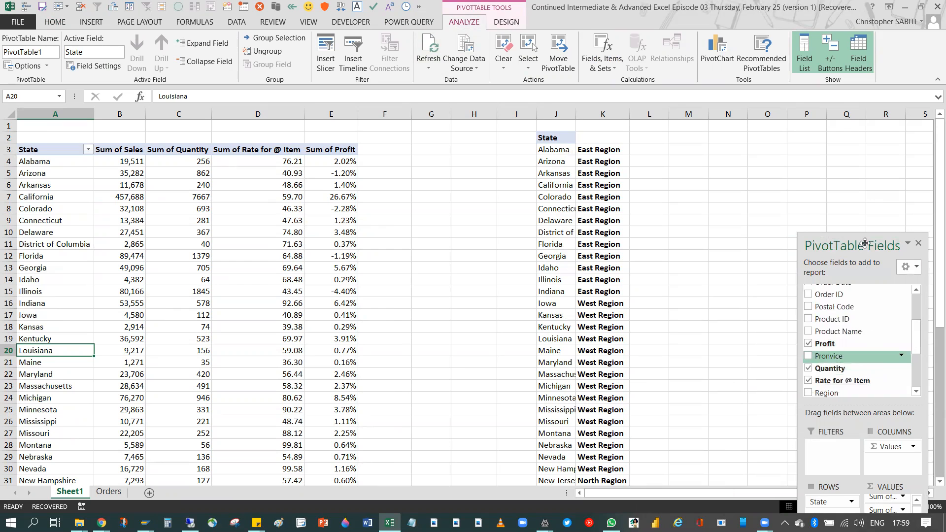
{"action": "left_click_drag", "start_coordinate": [863, 232], "coordinate": [863, 99]}
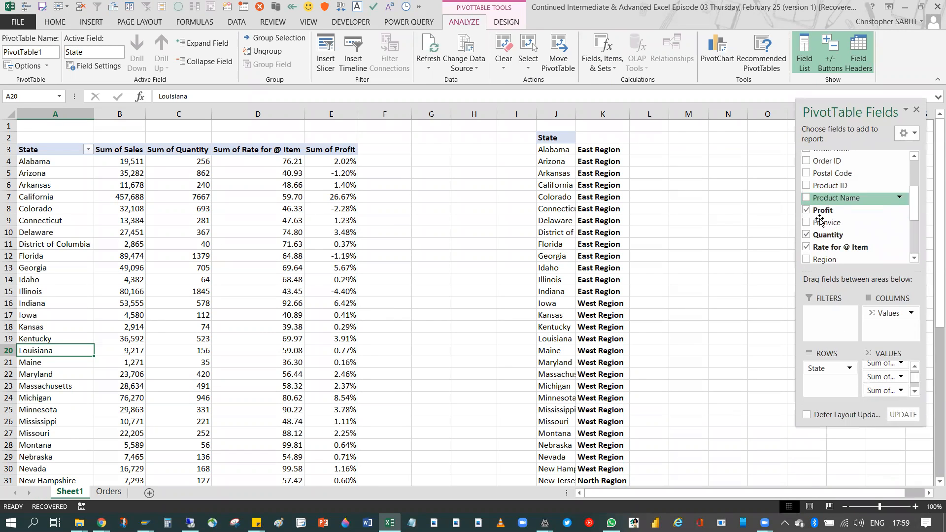
{"action": "left_click_drag", "start_coordinate": [824, 227], "coordinate": [845, 255]}
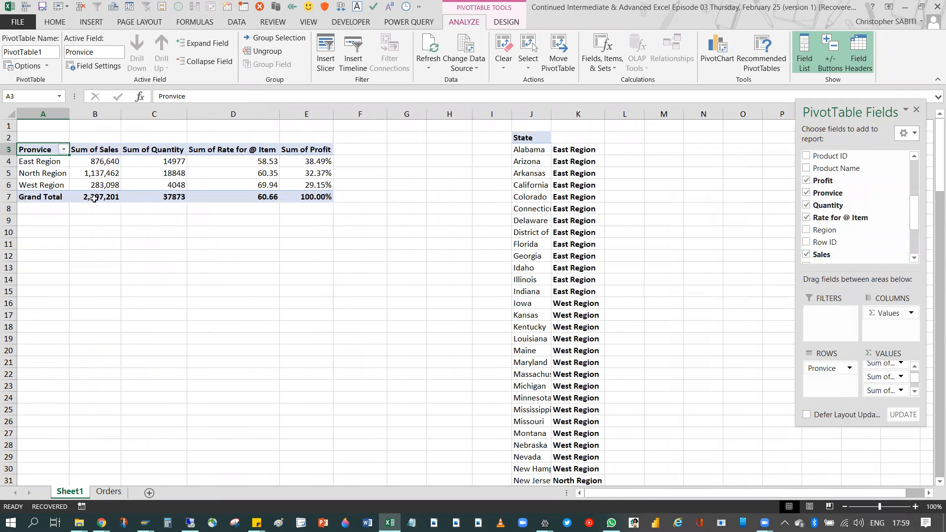
Examine the sales, quantity, rate and profit figures of the three regions in the PivotTable.
{"action": "left_click", "coordinate": [48, 186]}
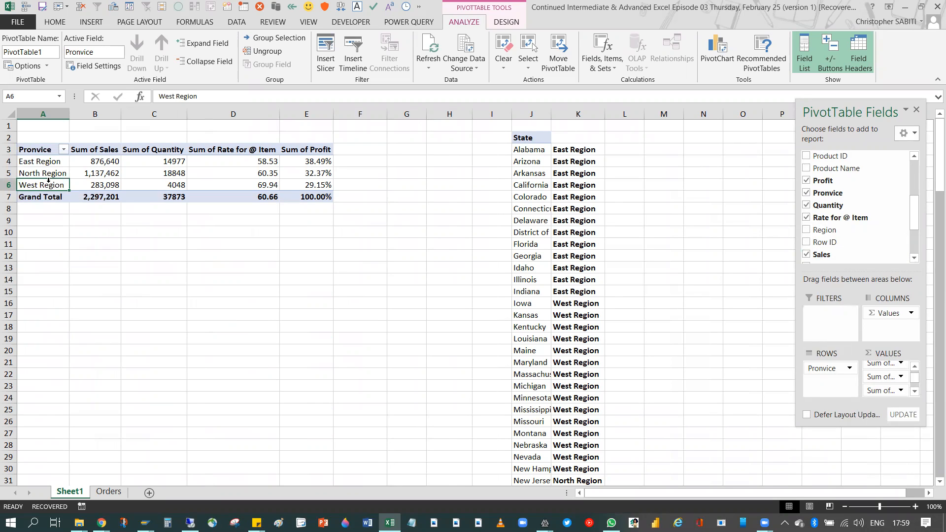
{"action": "left_click_drag", "start_coordinate": [95, 162], "coordinate": [96, 186]}
{"action": "left_click_drag", "start_coordinate": [173, 160], "coordinate": [180, 183]}
{"action": "left_click_drag", "start_coordinate": [239, 163], "coordinate": [269, 185]}
{"action": "left_click", "coordinate": [310, 184]}
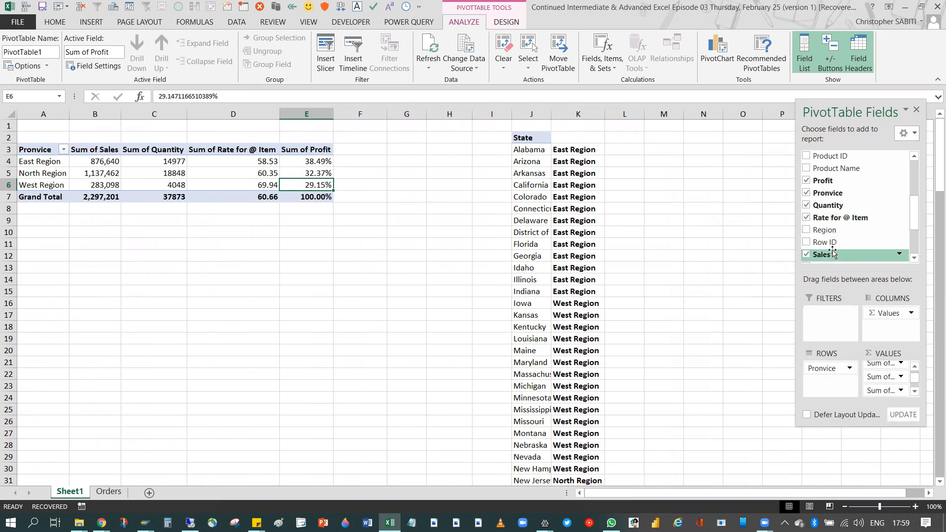
Undo the two row field changes in the PivotTable and check the Pronvice column on the Orders sheet.
{"action": "scroll", "coordinate": [838, 232], "scroll_direction": "up", "scroll_amount": 2}
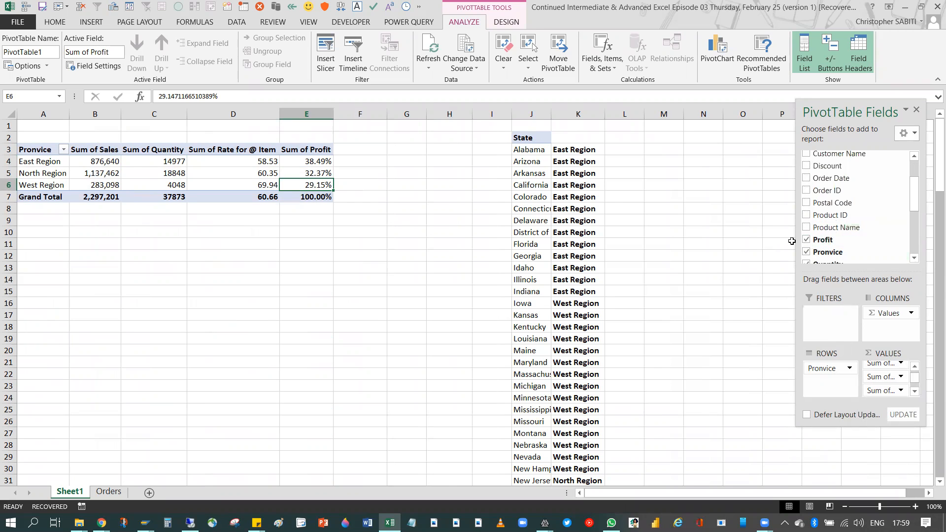
{"action": "key", "text": "ctrl+z"}
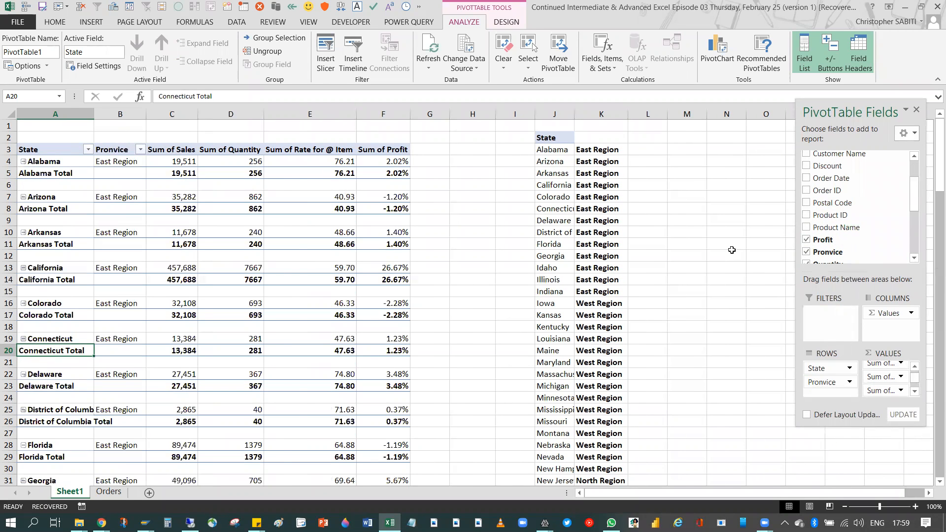
{"action": "key", "text": "ctrl+z"}
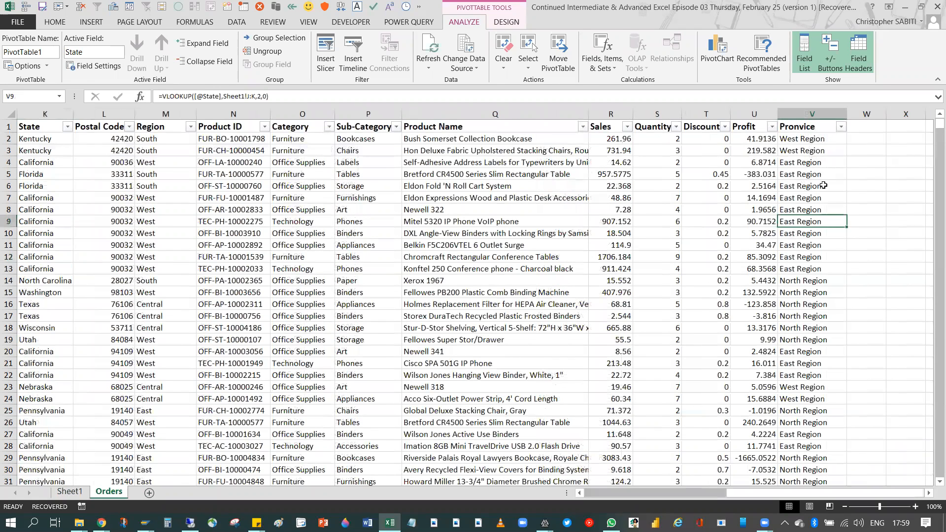
{"action": "left_click", "coordinate": [812, 114]}
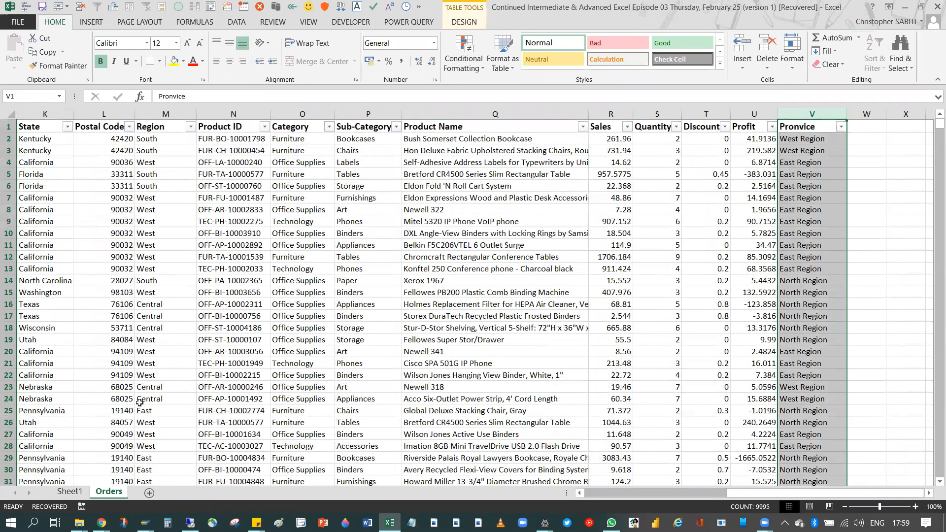
{"action": "left_click", "coordinate": [76, 493]}
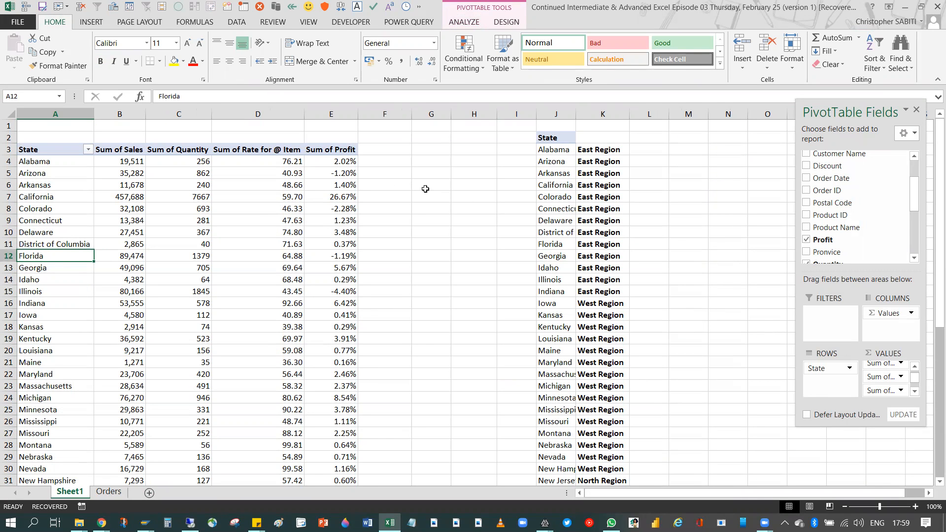
{"action": "left_click_drag", "start_coordinate": [49, 161], "coordinate": [50, 304]}
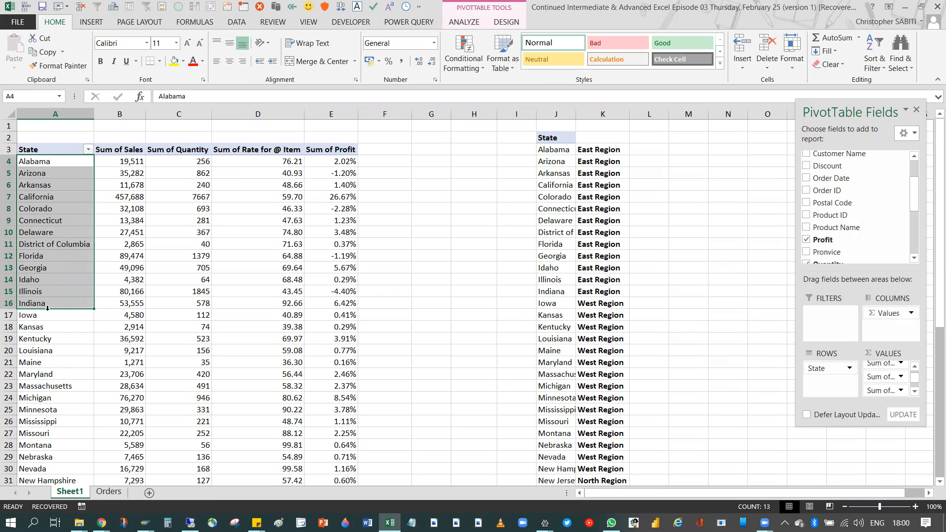
{"action": "left_click", "coordinate": [51, 173]}
{"action": "left_click_drag", "start_coordinate": [47, 162], "coordinate": [52, 198]}
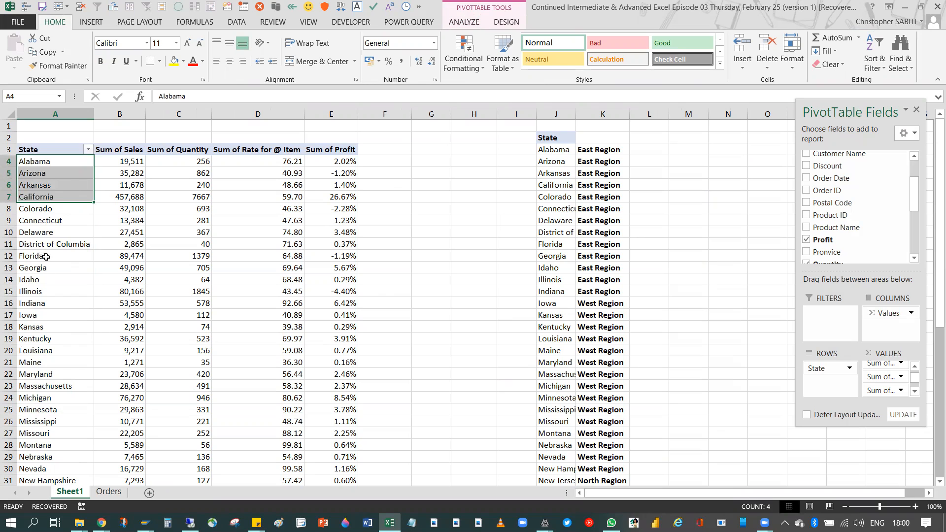
{"action": "left_click", "coordinate": [45, 233], "text": "ctrl"}
{"action": "left_click", "coordinate": [54, 287], "text": "ctrl"}
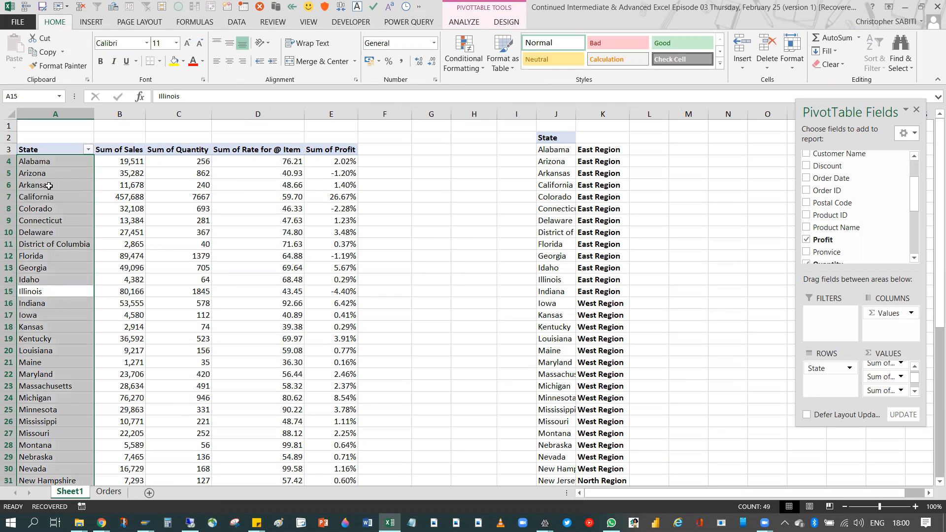
{"action": "left_click_drag", "start_coordinate": [44, 162], "coordinate": [56, 205]}
{"action": "left_click", "coordinate": [49, 280], "text": "ctrl"}
{"action": "left_click", "coordinate": [47, 315], "text": "ctrl"}
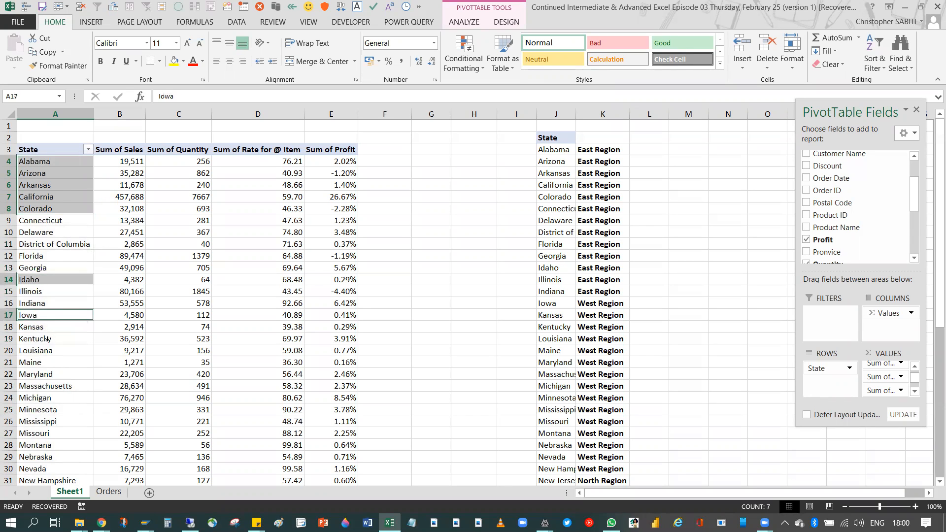
{"action": "left_click", "coordinate": [140, 326]}
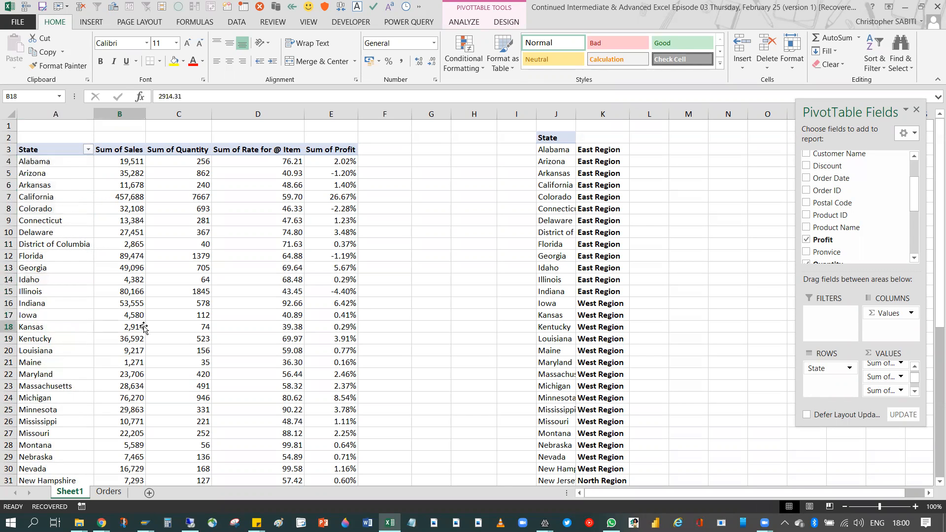
Group the states Alabama through Indiana in the PivotTable's State rows and select the new group's label.
{"action": "left_click_drag", "start_coordinate": [44, 164], "coordinate": [47, 302]}
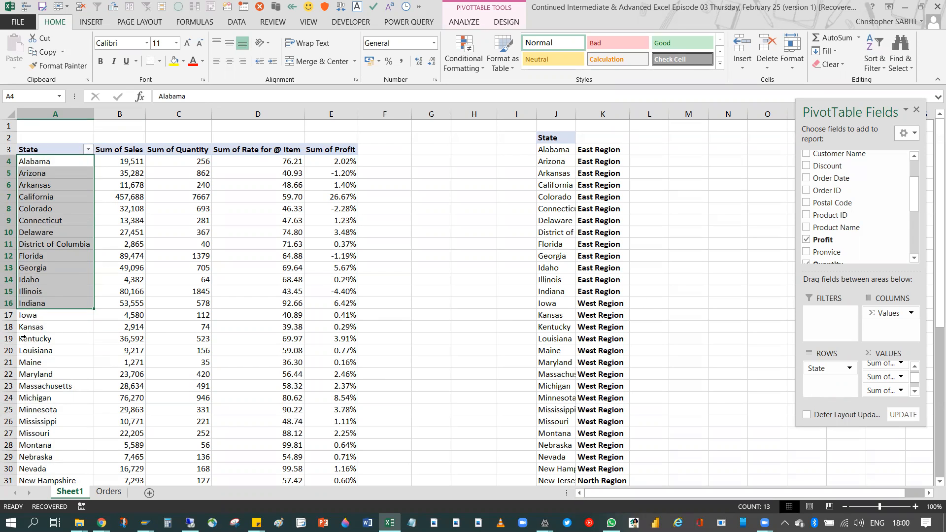
{"action": "right_click", "coordinate": [48, 211]}
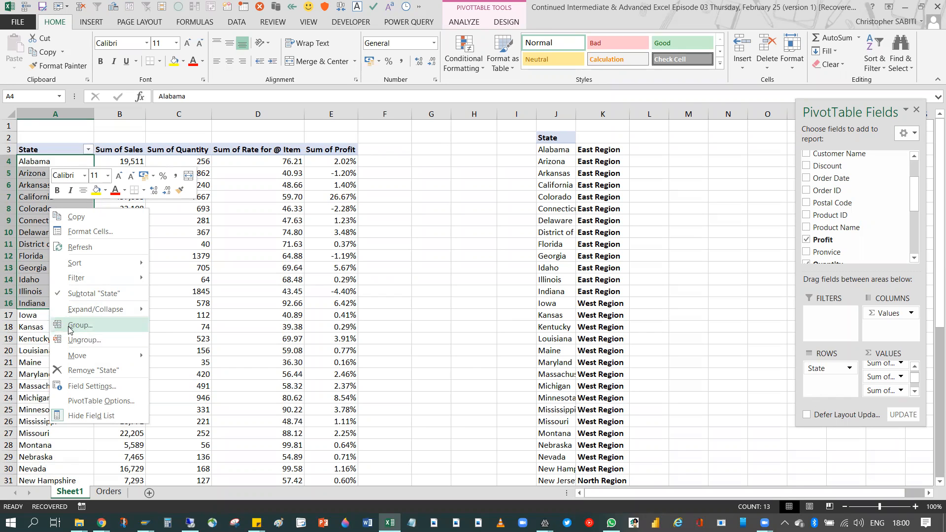
{"action": "left_click", "coordinate": [461, 22]}
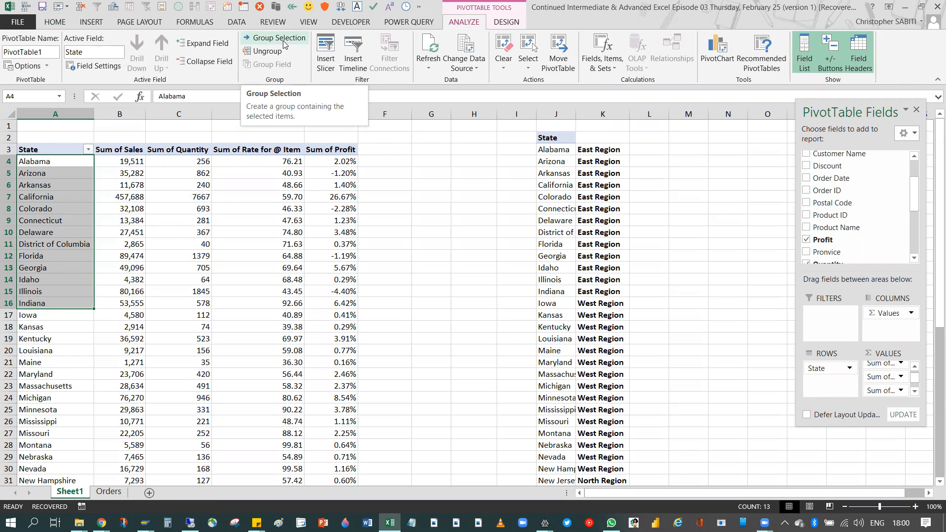
{"action": "right_click", "coordinate": [47, 211]}
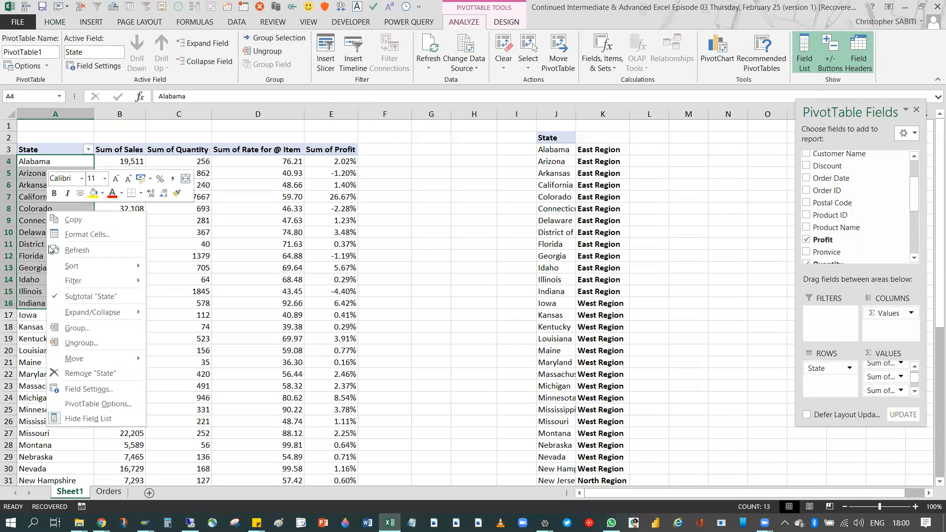
{"action": "left_click", "coordinate": [69, 328]}
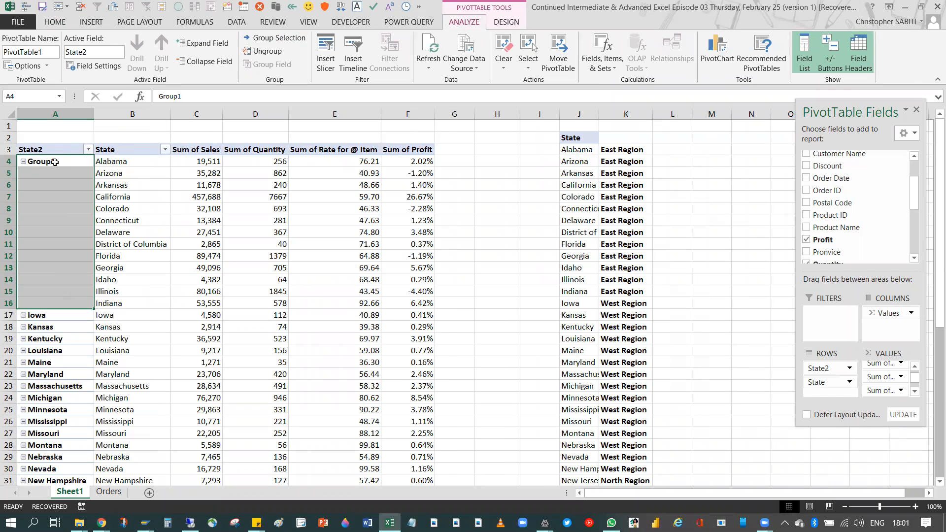
{"action": "left_click", "coordinate": [55, 162]}
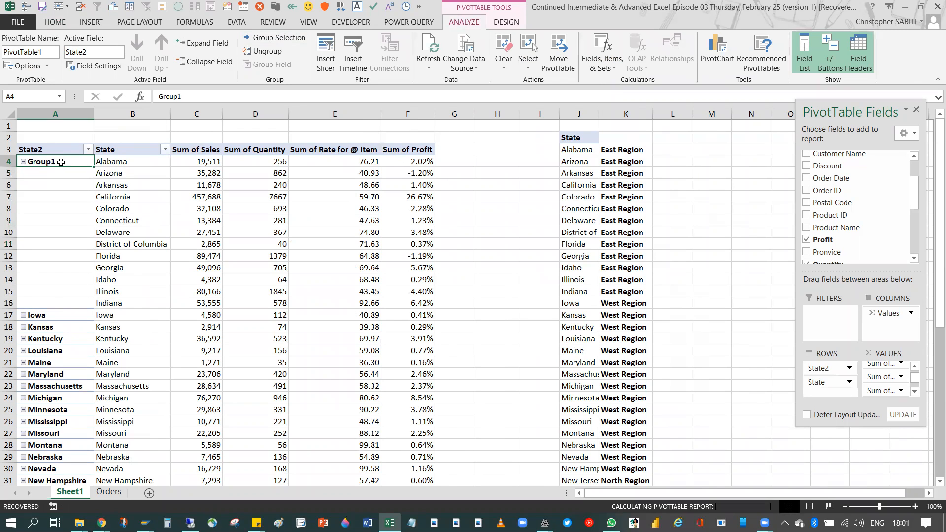
{"action": "left_click", "coordinate": [23, 161]}
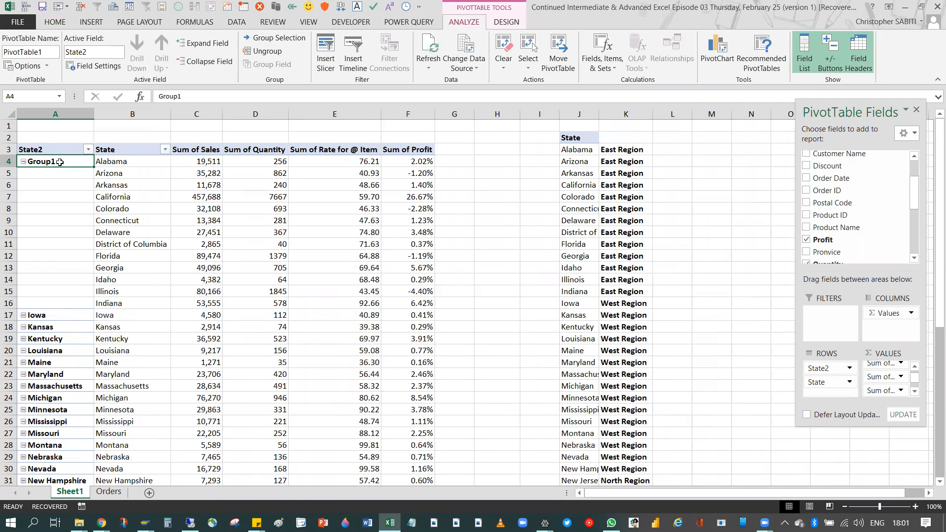
Rename the group of states Alabama through Indiana as EastRegion.
{"action": "double_click", "coordinate": [151, 92]}
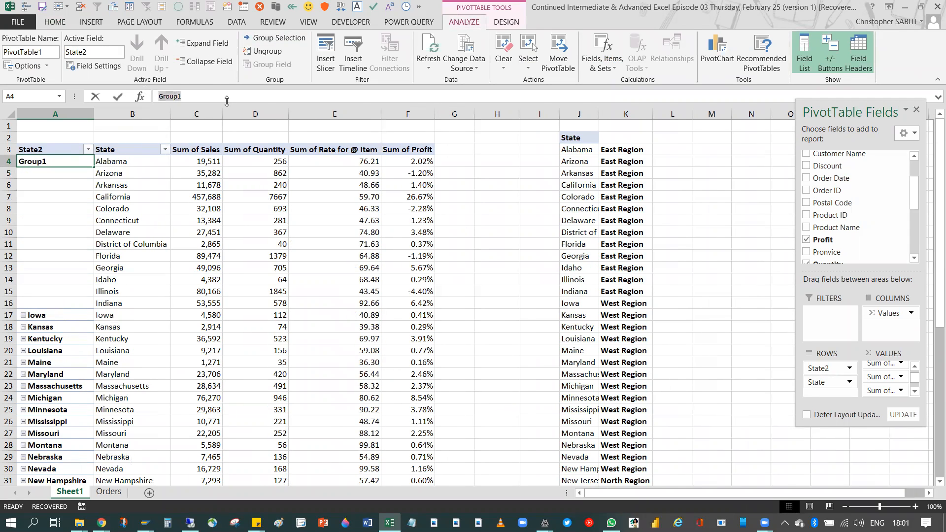
{"action": "type", "text": "East"}
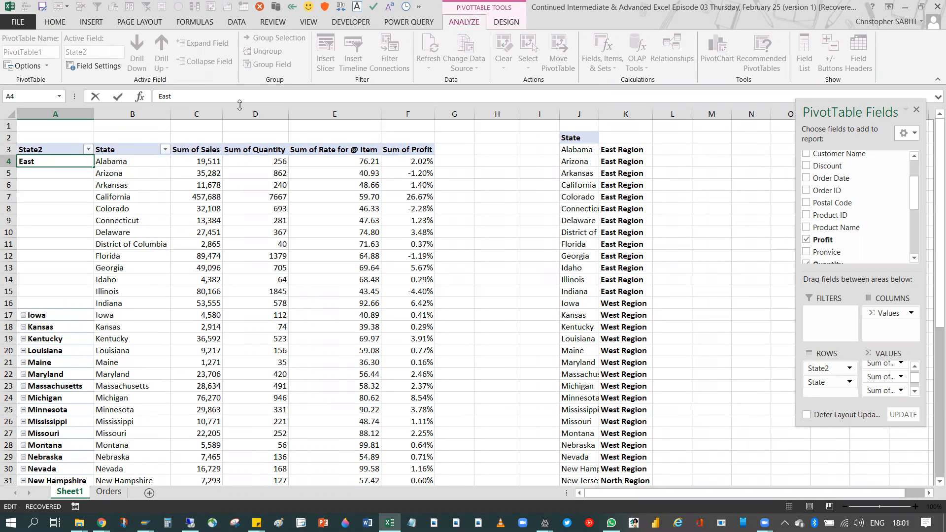
{"action": "type", "text": "Region"}
{"action": "key", "text": "Return"}
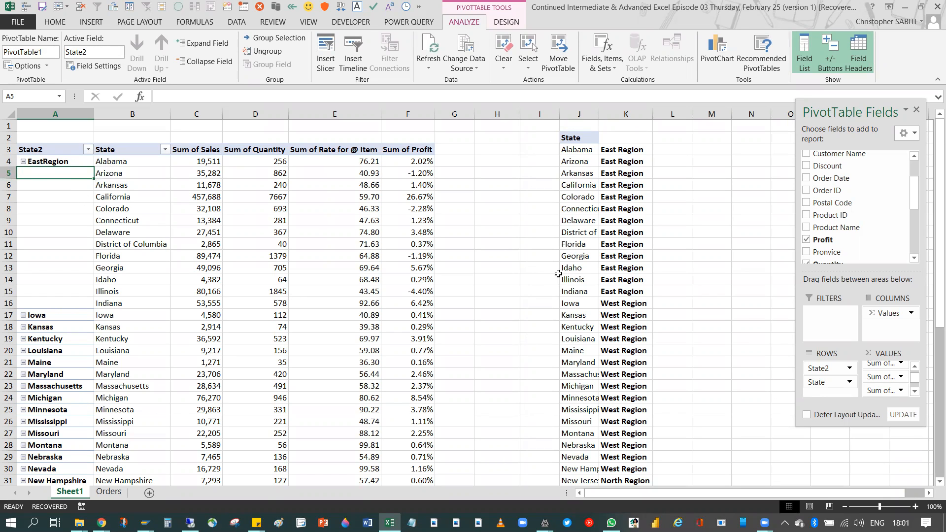
Copy the text West Region from Iowa's entry in the region lookup list beside the PivotTable.
{"action": "scroll", "coordinate": [620, 271], "scroll_direction": "down", "scroll_amount": 3}
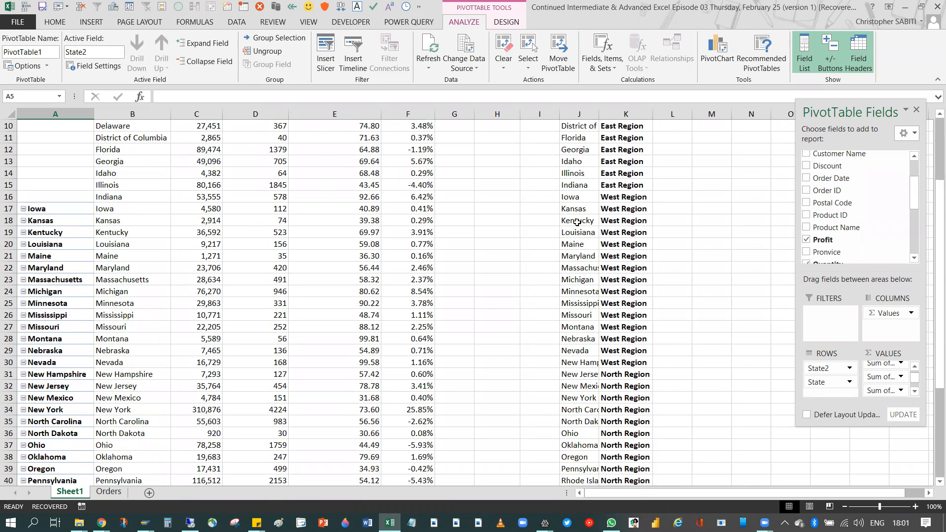
{"action": "left_click_drag", "start_coordinate": [616, 197], "coordinate": [638, 361]}
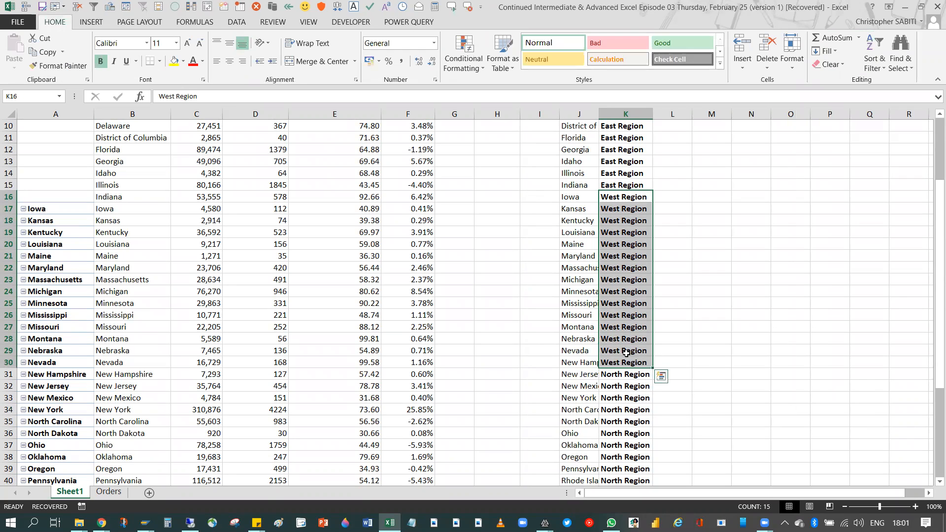
{"action": "left_click", "coordinate": [613, 194]}
{"action": "left_click_drag", "start_coordinate": [200, 96], "coordinate": [158, 96]}
{"action": "key", "text": "ctrl+c"}
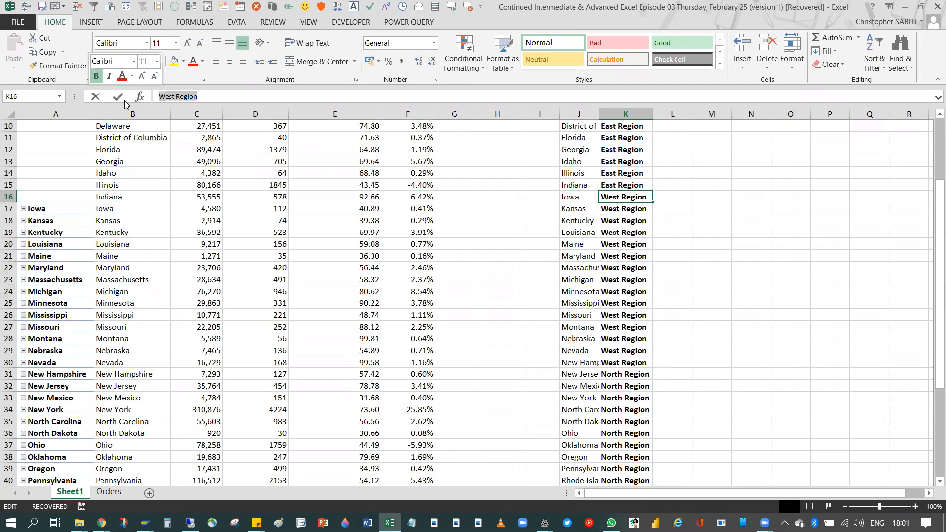
Group the states Iowa through New Hampshire in the PivotTable's State rows.
{"action": "left_click", "coordinate": [123, 266]}
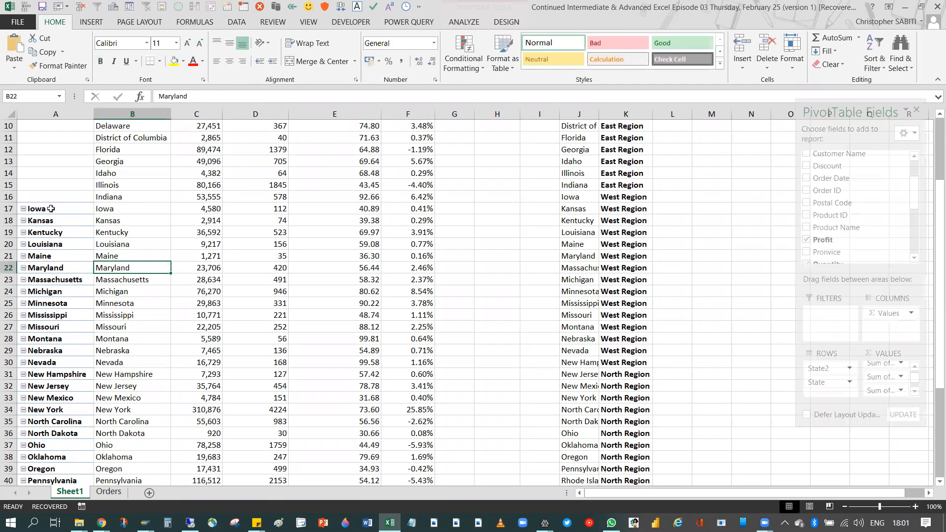
{"action": "left_click_drag", "start_coordinate": [60, 208], "coordinate": [83, 332]}
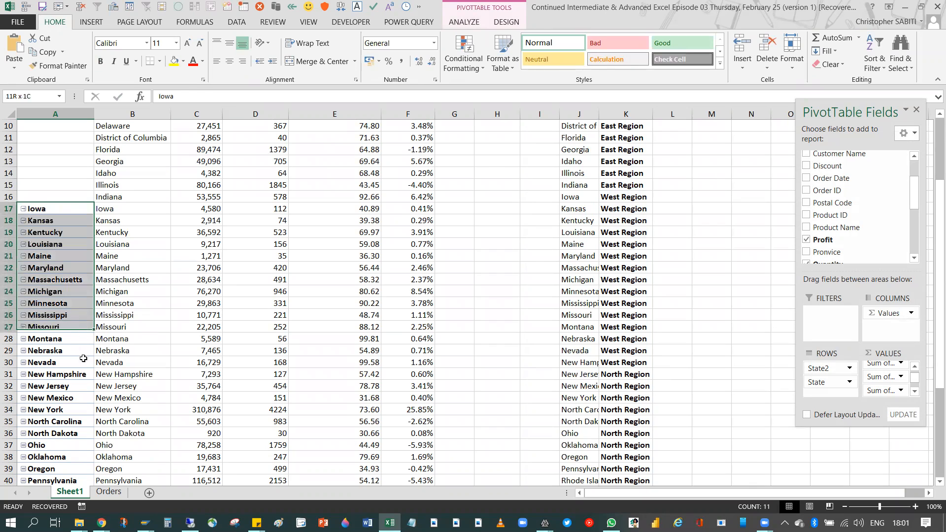
{"action": "left_click", "coordinate": [88, 398], "text": "shift"}
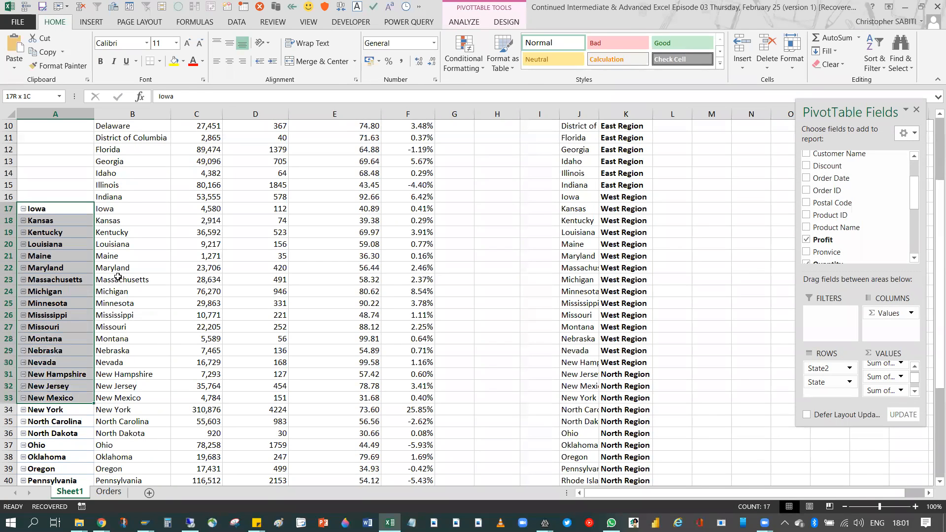
{"action": "left_click_drag", "start_coordinate": [129, 211], "coordinate": [137, 373]}
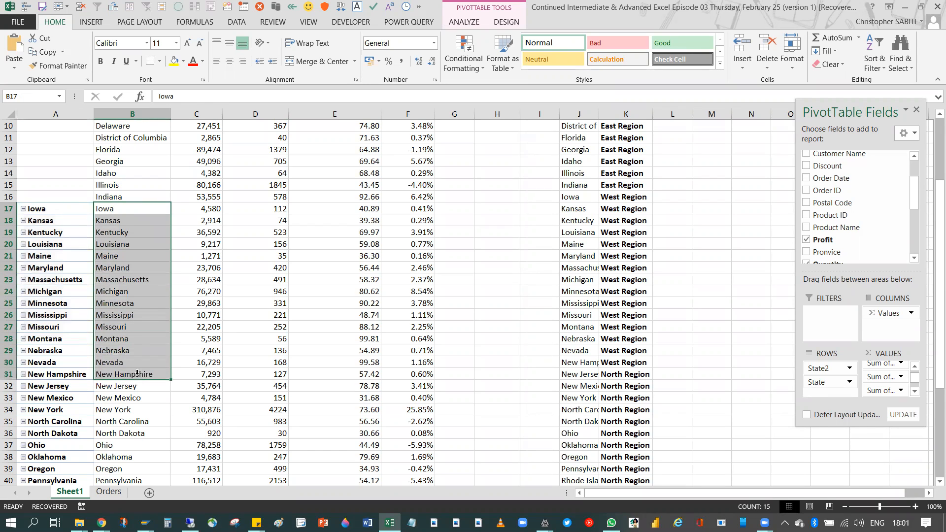
{"action": "right_click", "coordinate": [124, 257]}
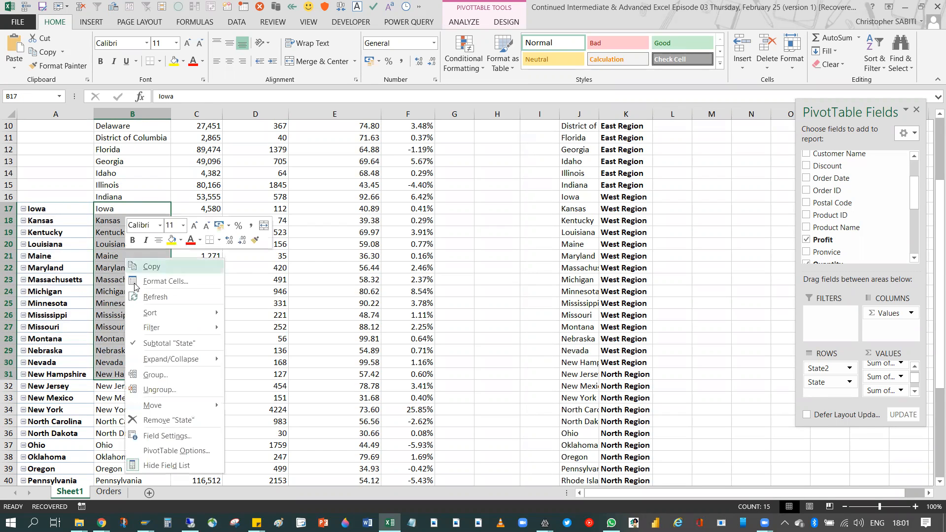
{"action": "left_click", "coordinate": [158, 376]}
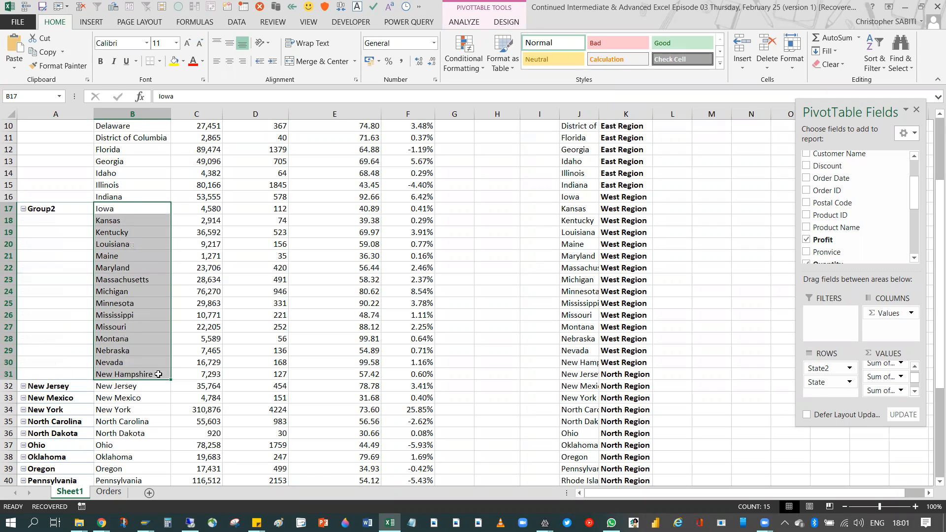
Replace the label of the group starting at Iowa with the copied text West Region.
{"action": "left_click", "coordinate": [59, 210]}
{"action": "left_click_drag", "start_coordinate": [192, 94], "coordinate": [123, 92]}
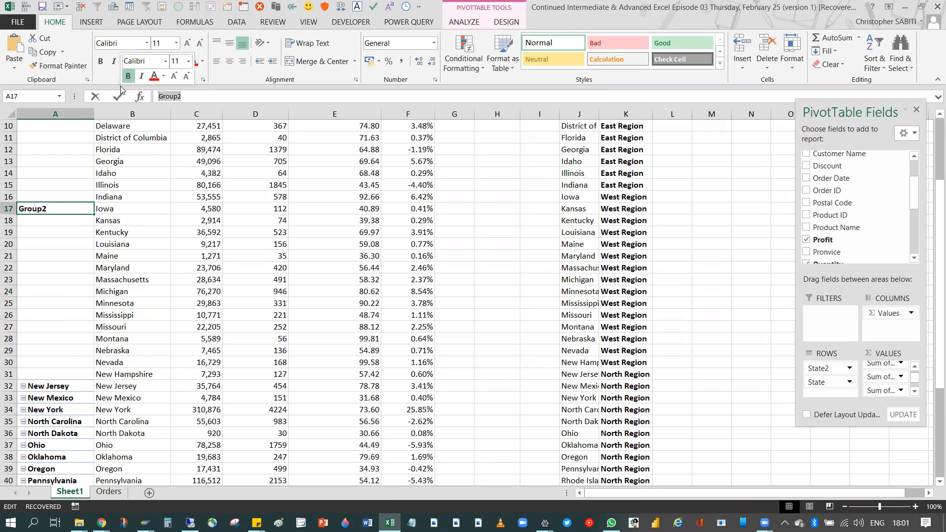
{"action": "key", "text": "ctrl+v"}
{"action": "left_click", "coordinate": [157, 223]}
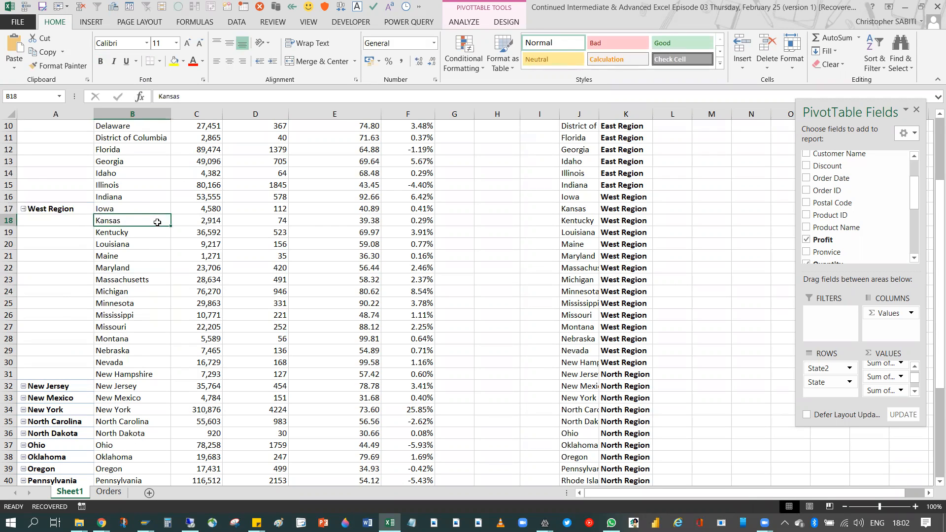
Copy the text North Region from the lookup list and group the states New Jersey through Wyoming in the PivotTable.
{"action": "left_click", "coordinate": [628, 434]}
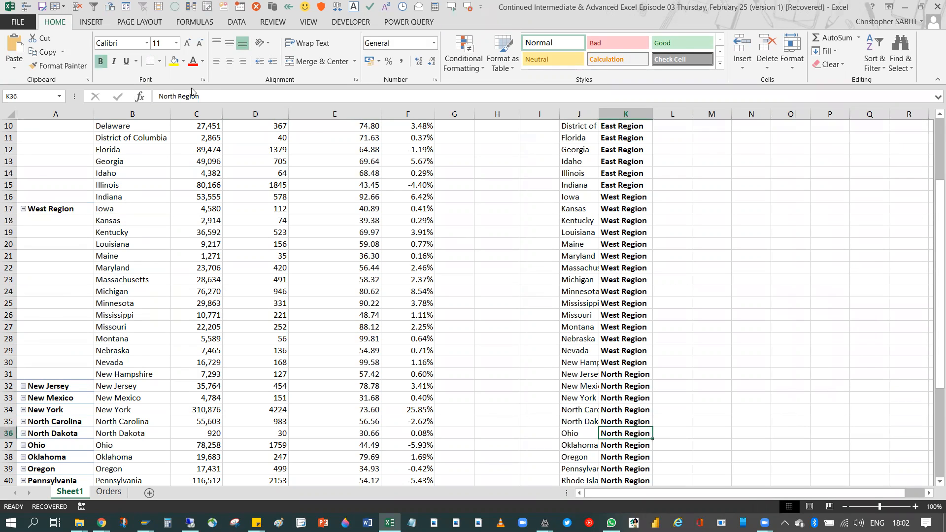
{"action": "left_click_drag", "start_coordinate": [207, 96], "coordinate": [158, 95]}
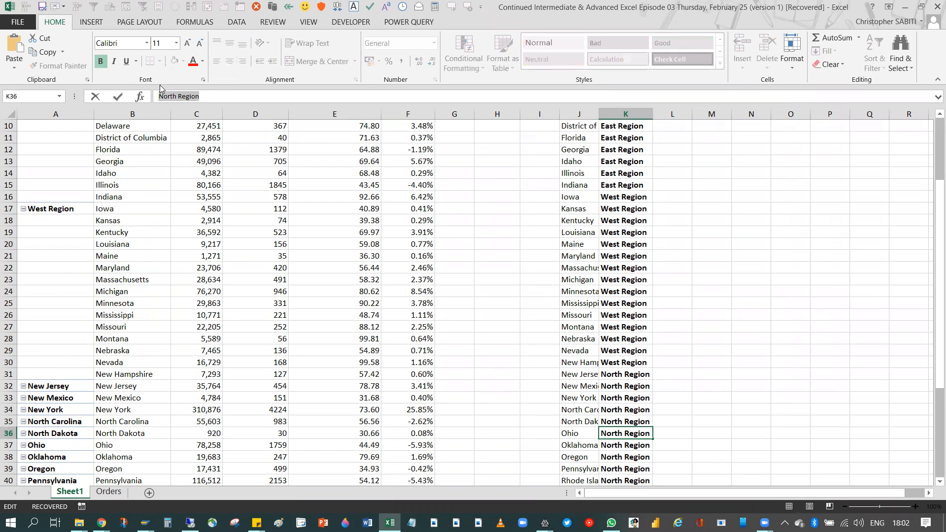
{"action": "left_click", "coordinate": [123, 385]}
{"action": "scroll", "coordinate": [145, 349], "scroll_direction": "down", "scroll_amount": 6}
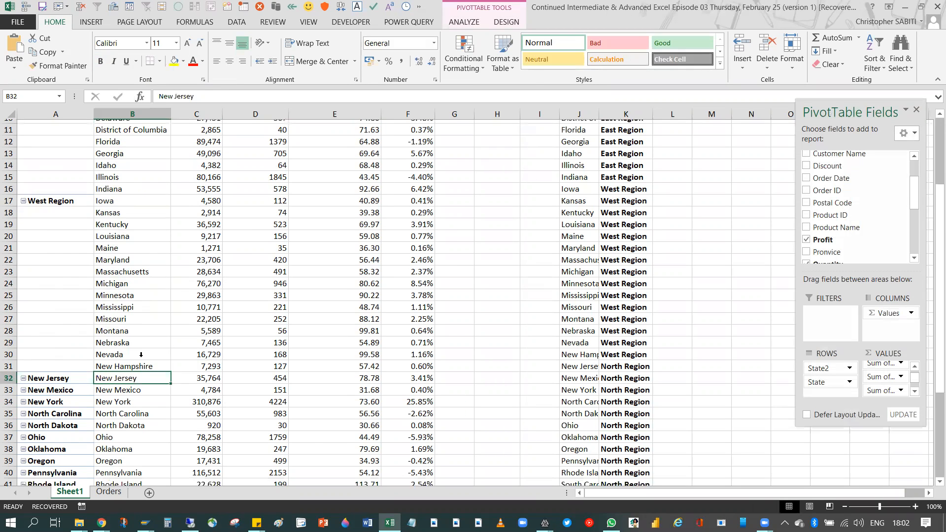
{"action": "key", "text": "ctrl+shift+Down"}
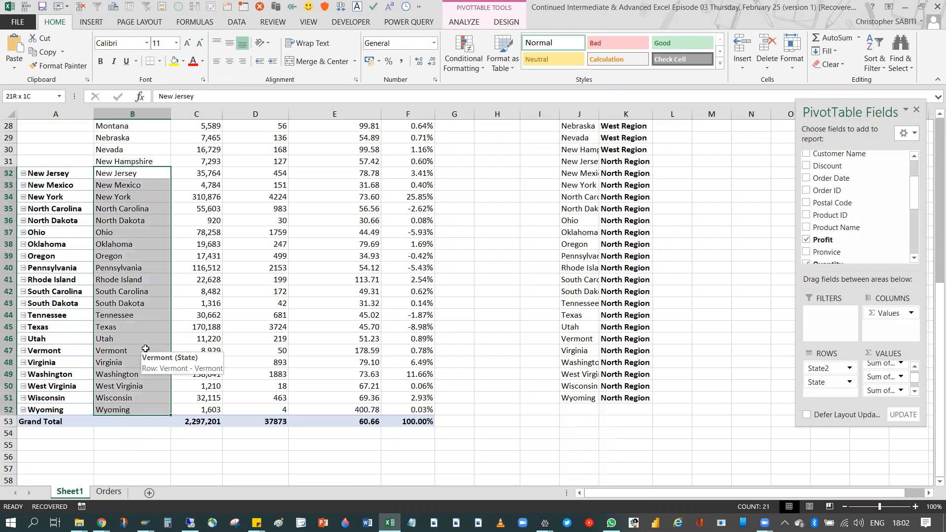
{"action": "right_click", "coordinate": [131, 262]}
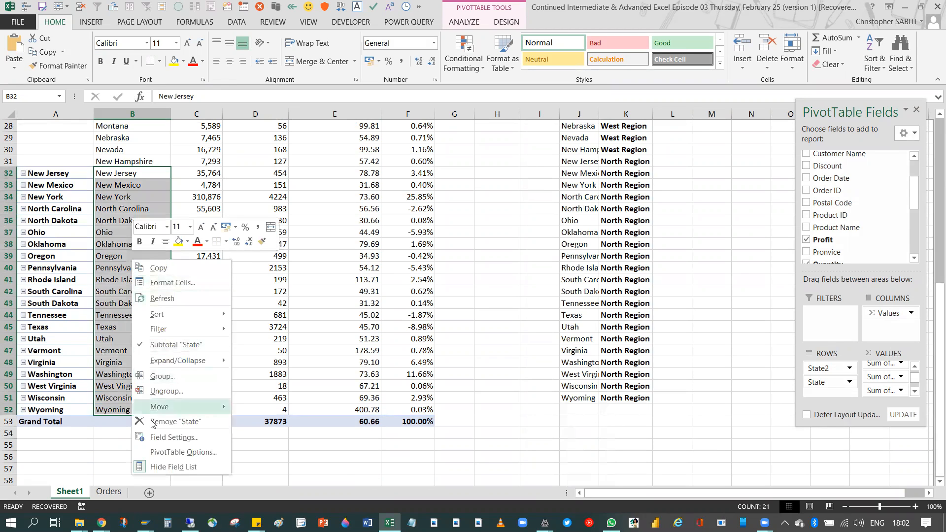
{"action": "left_click", "coordinate": [162, 376]}
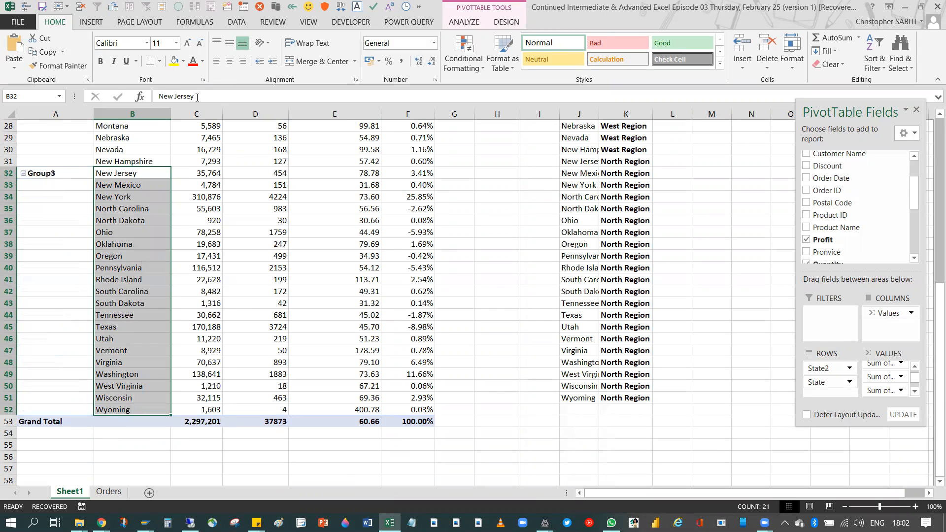
Rename the group of states New Jersey through Wyoming as North Region.
{"action": "left_click", "coordinate": [44, 173]}
{"action": "type", "text": "North Region"}
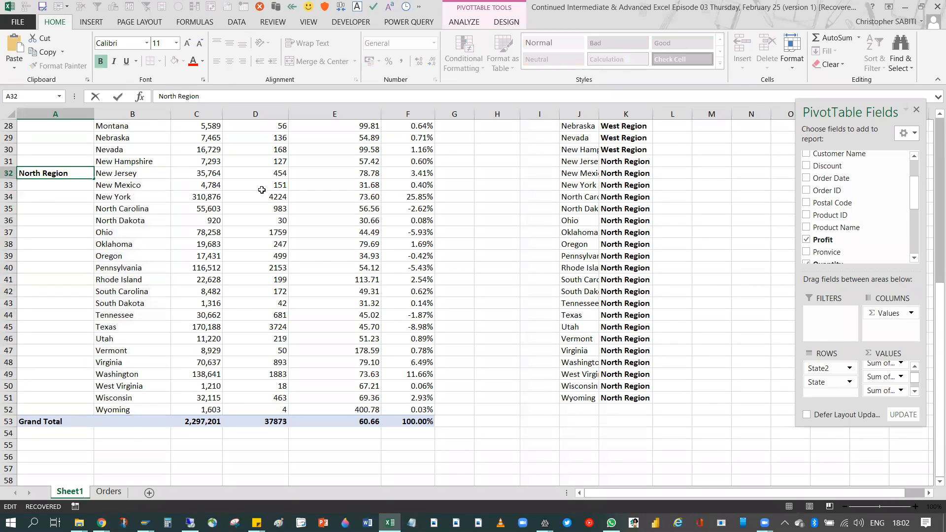
{"action": "left_click", "coordinate": [64, 236]}
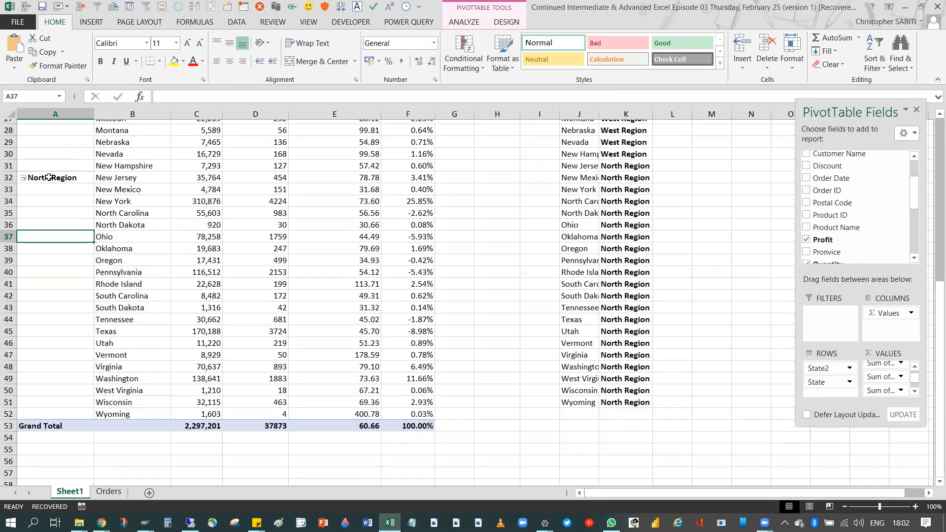
Collapse the EastRegion, West Region and North Region groups in the PivotTable.
{"action": "scroll", "coordinate": [49, 176], "scroll_direction": "up", "scroll_amount": 9}
{"action": "left_click", "coordinate": [23, 161]}
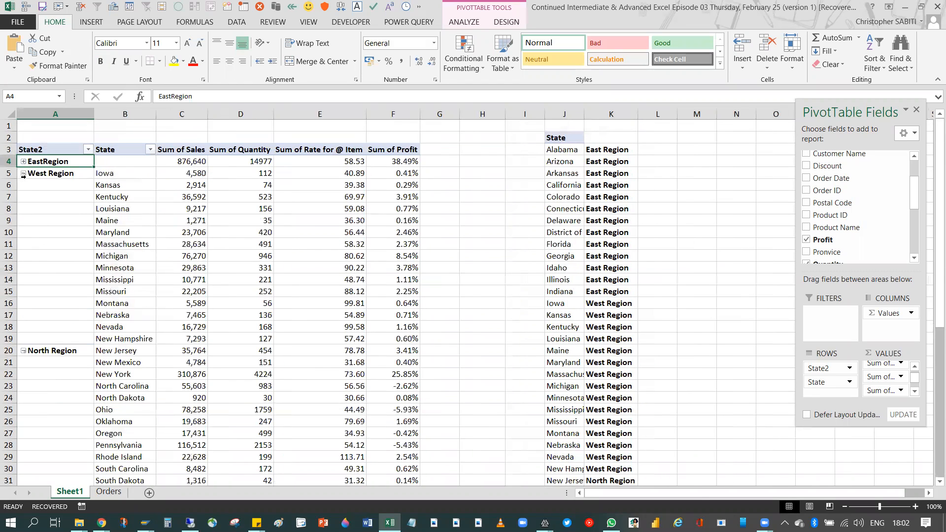
{"action": "left_click", "coordinate": [23, 173]}
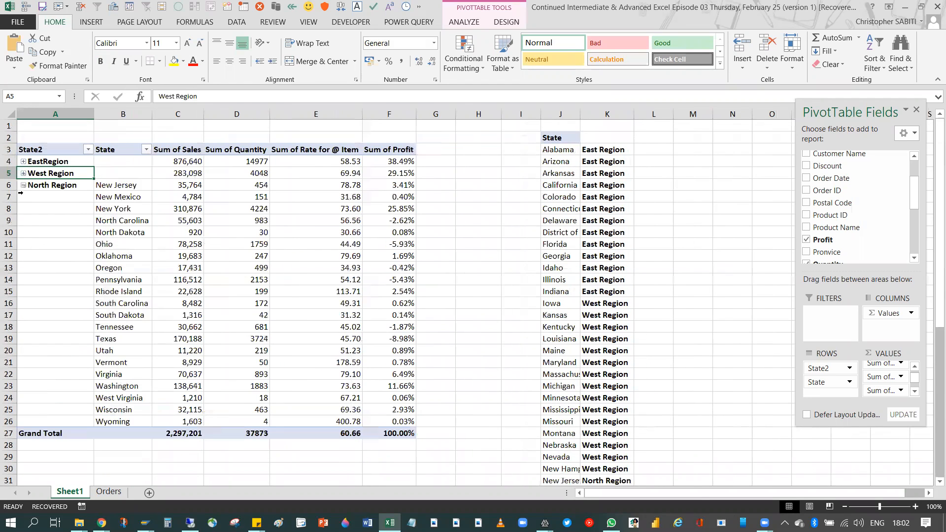
{"action": "left_click", "coordinate": [23, 185]}
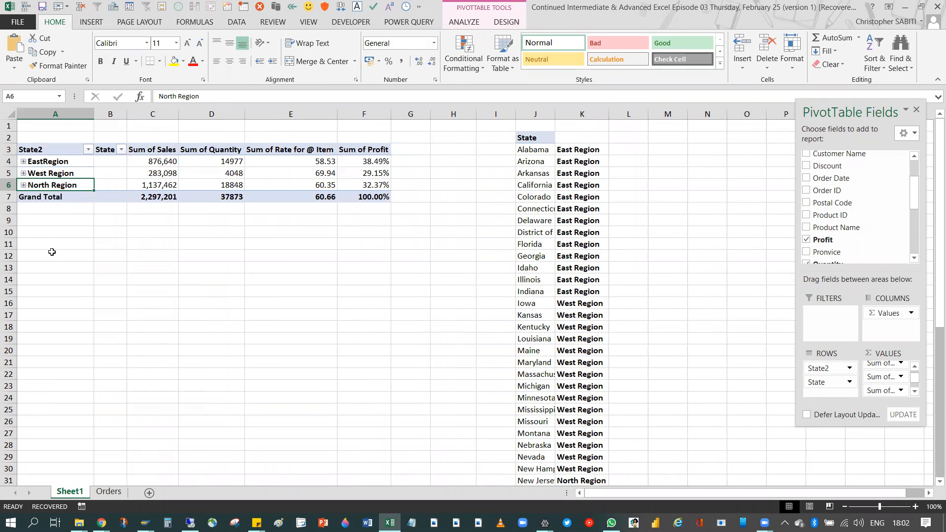
Copy the whole collapsed PivotTable and paste it below the original at cell A27.
{"action": "left_click_drag", "start_coordinate": [67, 152], "coordinate": [370, 192]}
{"action": "key", "text": "ctrl+c"}
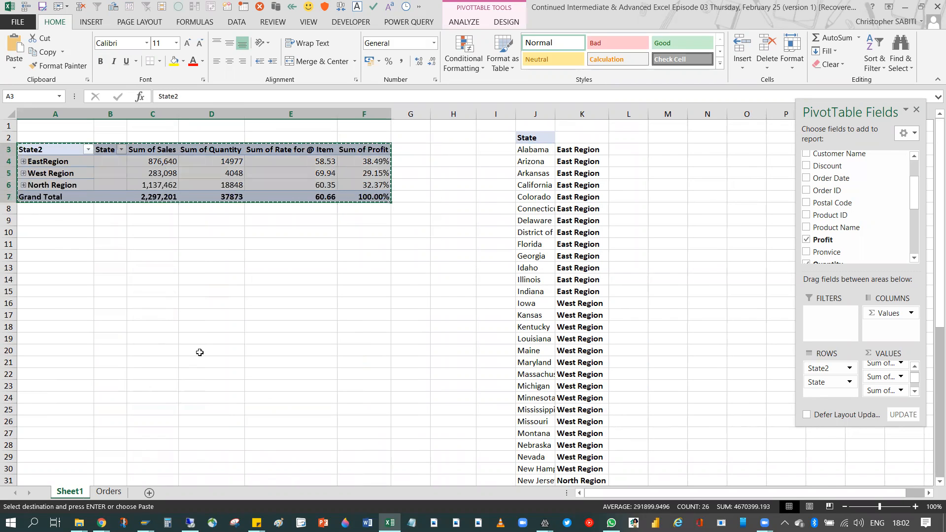
{"action": "left_click", "coordinate": [55, 433]}
{"action": "key", "text": "ctrl+v"}
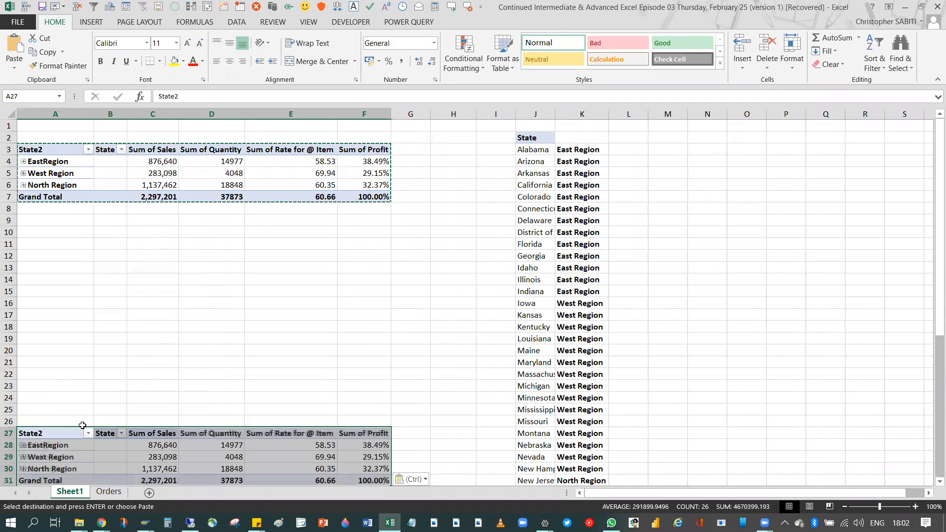
{"action": "scroll", "coordinate": [43, 150], "scroll_direction": "down", "scroll_amount": 2}
{"action": "scroll", "coordinate": [43, 150], "scroll_direction": "up", "scroll_amount": 2}
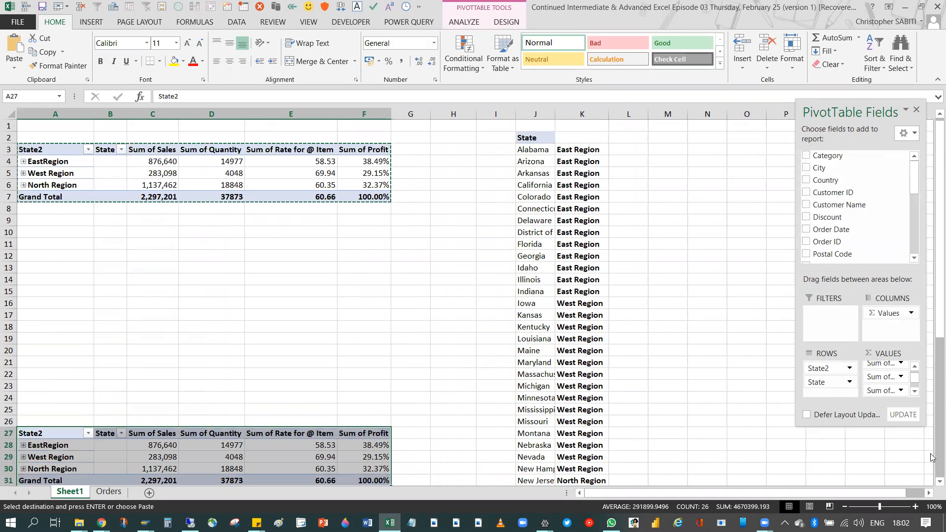
Rename the State2 row field of the upper PivotTable as Prov_Shorcut through its field settings.
{"action": "left_click", "coordinate": [72, 173]}
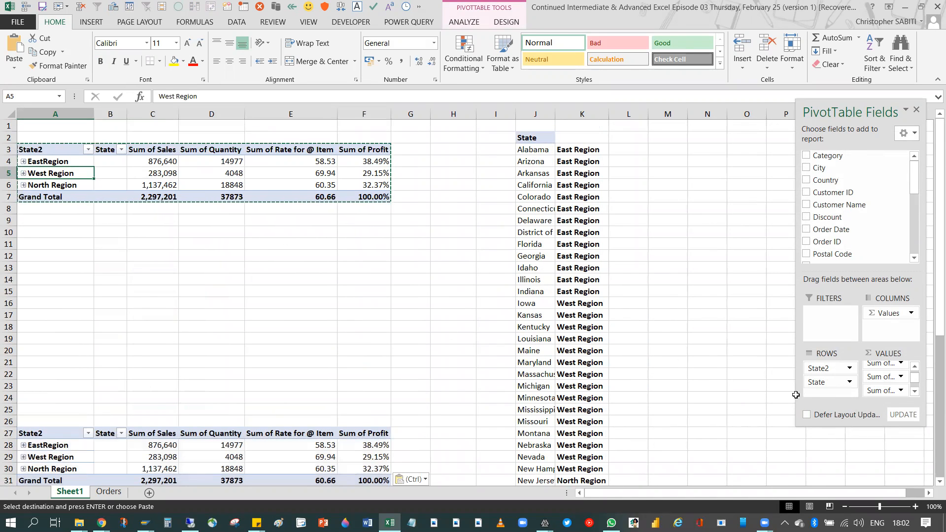
{"action": "left_click_drag", "start_coordinate": [769, 396], "coordinate": [770, 394]}
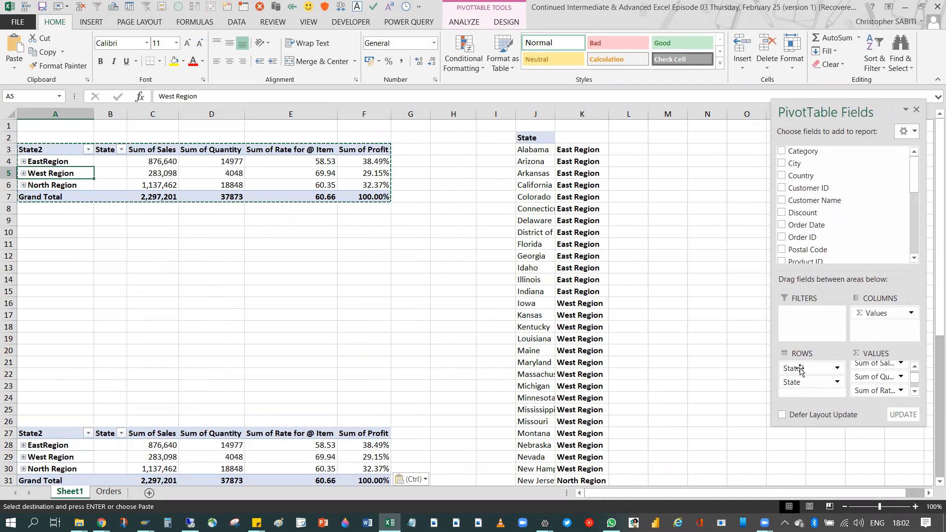
{"action": "left_click", "coordinate": [799, 371]}
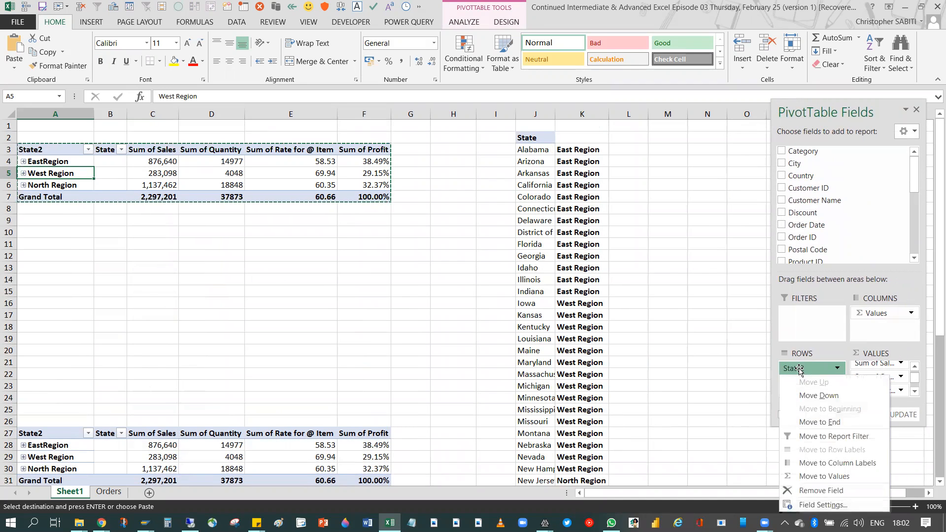
{"action": "left_click", "coordinate": [799, 373]}
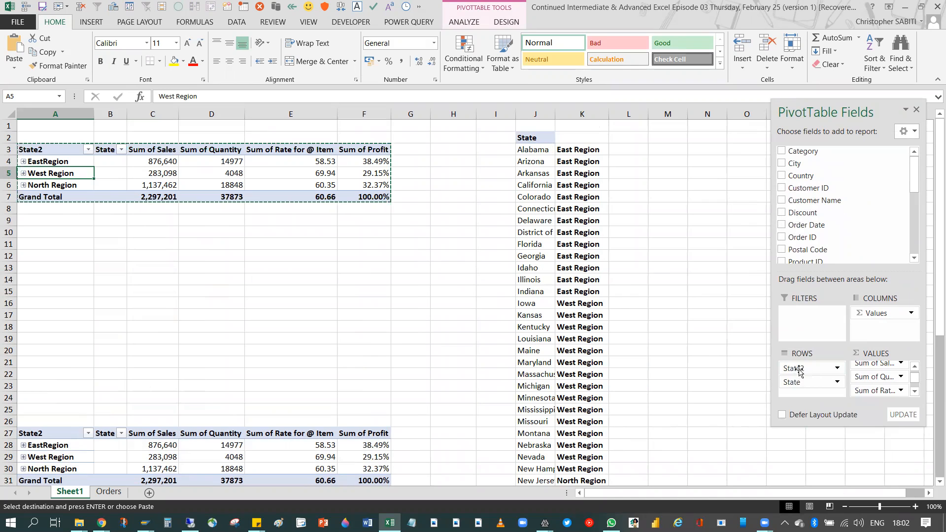
{"action": "left_click", "coordinate": [799, 370]}
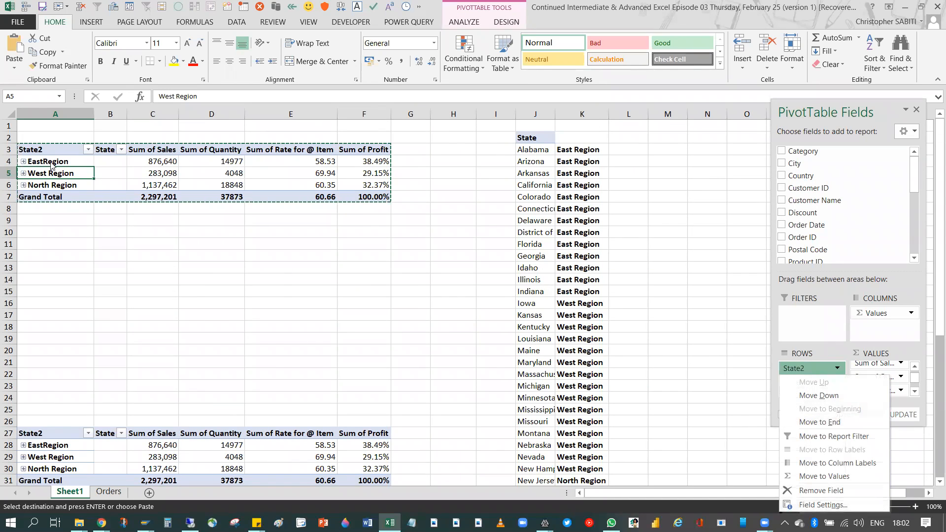
{"action": "left_click", "coordinate": [802, 369]}
{"action": "left_click", "coordinate": [803, 370]}
{"action": "left_click", "coordinate": [823, 505]}
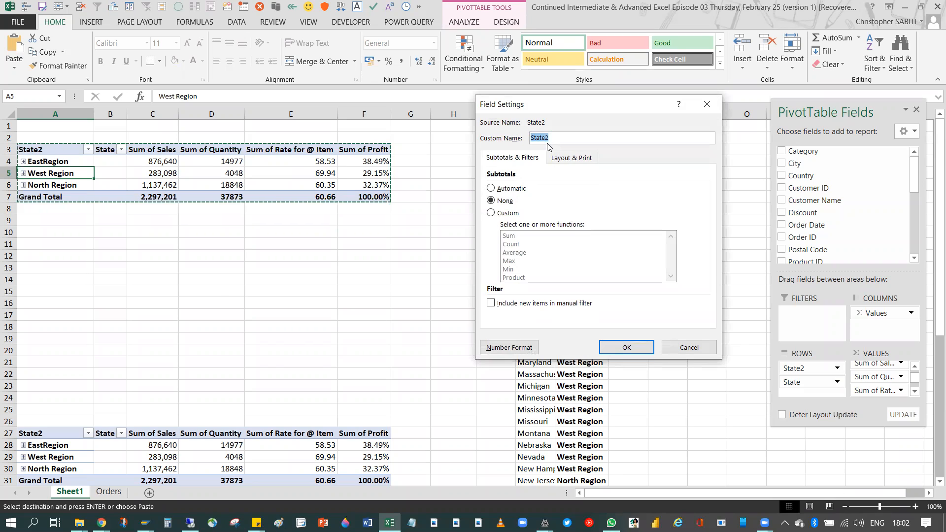
{"action": "type", "text": "Prov Shorcut"}
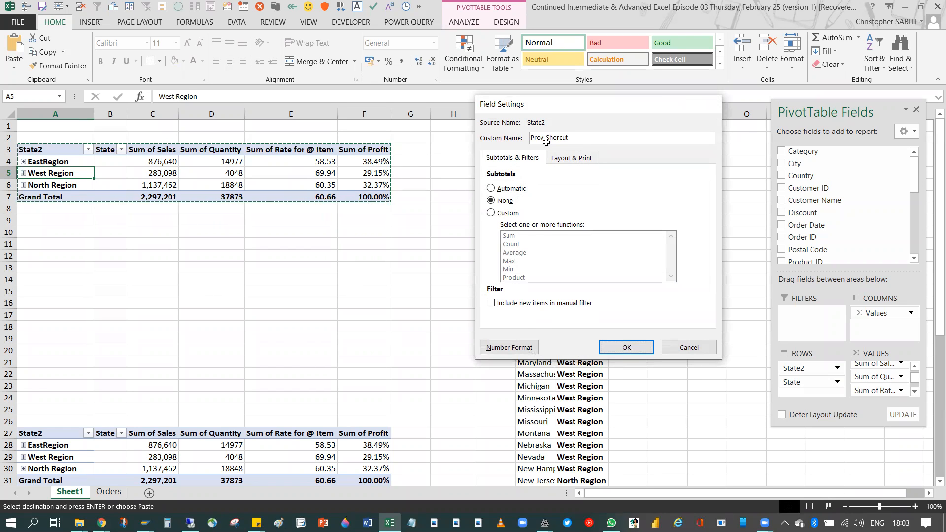
{"action": "left_click", "coordinate": [626, 347]}
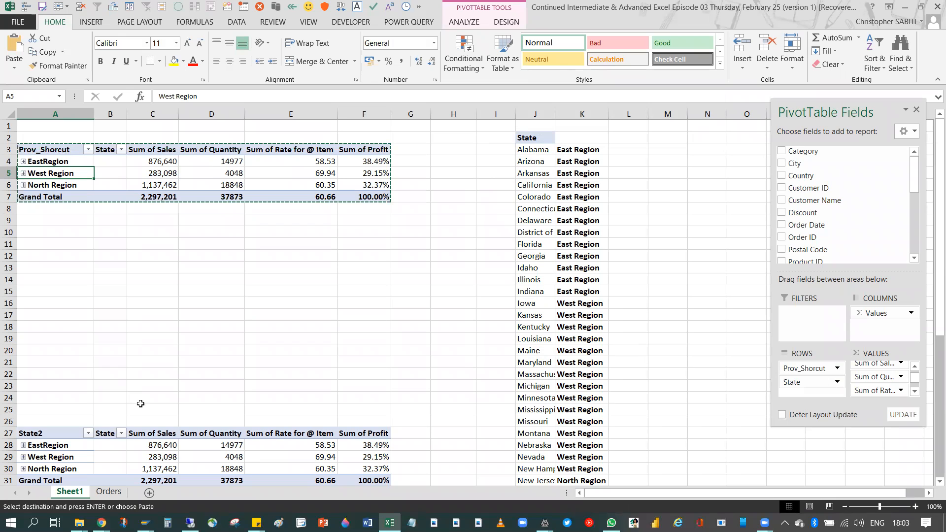
Replace the State2 and State row fields of the copied PivotTable at A27 with the Pronvice field.
{"action": "scroll", "coordinate": [138, 391], "scroll_direction": "down", "scroll_amount": 1}
{"action": "scroll", "coordinate": [139, 392], "scroll_direction": "down", "scroll_amount": 3}
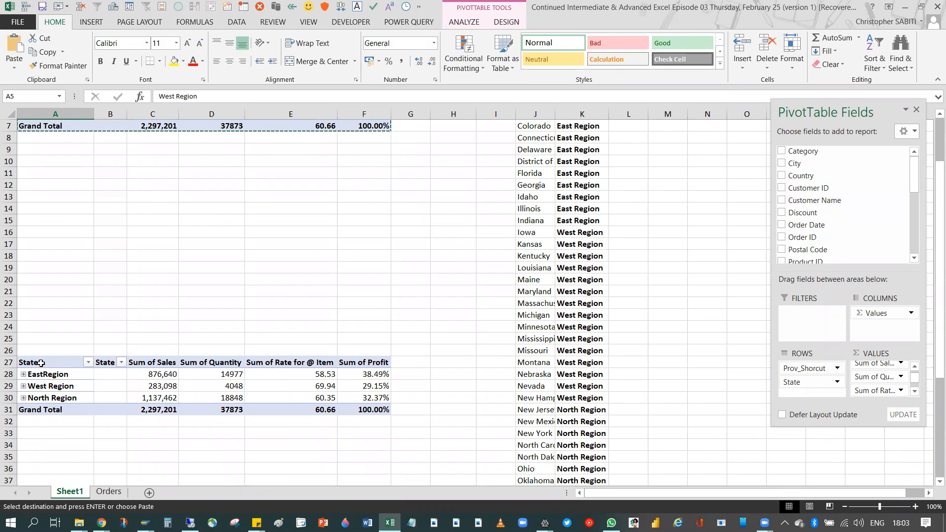
{"action": "type", "text": "2"}
{"action": "key", "text": "Return"}
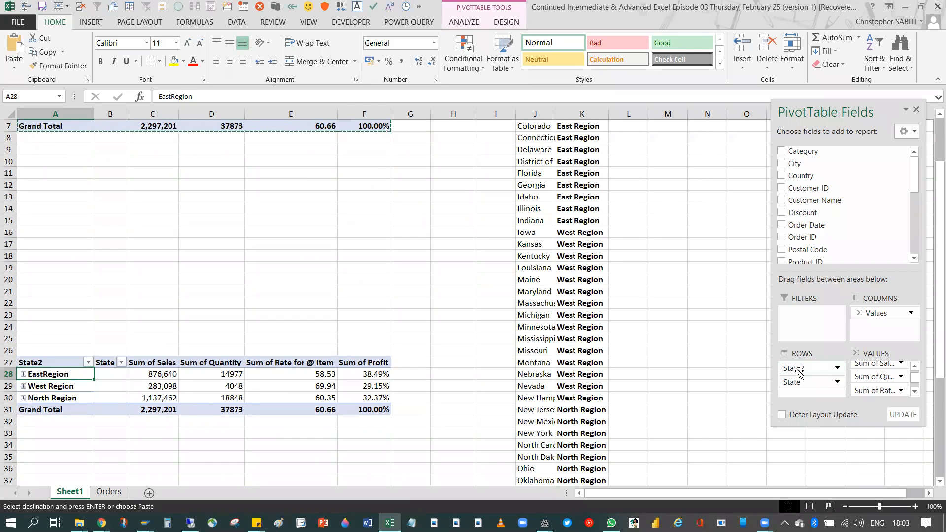
{"action": "scroll", "coordinate": [826, 241], "scroll_direction": "down", "scroll_amount": 3}
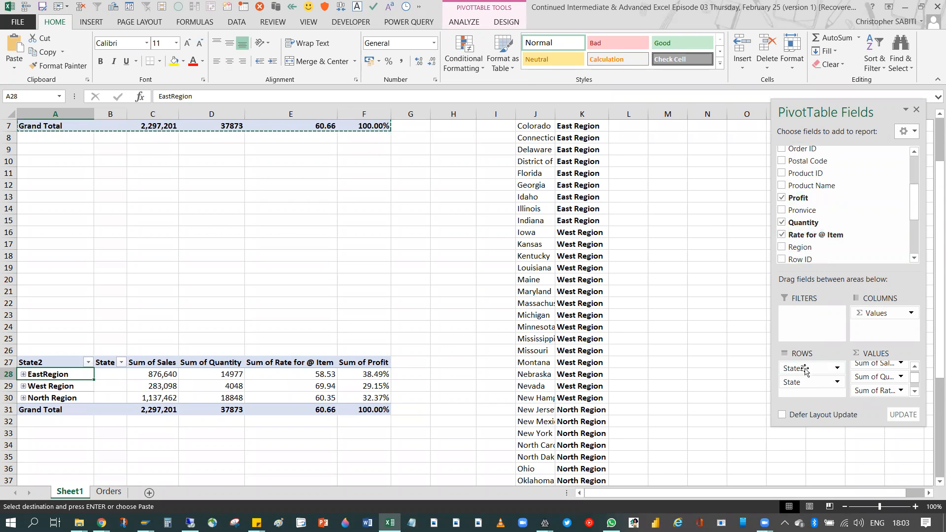
{"action": "left_click_drag", "start_coordinate": [801, 212], "coordinate": [829, 224]}
{"action": "scroll", "coordinate": [163, 338], "scroll_direction": "up", "scroll_amount": 2}
{"action": "scroll", "coordinate": [133, 353], "scroll_direction": "down", "scroll_amount": 3}
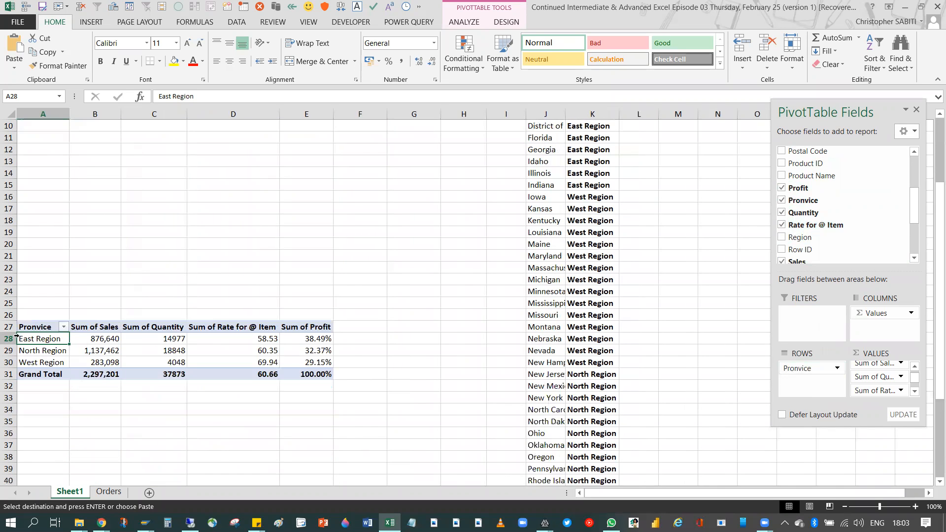
Move the whole Pronvice PivotTable up from A27 to cell A12.
{"action": "left_click_drag", "start_coordinate": [36, 329], "coordinate": [330, 375]}
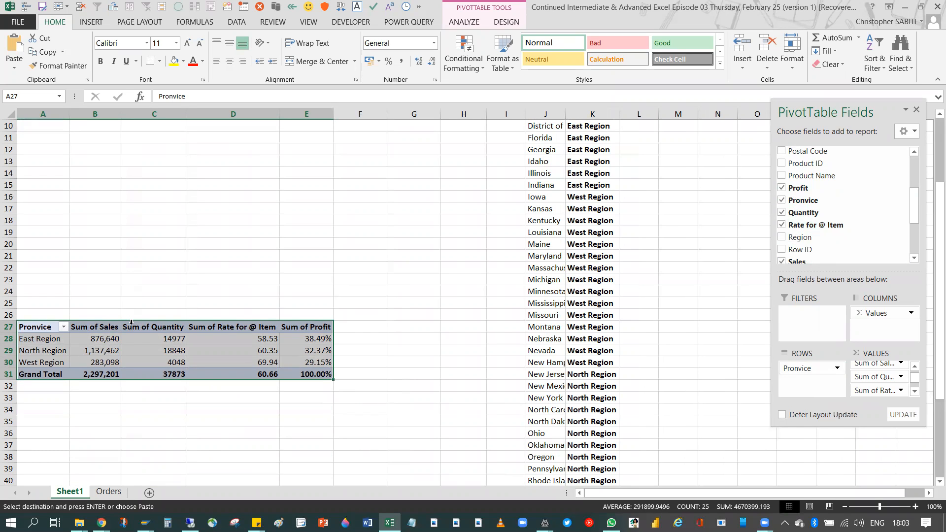
{"action": "scroll", "coordinate": [113, 272], "scroll_direction": "up", "scroll_amount": 3}
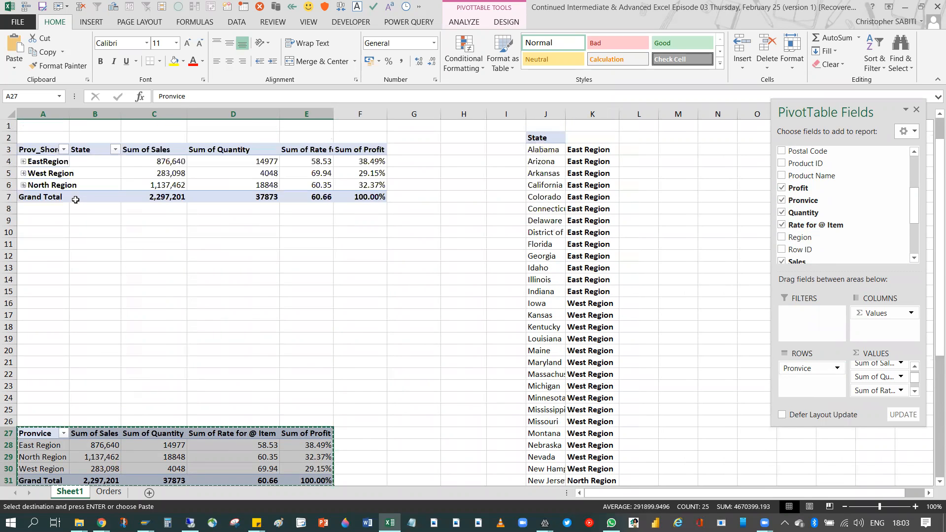
{"action": "left_click", "coordinate": [42, 254]}
{"action": "key", "text": "ctrl+v"}
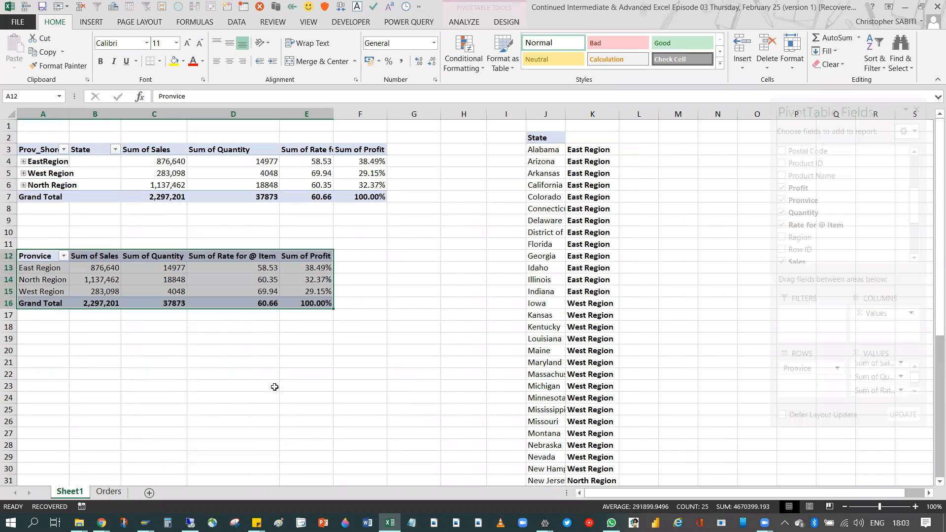
{"action": "left_click", "coordinate": [275, 386]}
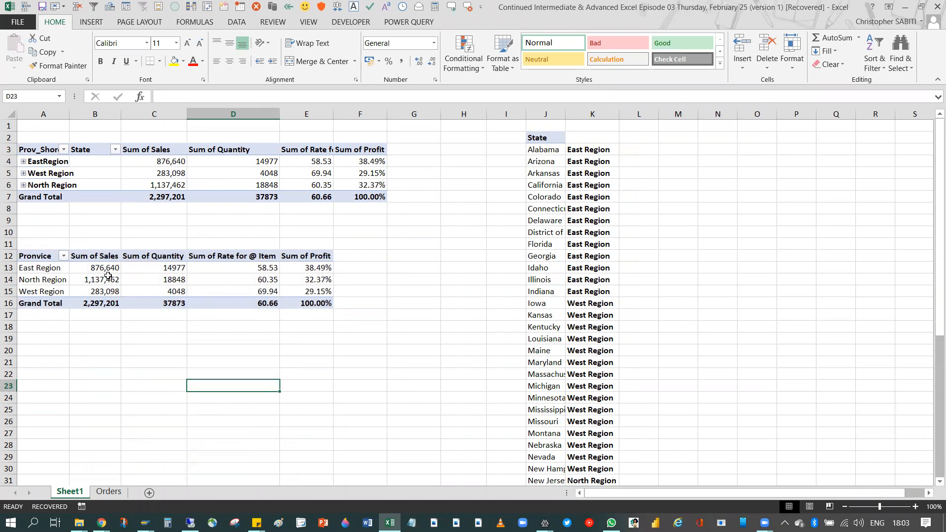
Remove the State field from the rows of the Prov_Shorcut PivotTable.
{"action": "left_click", "coordinate": [91, 172]}
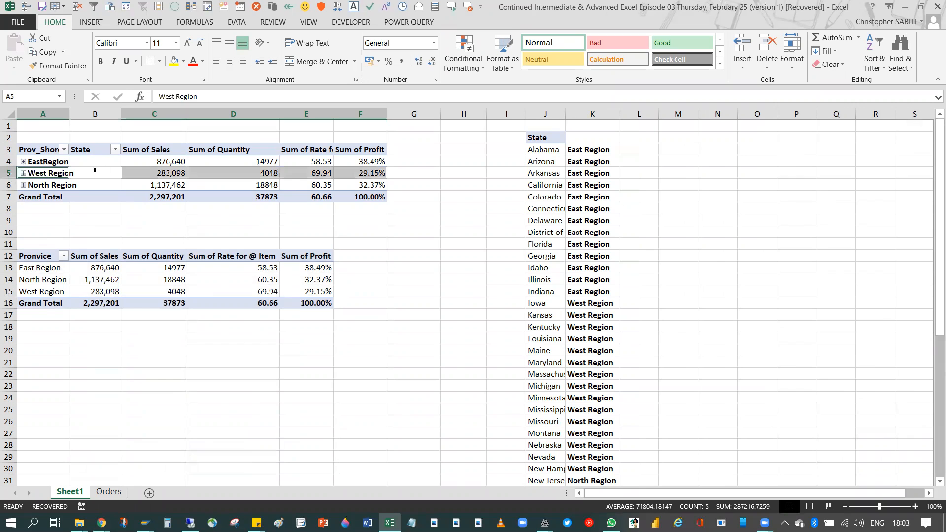
{"action": "left_click", "coordinate": [91, 172]}
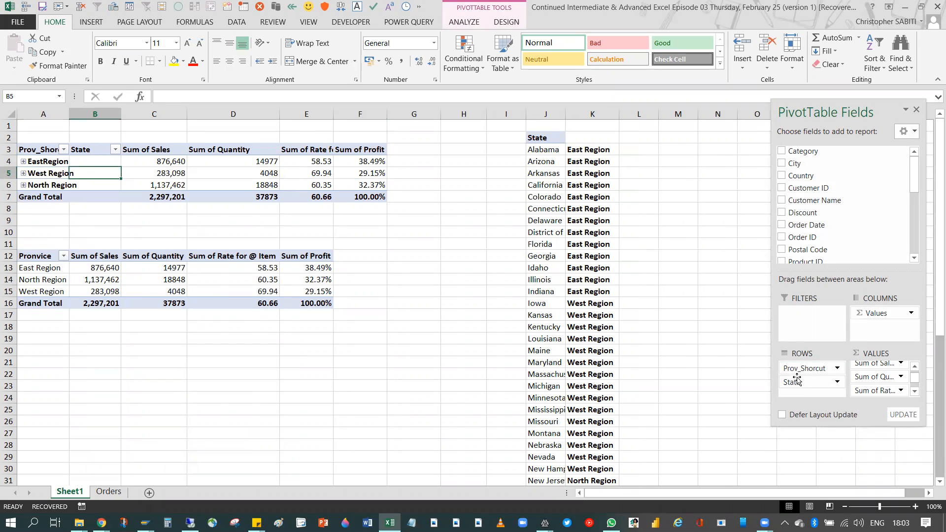
{"action": "left_click_drag", "start_coordinate": [800, 382], "coordinate": [125, 252]}
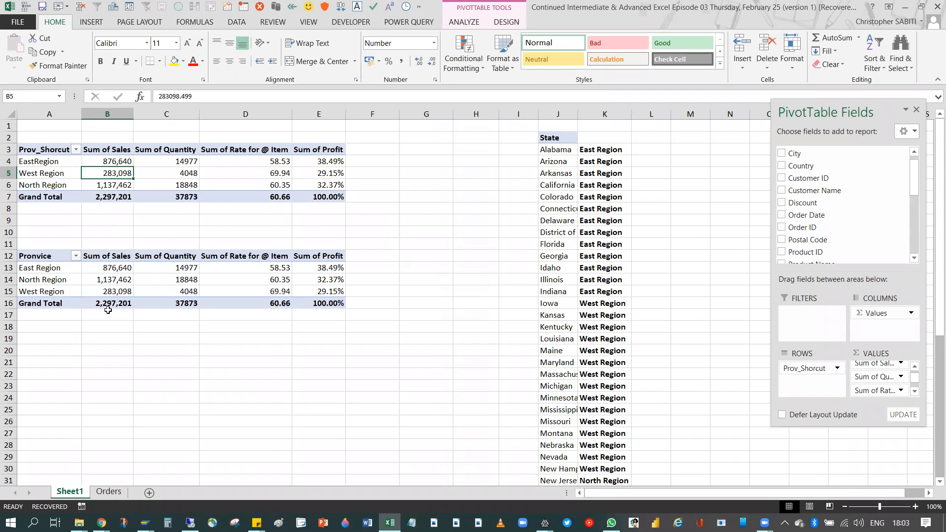
{"action": "left_click", "coordinate": [50, 162]}
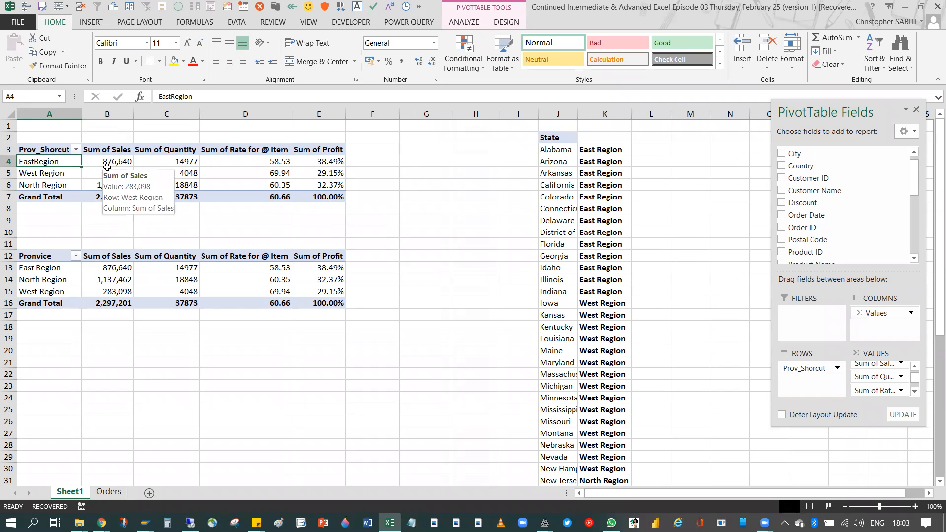
{"action": "left_click", "coordinate": [59, 274]}
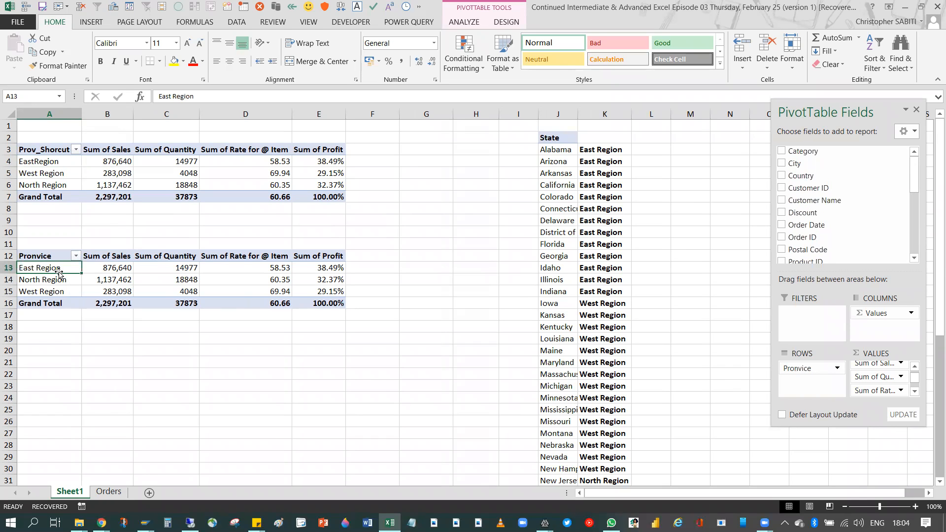
{"action": "left_click", "coordinate": [119, 269]}
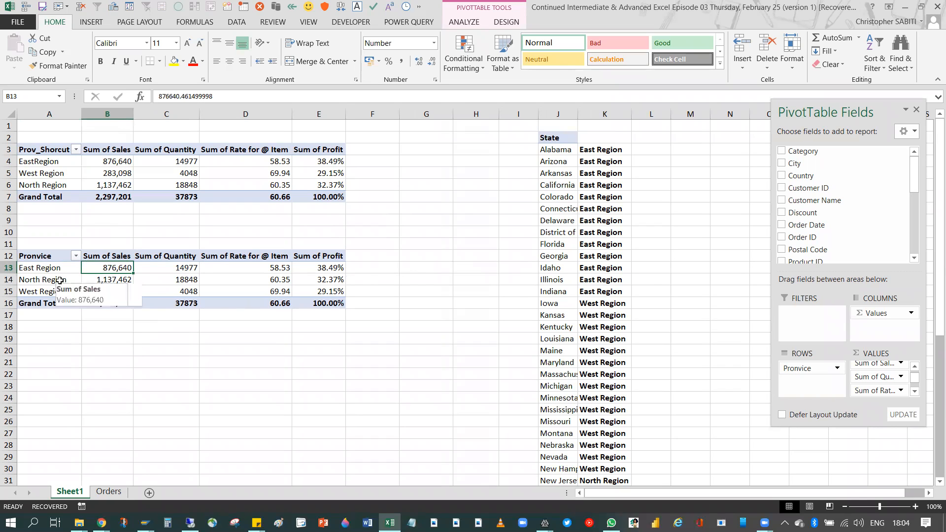
{"action": "left_click_drag", "start_coordinate": [25, 233], "coordinate": [353, 335]}
Fill the range A2:F8 around the Prov_Shorcut PivotTable with light green.
{"action": "left_click_drag", "start_coordinate": [43, 143], "coordinate": [350, 208]}
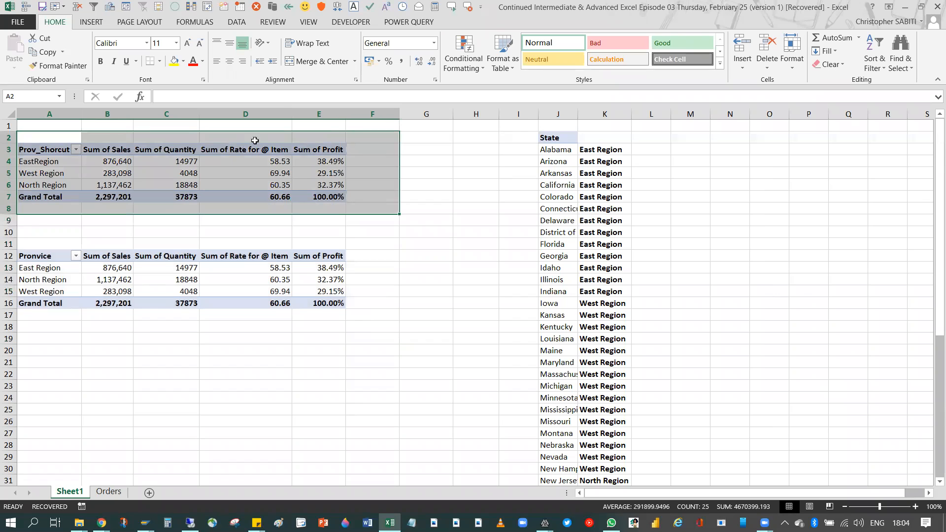
{"action": "left_click", "coordinate": [183, 61]}
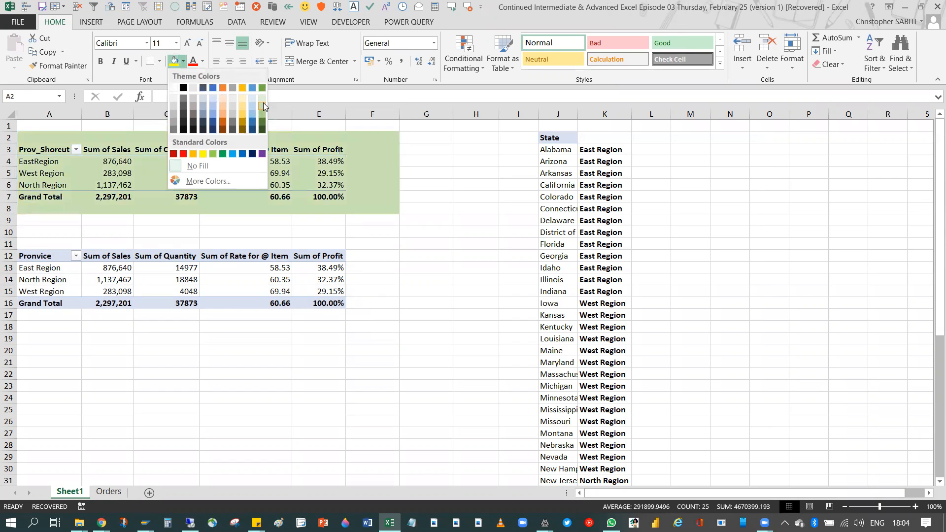
{"action": "left_click", "coordinate": [263, 102]}
Fill the range A10:F18 around the Pronvice PivotTable with light gold.
{"action": "left_click_drag", "start_coordinate": [27, 237], "coordinate": [29, 243]}
{"action": "left_click_drag", "start_coordinate": [242, 314], "coordinate": [360, 326]}
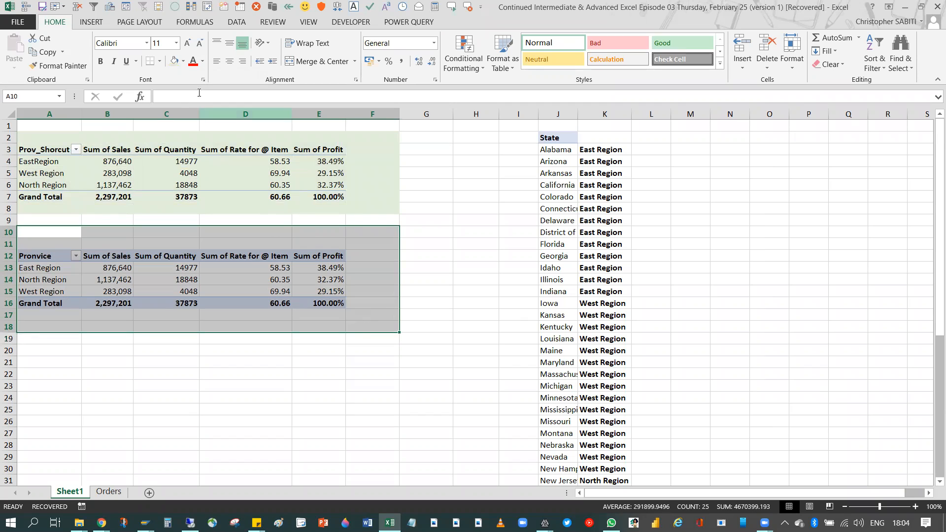
{"action": "left_click", "coordinate": [184, 62]}
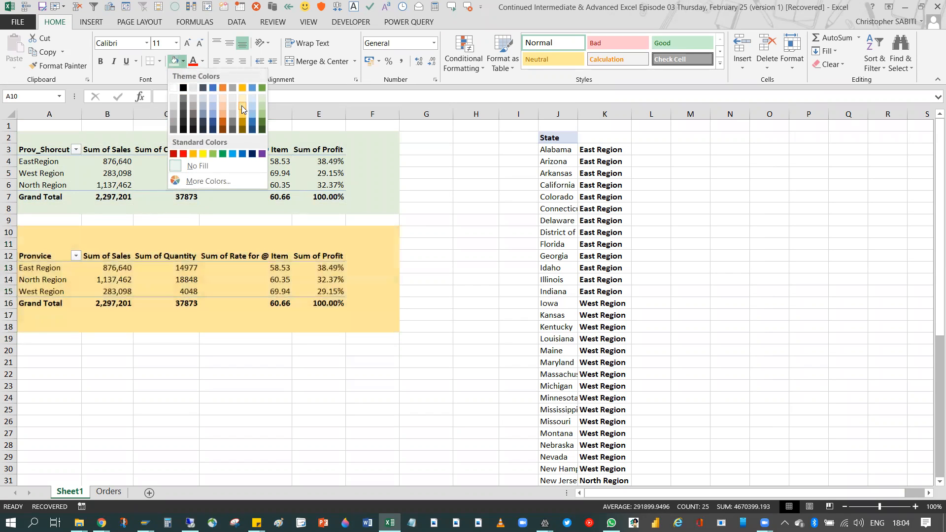
{"action": "left_click", "coordinate": [242, 106]}
{"action": "left_click", "coordinate": [225, 185]}
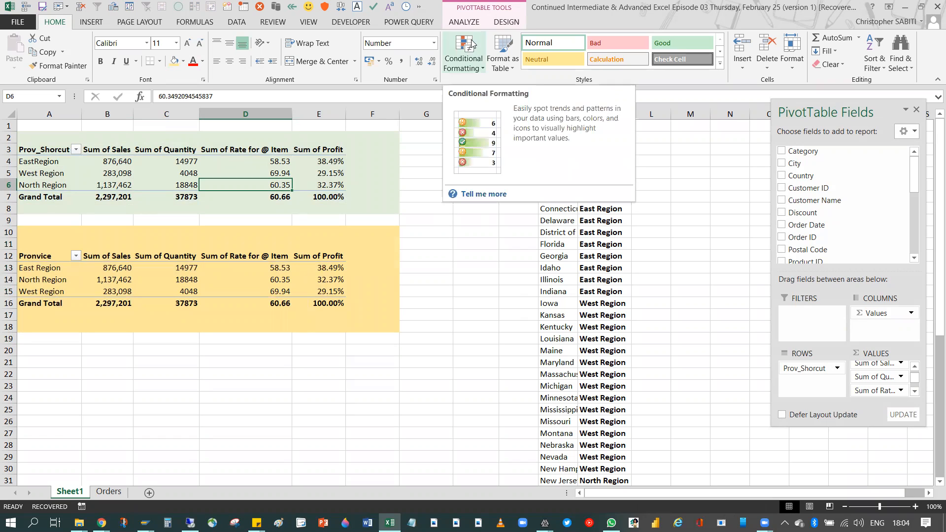
{"action": "left_click", "coordinate": [474, 24]}
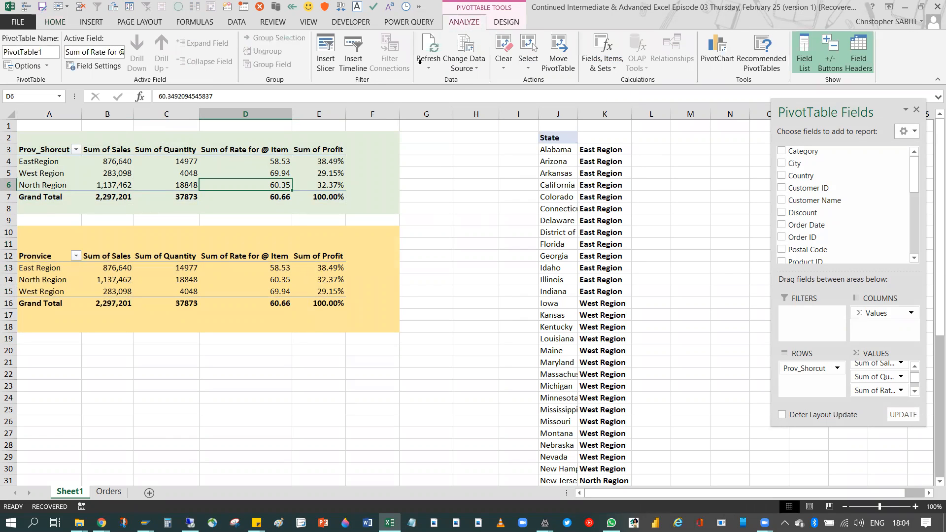
{"action": "left_click", "coordinate": [83, 184]}
{"action": "left_click", "coordinate": [44, 175]}
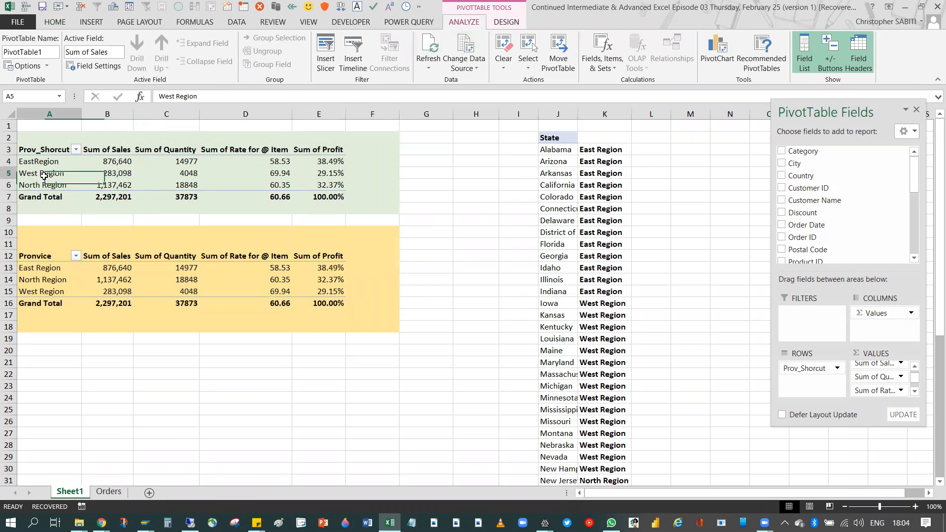
{"action": "left_click", "coordinate": [145, 177]}
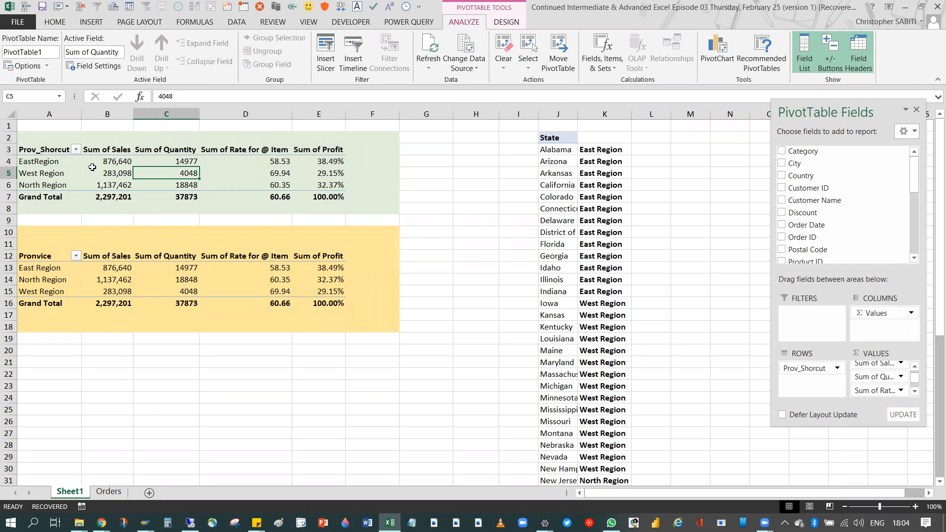
{"action": "left_click", "coordinate": [74, 173]}
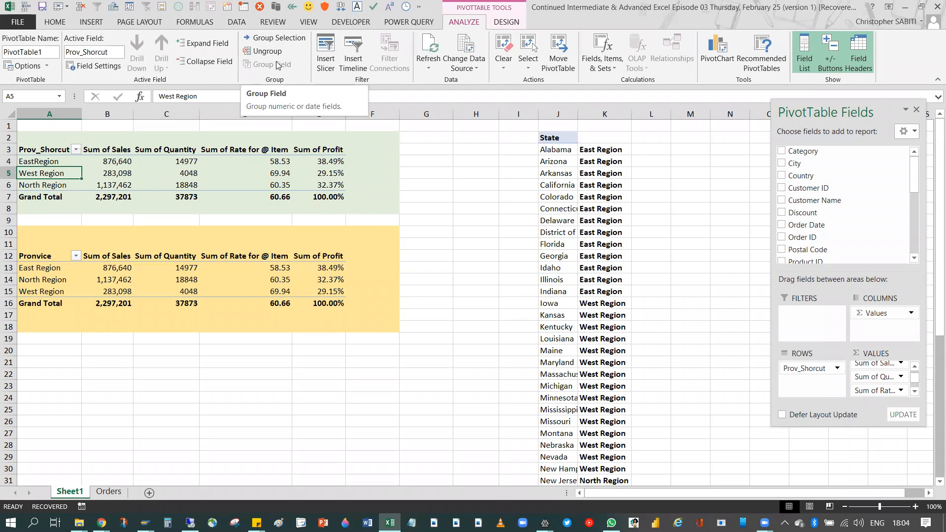
{"action": "left_click", "coordinate": [616, 73]}
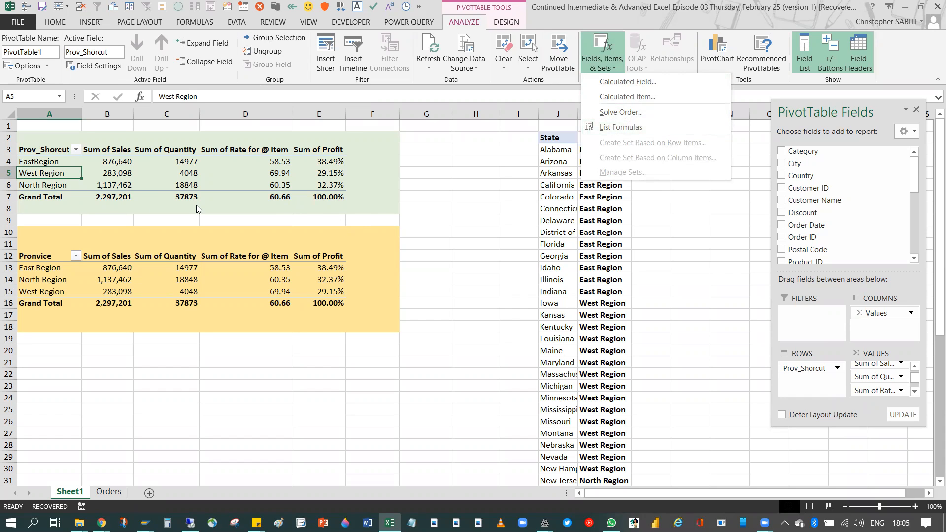
{"action": "left_click", "coordinate": [179, 311]}
Delete the second pivot table by removing the range A10:F19 and shifting the cells up.
{"action": "left_click_drag", "start_coordinate": [74, 245], "coordinate": [329, 314]}
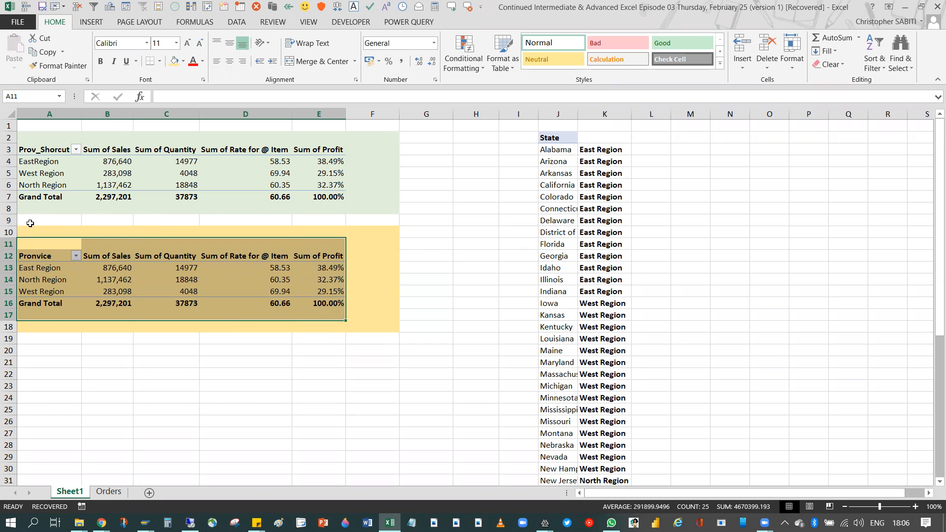
{"action": "left_click_drag", "start_coordinate": [26, 227], "coordinate": [368, 340]}
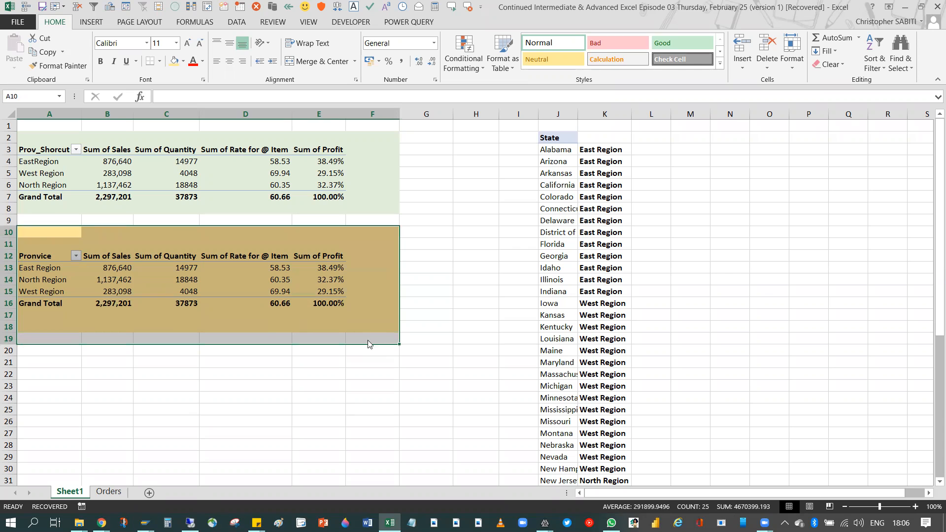
{"action": "key", "text": "ctrl+minus"}
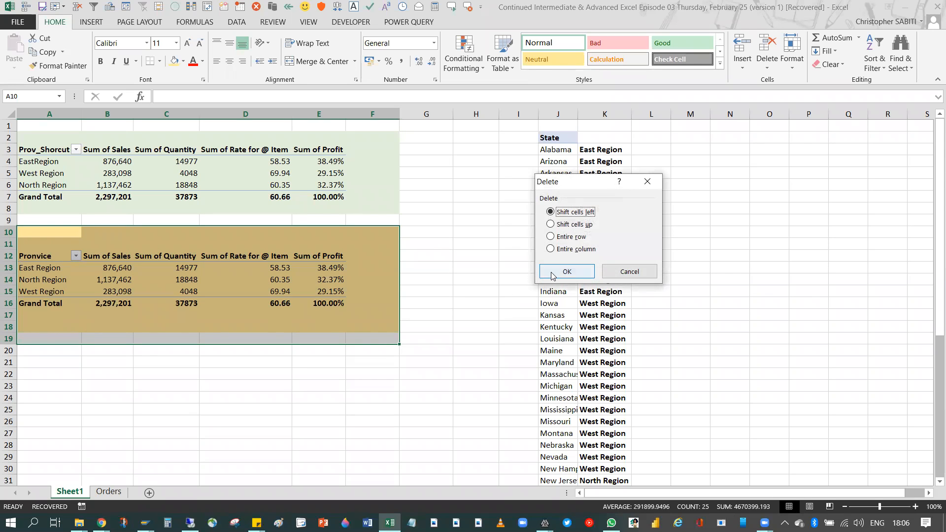
{"action": "left_click", "coordinate": [563, 225]}
{"action": "left_click", "coordinate": [562, 271]}
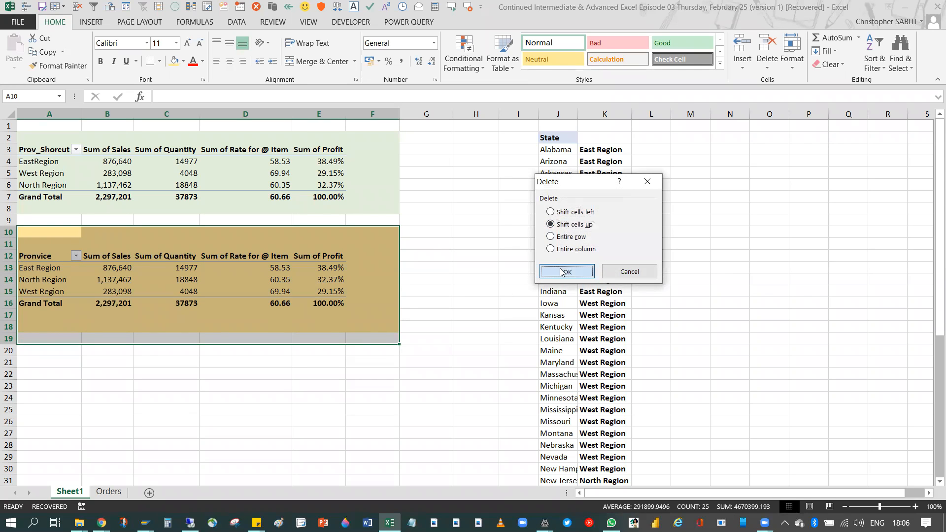
{"action": "left_click", "coordinate": [268, 290]}
{"action": "left_click", "coordinate": [270, 209]}
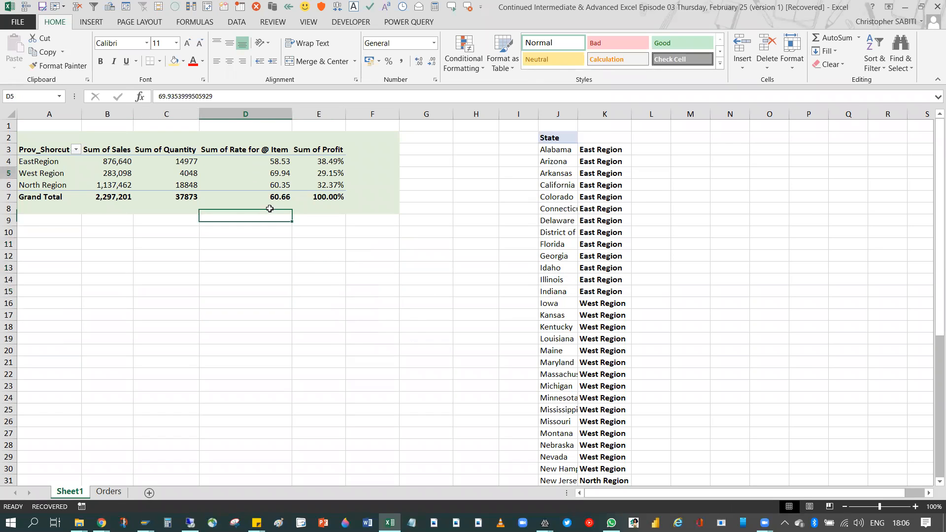
Remove the green fill from the cells around the Prov_Shorcut pivot table.
{"action": "left_click", "coordinate": [261, 174]}
{"action": "left_click_drag", "start_coordinate": [39, 135], "coordinate": [383, 229]}
{"action": "left_click", "coordinate": [183, 61]}
{"action": "left_click", "coordinate": [214, 272]}
{"action": "left_click", "coordinate": [246, 279]}
{"action": "left_click", "coordinate": [306, 303]}
Delete the state and region lookup columns J and K, and check the Pronvice formulas on the Orders sheet.
{"action": "left_click_drag", "start_coordinate": [558, 114], "coordinate": [602, 108]}
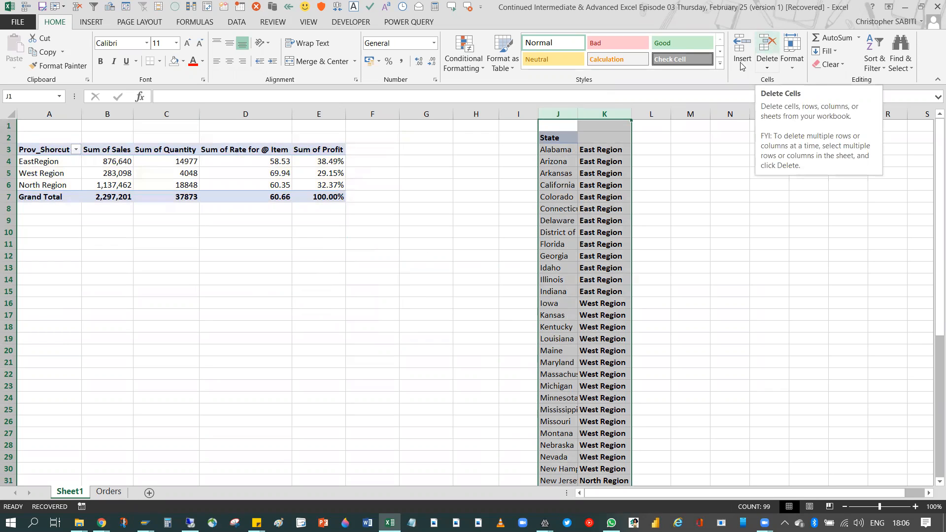
{"action": "left_click", "coordinate": [767, 47]}
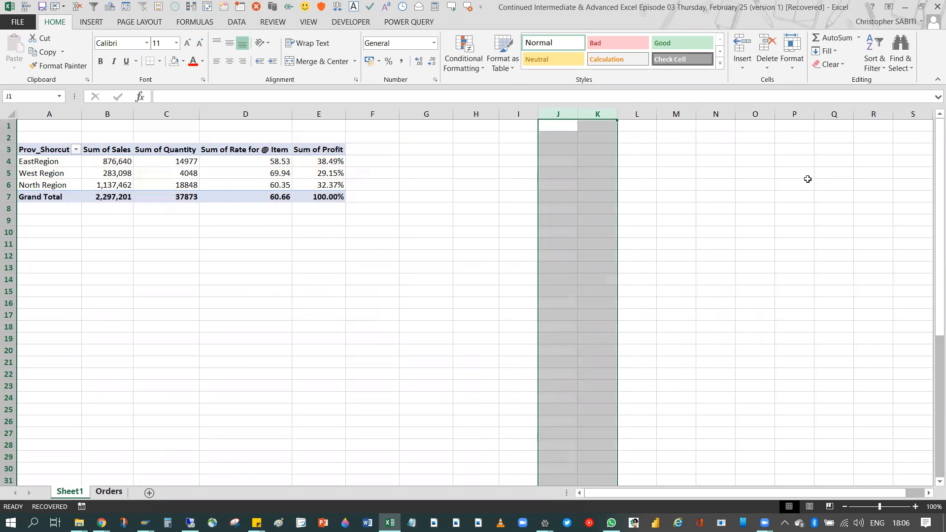
{"action": "key", "text": "ctrl+Page_Down"}
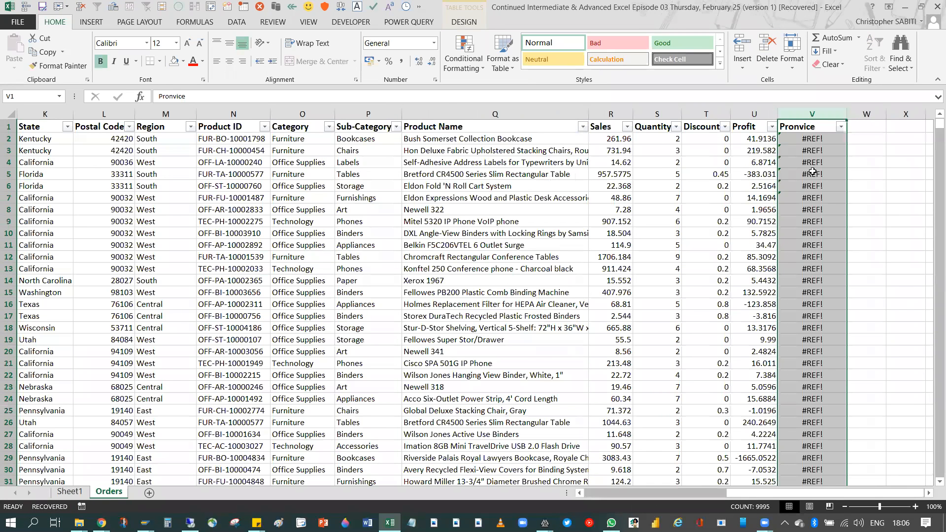
{"action": "left_click", "coordinate": [812, 172]}
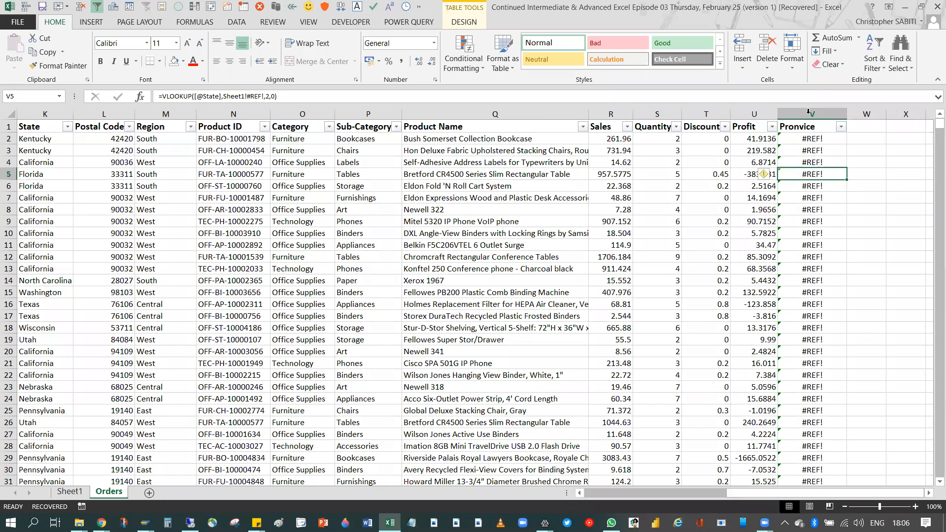
{"action": "left_click_drag", "start_coordinate": [808, 139], "coordinate": [808, 280]}
Return to Sheet1 and look through the available fields of the Prov_Shorcut pivot table.
{"action": "left_click", "coordinate": [70, 492]}
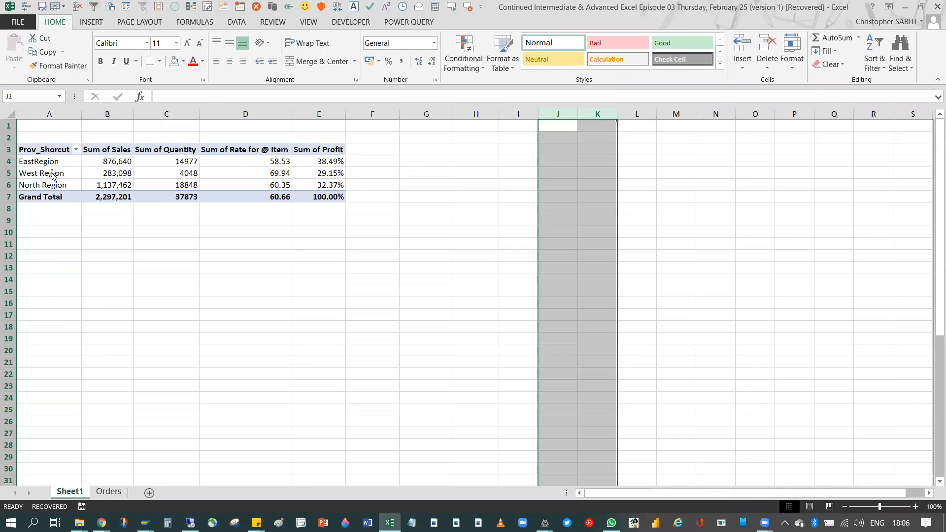
{"action": "left_click", "coordinate": [53, 174]}
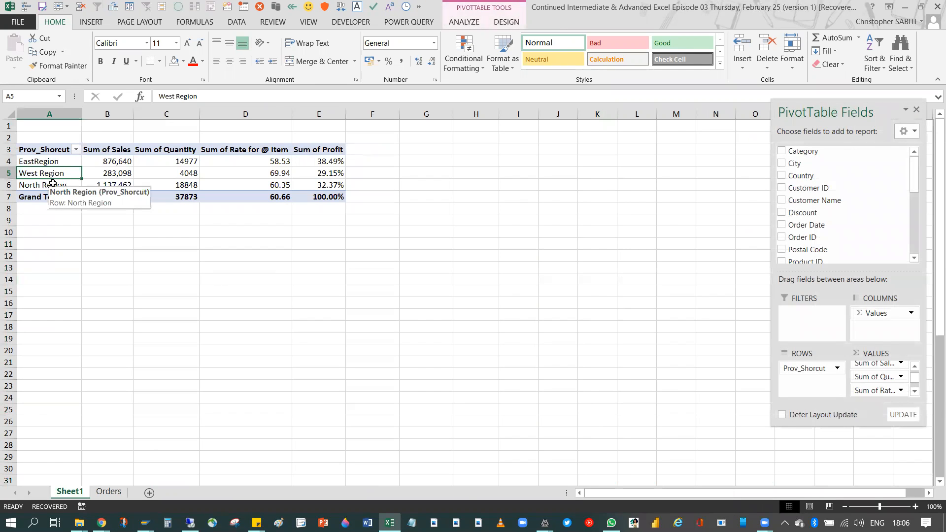
{"action": "left_click", "coordinate": [917, 246]}
{"action": "left_click", "coordinate": [917, 246]}
{"action": "scroll", "coordinate": [815, 216], "scroll_direction": "up", "scroll_amount": 1}
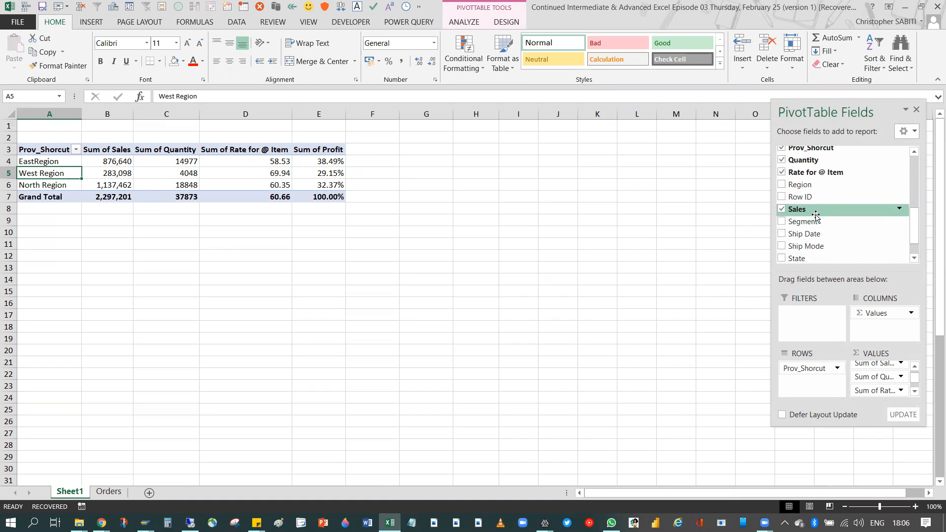
{"action": "scroll", "coordinate": [818, 222], "scroll_direction": "up", "scroll_amount": 3}
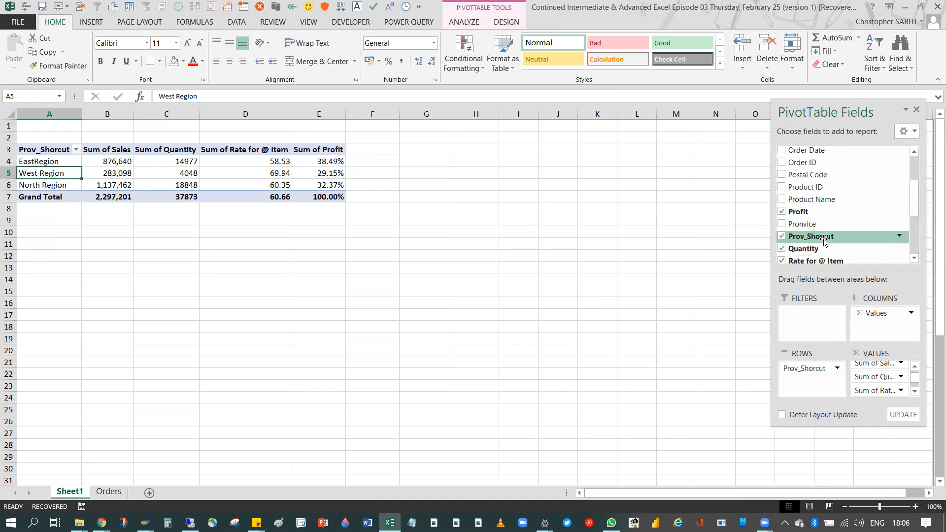
{"action": "scroll", "coordinate": [824, 240], "scroll_direction": "down", "scroll_amount": 4}
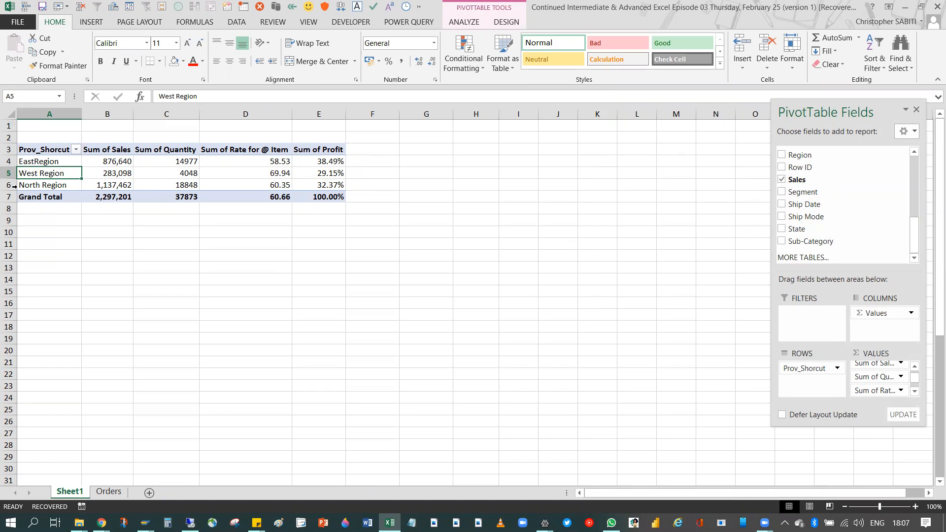
Narrow columns C and D, which hold the pivot table's quantity and rate values.
{"action": "left_click", "coordinate": [113, 175]}
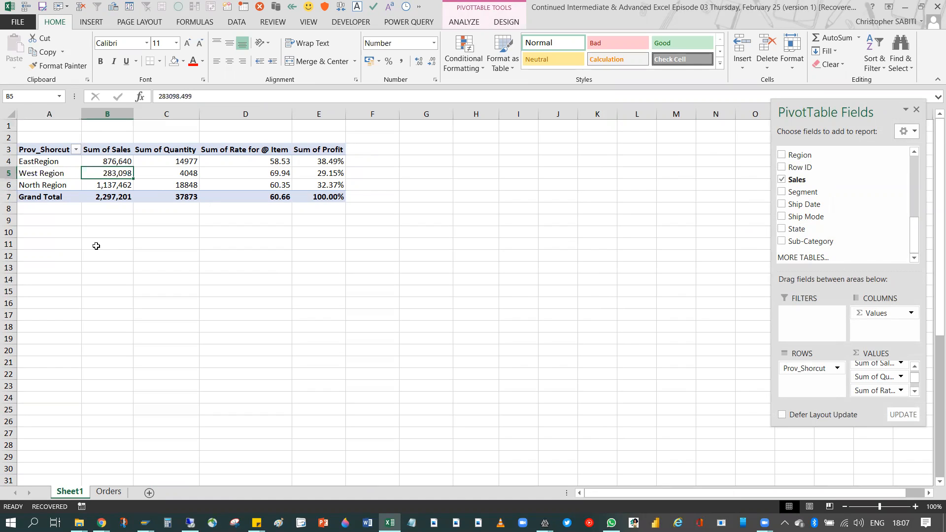
{"action": "left_click", "coordinate": [57, 175]}
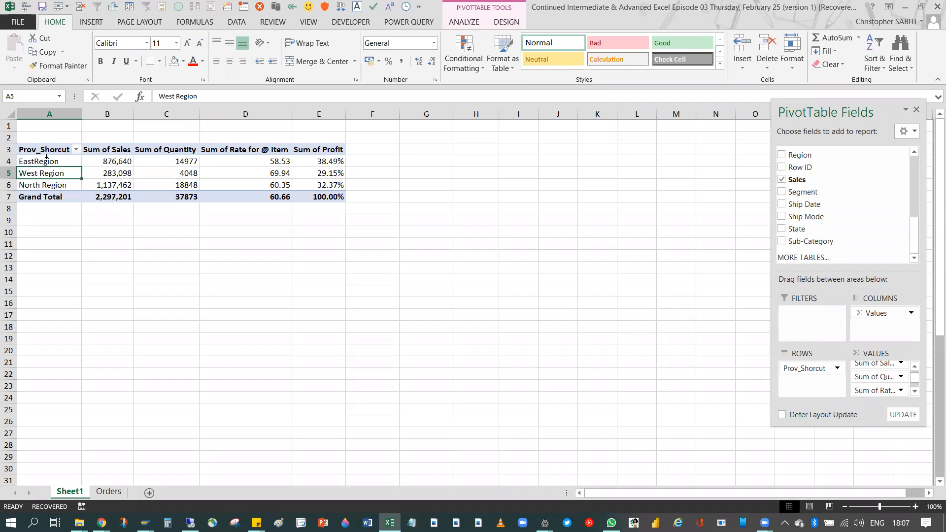
{"action": "left_click_drag", "start_coordinate": [199, 114], "coordinate": [187, 114]}
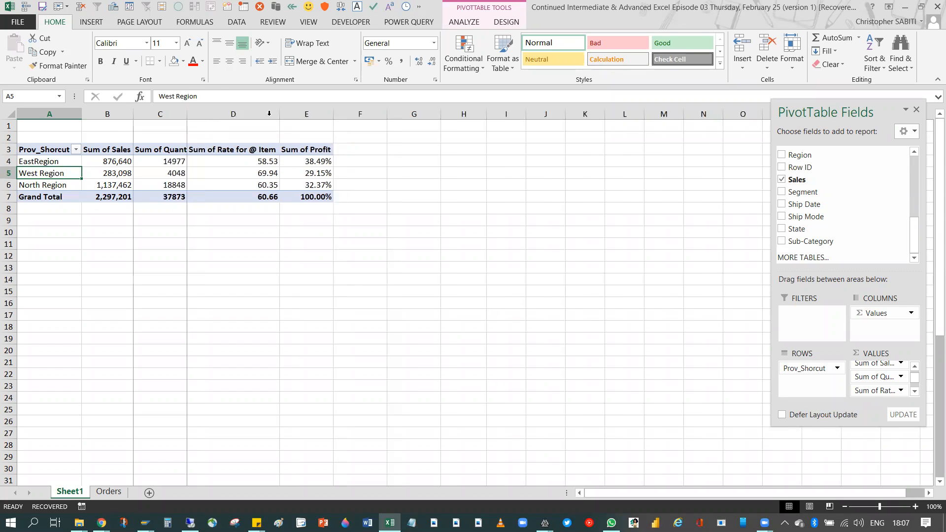
{"action": "left_click_drag", "start_coordinate": [280, 114], "coordinate": [257, 113]}
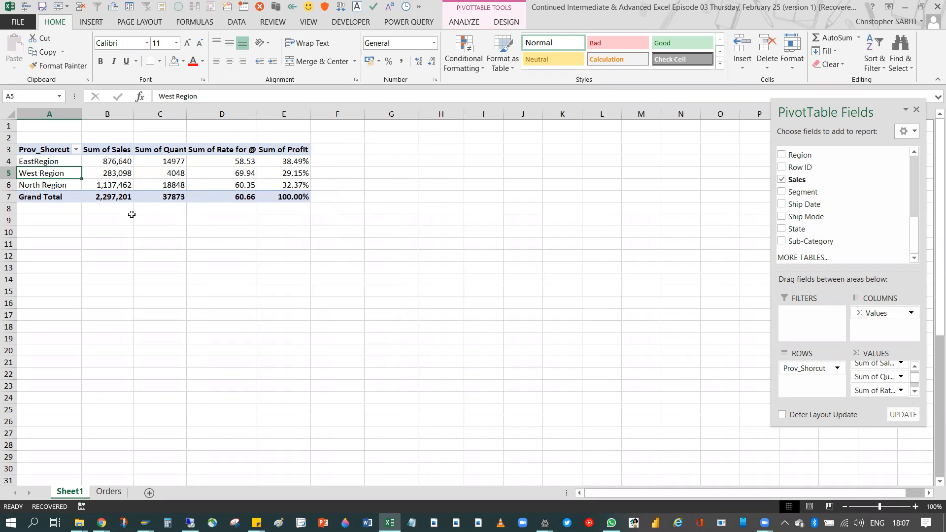
{"action": "left_click", "coordinate": [119, 149]}
{"action": "left_click", "coordinate": [155, 150]}
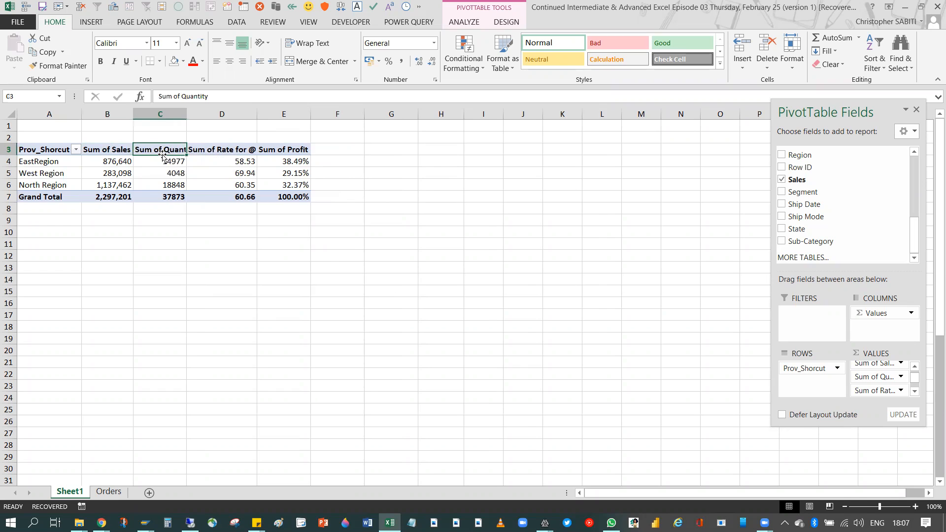
{"action": "left_click", "coordinate": [234, 149]}
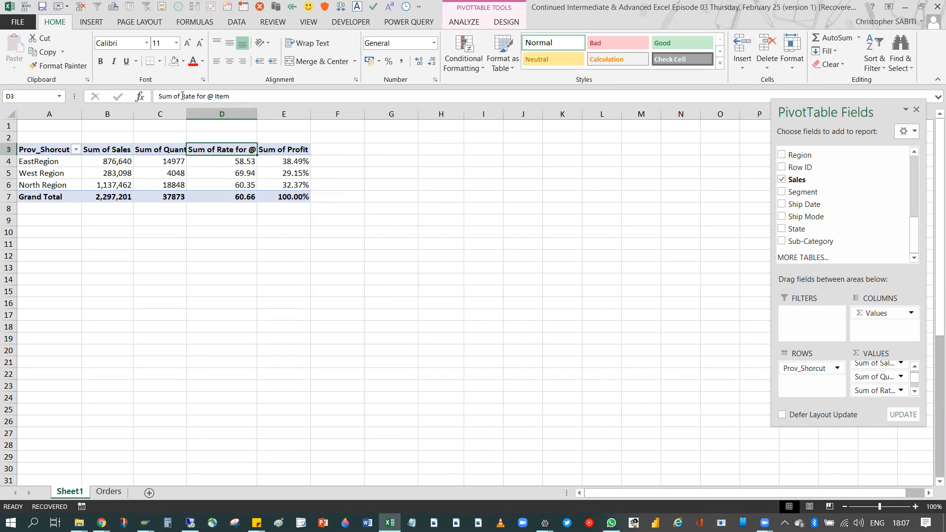
{"action": "left_click_drag", "start_coordinate": [176, 96], "coordinate": [158, 97]}
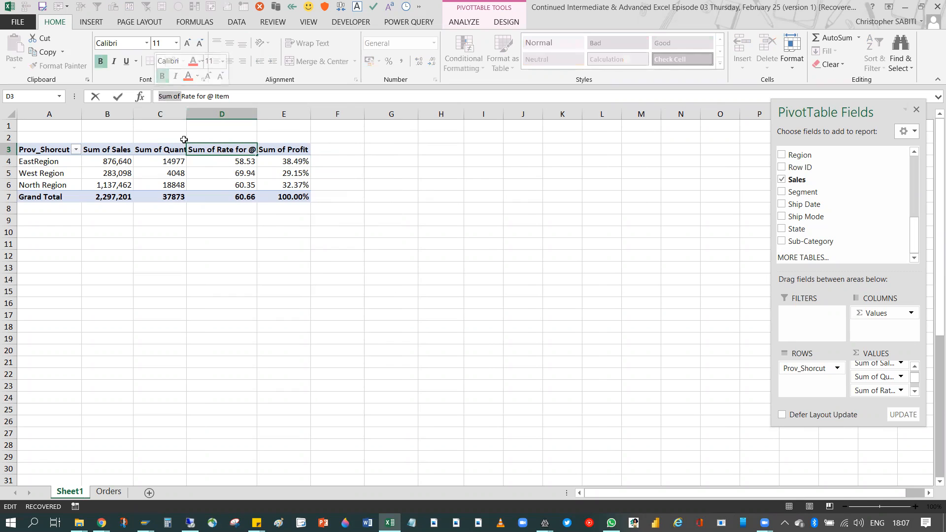
{"action": "left_click", "coordinate": [454, 205]}
Rename the Sum of Sales heading to "Sales" with a leading space to keep it distinct from the source field.
{"action": "left_click", "coordinate": [123, 149]}
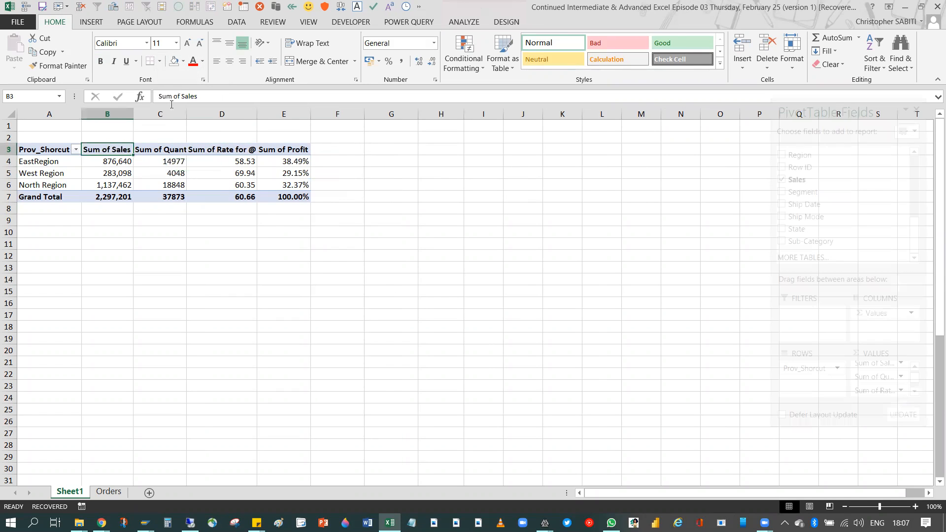
{"action": "left_click_drag", "start_coordinate": [181, 96], "coordinate": [158, 96]}
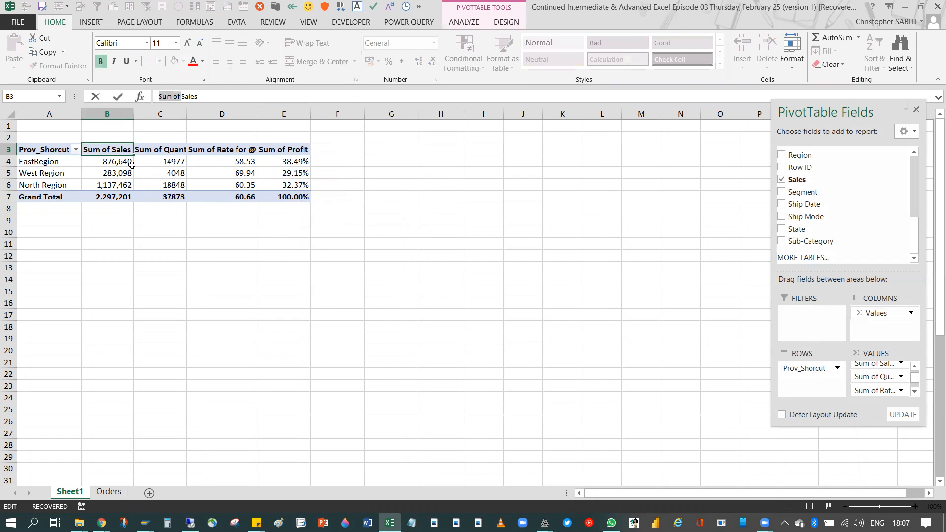
{"action": "key", "text": "BackSpace"}
{"action": "key", "text": "Return"}
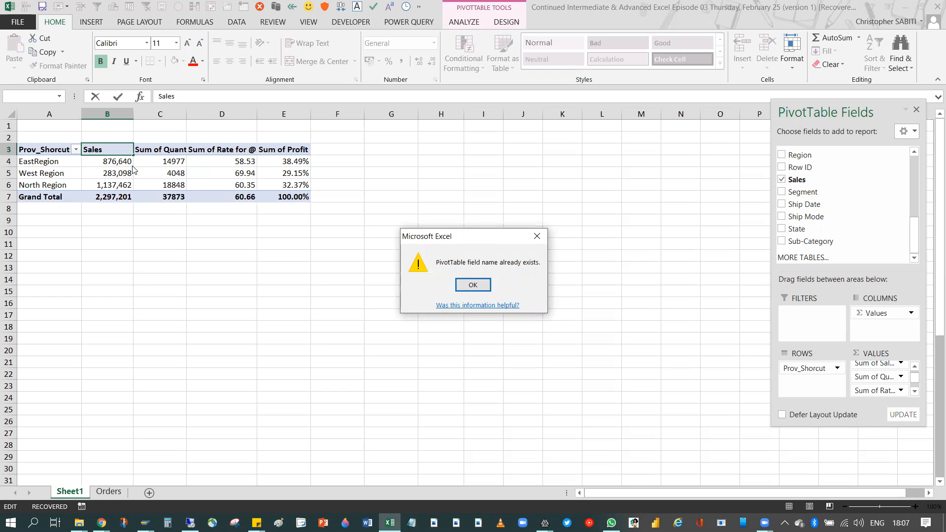
{"action": "left_click", "coordinate": [536, 238]}
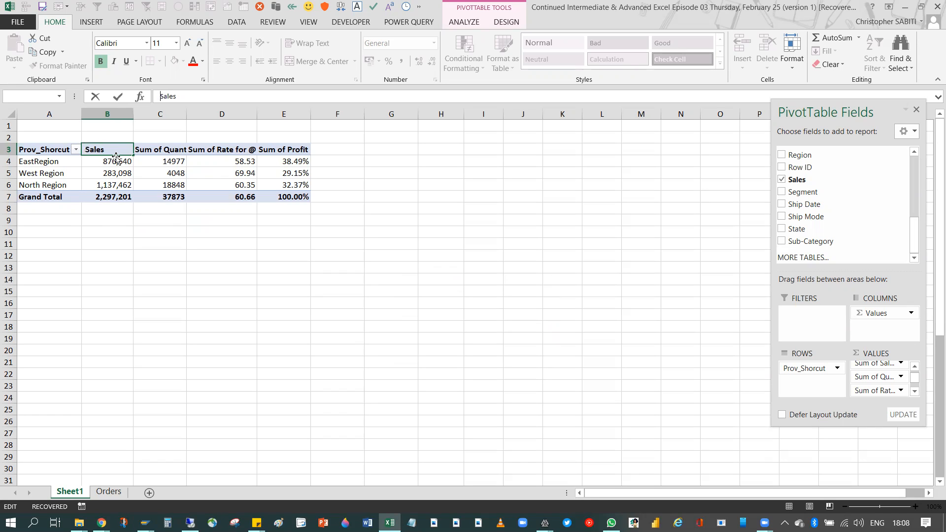
{"action": "key", "text": "Return"}
{"action": "key", "text": "Up"}
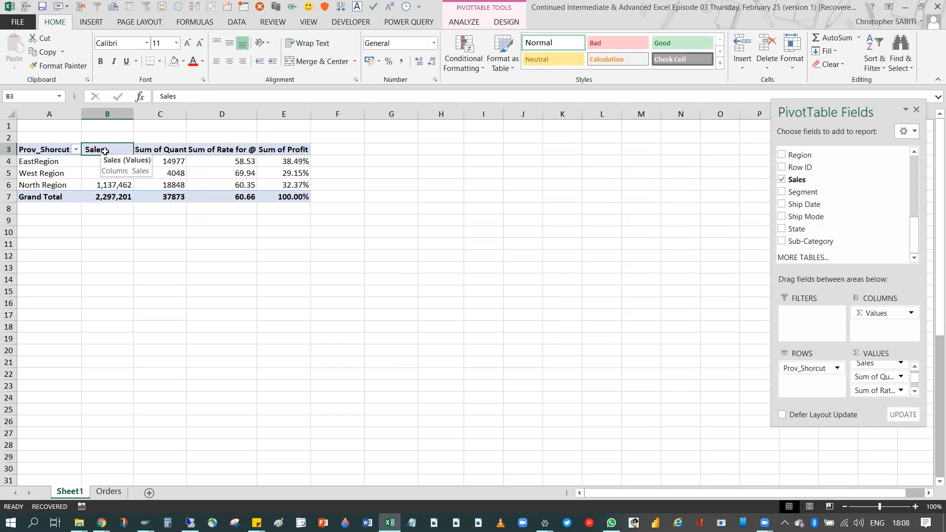
Rename the Sum of Quantity heading to "Quantity" with a leading space.
{"action": "left_click", "coordinate": [159, 150]}
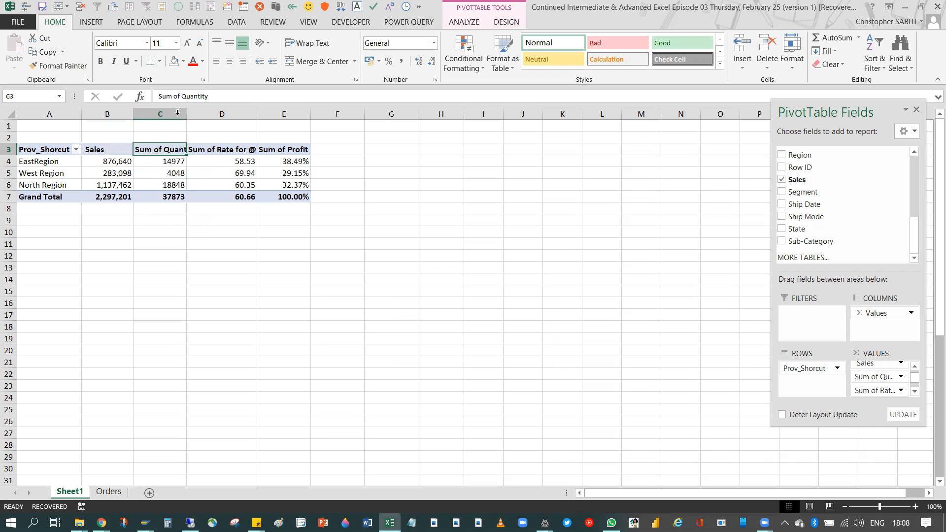
{"action": "left_click_drag", "start_coordinate": [181, 97], "coordinate": [145, 99]}
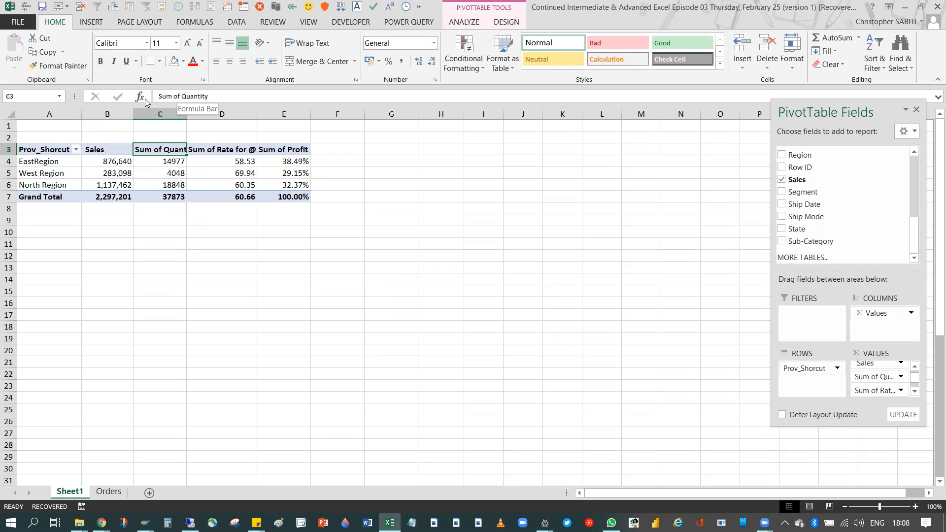
{"action": "key", "text": "Delete"}
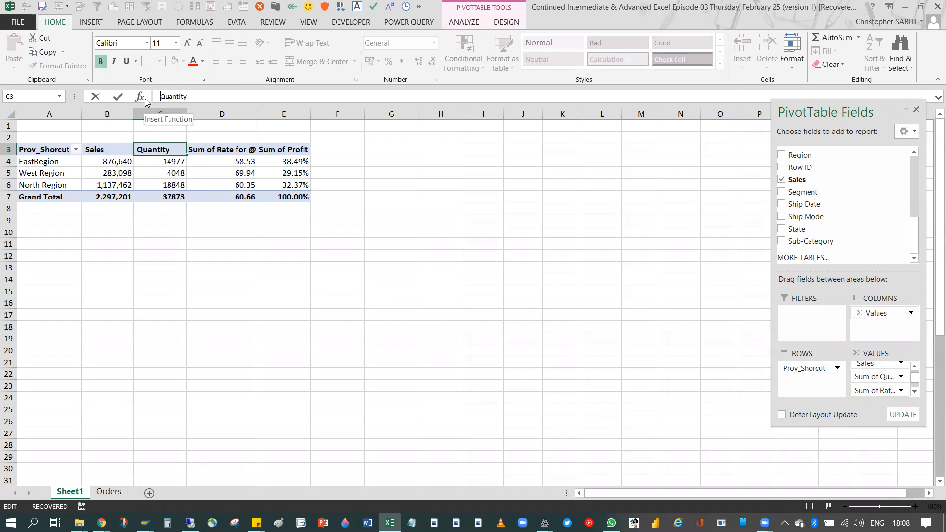
{"action": "left_click", "coordinate": [217, 162]}
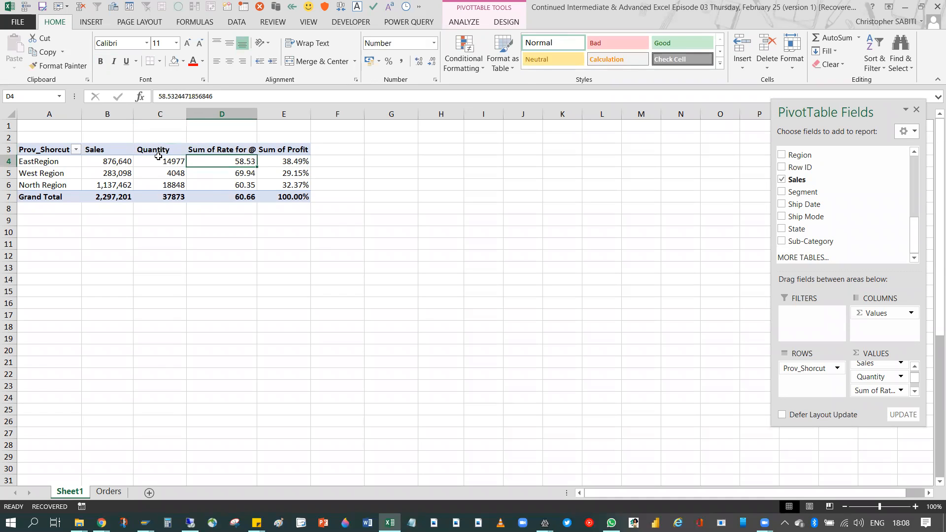
Copy the words "Sum of" from the Sum of Rate for @ Item heading and leave the cell.
{"action": "left_click", "coordinate": [221, 148]}
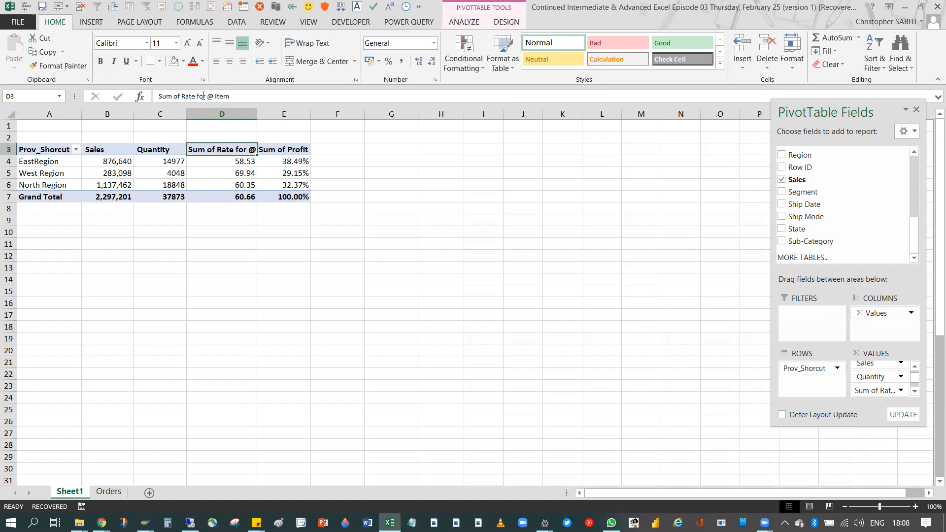
{"action": "double_click", "coordinate": [177, 96]}
{"action": "left_click_drag", "start_coordinate": [164, 97], "coordinate": [140, 98]}
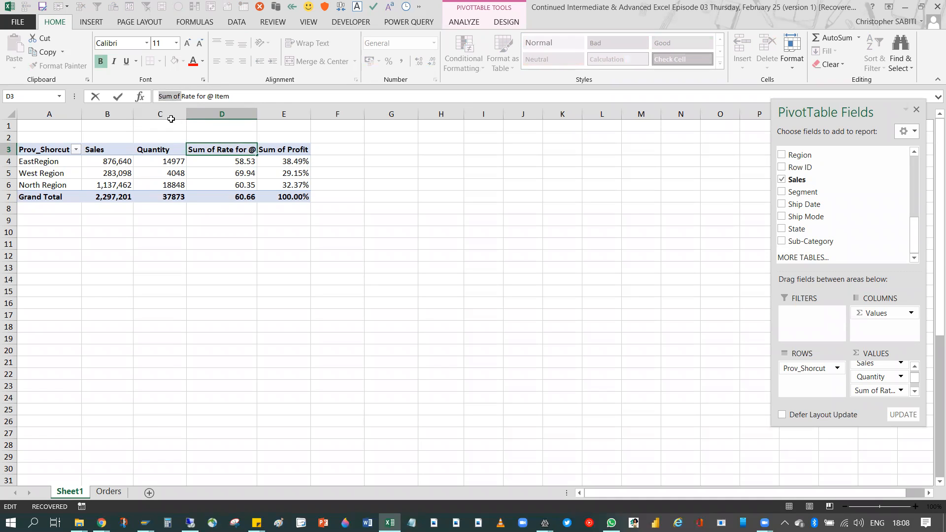
{"action": "left_click", "coordinate": [349, 188]}
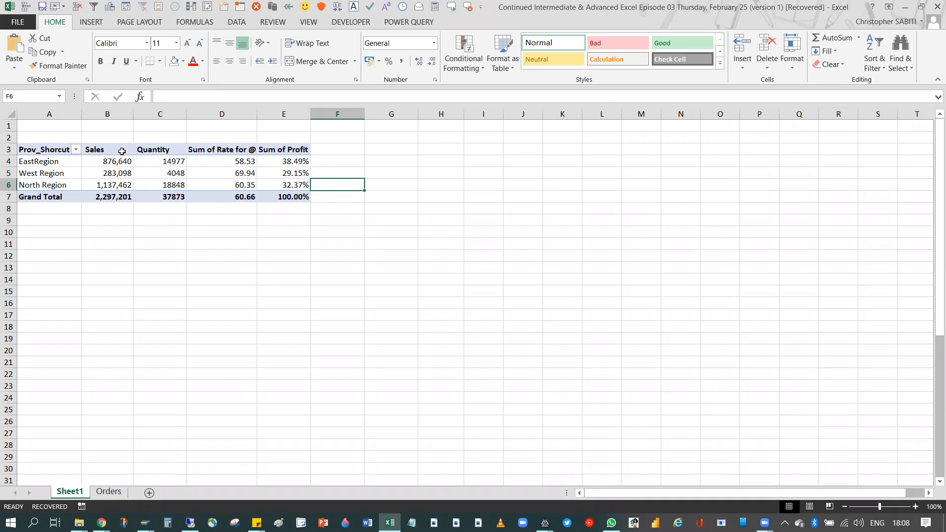
Replace all occurrences of "Sum of" on the sheet with nothing, stripping the prefix from the rate and profit headings.
{"action": "left_click", "coordinate": [234, 149]}
{"action": "left_click", "coordinate": [266, 222]}
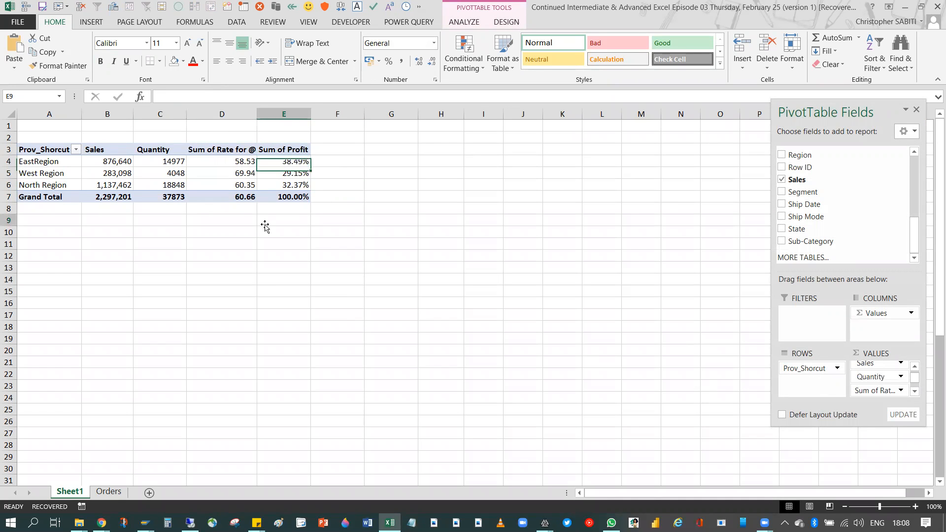
{"action": "key", "text": "ctrl+f"}
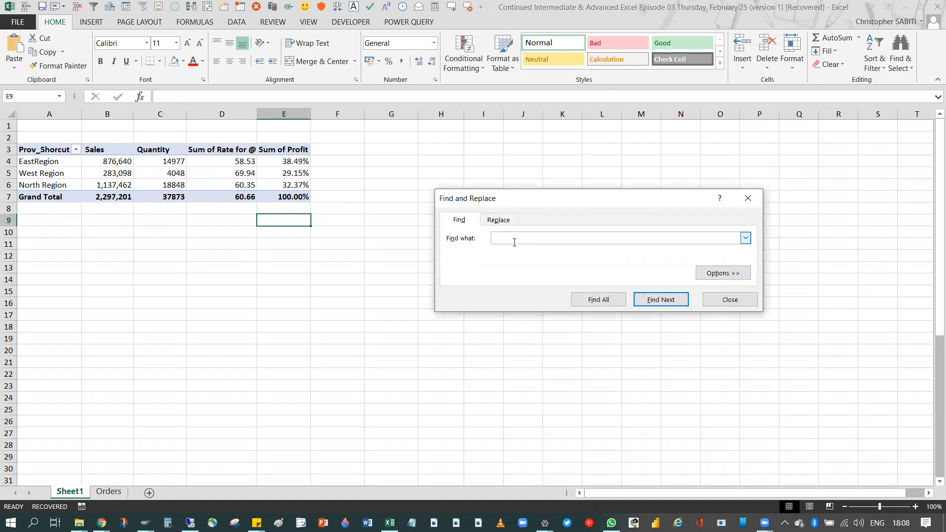
{"action": "type", "text": "Sum of"}
{"action": "left_click", "coordinate": [498, 221]}
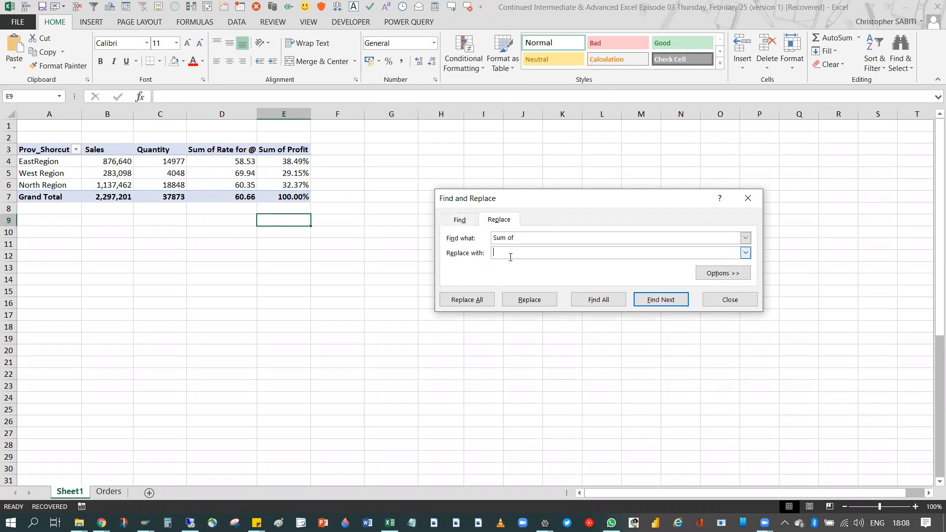
{"action": "left_click", "coordinate": [485, 301]}
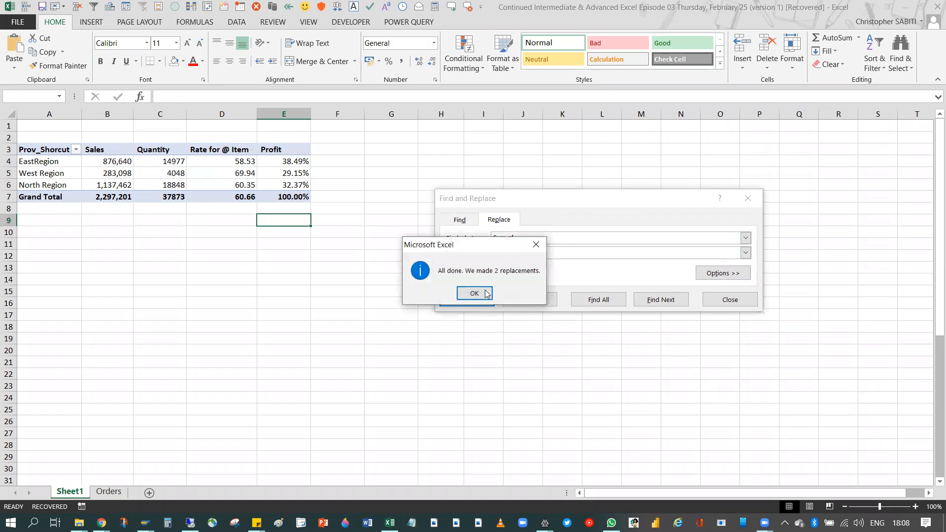
{"action": "key", "text": "Return"}
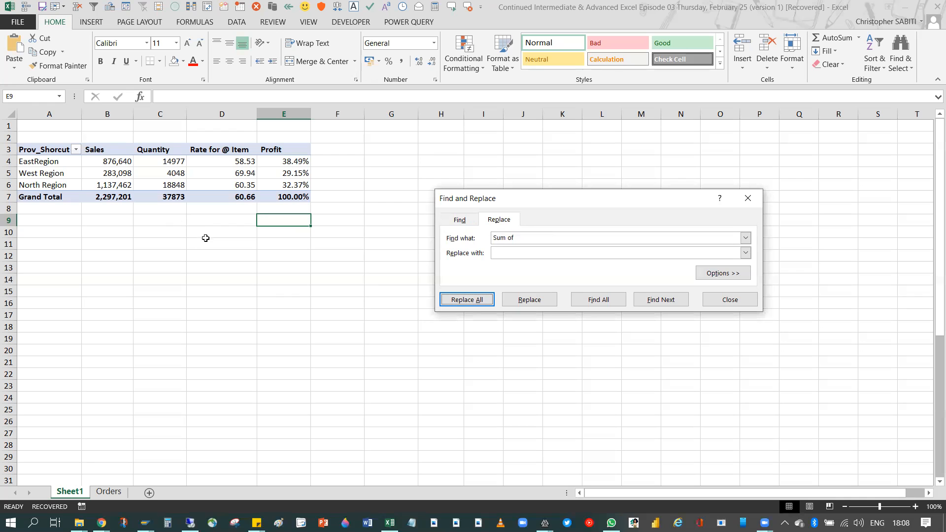
Widen columns B to E of the pivot table to one equal width.
{"action": "left_click", "coordinate": [187, 186]}
{"action": "left_click_drag", "start_coordinate": [101, 114], "coordinate": [256, 114]}
{"action": "left_click", "coordinate": [254, 114]}
{"action": "left_click", "coordinate": [227, 198]}
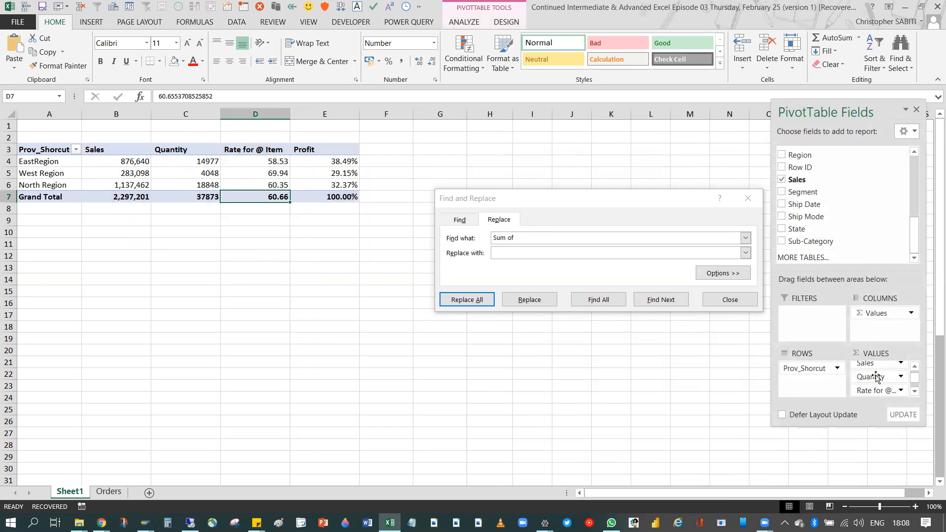
Review the value field settings of the Sales field and close them without changing anything.
{"action": "scroll", "coordinate": [877, 381], "scroll_direction": "up", "scroll_amount": 1}
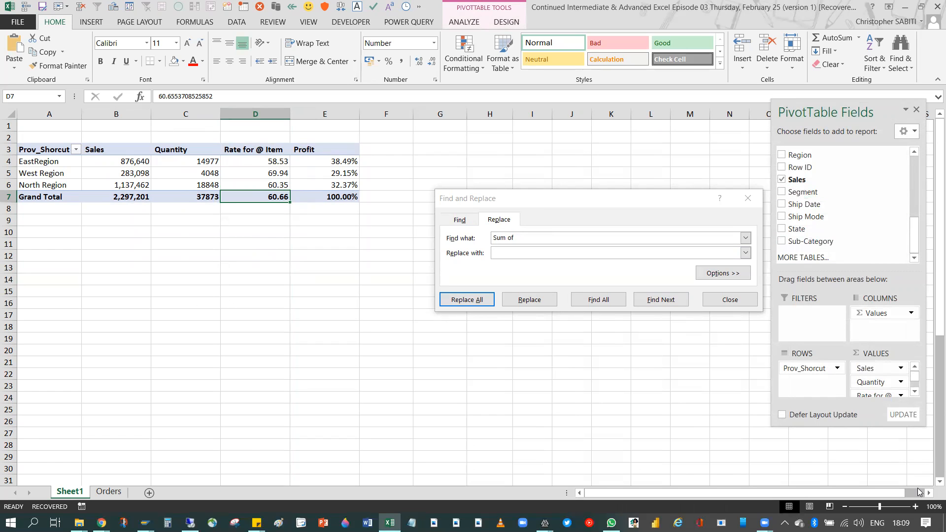
{"action": "left_click", "coordinate": [868, 368]}
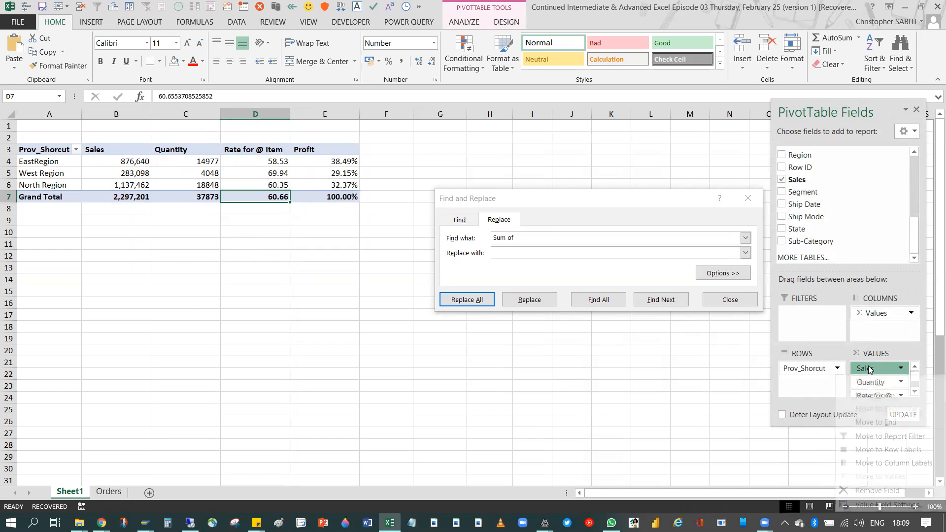
{"action": "left_click", "coordinate": [890, 505]}
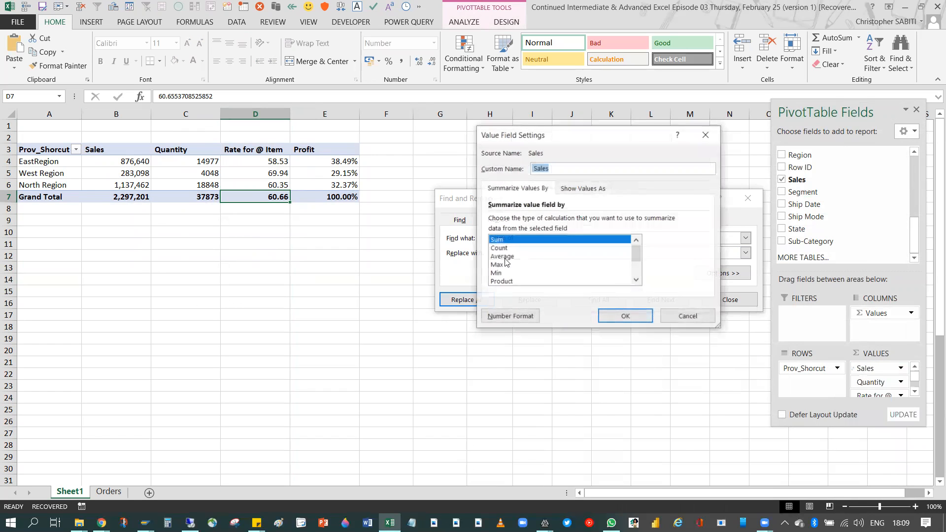
{"action": "left_click", "coordinate": [706, 135]}
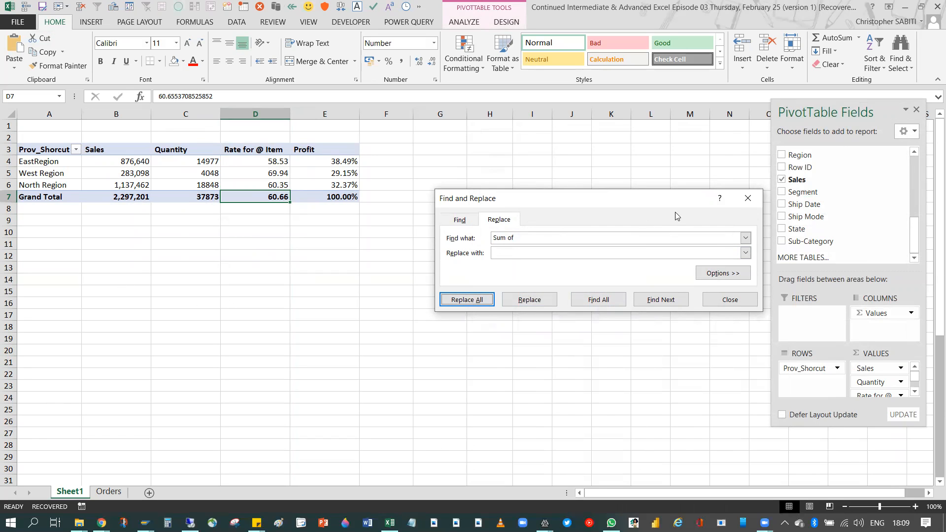
Close Find and Replace and autofit the widths of pivot table columns B to E.
{"action": "left_click", "coordinate": [748, 198]}
{"action": "left_click", "coordinate": [216, 172]}
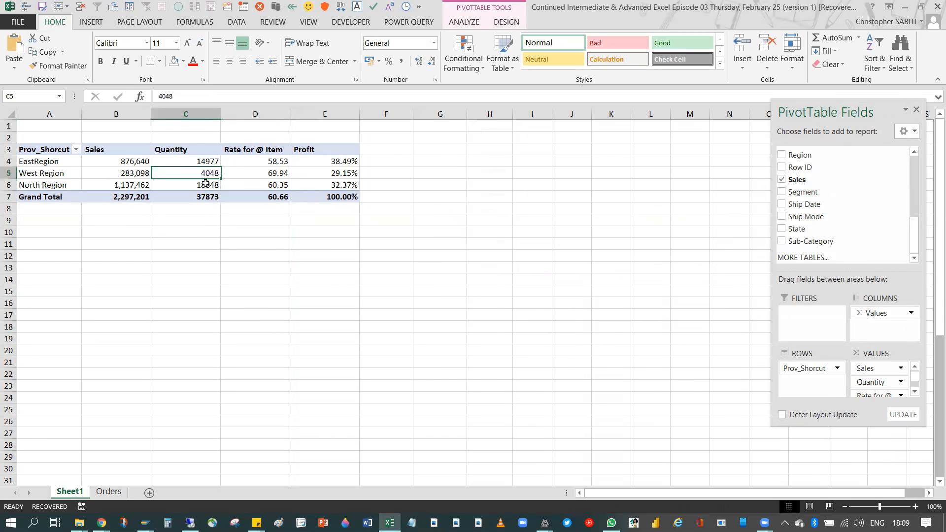
{"action": "double_click", "coordinate": [288, 114]}
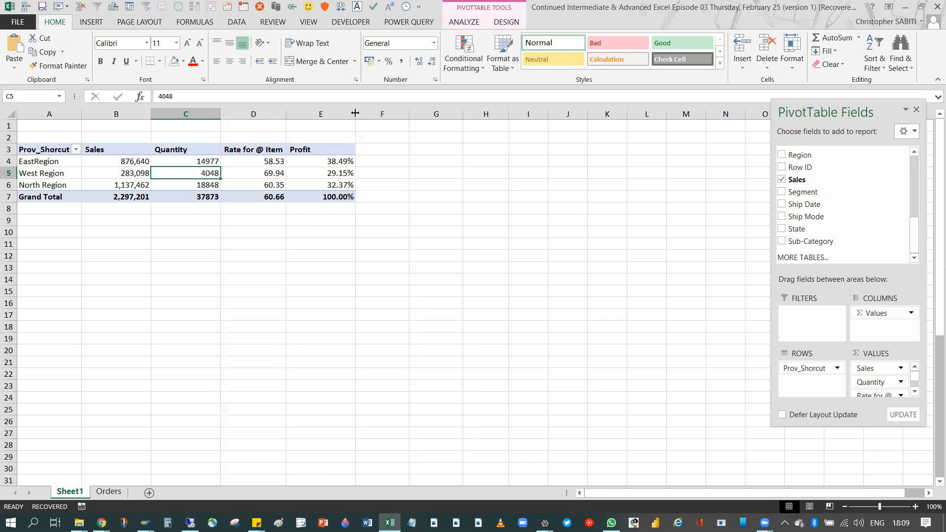
{"action": "double_click", "coordinate": [355, 114]}
{"action": "double_click", "coordinate": [220, 114]}
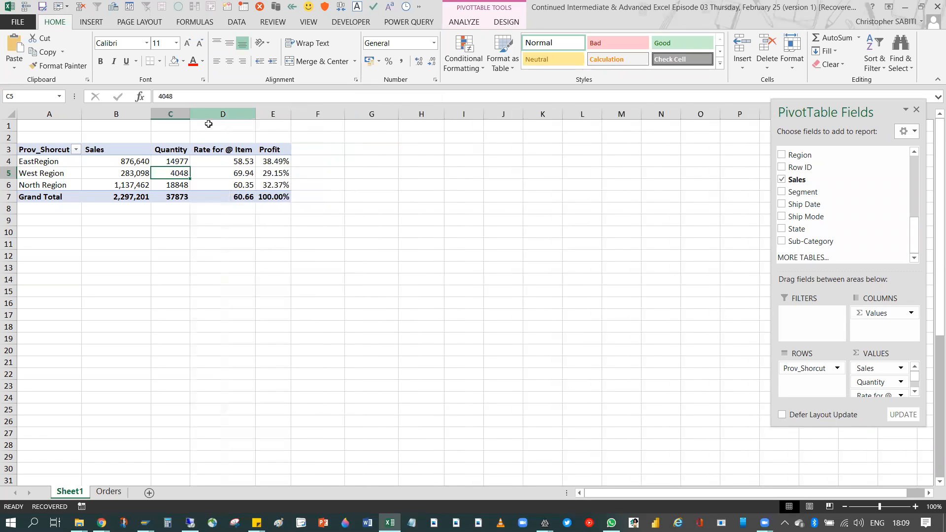
{"action": "double_click", "coordinate": [150, 113]}
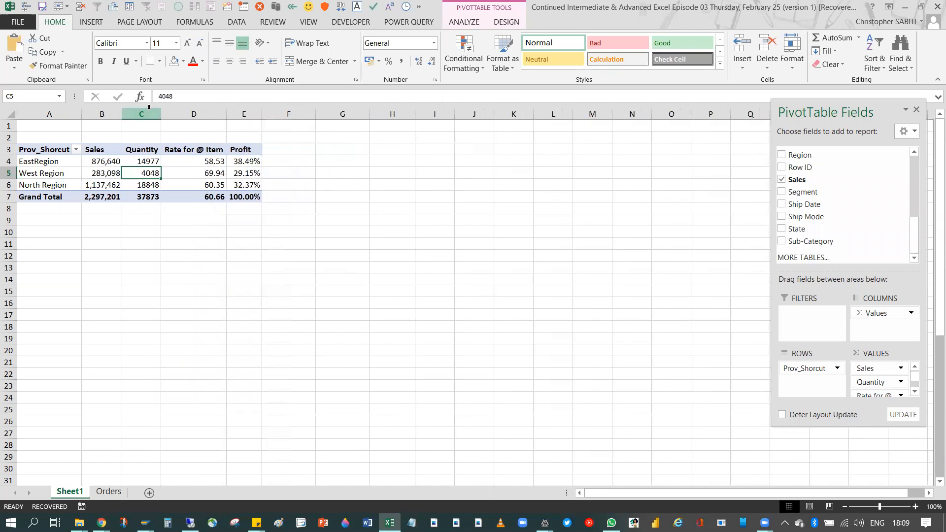
{"action": "left_click", "coordinate": [176, 180]}
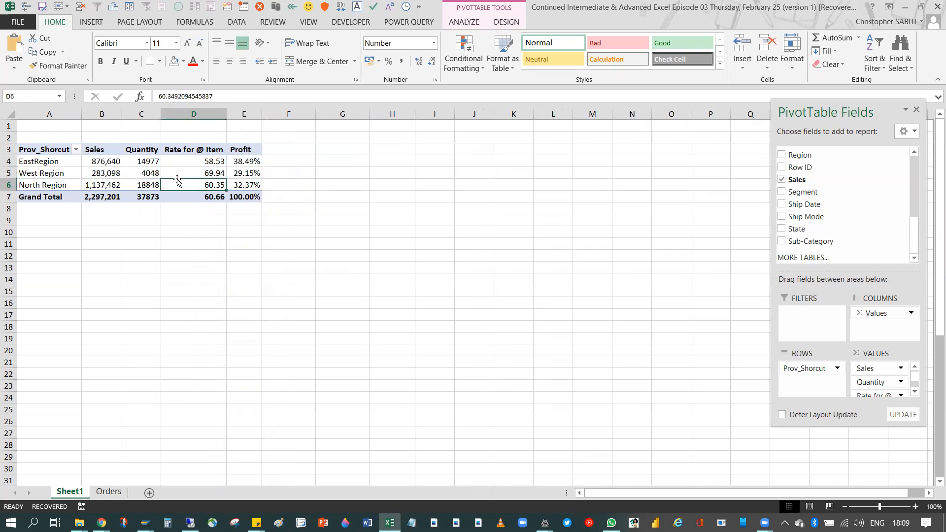
Add an Order Date slicer for the pivot table, place it beside the table and shorten it to about 5.5 cm high.
{"action": "left_click", "coordinate": [100, 167]}
{"action": "left_click", "coordinate": [464, 22]}
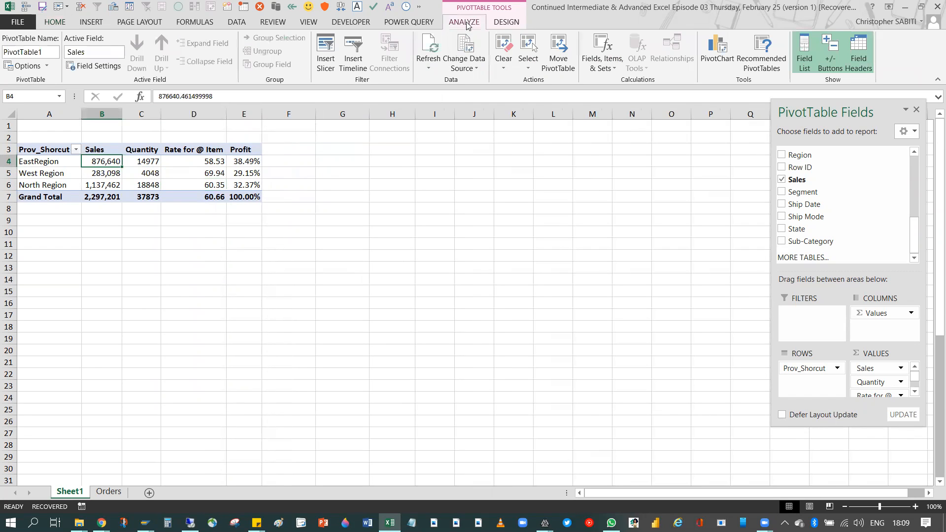
{"action": "left_click", "coordinate": [330, 63]}
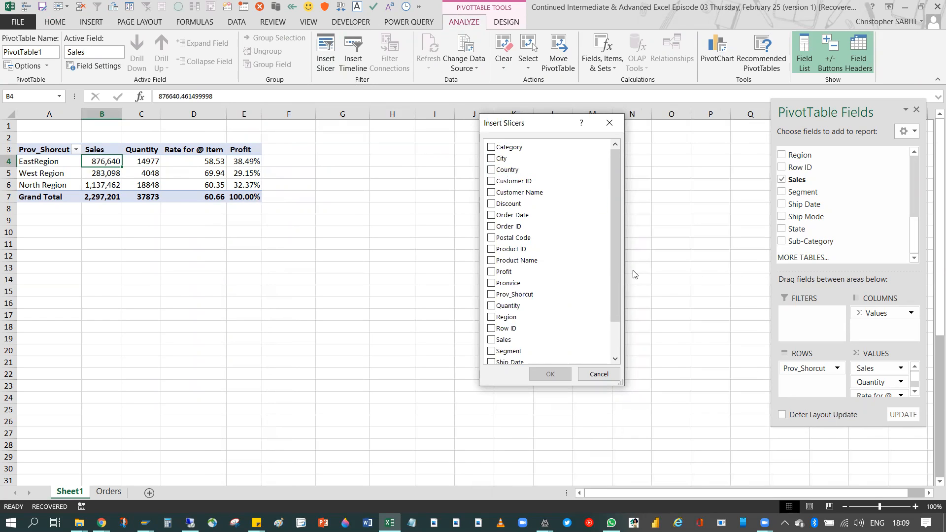
{"action": "left_click_drag", "start_coordinate": [613, 251], "coordinate": [616, 303]}
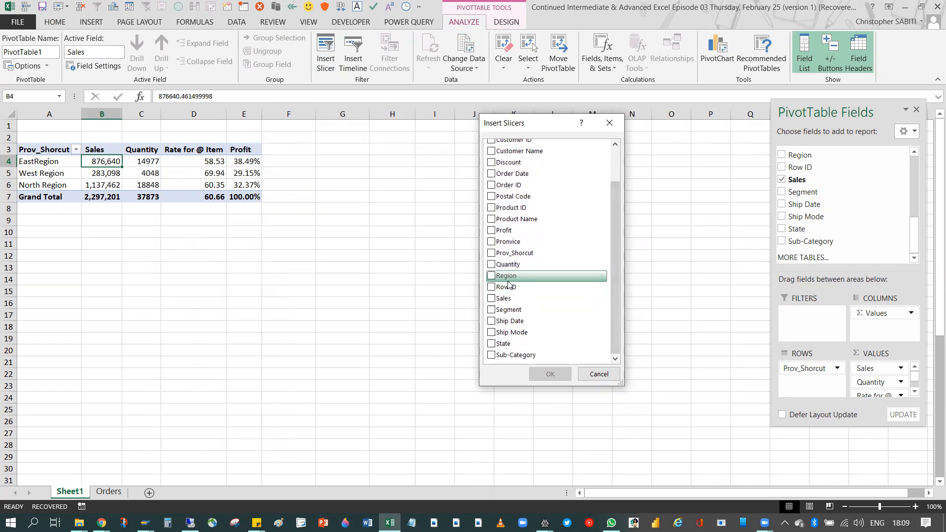
{"action": "left_click_drag", "start_coordinate": [613, 227], "coordinate": [611, 197]}
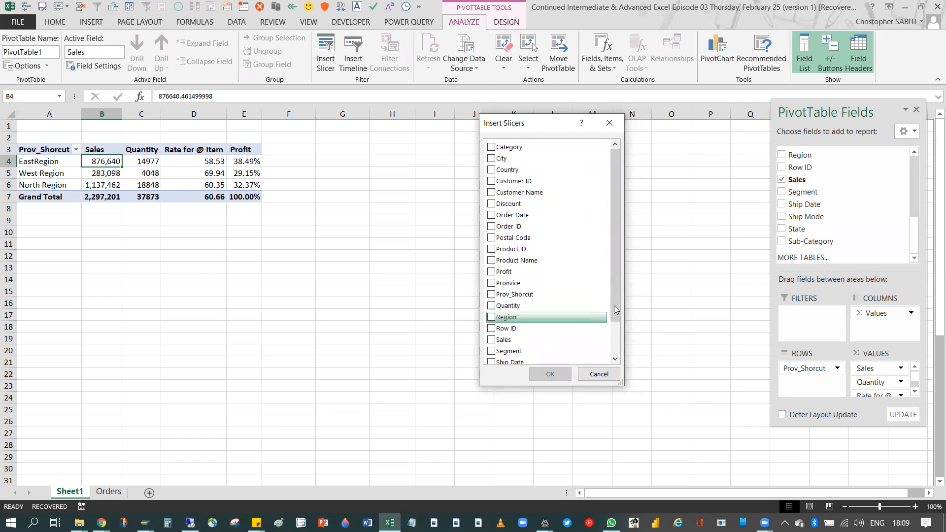
{"action": "left_click_drag", "start_coordinate": [617, 294], "coordinate": [618, 305]}
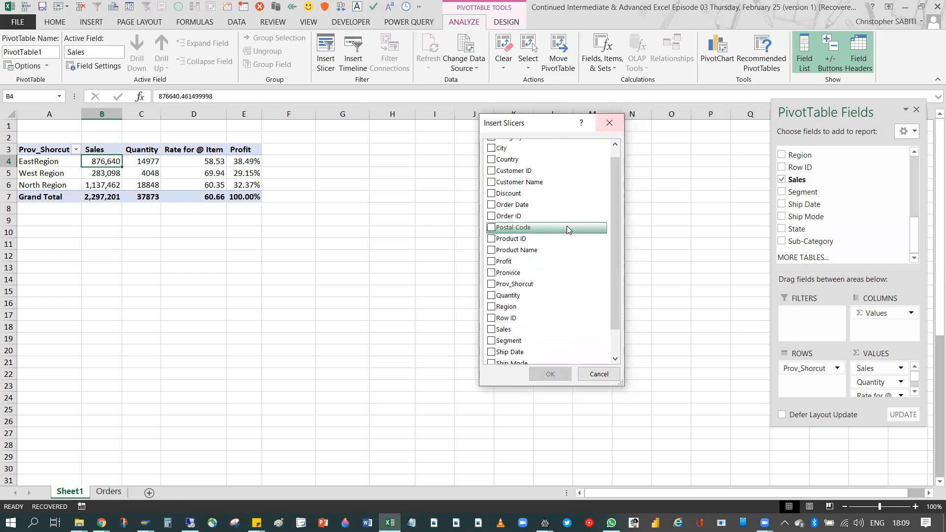
{"action": "left_click", "coordinate": [494, 206]}
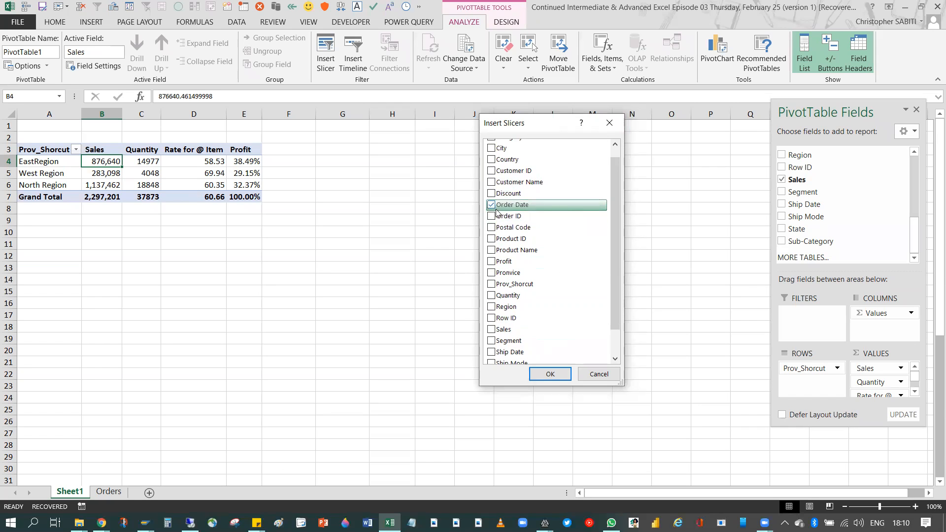
{"action": "left_click", "coordinate": [550, 375]}
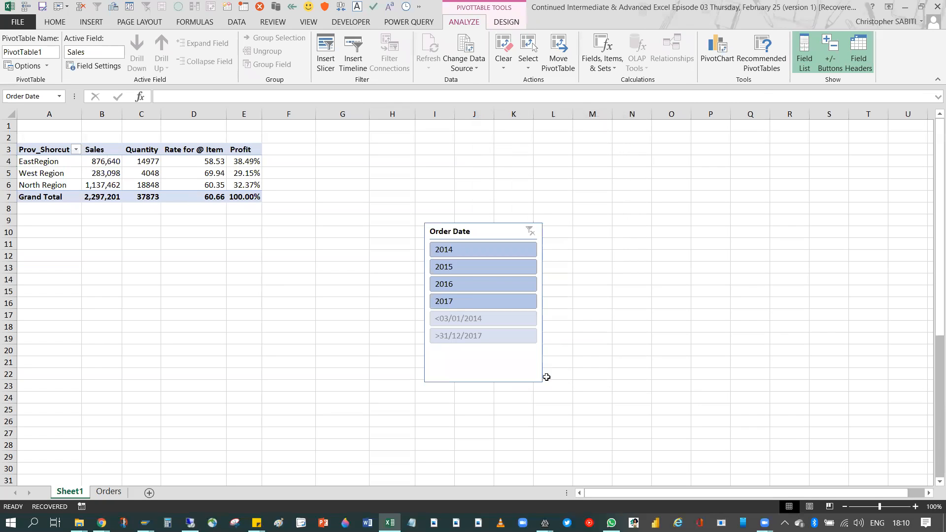
{"action": "left_click_drag", "start_coordinate": [481, 231], "coordinate": [459, 156]}
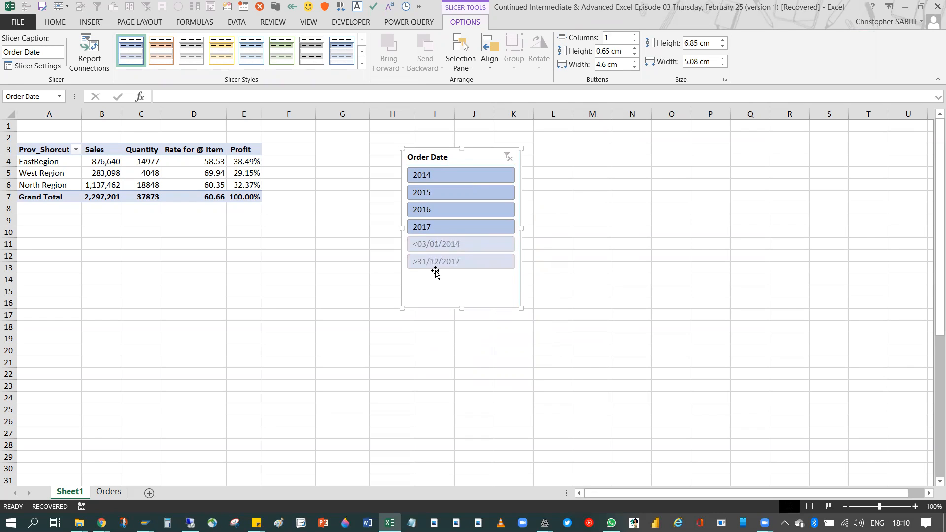
{"action": "left_click_drag", "start_coordinate": [463, 309], "coordinate": [471, 278]}
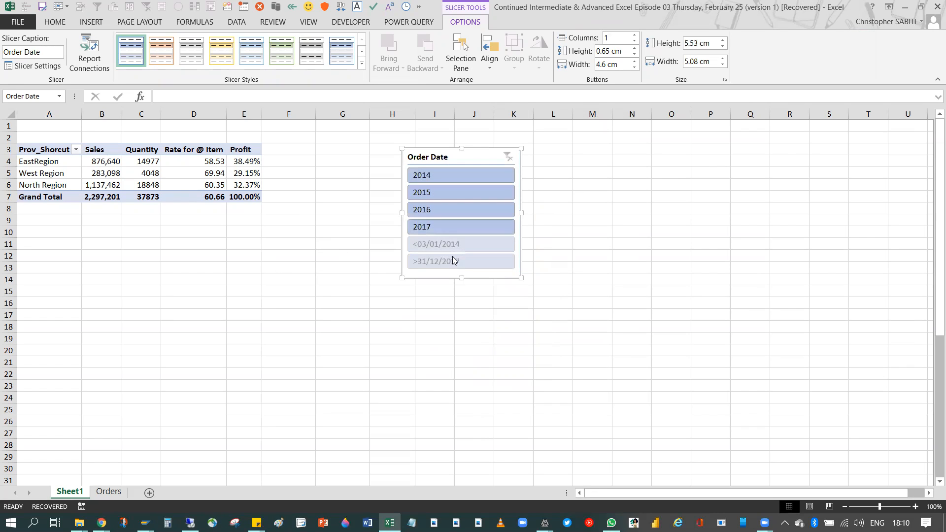
Filter the pivot table with one slicer entry at a time: <03/01/2014, >31/12/2017, 2017, 2016, 2015, 2014 and 2015.
{"action": "left_click_drag", "start_coordinate": [49, 161], "coordinate": [217, 196]}
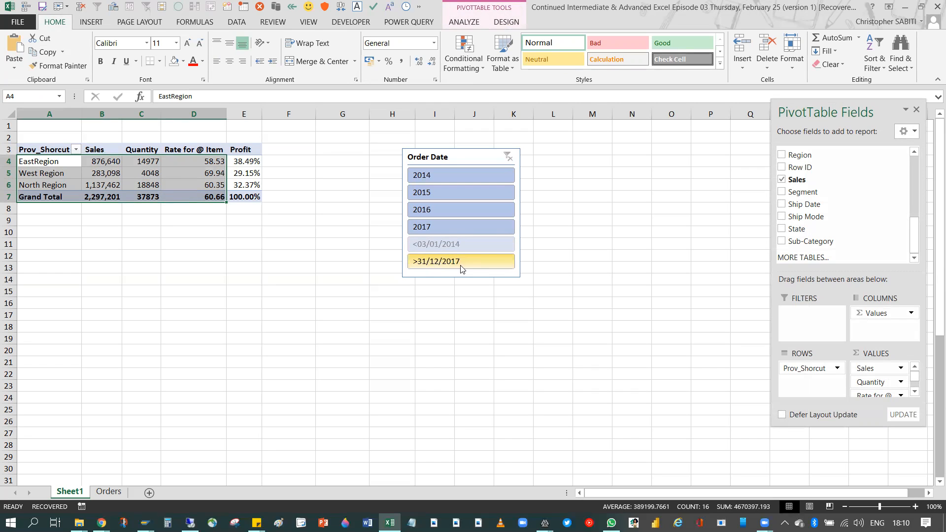
{"action": "left_click", "coordinate": [443, 247]}
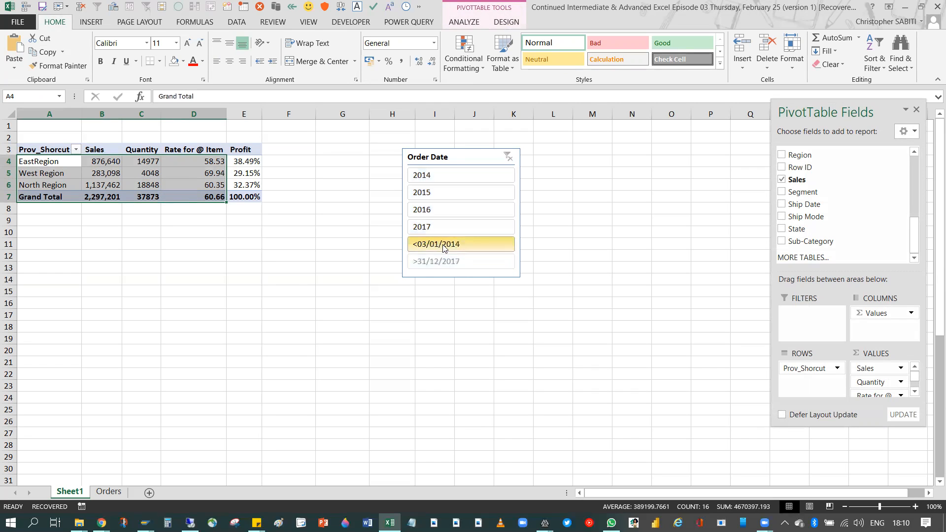
{"action": "left_click", "coordinate": [422, 261]}
{"action": "left_click", "coordinate": [414, 227]}
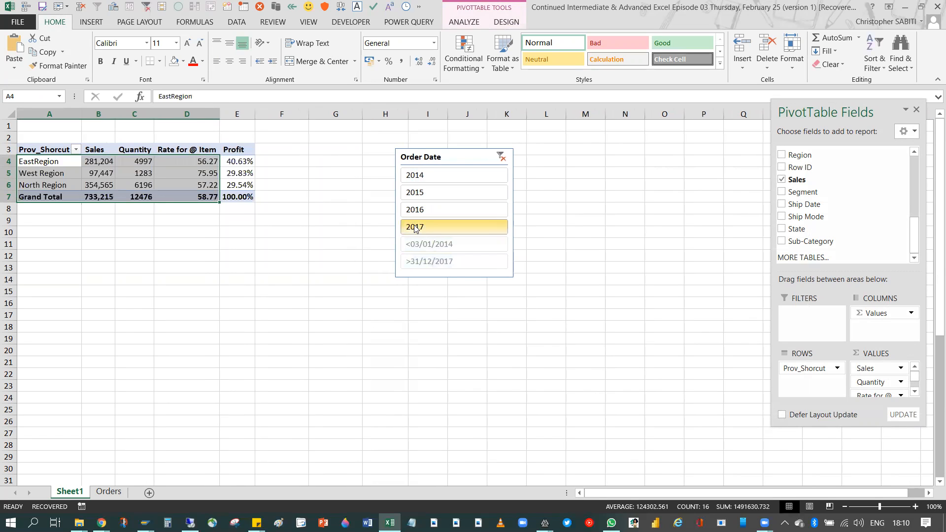
{"action": "left_click_drag", "start_coordinate": [60, 173], "coordinate": [244, 187]}
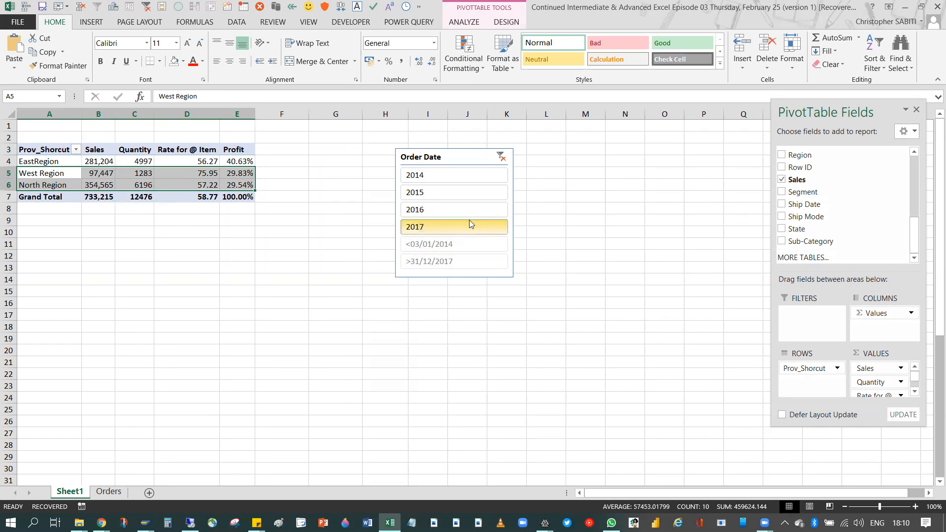
{"action": "left_click", "coordinate": [445, 208]}
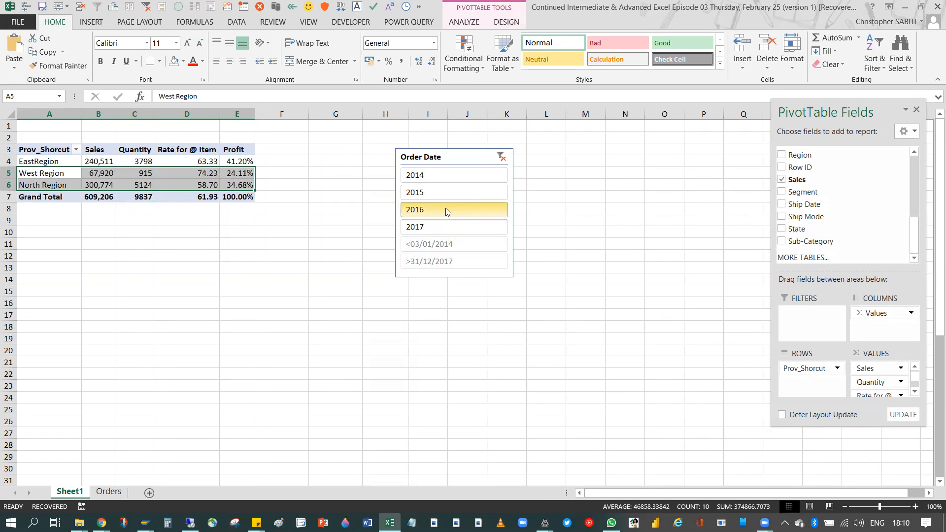
{"action": "left_click", "coordinate": [203, 185]}
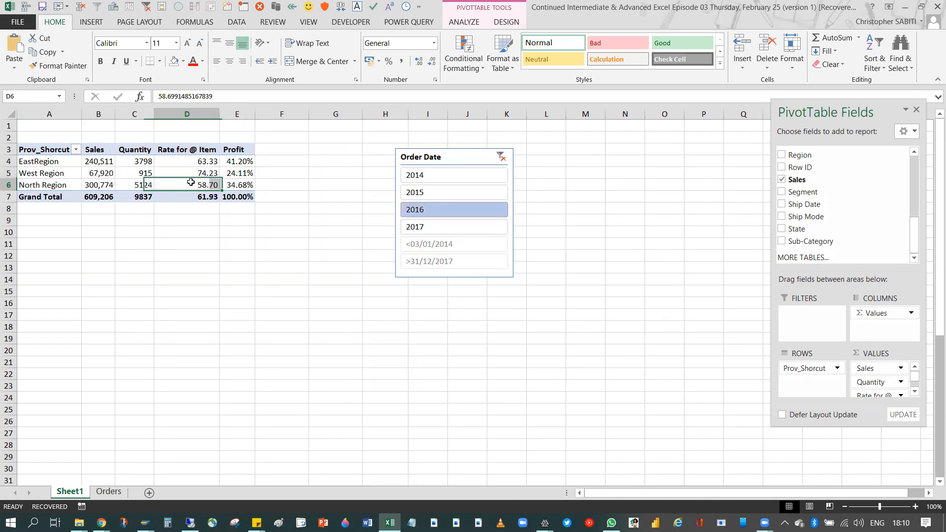
{"action": "left_click", "coordinate": [427, 194]}
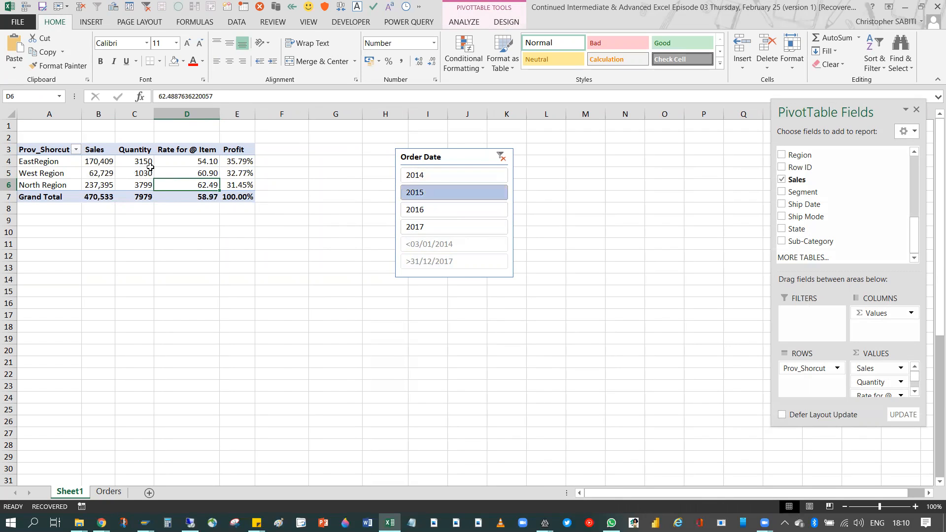
{"action": "left_click", "coordinate": [434, 178]}
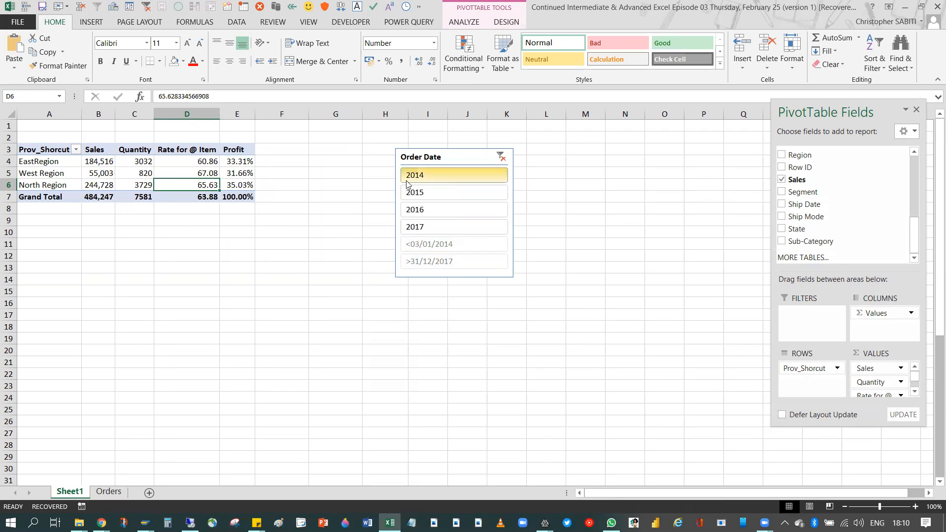
{"action": "left_click", "coordinate": [446, 193]}
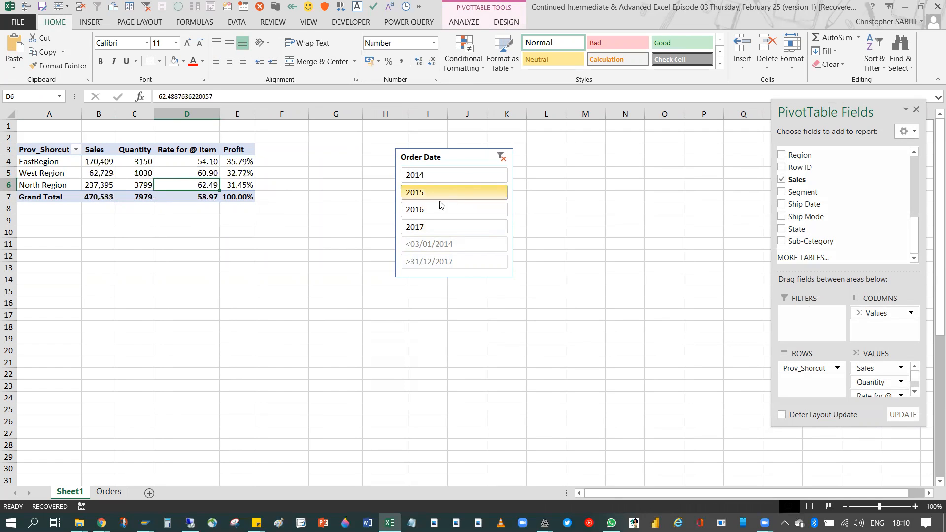
Delete the Order Date slicer from the sheet.
{"action": "left_click", "coordinate": [449, 157]}
{"action": "key", "text": "Delete"}
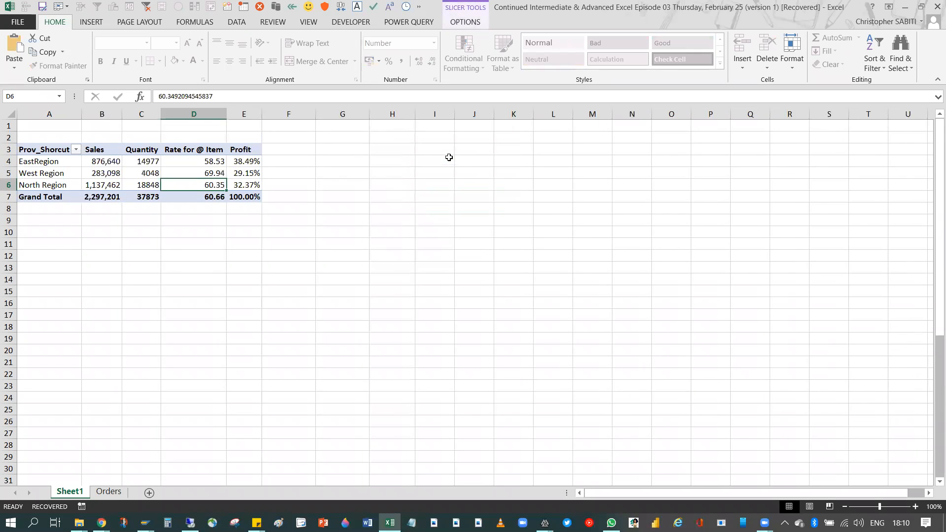
{"action": "mouse_move", "coordinate": [196, 171]}
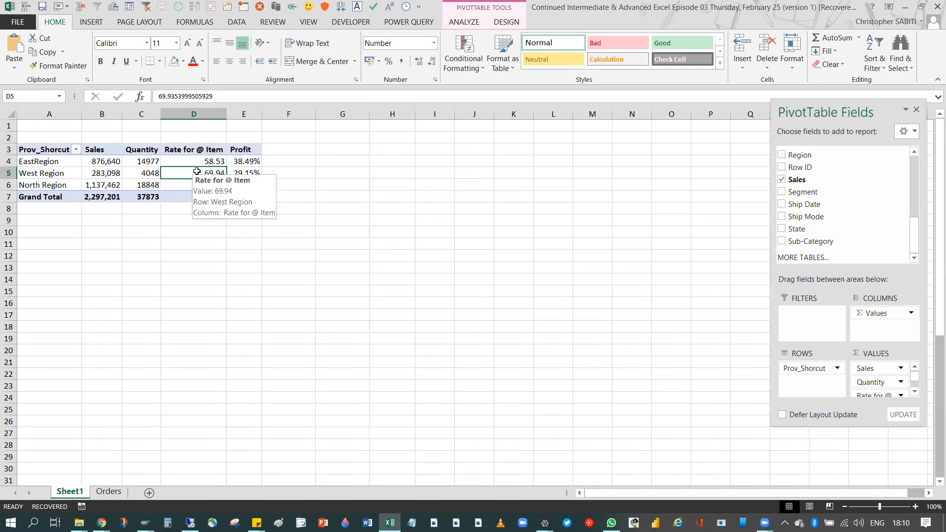
Add the Order Date field as a report filter to the regional pivot table.
{"action": "scroll", "coordinate": [817, 187], "scroll_direction": "up", "scroll_amount": 3}
{"action": "scroll", "coordinate": [815, 197], "scroll_direction": "up", "scroll_amount": 3}
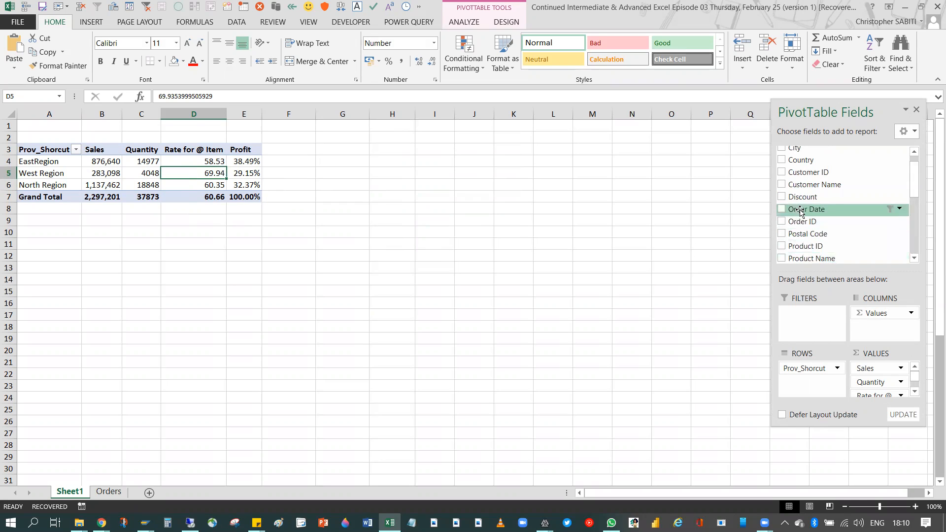
{"action": "left_click_drag", "start_coordinate": [801, 212], "coordinate": [814, 323]}
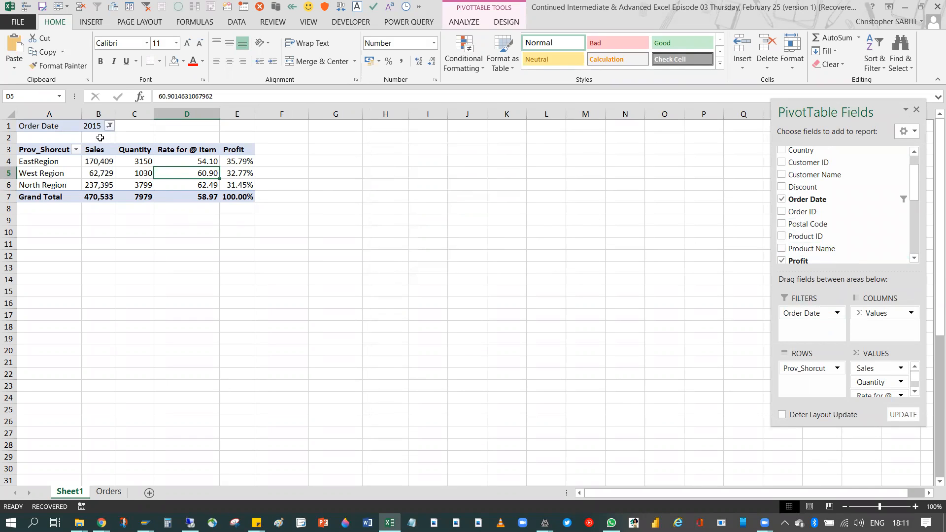
Filter the pivot table's Order Date to 2014, adding 2017 and 2016 to the selection one at a time.
{"action": "left_click", "coordinate": [110, 126]}
{"action": "left_click", "coordinate": [29, 185]}
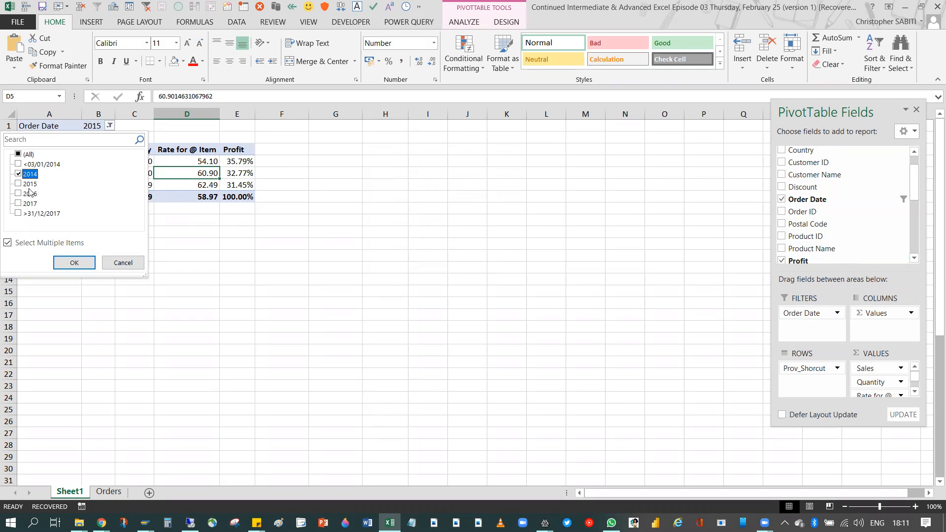
{"action": "left_click", "coordinate": [74, 262]}
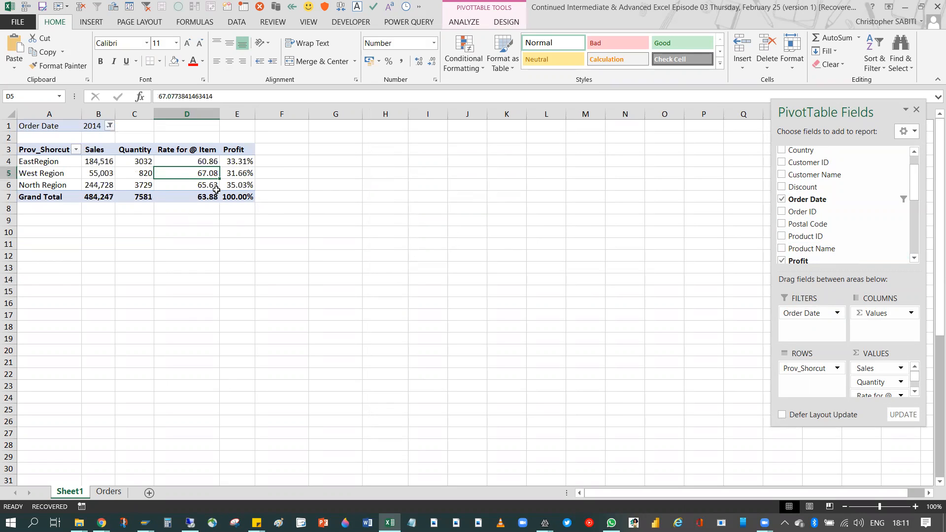
{"action": "mouse_move", "coordinate": [216, 190]}
{"action": "left_click", "coordinate": [109, 125]}
{"action": "left_click", "coordinate": [21, 206]}
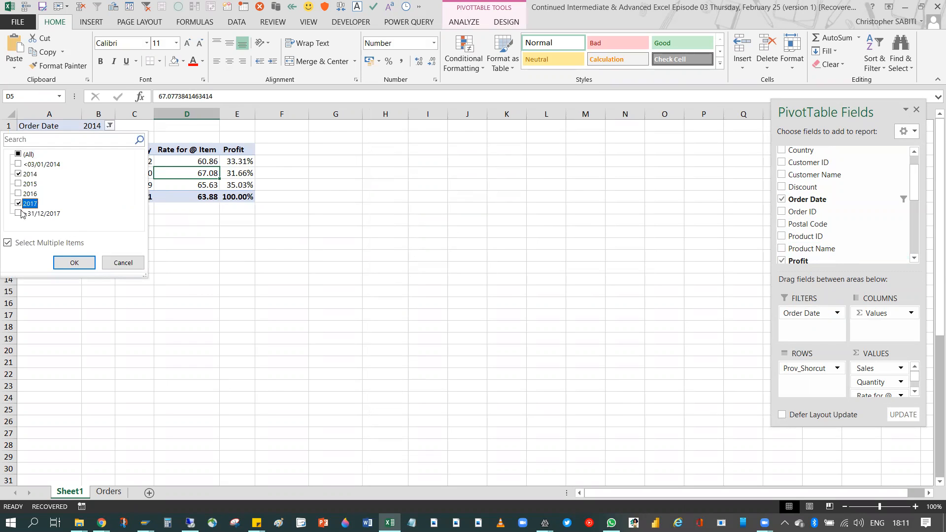
{"action": "left_click", "coordinate": [74, 262]}
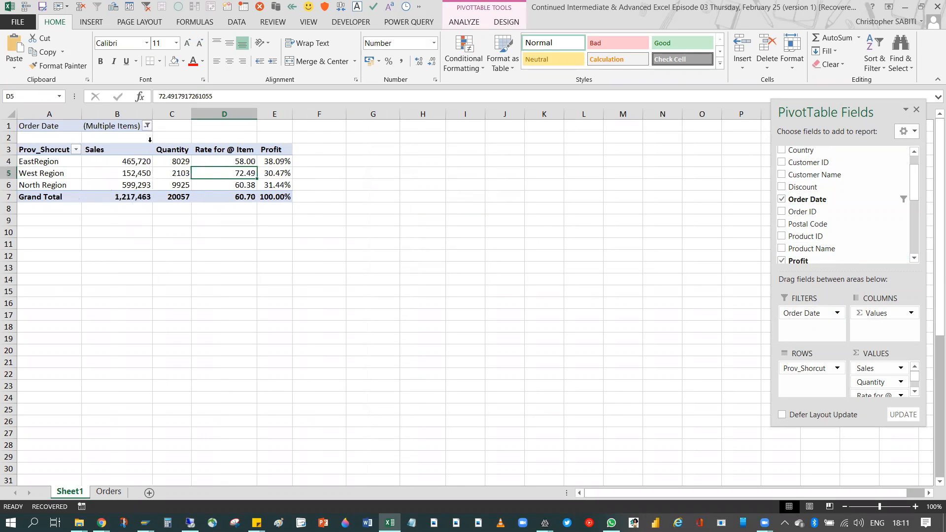
{"action": "left_click", "coordinate": [147, 126]}
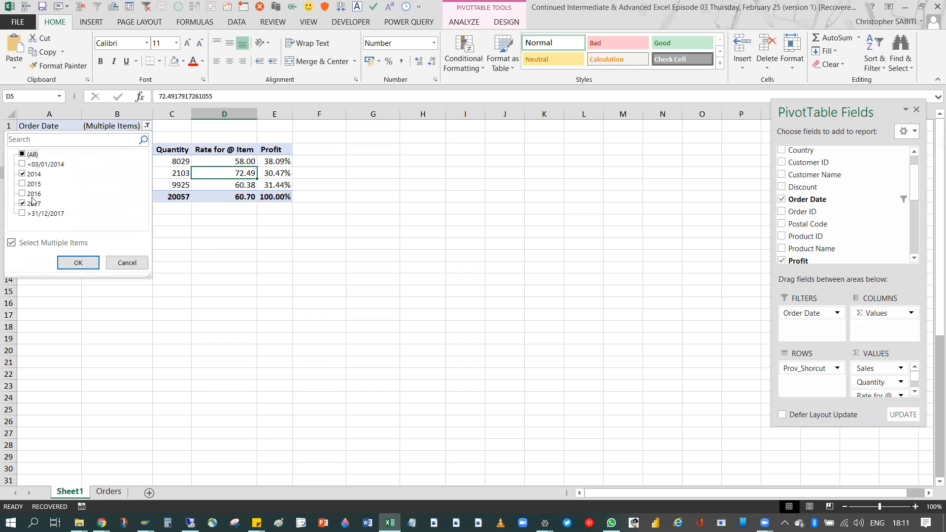
{"action": "left_click", "coordinate": [27, 196]}
{"action": "left_click", "coordinate": [78, 263]}
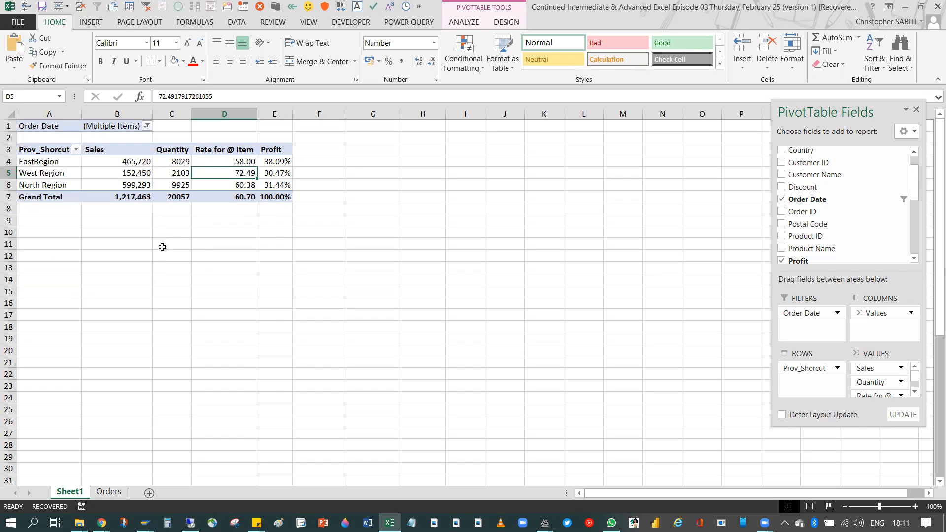
{"action": "left_click", "coordinate": [124, 126]}
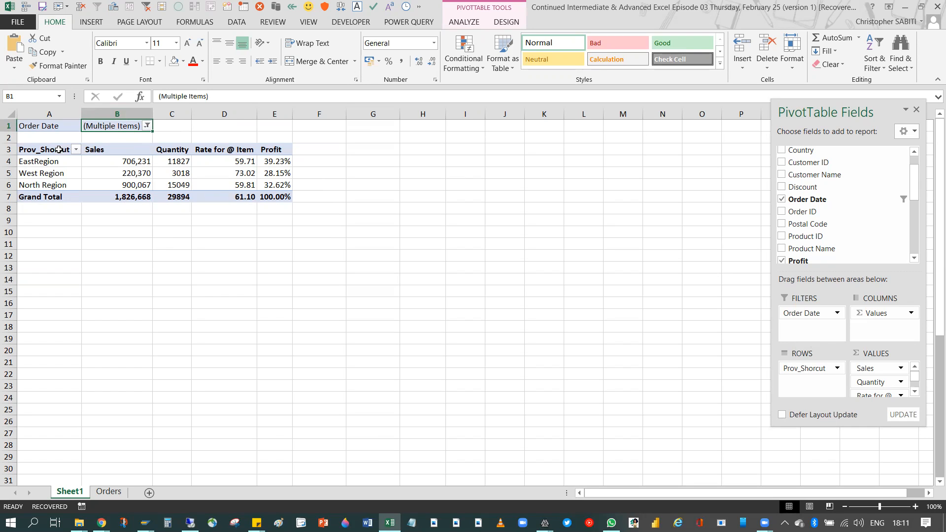
Try copying the pivot table without its report filter, range A3:E7, to A13, and undo the paste.
{"action": "left_click_drag", "start_coordinate": [45, 149], "coordinate": [272, 196]}
{"action": "key", "text": "ctrl+c"}
{"action": "left_click", "coordinate": [42, 267]}
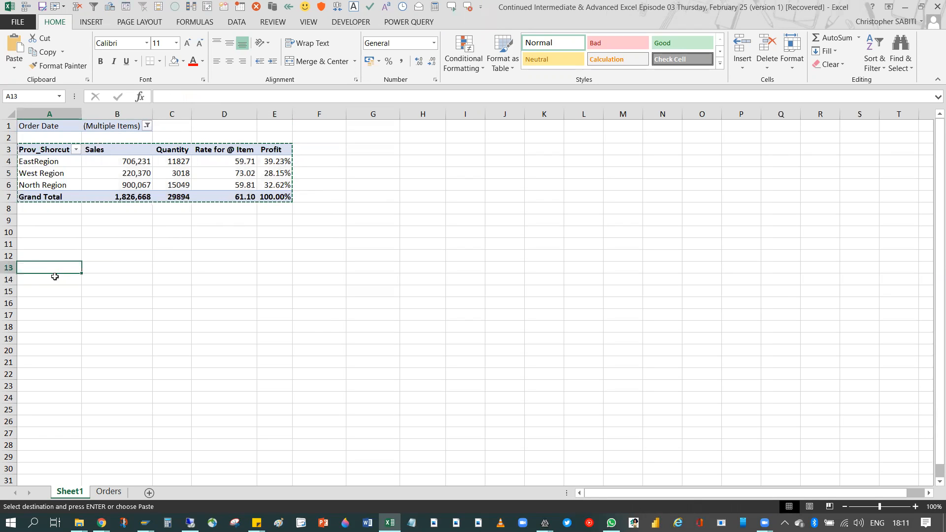
{"action": "key", "text": "ctrl+v"}
{"action": "left_click", "coordinate": [133, 290]}
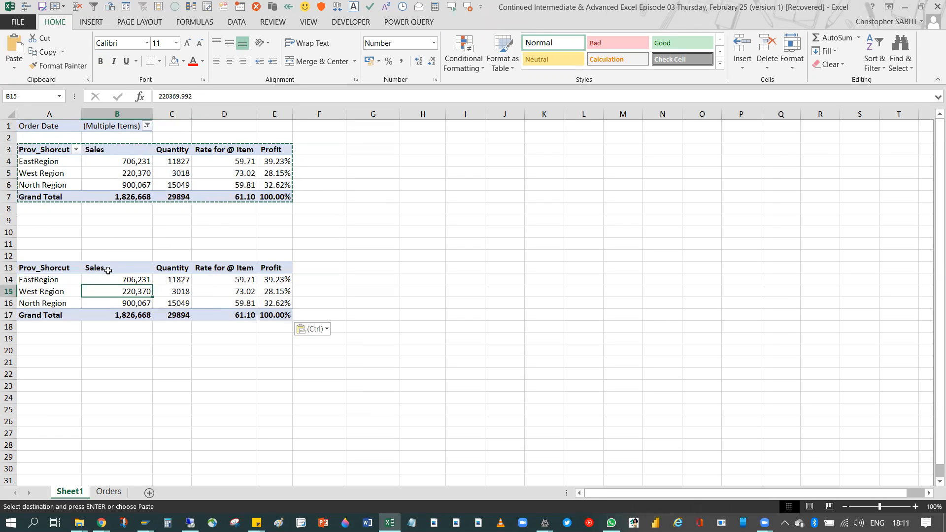
{"action": "left_click", "coordinate": [54, 279]}
{"action": "left_click", "coordinate": [193, 284]}
{"action": "left_click", "coordinate": [185, 291]}
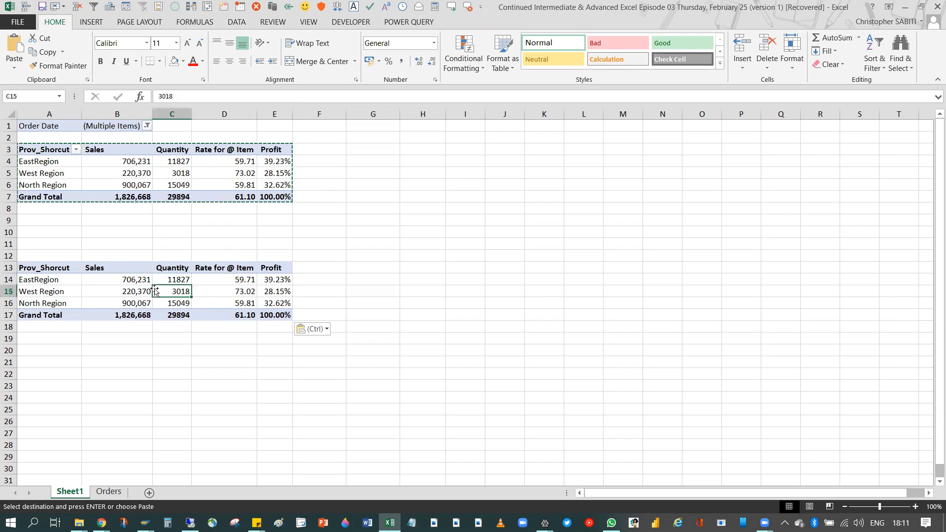
{"action": "left_click", "coordinate": [52, 289]}
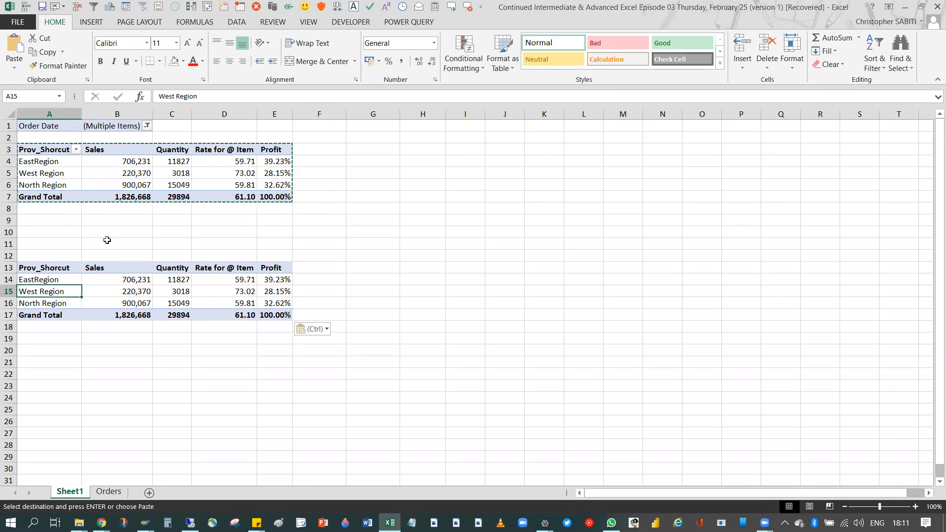
{"action": "key", "text": "ctrl+z"}
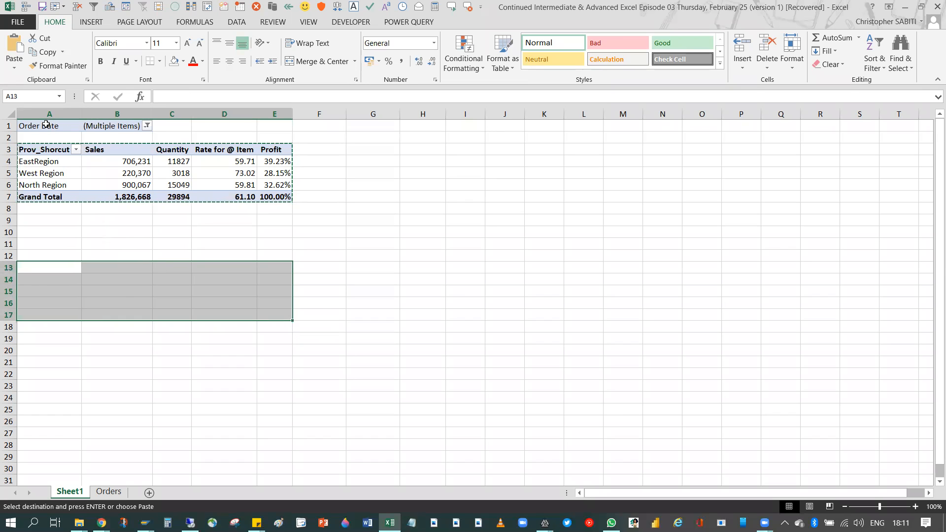
Duplicate the whole pivot table including its report filter, range A1:E7, at cell A11.
{"action": "left_click_drag", "start_coordinate": [45, 126], "coordinate": [279, 204]}
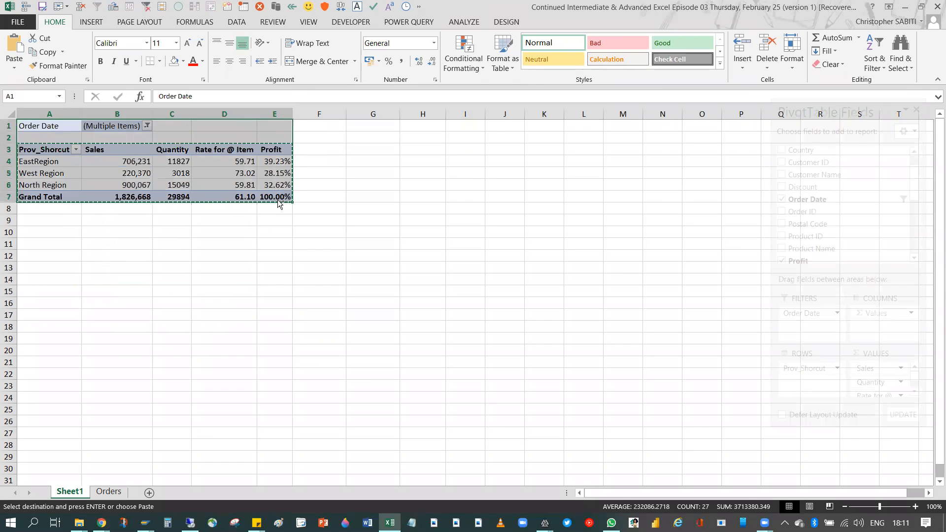
{"action": "left_click", "coordinate": [40, 242]}
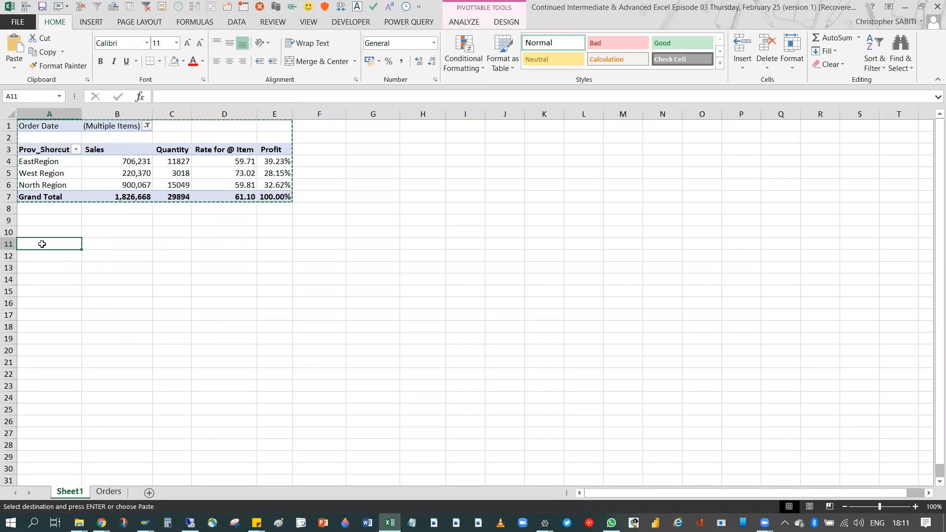
{"action": "key", "text": "ctrl+v"}
{"action": "left_click", "coordinate": [124, 302]}
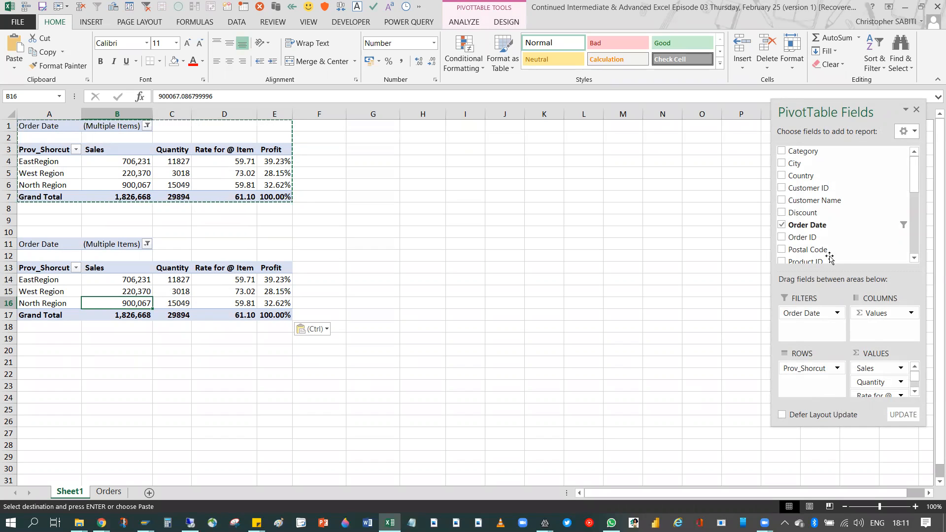
Replace Prov_Shorcut with the State field as the row field of the duplicated pivot table and look through its rows.
{"action": "scroll", "coordinate": [832, 245], "scroll_direction": "down", "scroll_amount": 3}
{"action": "scroll", "coordinate": [832, 245], "scroll_direction": "down", "scroll_amount": 4}
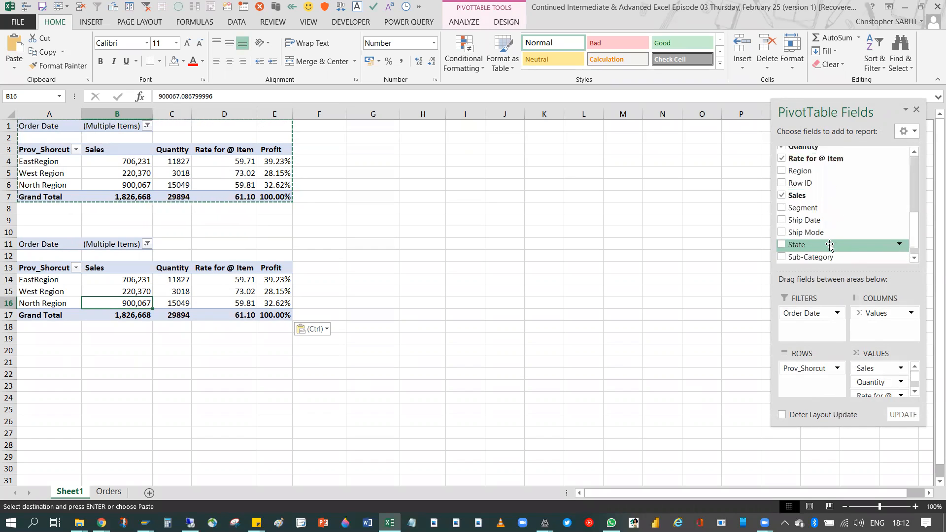
{"action": "scroll", "coordinate": [808, 231], "scroll_direction": "down", "scroll_amount": 2}
{"action": "left_click_drag", "start_coordinate": [798, 230], "coordinate": [840, 245]}
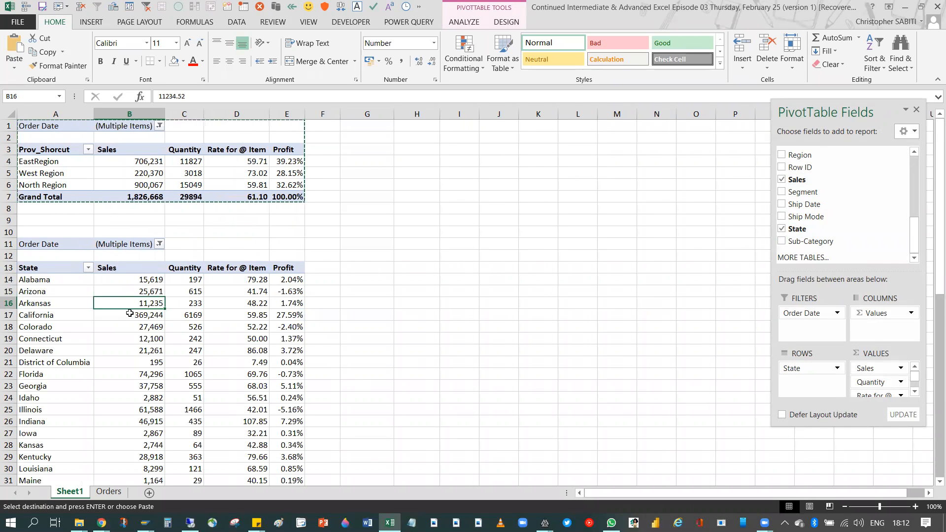
{"action": "scroll", "coordinate": [130, 313], "scroll_direction": "down", "scroll_amount": 2}
{"action": "scroll", "coordinate": [64, 301], "scroll_direction": "up", "scroll_amount": 1}
{"action": "left_click", "coordinate": [70, 307]}
{"action": "scroll", "coordinate": [72, 307], "scroll_direction": "down", "scroll_amount": 1}
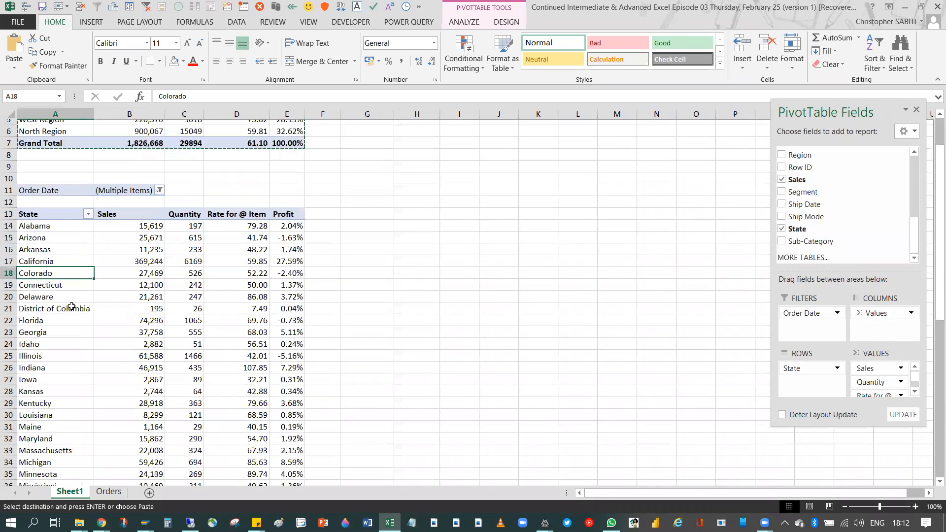
{"action": "scroll", "coordinate": [72, 306], "scroll_direction": "down", "scroll_amount": 6}
{"action": "scroll", "coordinate": [190, 331], "scroll_direction": "up", "scroll_amount": 7}
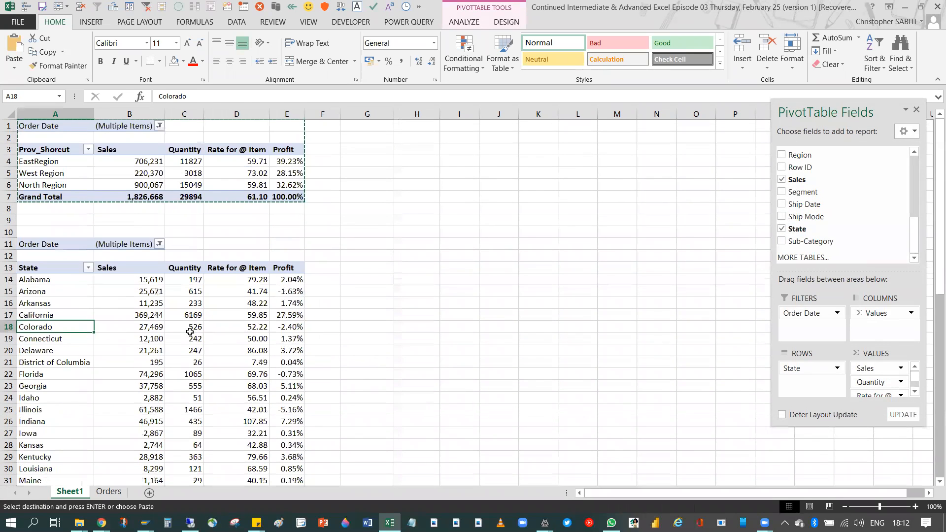
Reset the Order Date report filter to (All) in both the regional and the State pivot tables.
{"action": "left_click", "coordinate": [159, 126]}
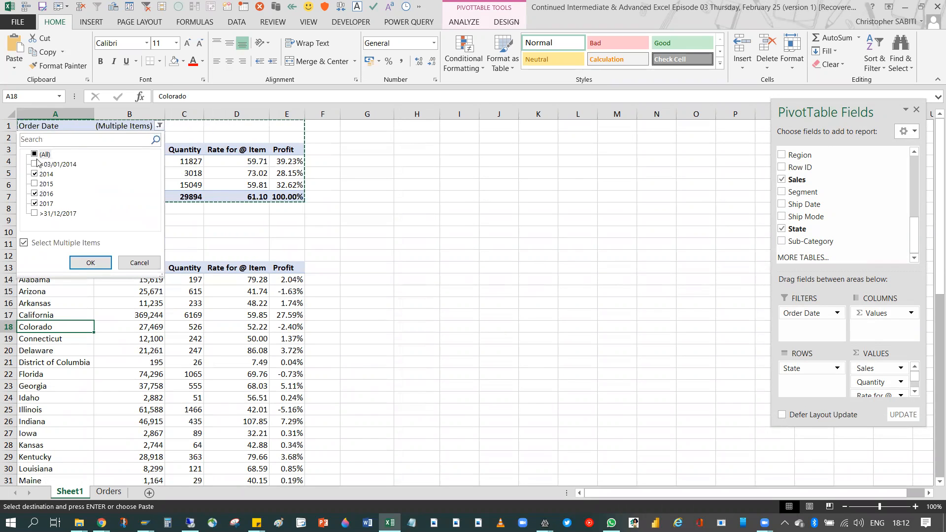
{"action": "left_click", "coordinate": [90, 263]}
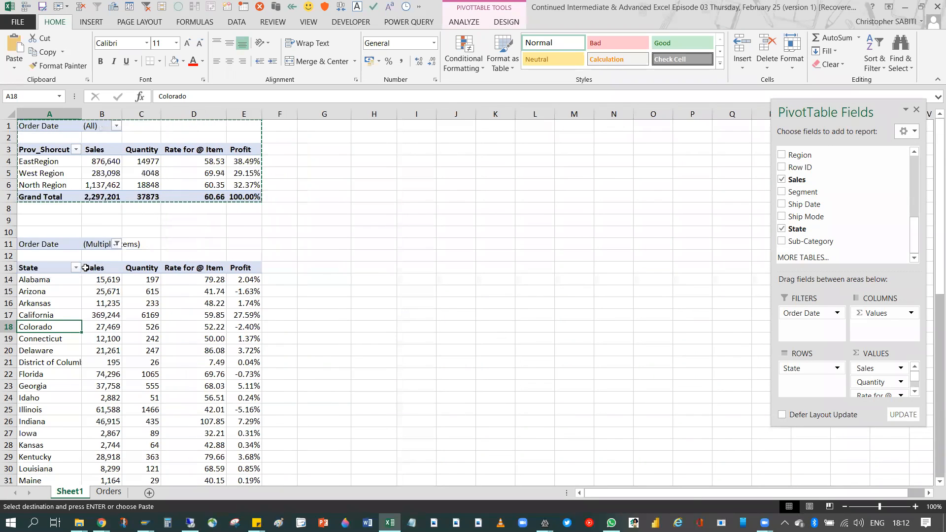
{"action": "left_click", "coordinate": [113, 315]}
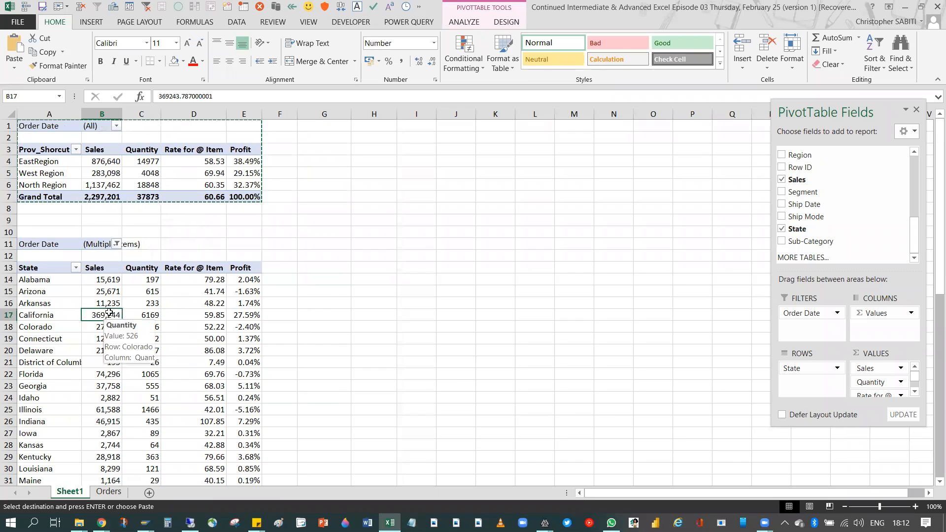
{"action": "left_click", "coordinate": [117, 244]}
{"action": "left_click", "coordinate": [19, 272]}
{"action": "left_click", "coordinate": [74, 381]}
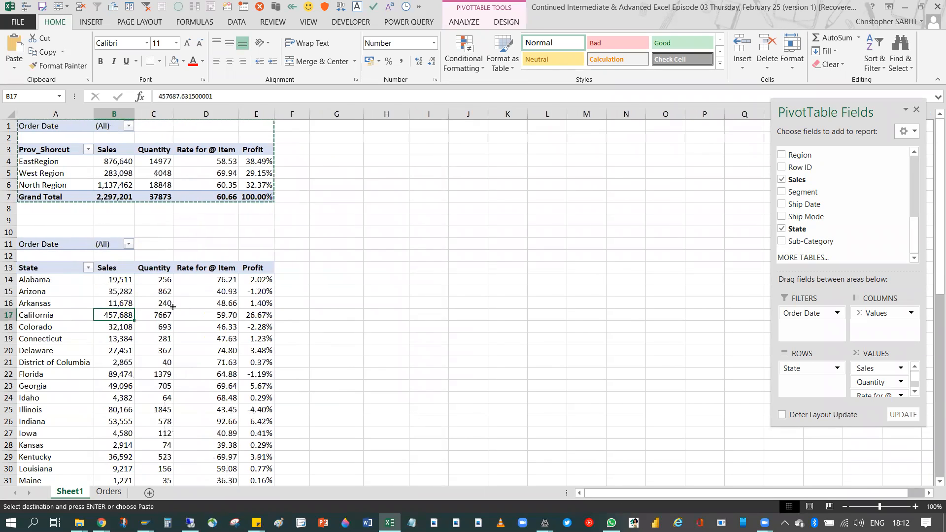
{"action": "left_click", "coordinate": [171, 307]}
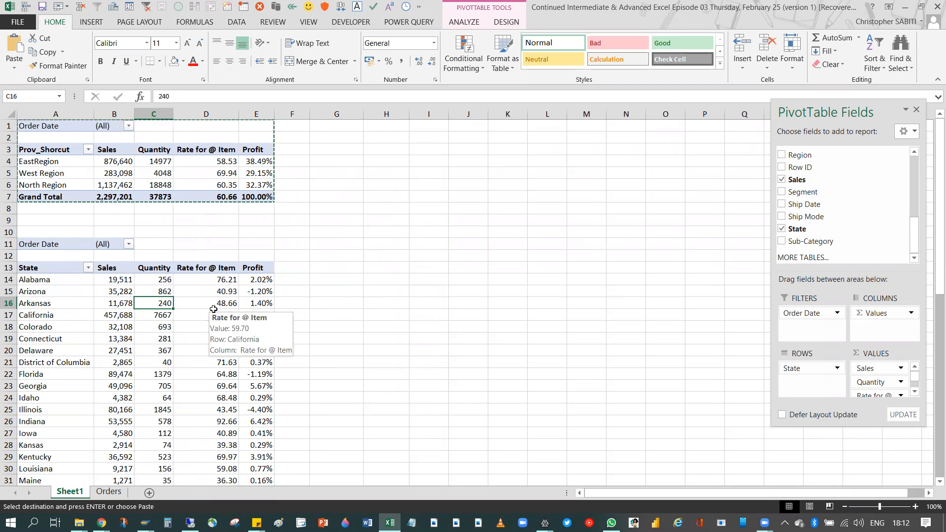
{"action": "left_click", "coordinate": [181, 288]}
Remove the Order Date report filter from both the regional and the State pivot tables.
{"action": "left_click", "coordinate": [139, 149]}
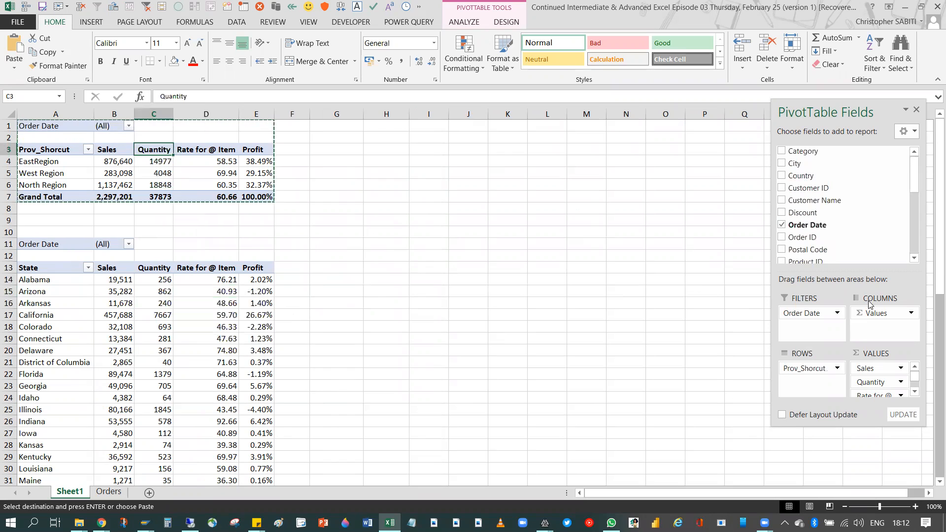
{"action": "left_click_drag", "start_coordinate": [806, 314], "coordinate": [626, 226]}
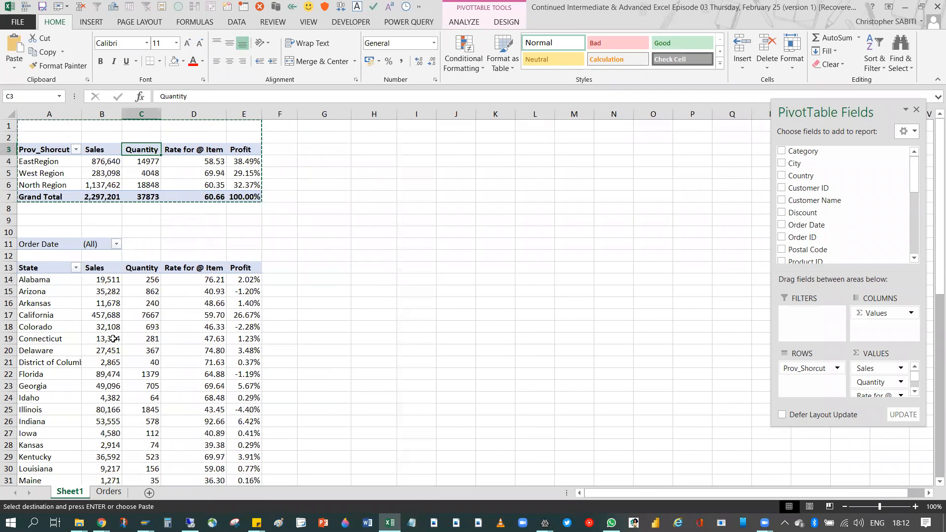
{"action": "left_click", "coordinate": [113, 338]}
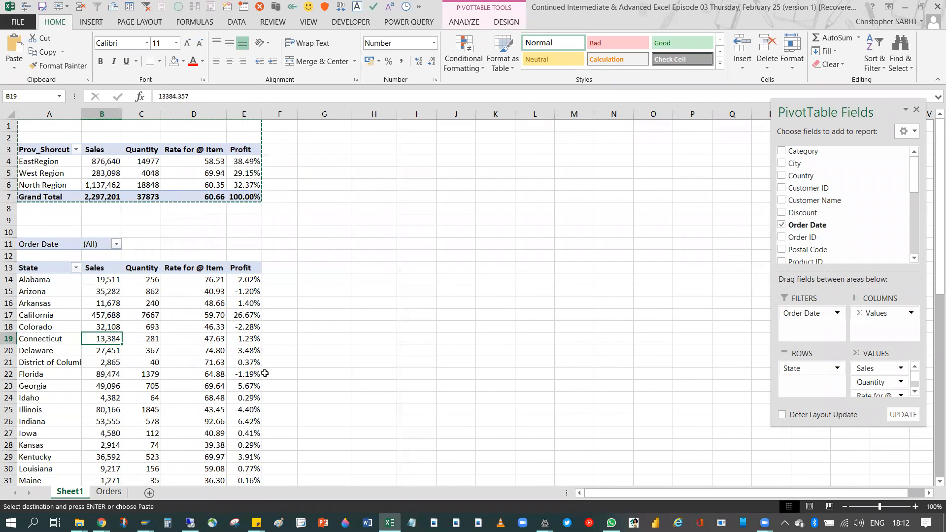
{"action": "key", "text": "ctrl+z"}
{"action": "scroll", "coordinate": [209, 335], "scroll_direction": "down", "scroll_amount": 7}
{"action": "scroll", "coordinate": [205, 323], "scroll_direction": "up", "scroll_amount": 1}
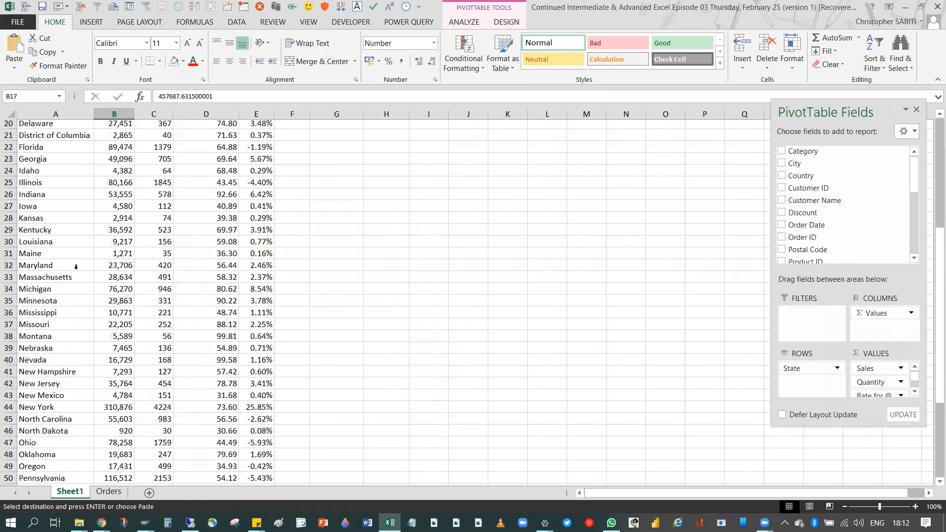
{"action": "scroll", "coordinate": [76, 266], "scroll_direction": "up", "scroll_amount": 6}
Copy the entire State pivot table starting at A13 and paste it beside the regional table at H3.
{"action": "left_click", "coordinate": [45, 261]}
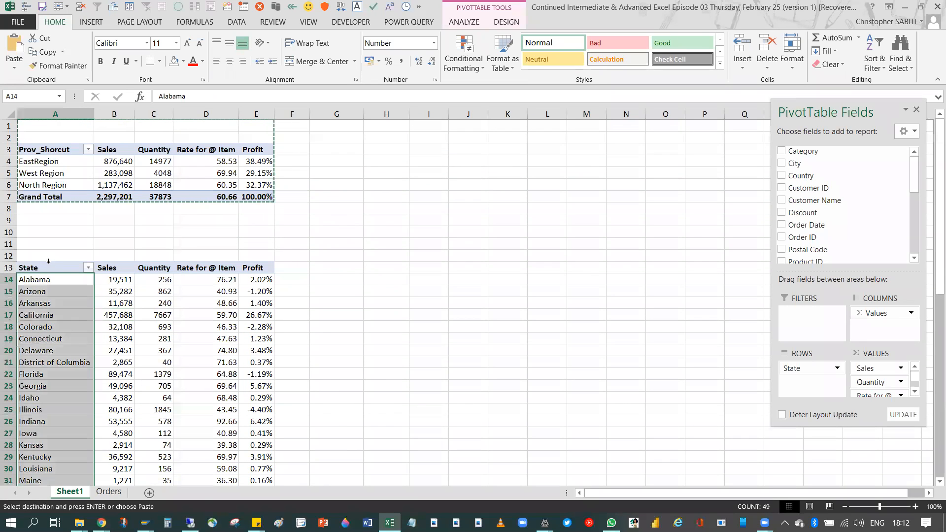
{"action": "left_click_drag", "start_coordinate": [48, 267], "coordinate": [267, 424]}
{"action": "key", "text": "ctrl+shift+Down"}
{"action": "key", "text": "ctrl+c"}
{"action": "scroll", "coordinate": [376, 142], "scroll_direction": "up", "scroll_amount": 6}
{"action": "scroll", "coordinate": [376, 142], "scroll_direction": "up", "scroll_amount": 5}
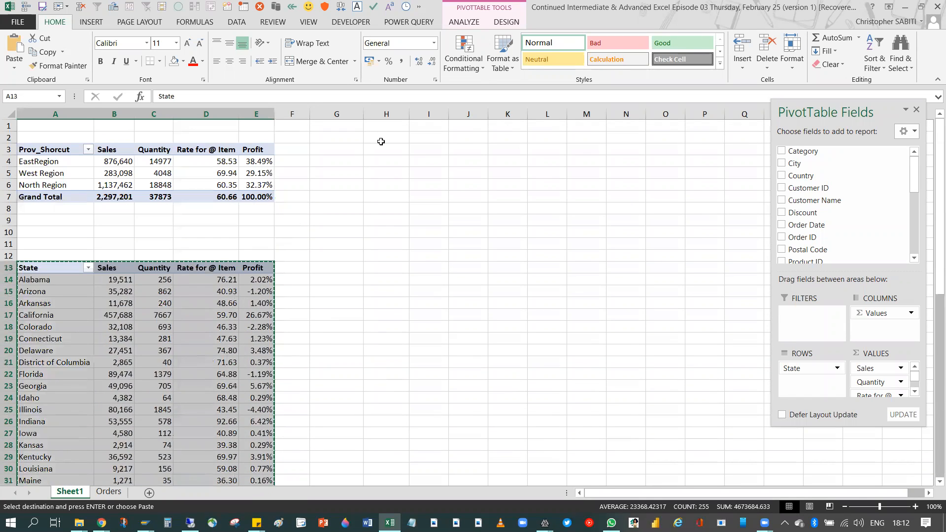
{"action": "left_click", "coordinate": [386, 149]}
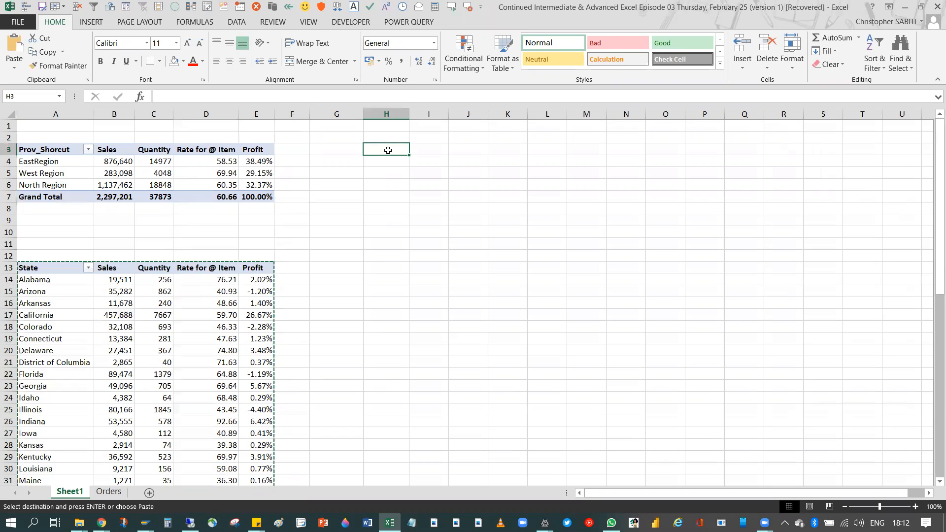
{"action": "key", "text": "ctrl+v"}
{"action": "left_click", "coordinate": [387, 196]}
{"action": "left_click", "coordinate": [381, 164]}
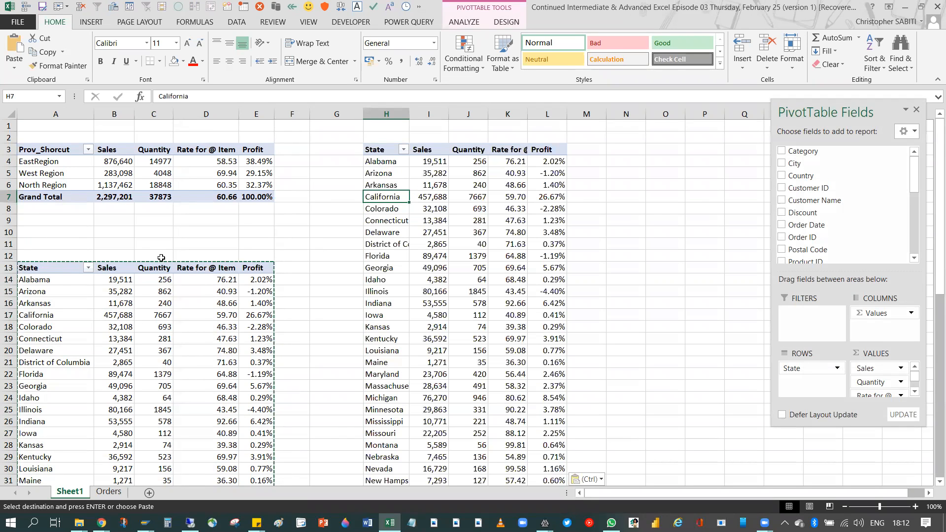
Delete the original State pivot table in rows 12 to 63 below the regional table.
{"action": "left_click_drag", "start_coordinate": [50, 255], "coordinate": [254, 325]}
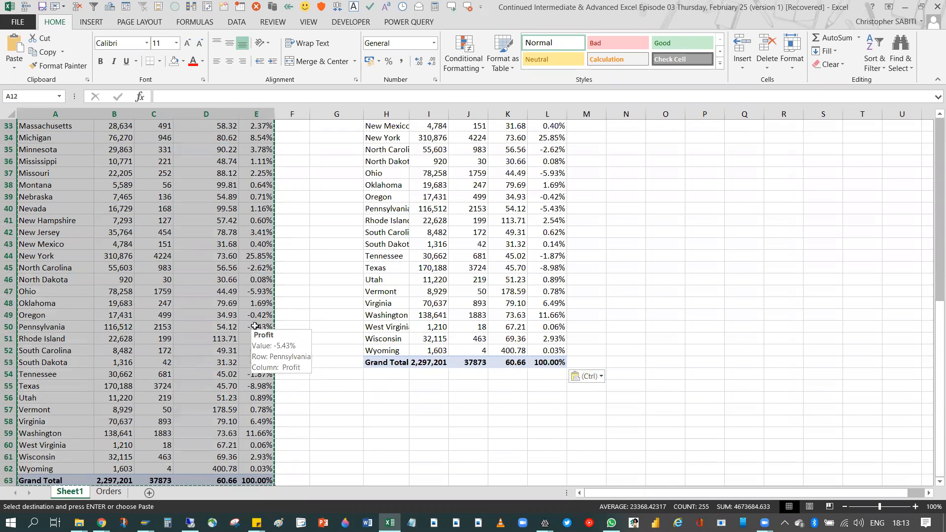
{"action": "scroll", "coordinate": [468, 267], "scroll_direction": "up", "scroll_amount": 11}
{"action": "key", "text": "ctrl+minus"}
{"action": "left_click", "coordinate": [535, 226]}
{"action": "left_click", "coordinate": [524, 271]}
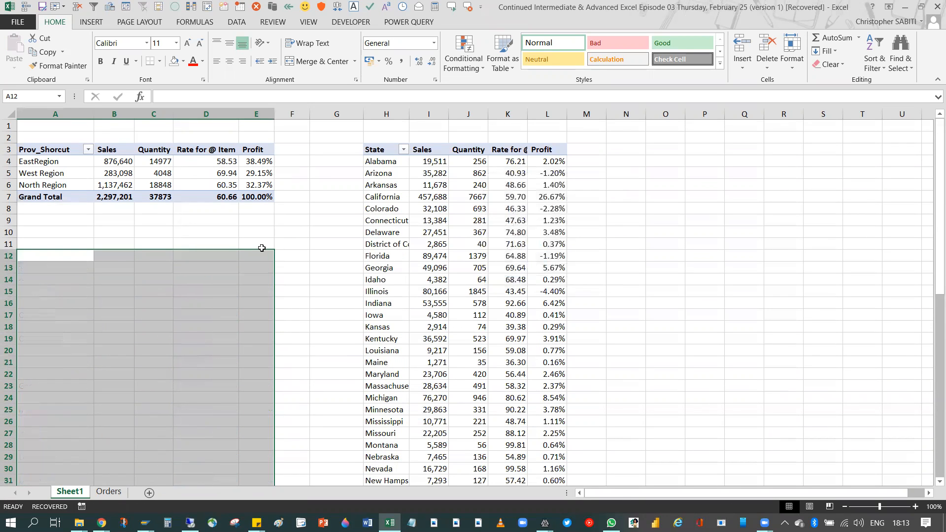
{"action": "left_click", "coordinate": [261, 245]}
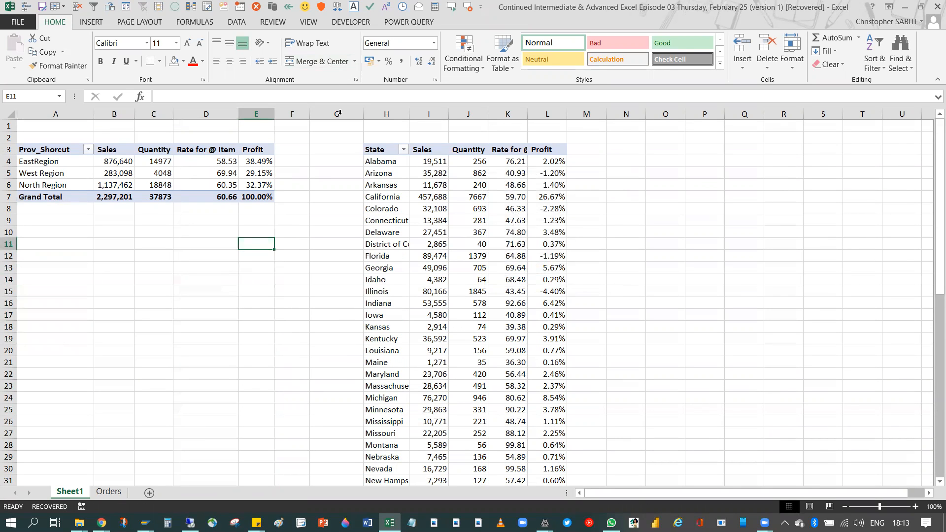
Narrow column G to bring the State pivot table closer to the regional one.
{"action": "left_click_drag", "start_coordinate": [364, 115], "coordinate": [336, 116]}
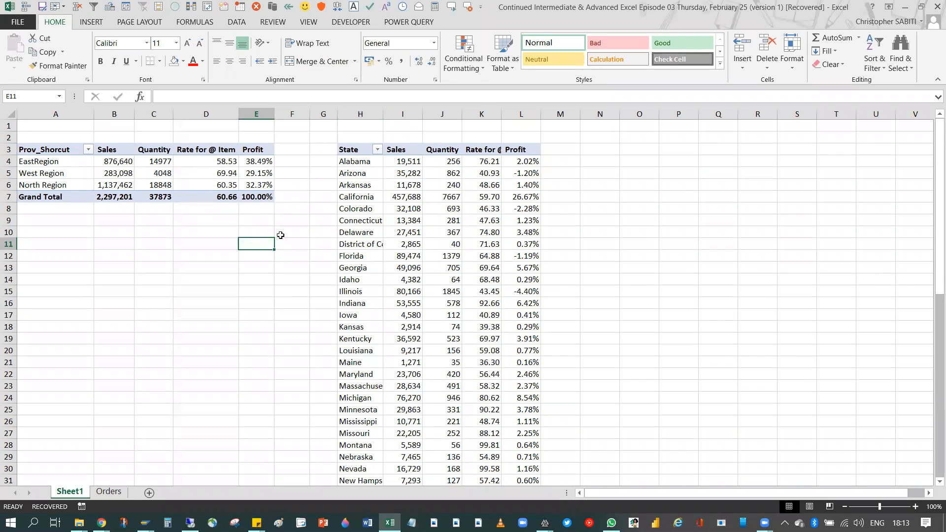
{"action": "left_click", "coordinate": [46, 174]}
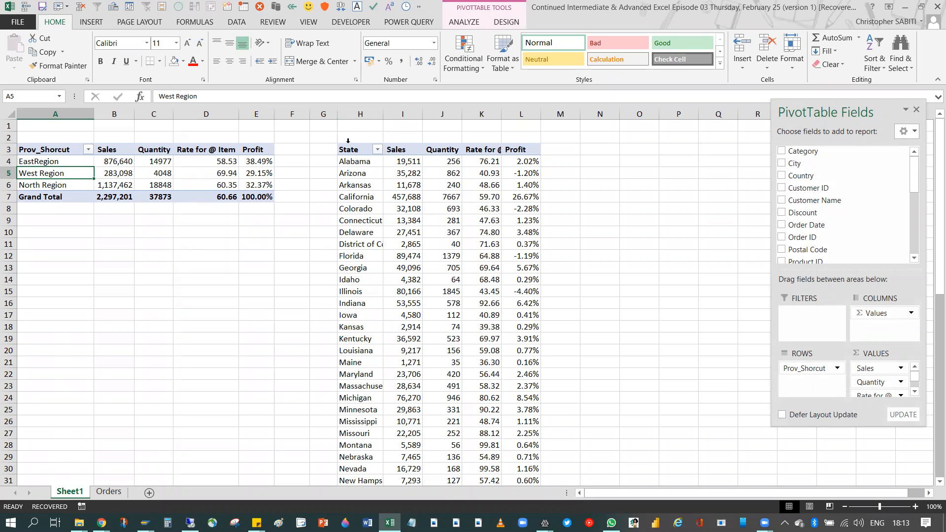
{"action": "left_click_drag", "start_coordinate": [29, 280], "coordinate": [255, 281]}
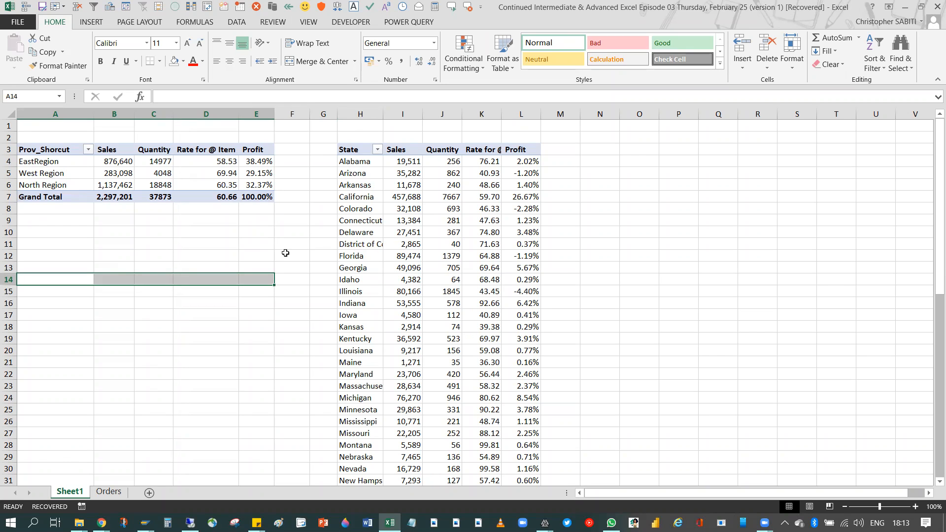
{"action": "left_click", "coordinate": [363, 161]}
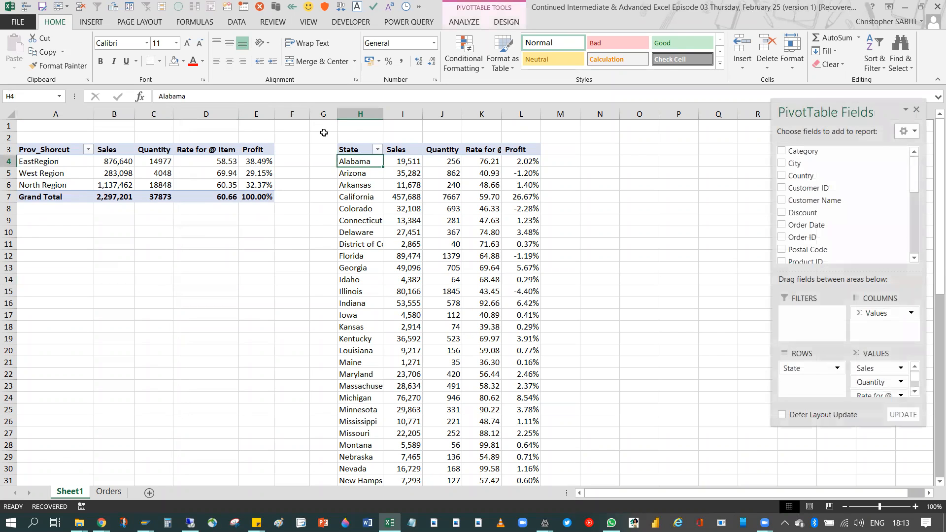
Rename the Sheet1 worksheet as calculation.
{"action": "double_click", "coordinate": [78, 491]}
{"action": "type", "text": "c"}
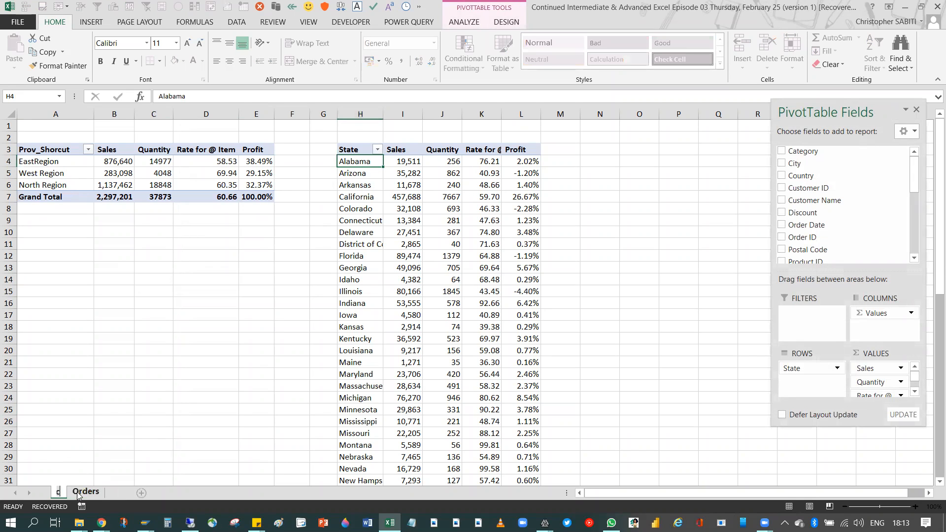
{"action": "type", "text": "alcula"}
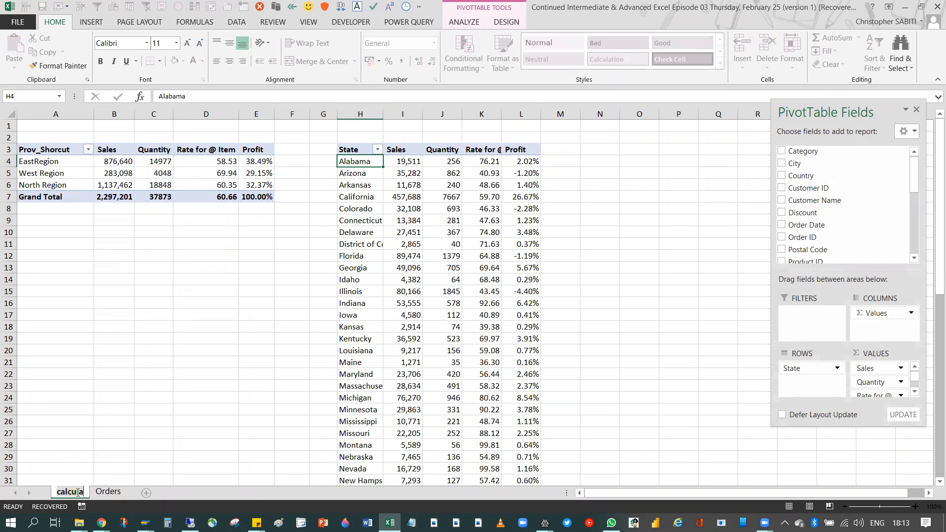
{"action": "type", "text": "tion"}
{"action": "key", "text": "Return"}
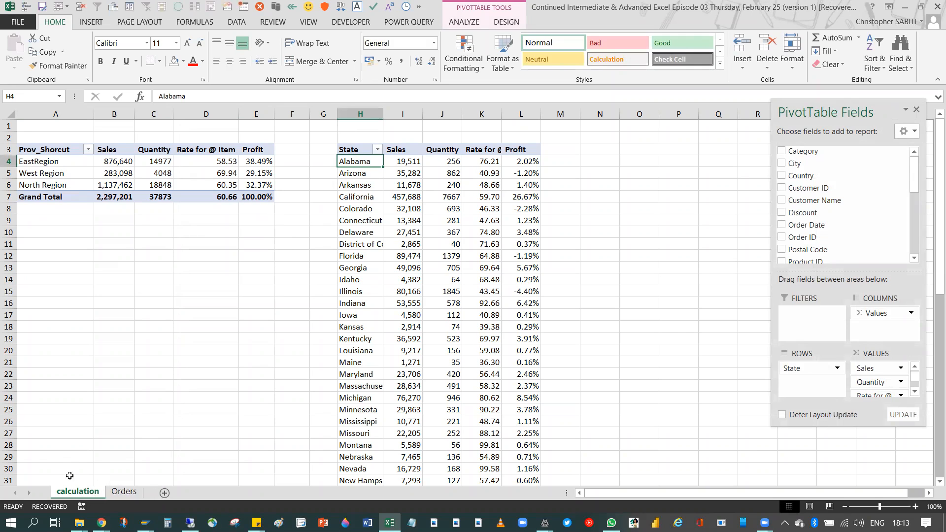
{"action": "left_click", "coordinate": [200, 385]}
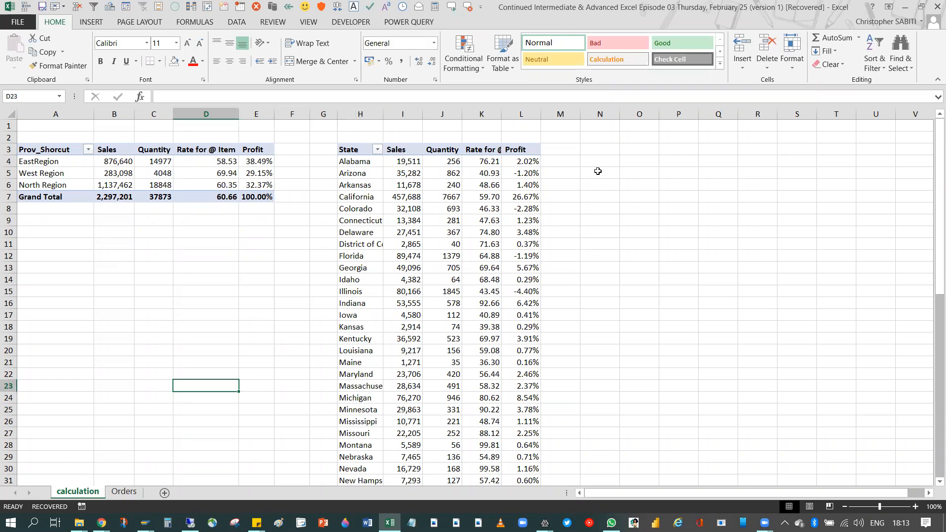
{"action": "left_click_drag", "start_coordinate": [606, 197], "coordinate": [902, 200]}
{"action": "left_click_drag", "start_coordinate": [614, 494], "coordinate": [677, 494]}
{"action": "scroll", "coordinate": [293, 170], "scroll_direction": "left", "scroll_amount": 6}
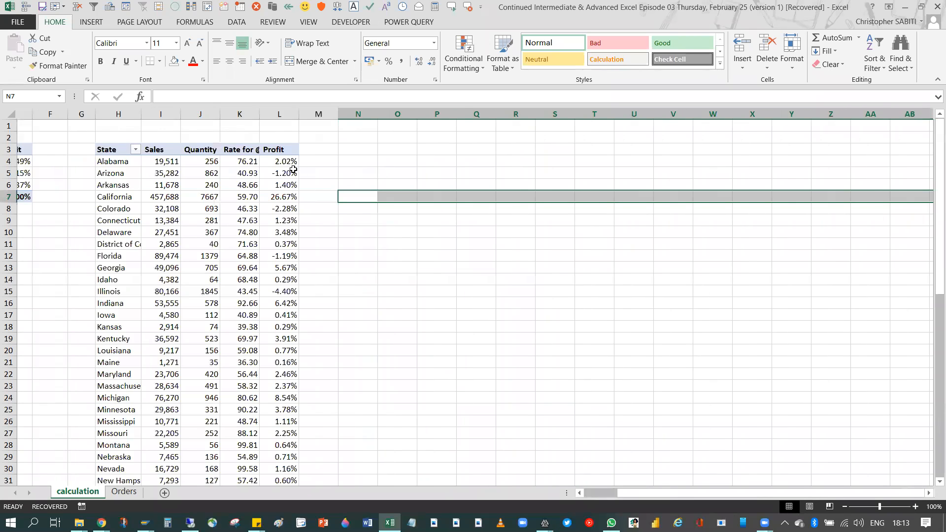
{"action": "scroll", "coordinate": [293, 170], "scroll_direction": "left", "scroll_amount": 2}
{"action": "left_click", "coordinate": [370, 186]}
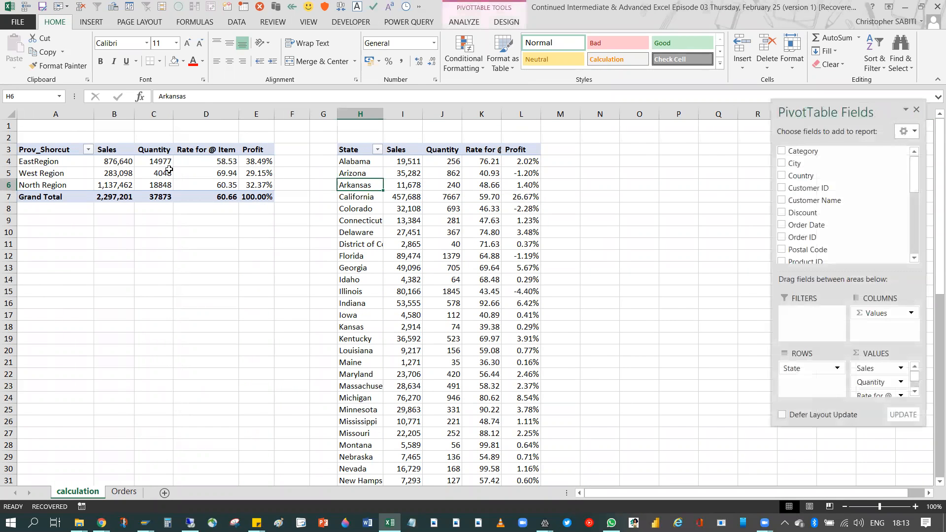
Insert an Order Date slicer for the regional pivot table and place it directly below that table.
{"action": "left_click", "coordinate": [147, 173]}
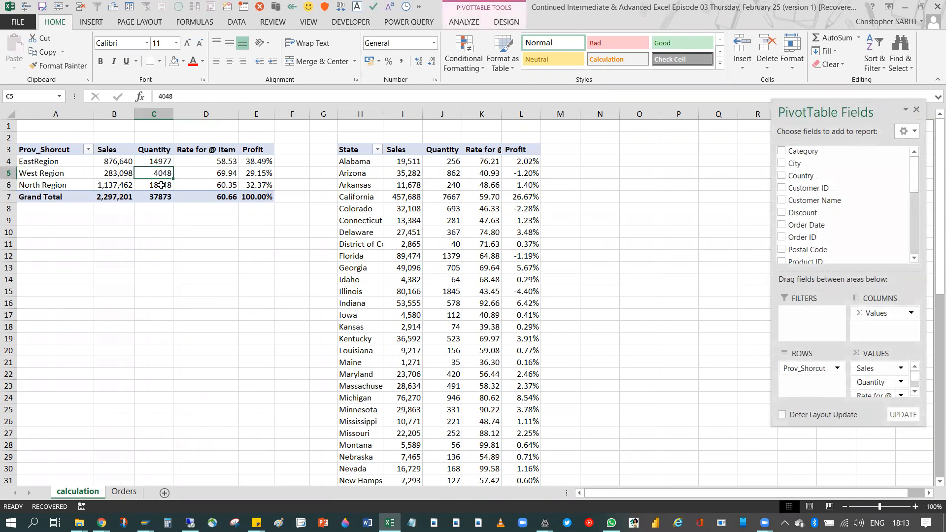
{"action": "left_click", "coordinate": [465, 22]}
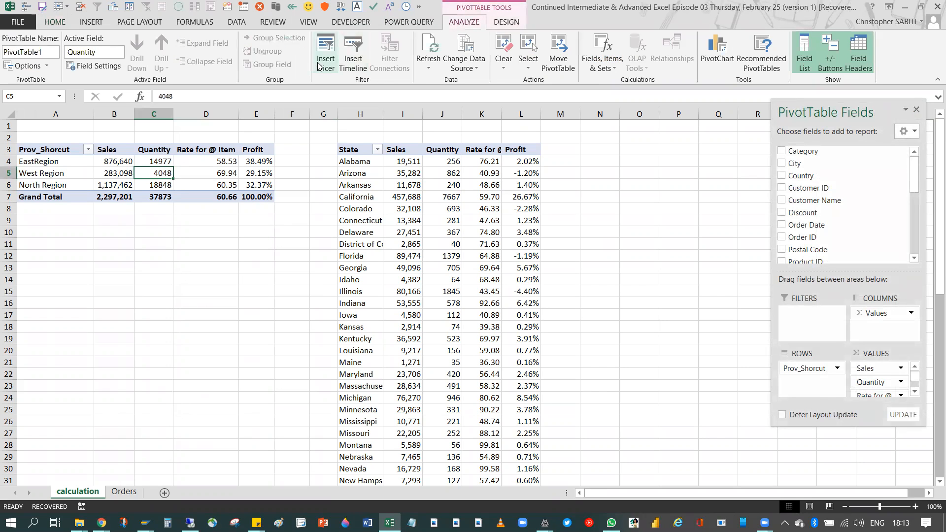
{"action": "left_click", "coordinate": [325, 59]}
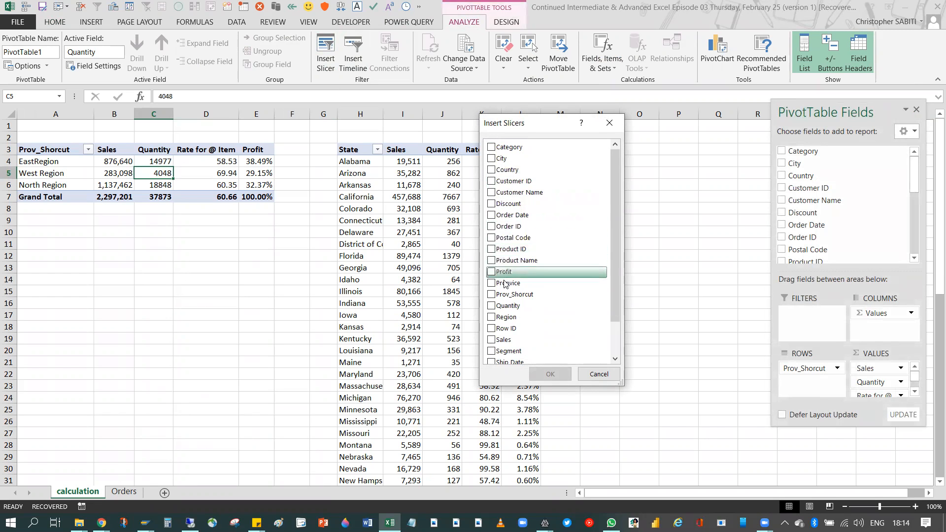
{"action": "left_click", "coordinate": [497, 220]}
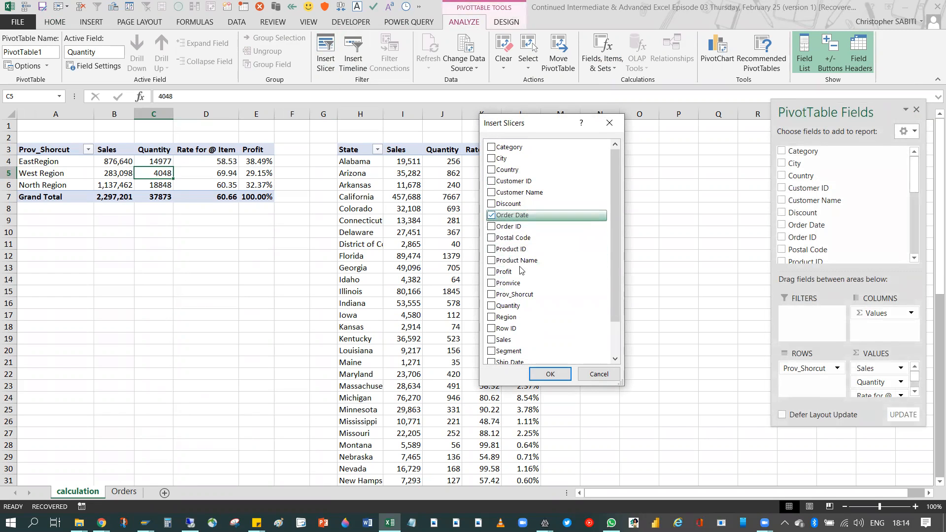
{"action": "left_click", "coordinate": [550, 374]}
{"action": "left_click_drag", "start_coordinate": [454, 231], "coordinate": [50, 226]}
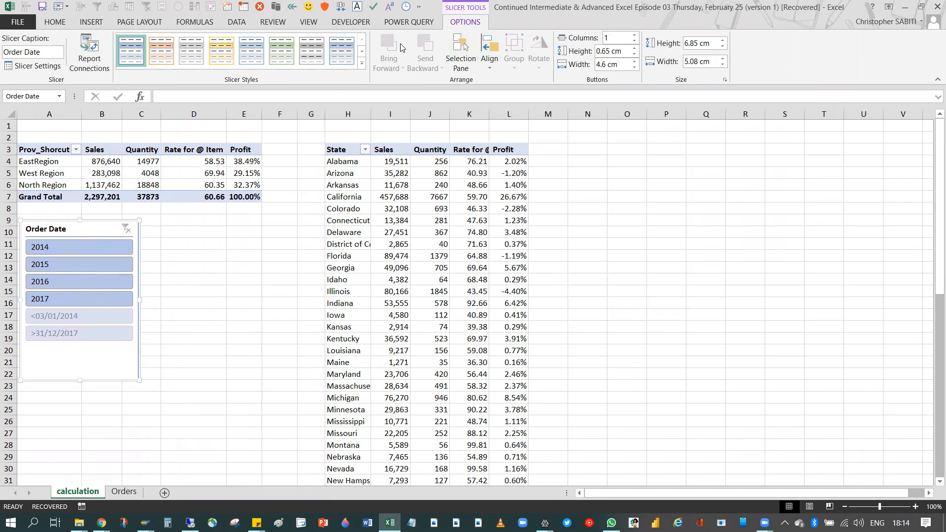
Insert a Customer Name slicer for the regional pivot table.
{"action": "left_click", "coordinate": [147, 174]}
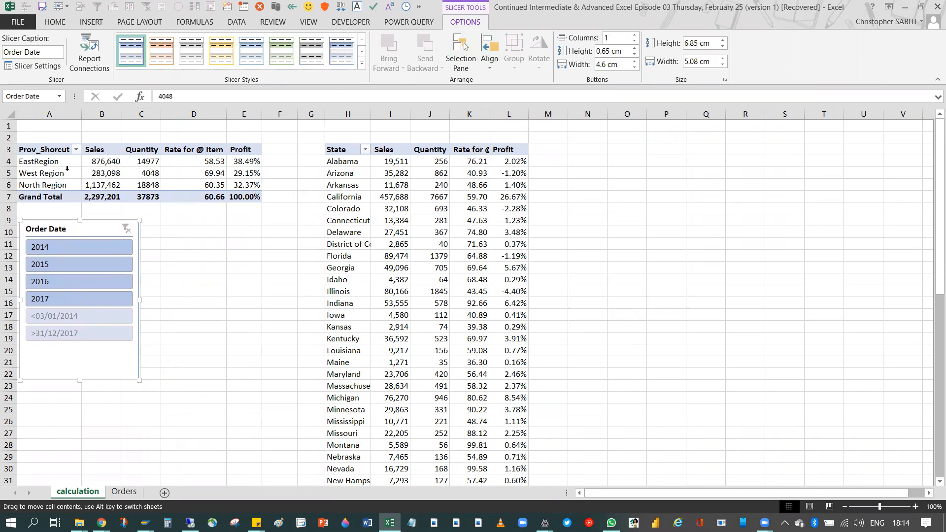
{"action": "left_click", "coordinate": [55, 167]}
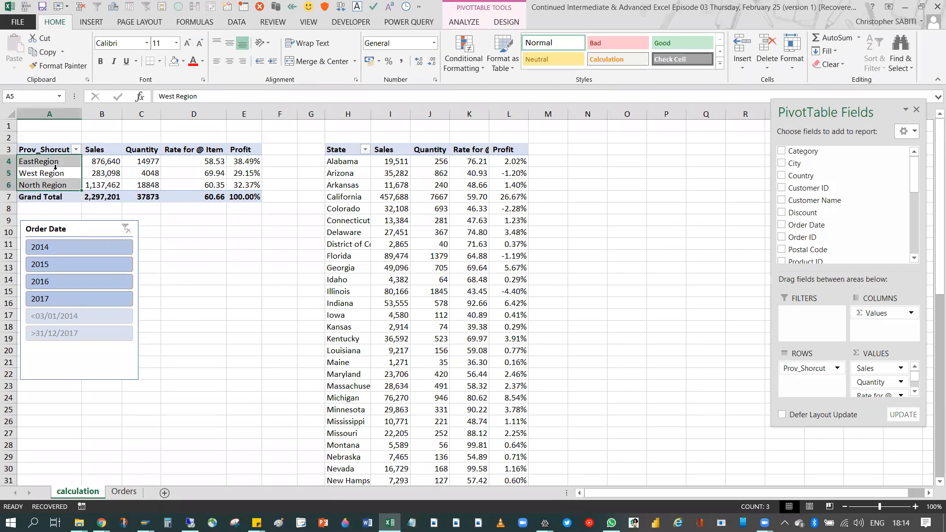
{"action": "left_click", "coordinate": [55, 167]}
{"action": "left_click", "coordinate": [56, 174]}
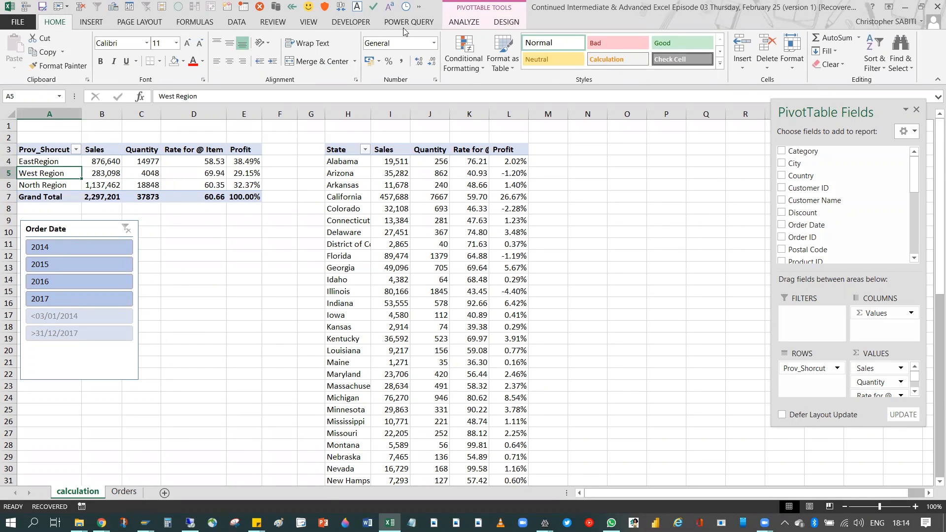
{"action": "left_click", "coordinate": [464, 23]}
{"action": "left_click", "coordinate": [325, 55]}
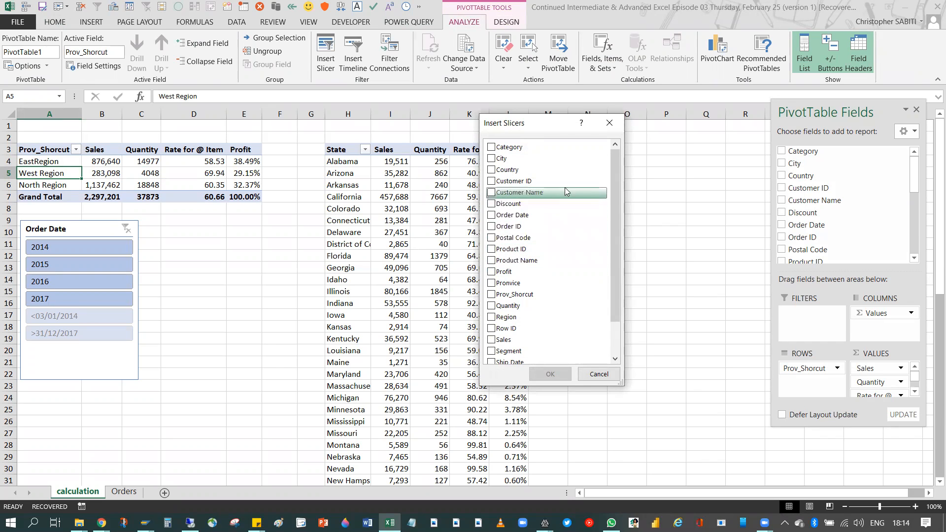
{"action": "left_click_drag", "start_coordinate": [614, 180], "coordinate": [542, 355]}
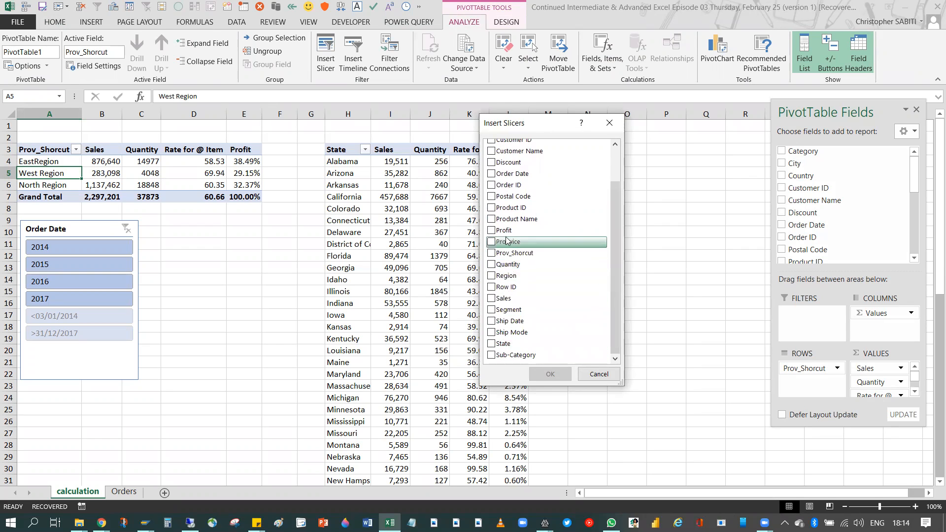
{"action": "scroll", "coordinate": [513, 197], "scroll_direction": "up", "scroll_amount": 2}
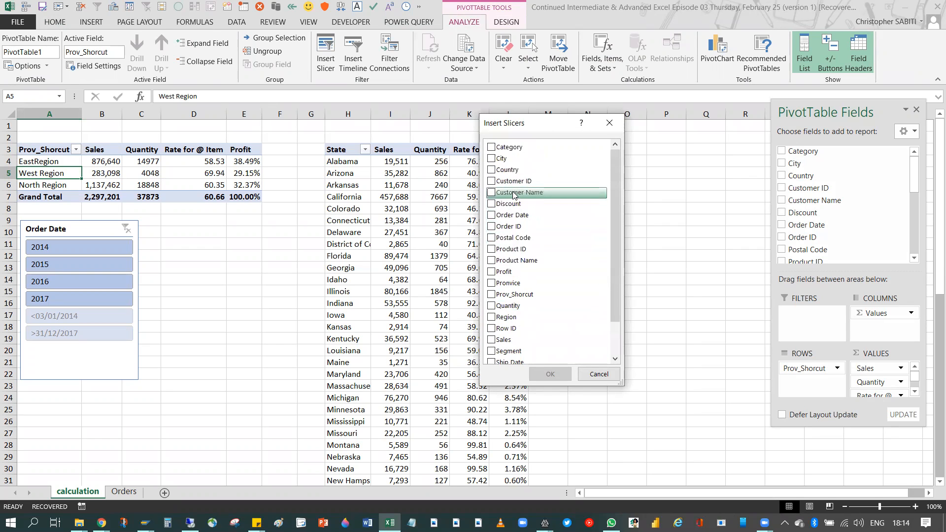
{"action": "left_click", "coordinate": [513, 193]}
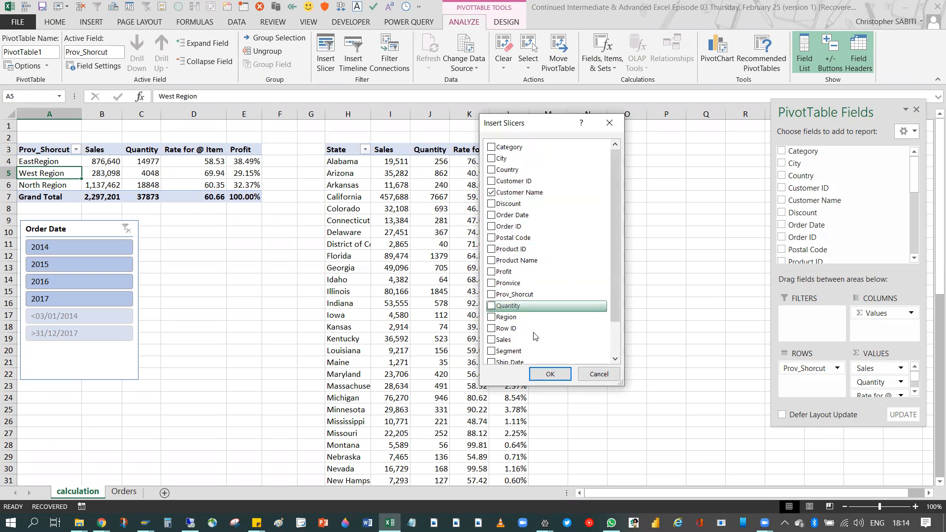
{"action": "left_click", "coordinate": [548, 374]}
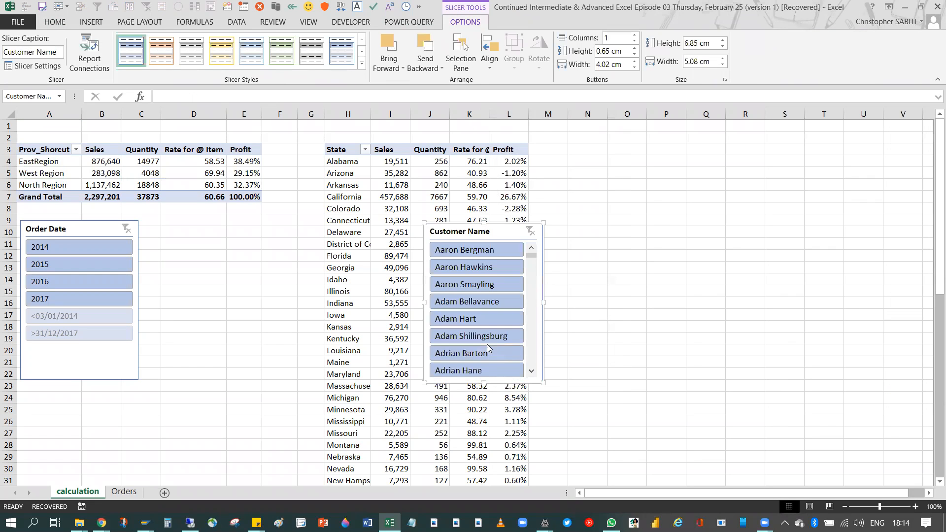
Look through the Customer Name slicer's entries, place it beside the Order Date slicer and delete it.
{"action": "left_click_drag", "start_coordinate": [532, 257], "coordinate": [532, 364]}
{"action": "left_click_drag", "start_coordinate": [409, 241], "coordinate": [246, 225]}
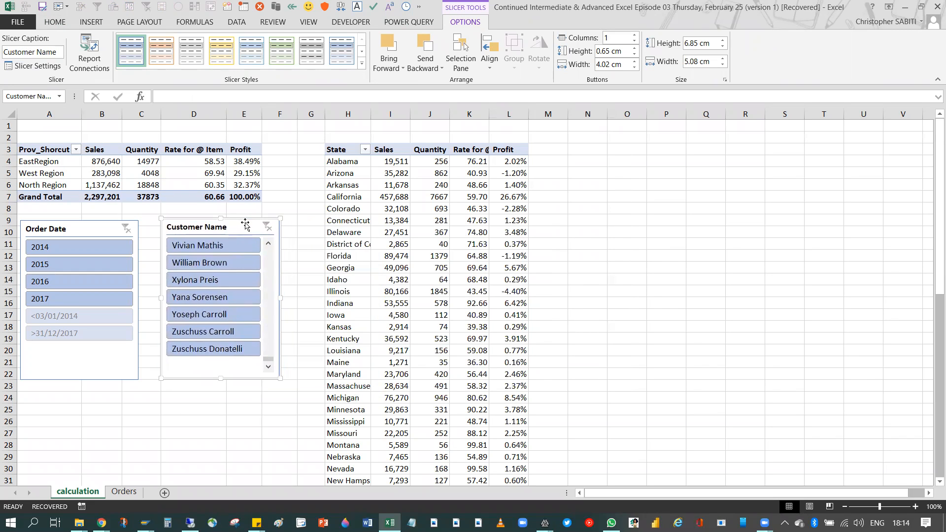
{"action": "key", "text": "Delete"}
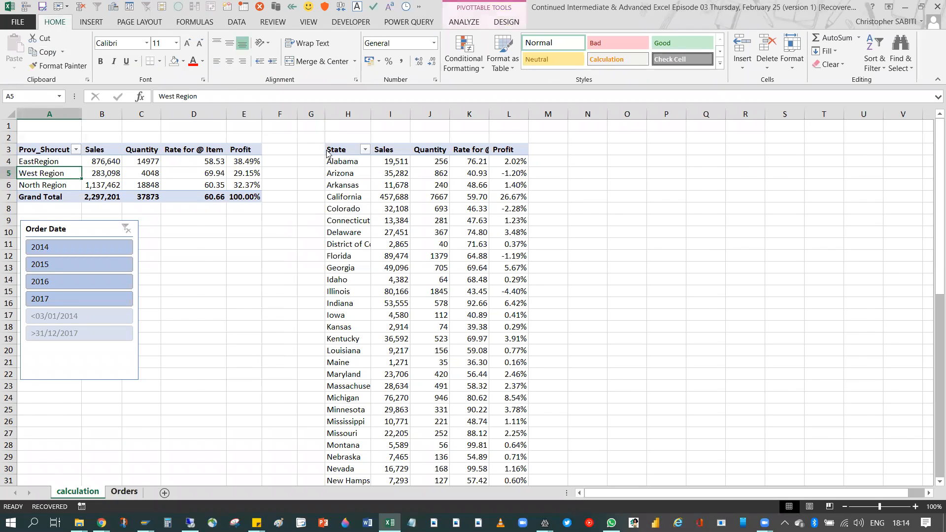
Check the source columns on the Orders sheet and return to the calculation sheet.
{"action": "key", "text": "ctrl+Page_Down"}
{"action": "key", "text": "alt+Down"}
{"action": "key", "text": "Escape"}
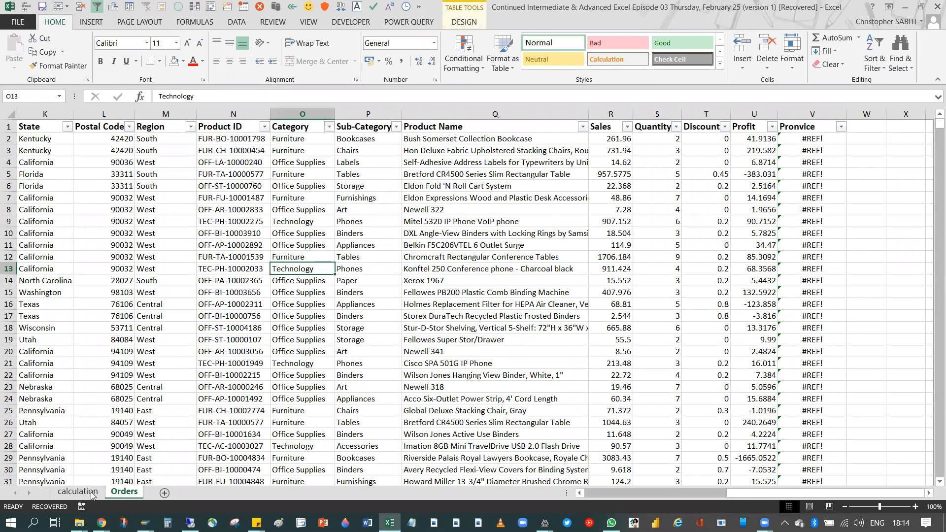
{"action": "key", "text": "ctrl+Page_Up"}
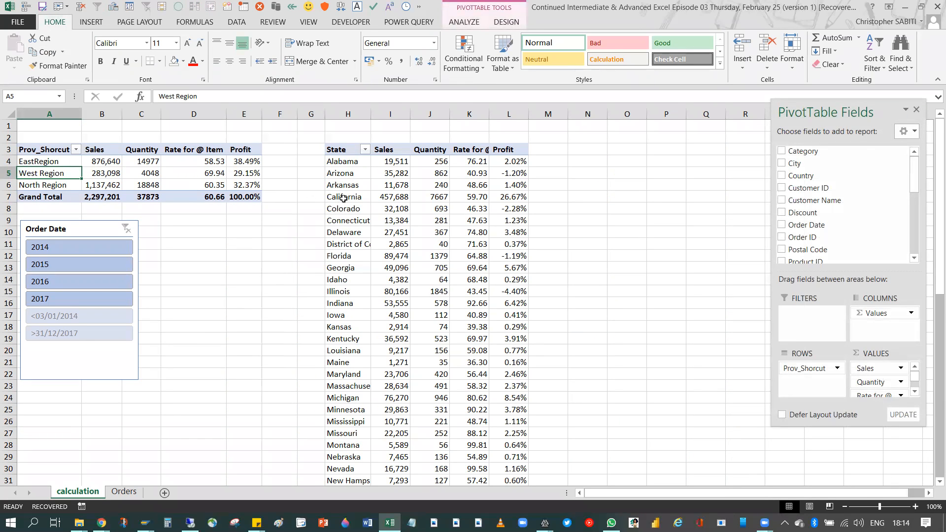
Insert a Category slicer for the regional pivot table and place it beside the Order Date slicer.
{"action": "left_click", "coordinate": [344, 198]}
{"action": "left_click", "coordinate": [48, 174]}
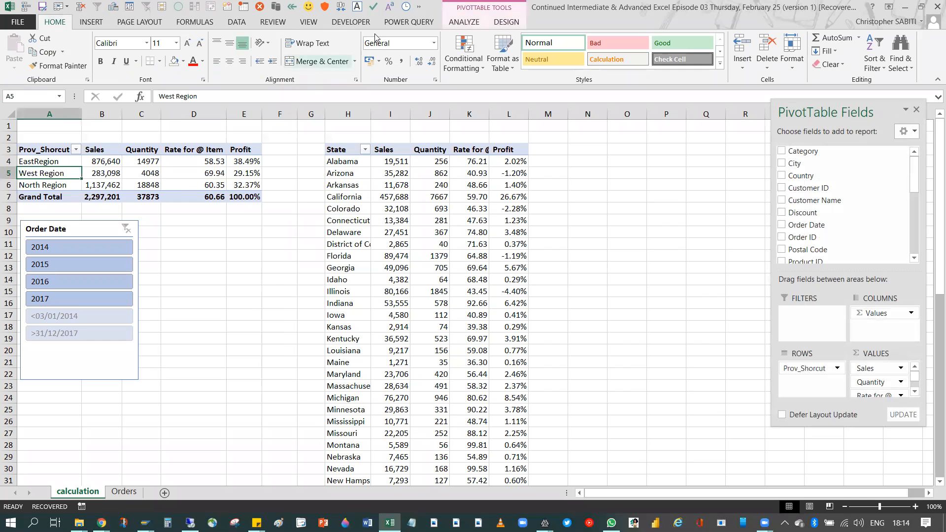
{"action": "left_click", "coordinate": [331, 49]}
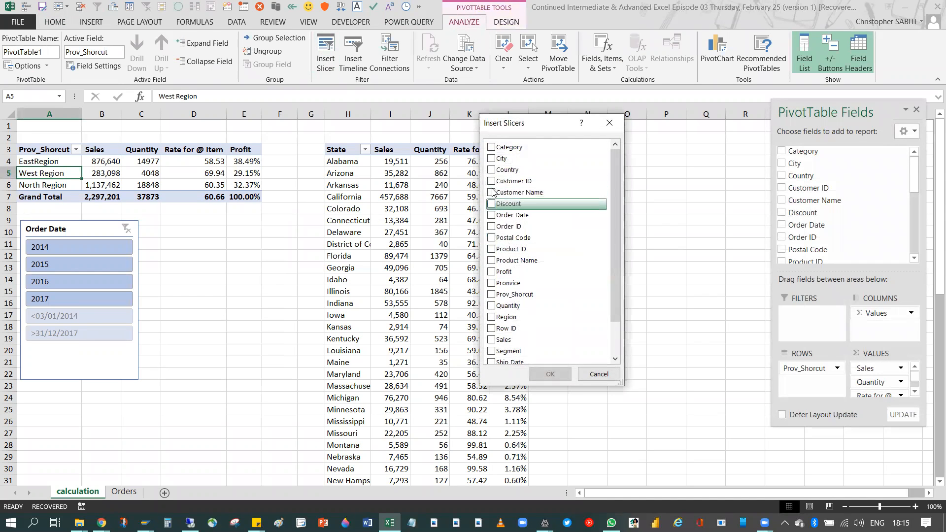
{"action": "left_click", "coordinate": [492, 147]}
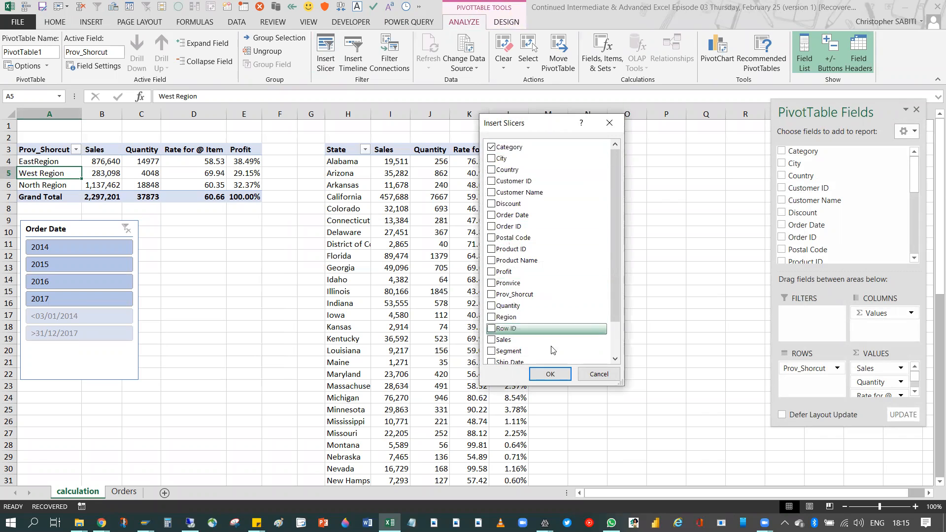
{"action": "left_click", "coordinate": [550, 374]}
{"action": "left_click_drag", "start_coordinate": [239, 227], "coordinate": [195, 227]}
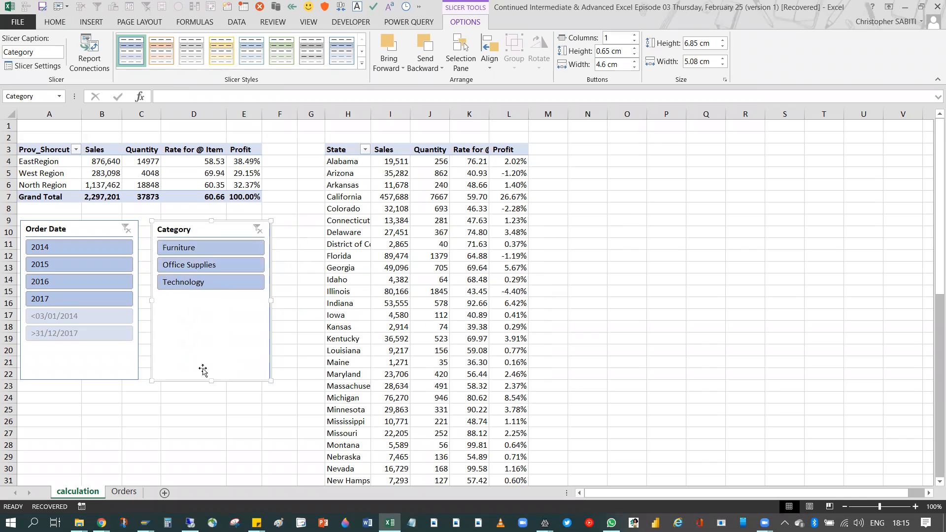
Review the name, caption and sorting options in the Category slicer's settings.
{"action": "right_click", "coordinate": [207, 230]}
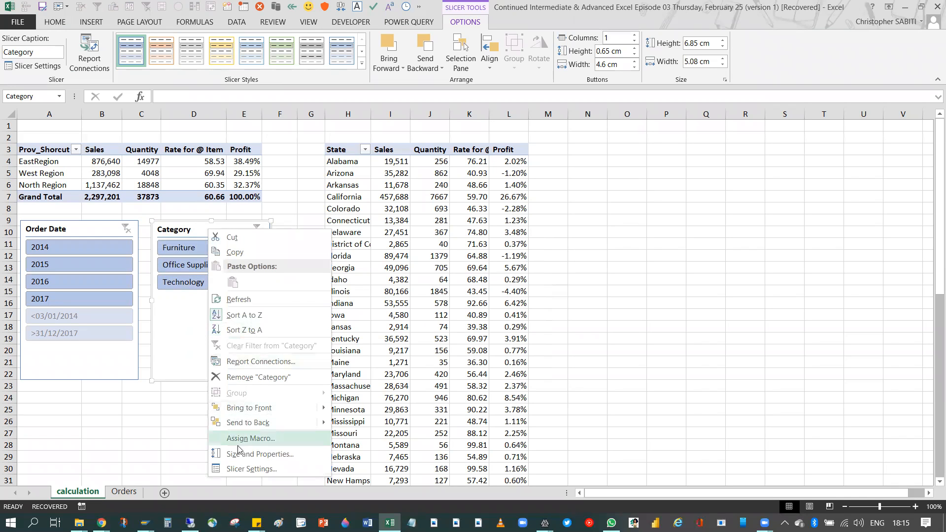
{"action": "left_click", "coordinate": [248, 471]}
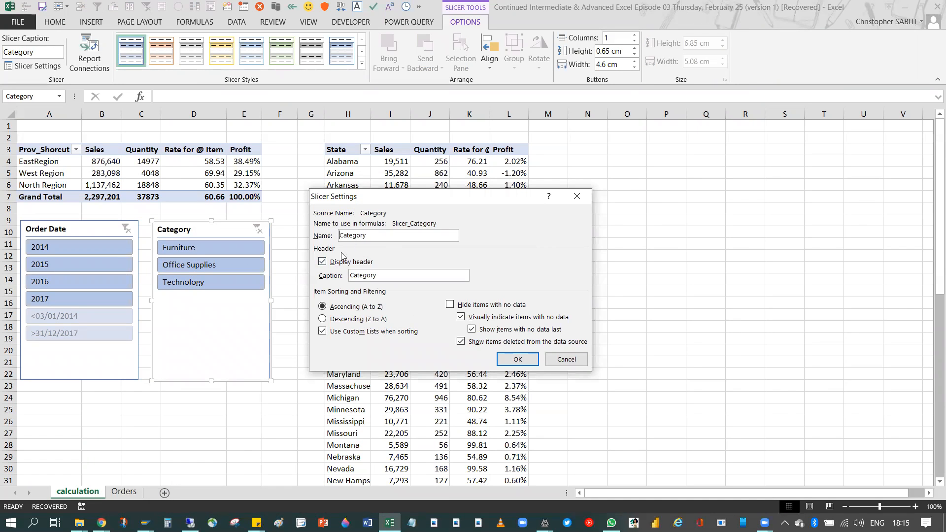
{"action": "left_click_drag", "start_coordinate": [380, 274], "coordinate": [342, 285]}
{"action": "left_click", "coordinate": [386, 274]}
{"action": "left_click", "coordinate": [517, 358]}
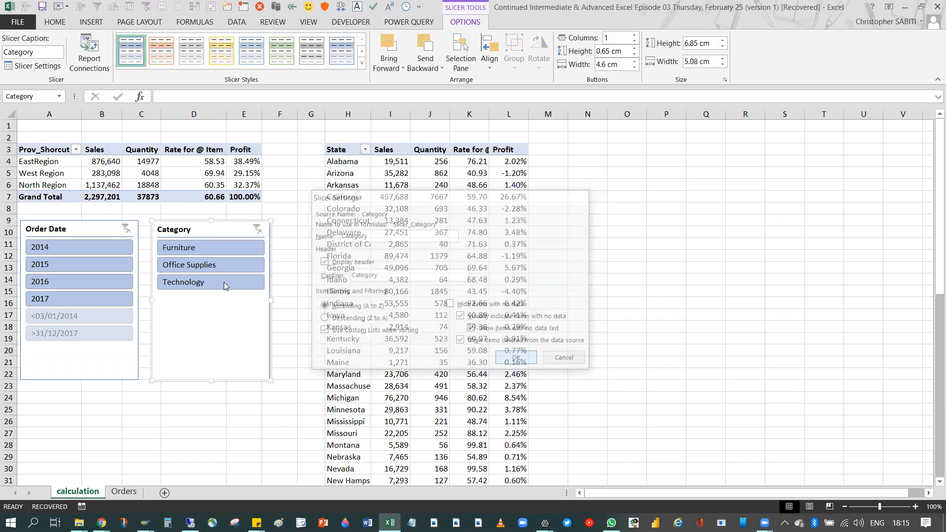
{"action": "right_click", "coordinate": [226, 309]}
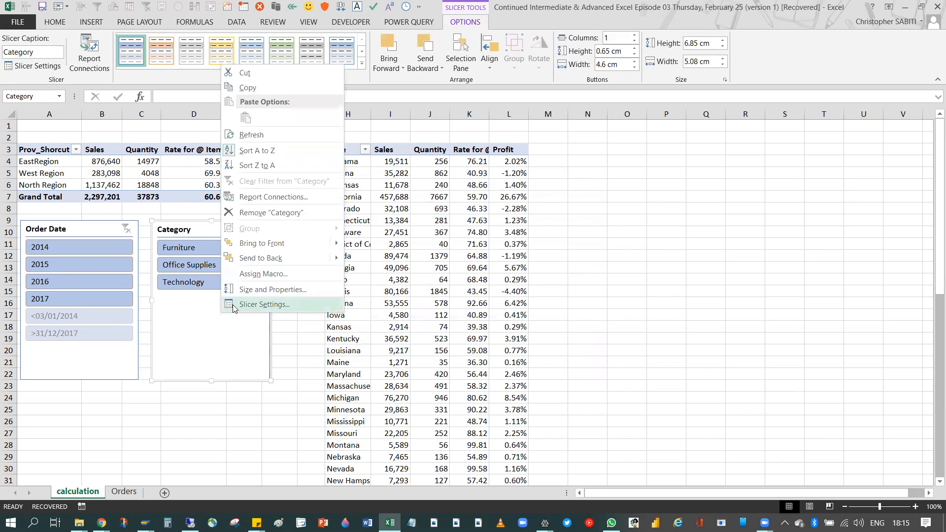
{"action": "left_click", "coordinate": [192, 322]}
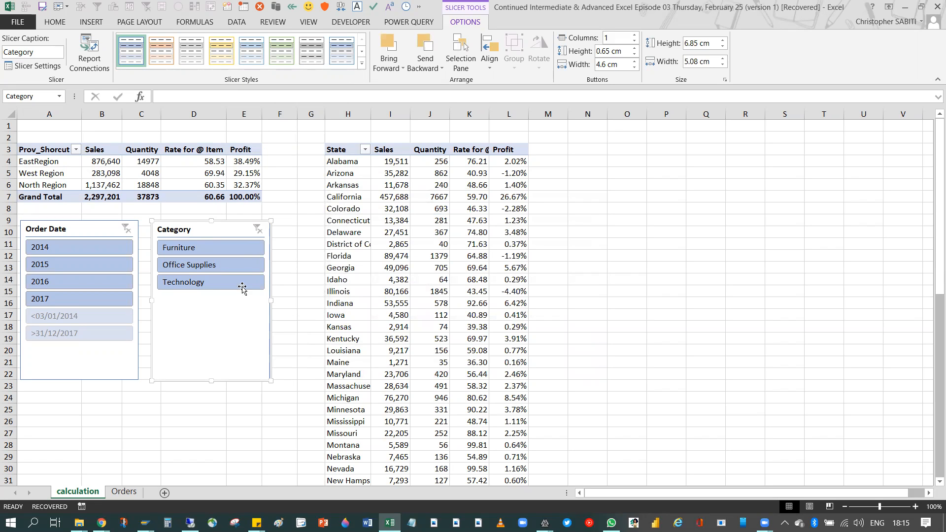
Widen and shorten the Category slicer to fit its three entries, and shorten the Order Date slicer to about 5.42 cm high.
{"action": "left_click_drag", "start_coordinate": [271, 300], "coordinate": [289, 300]}
{"action": "left_click_drag", "start_coordinate": [215, 379], "coordinate": [219, 302]}
{"action": "left_click", "coordinate": [79, 379]}
{"action": "left_click_drag", "start_coordinate": [79, 379], "coordinate": [80, 348]}
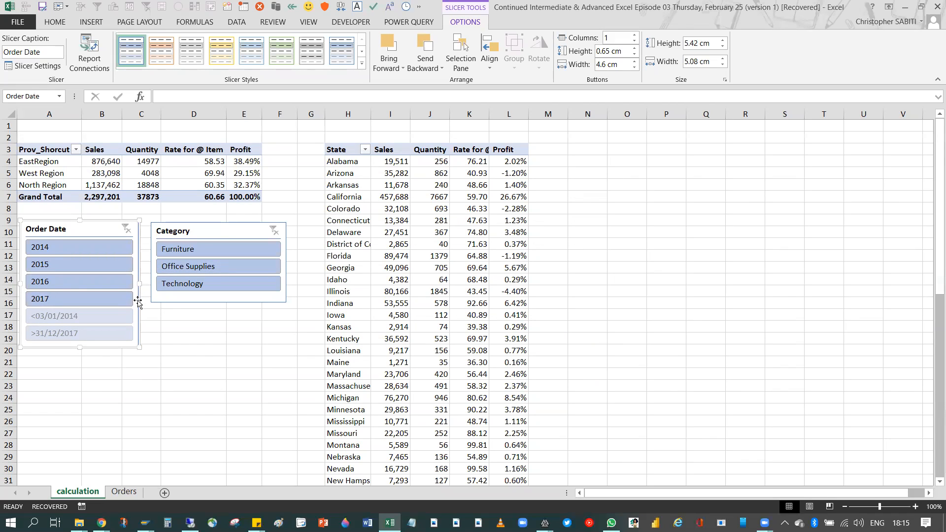
Filter the regional pivot table to Furniture in 2014 and examine the East Region and West Region figures.
{"action": "left_click", "coordinate": [173, 250]}
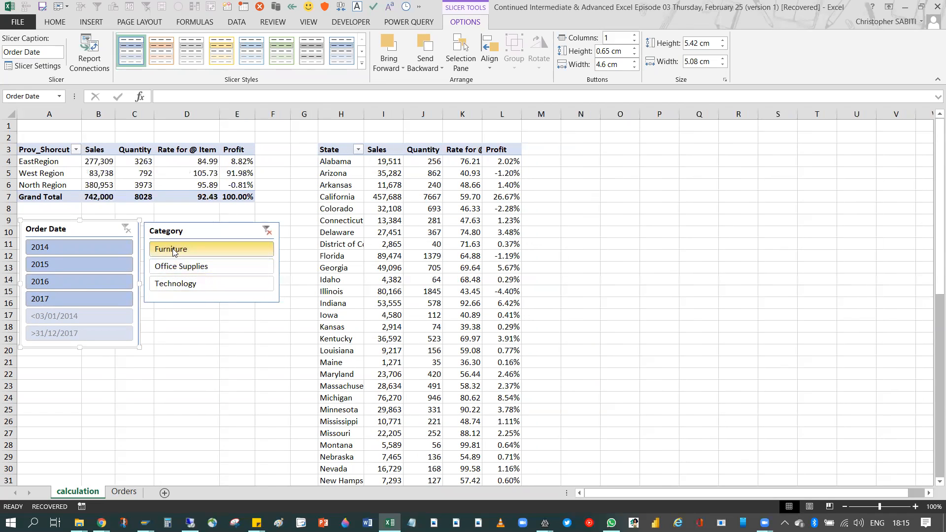
{"action": "left_click", "coordinate": [48, 249]}
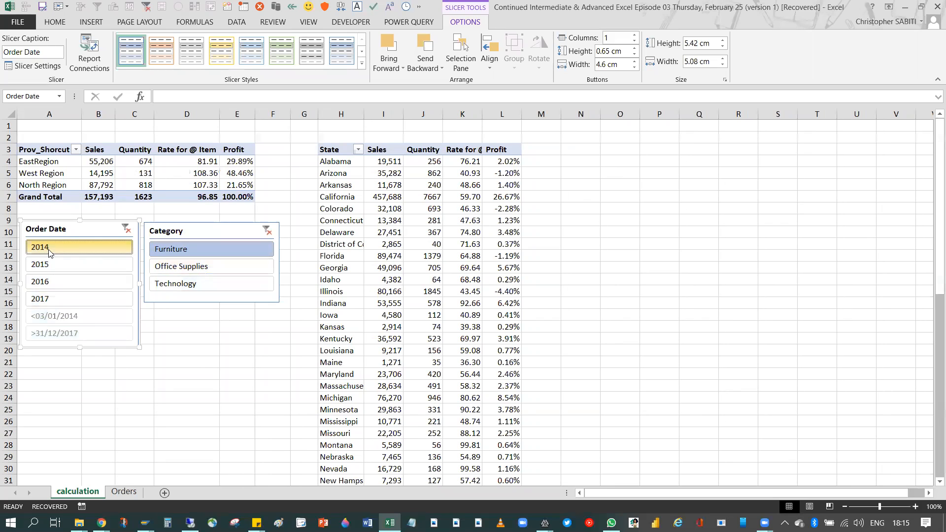
{"action": "left_click", "coordinate": [103, 161]}
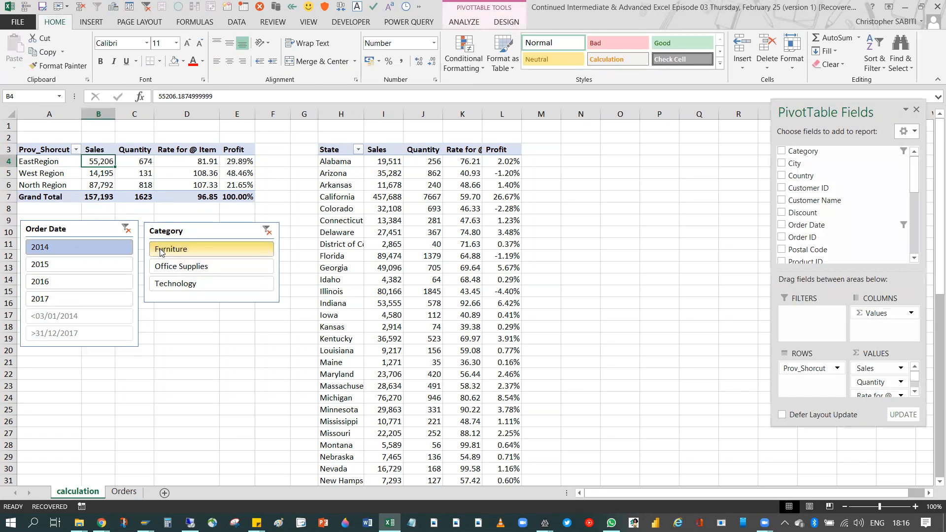
{"action": "left_click", "coordinate": [142, 161]}
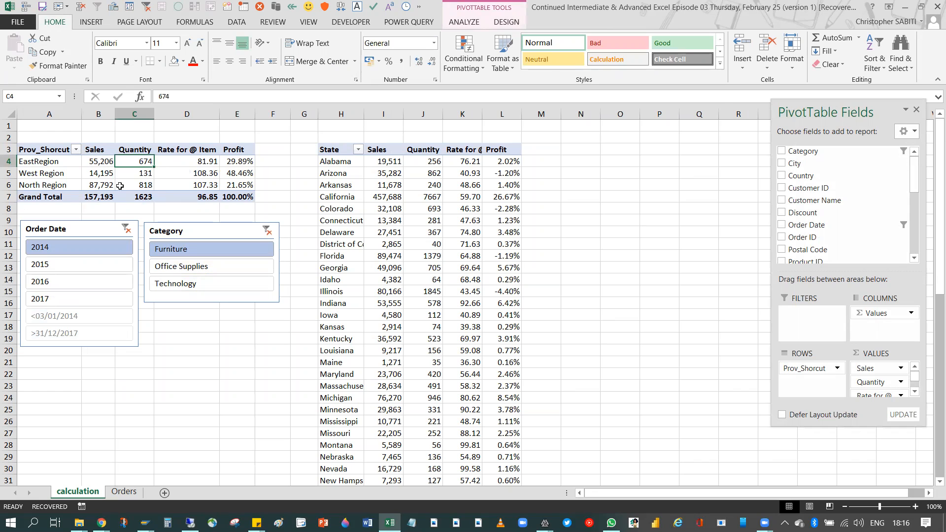
{"action": "left_click", "coordinate": [206, 162]}
{"action": "left_click", "coordinate": [244, 162]}
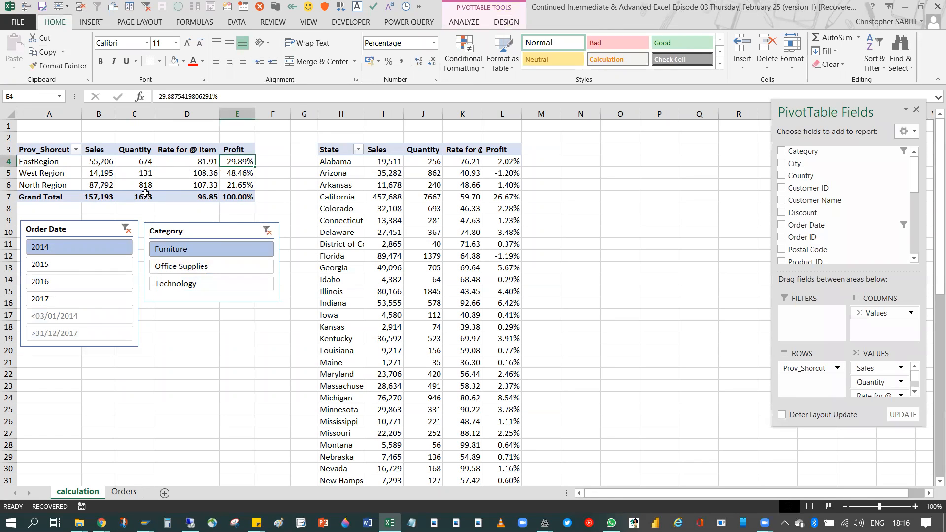
{"action": "left_click", "coordinate": [237, 174]}
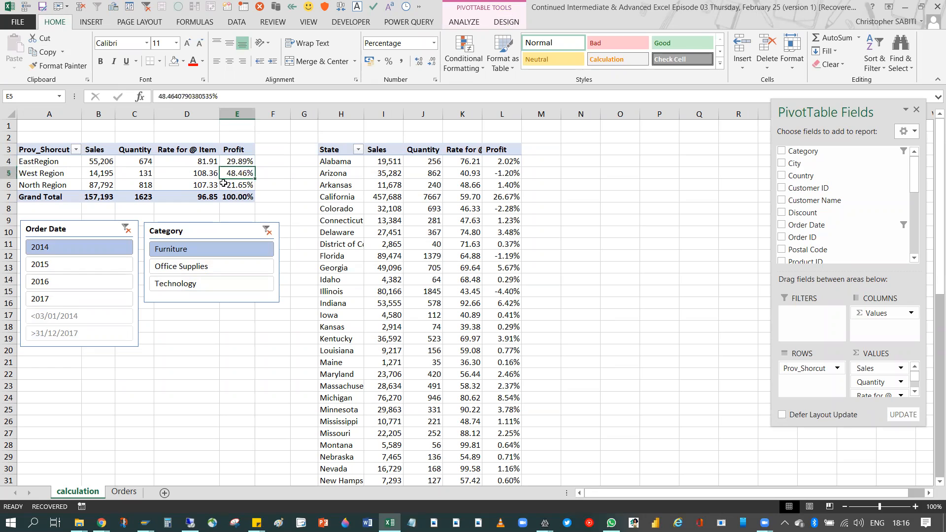
{"action": "left_click", "coordinate": [144, 175]}
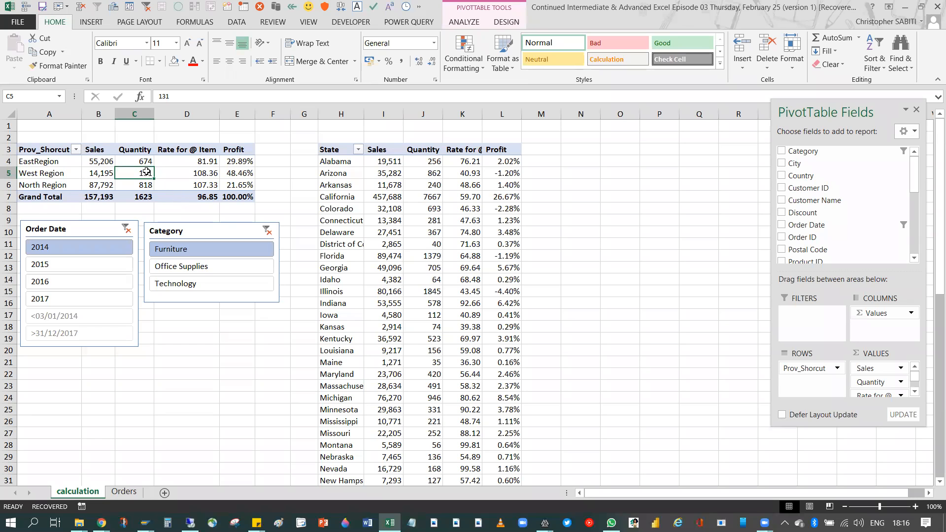
{"action": "left_click", "coordinate": [211, 172]}
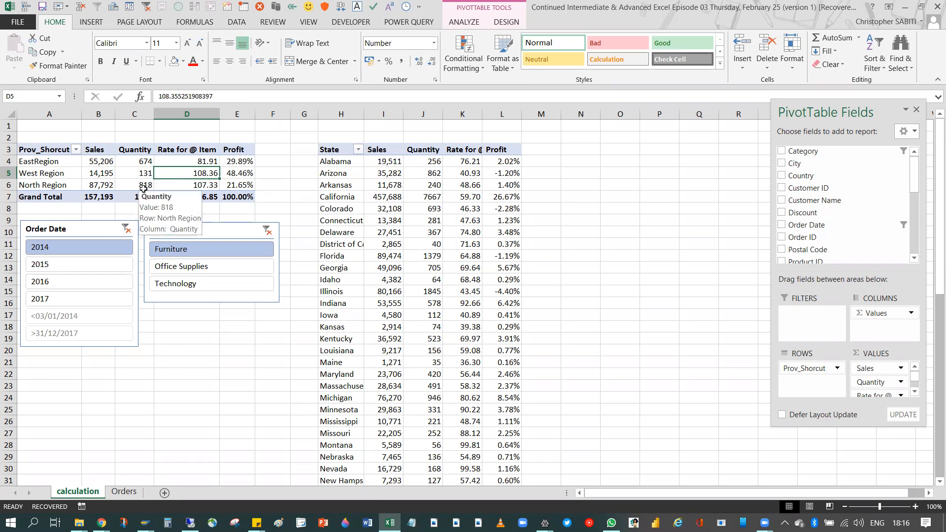
Insert a column pivot chart from the regional pivot table, enlarge it and place it over the State table.
{"action": "key", "text": "alt+F1"}
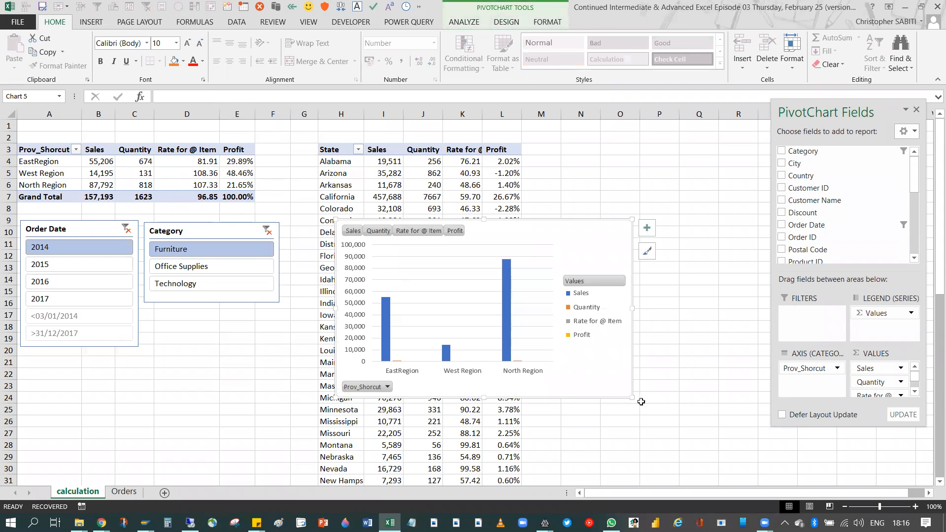
{"action": "left_click_drag", "start_coordinate": [701, 422], "coordinate": [775, 448]}
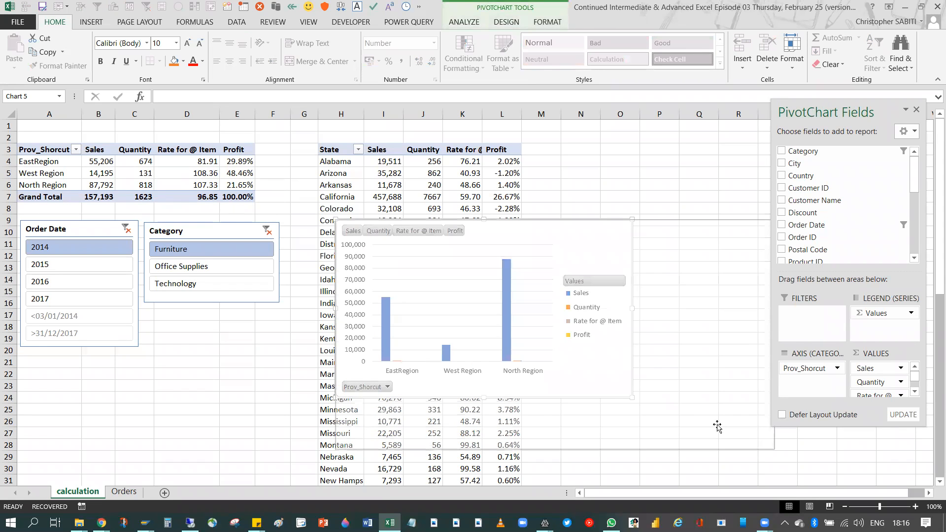
{"action": "left_click_drag", "start_coordinate": [550, 228], "coordinate": [516, 179]}
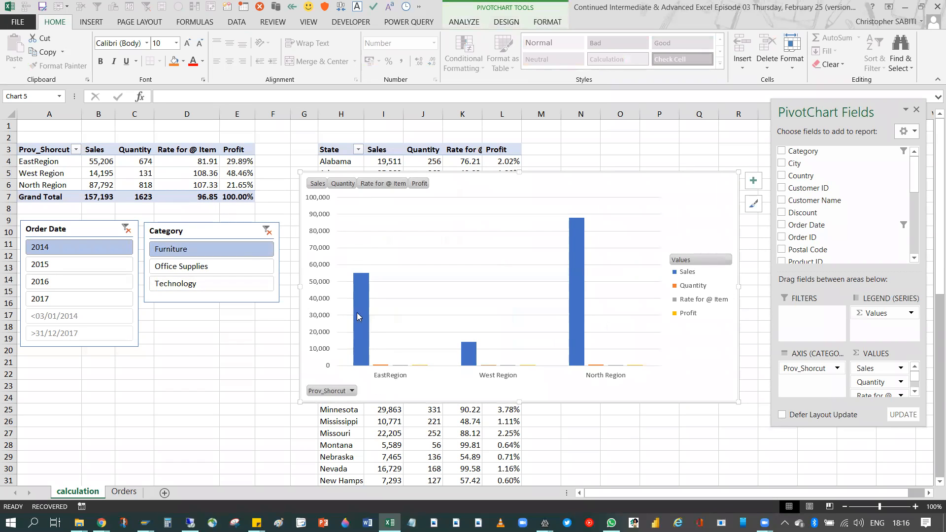
{"action": "left_click", "coordinate": [717, 262]}
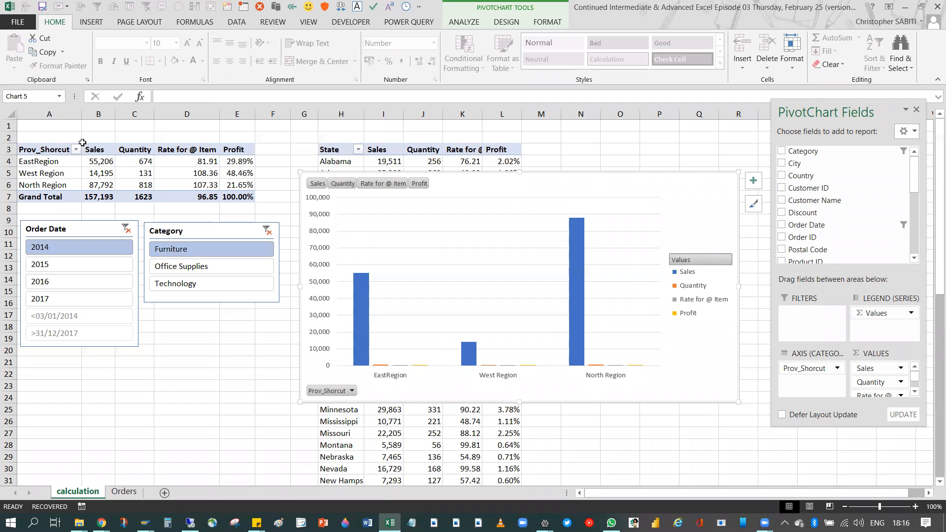
Turn off grand totals for rows and columns in the regional pivot table.
{"action": "left_click", "coordinate": [57, 176]}
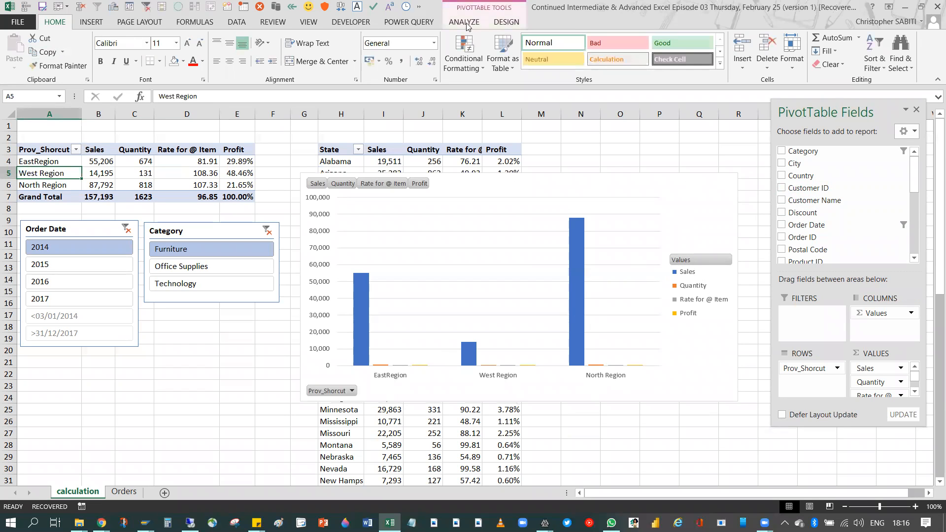
{"action": "left_click", "coordinate": [506, 22]}
{"action": "left_click", "coordinate": [48, 55]}
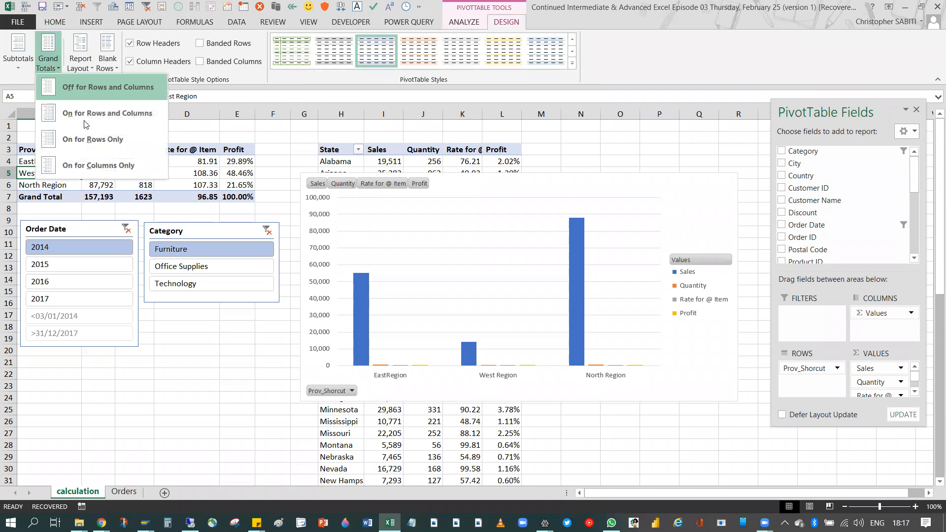
{"action": "left_click", "coordinate": [92, 93]}
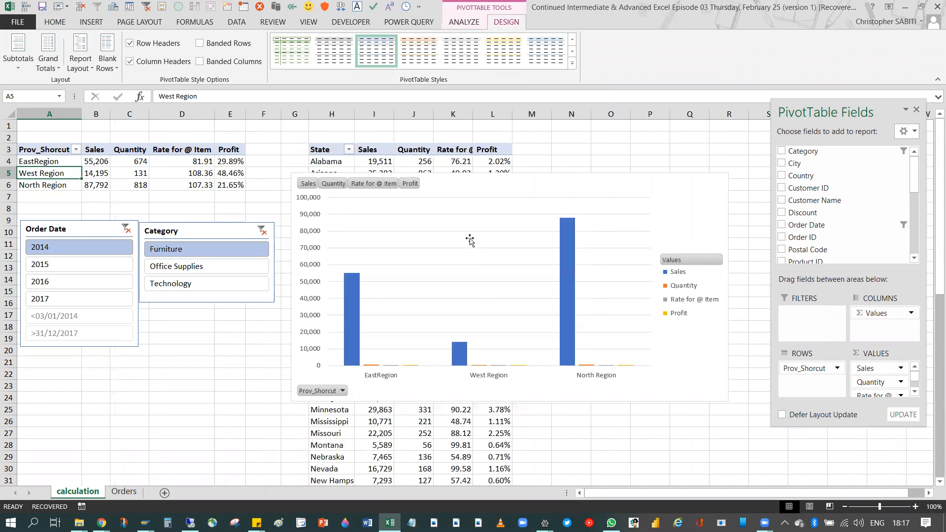
Refresh the pivot chart's data and reposition the chart beside the regional pivot table, clear of the slicers.
{"action": "left_click", "coordinate": [463, 203]}
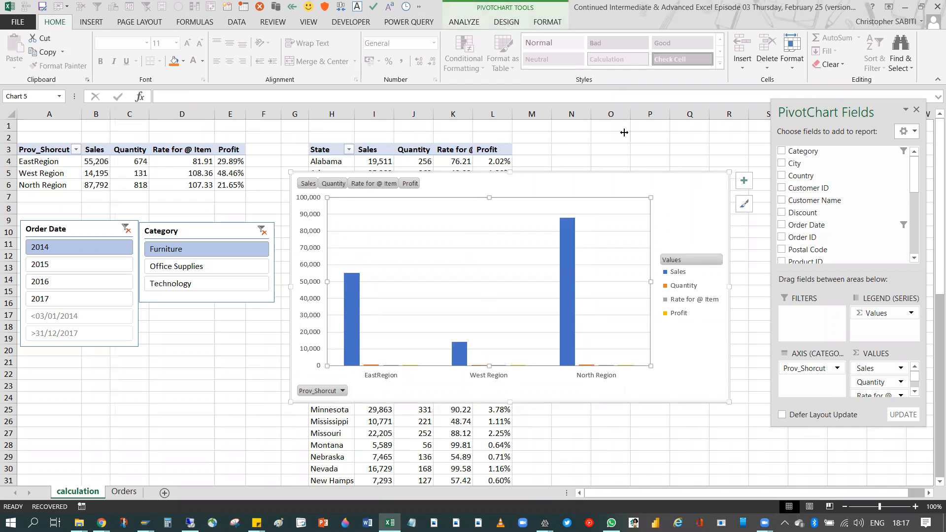
{"action": "left_click", "coordinate": [464, 22]}
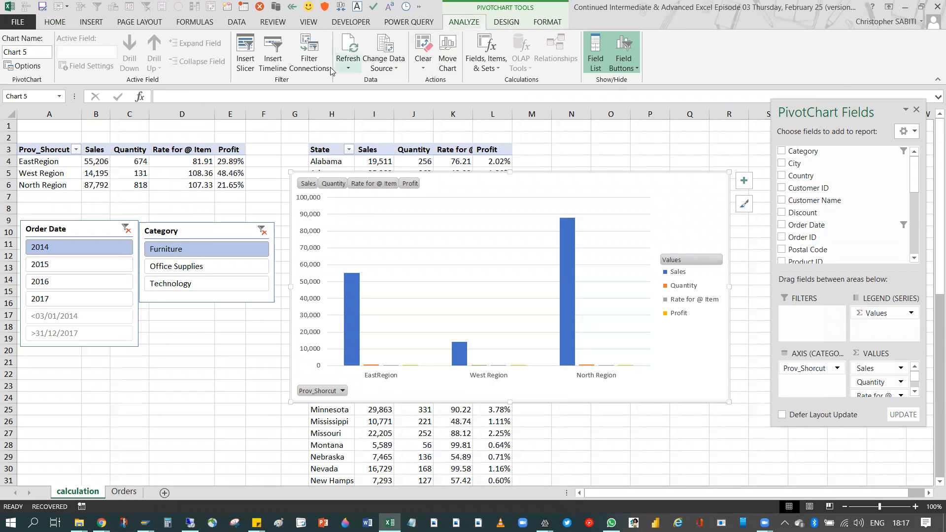
{"action": "left_click", "coordinate": [348, 52]}
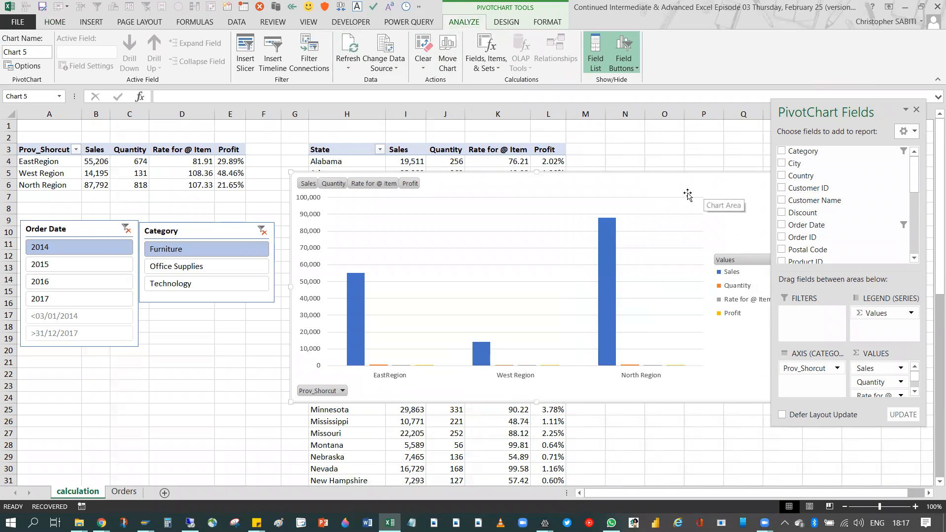
{"action": "left_click_drag", "start_coordinate": [687, 194], "coordinate": [568, 194]}
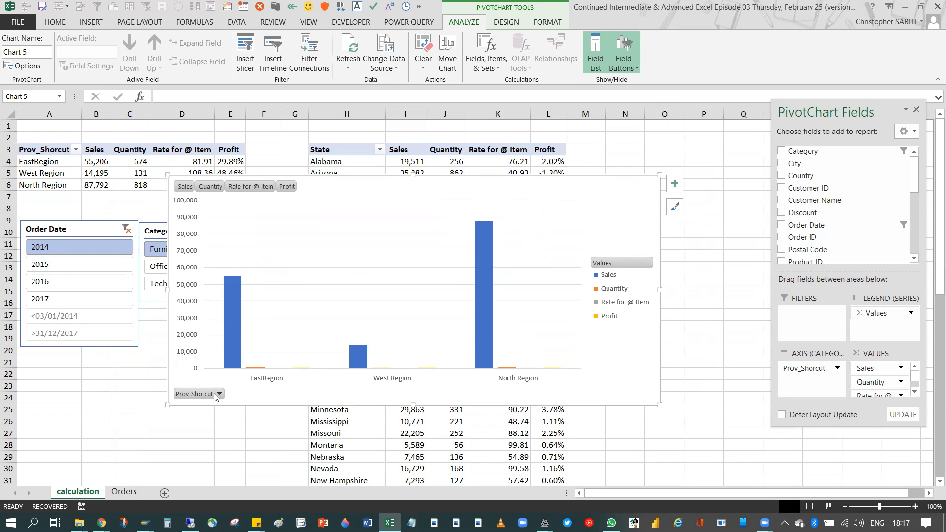
{"action": "left_click", "coordinate": [187, 186]}
{"action": "left_click_drag", "start_coordinate": [301, 193], "coordinate": [433, 149]}
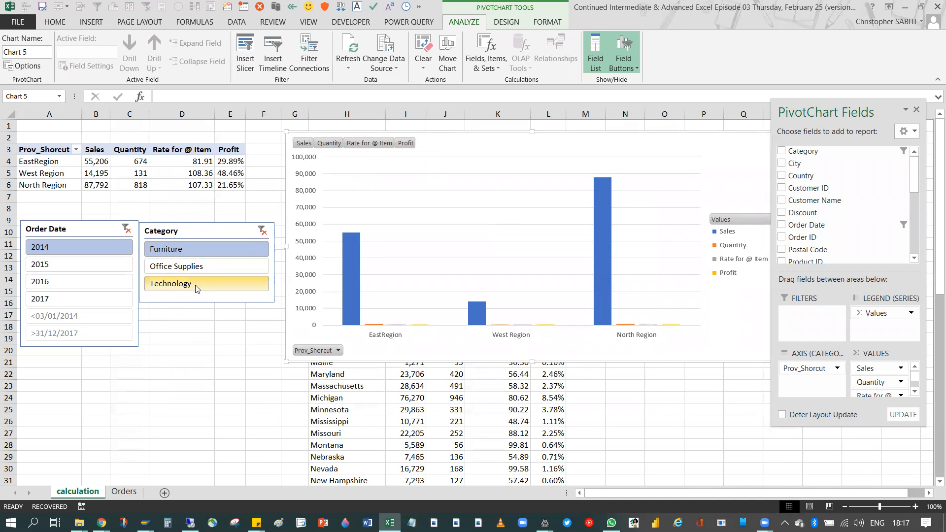
Filter the pivot chart to Office Supplies for 2014, 2015 and 2016, and move the chart slightly lower.
{"action": "left_click", "coordinate": [171, 270]}
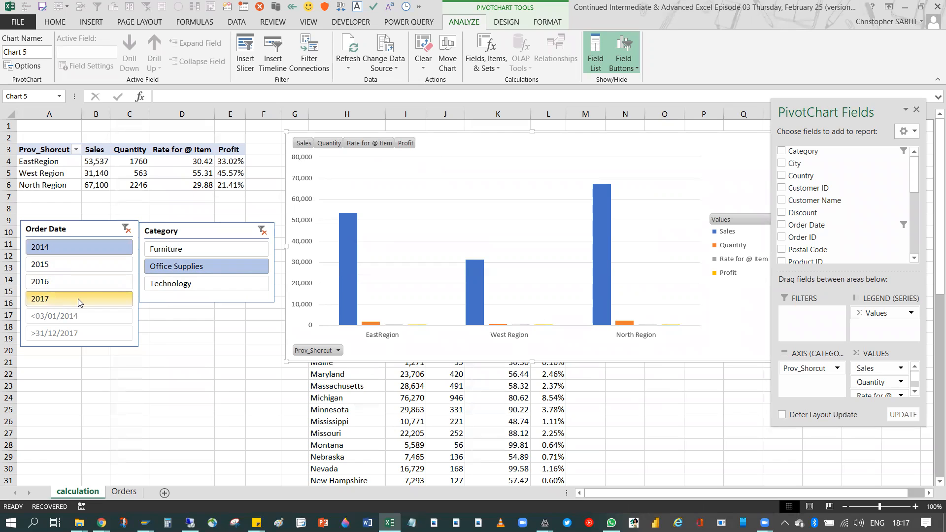
{"action": "left_click", "coordinate": [60, 268], "text": "ctrl"}
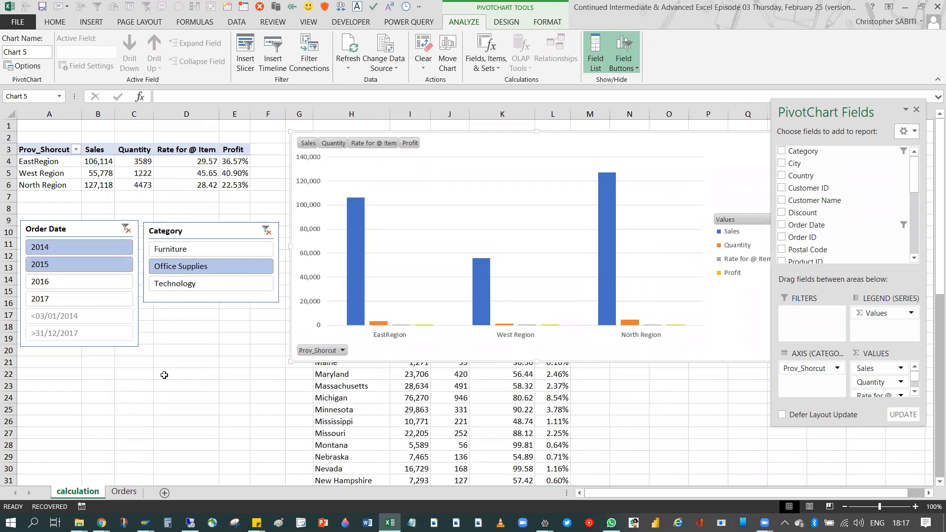
{"action": "left_click", "coordinate": [56, 284], "text": "ctrl"}
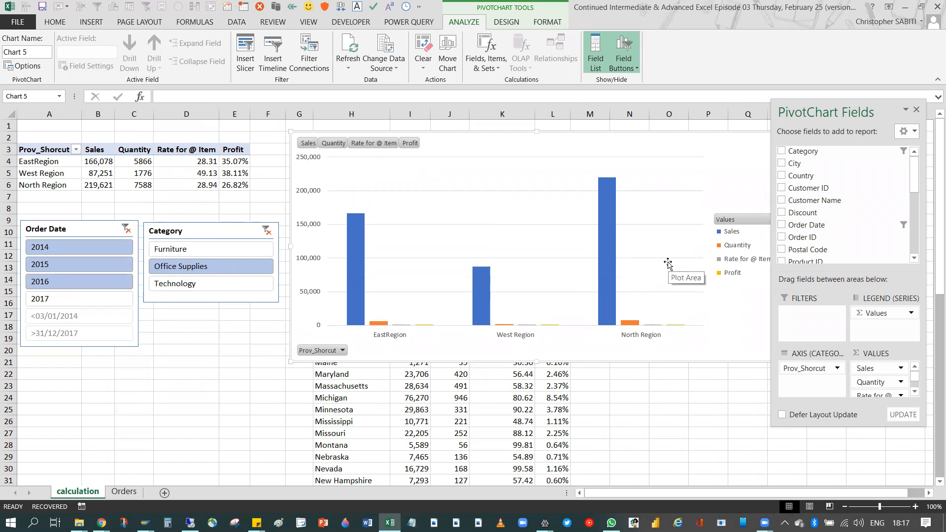
{"action": "left_click_drag", "start_coordinate": [508, 158], "coordinate": [514, 213]}
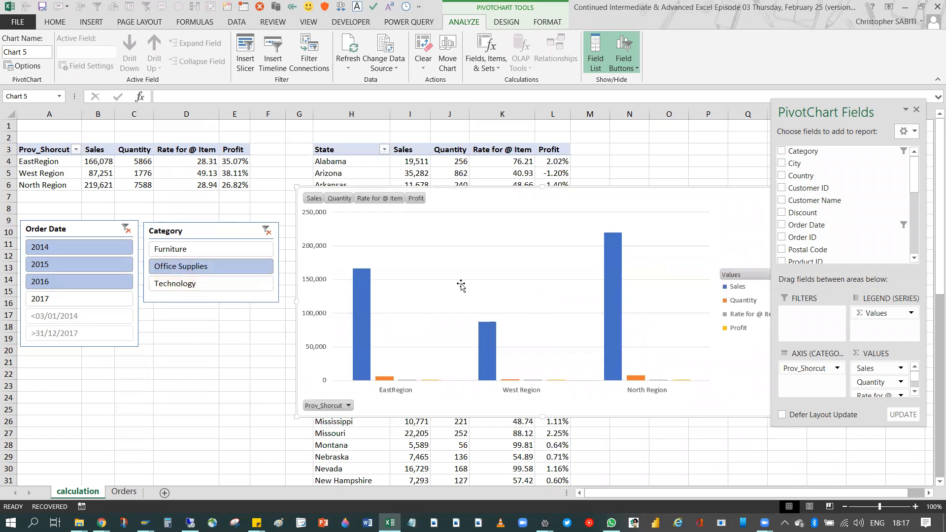
Filter the regional data to Technology in 2017 and delete the pivot chart.
{"action": "left_click", "coordinate": [179, 286]}
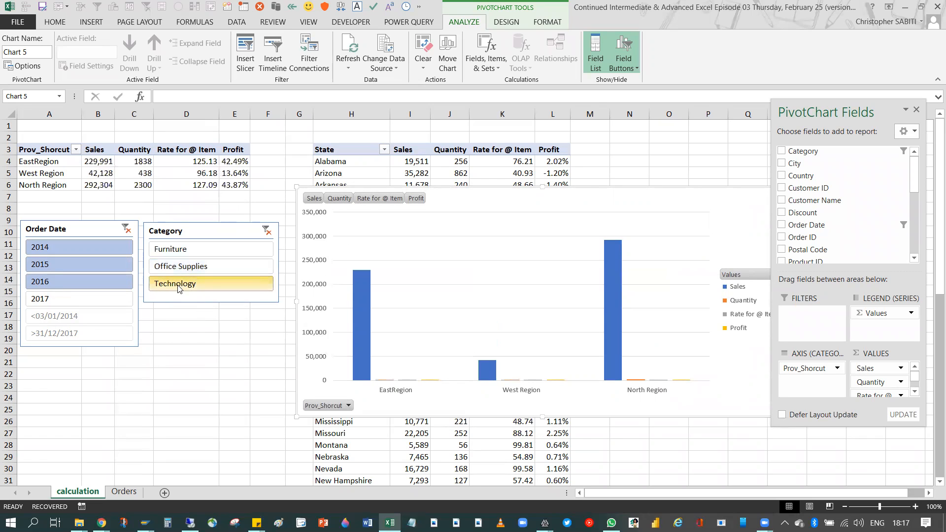
{"action": "left_click", "coordinate": [52, 300]}
{"action": "key", "text": "Delete"}
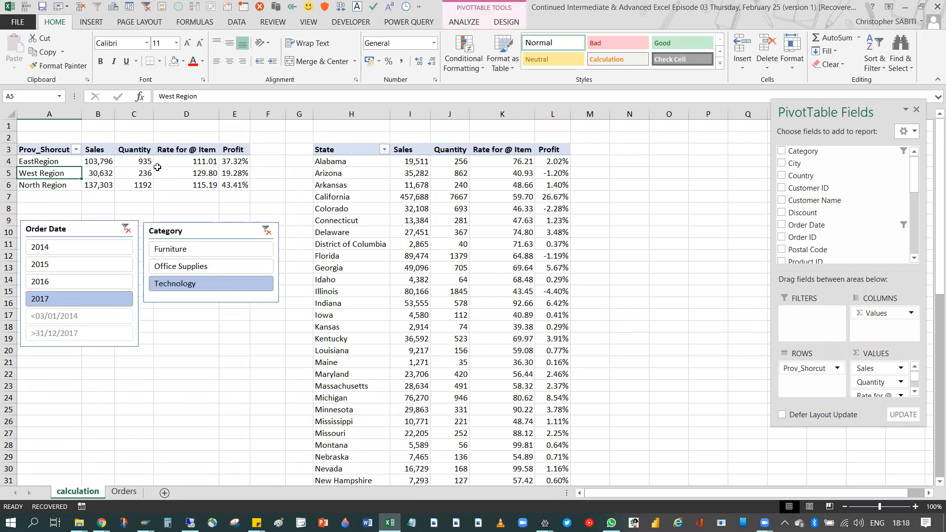
Select California's sales in the State table, filter the slicers to Furniture, and switch through the years 2014, 2015 and 2016.
{"action": "left_click_drag", "start_coordinate": [402, 208], "coordinate": [400, 201]}
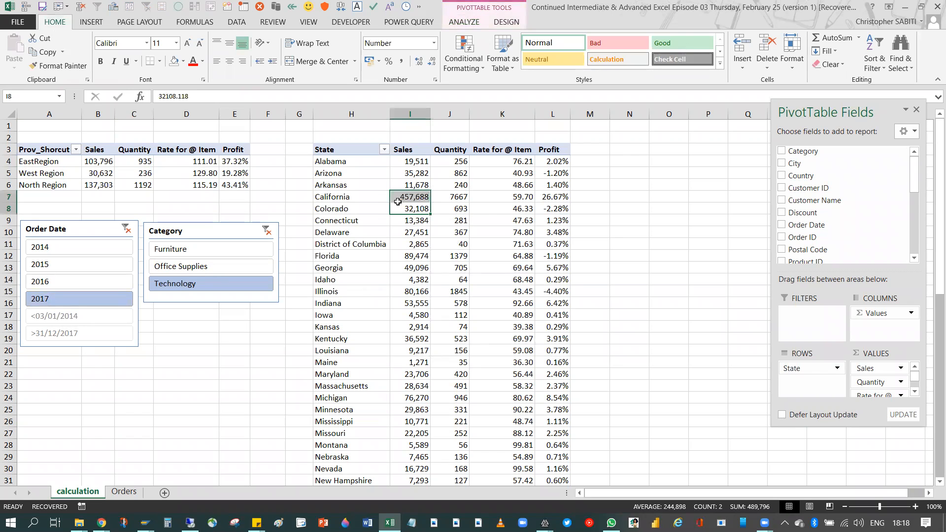
{"action": "left_click", "coordinate": [407, 196]}
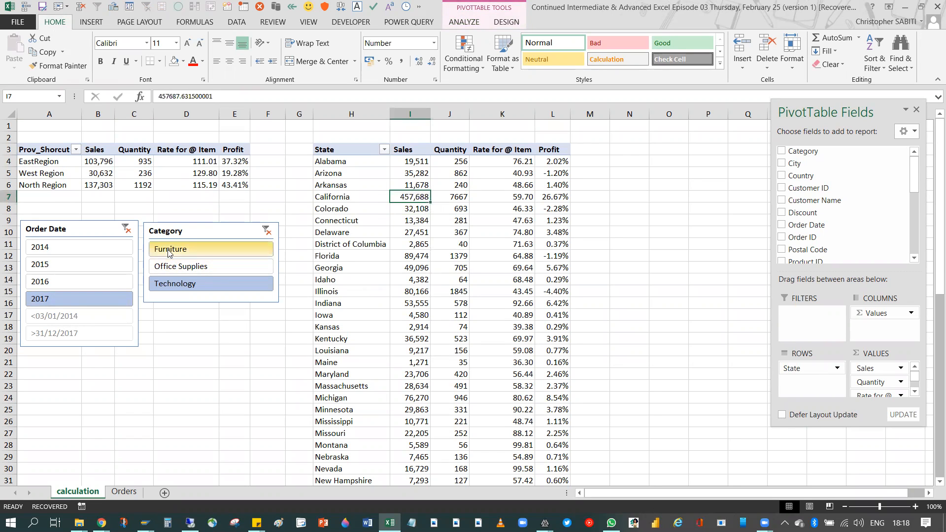
{"action": "left_click", "coordinate": [197, 249]}
{"action": "left_click", "coordinate": [84, 246]}
{"action": "left_click", "coordinate": [69, 266]}
{"action": "left_click", "coordinate": [69, 279]}
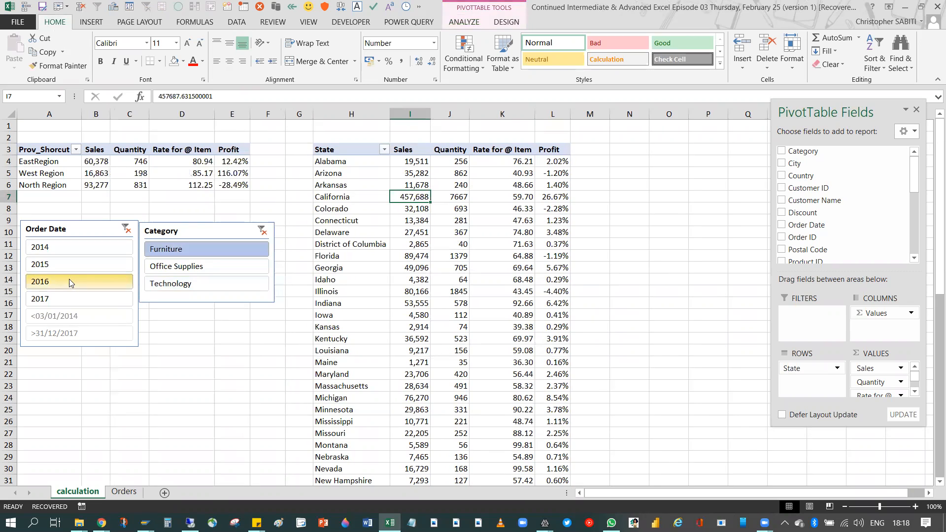
Filter the regional table to Office Supplies for 2014, and clear the filters of both the Order Date and Category slicers.
{"action": "left_click", "coordinate": [153, 269]}
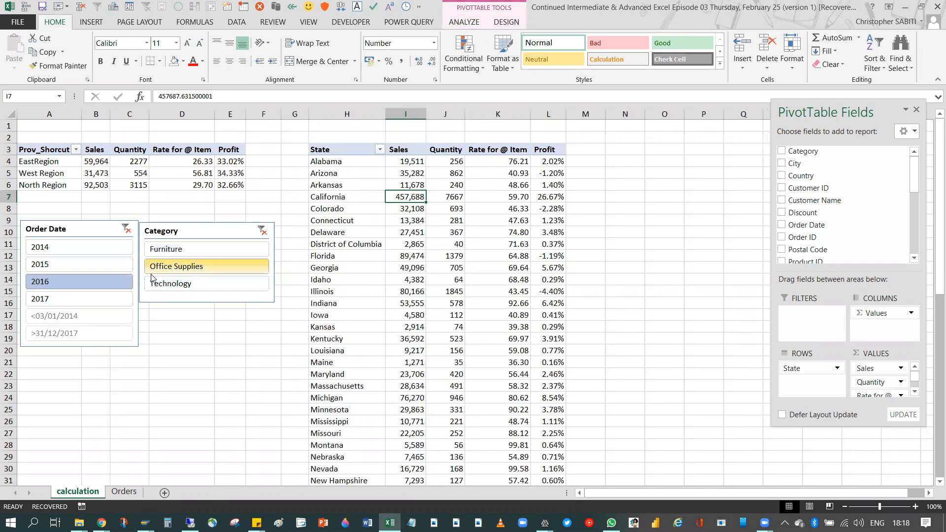
{"action": "left_click", "coordinate": [355, 189]}
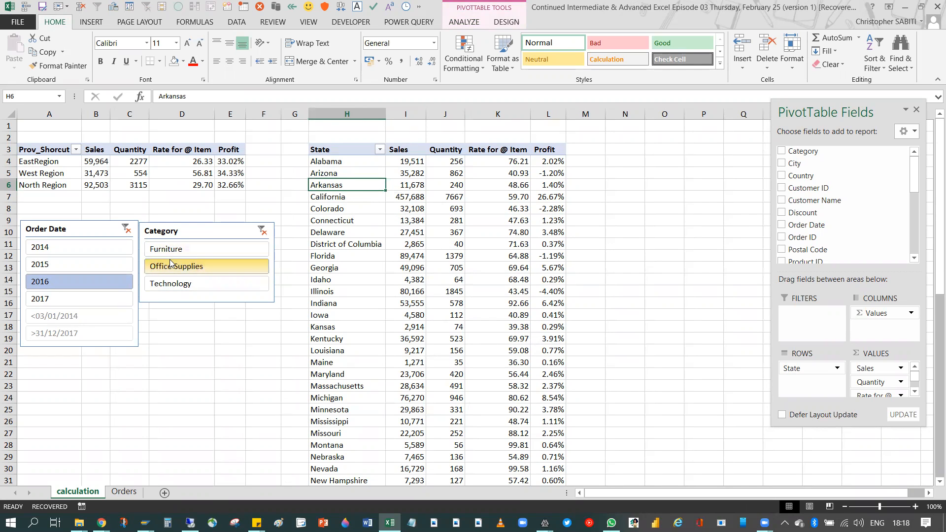
{"action": "left_click", "coordinate": [54, 250]}
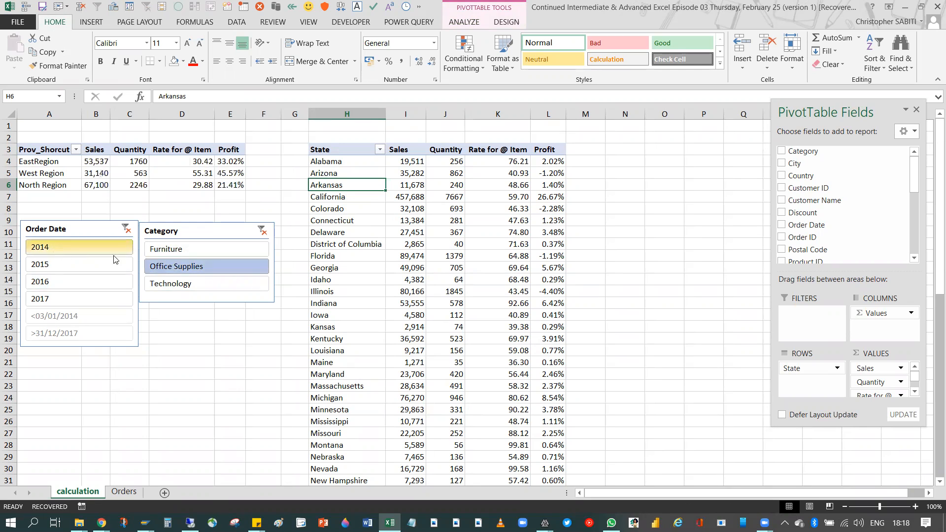
{"action": "left_click", "coordinate": [127, 228]}
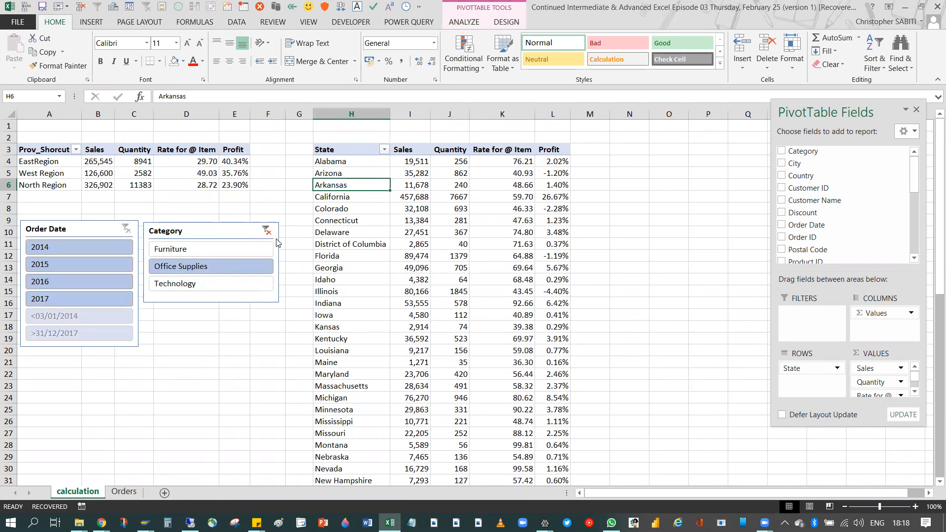
{"action": "left_click", "coordinate": [266, 231]}
{"action": "left_click", "coordinate": [423, 186]}
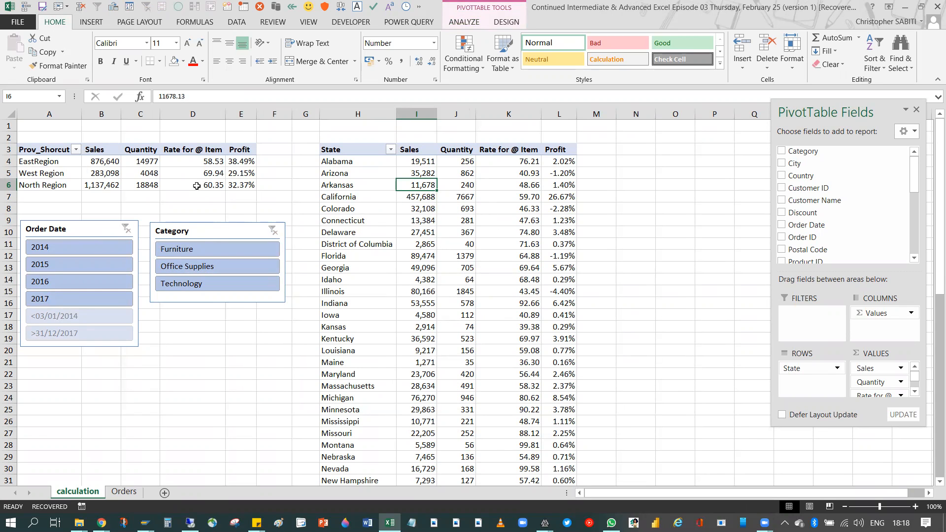
Rename the pivot table of regions as Regional.
{"action": "left_click", "coordinate": [352, 165]}
{"action": "left_click", "coordinate": [384, 196]}
{"action": "left_click", "coordinate": [345, 165]}
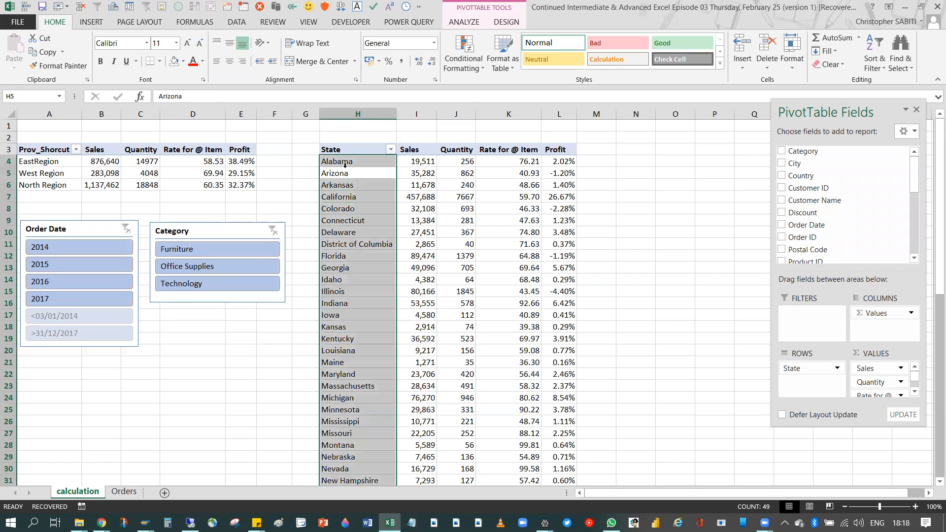
{"action": "left_click", "coordinate": [338, 176]}
{"action": "left_click", "coordinate": [463, 22]}
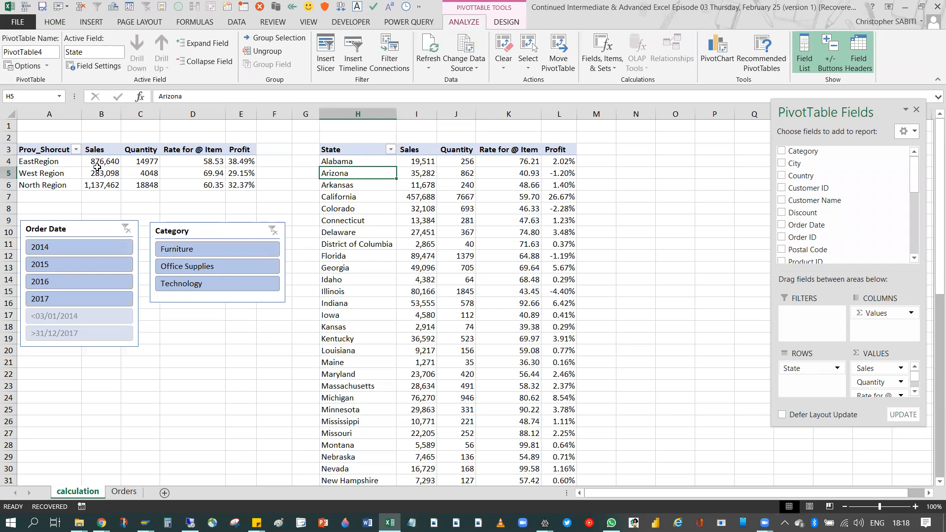
{"action": "left_click", "coordinate": [51, 163]}
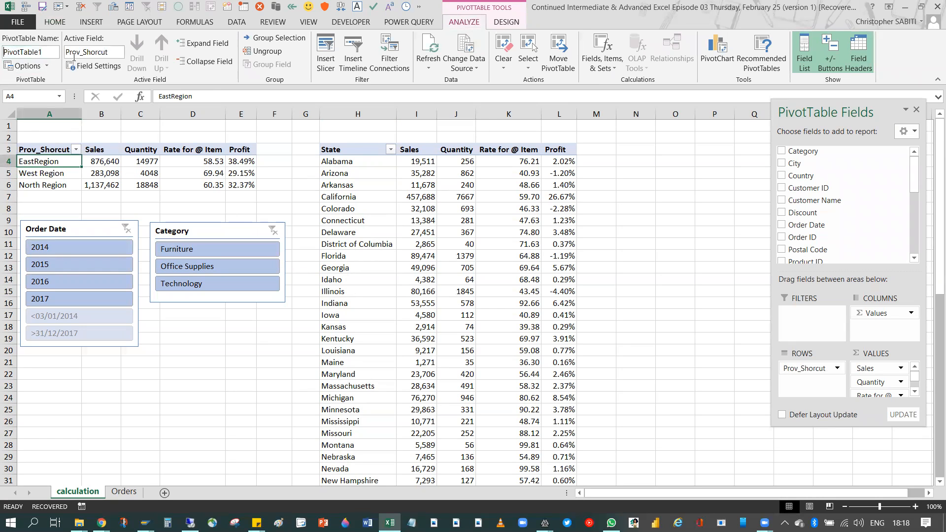
{"action": "left_click_drag", "start_coordinate": [48, 54], "coordinate": [4, 46]}
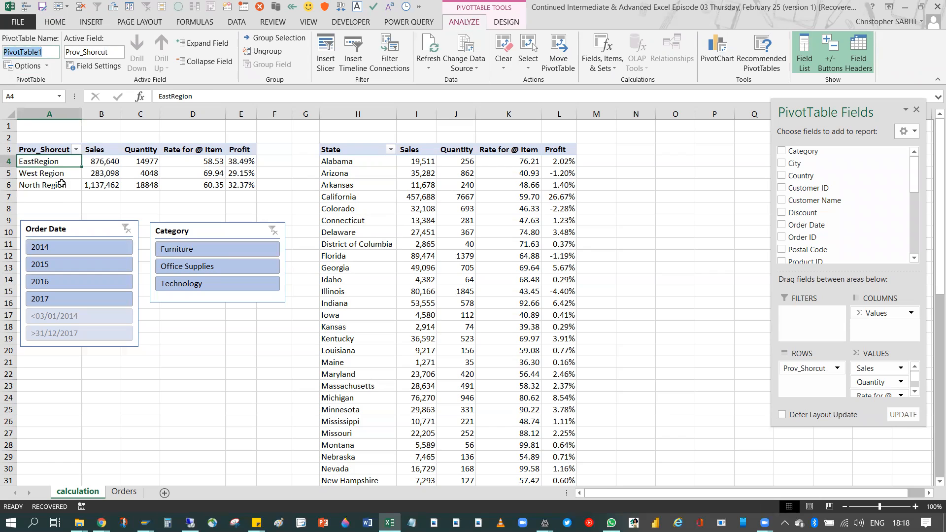
{"action": "type", "text": "Regional"}
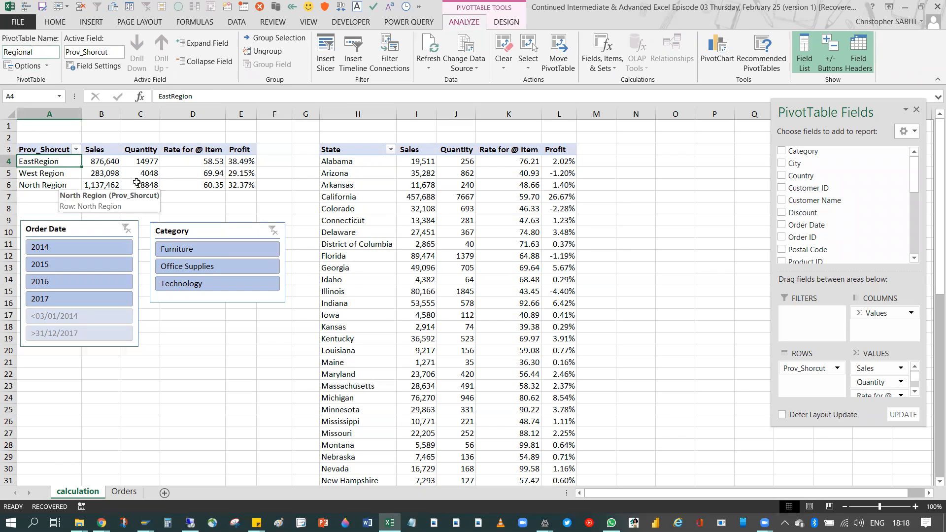
Rename the State pivot table as States and check the names of both pivot tables.
{"action": "left_click", "coordinate": [423, 222]}
{"action": "left_click", "coordinate": [44, 55]}
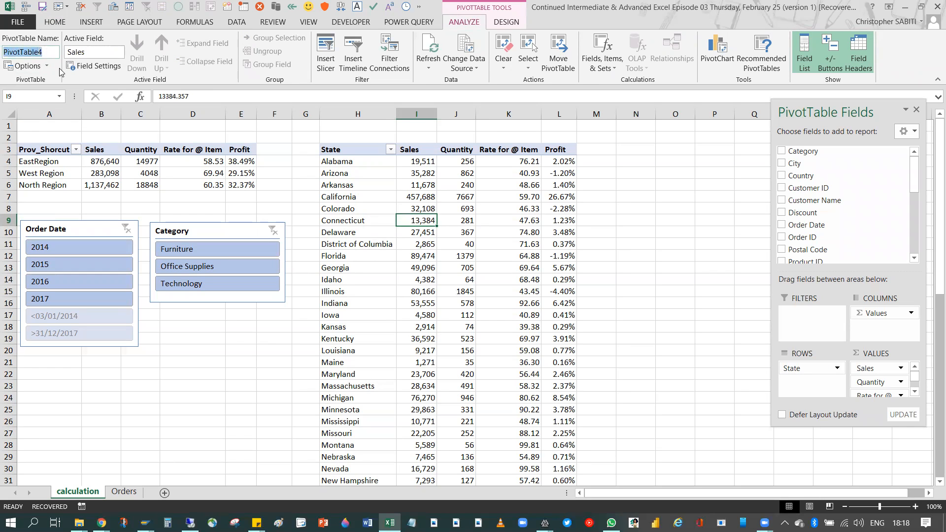
{"action": "type", "text": "States"}
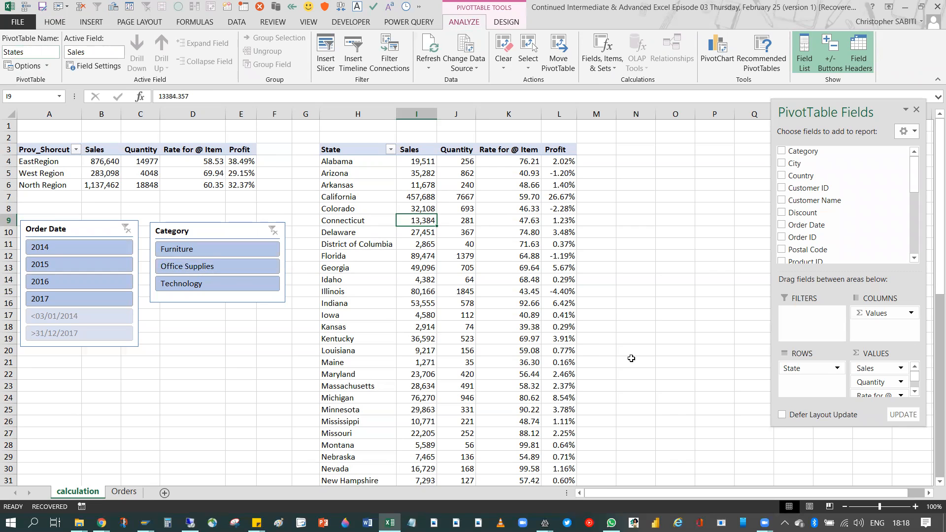
{"action": "left_click", "coordinate": [388, 202]}
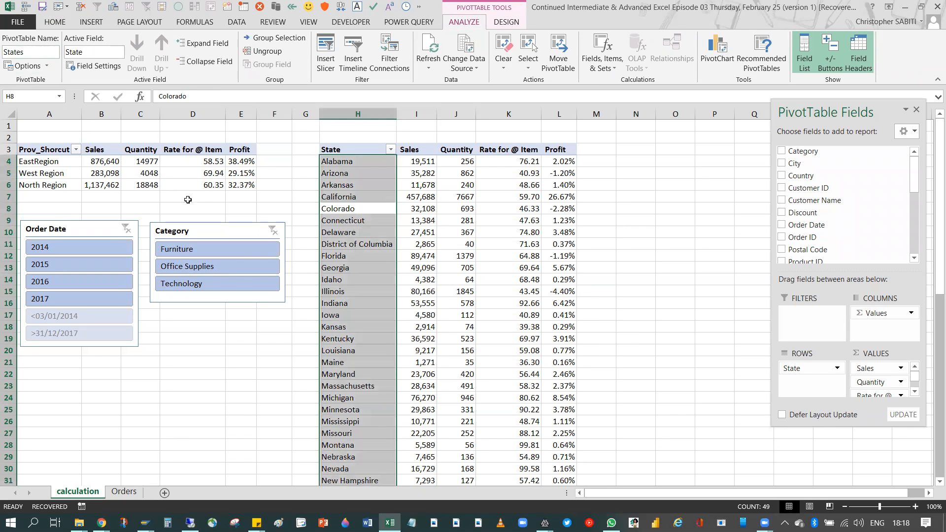
{"action": "left_click", "coordinate": [143, 177]}
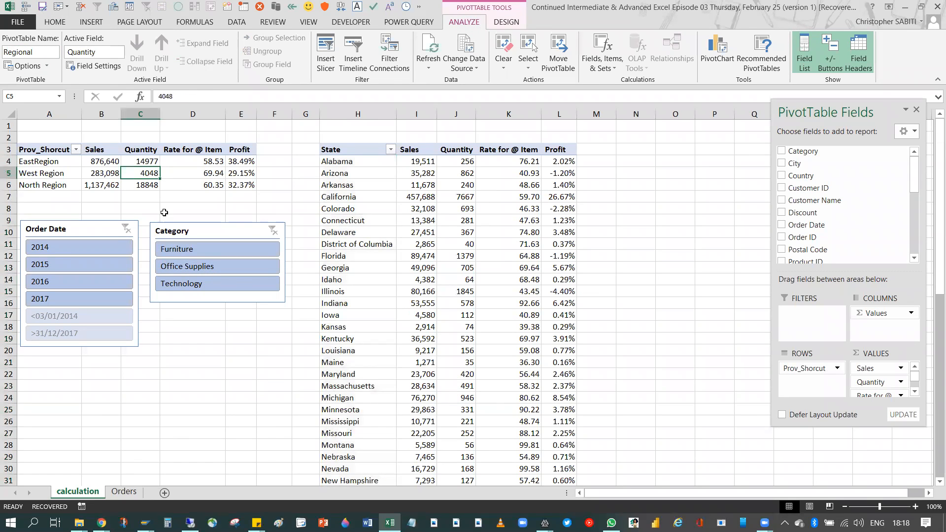
Connect the Order Date slicer to the States pivot table in addition to Regional through its report connections.
{"action": "left_click", "coordinate": [80, 232]}
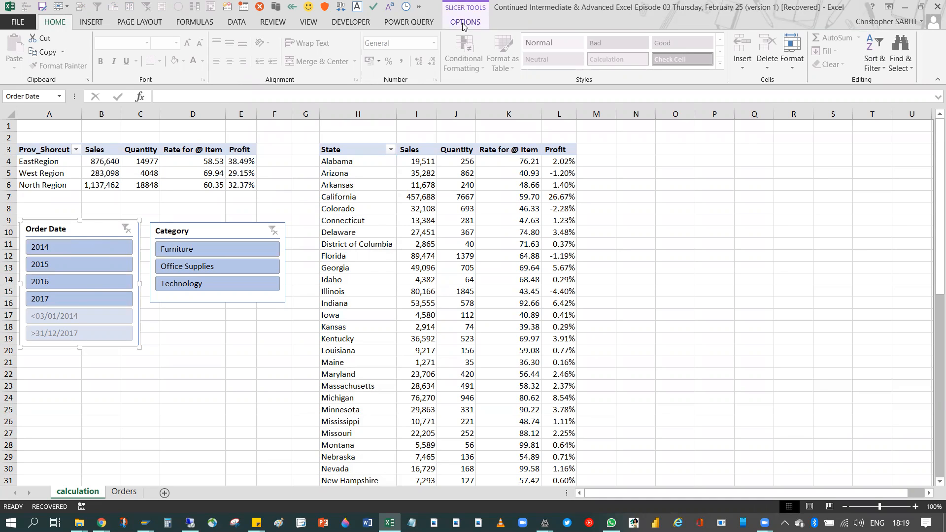
{"action": "left_click", "coordinate": [44, 162]}
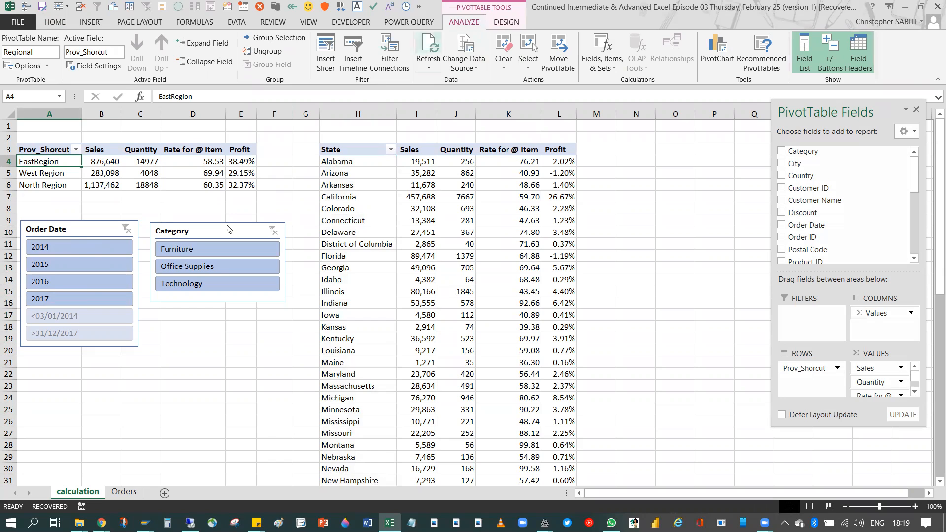
{"action": "left_click", "coordinate": [84, 230]}
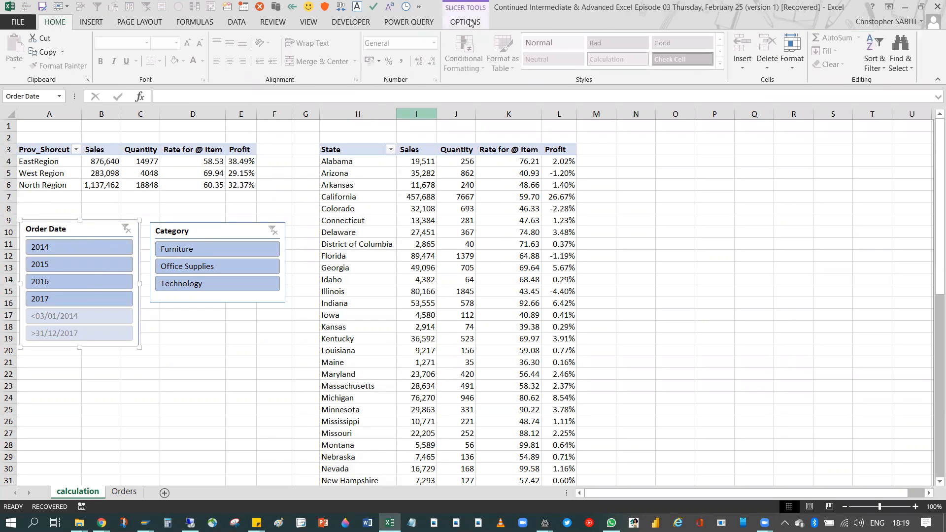
{"action": "left_click", "coordinate": [472, 23]}
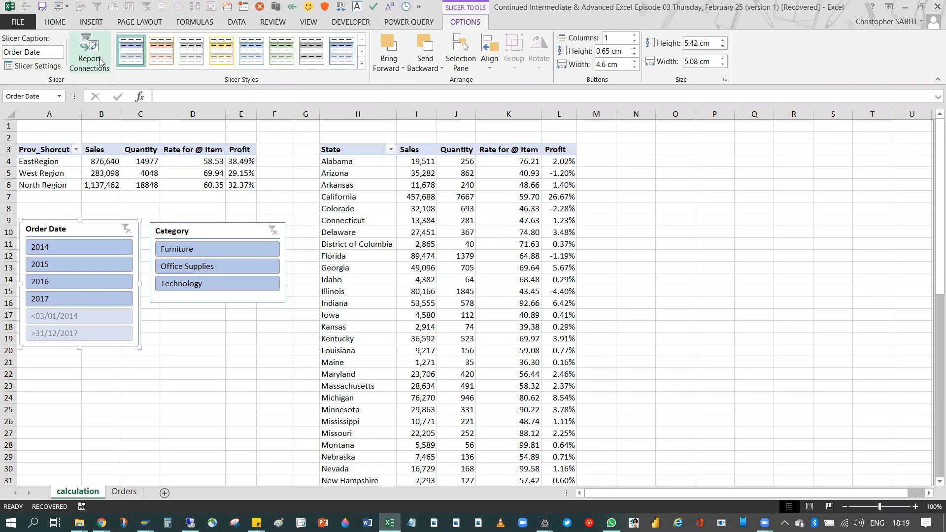
{"action": "left_click", "coordinate": [33, 65]}
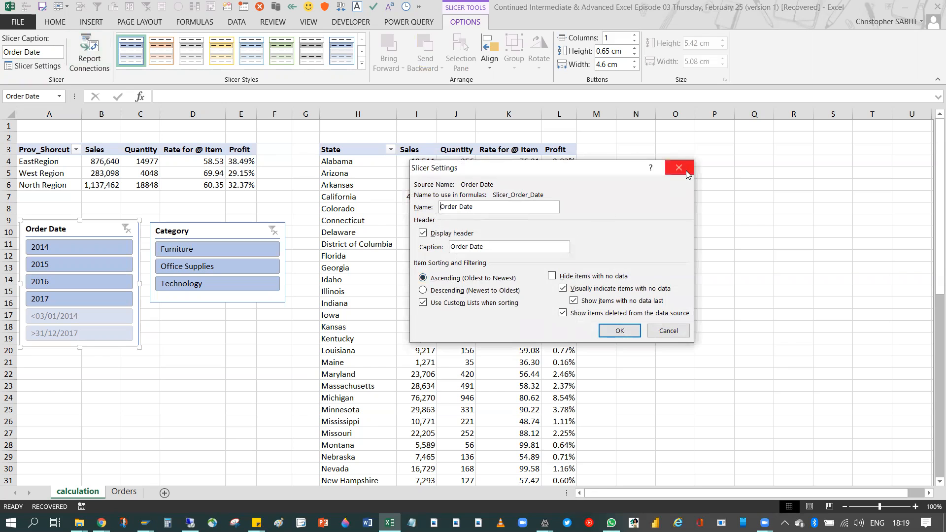
{"action": "left_click", "coordinate": [668, 172]}
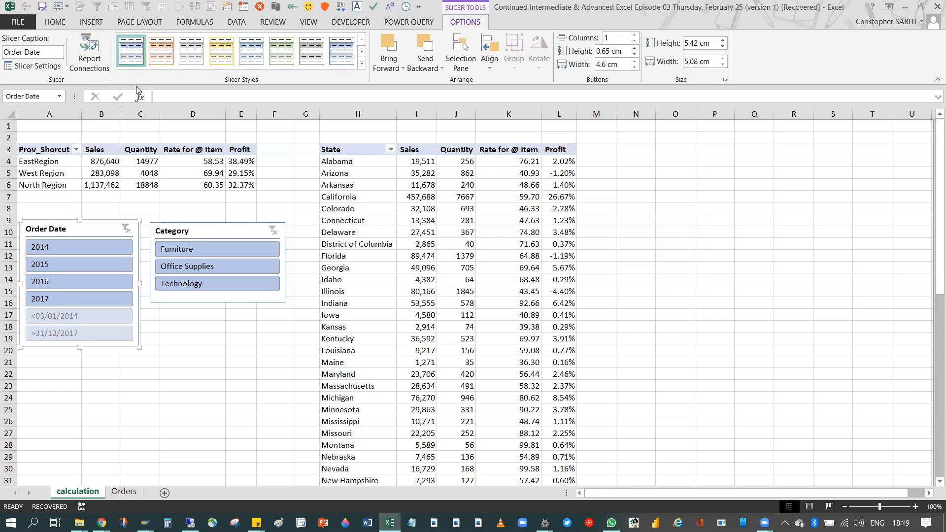
{"action": "left_click", "coordinate": [90, 54]}
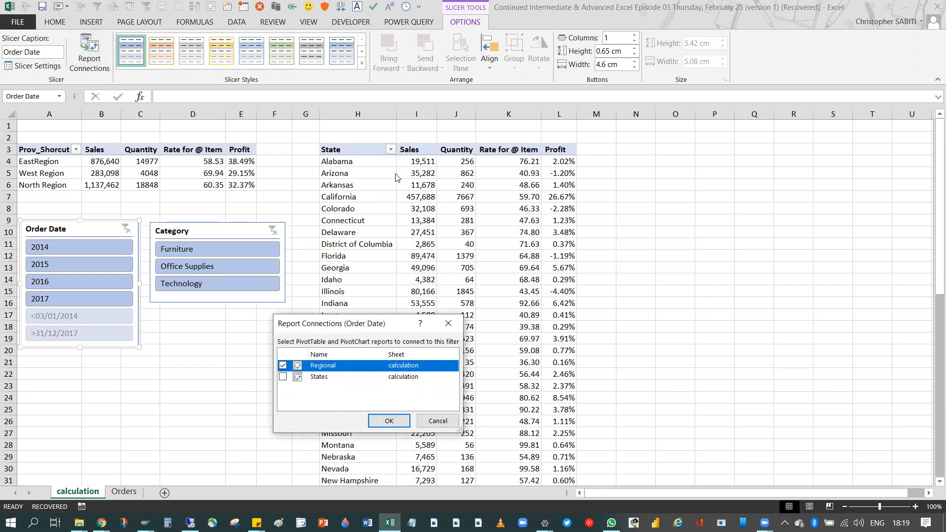
{"action": "left_click_drag", "start_coordinate": [344, 324], "coordinate": [395, 177]}
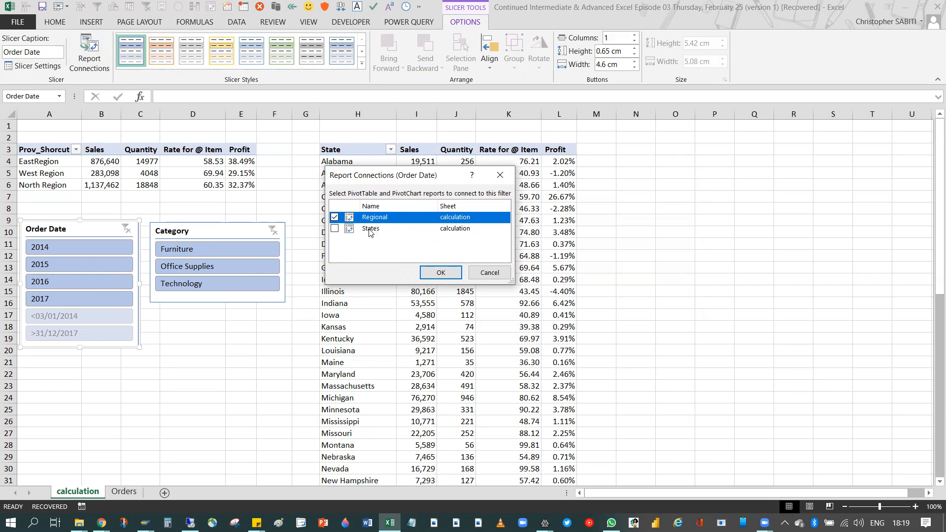
{"action": "left_click", "coordinate": [335, 229]}
{"action": "left_click", "coordinate": [436, 277]}
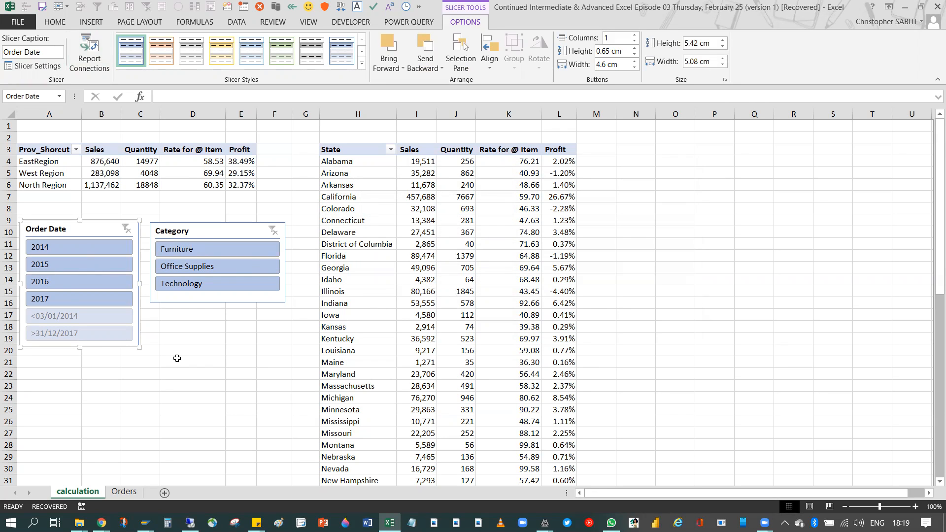
Test the Order Date slicer on both pivot tables by switching through 2014 to 2017 and returning to 2014.
{"action": "left_click", "coordinate": [55, 251]}
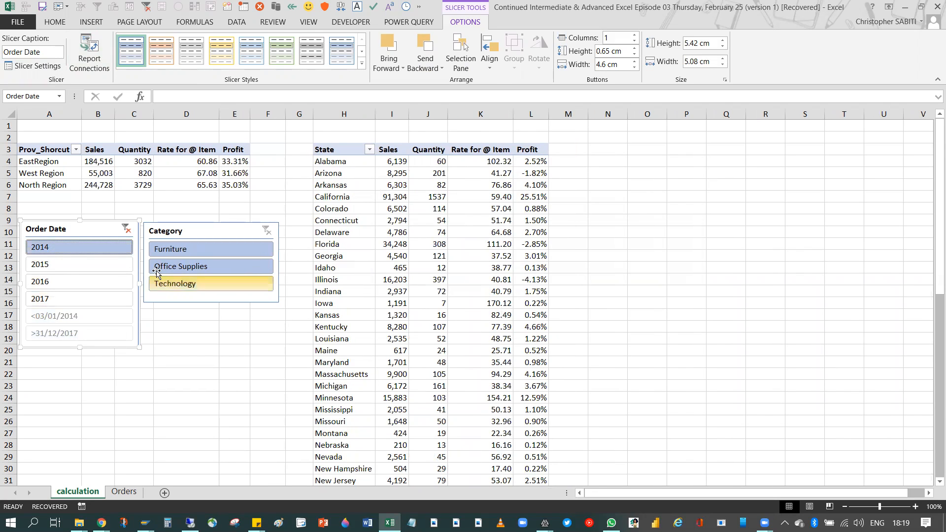
{"action": "left_click", "coordinate": [72, 263]}
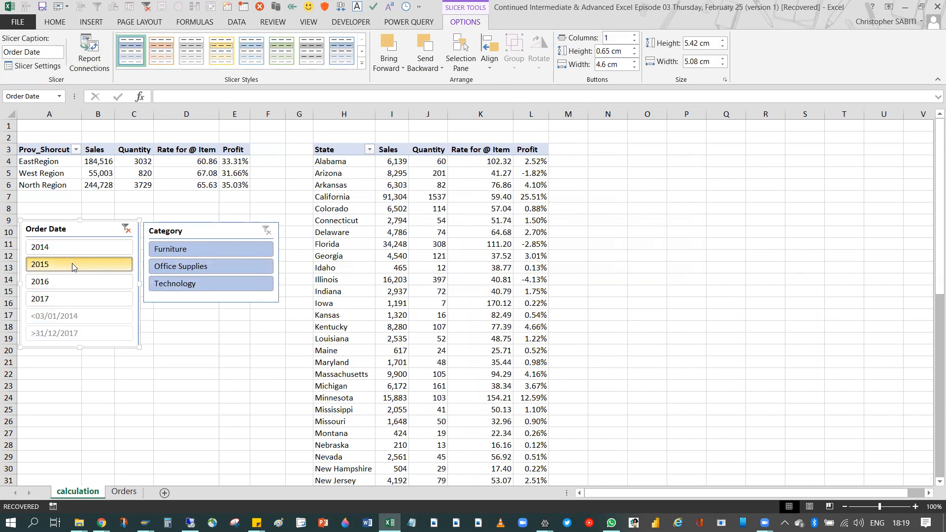
{"action": "left_click", "coordinate": [106, 283]}
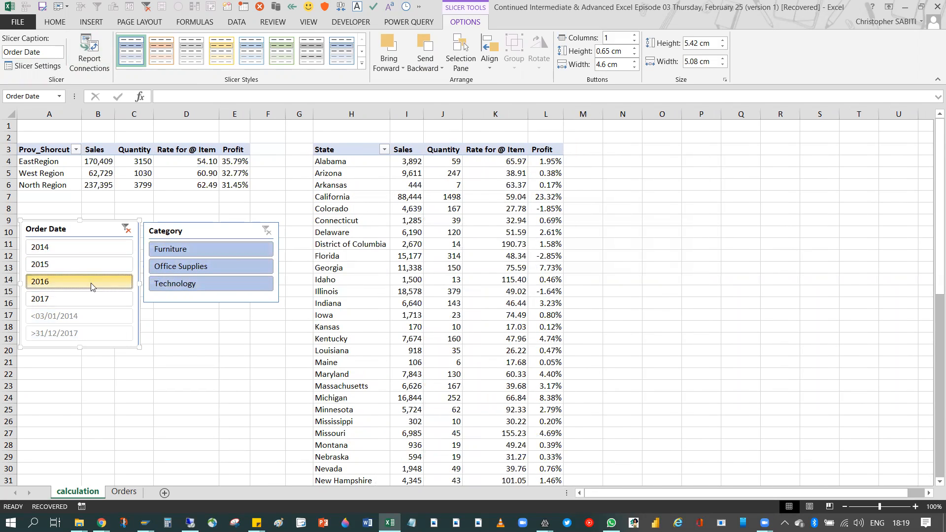
{"action": "left_click", "coordinate": [67, 299]}
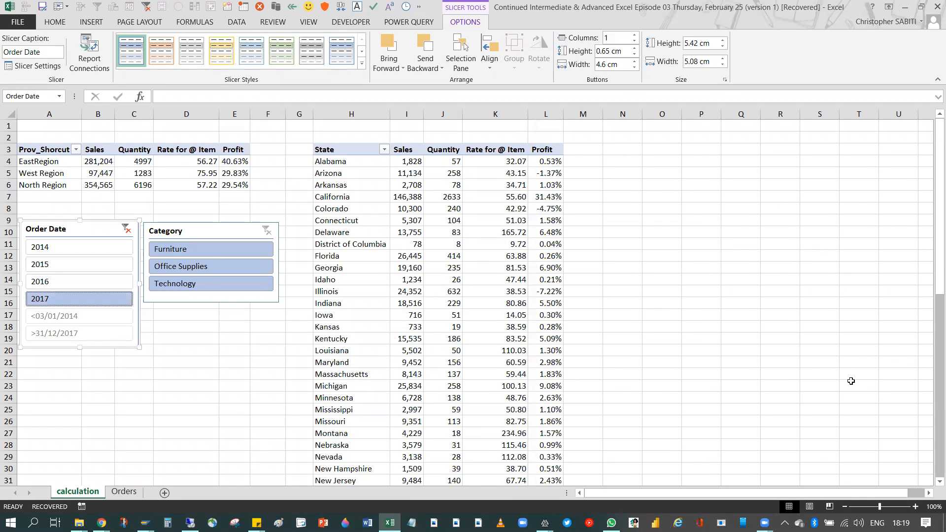
{"action": "left_click", "coordinate": [60, 284]}
{"action": "left_click", "coordinate": [51, 266]}
{"action": "left_click", "coordinate": [54, 251]}
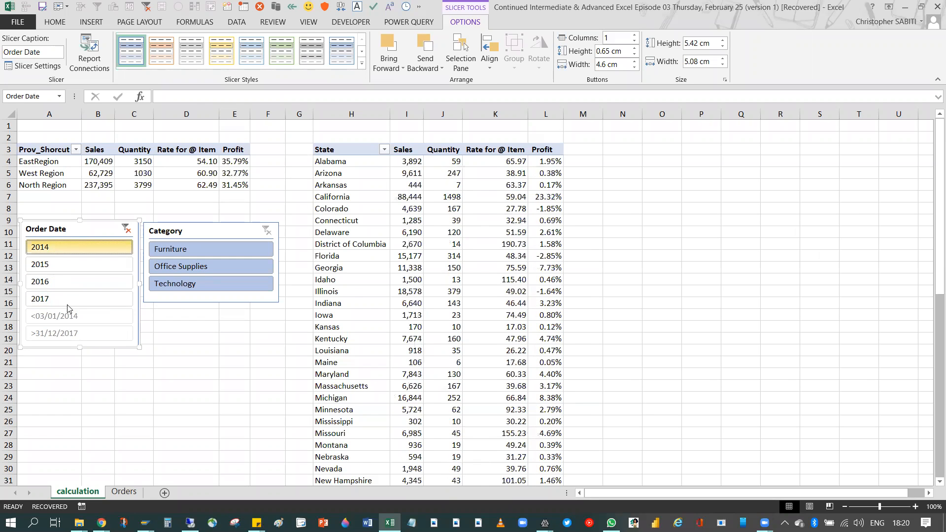
{"action": "left_click", "coordinate": [56, 267], "text": "ctrl"}
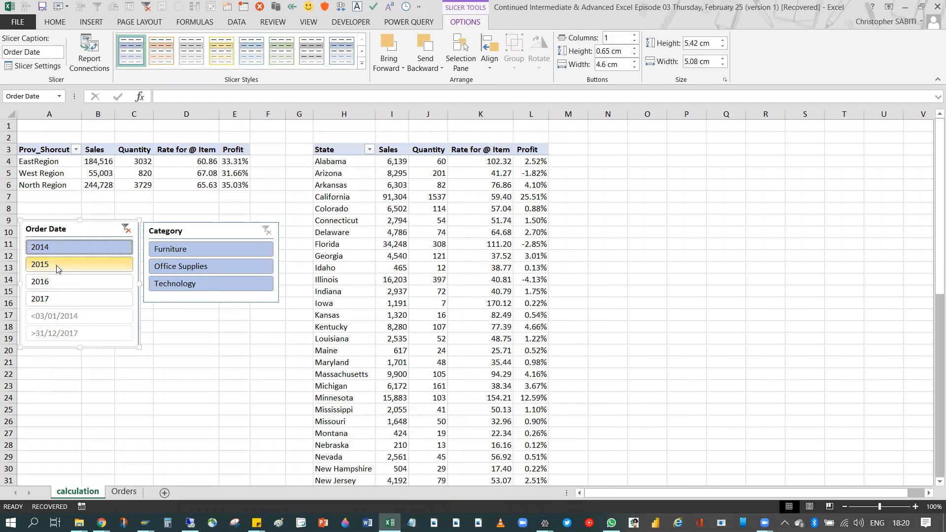
{"action": "left_click", "coordinate": [59, 251]}
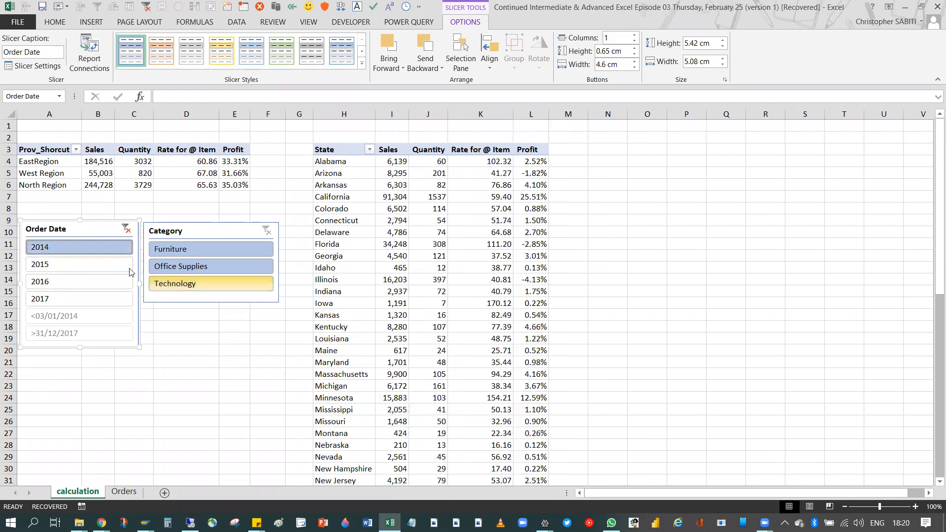
Connect the Category slicer to the States pivot table in addition to Regional, and clear the Order Date filter.
{"action": "left_click", "coordinate": [189, 231]}
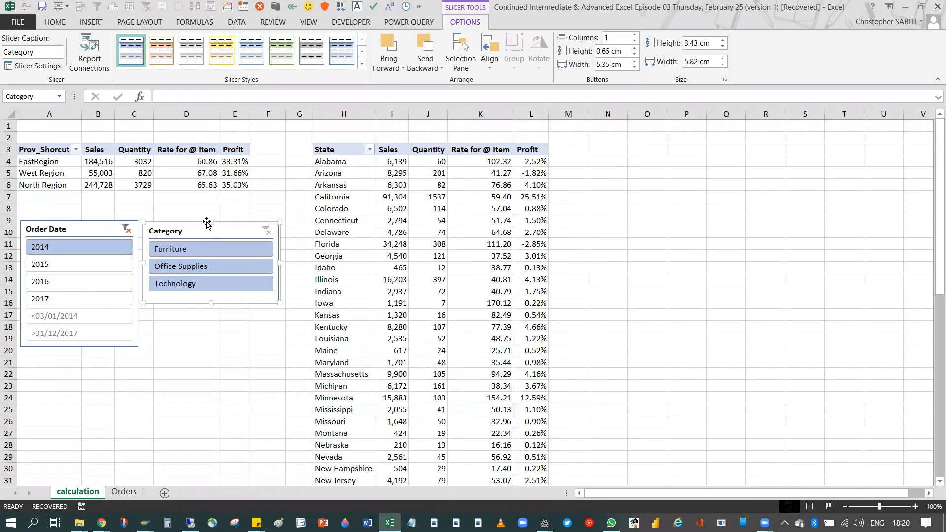
{"action": "left_click", "coordinate": [97, 63]}
{"action": "left_click", "coordinate": [334, 229]}
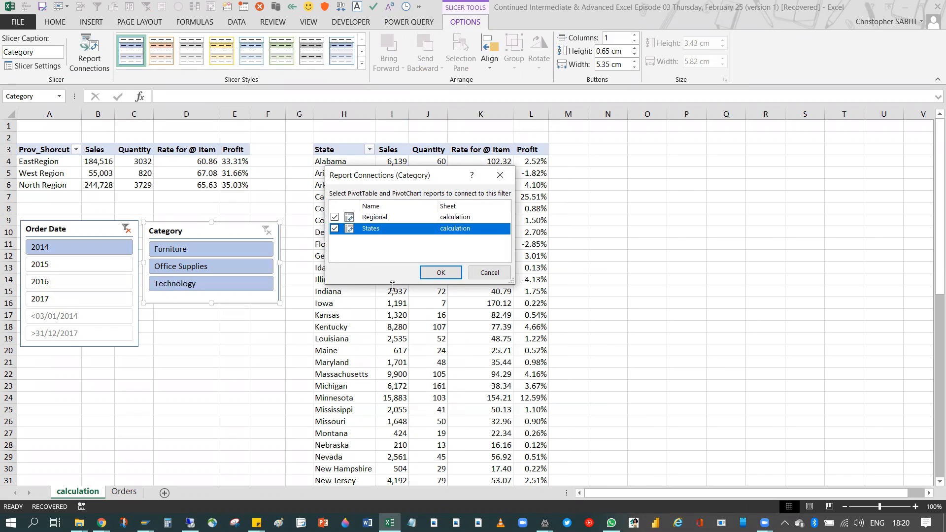
{"action": "left_click_drag", "start_coordinate": [392, 285], "coordinate": [393, 412]}
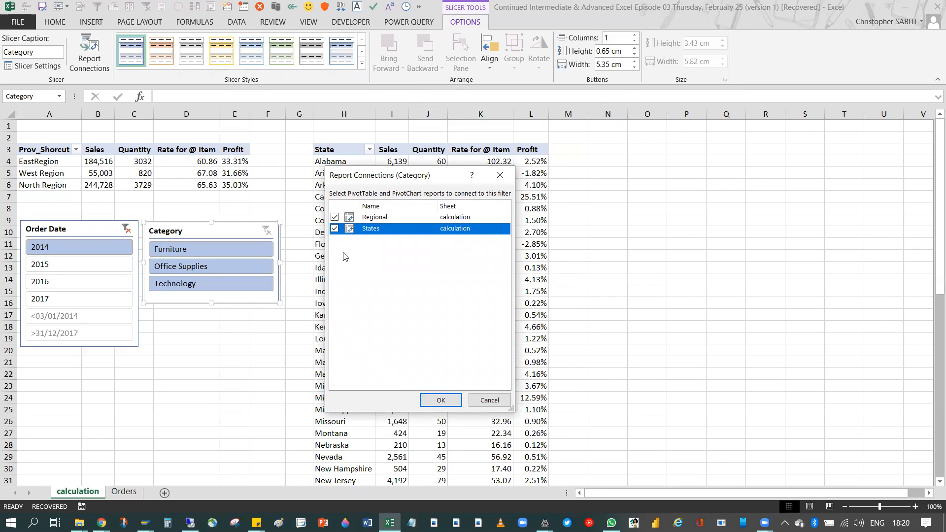
{"action": "left_click", "coordinate": [432, 400]}
{"action": "left_click", "coordinate": [214, 361]}
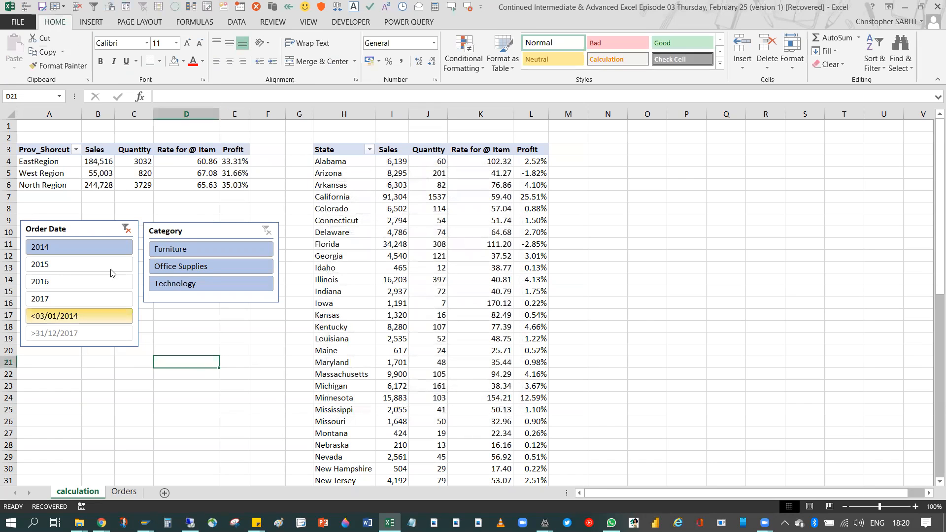
{"action": "left_click", "coordinate": [127, 229]}
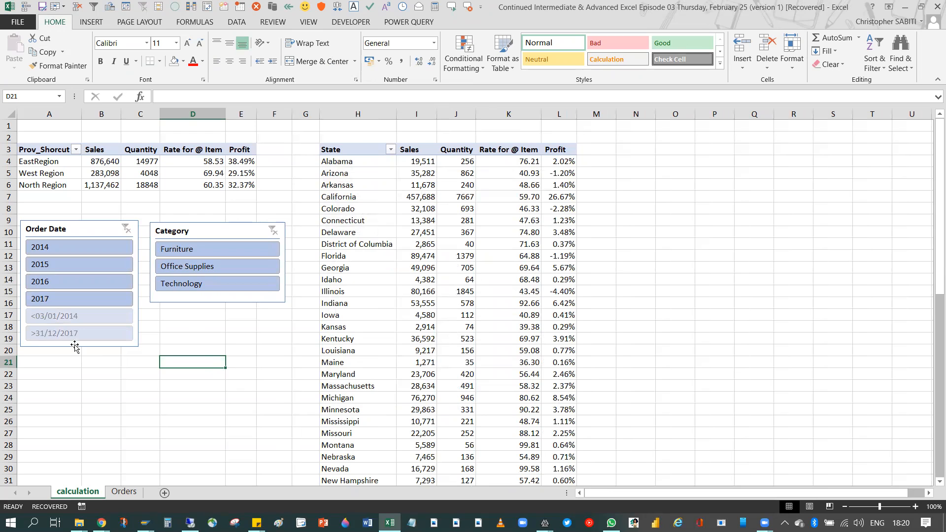
Shorten the Order Date slicer on the calculation sheet so that it ends just below the <03/01/2014 item.
{"action": "mouse_move", "coordinate": [75, 343]}
{"action": "left_mouse_down"}
{"action": "mouse_move", "coordinate": [84, 314]}
{"action": "mouse_move", "coordinate": [79, 329]}
{"action": "left_mouse_up"}
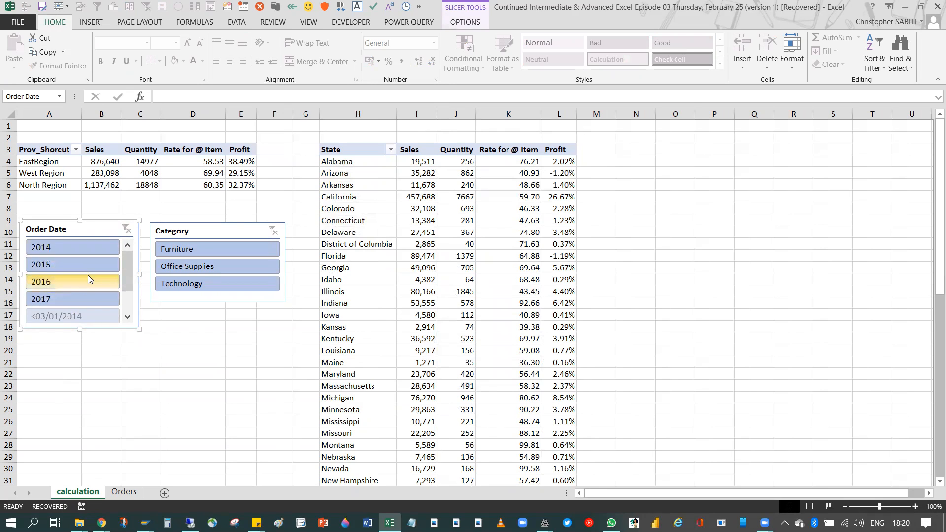
{"action": "left_click", "coordinate": [304, 300]}
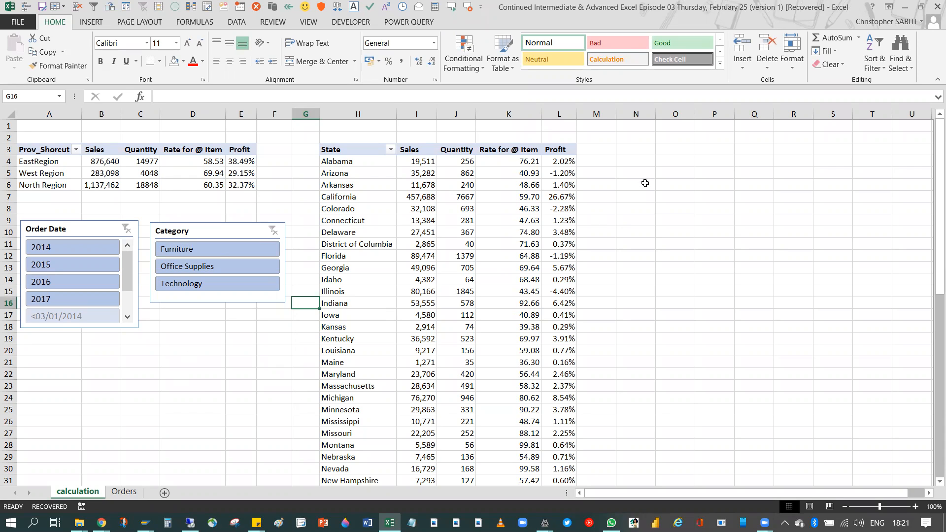
{"action": "left_click_drag", "start_coordinate": [631, 153], "coordinate": [667, 232]}
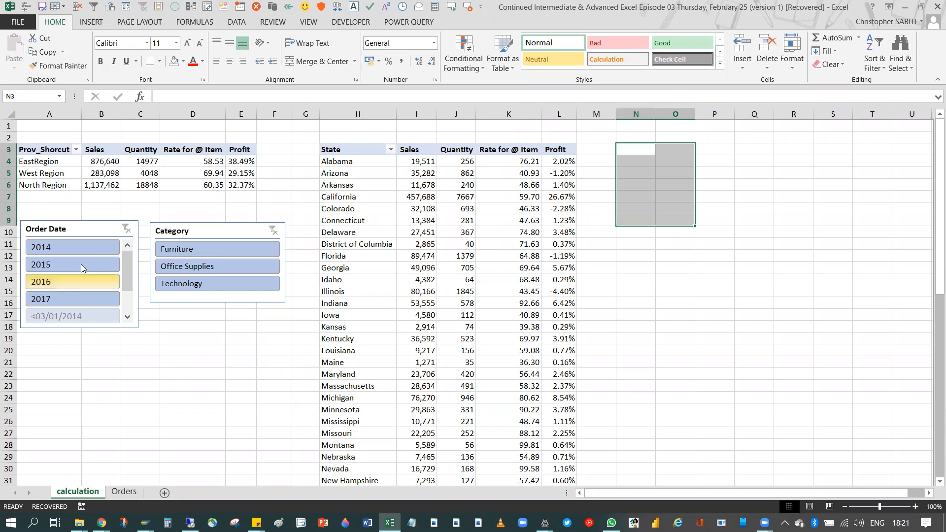
{"action": "left_click", "coordinate": [165, 361]}
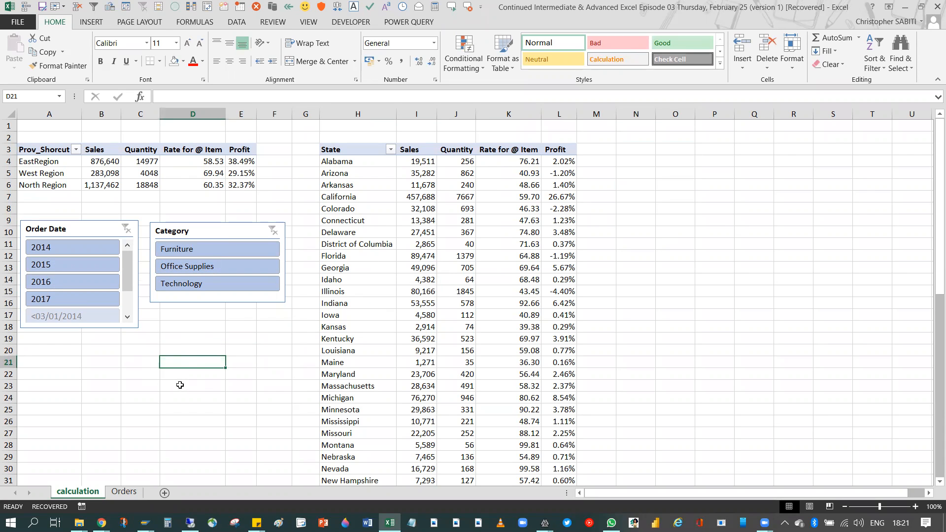
Hide the gridlines on the calculation sheet and look over the pivot tables against the plain background.
{"action": "left_click", "coordinate": [309, 23]}
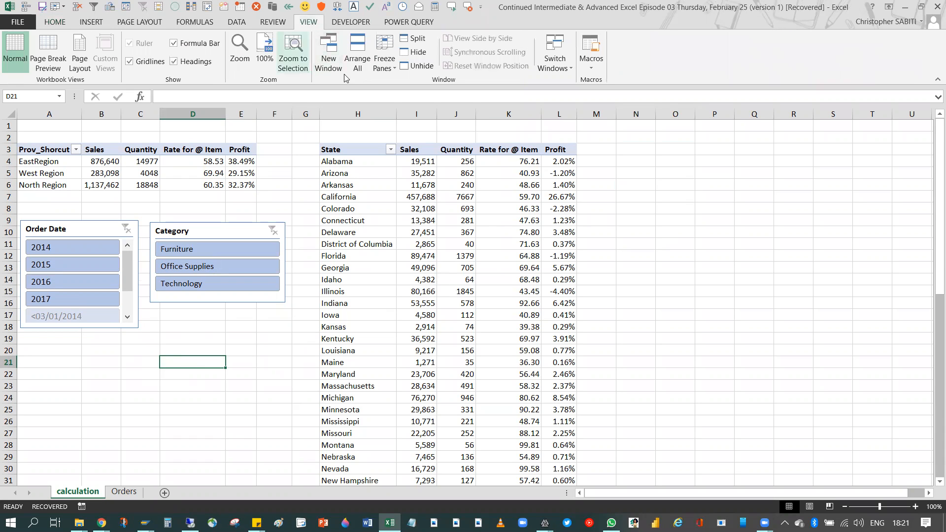
{"action": "left_click", "coordinate": [129, 61]}
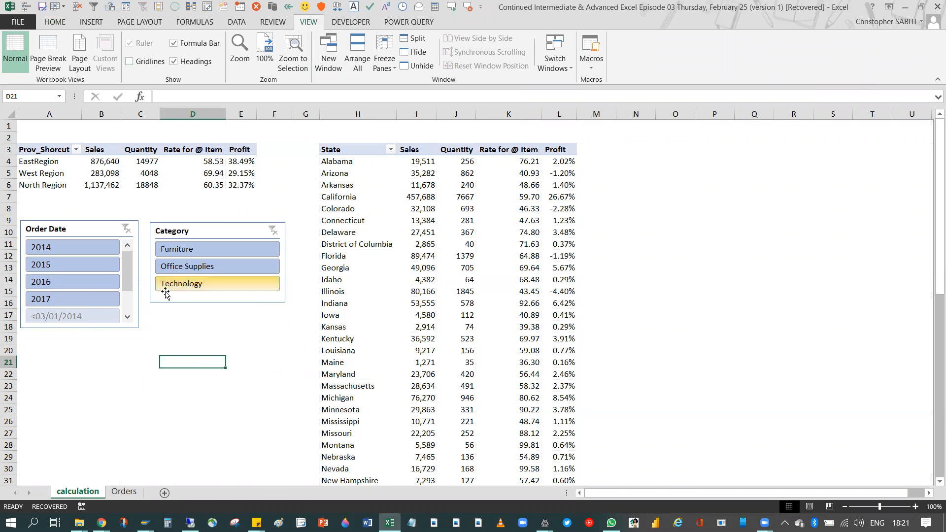
{"action": "left_click", "coordinate": [634, 207]}
{"action": "scroll", "coordinate": [470, 270], "scroll_direction": "down", "scroll_amount": 7}
{"action": "scroll", "coordinate": [612, 267], "scroll_direction": "up", "scroll_amount": 7}
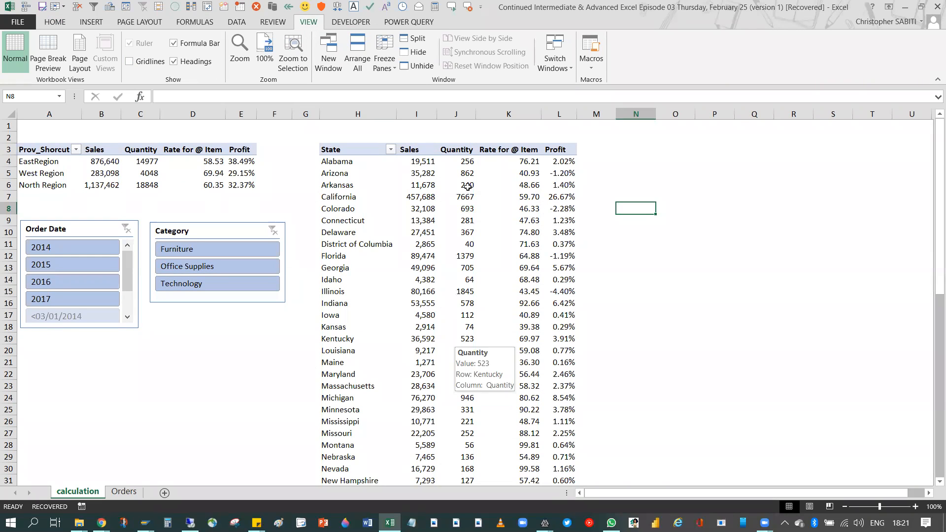
Add a new worksheet directly after the calculation sheet and hide its gridlines.
{"action": "left_click", "coordinate": [416, 244]}
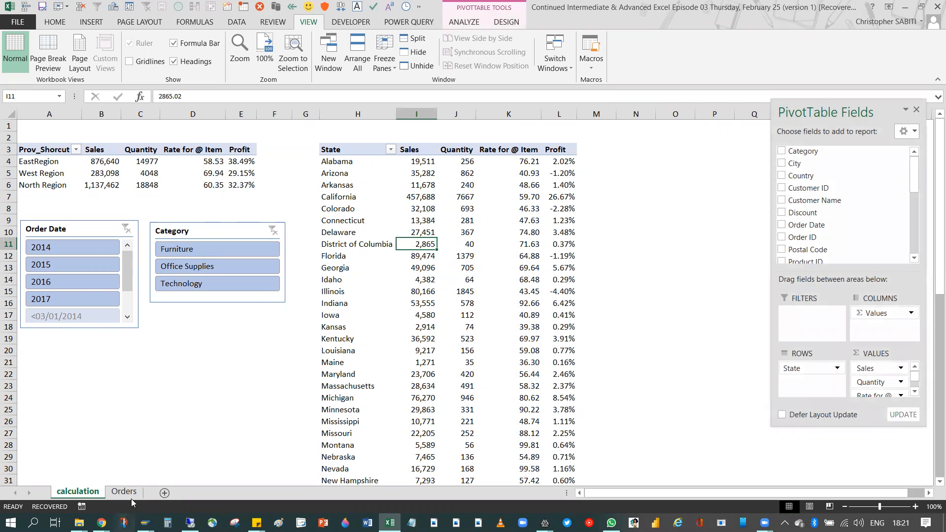
{"action": "left_click", "coordinate": [165, 494]}
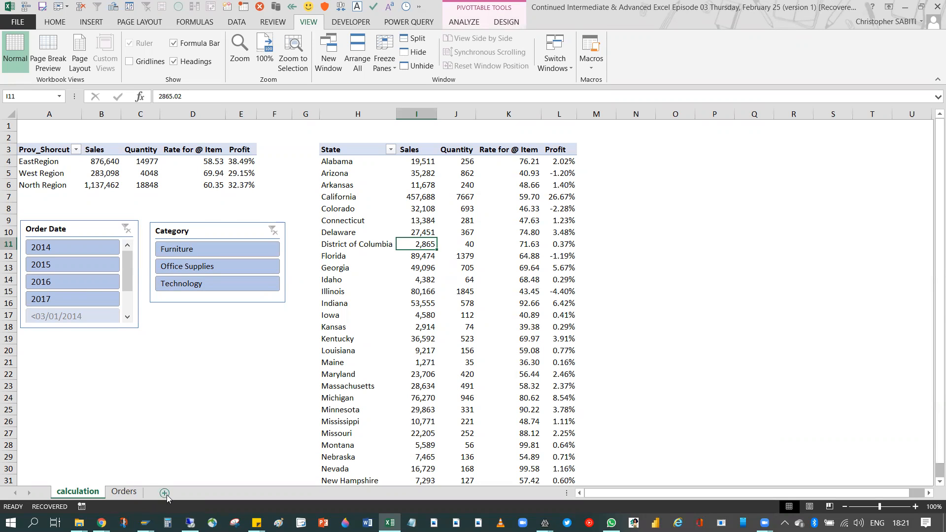
{"action": "left_click", "coordinate": [147, 64]}
{"action": "left_click", "coordinate": [188, 197]}
{"action": "left_click", "coordinate": [202, 279]}
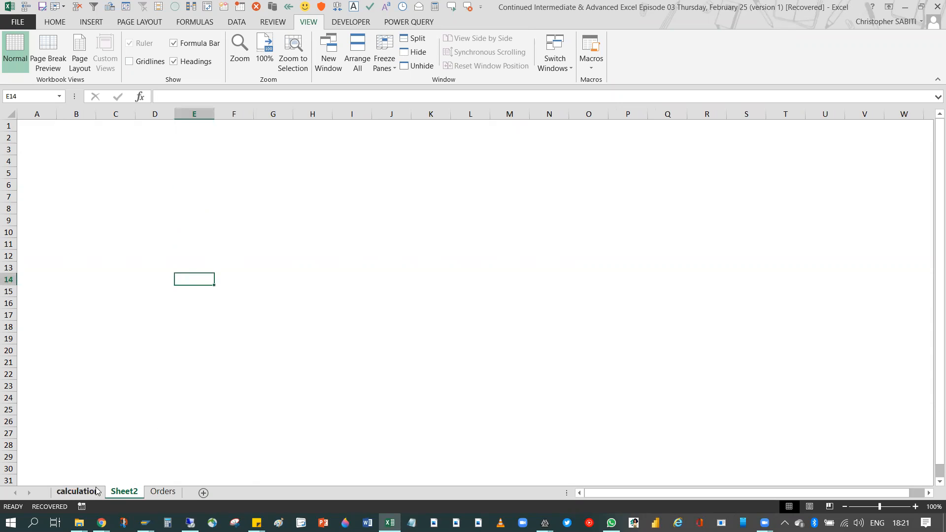
Rename the new worksheet as Dashboard.
{"action": "double_click", "coordinate": [117, 492]}
{"action": "type", "text": "Dashboard"}
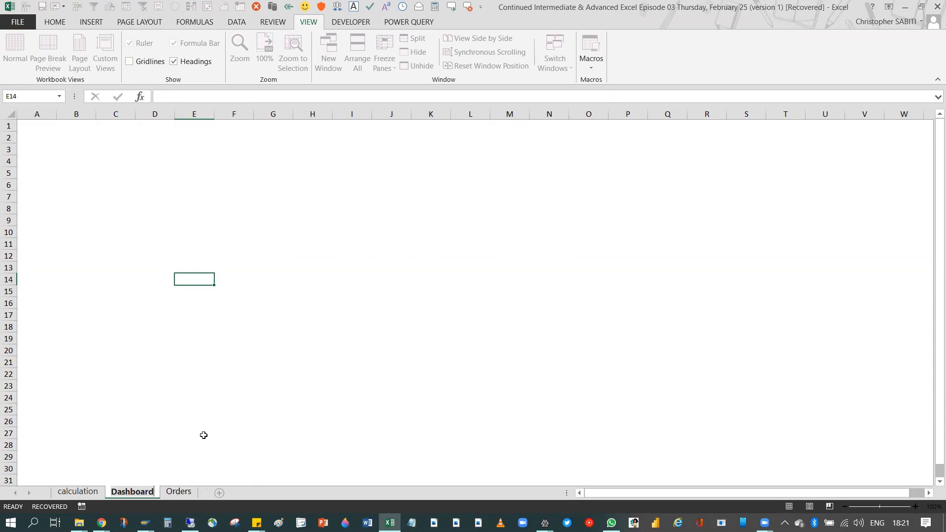
{"action": "key", "text": "Return"}
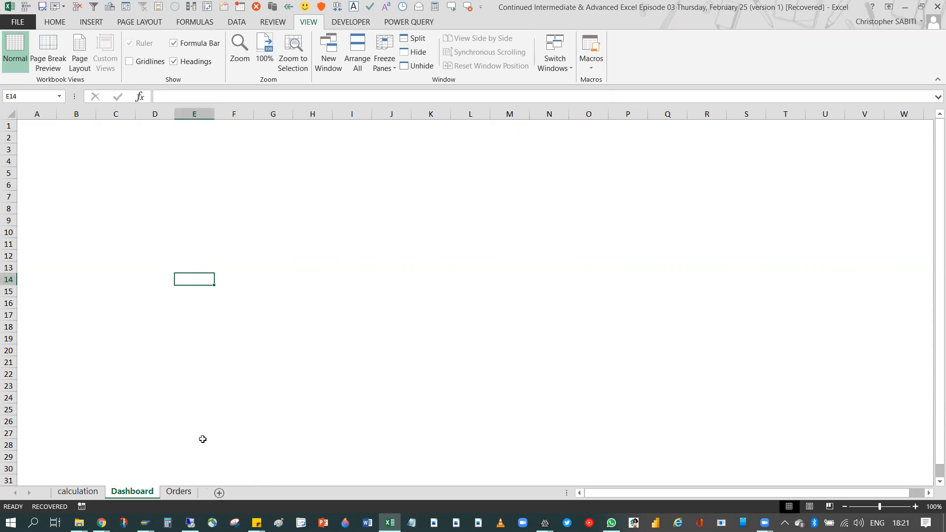
Move the Order Date and Category slicers together from the calculation sheet to the Dashboard sheet, starting around cell B7.
{"action": "left_click", "coordinate": [82, 494]}
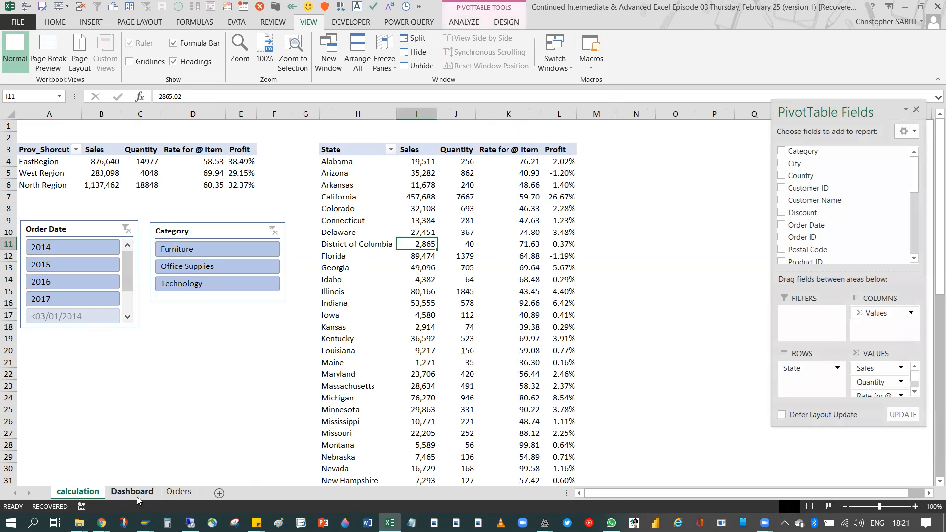
{"action": "left_click", "coordinate": [132, 492]}
{"action": "left_click", "coordinate": [91, 494]}
{"action": "left_click", "coordinate": [72, 227]}
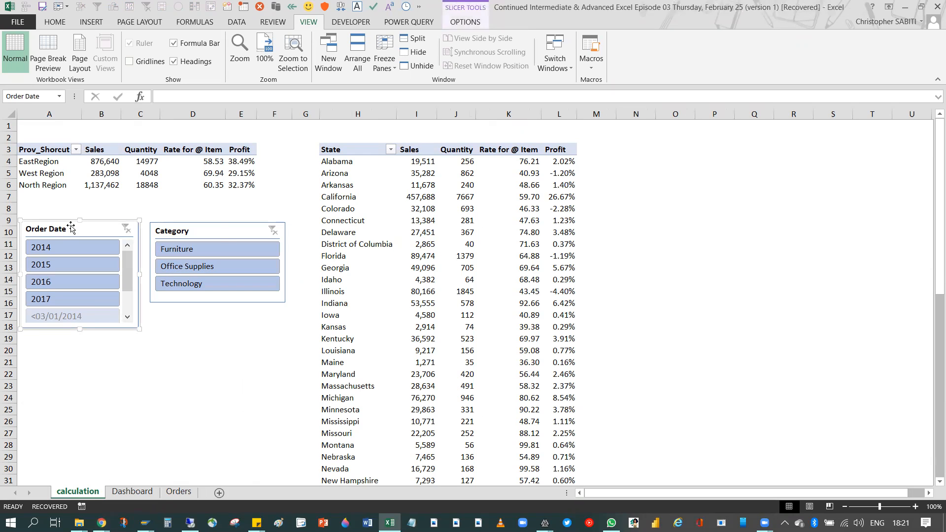
{"action": "left_click", "coordinate": [216, 231], "text": "ctrl"}
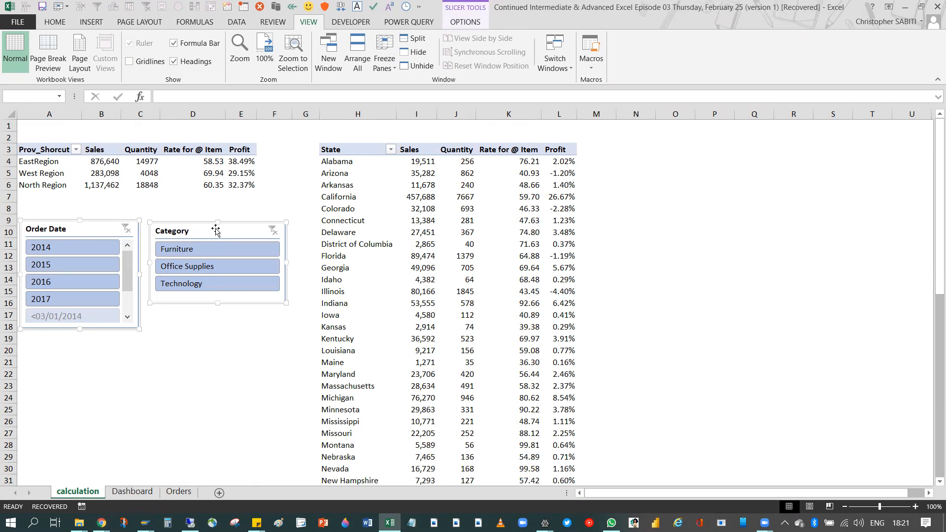
{"action": "left_click", "coordinate": [123, 492]}
{"action": "key", "text": "ctrl+v"}
{"action": "left_click_drag", "start_coordinate": [232, 284], "coordinate": [143, 201]}
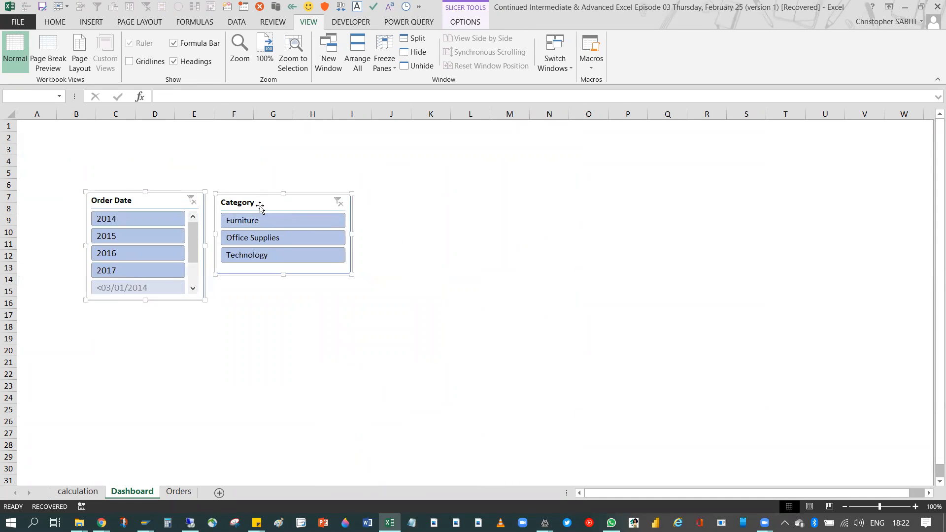
Place the Category slicer below the Order Date slicer on the Dashboard sheet and adjust both slicers to about the same width.
{"action": "left_click", "coordinate": [504, 335]}
{"action": "left_click", "coordinate": [257, 202]}
{"action": "left_click_drag", "start_coordinate": [256, 202], "coordinate": [119, 315]}
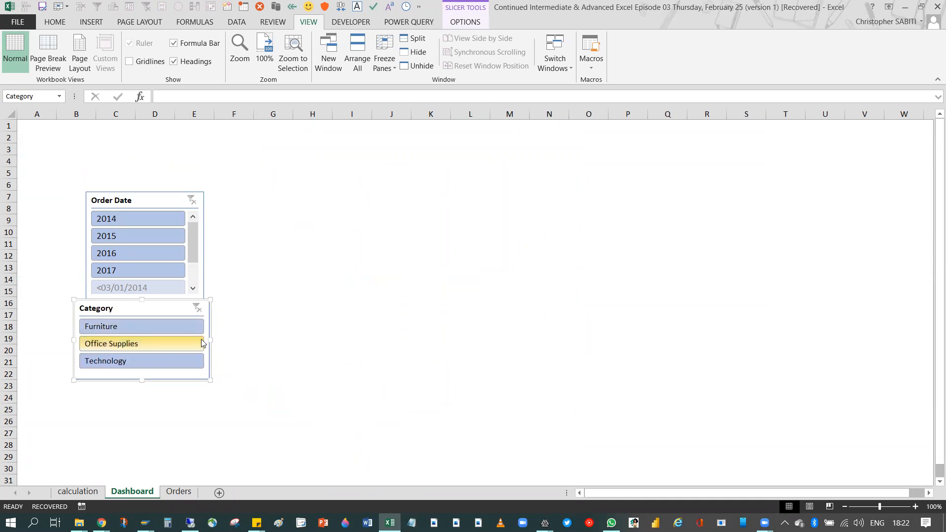
{"action": "left_click_drag", "start_coordinate": [210, 342], "coordinate": [201, 344]}
{"action": "left_click_drag", "start_coordinate": [127, 309], "coordinate": [132, 313]}
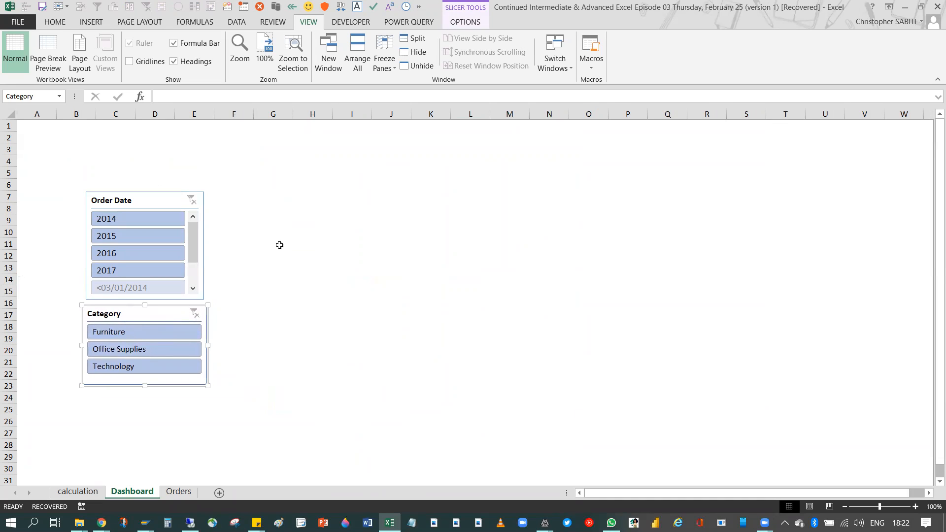
{"action": "left_click", "coordinate": [201, 262]}
{"action": "left_click_drag", "start_coordinate": [203, 245], "coordinate": [211, 247]}
{"action": "left_click", "coordinate": [273, 267]}
Insert a wide text box across about columns G to Q from row 4, containing the title DASHBOARD.
{"action": "left_click_drag", "start_coordinate": [230, 148], "coordinate": [682, 160]}
{"action": "left_click", "coordinate": [234, 160]}
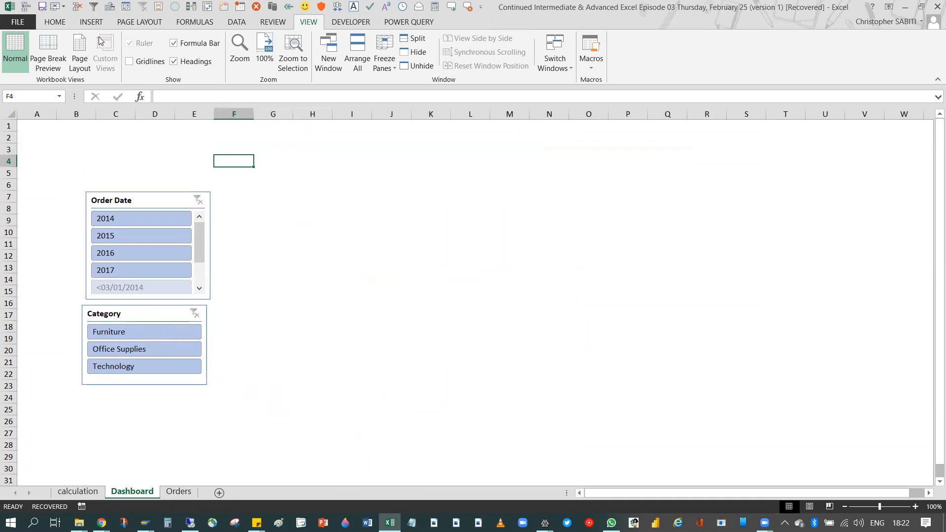
{"action": "left_click", "coordinate": [89, 22]}
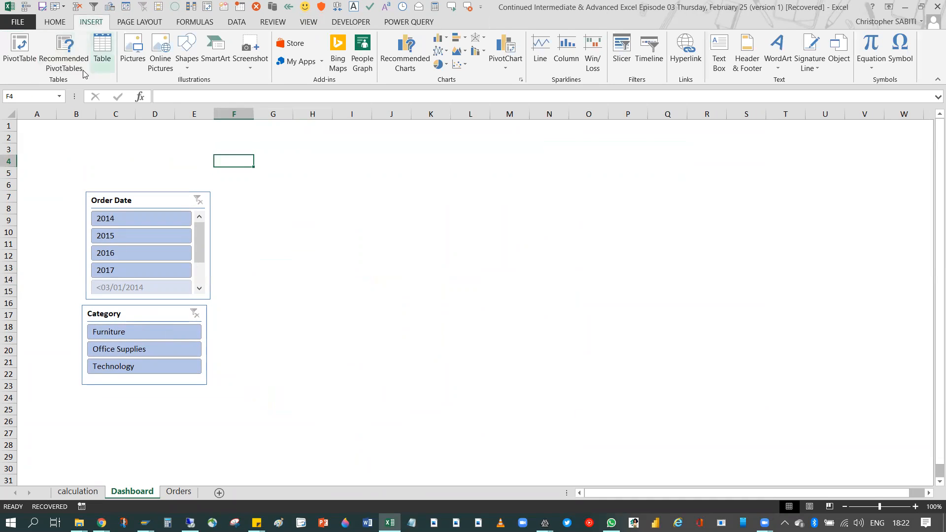
{"action": "left_click", "coordinate": [250, 69]}
{"action": "left_click", "coordinate": [190, 68]}
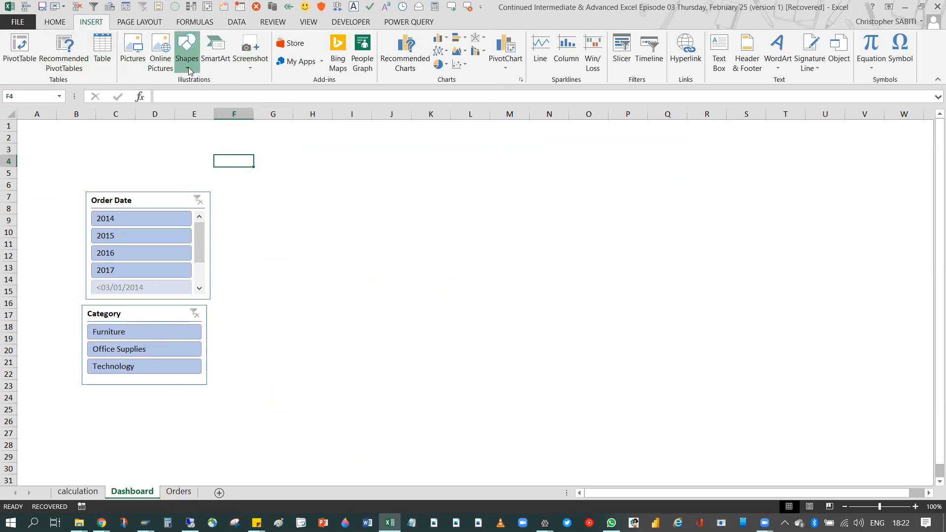
{"action": "left_click", "coordinate": [182, 94]}
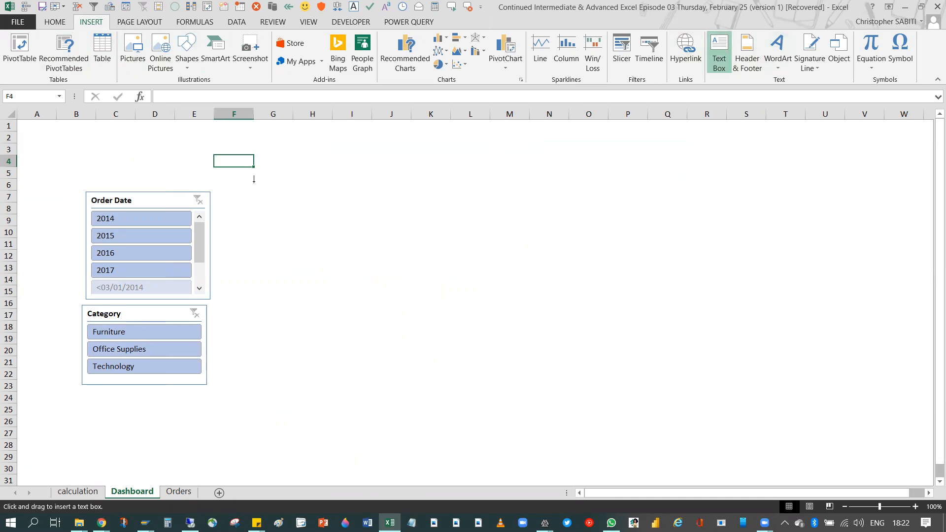
{"action": "mouse_move", "coordinate": [271, 153]}
{"action": "left_mouse_down"}
{"action": "mouse_move", "coordinate": [296, 173]}
{"action": "mouse_move", "coordinate": [557, 173]}
{"action": "left_mouse_up"}
{"action": "left_click", "coordinate": [269, 164]}
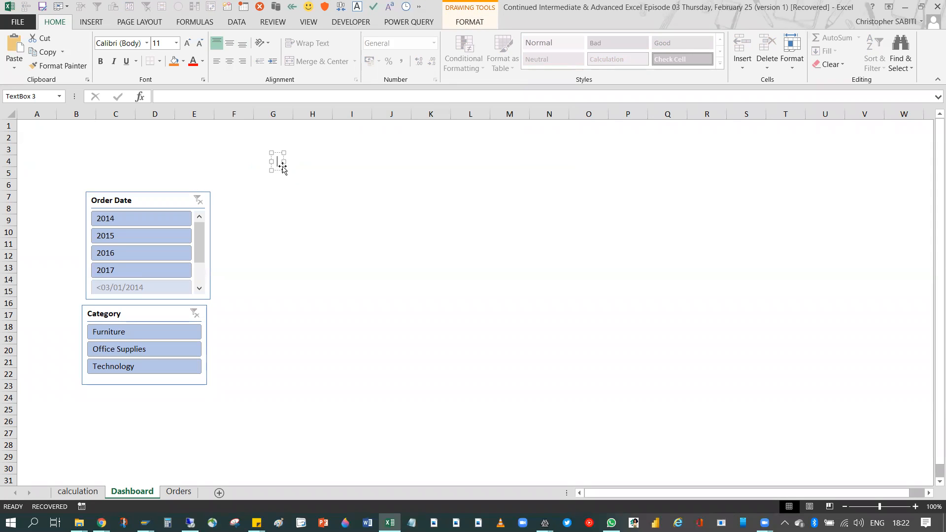
{"action": "left_click_drag", "start_coordinate": [362, 174], "coordinate": [701, 186]}
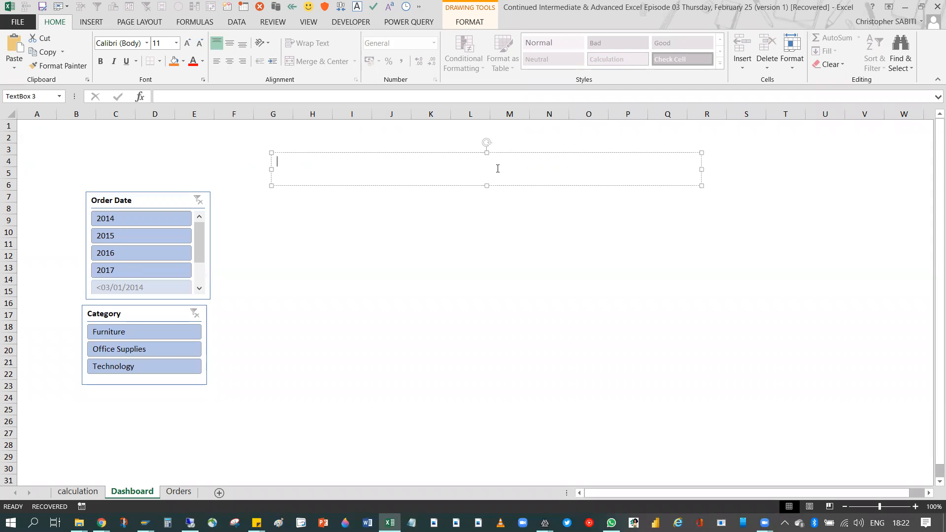
{"action": "type", "text": "DASHBOARD"}
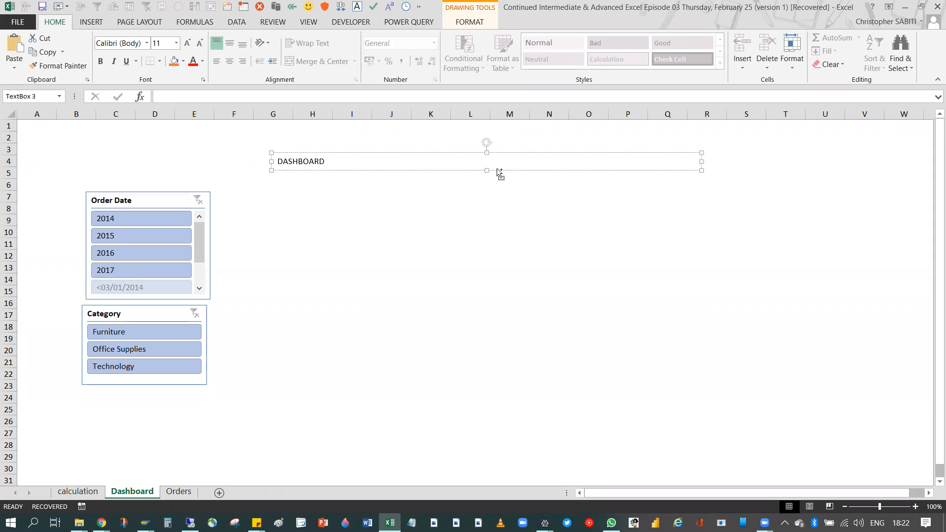
Increase the font size of the DASHBOARD title text to 40.
{"action": "key", "text": "ctrl+a"}
{"action": "left_click", "coordinate": [187, 44]}
{"action": "triple_click", "coordinate": [188, 44]}
{"action": "double_click", "coordinate": [187, 43]}
{"action": "double_click", "coordinate": [188, 43]}
{"action": "double_click", "coordinate": [187, 43]}
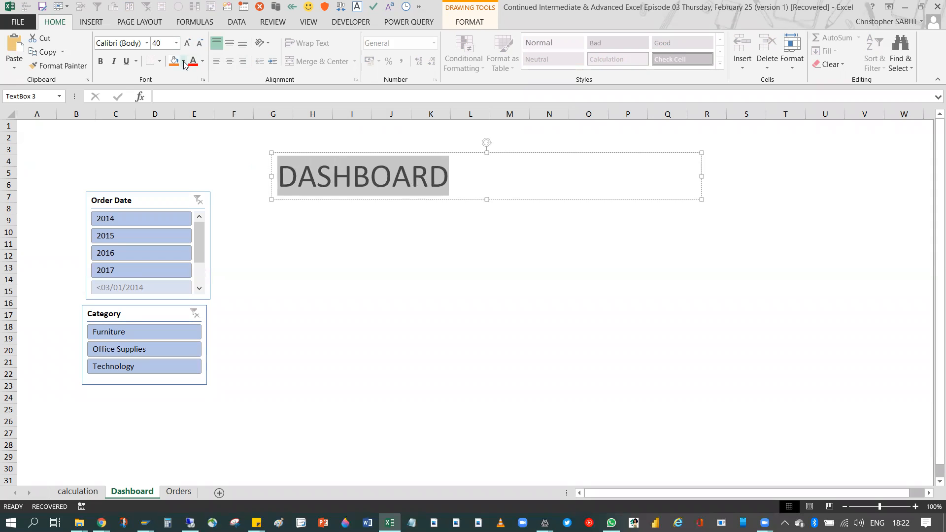
Fill the title text box with green and set its text color to white.
{"action": "left_click", "coordinate": [184, 63]}
{"action": "left_click", "coordinate": [224, 165]}
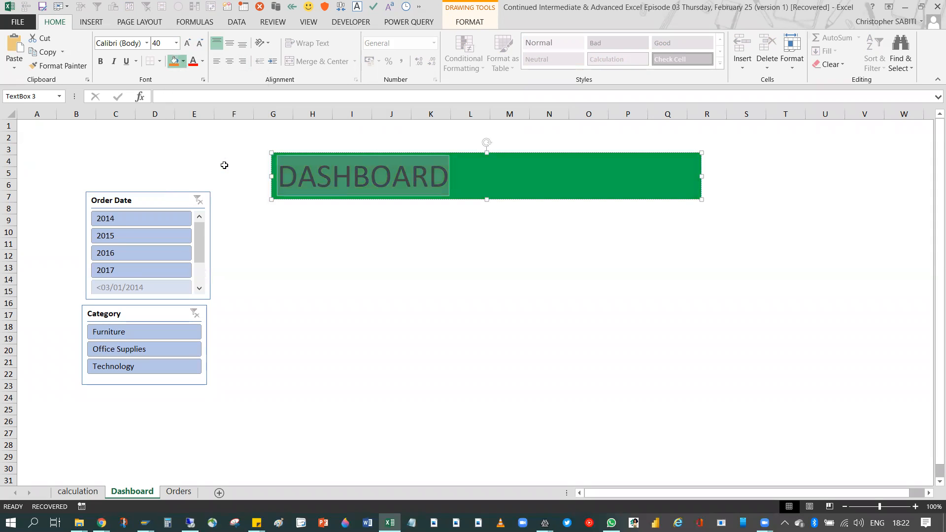
{"action": "left_click", "coordinate": [202, 62]}
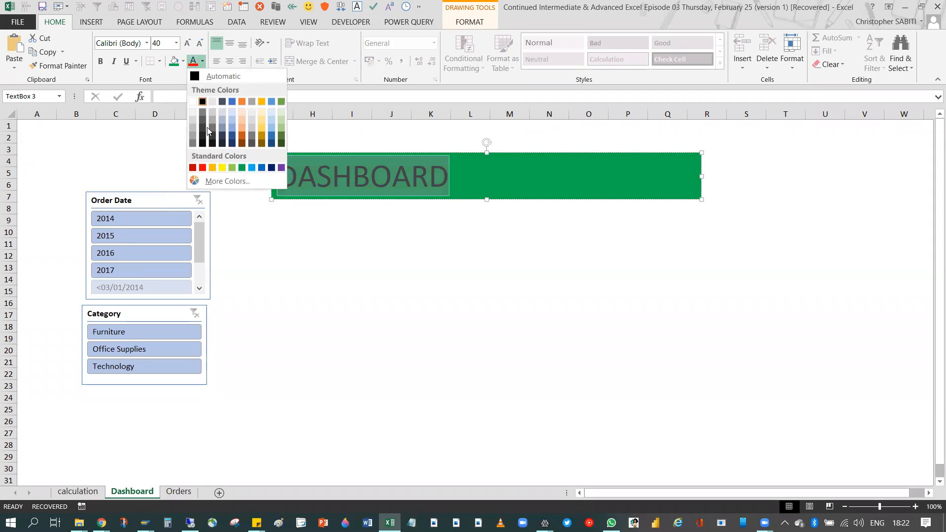
{"action": "left_click", "coordinate": [192, 101]}
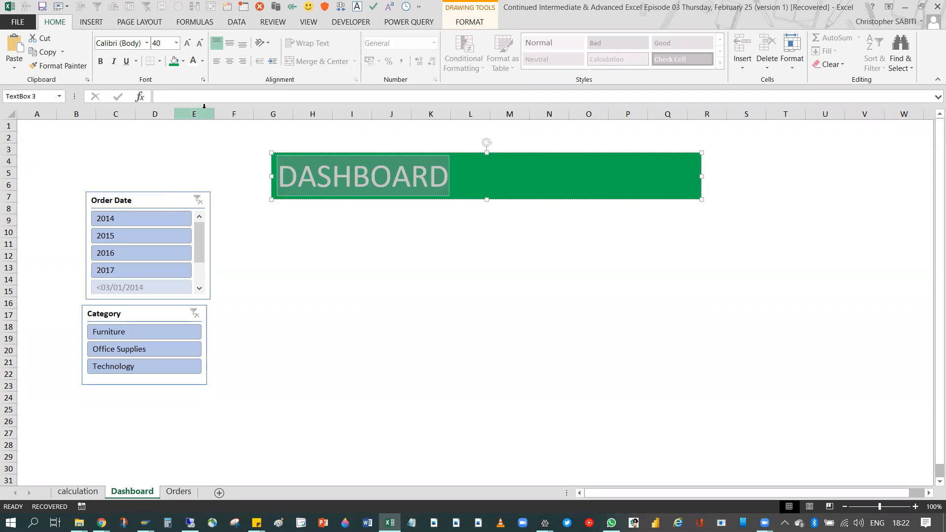
Make the DASHBOARD title bold and center it horizontally and vertically in its text box.
{"action": "key", "text": "ctrl+b"}
{"action": "left_click", "coordinate": [230, 61]}
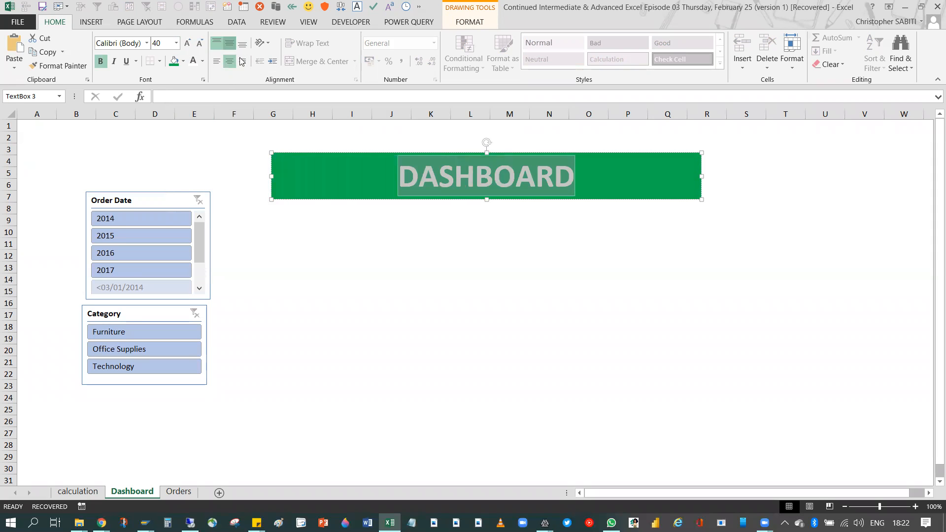
{"action": "left_click", "coordinate": [549, 314]}
{"action": "left_click", "coordinate": [427, 190]}
{"action": "left_click", "coordinate": [365, 137]}
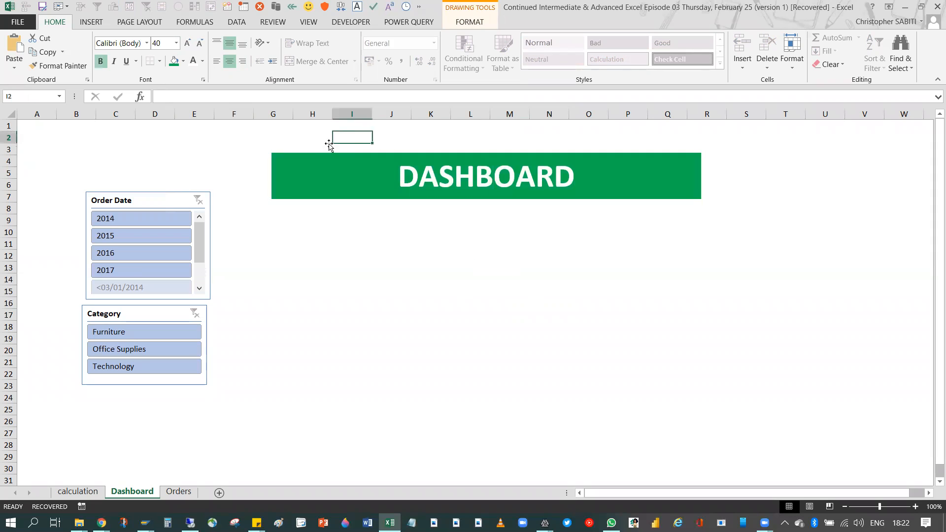
Delete the empty rows 1 and 2 above the DASHBOARD title.
{"action": "left_click_drag", "start_coordinate": [346, 134], "coordinate": [349, 125]}
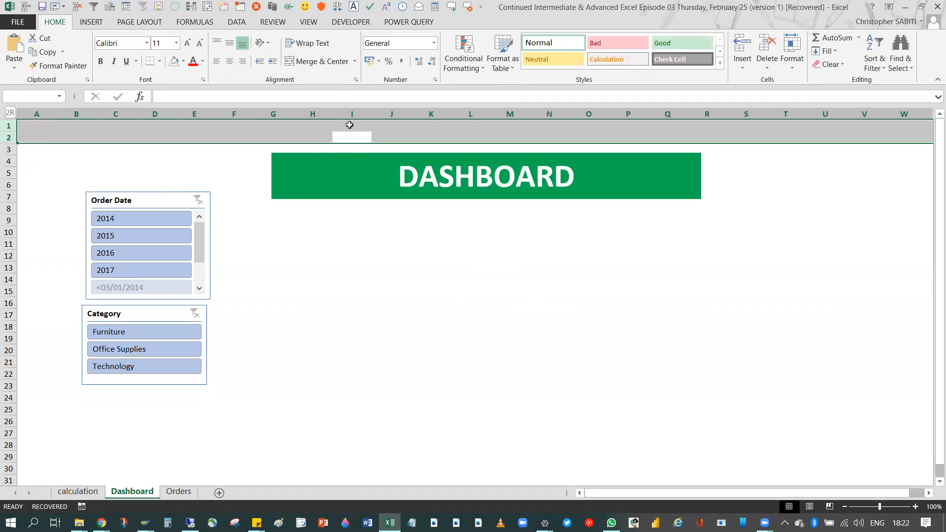
{"action": "key", "text": "ctrl+minus"}
{"action": "left_click", "coordinate": [403, 296]}
Reposition the slicers below the title's level, with Order Date starting at about row 7 and Category at about row 17.
{"action": "left_click_drag", "start_coordinate": [143, 177], "coordinate": [140, 180]}
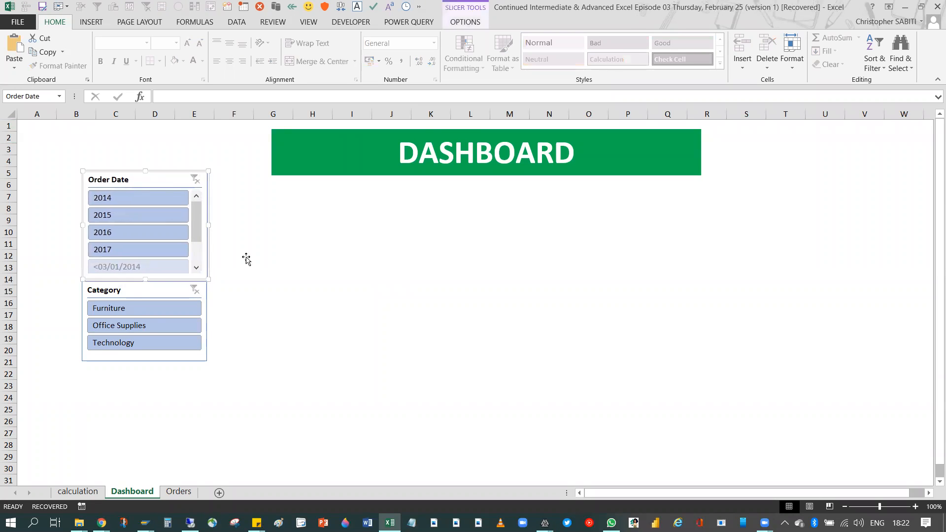
{"action": "left_click", "coordinate": [234, 256]}
{"action": "left_click_drag", "start_coordinate": [139, 291], "coordinate": [143, 322]}
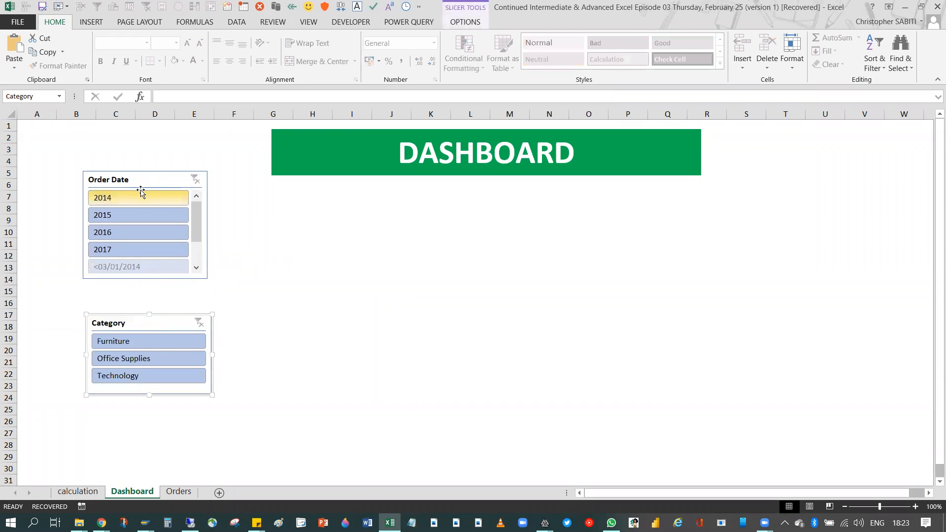
{"action": "left_click_drag", "start_coordinate": [138, 182], "coordinate": [145, 201]}
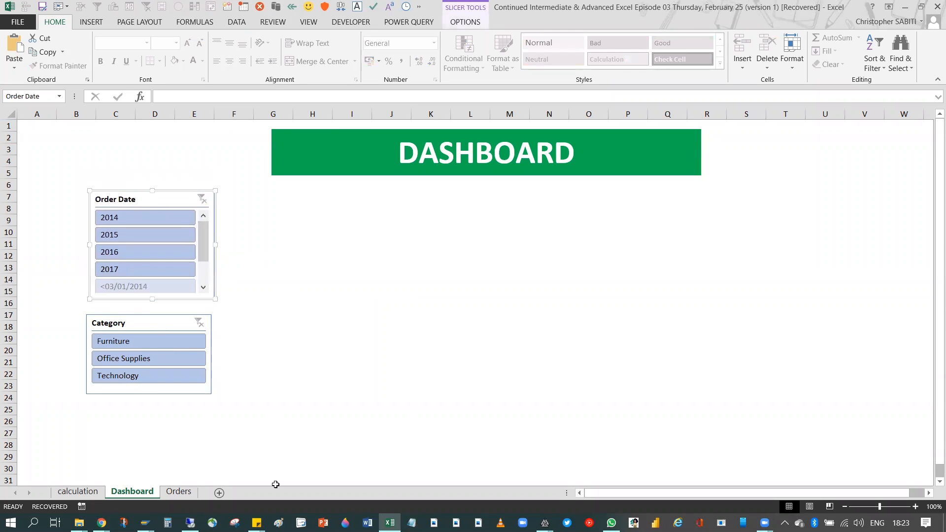
Return to the calculation sheet and select a sales value inside the Regional pivot table.
{"action": "left_click", "coordinate": [77, 491]}
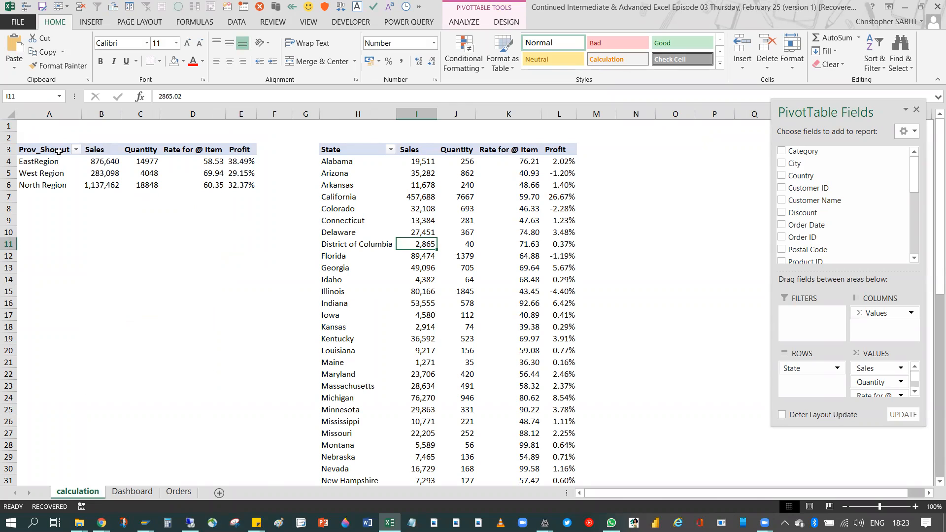
{"action": "left_click_drag", "start_coordinate": [60, 149], "coordinate": [189, 180]}
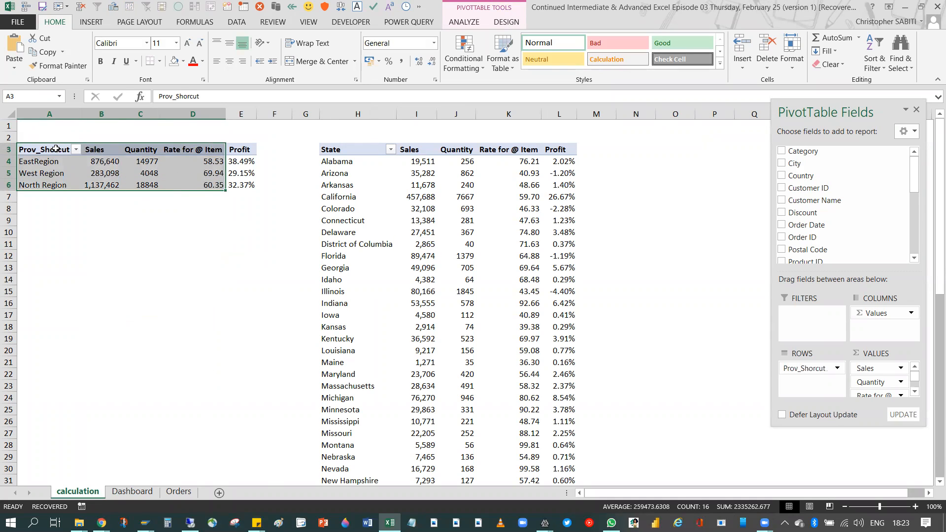
{"action": "left_click", "coordinate": [97, 150]}
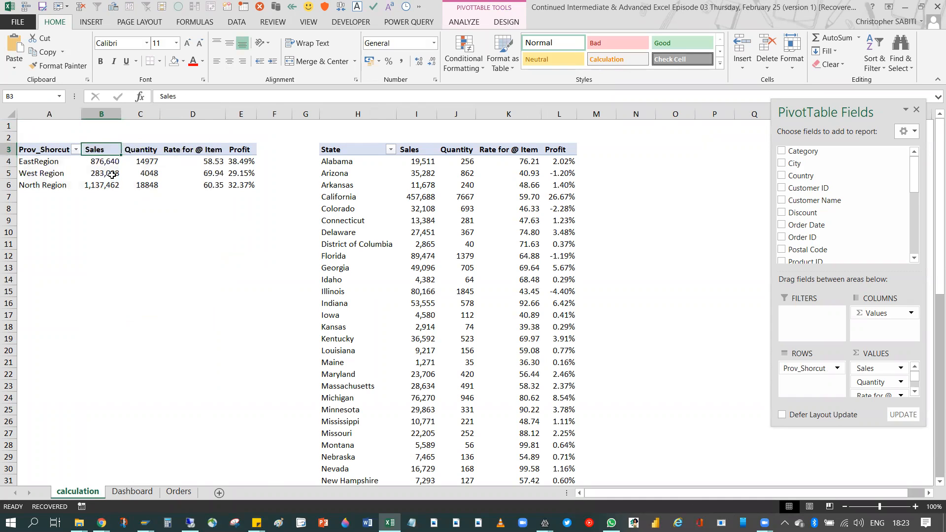
{"action": "left_click", "coordinate": [112, 175]}
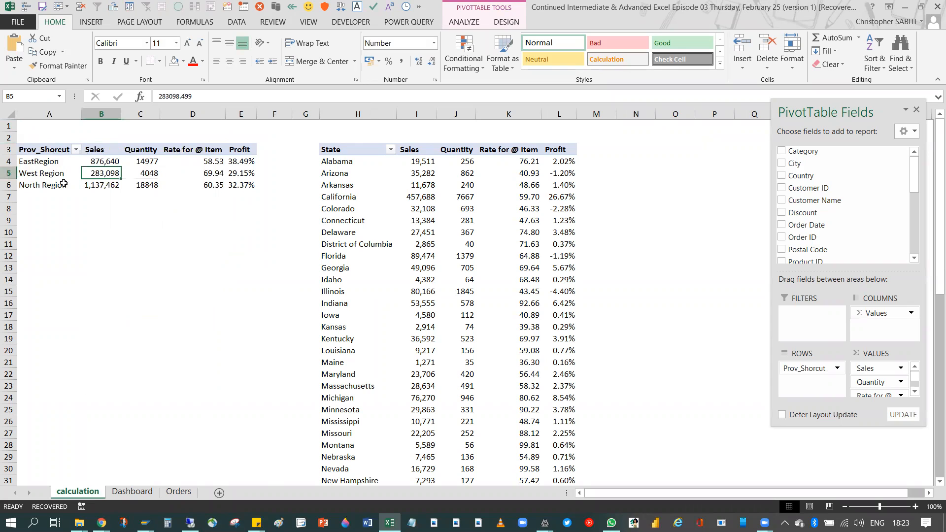
Try a clustered column PivotChart of the Regional pivot table, and delete that chart.
{"action": "left_click", "coordinate": [463, 22]}
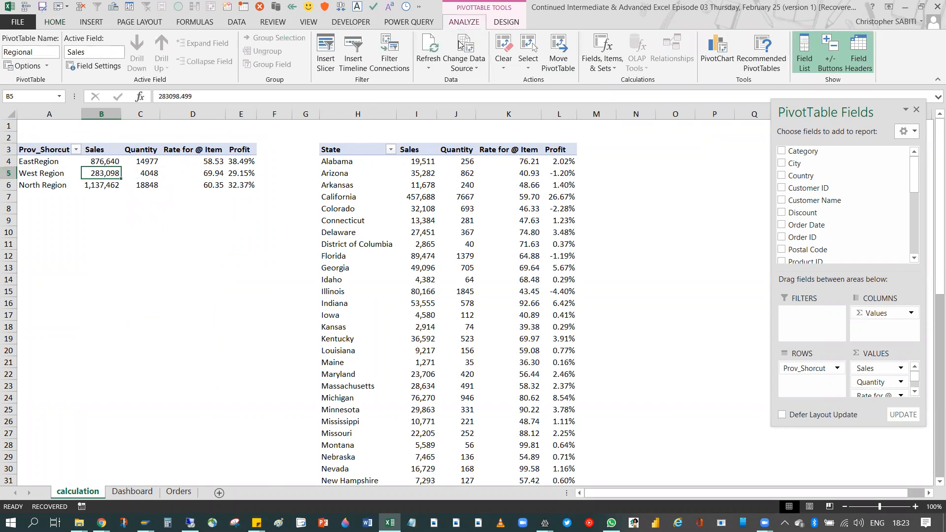
{"action": "left_click", "coordinate": [720, 56]}
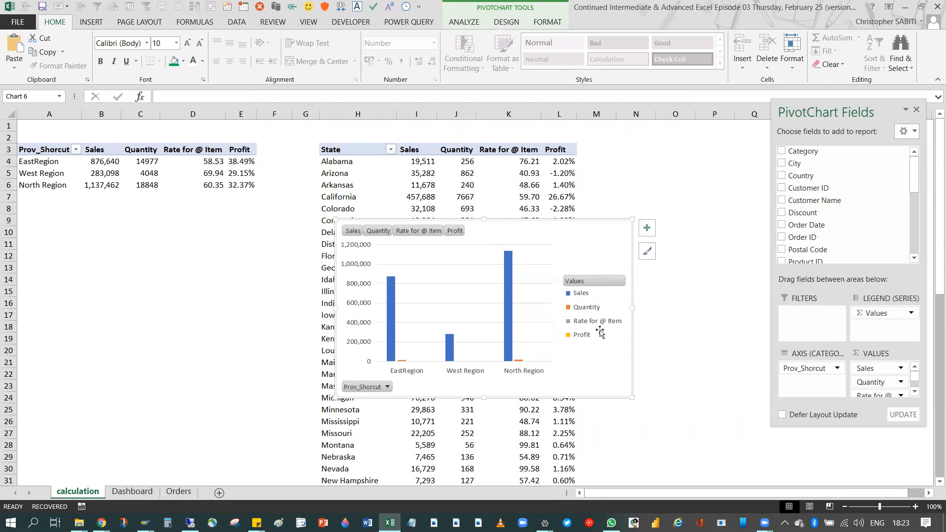
{"action": "right_click", "coordinate": [612, 351]}
{"action": "left_click", "coordinate": [600, 249]}
{"action": "key", "text": "Delete"}
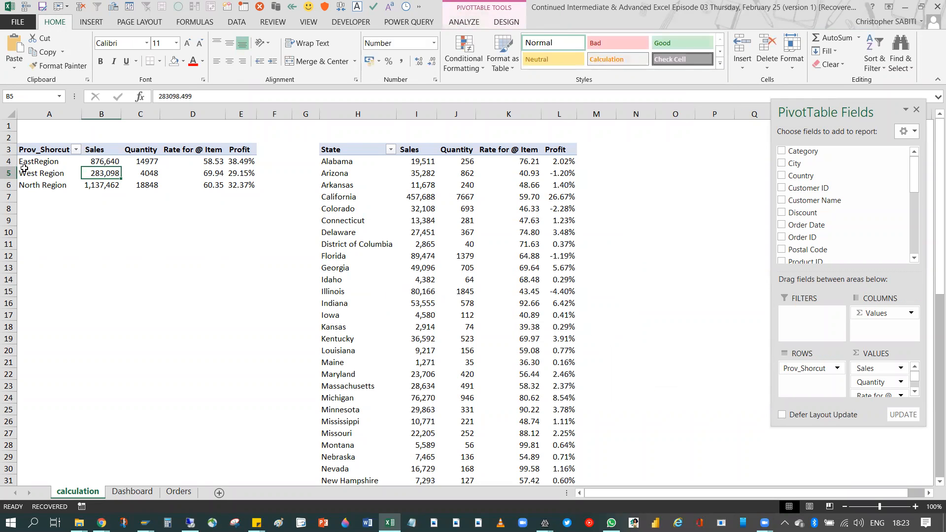
Set up a combo PivotChart for the Regional pivot table with the Quantity series on the secondary axis.
{"action": "left_click", "coordinate": [458, 23]}
{"action": "left_click", "coordinate": [712, 63]}
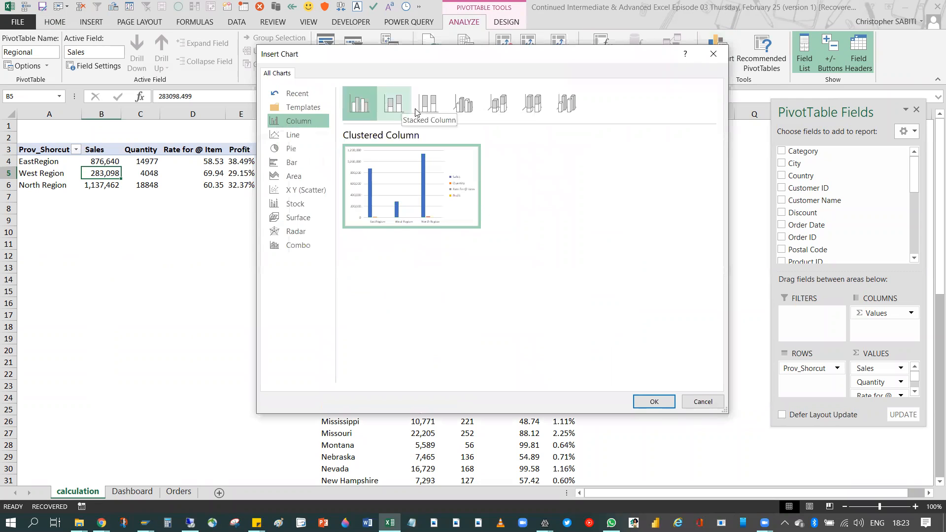
{"action": "left_click", "coordinate": [289, 245]}
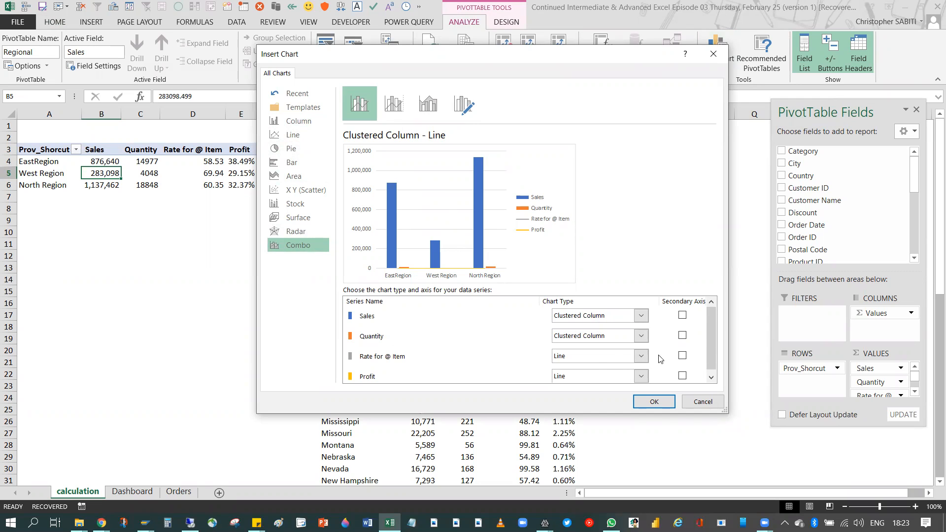
{"action": "left_click", "coordinate": [682, 336]}
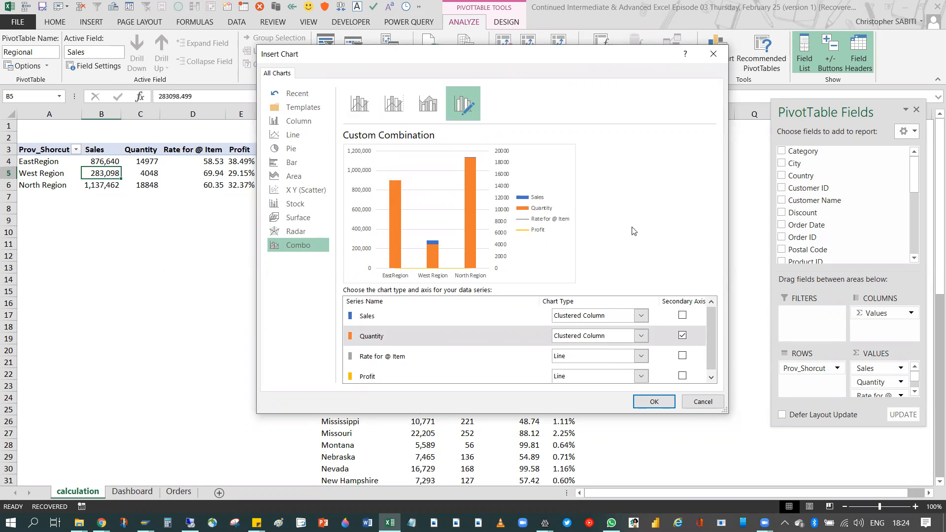
{"action": "left_click_drag", "start_coordinate": [374, 61], "coordinate": [432, 69]}
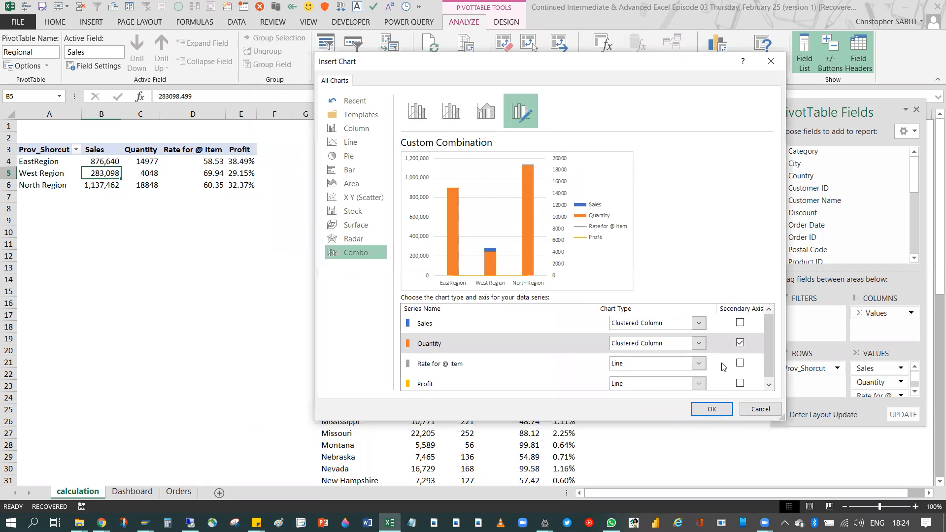
{"action": "left_click", "coordinate": [739, 345]}
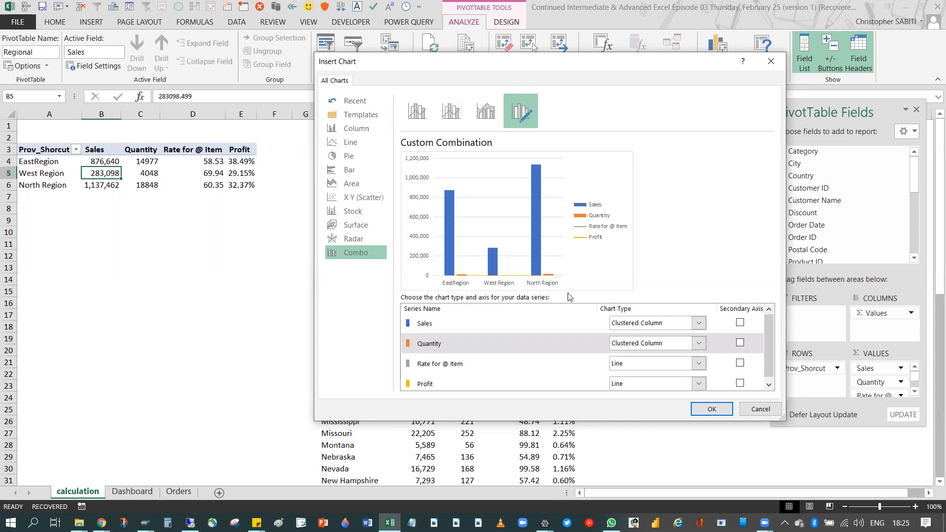
{"action": "left_click", "coordinate": [740, 343]}
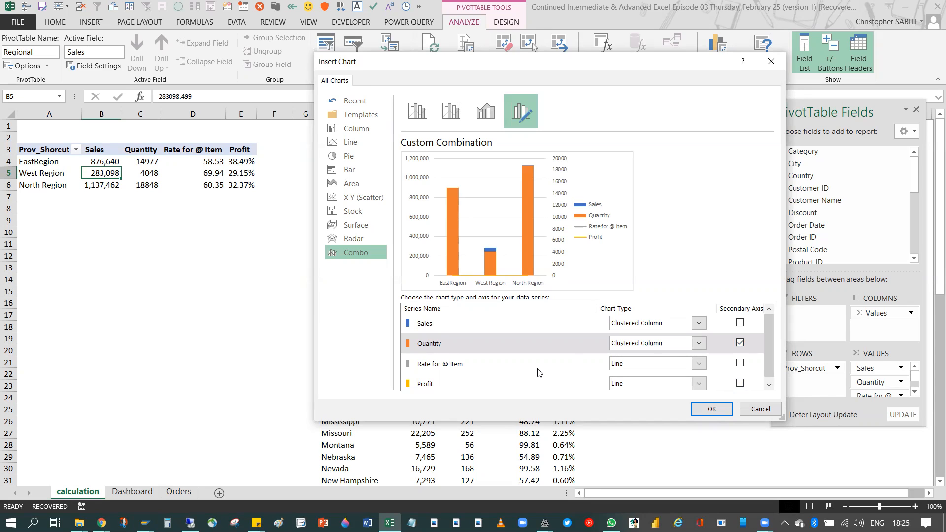
Preview the Quantity series as Line and as Stacked Area, and return it to Clustered Column.
{"action": "left_click", "coordinate": [680, 344]}
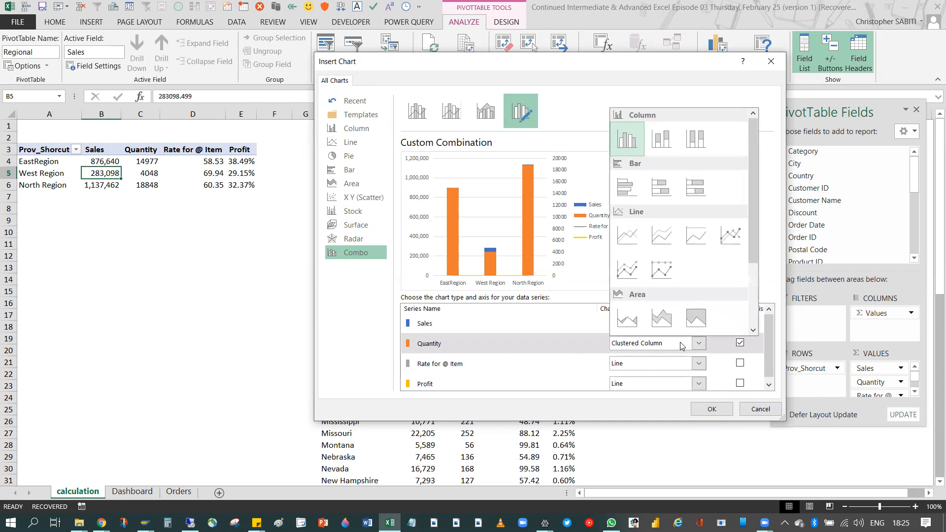
{"action": "left_click", "coordinate": [632, 235]}
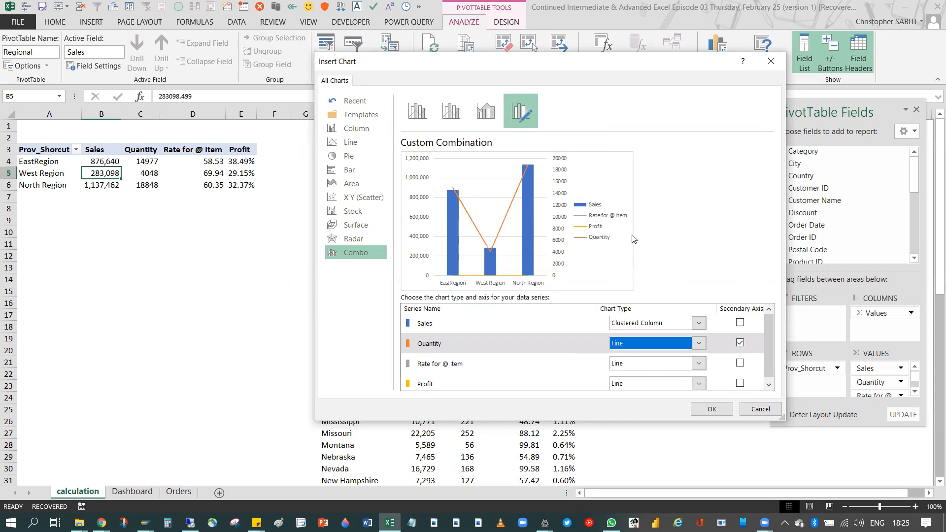
{"action": "left_click", "coordinate": [638, 342]}
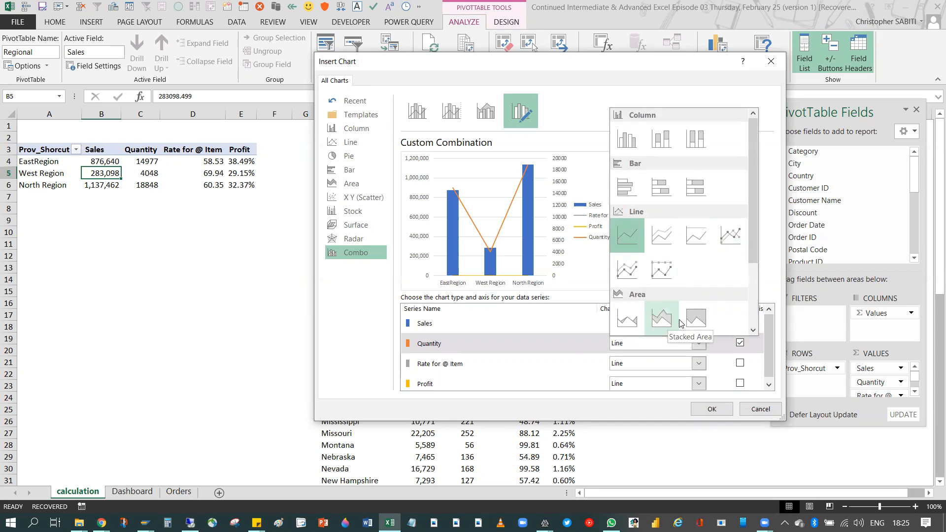
{"action": "left_click", "coordinate": [661, 319]}
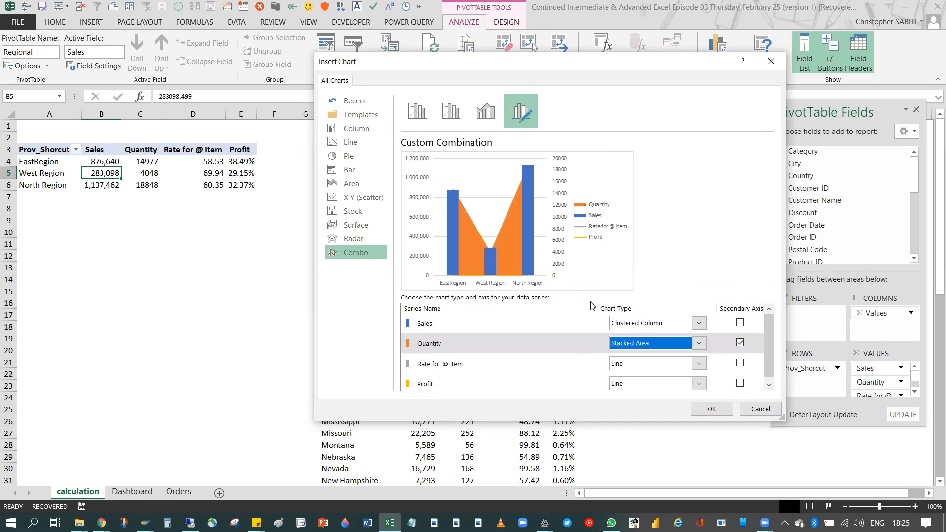
{"action": "left_click", "coordinate": [663, 344]}
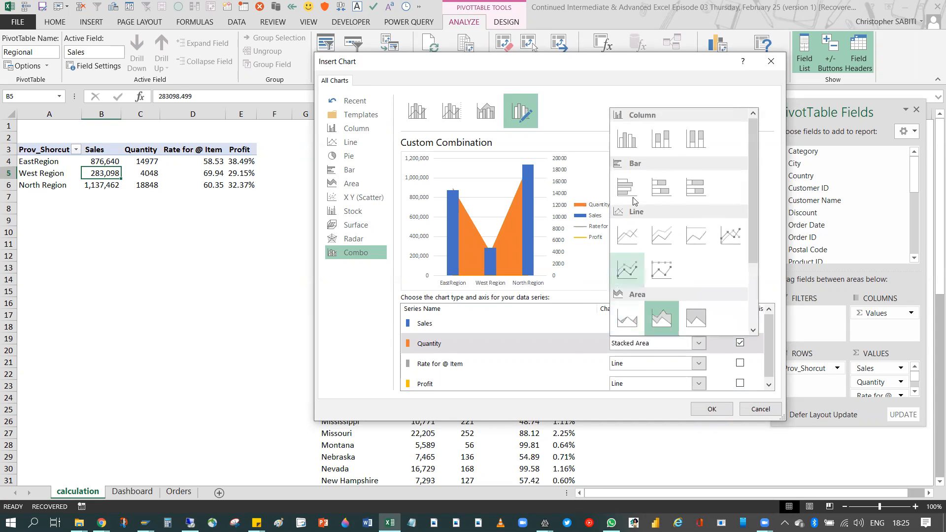
{"action": "left_click", "coordinate": [632, 146]}
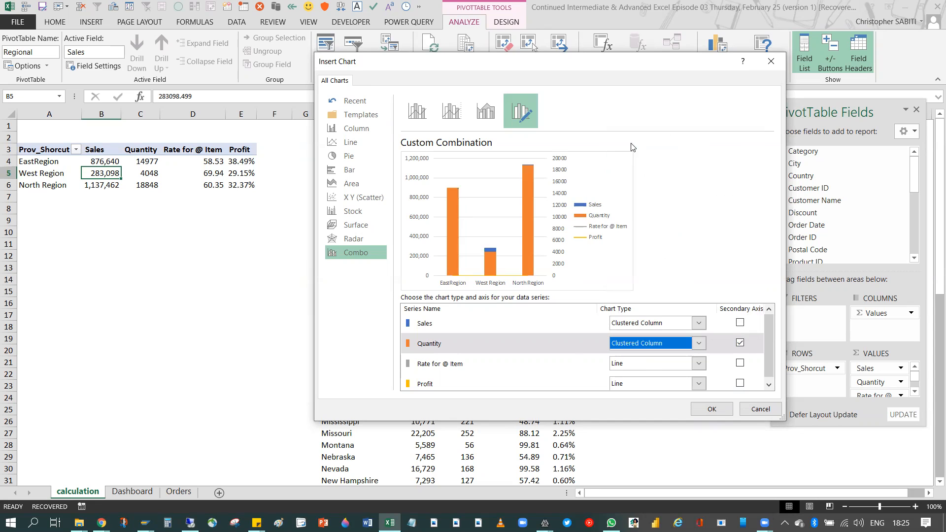
Preview the Quantity series as Clustered Bar and as Stacked Column, and restore Clustered Column.
{"action": "left_click", "coordinate": [645, 344]}
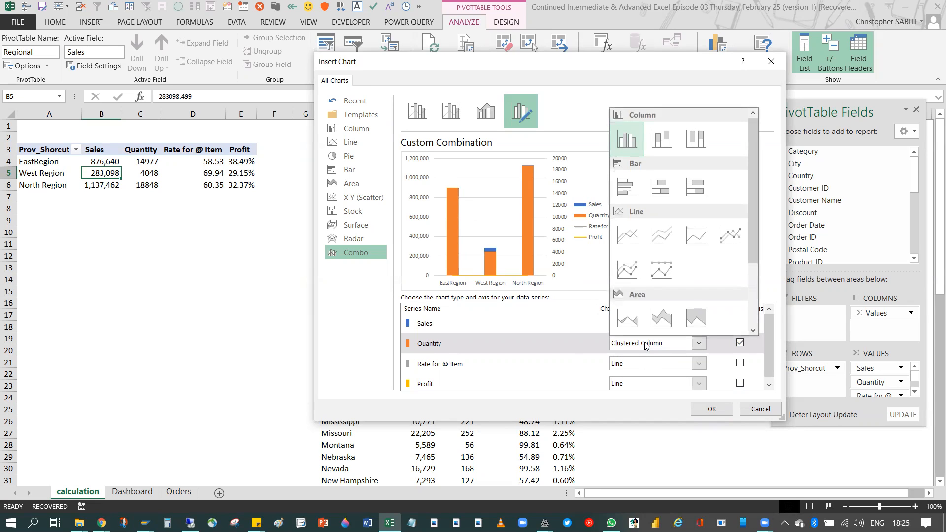
{"action": "left_click", "coordinate": [628, 185]}
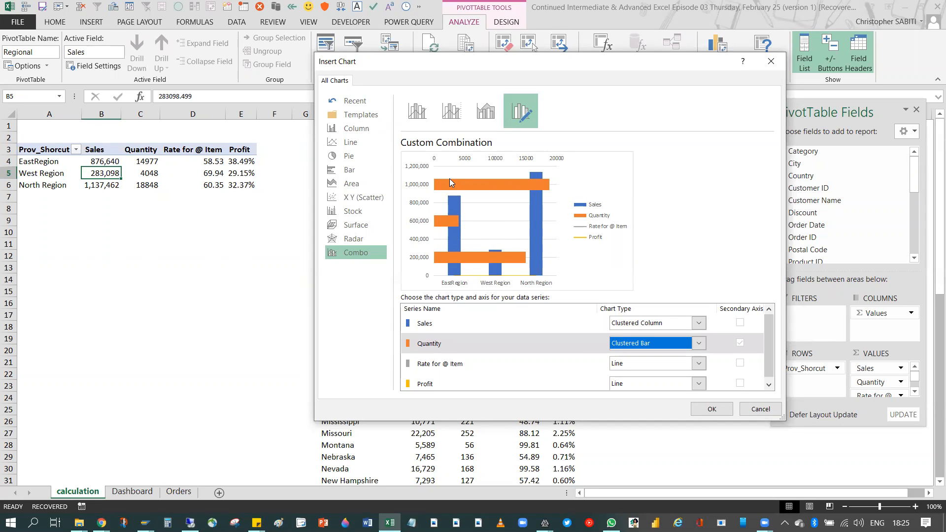
{"action": "left_click", "coordinate": [639, 342]}
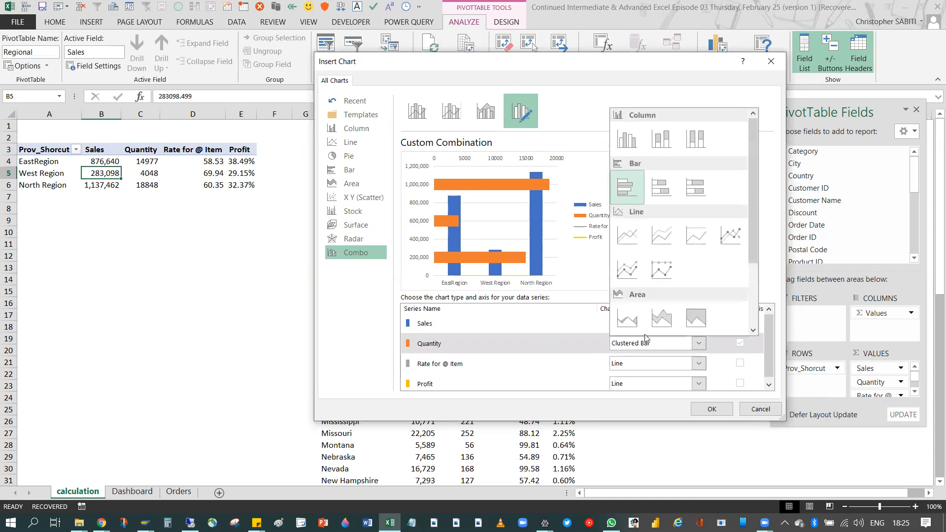
{"action": "left_click", "coordinate": [664, 146]}
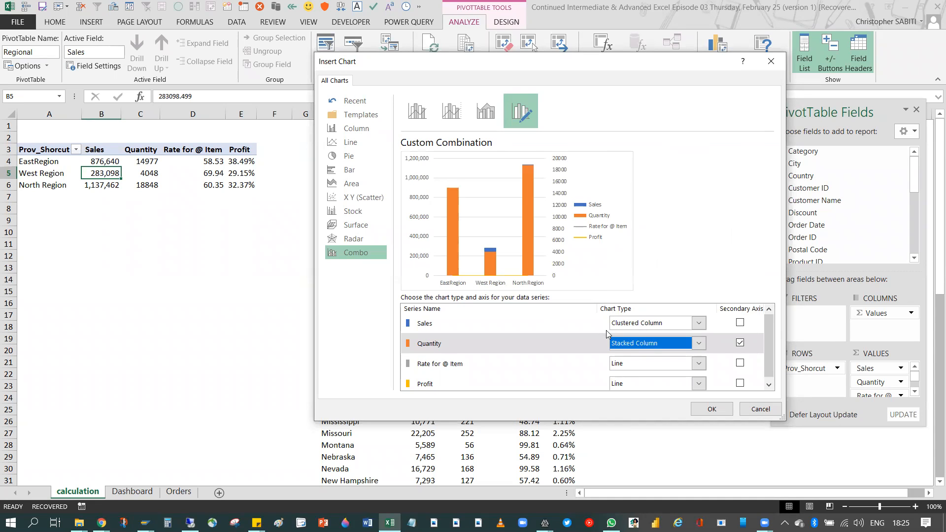
{"action": "left_click", "coordinate": [622, 344]}
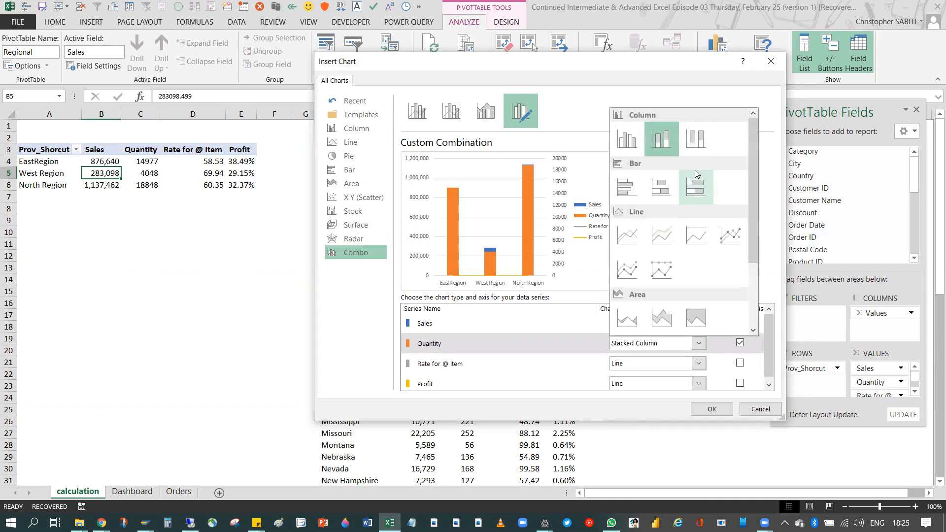
{"action": "left_click", "coordinate": [624, 149]}
Insert the combo chart with Sales kept as Clustered Column, and place it below the Regional pivot table, across about rows 10 to 25.
{"action": "left_click", "coordinate": [650, 323]}
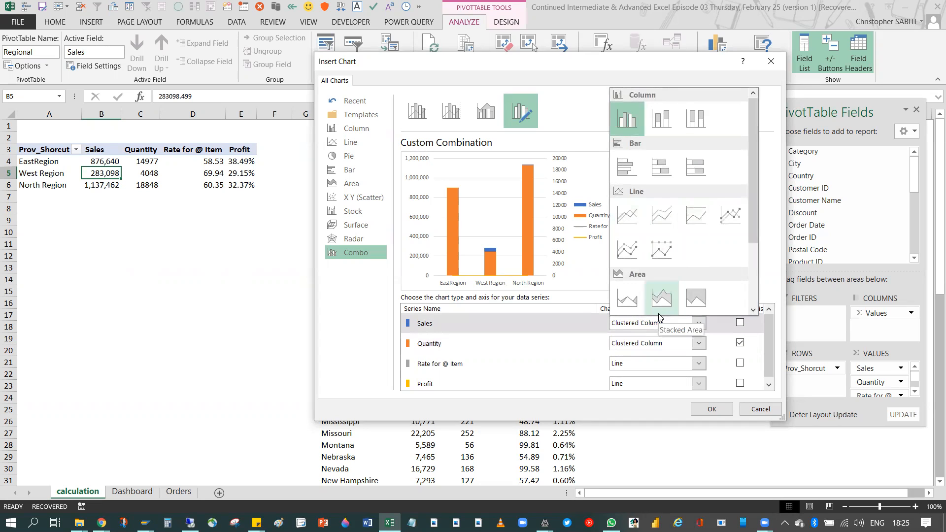
{"action": "left_click", "coordinate": [672, 333]}
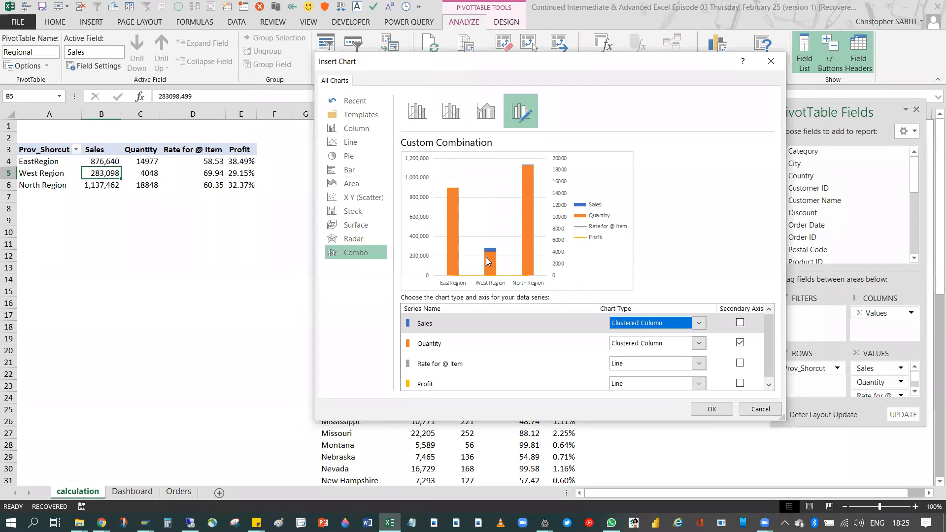
{"action": "scroll", "coordinate": [487, 256], "scroll_direction": "down", "scroll_amount": 1}
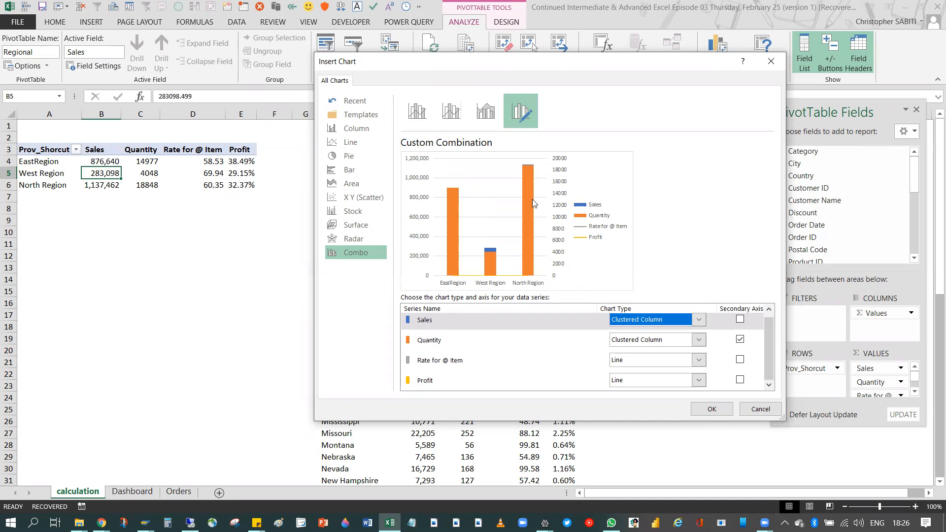
{"action": "scroll", "coordinate": [770, 351], "scroll_direction": "up", "scroll_amount": 1}
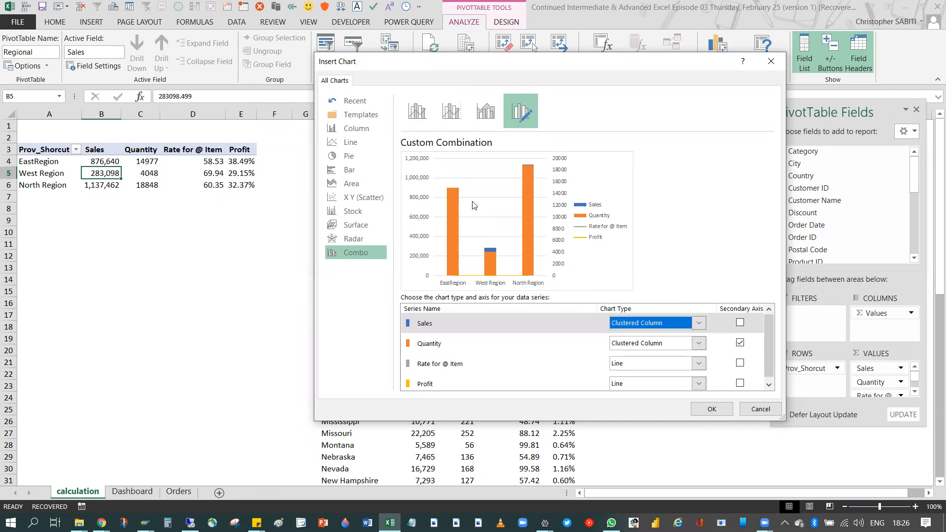
{"action": "left_click", "coordinate": [715, 407]}
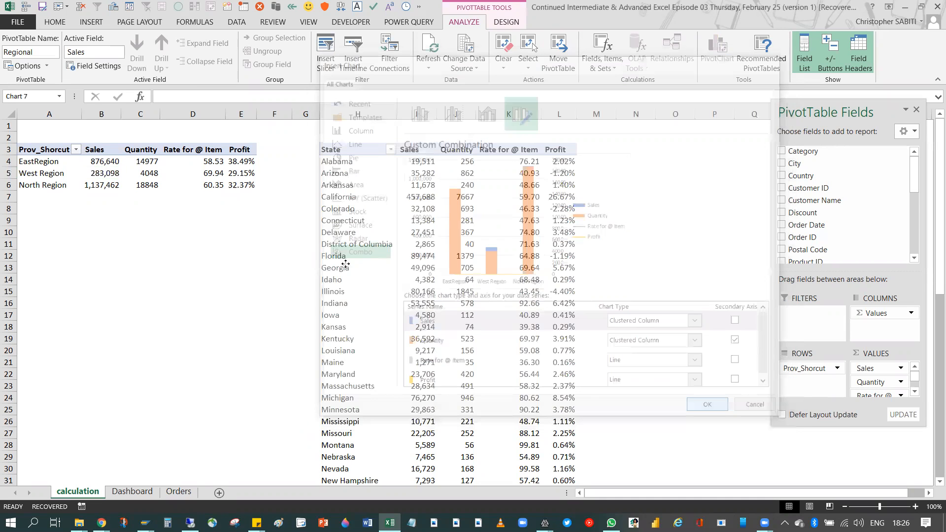
{"action": "left_click_drag", "start_coordinate": [339, 405], "coordinate": [384, 414]}
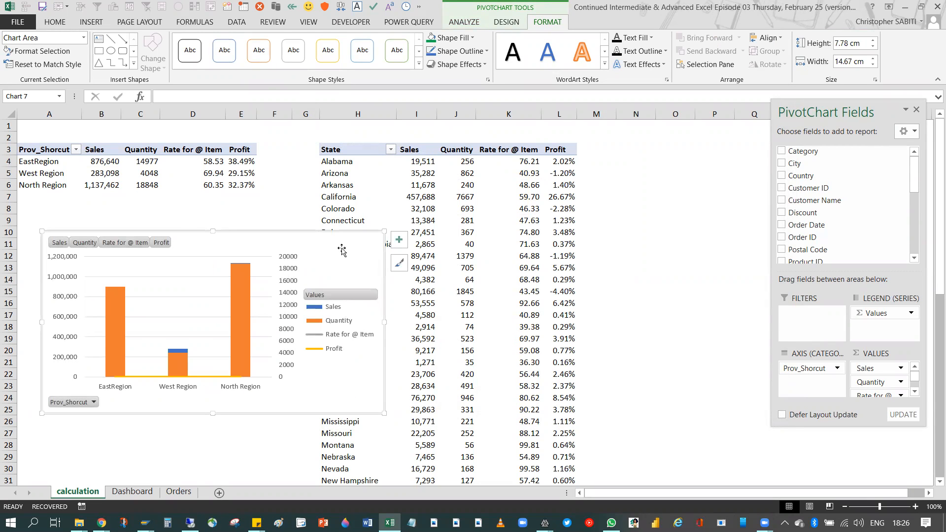
{"action": "left_click", "coordinate": [495, 22]}
{"action": "left_click", "coordinate": [474, 22]}
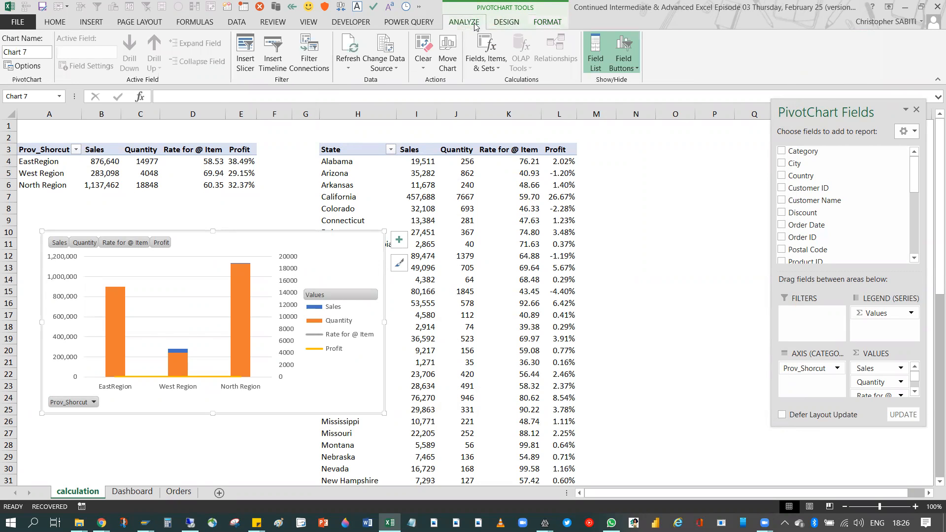
{"action": "right_click", "coordinate": [349, 250]}
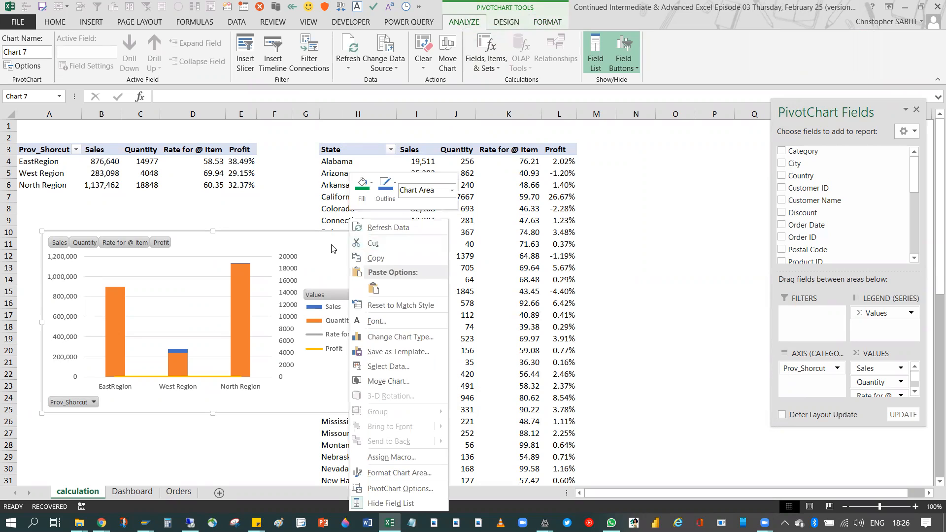
{"action": "key", "text": "Escape"}
{"action": "left_click", "coordinate": [399, 241]}
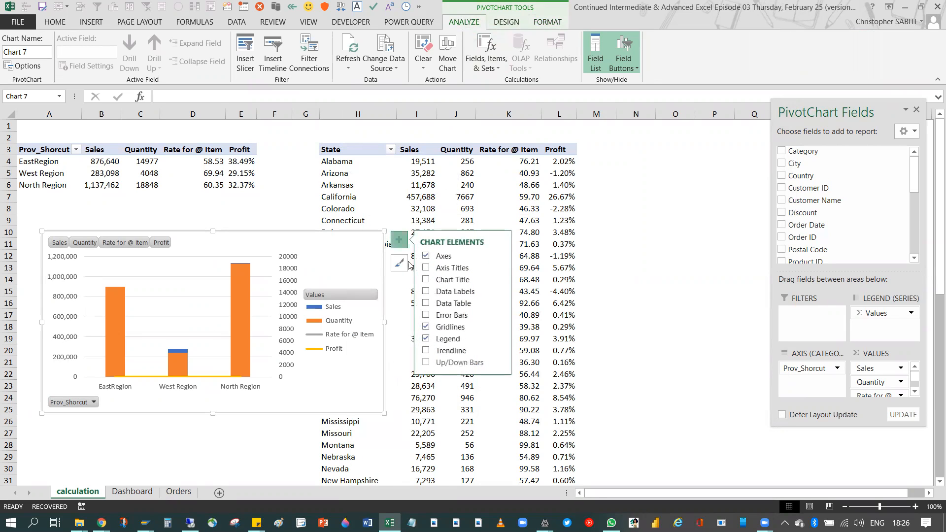
Open the chart's formatting settings and view the series options of the Sales series.
{"action": "right_click", "coordinate": [367, 249]}
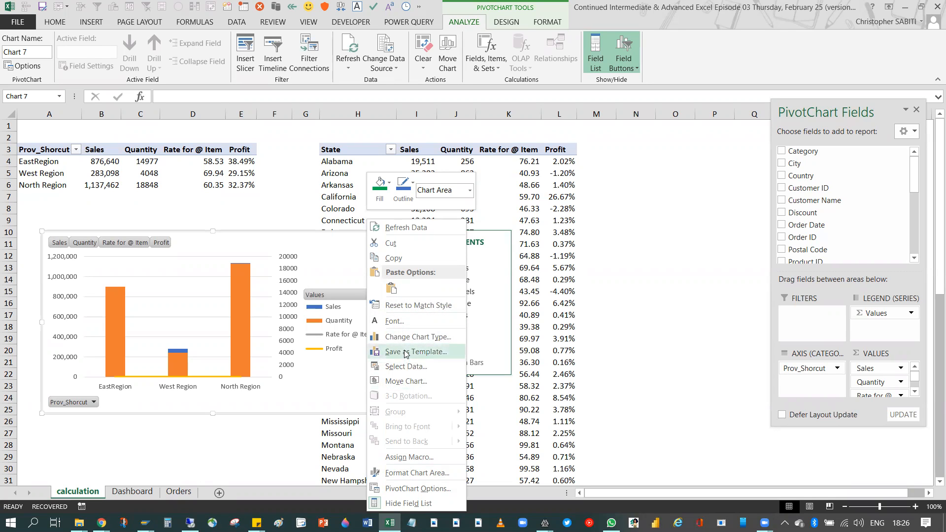
{"action": "left_click", "coordinate": [416, 475]}
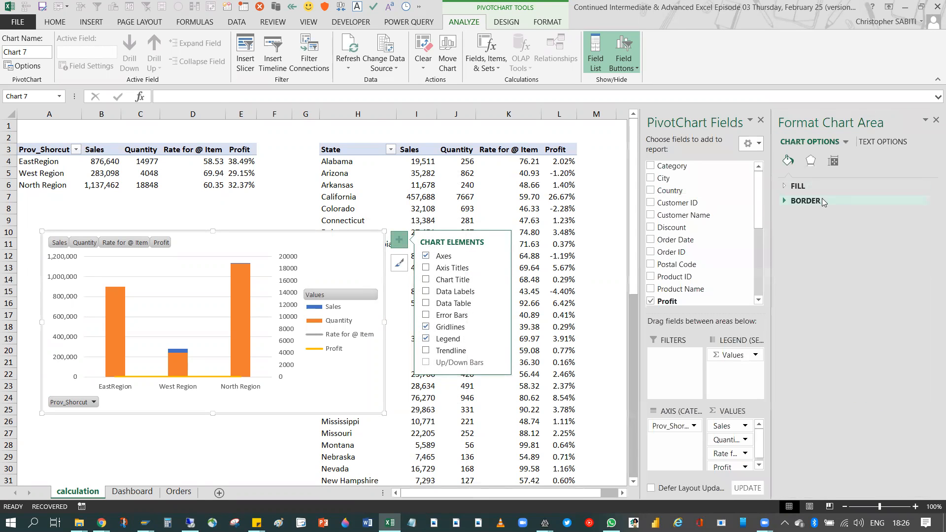
{"action": "left_click", "coordinate": [845, 142]}
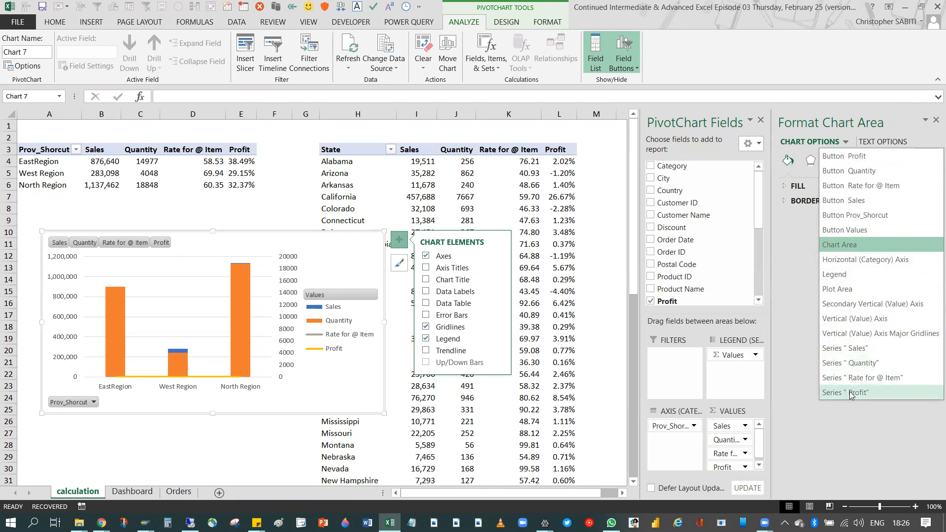
{"action": "left_click", "coordinate": [843, 348]}
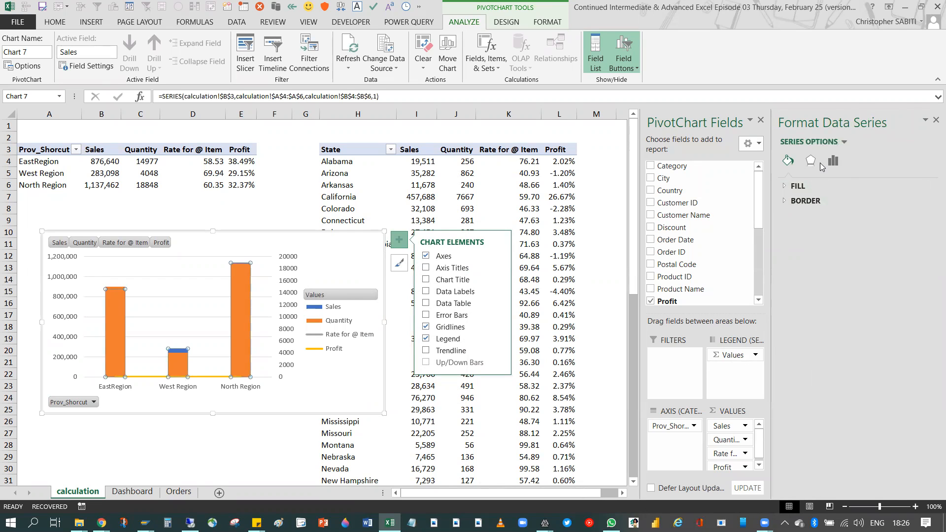
{"action": "left_click", "coordinate": [834, 162]}
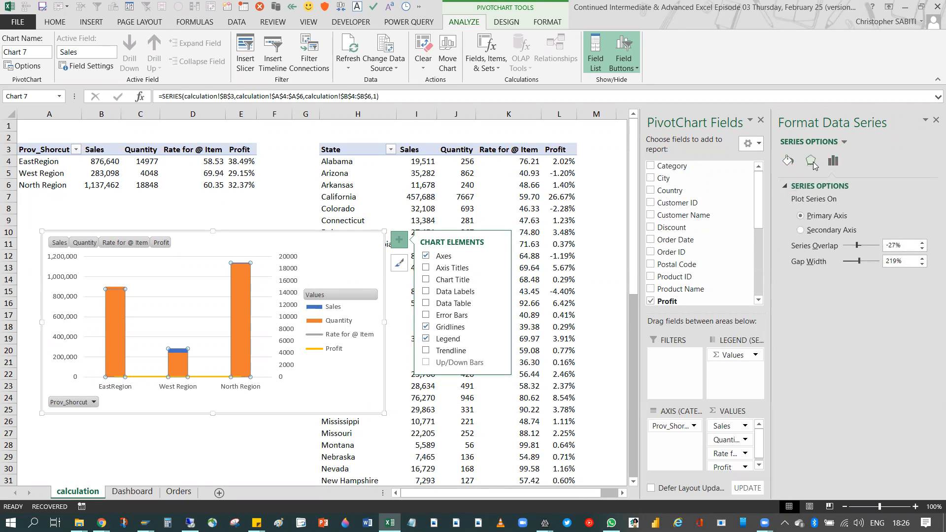
{"action": "left_click", "coordinate": [832, 162]}
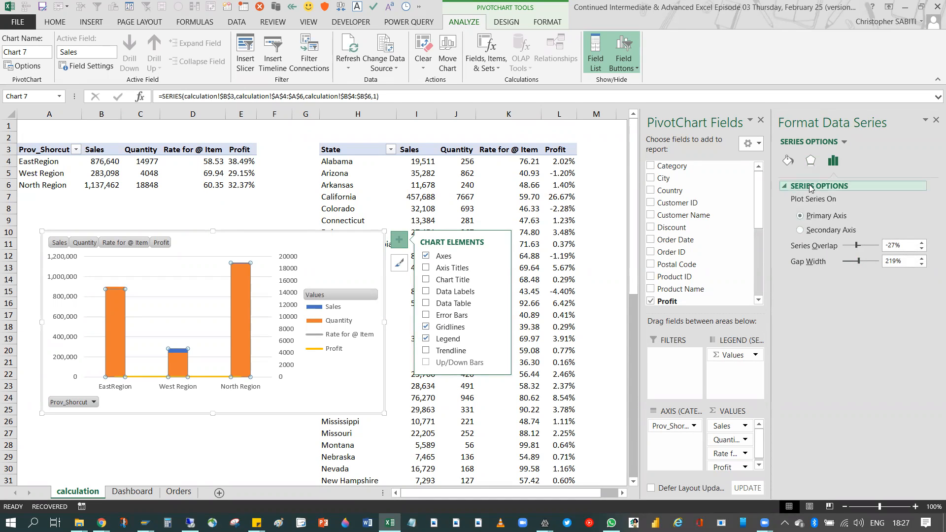
Review the size, properties and alt text settings of the combo chart's chart area.
{"action": "left_click", "coordinate": [356, 247]}
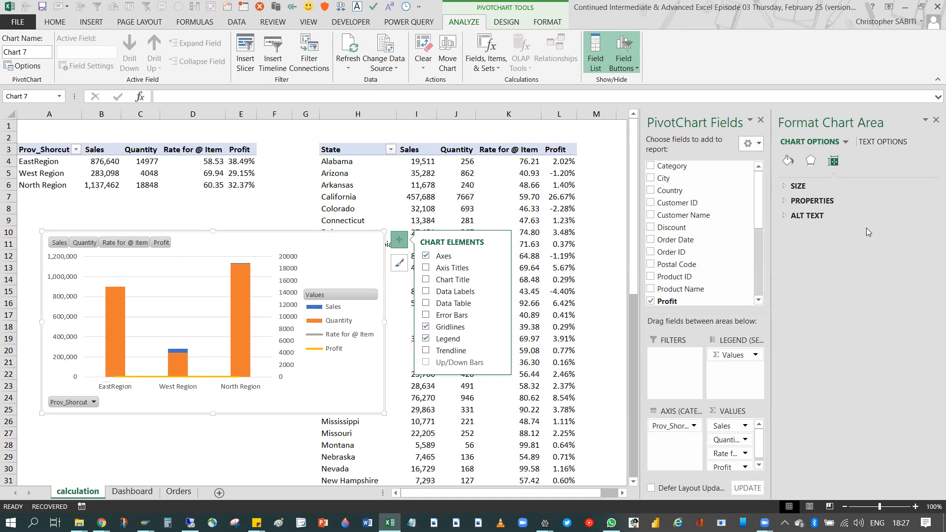
{"action": "left_click", "coordinate": [811, 201]}
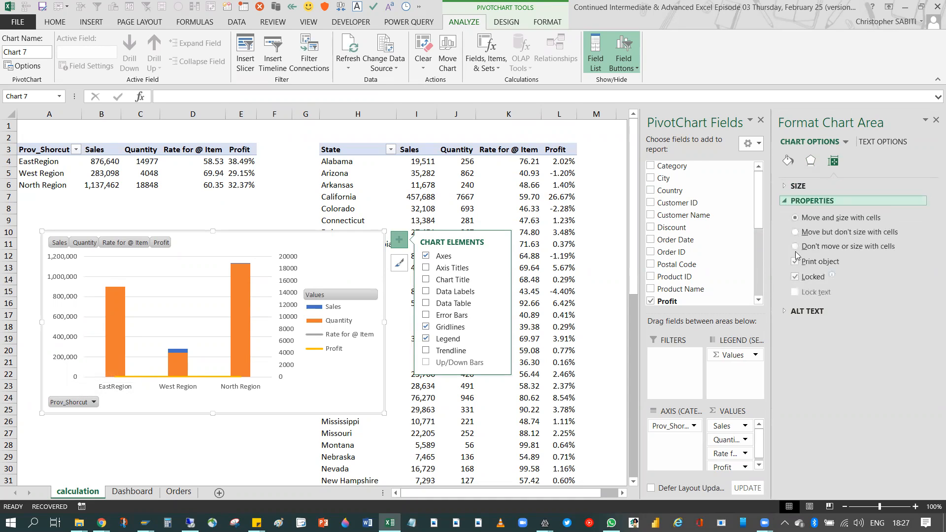
{"action": "left_click", "coordinate": [785, 311]}
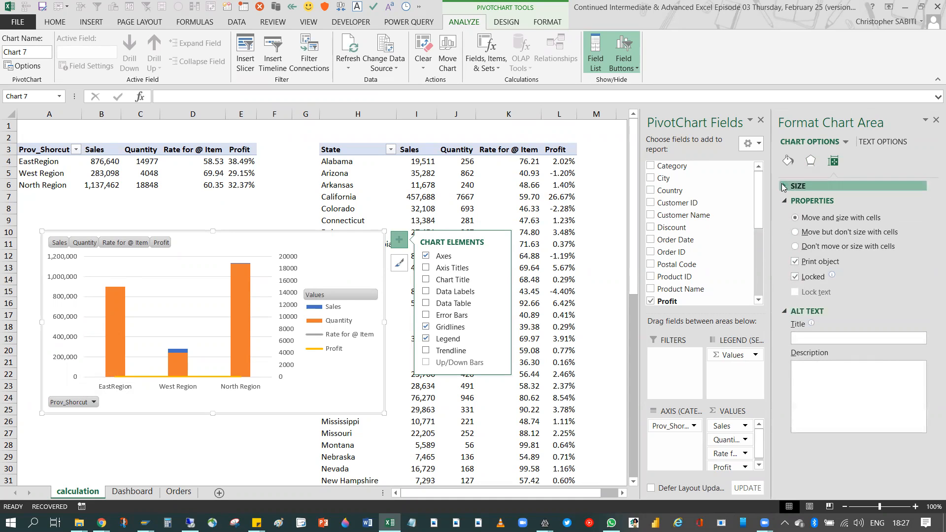
{"action": "left_click", "coordinate": [808, 186]}
{"action": "left_click", "coordinate": [785, 187]}
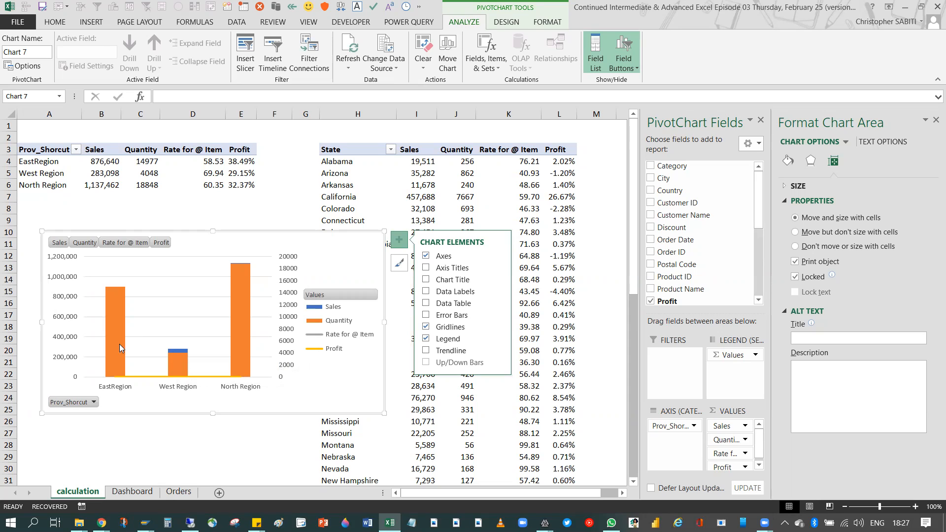
Check which axis the Sales and Quantity series of the combo chart are each plotted on.
{"action": "mouse_move", "coordinate": [114, 372]}
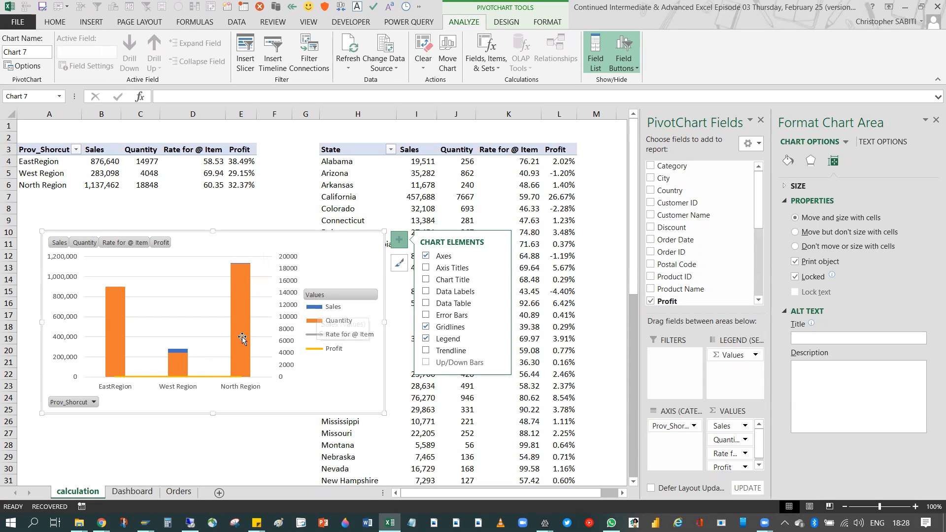
{"action": "left_click", "coordinate": [177, 350]}
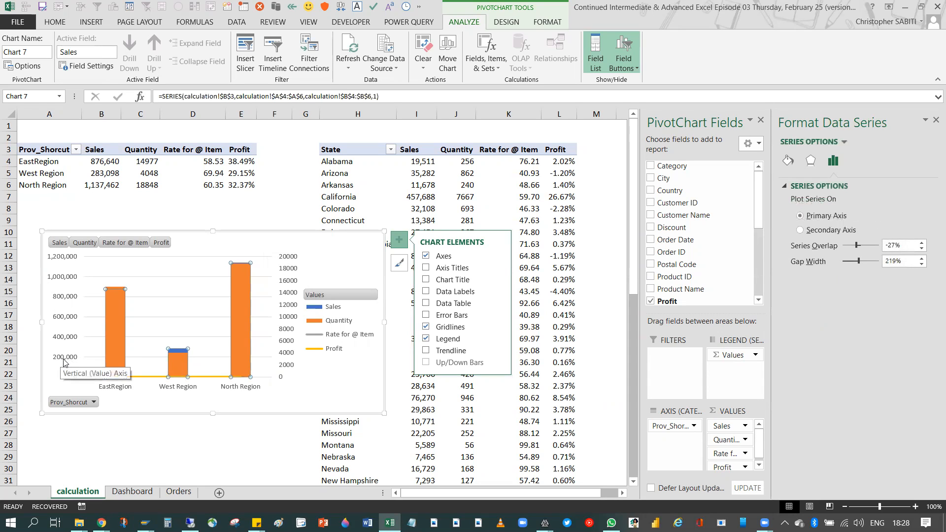
{"action": "left_click", "coordinate": [180, 365]}
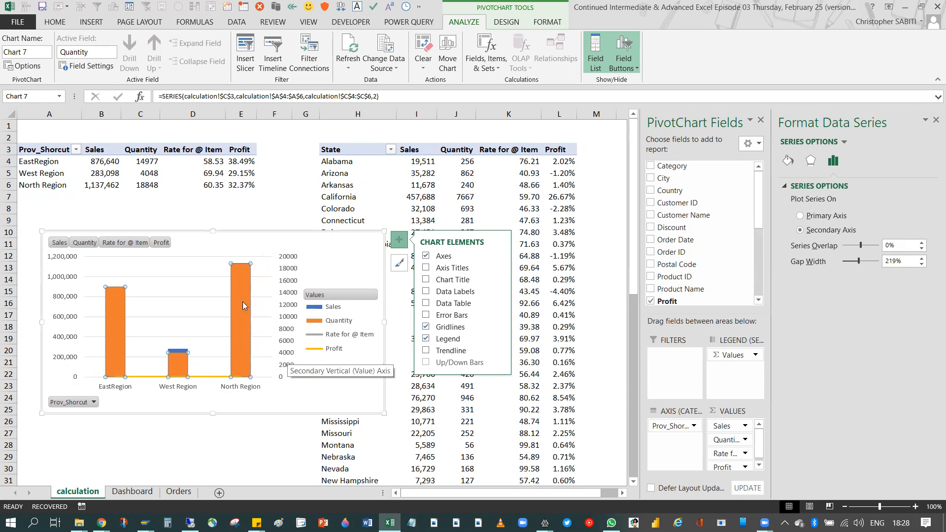
{"action": "left_click", "coordinate": [256, 241]}
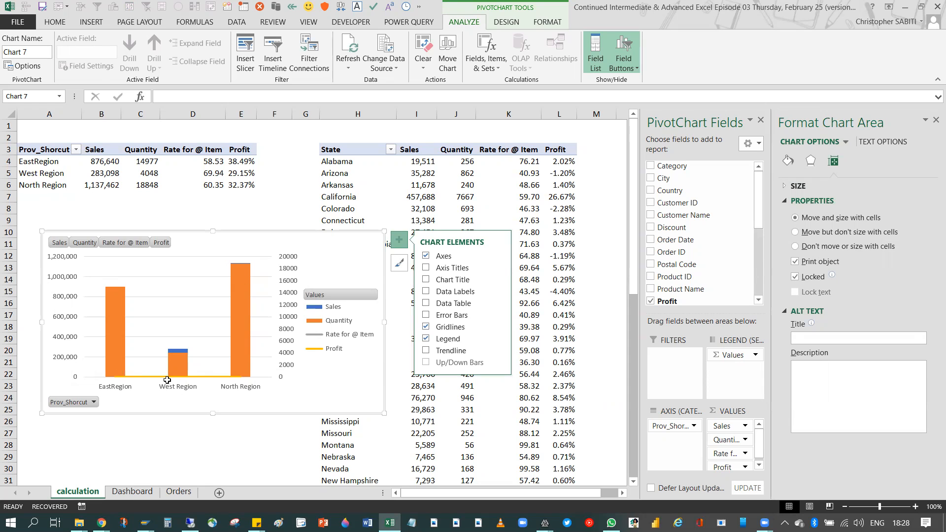
Move the combo chart to the Dashboard sheet, fit it beside the slicers across about columns F to N, rows 7 to 21, and remove its legend.
{"action": "left_click", "coordinate": [133, 493]}
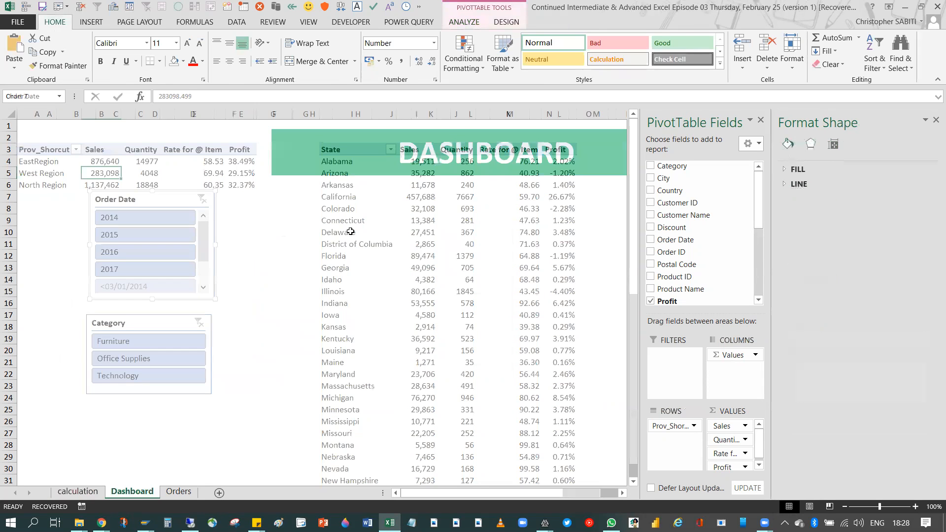
{"action": "key", "text": "ctrl+v"}
{"action": "left_click_drag", "start_coordinate": [257, 207], "coordinate": [381, 208]}
{"action": "left_click_drag", "start_coordinate": [537, 205], "coordinate": [538, 206]}
{"action": "left_click_drag", "start_coordinate": [464, 214], "coordinate": [469, 204]}
{"action": "left_click", "coordinate": [559, 206]}
{"action": "left_click", "coordinate": [594, 305]}
{"action": "left_click", "coordinate": [483, 394]}
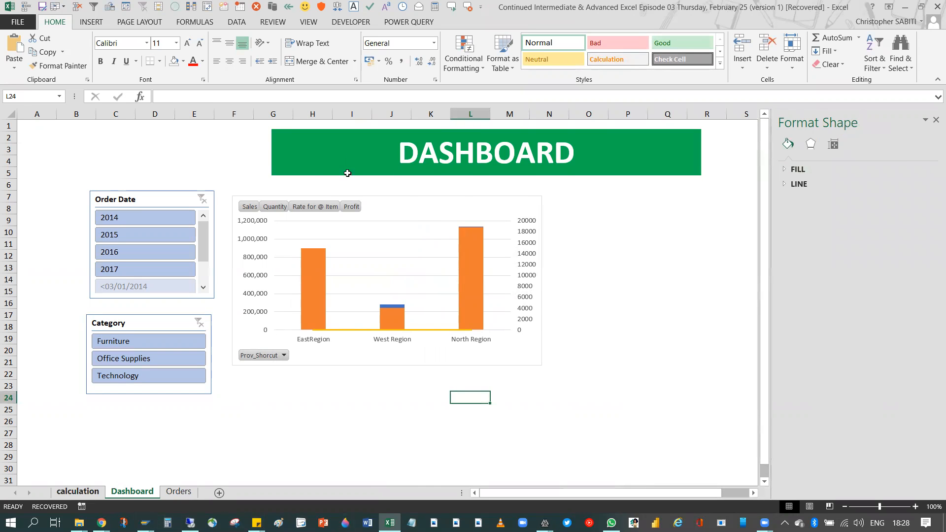
Insert a Line PivotChart for the States pivot table on the calculation sheet.
{"action": "key", "text": "ctrl+Page_Up"}
{"action": "key", "text": "ctrl+Right"}
{"action": "key", "text": "ctrl+Right"}
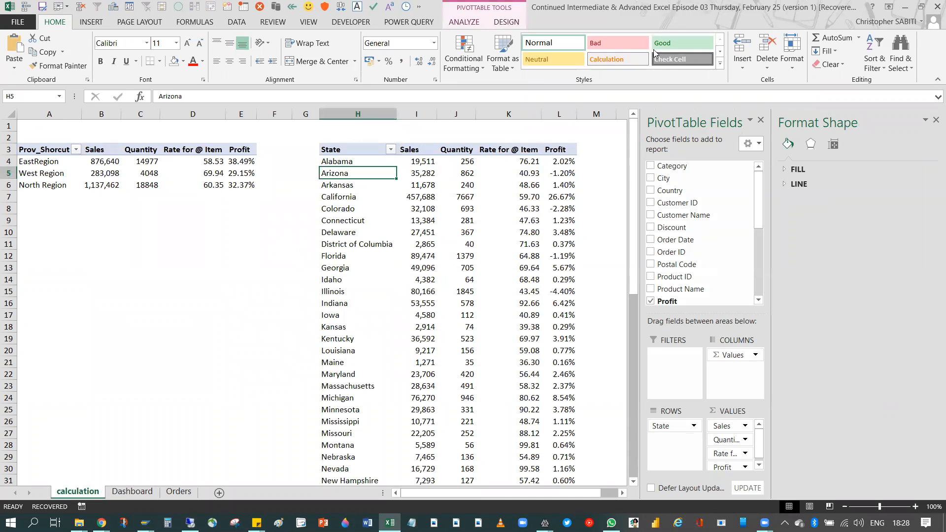
{"action": "left_click", "coordinate": [720, 55]}
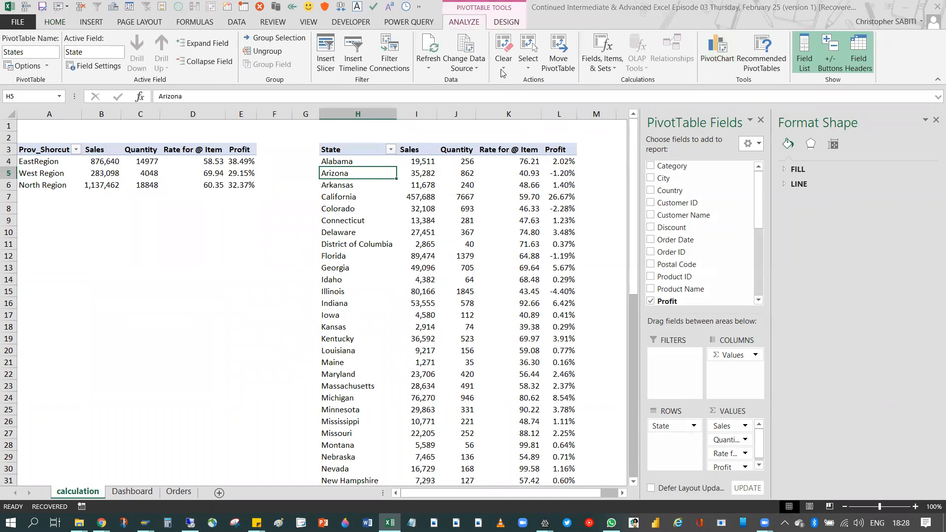
{"action": "left_click", "coordinate": [350, 142]}
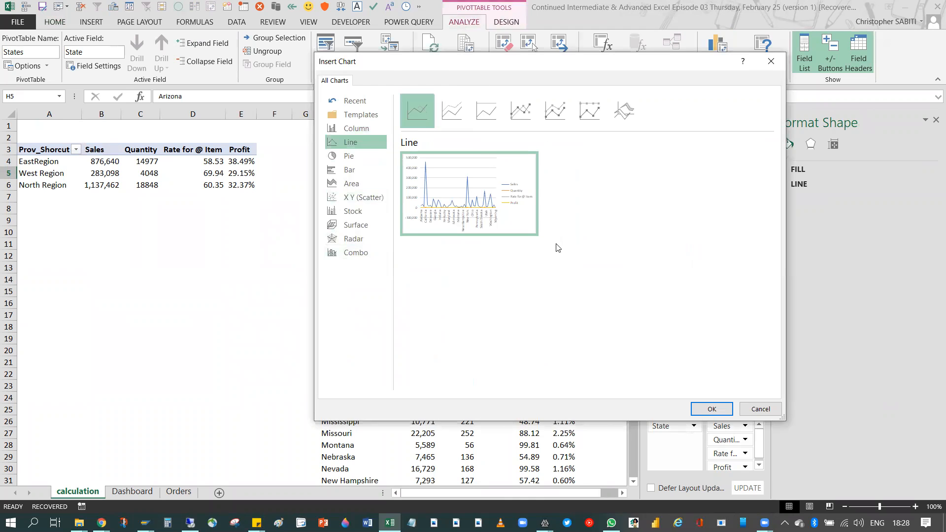
{"action": "left_click_drag", "start_coordinate": [444, 61], "coordinate": [519, 113]}
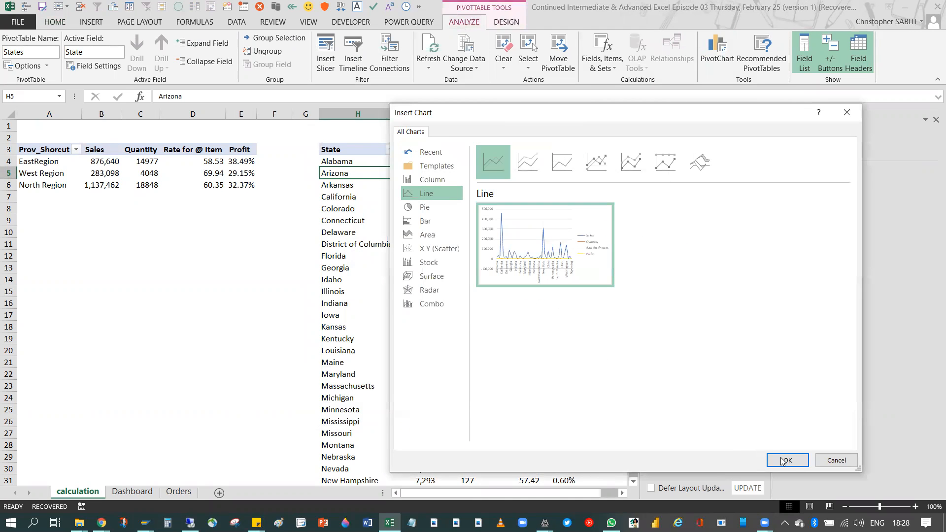
{"action": "key", "text": "Return"}
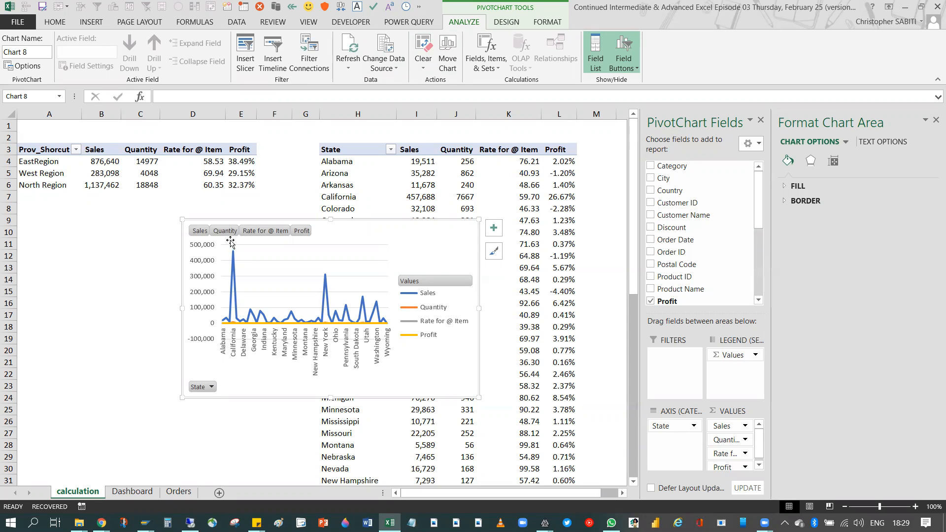
View the line chart's State filter options, and enlarge the chart to about column L and row 27.
{"action": "left_click", "coordinate": [210, 388]}
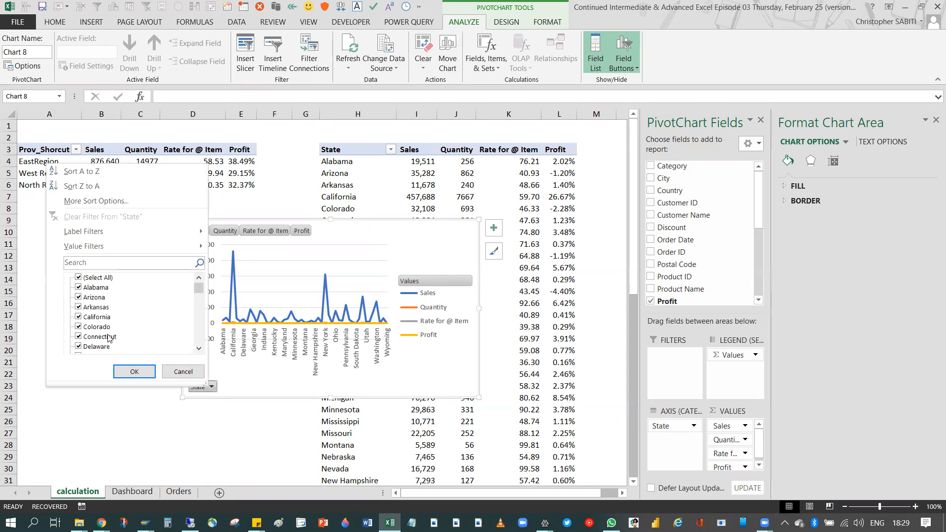
{"action": "left_click", "coordinate": [414, 254]}
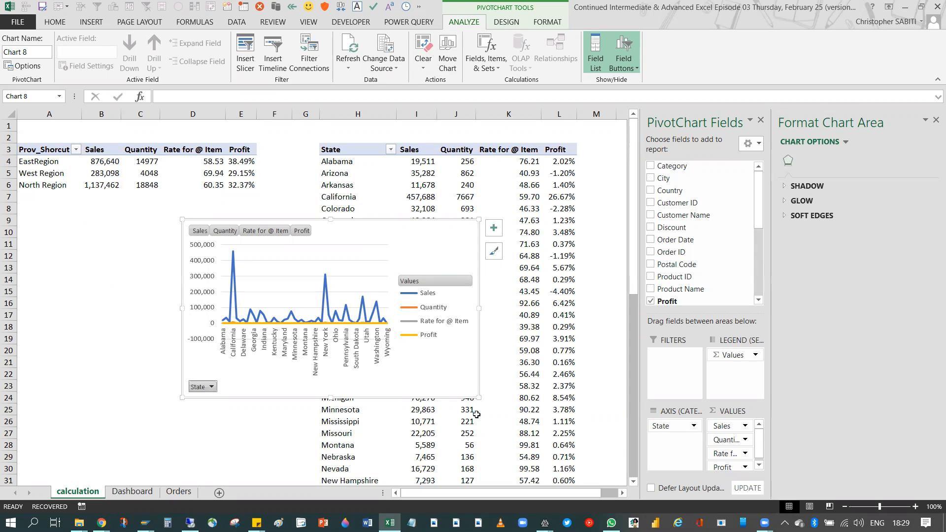
{"action": "left_click_drag", "start_coordinate": [489, 403], "coordinate": [566, 447]}
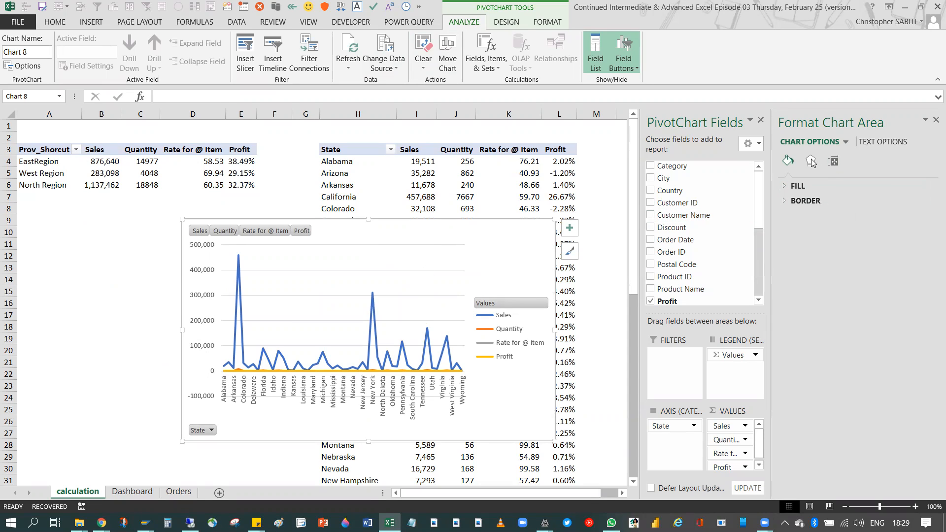
Look at the legend's text formatting options, and delete the States line chart.
{"action": "left_click", "coordinate": [845, 143]}
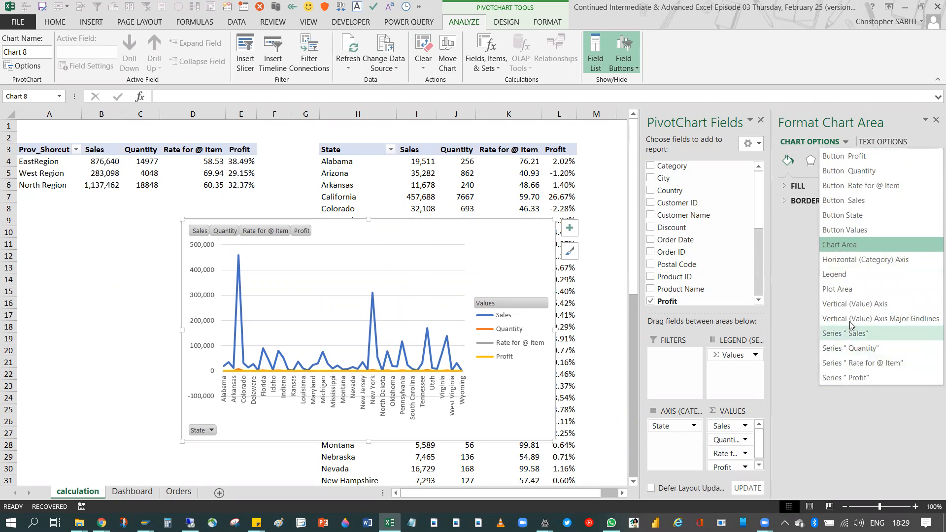
{"action": "left_click", "coordinate": [843, 275]}
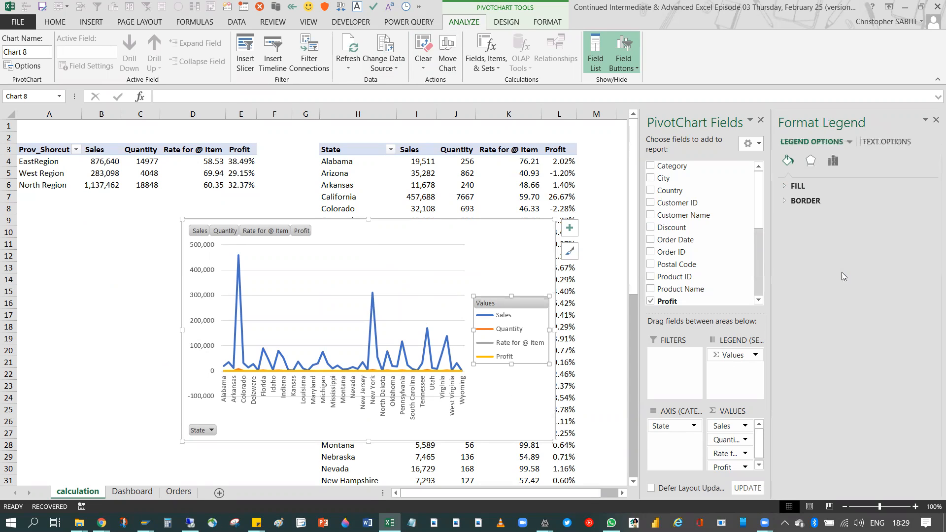
{"action": "left_click", "coordinate": [867, 142]}
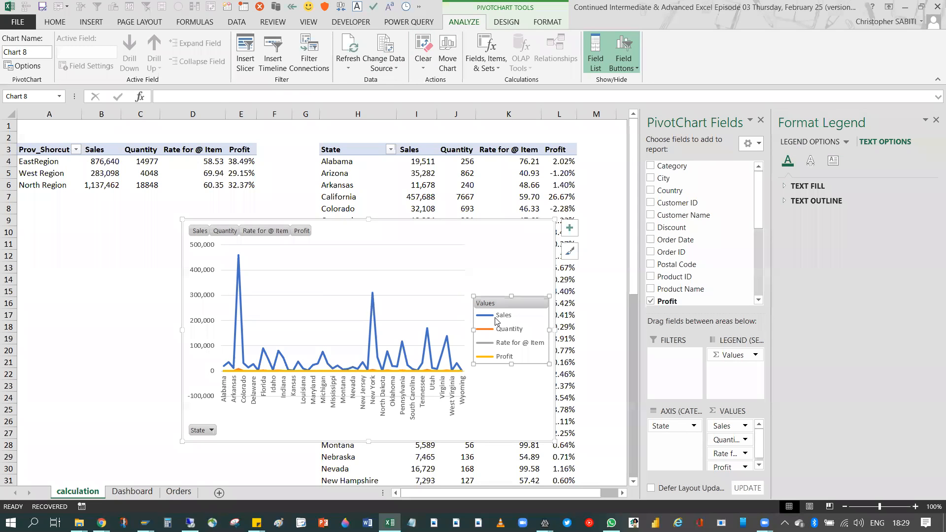
{"action": "left_click", "coordinate": [526, 231]}
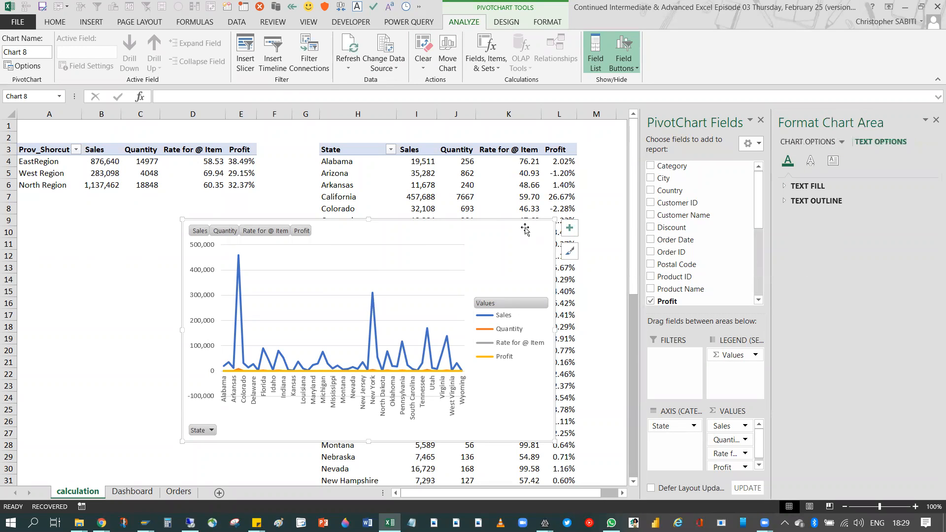
{"action": "key", "text": "Delete"}
Select the State and Sales columns of the States pivot table down to the Grand Total row and start a new PivotChart.
{"action": "left_click_drag", "start_coordinate": [395, 151], "coordinate": [414, 181]}
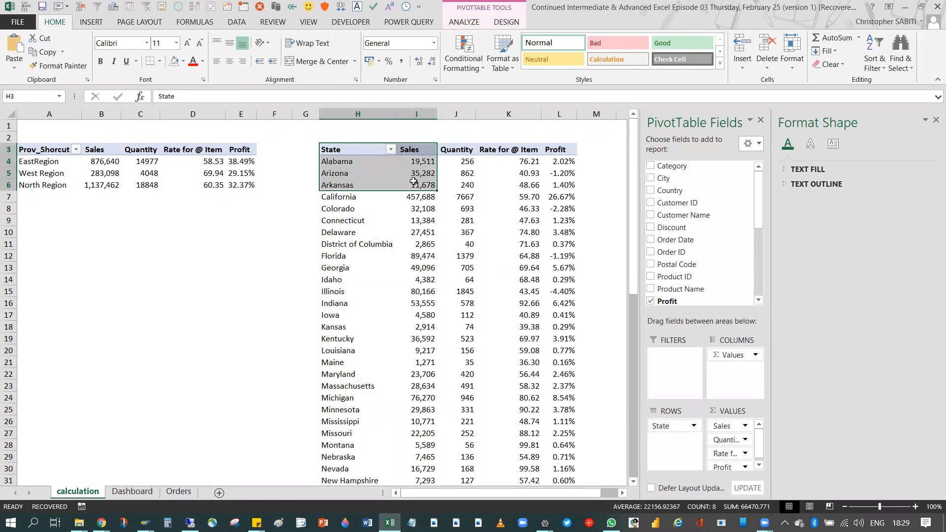
{"action": "key", "text": "ctrl+shift+Down"}
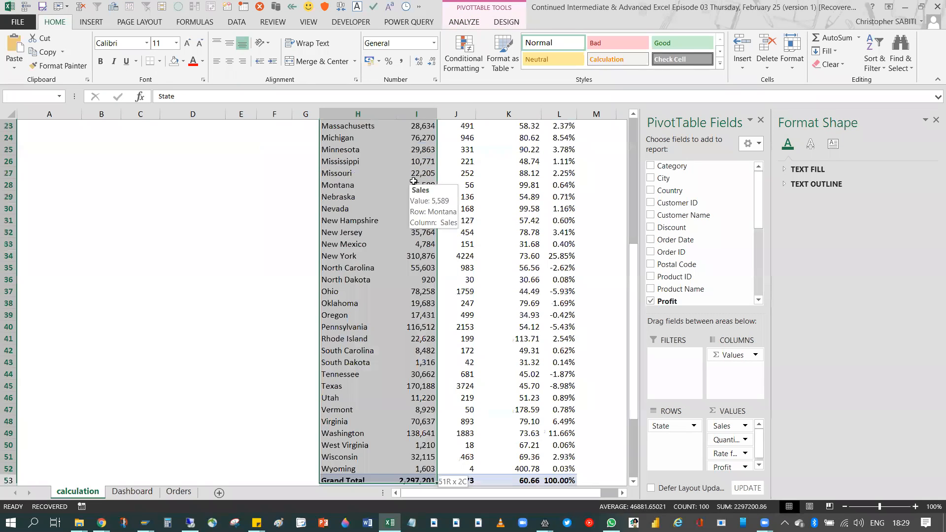
{"action": "scroll", "coordinate": [417, 286], "scroll_direction": "up", "scroll_amount": 2}
{"action": "scroll", "coordinate": [417, 286], "scroll_direction": "up", "scroll_amount": 6}
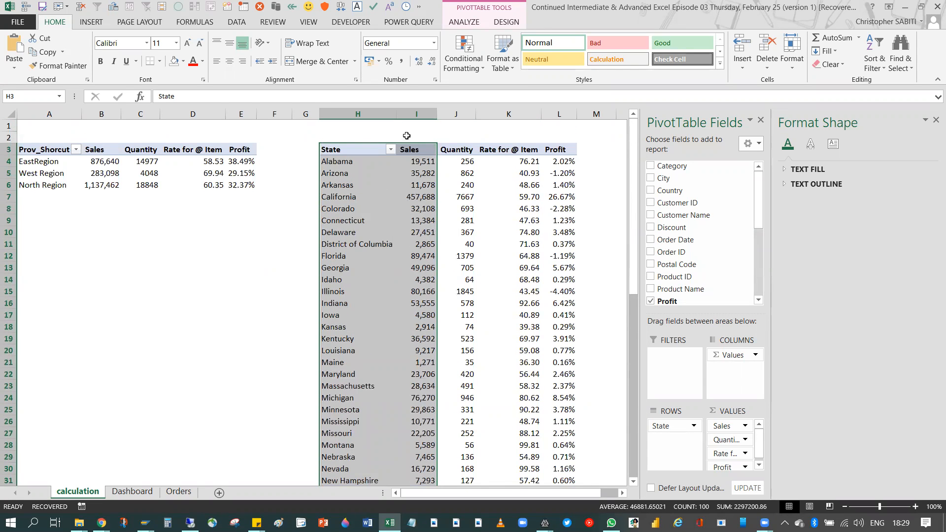
{"action": "left_click", "coordinate": [466, 22]}
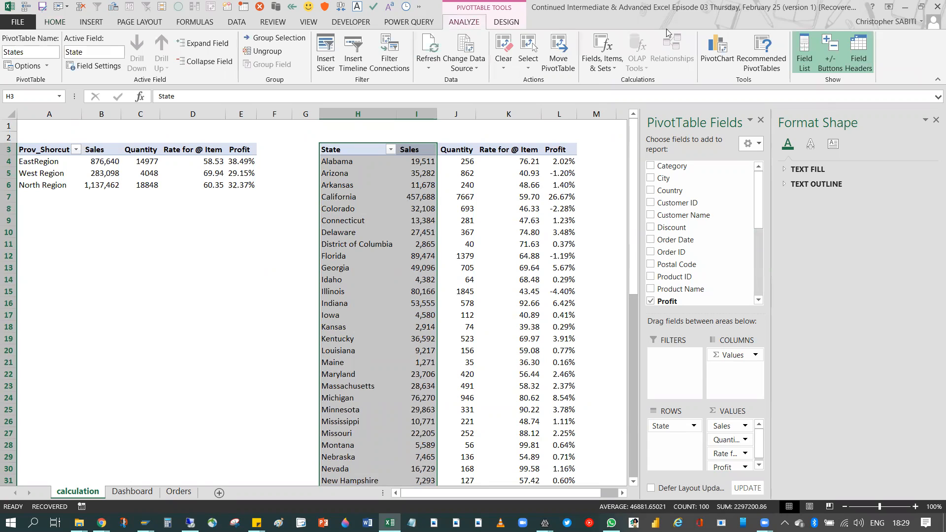
{"action": "left_click", "coordinate": [721, 51]}
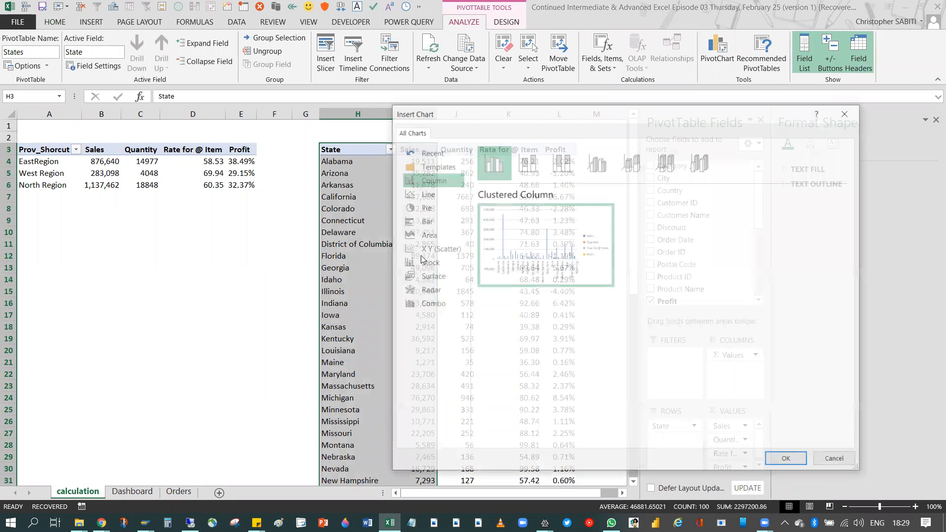
Compare the Line, Combo, Pie and Bar chart type previews for the States data.
{"action": "left_click", "coordinate": [417, 196]}
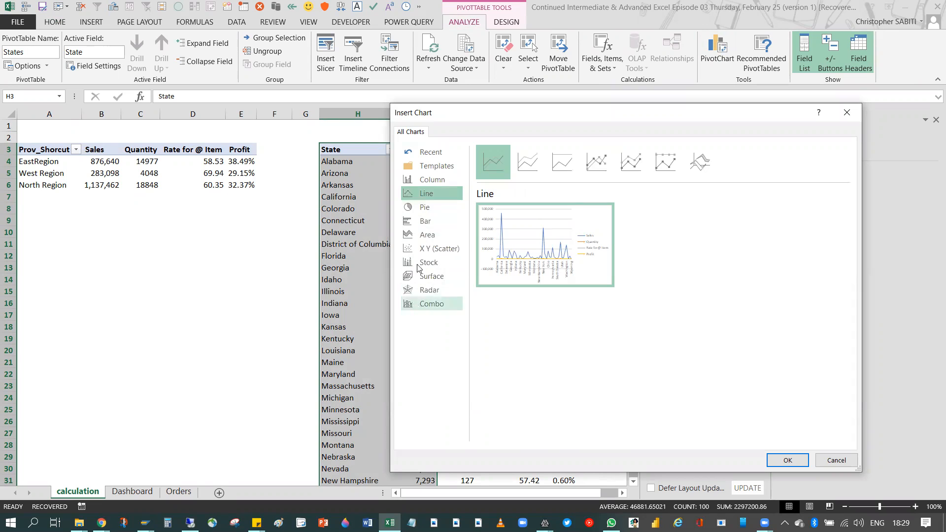
{"action": "left_click", "coordinate": [425, 194]}
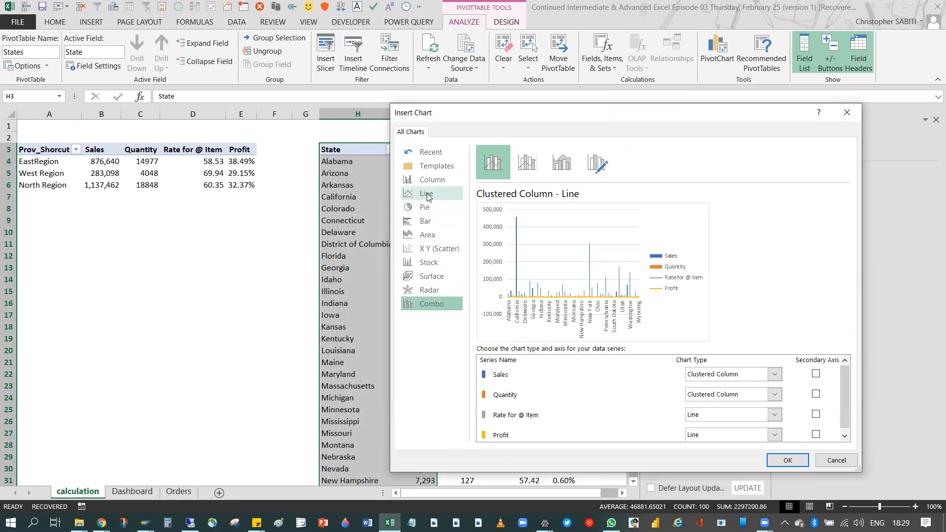
{"action": "left_click", "coordinate": [424, 305]}
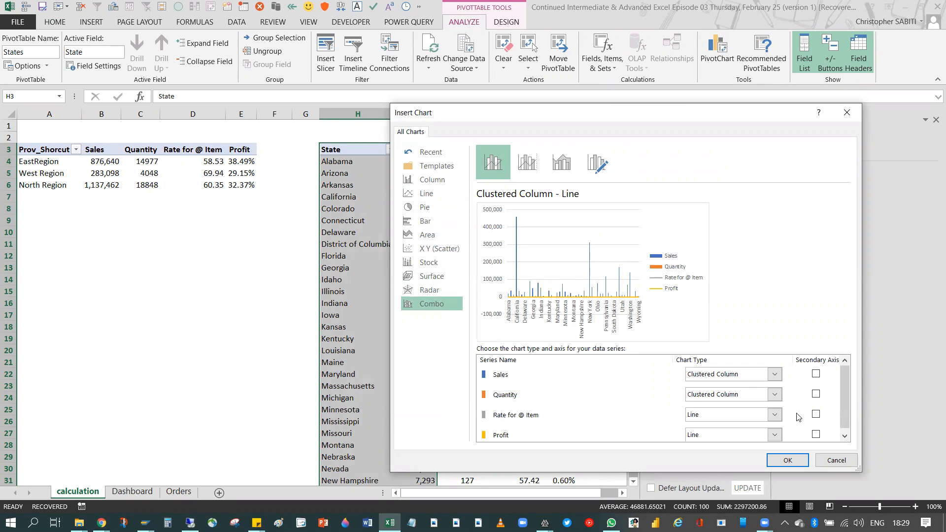
{"action": "left_click", "coordinate": [523, 168]}
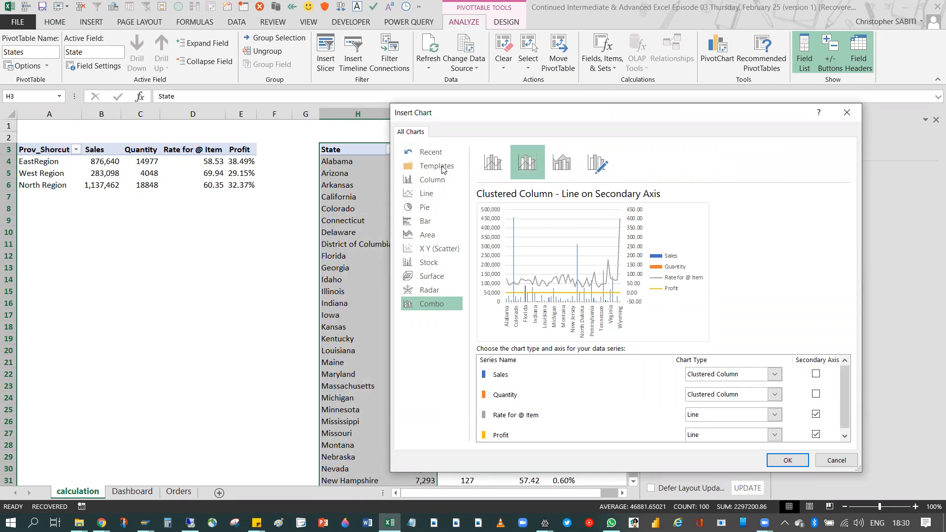
{"action": "left_click", "coordinate": [432, 180]}
{"action": "left_click", "coordinate": [427, 194]}
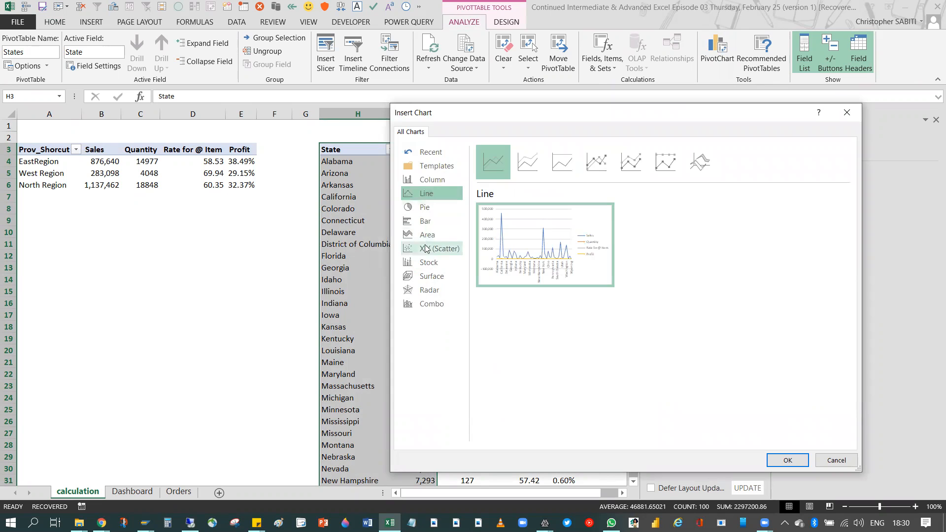
{"action": "left_click", "coordinate": [422, 209]}
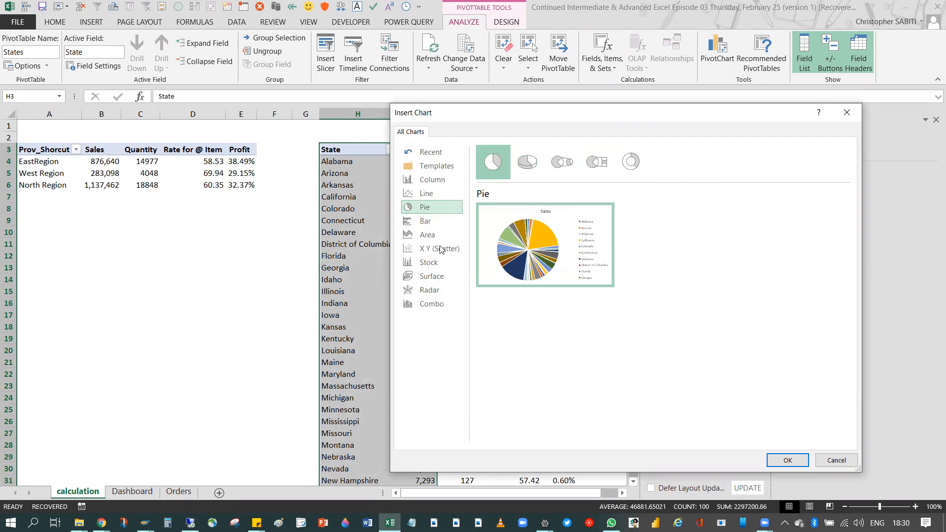
{"action": "left_click", "coordinate": [426, 236]}
{"action": "left_click", "coordinate": [426, 221]}
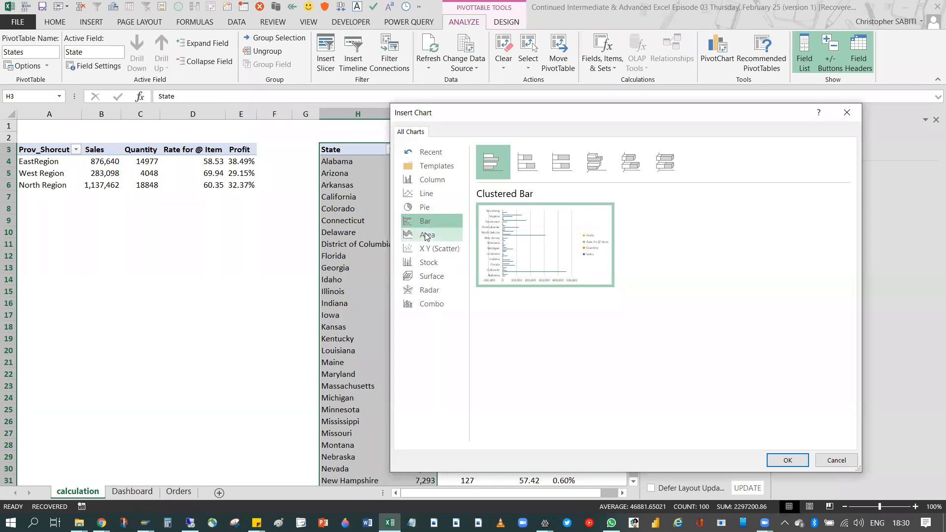
{"action": "left_click", "coordinate": [427, 203]}
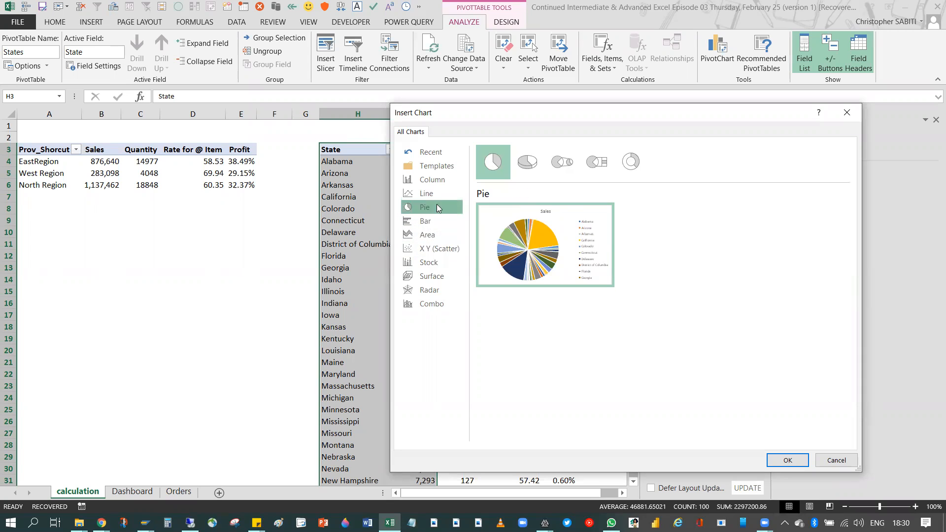
Insert a Stacked Line PivotChart for the States pivot table.
{"action": "left_click", "coordinate": [433, 192]}
{"action": "left_click", "coordinate": [538, 167]}
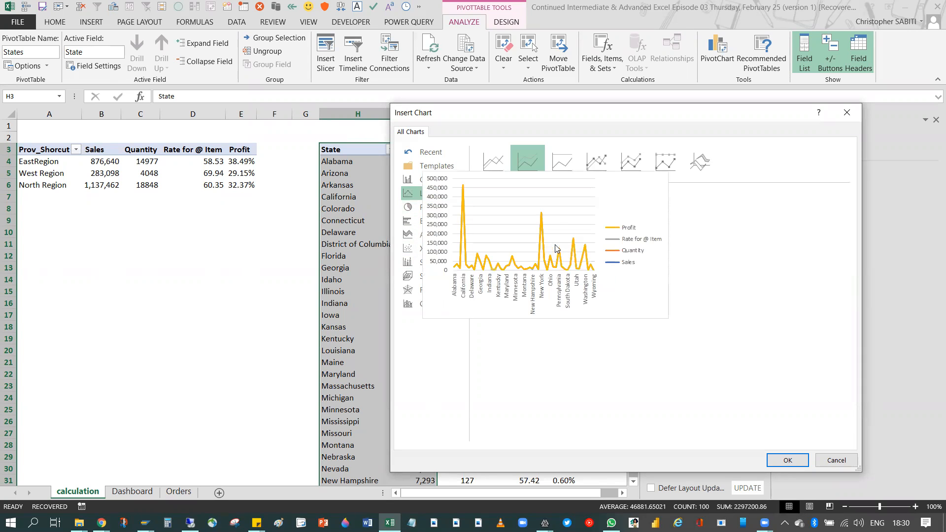
{"action": "left_click", "coordinate": [779, 460]}
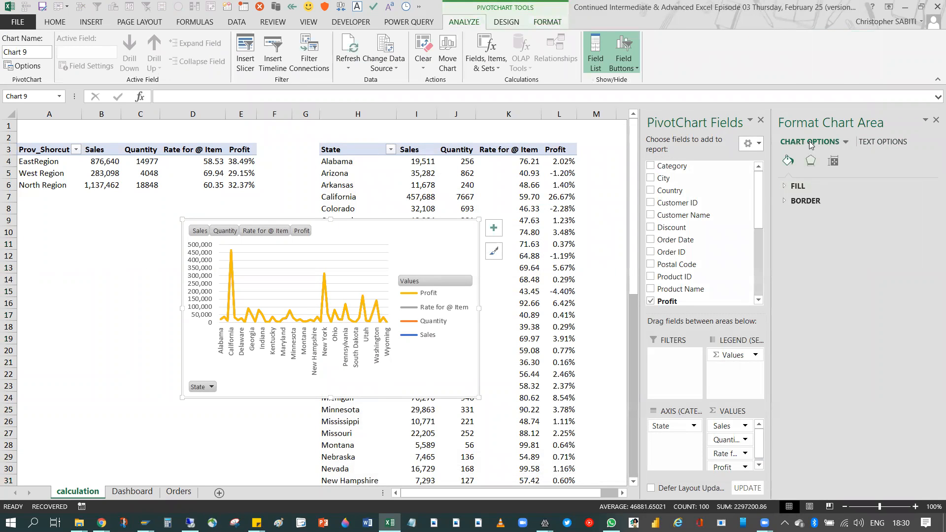
View the formatting options for the States chart's horizontal category axis, and remove the chart's legend.
{"action": "left_click", "coordinate": [846, 142]}
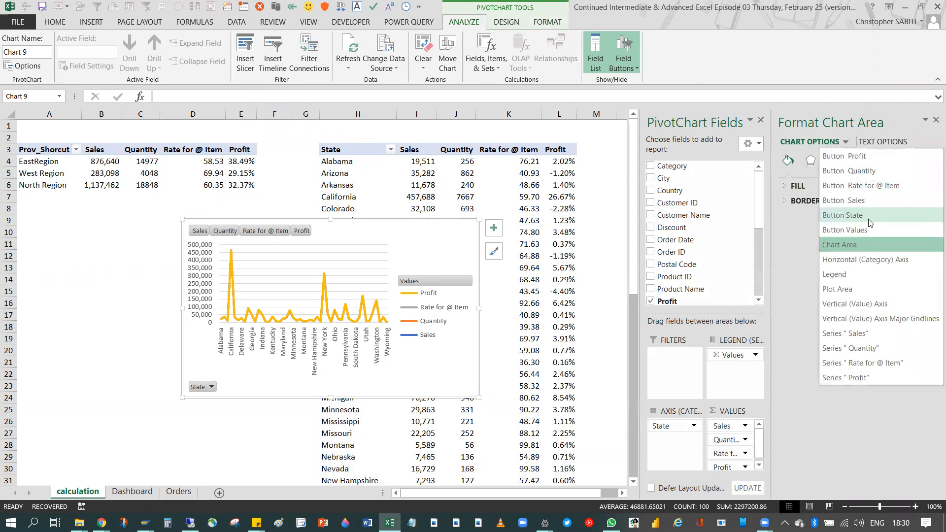
{"action": "left_click", "coordinate": [848, 260]}
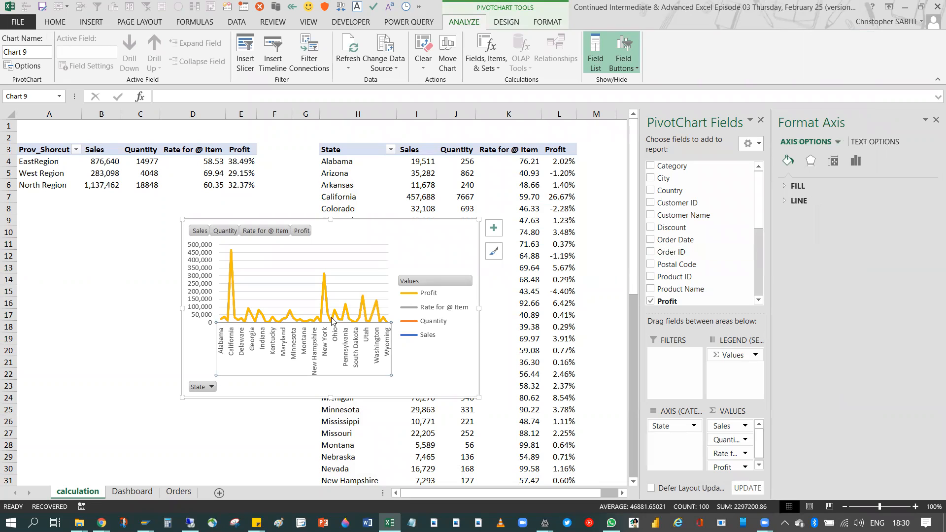
{"action": "left_click", "coordinate": [353, 314]}
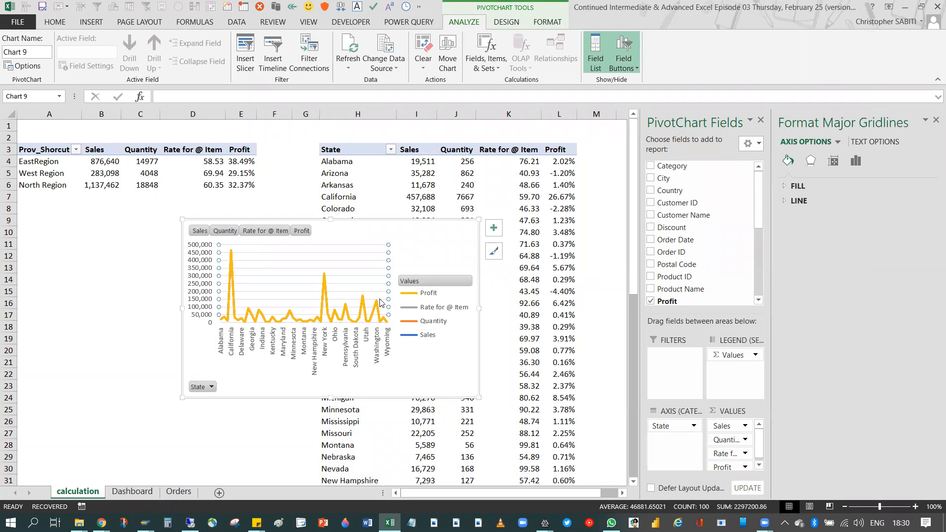
{"action": "left_click", "coordinate": [408, 289]}
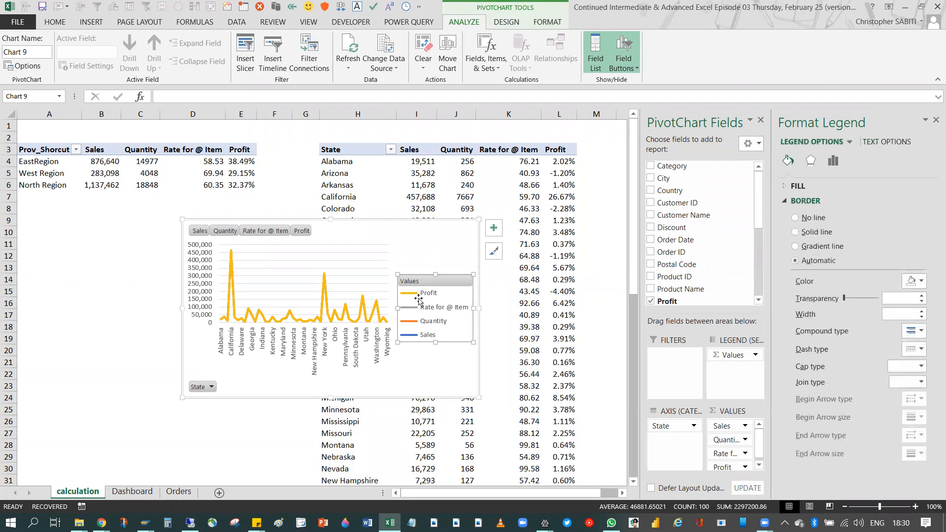
{"action": "key", "text": "Delete"}
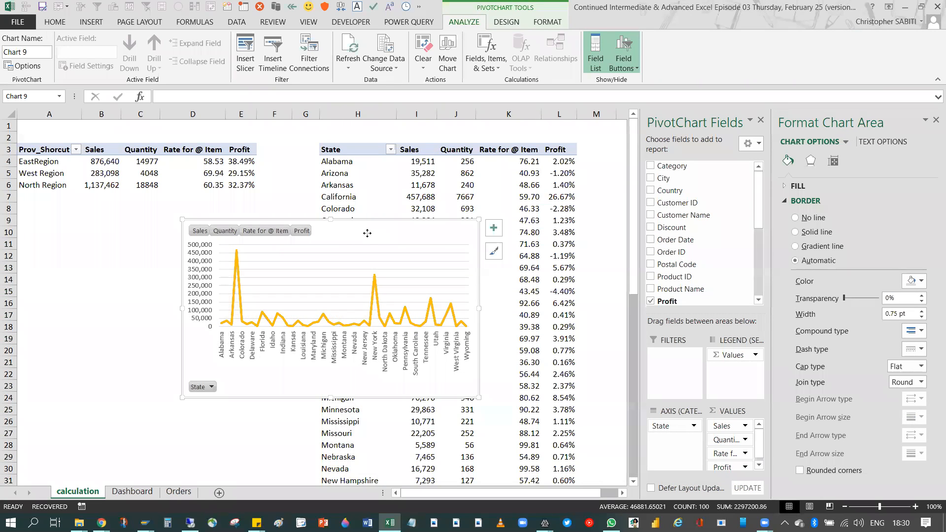
Move the States line chart to the Dashboard sheet, close the side panes, and fit it beside the combo chart across about columns N to U, rows 7 to 21.
{"action": "key", "text": "ctrl+x"}
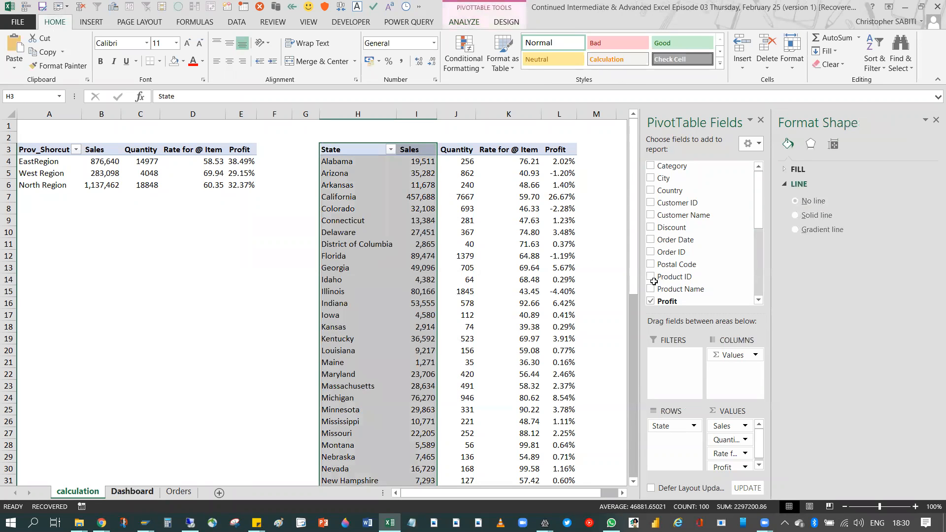
{"action": "key", "text": "ctrl+Page_Down"}
{"action": "key", "text": "ctrl+v"}
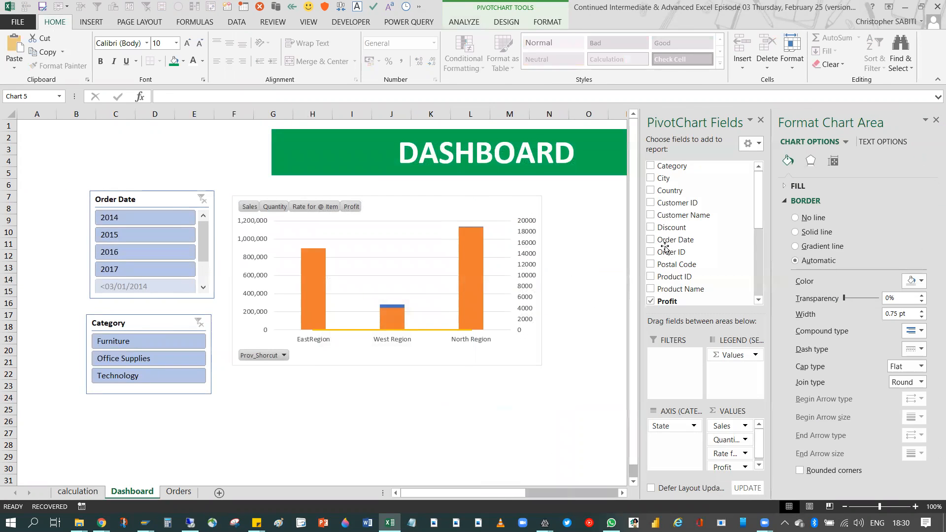
{"action": "left_click", "coordinate": [759, 120]}
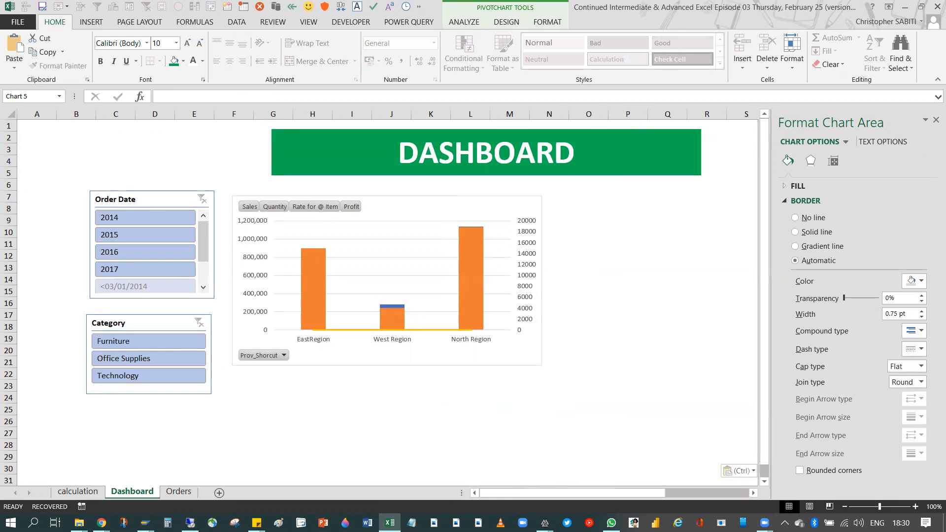
{"action": "left_click", "coordinate": [935, 121]}
{"action": "left_click_drag", "start_coordinate": [750, 296], "coordinate": [657, 176]}
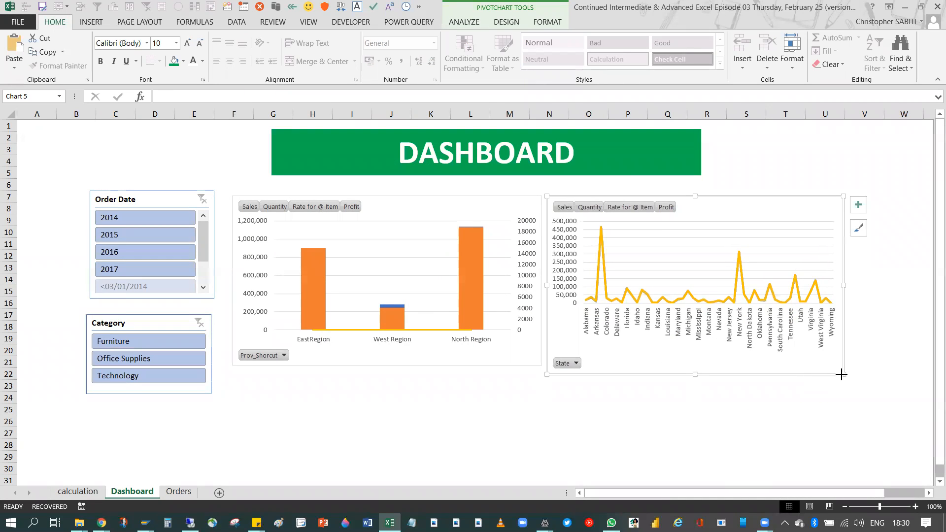
{"action": "left_click_drag", "start_coordinate": [834, 372], "coordinate": [841, 365]}
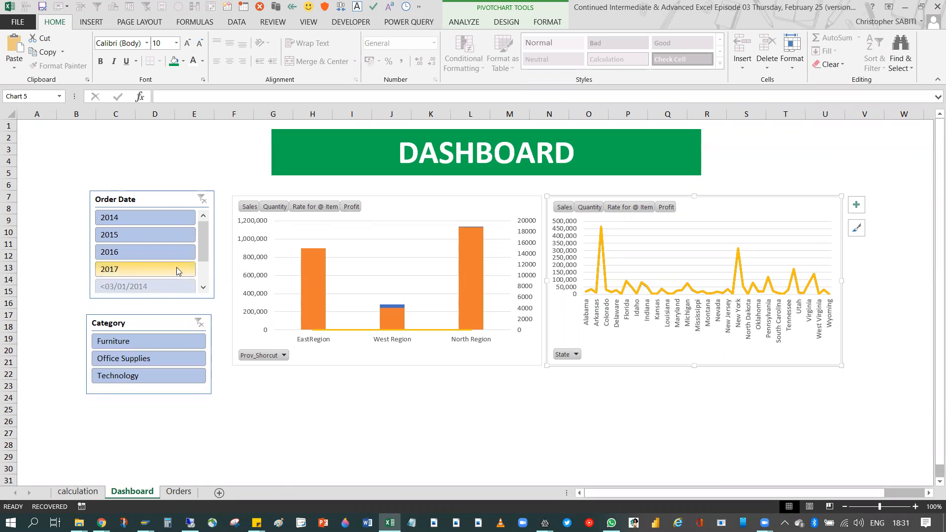
Test the Order Date slicer by filtering both charts by 2014, 2015, 2016 and 2017 in turn.
{"action": "left_click", "coordinate": [115, 222]}
{"action": "left_click", "coordinate": [125, 240]}
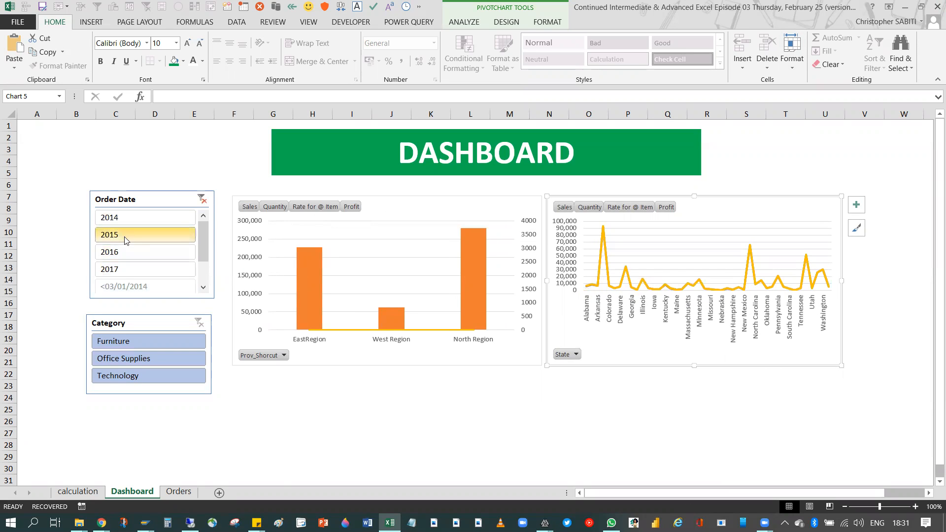
{"action": "left_click", "coordinate": [125, 250]}
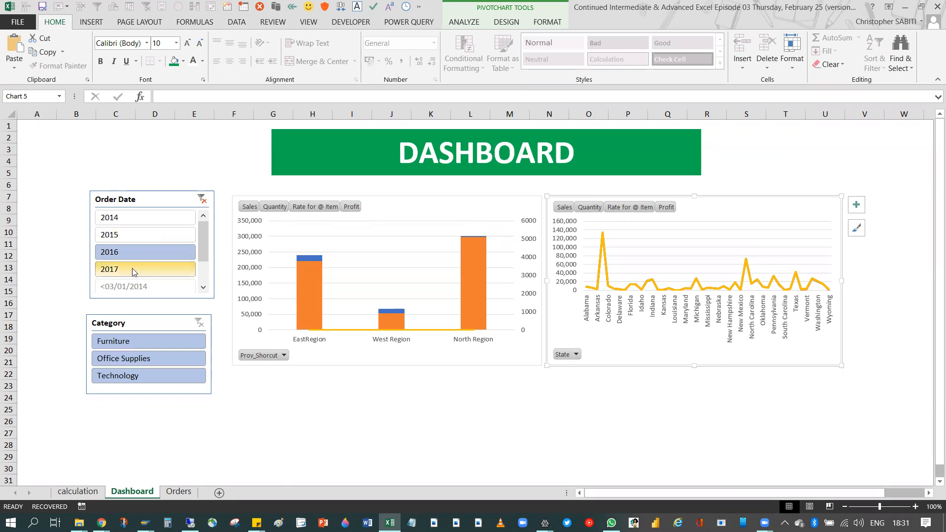
{"action": "left_click", "coordinate": [132, 269]}
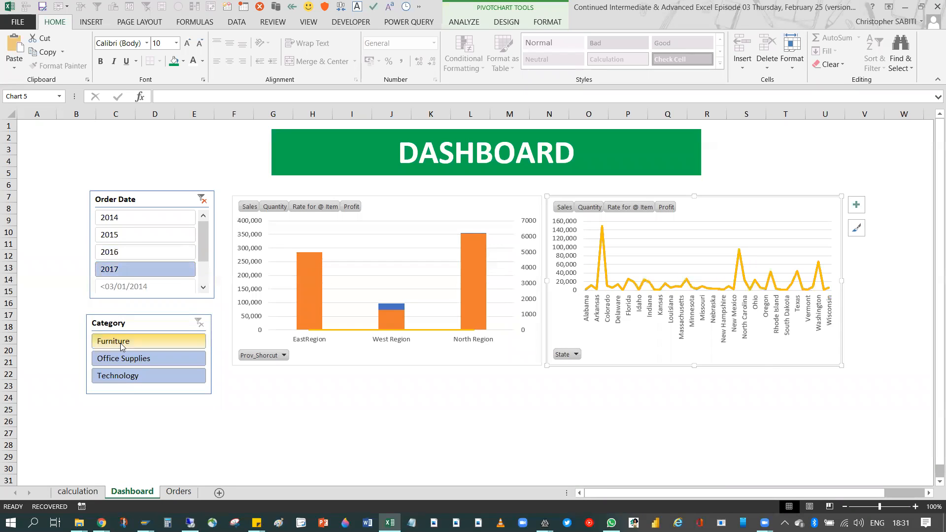
Try each Category slicer option with the charts, and leave the dashboard filtered to Furniture and Order Date 2015.
{"action": "left_click", "coordinate": [120, 343]}
{"action": "left_click", "coordinate": [127, 361]}
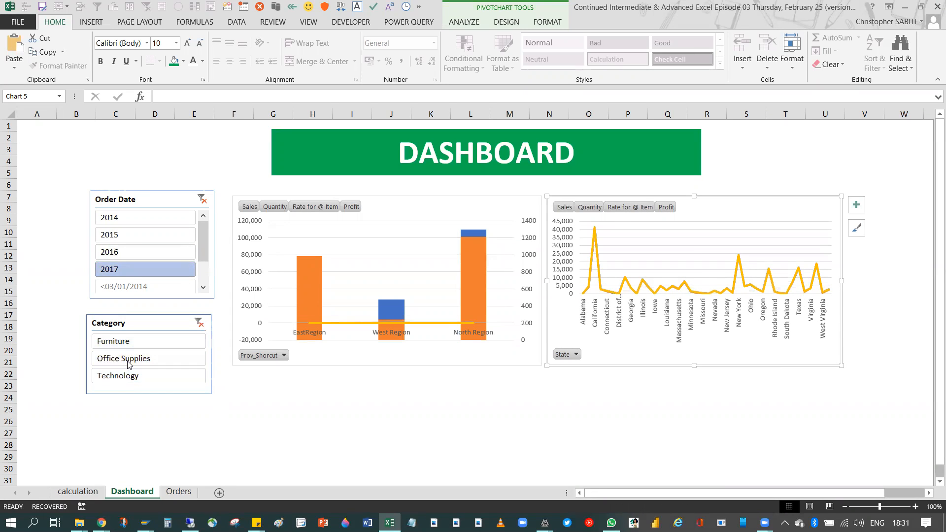
{"action": "left_click", "coordinate": [134, 376]}
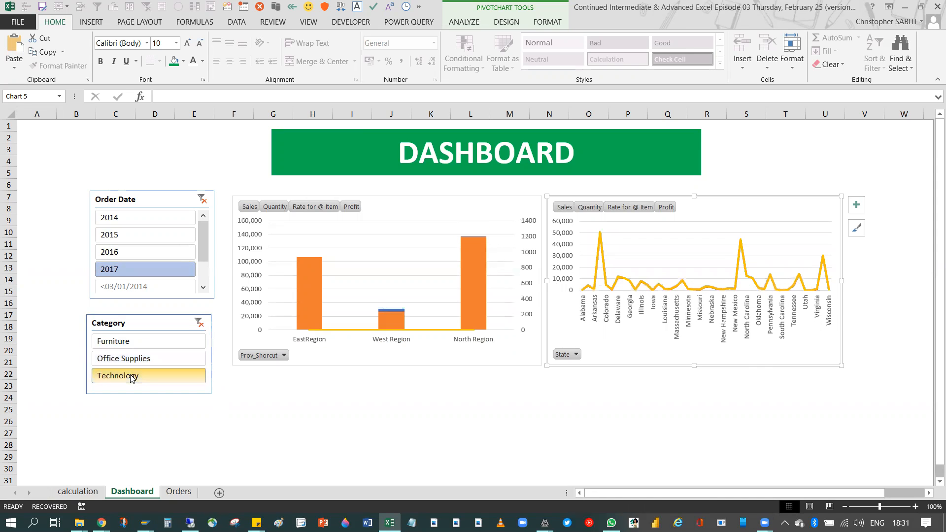
{"action": "left_click", "coordinate": [126, 358]}
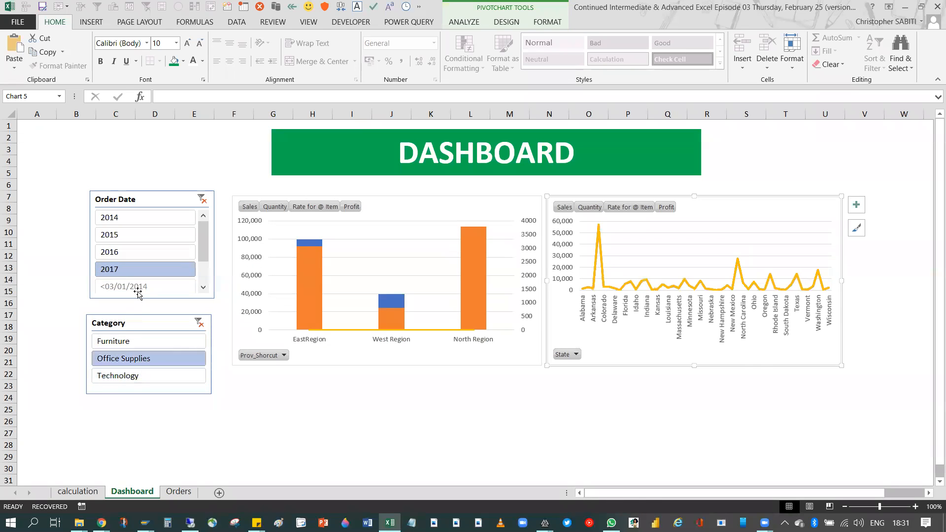
{"action": "left_click", "coordinate": [124, 341]}
{"action": "left_click", "coordinate": [117, 235]}
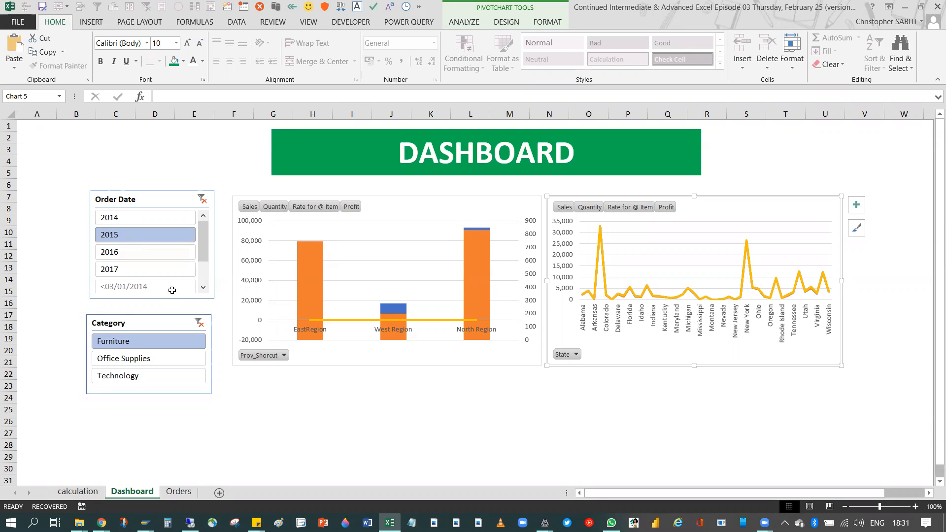
{"action": "mouse_move", "coordinate": [314, 294]}
{"action": "left_click", "coordinate": [463, 22]}
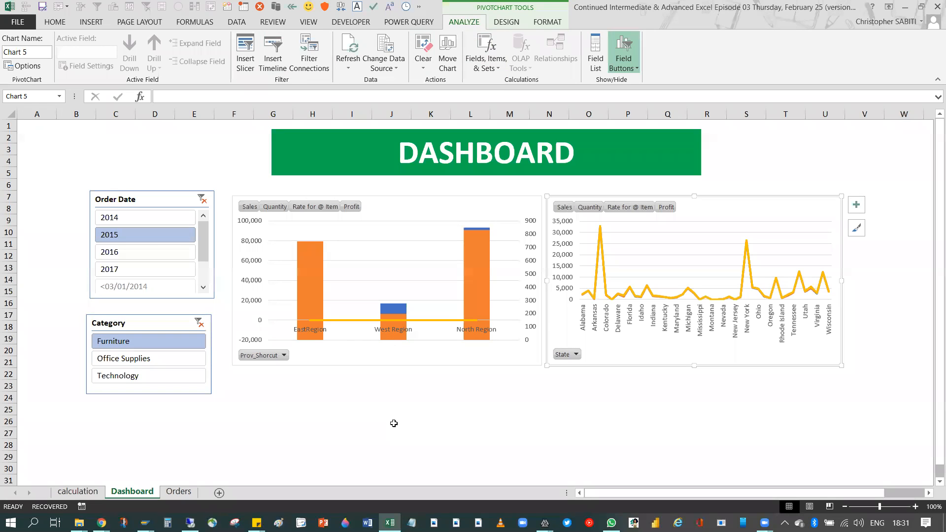
{"action": "left_click", "coordinate": [335, 454]}
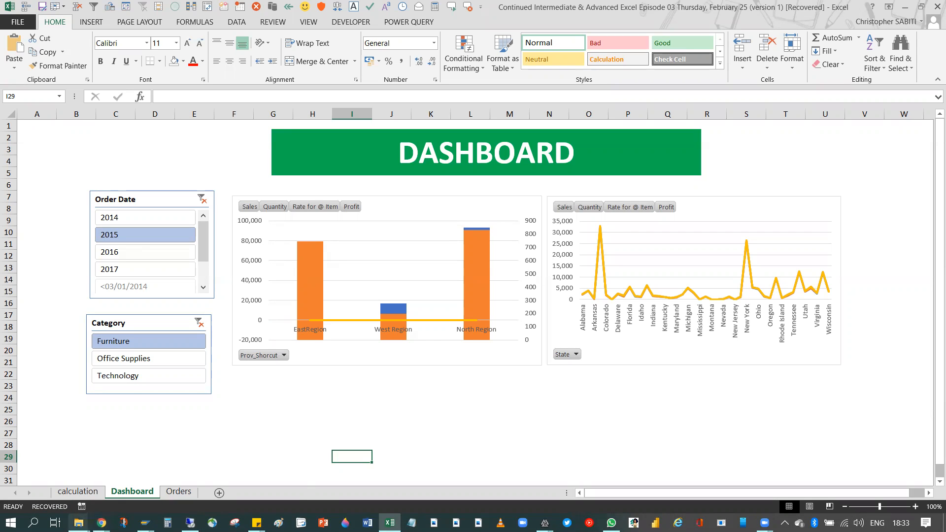
{"action": "mouse_move", "coordinate": [79, 522]}
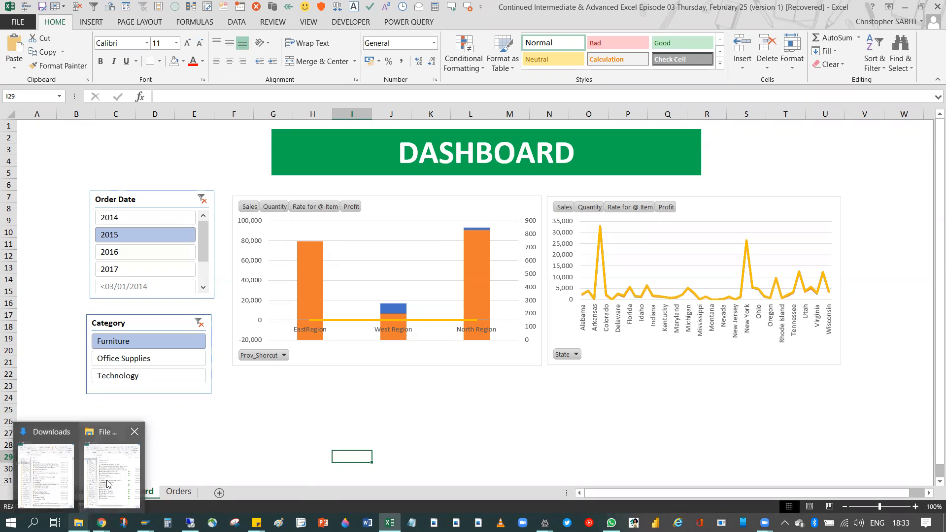
Switch to File Explorer and browse the Sabtech Online folder, including its Separating Date & Time and Stylish comparison dynamic chart subfolders.
{"action": "left_click", "coordinate": [62, 474]}
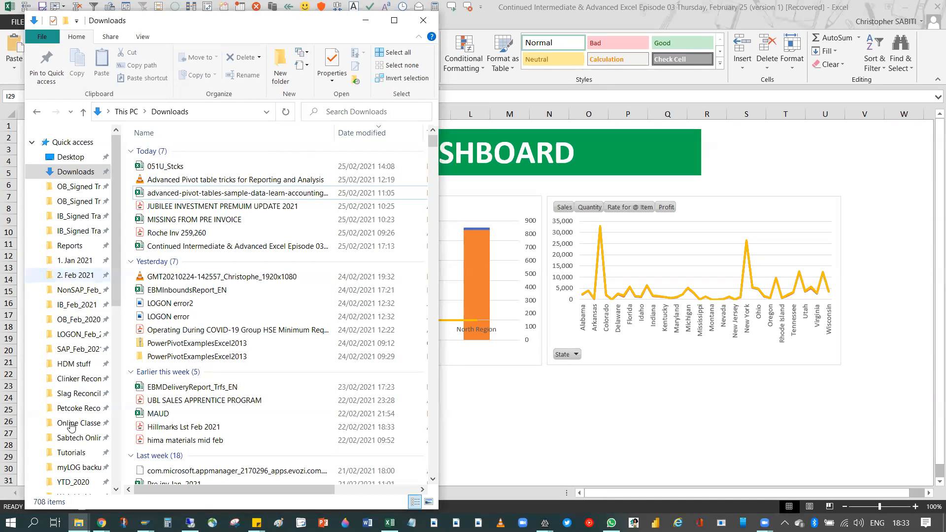
{"action": "left_click", "coordinate": [72, 438]}
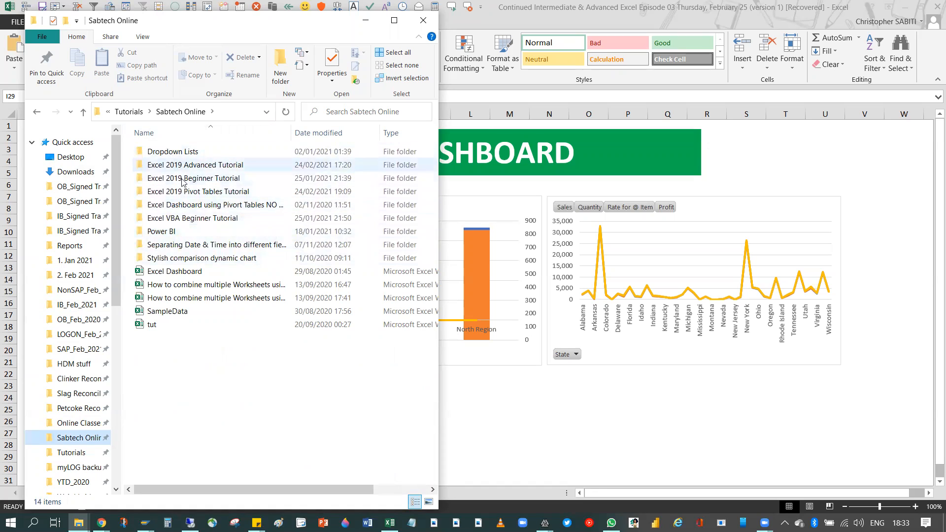
{"action": "left_click", "coordinate": [205, 248]}
{"action": "double_click", "coordinate": [206, 244]}
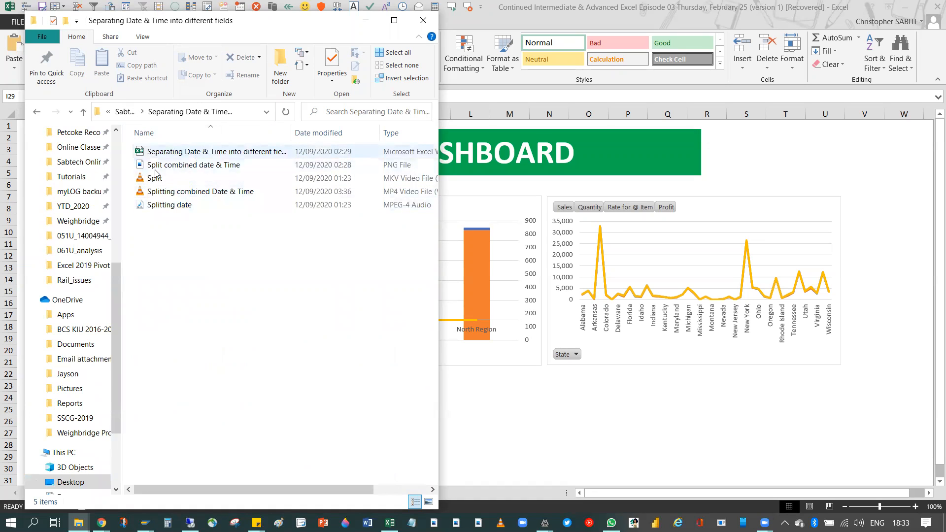
{"action": "key", "text": "BackSpace"}
{"action": "left_click", "coordinate": [196, 261]}
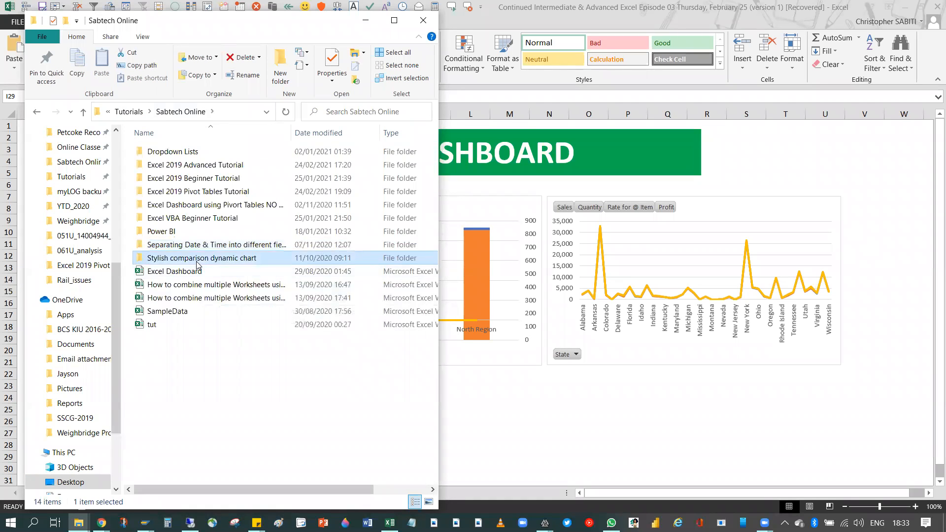
{"action": "double_click", "coordinate": [196, 261]}
{"action": "left_click", "coordinate": [190, 181]}
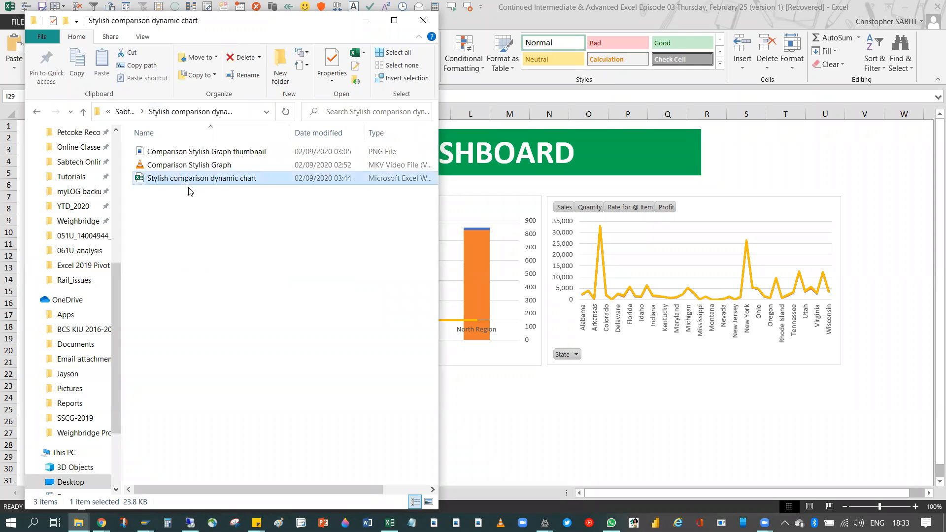
{"action": "left_click", "coordinate": [125, 112]}
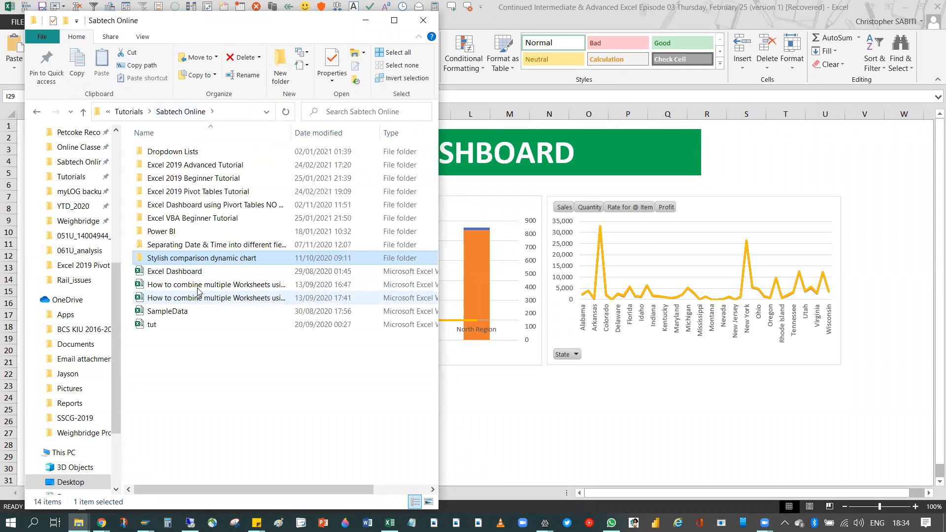
{"action": "left_click", "coordinate": [194, 219]}
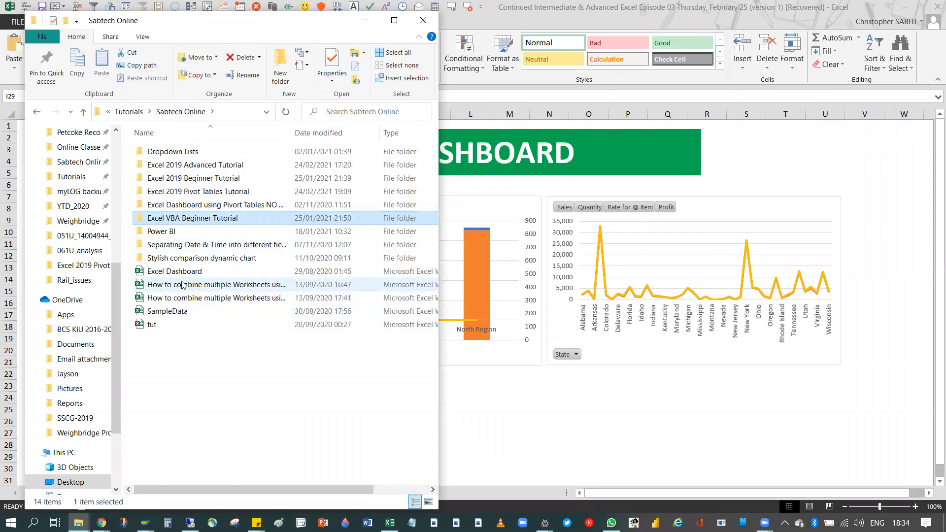
Open the Excel Dashboard workbook from the Sabtech Online folder in Excel and display its Dashboard sheet.
{"action": "left_click_drag", "start_coordinate": [182, 272], "coordinate": [801, 167]}
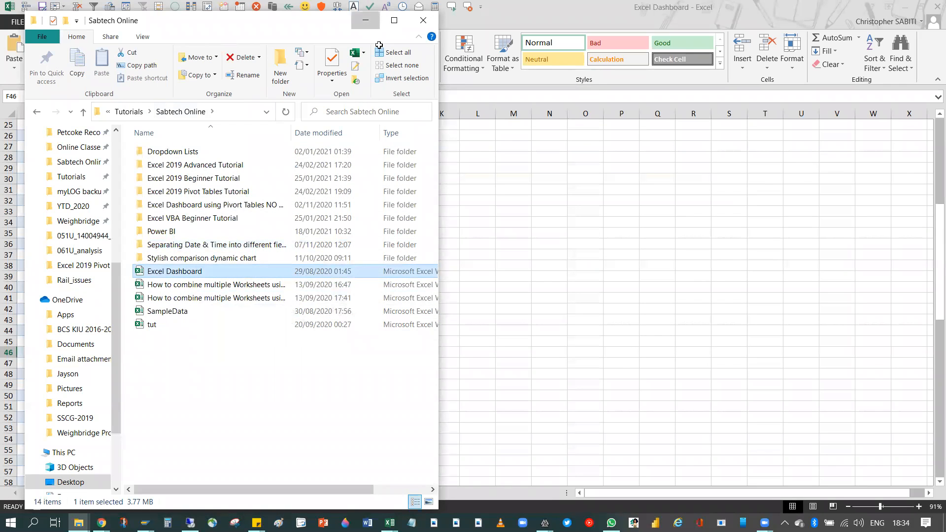
{"action": "left_click", "coordinate": [137, 492]}
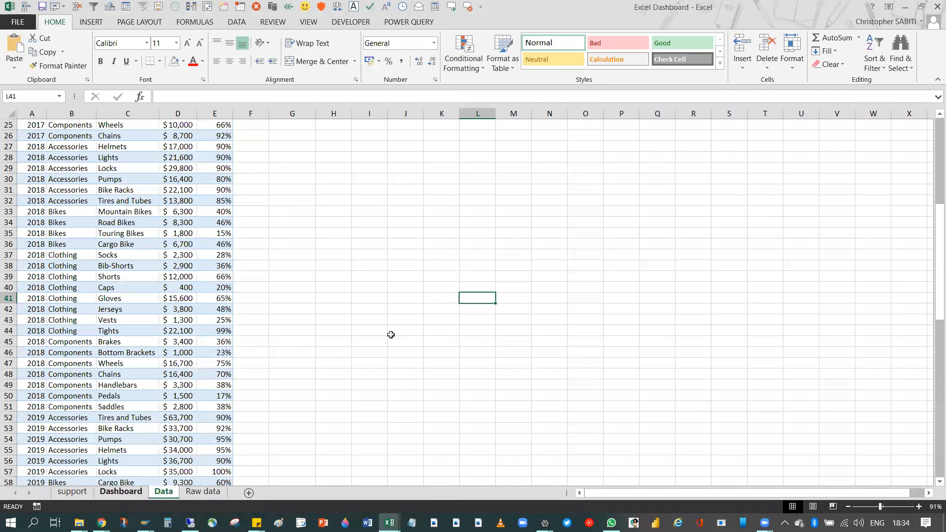
{"action": "left_click", "coordinate": [331, 281]}
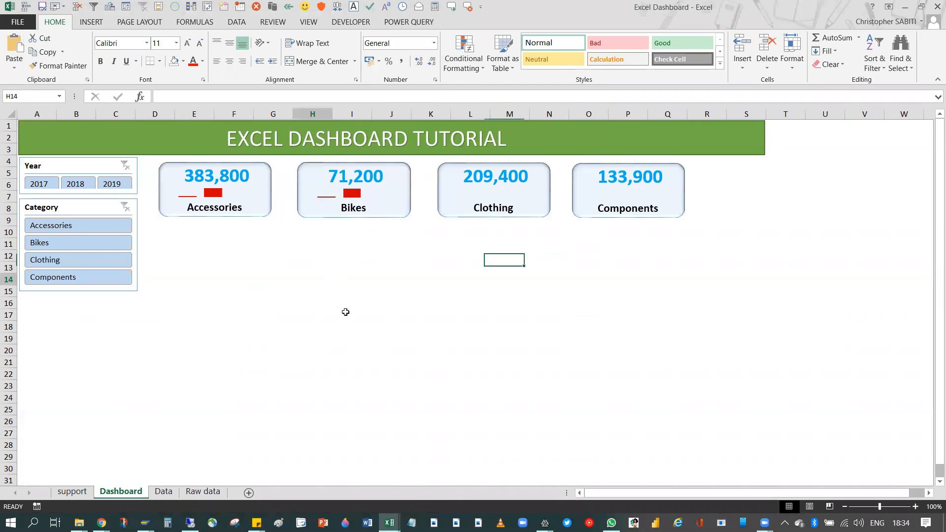
Examine the sample dashboard's layout and its Accessories, Bikes, Clothing and Components cards.
{"action": "left_click", "coordinate": [207, 266]}
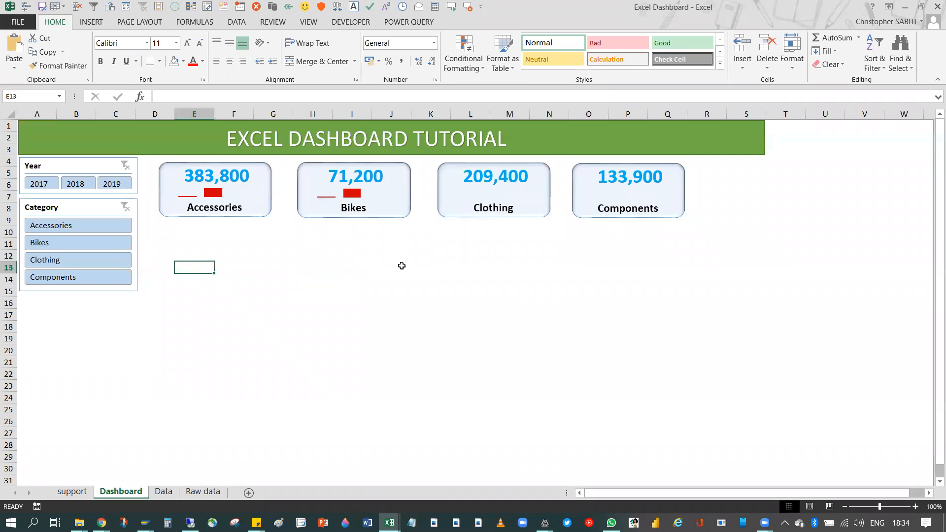
{"action": "left_click", "coordinate": [508, 269]}
{"action": "left_click", "coordinate": [545, 270]}
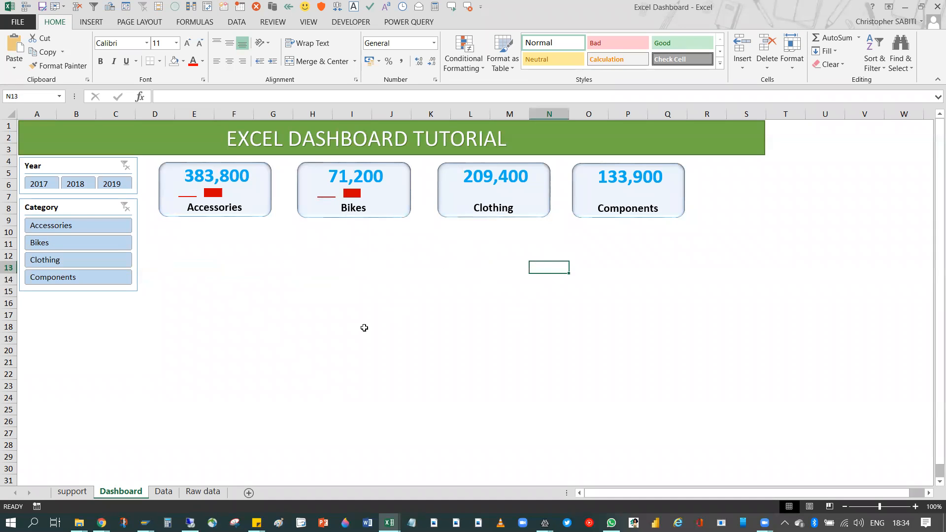
{"action": "left_click", "coordinate": [252, 350]}
{"action": "scroll", "coordinate": [357, 337], "scroll_direction": "down", "scroll_amount": 1}
{"action": "scroll", "coordinate": [357, 336], "scroll_direction": "up", "scroll_amount": 1}
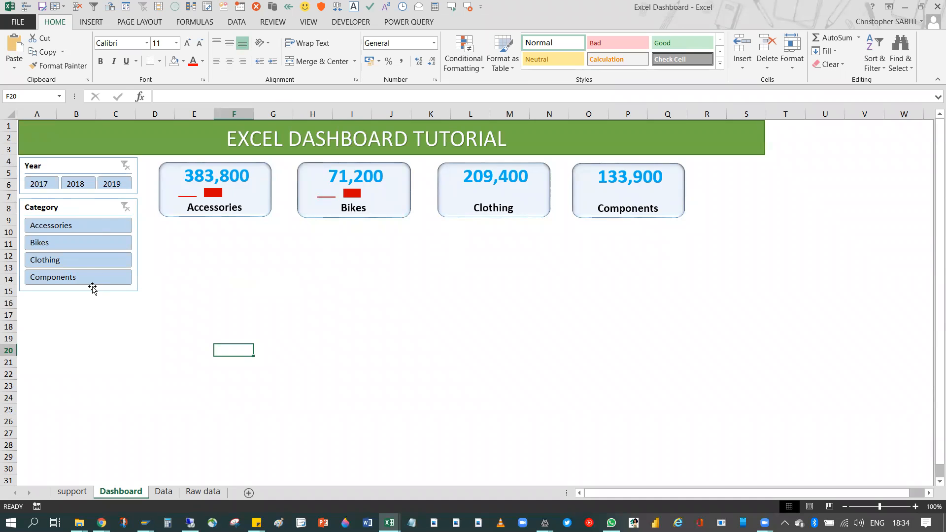
{"action": "left_click", "coordinate": [241, 211]}
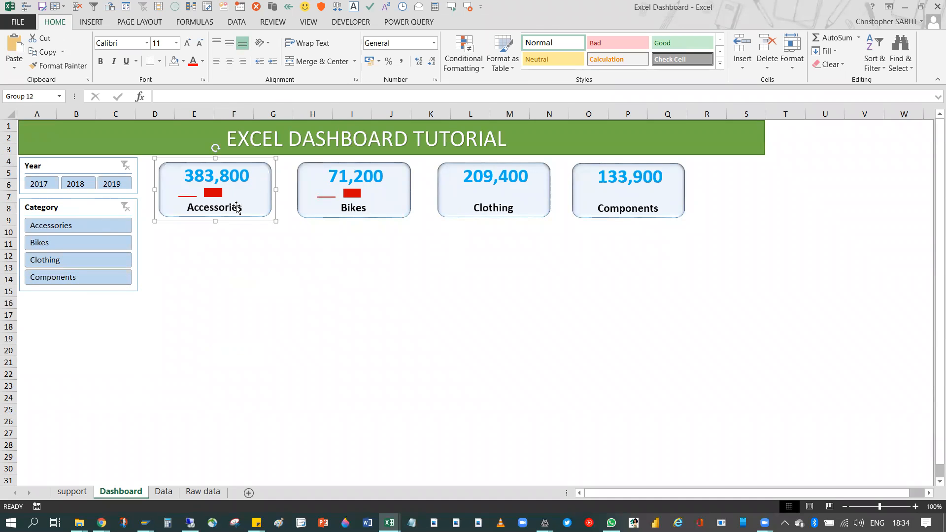
{"action": "left_click", "coordinate": [386, 201]}
{"action": "left_click", "coordinate": [535, 201]}
{"action": "left_click", "coordinate": [664, 193]}
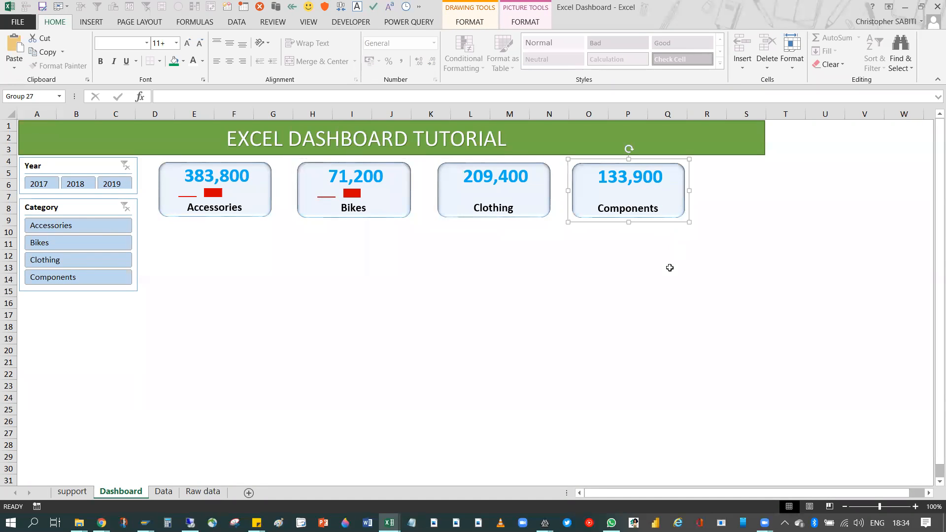
{"action": "left_click", "coordinate": [317, 244]}
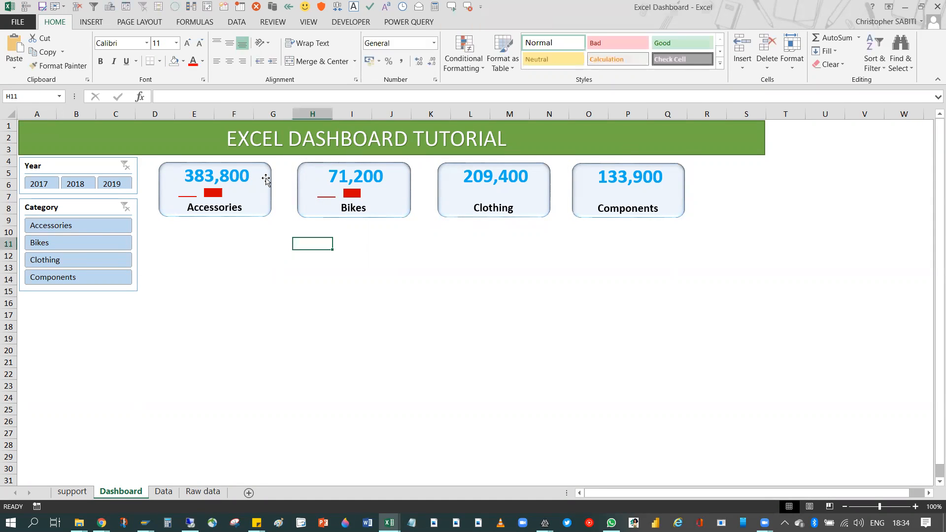
{"action": "left_click", "coordinate": [261, 190]}
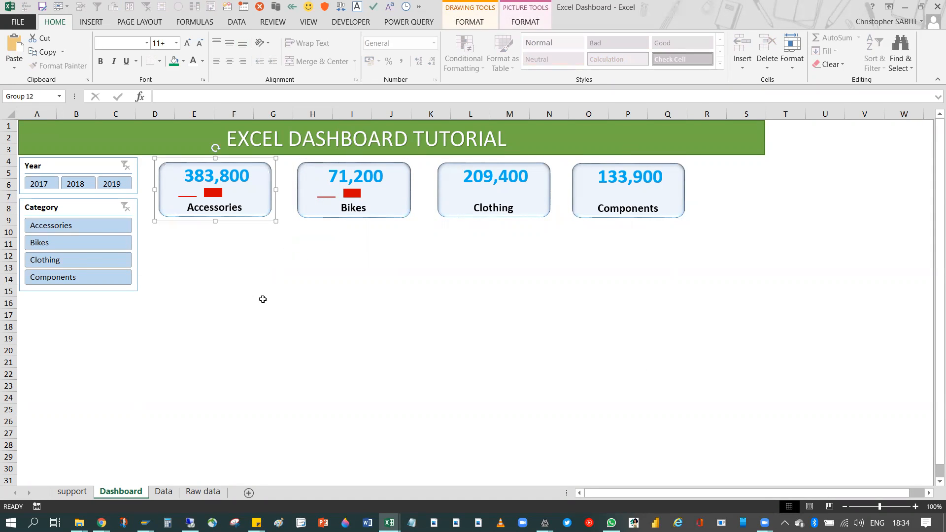
{"action": "left_click", "coordinate": [235, 300]}
Test the Category slicer with Accessories, Bikes and Clothing and the Year slicer with 2018, 2017 and 2019, and clear both filters.
{"action": "left_click", "coordinate": [60, 228]}
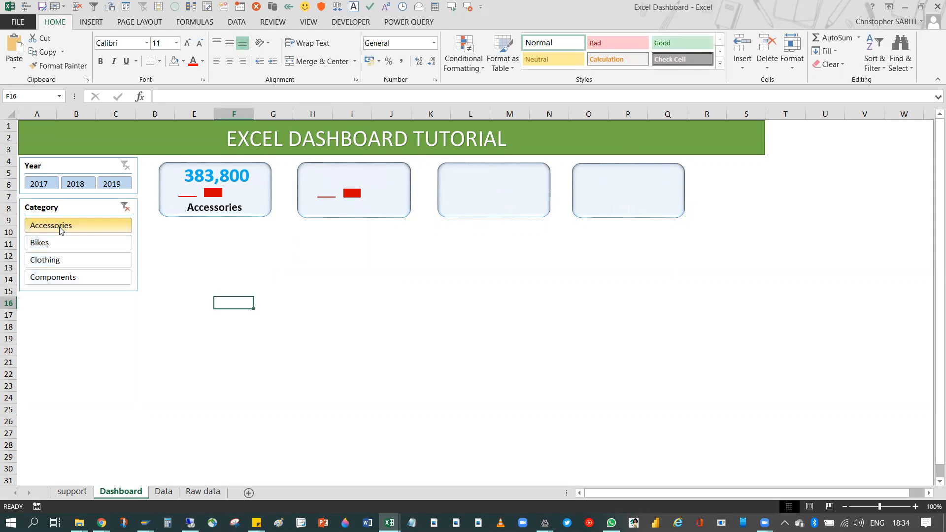
{"action": "left_click", "coordinate": [81, 241]}
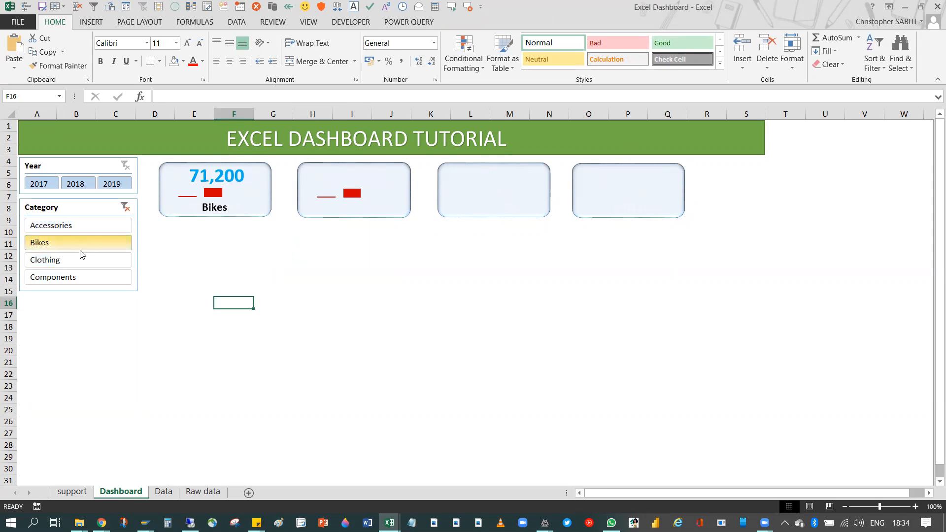
{"action": "left_click", "coordinate": [81, 263]}
{"action": "left_click", "coordinate": [74, 187]}
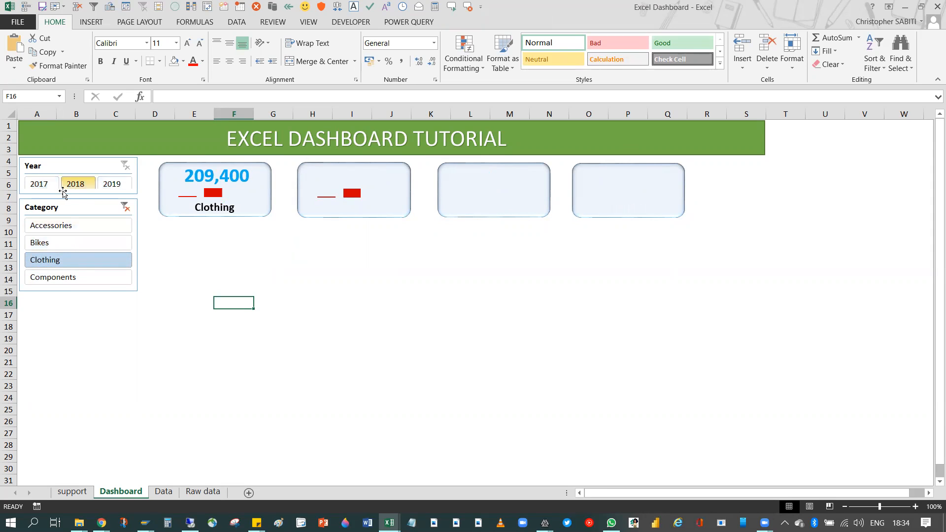
{"action": "left_click", "coordinate": [46, 186]}
{"action": "left_click", "coordinate": [114, 185]}
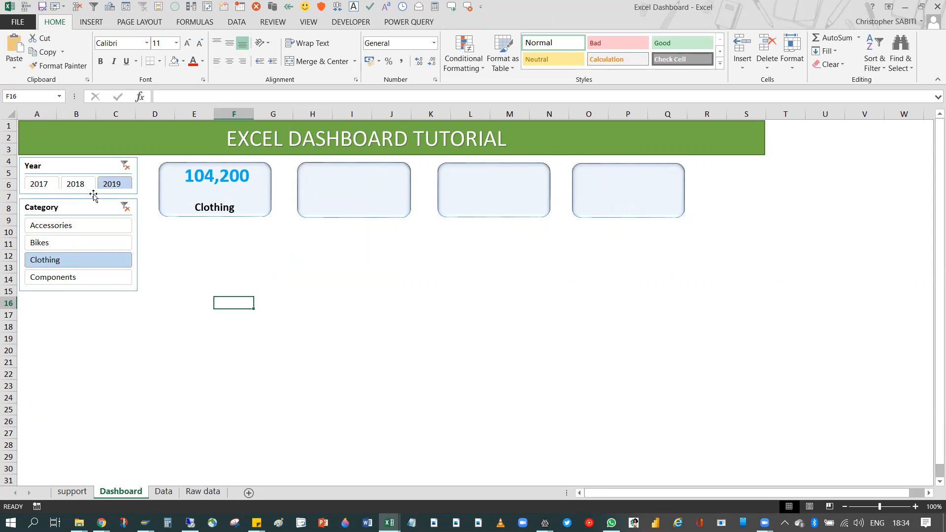
{"action": "left_click", "coordinate": [125, 166]}
{"action": "left_click", "coordinate": [125, 208]}
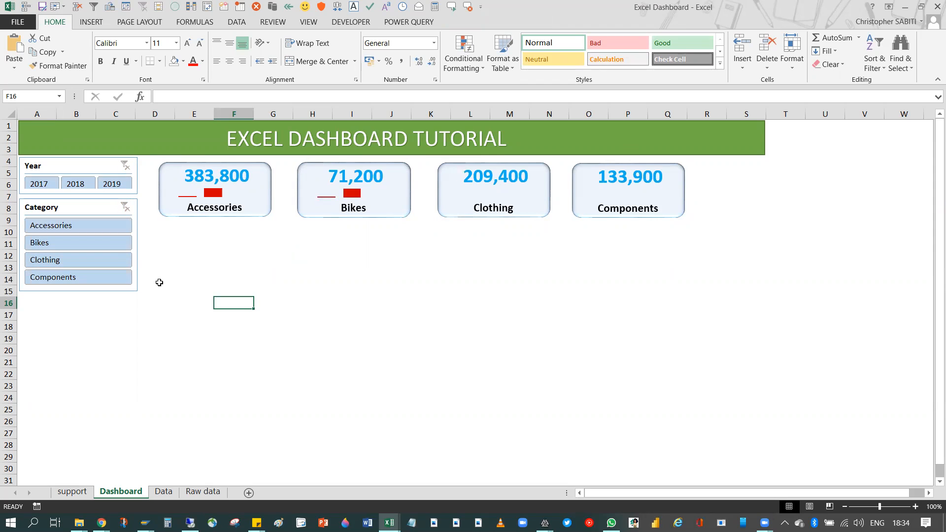
Examine the support, Data and Raw data sheets behind the sample dashboard, and return to its Dashboard sheet.
{"action": "scroll", "coordinate": [266, 281], "scroll_direction": "down", "scroll_amount": 6}
{"action": "scroll", "coordinate": [268, 293], "scroll_direction": "up", "scroll_amount": 6}
{"action": "left_click", "coordinate": [73, 492]}
{"action": "left_click", "coordinate": [139, 493]}
{"action": "left_click", "coordinate": [167, 493]}
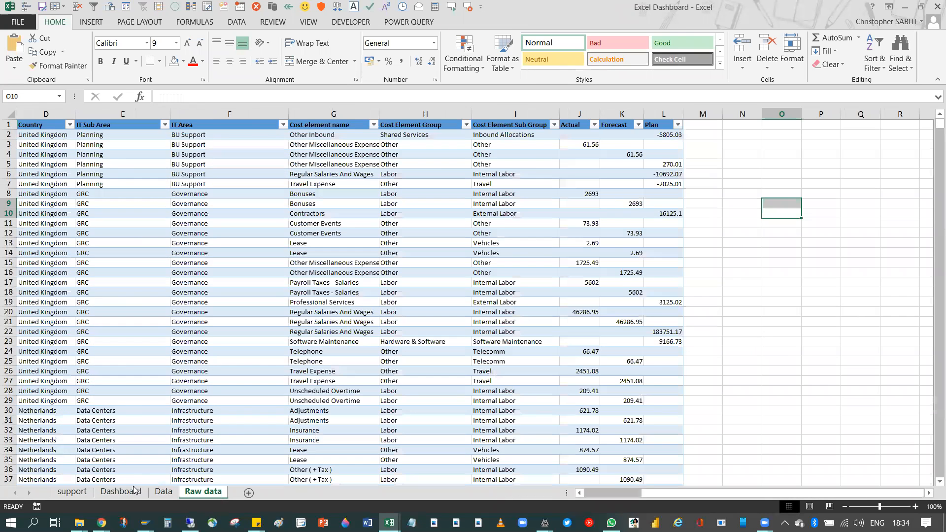
{"action": "left_click", "coordinate": [137, 493]}
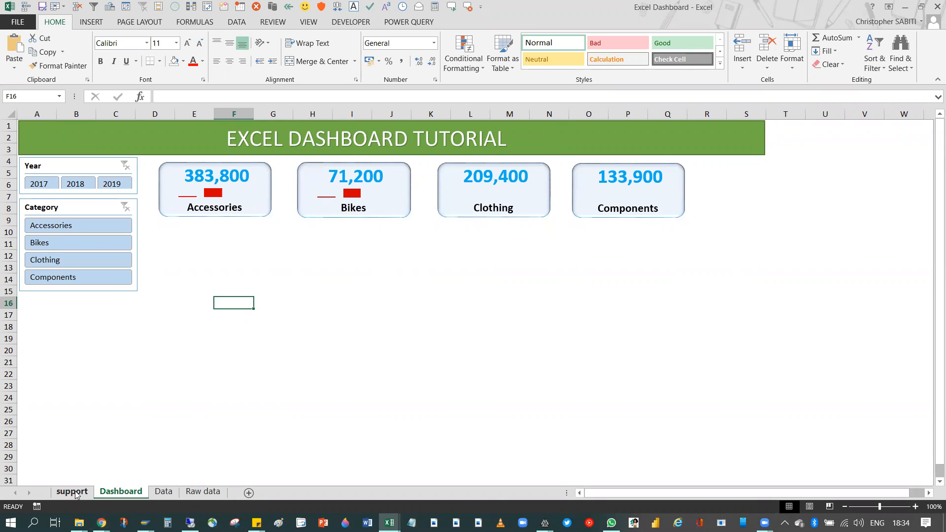
{"action": "left_click", "coordinate": [431, 301]}
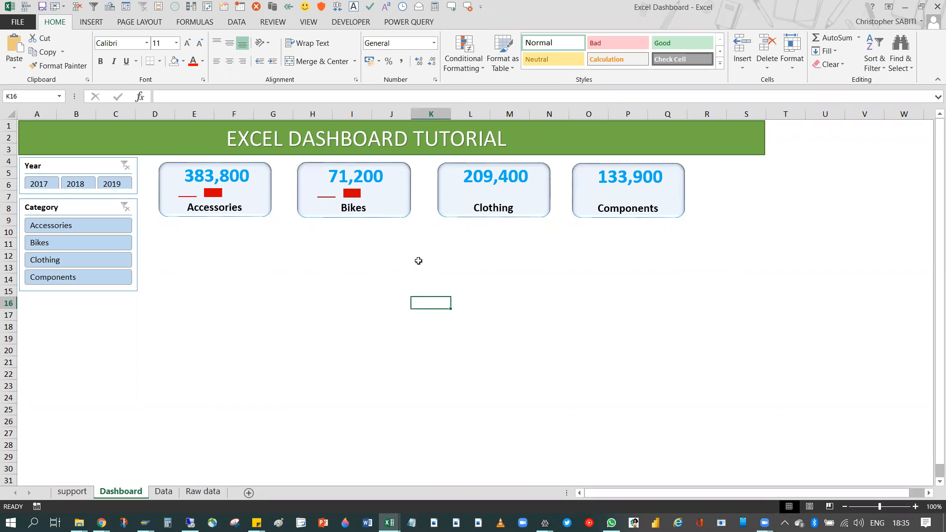
{"action": "left_click", "coordinate": [77, 495]}
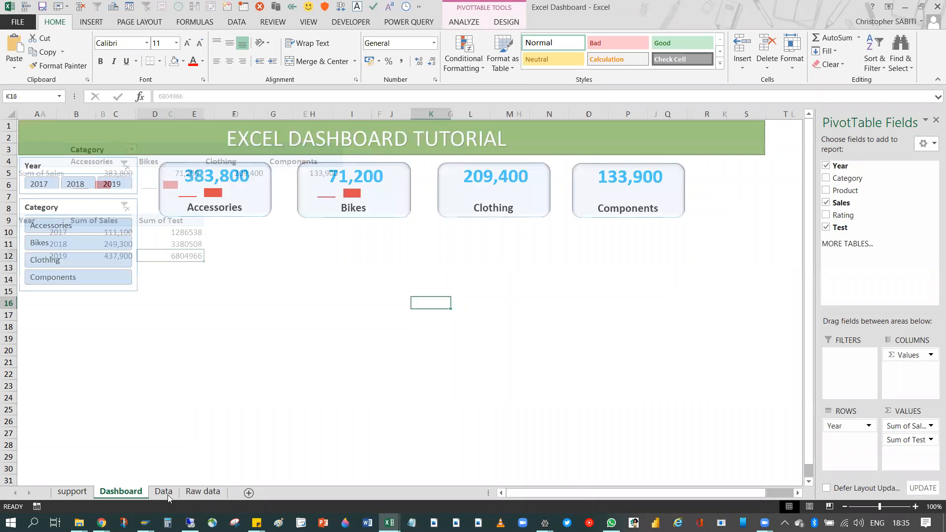
{"action": "left_click", "coordinate": [167, 495]}
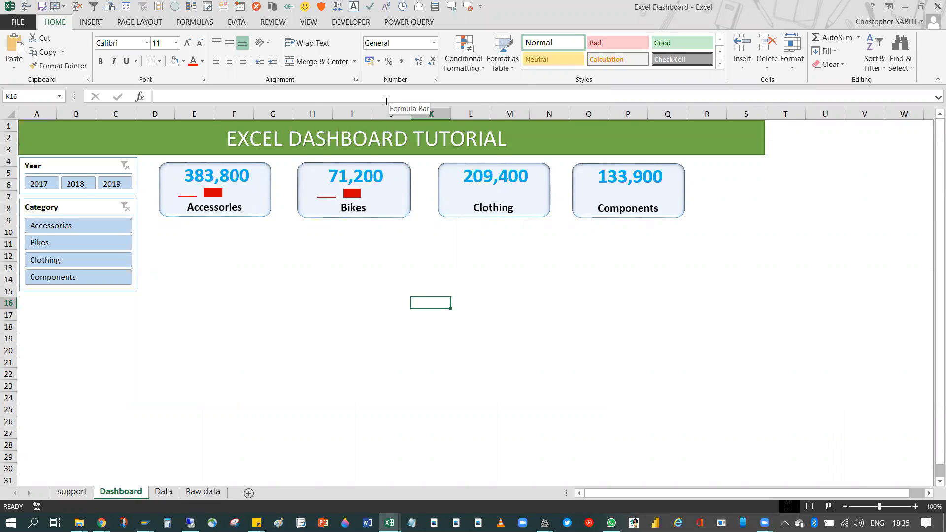
{"action": "left_click", "coordinate": [444, 265]}
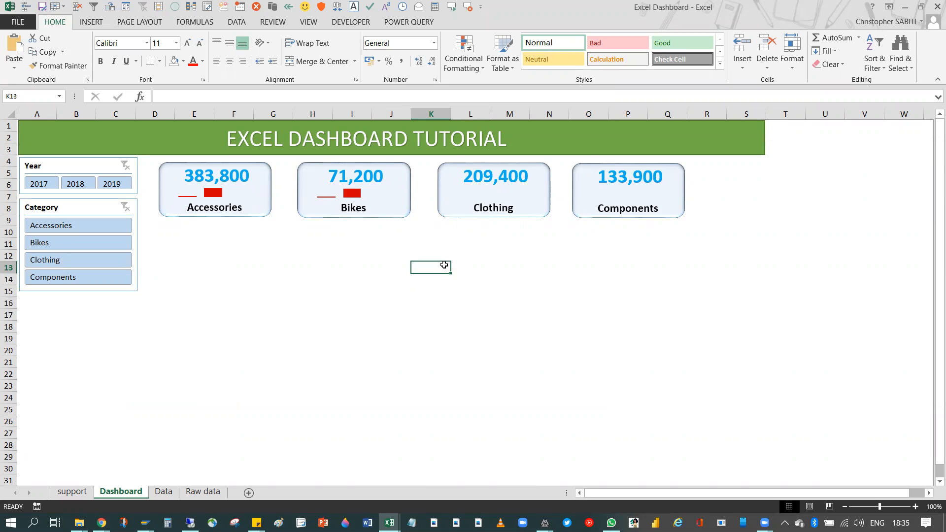